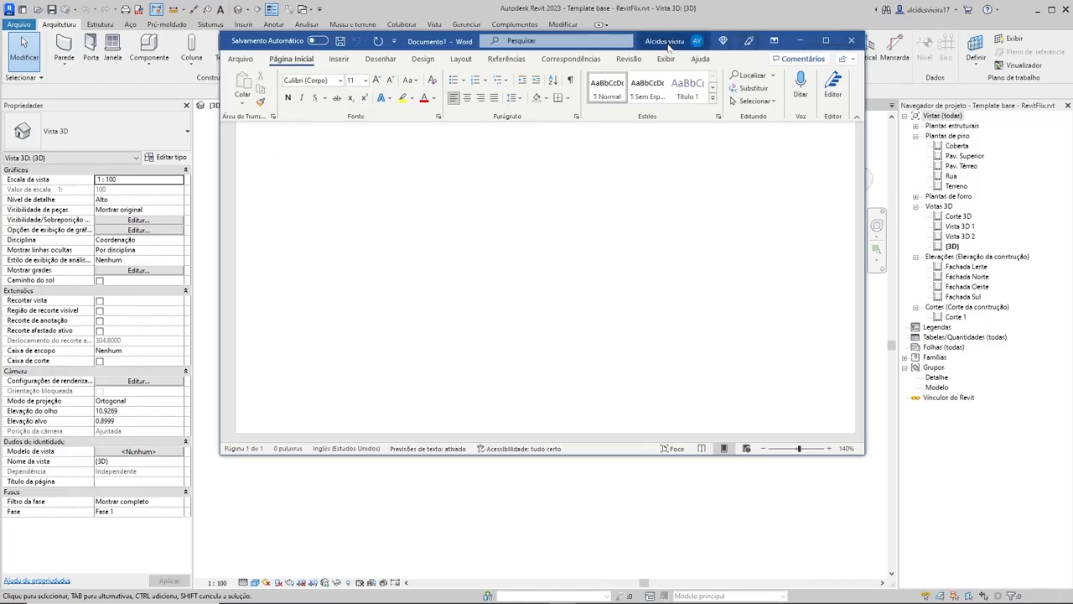
Step: Enlarge the Word window downwards and start a numbered list with "Projeto arquitetônico" as item 1
{"action": "left_click_drag", "start_coordinate": [566, 453], "coordinate": [568, 547]}
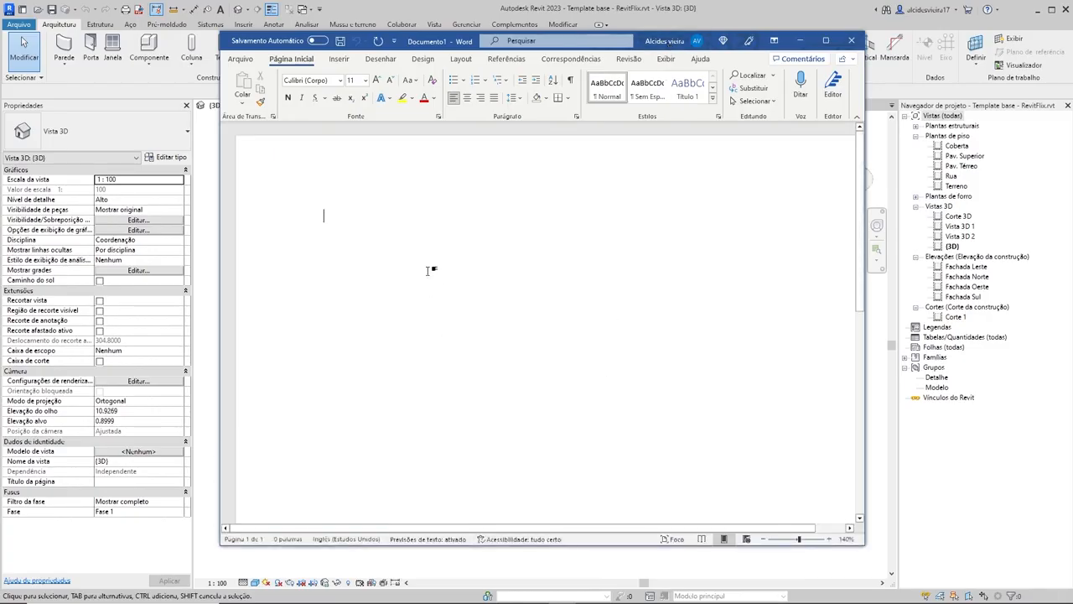
{"action": "type", "text": "."}
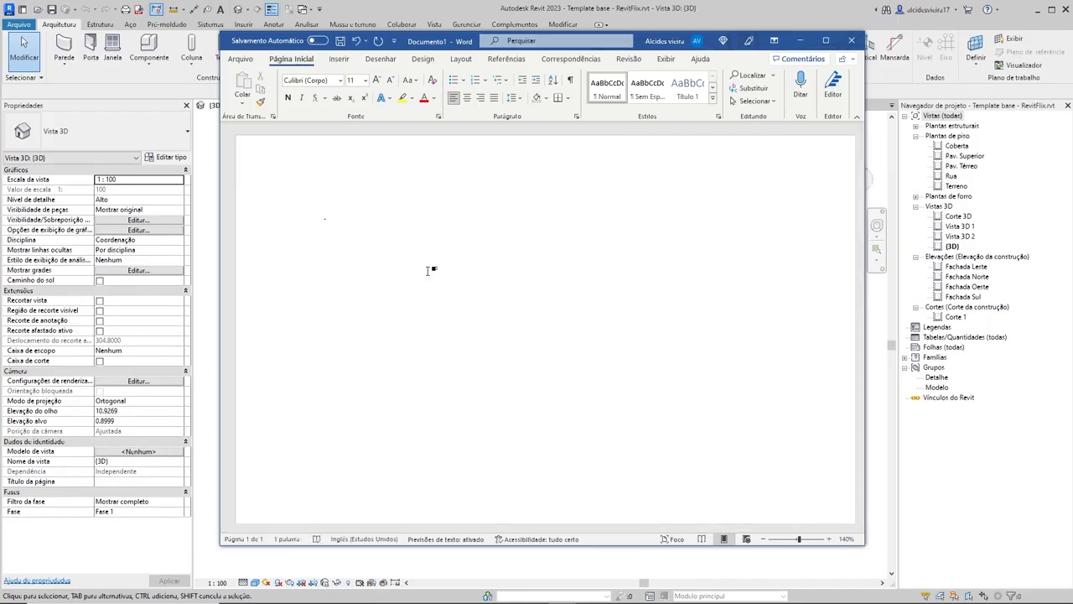
{"action": "key", "text": "BackSpace"}
{"action": "type", "text": "1. Projet"}
{"action": "key", "text": "BackSpace"}
{"action": "type", "text": "o arquitetônico"}
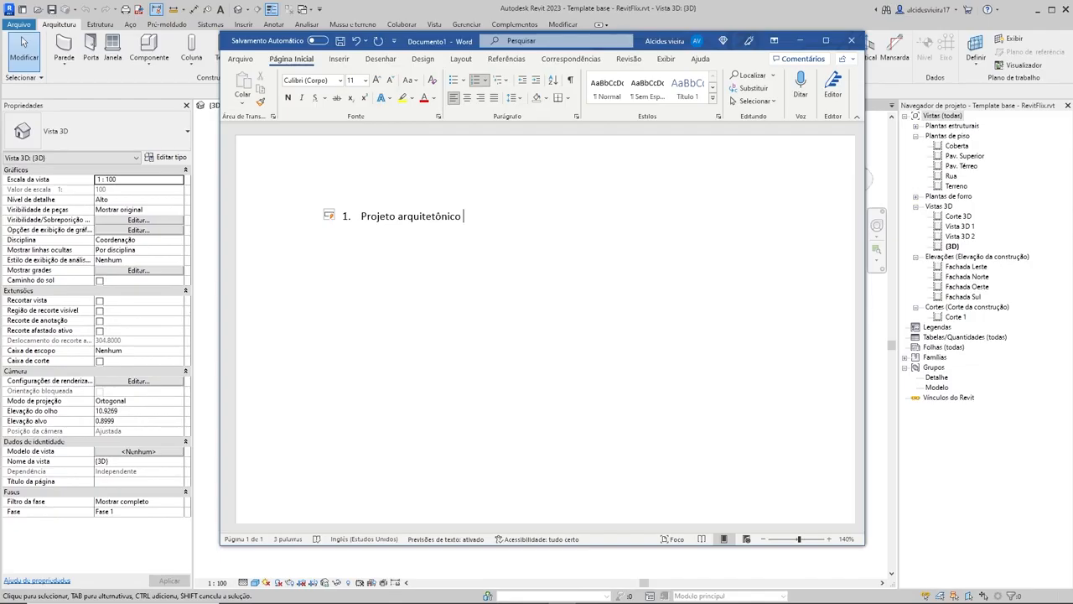
Step: Add "Projeto de interiores" as item 2 of the numbered list
{"action": "key", "text": "Return"}
{"action": "type", "text": "Projeto de"}
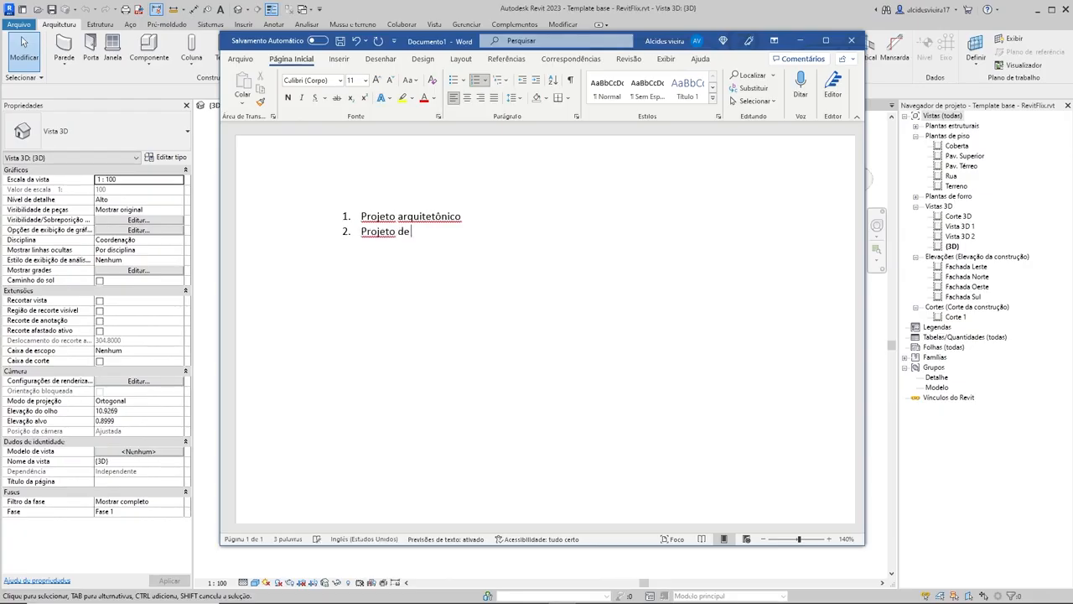
{"action": "type", "text": " interiores"}
{"action": "left_click_drag", "start_coordinate": [468, 234], "coordinate": [428, 189]}
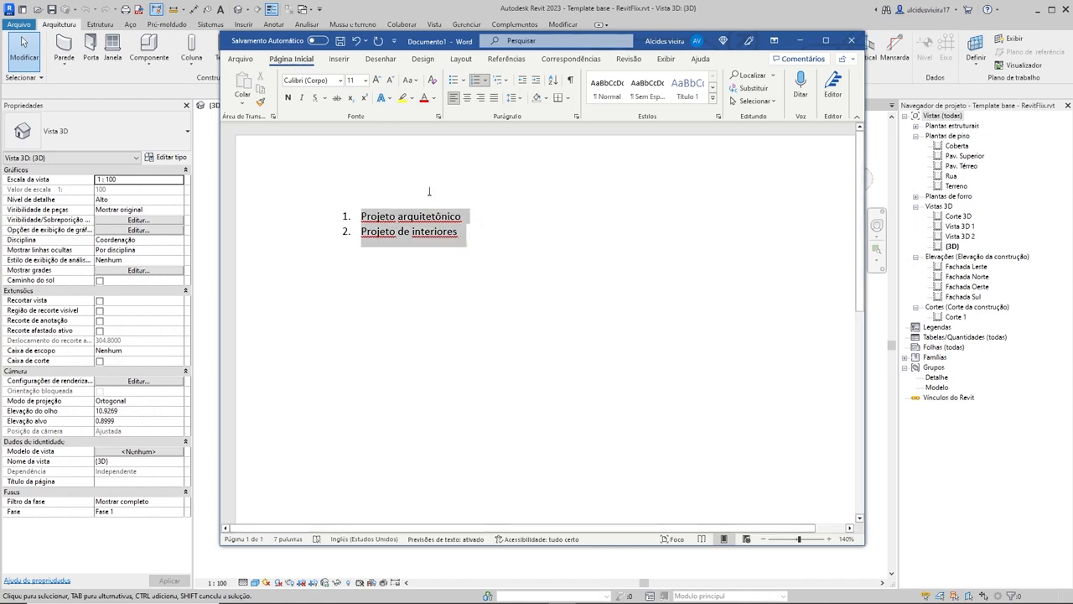
{"action": "left_click", "coordinate": [551, 279]}
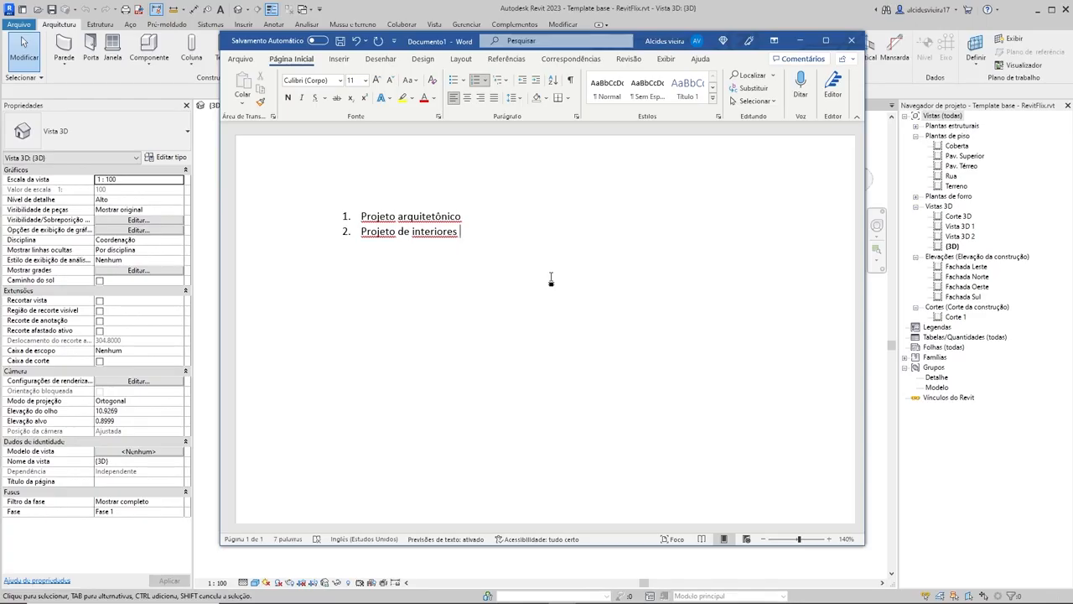
Step: End the list, leave a gap below item 2 and continue the numbering with "Planta de fôrma" as item 3
{"action": "key", "text": "Return"}
{"action": "key", "text": "Return"}
{"action": "key", "text": "Return"}
{"action": "type", "text": "3. Planta de fôrma"}
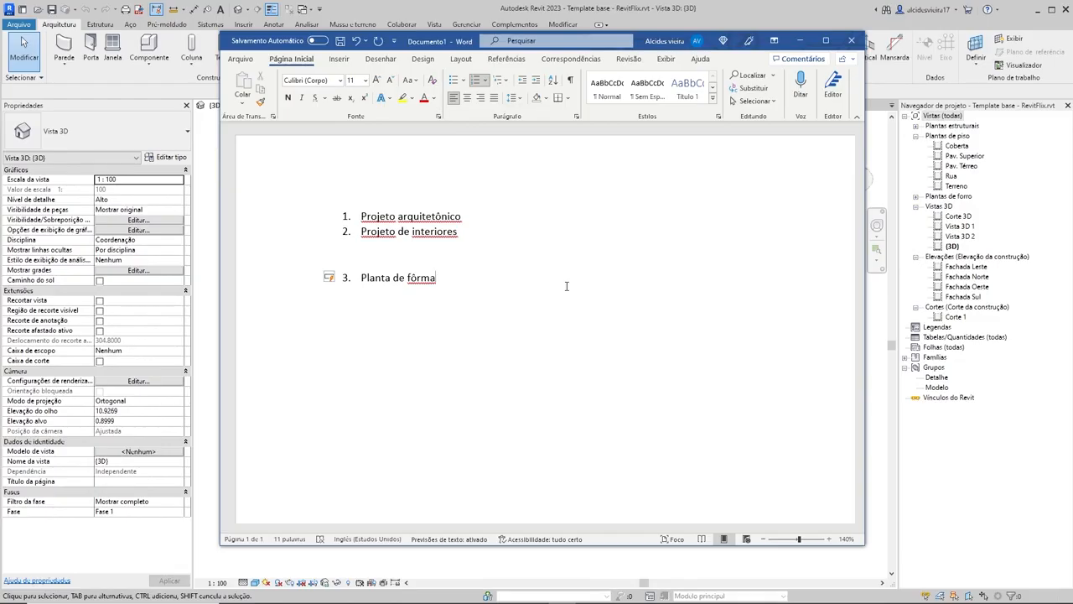
Step: Add "Compatibilização" as item 4, separated from item 3 by a blank line
{"action": "key", "text": "Return"}
{"action": "key", "text": "BackSpace"}
{"action": "key", "text": "BackSpace"}
{"action": "key", "text": "BackSpace"}
{"action": "key", "text": "shift+Return"}
{"action": "type", "text": "e"}
{"action": "key", "text": "BackSpace"}
{"action": "key", "text": "BackSpace"}
{"action": "key", "text": "Return"}
{"action": "type", "text": "Comp"}
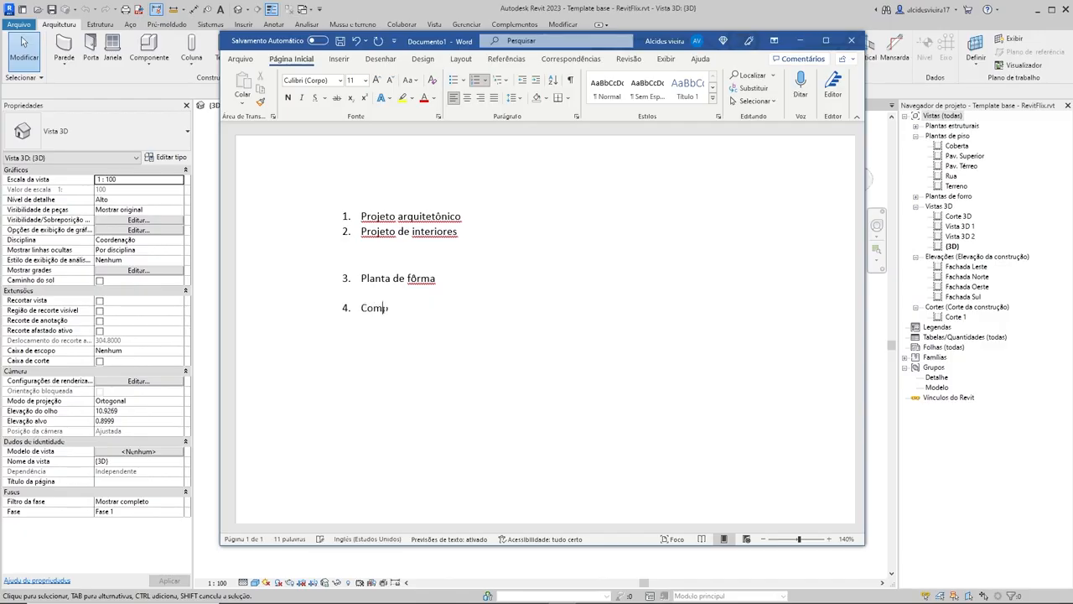
{"action": "type", "text": "atibilização"}
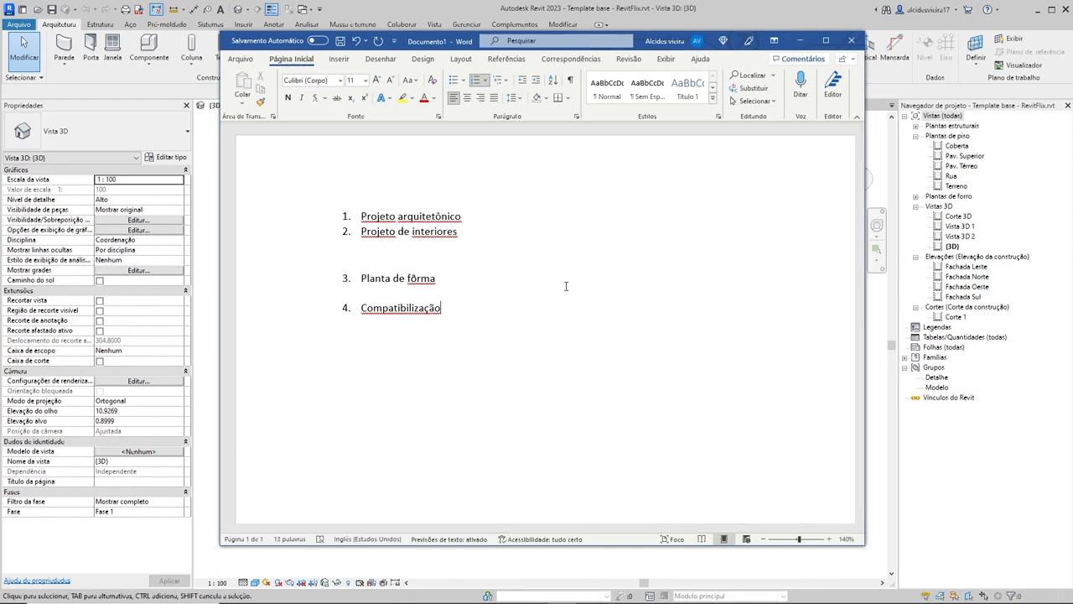
{"action": "left_click_drag", "start_coordinate": [463, 278], "coordinate": [311, 269]}
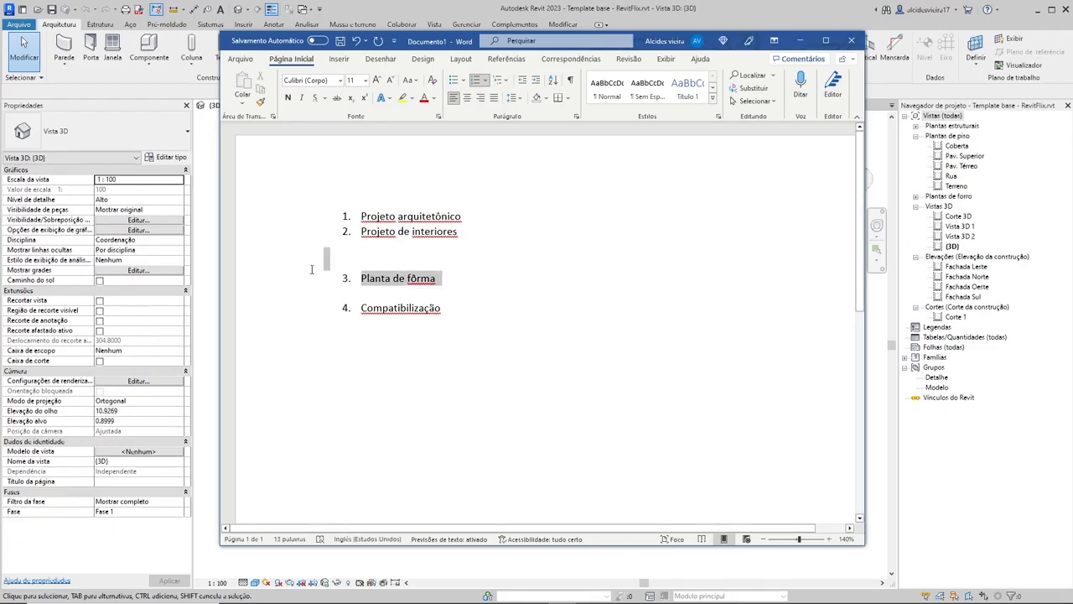
{"action": "left_click", "coordinate": [448, 271]}
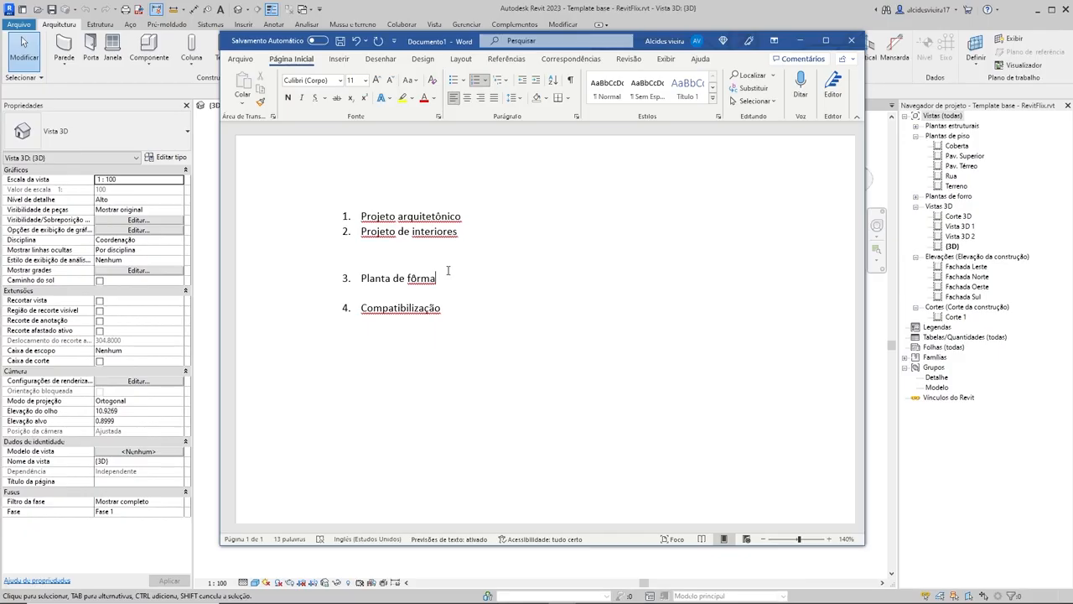
Step: Add "Planta de armaduras" as item 5, separated from item 4 by a blank line
{"action": "left_click", "coordinate": [469, 309]}
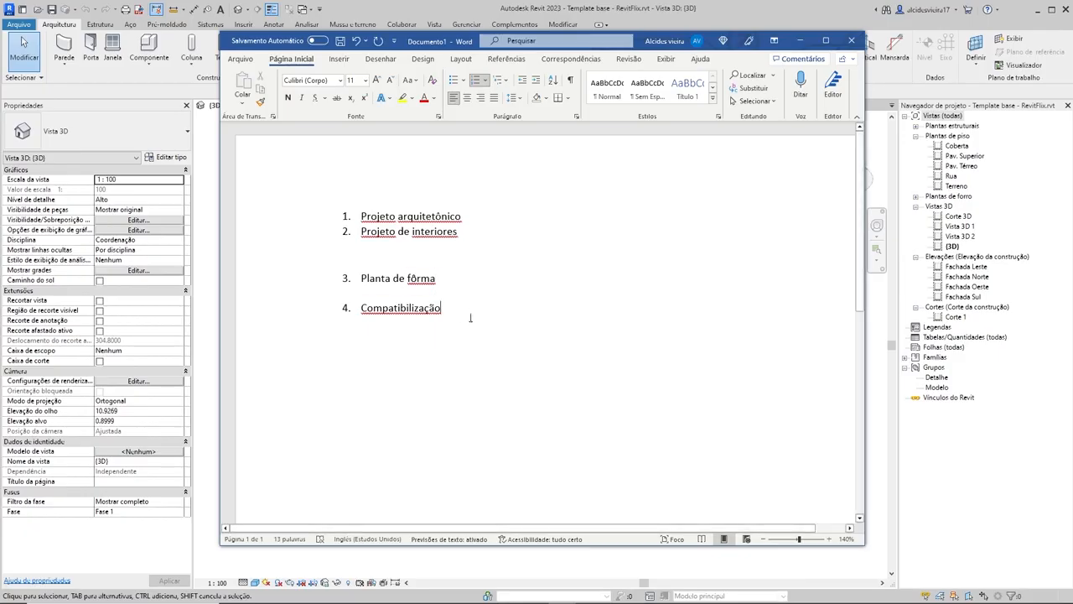
{"action": "key", "text": "shift+Return"}
{"action": "type", "text": "5."}
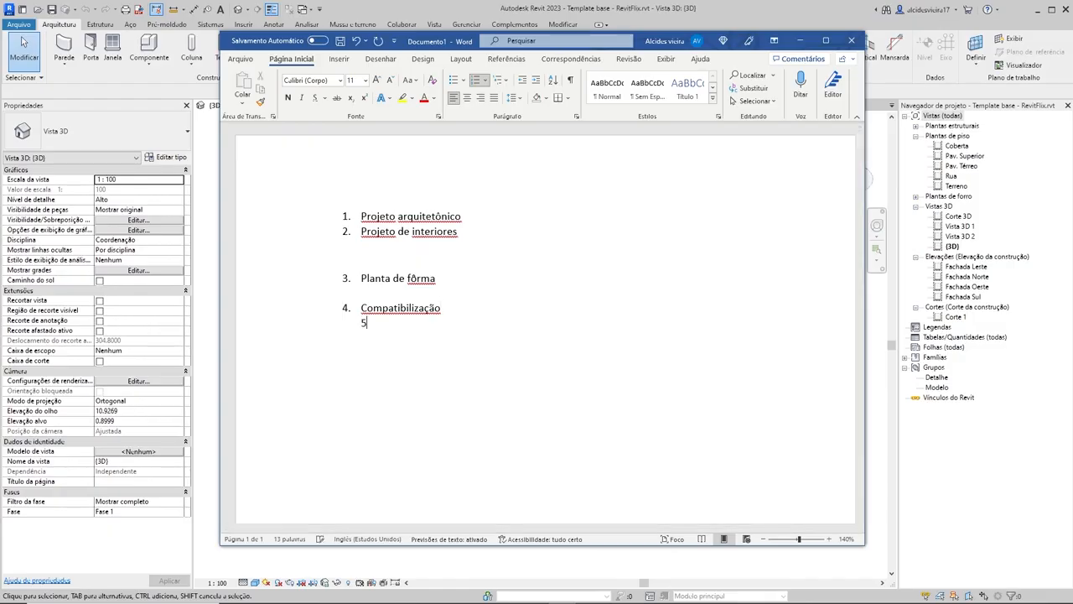
{"action": "key", "text": "BackSpace"}
{"action": "key", "text": "BackSpace"}
{"action": "key", "text": "BackSpace"}
{"action": "key", "text": "Return"}
{"action": "type", "text": "Planta de armaduras"}
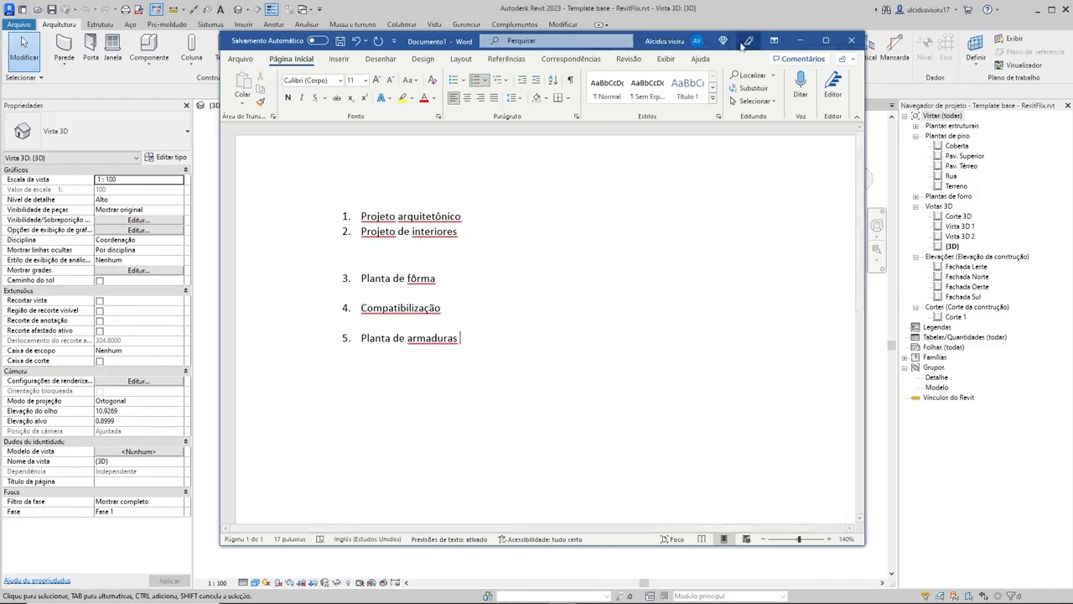
Step: Switch to Revit and open the Pav. Térreo structural plan
{"action": "left_click", "coordinate": [799, 40]}
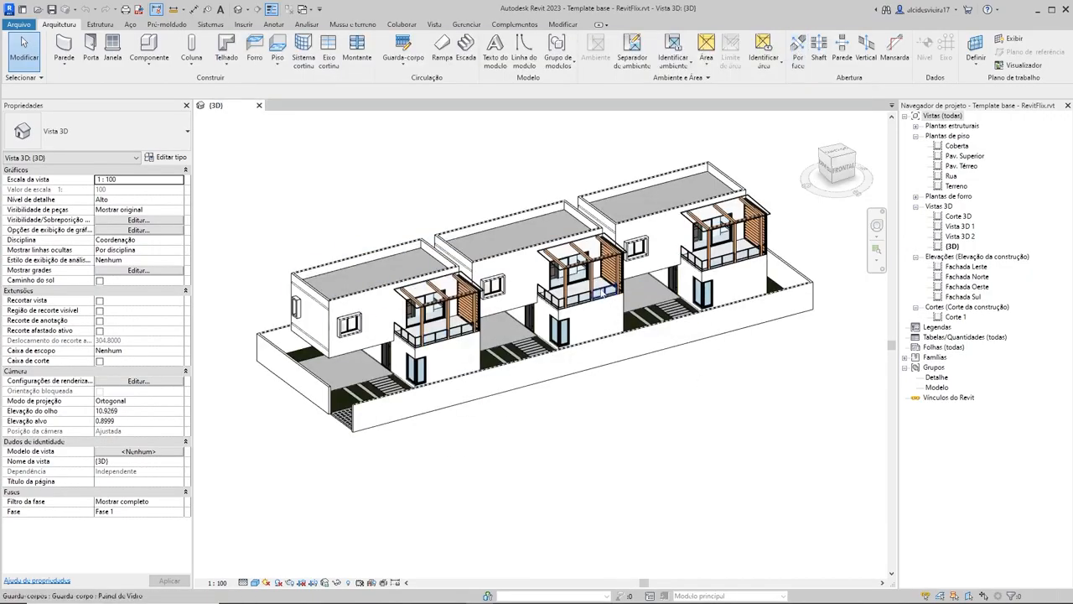
{"action": "middle_click_drag", "start_coordinate": [670, 311], "coordinate": [573, 410], "text": "shift"}
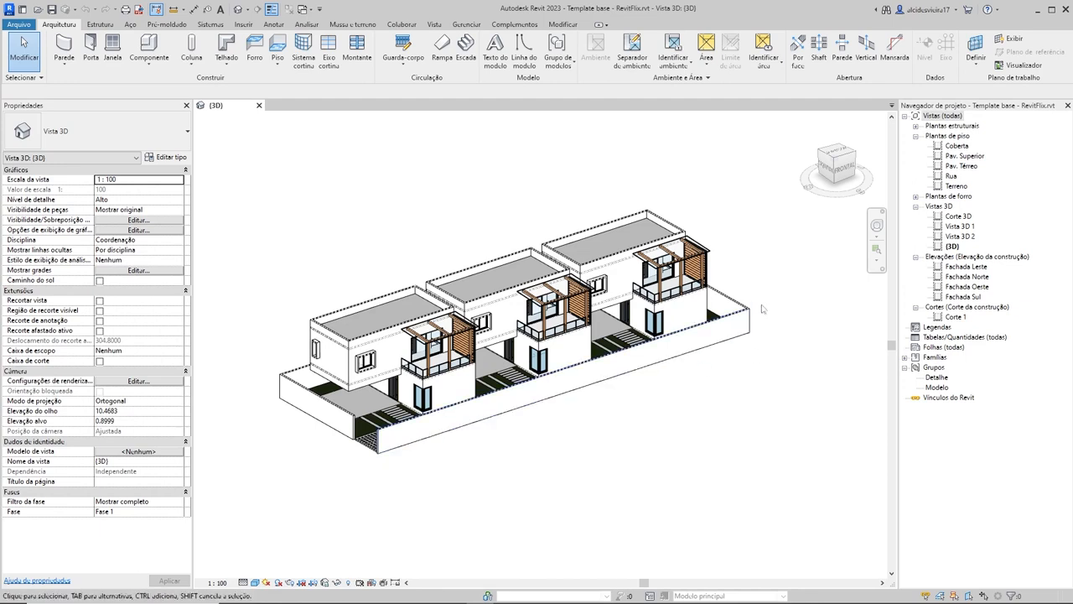
{"action": "middle_click_drag", "start_coordinate": [792, 303], "coordinate": [789, 317]}
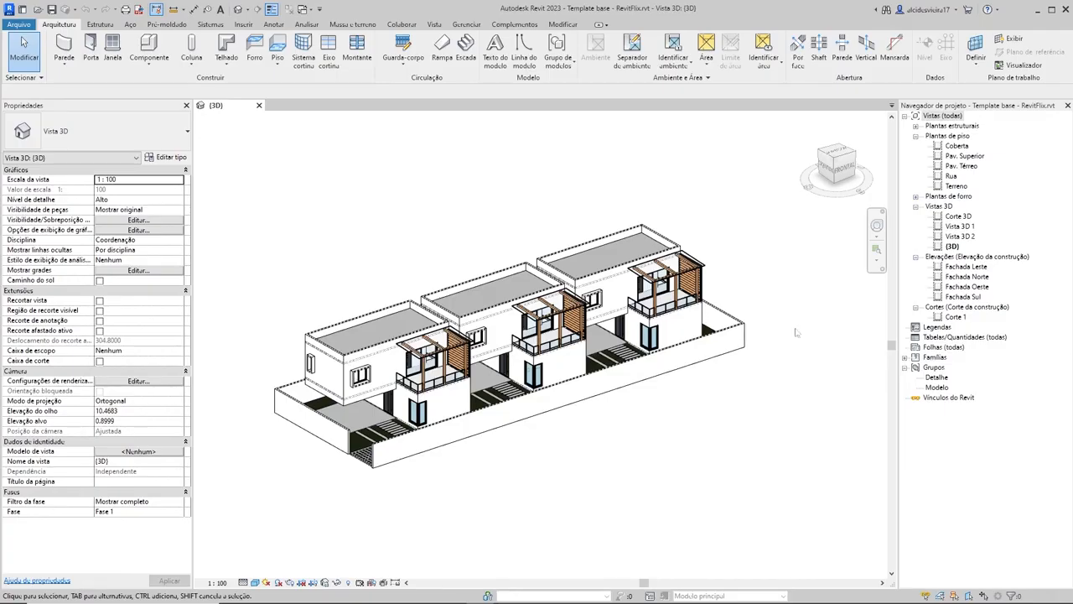
{"action": "left_click", "coordinate": [952, 126]}
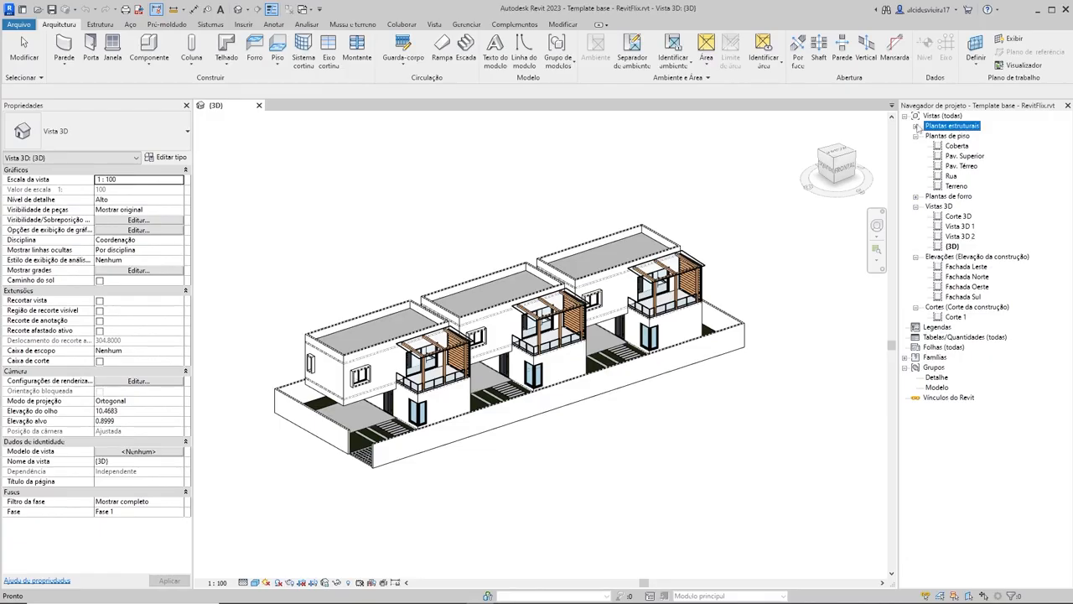
{"action": "left_click", "coordinate": [939, 137]}
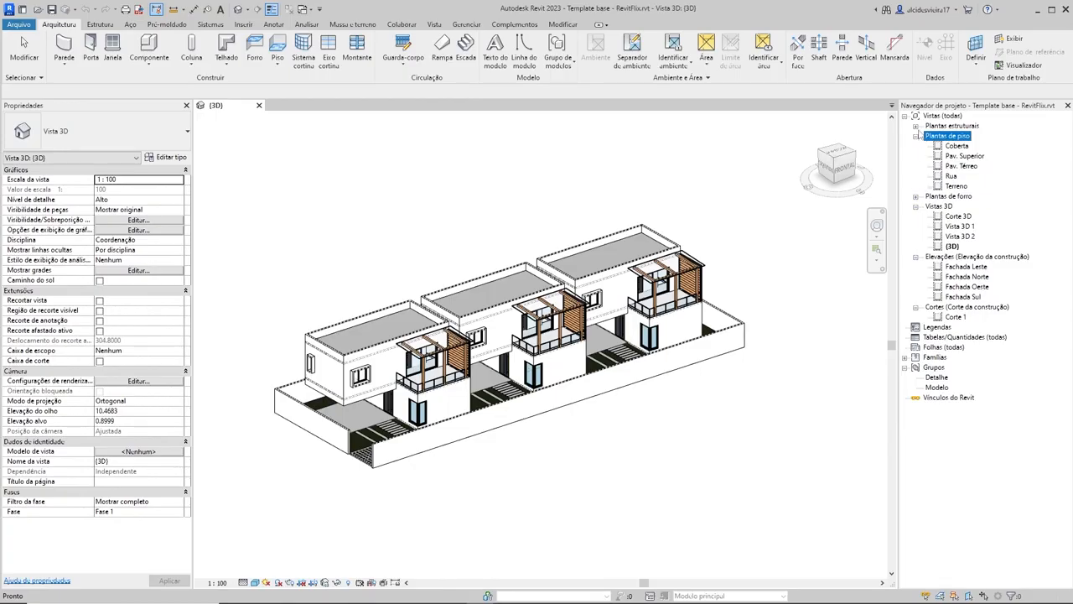
{"action": "left_click", "coordinate": [915, 126]}
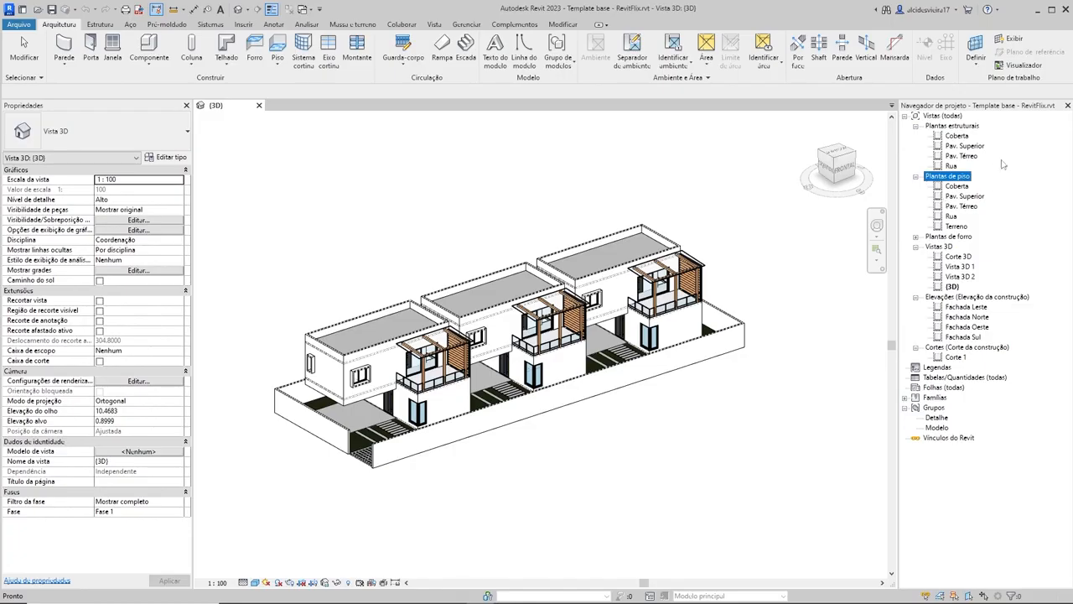
{"action": "left_click", "coordinate": [965, 158]}
{"action": "double_click", "coordinate": [964, 158]}
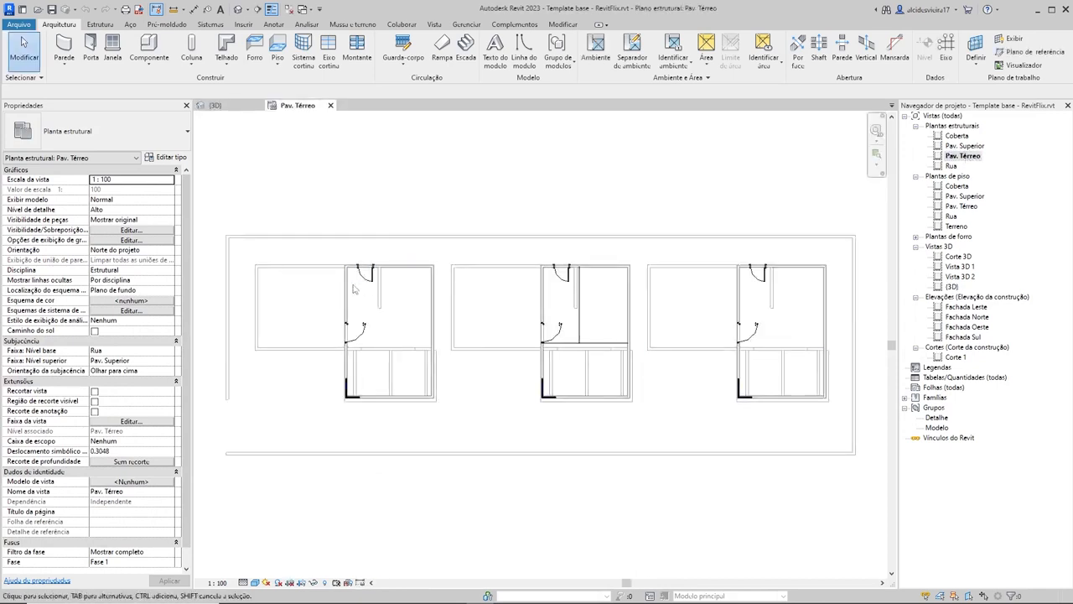
Step: Examine the walls, doors and underlay lines of the three houses in the Pav. Térreo structural plan
{"action": "scroll", "coordinate": [616, 404], "scroll_direction": "up", "scroll_amount": 3}
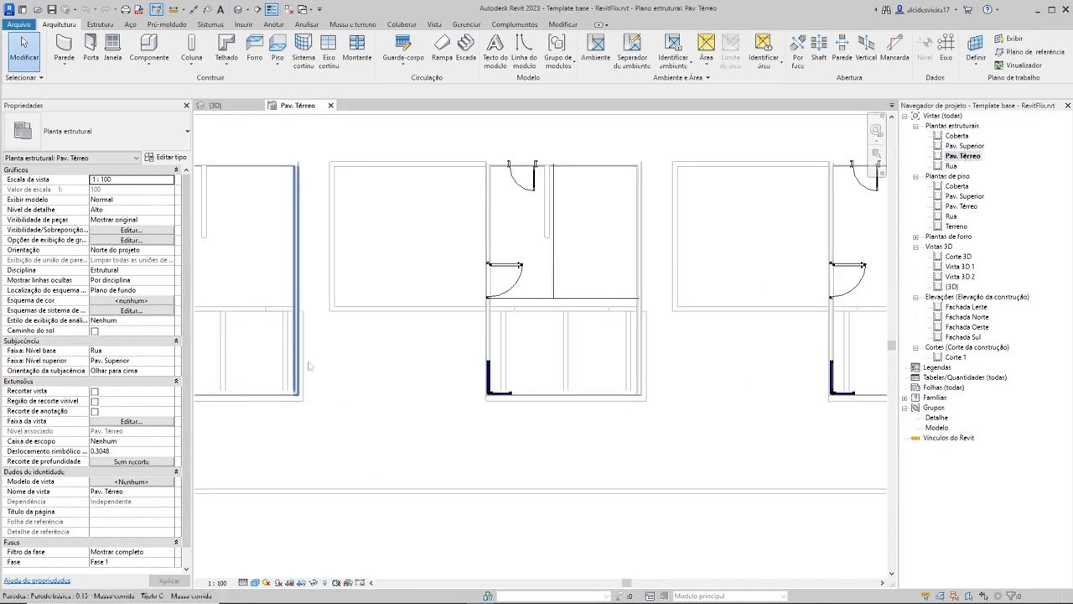
{"action": "scroll", "coordinate": [670, 443], "scroll_direction": "down", "scroll_amount": 3}
{"action": "scroll", "coordinate": [670, 443], "scroll_direction": "down", "scroll_amount": 1}
{"action": "middle_click_drag", "start_coordinate": [761, 470], "coordinate": [690, 441]}
{"action": "scroll", "coordinate": [592, 260], "scroll_direction": "up", "scroll_amount": 3}
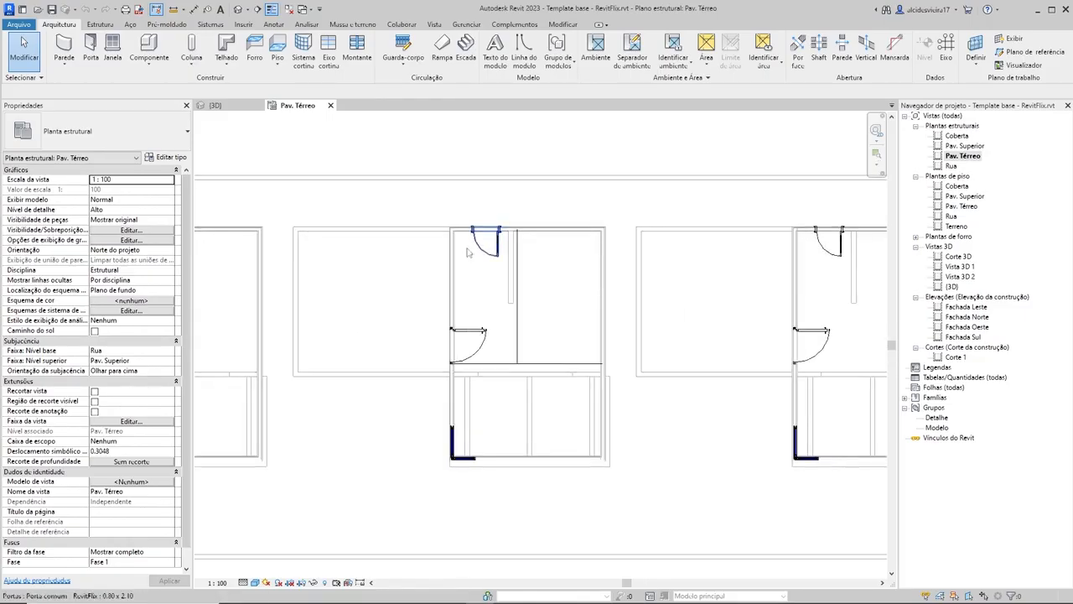
{"action": "scroll", "coordinate": [433, 385], "scroll_direction": "down", "scroll_amount": 1}
{"action": "scroll", "coordinate": [573, 371], "scroll_direction": "up", "scroll_amount": 2}
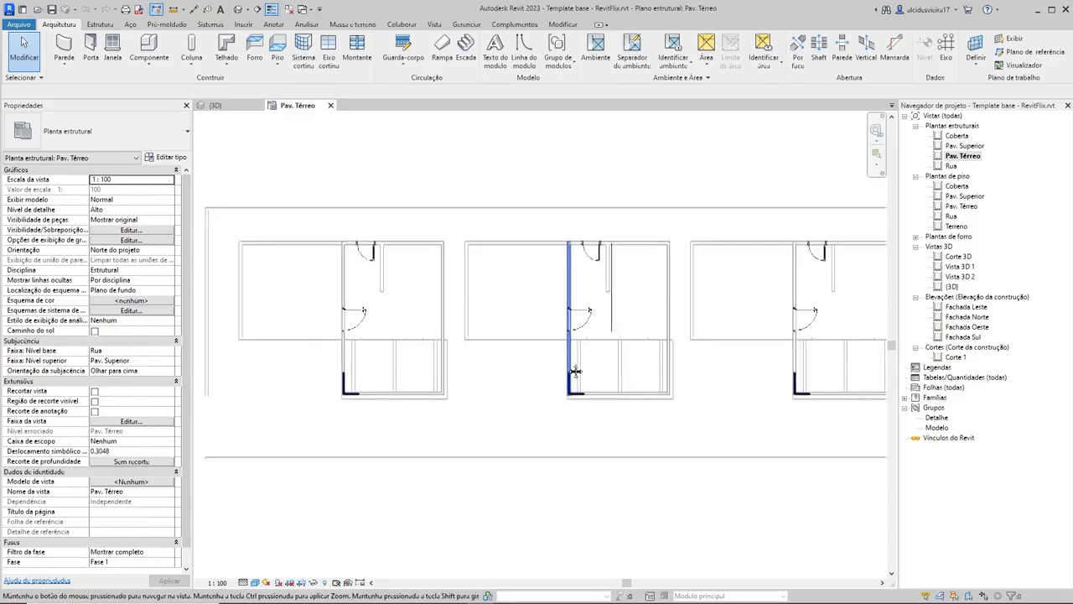
{"action": "scroll", "coordinate": [592, 329], "scroll_direction": "down", "scroll_amount": 4}
{"action": "middle_click_drag", "start_coordinate": [634, 348], "coordinate": [525, 332]}
{"action": "scroll", "coordinate": [525, 332], "scroll_direction": "down", "scroll_amount": 1}
{"action": "scroll", "coordinate": [601, 338], "scroll_direction": "down", "scroll_amount": 1}
{"action": "middle_click_drag", "start_coordinate": [610, 346], "coordinate": [560, 335]}
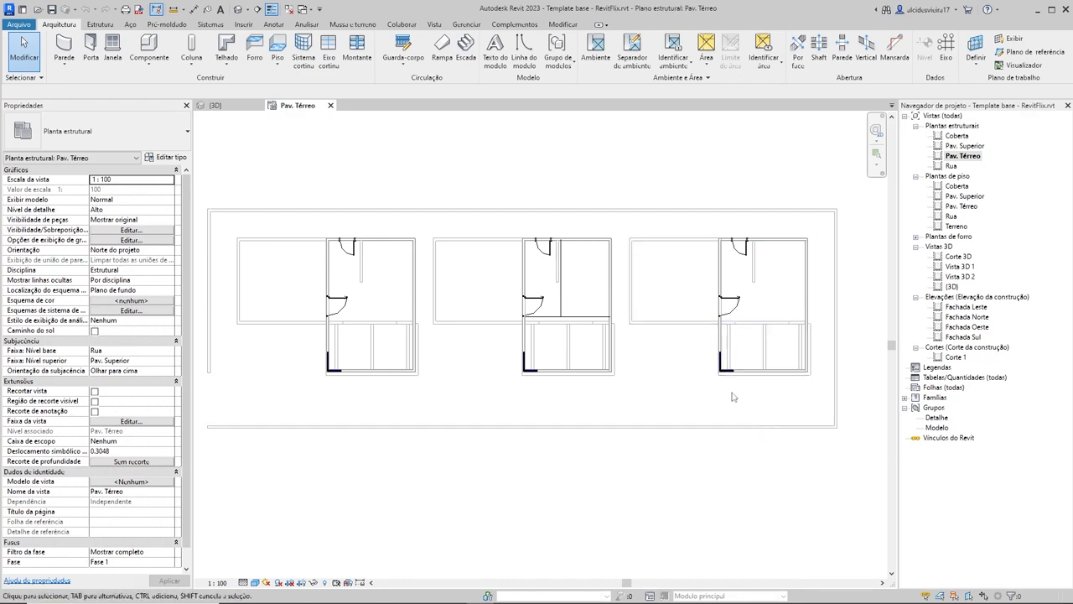
{"action": "middle_click_drag", "start_coordinate": [694, 416], "coordinate": [707, 430]}
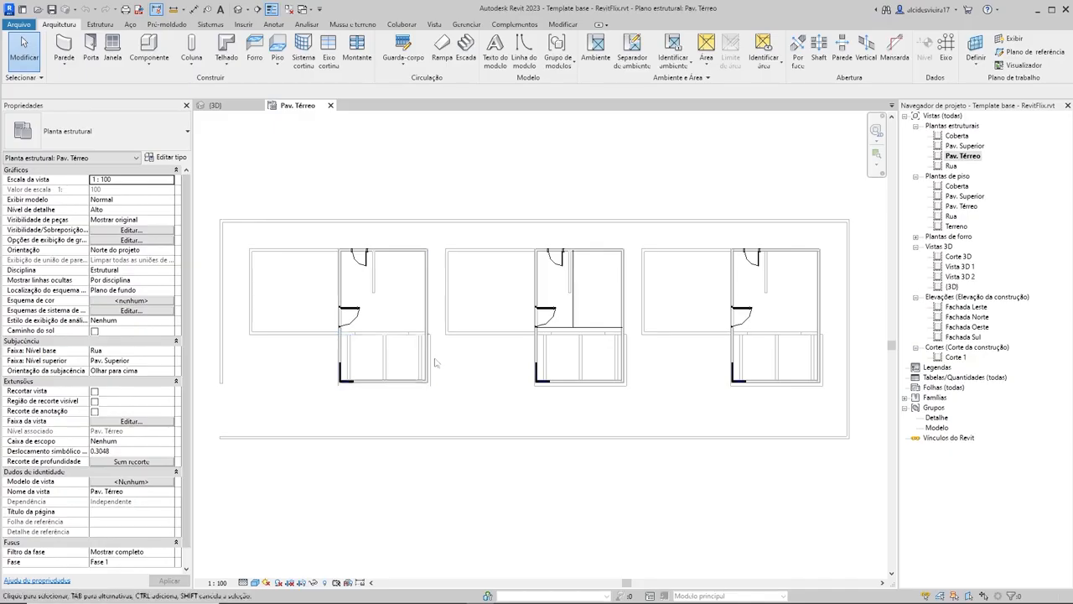
Step: Inspect the properties of the vertical room separation line in the middle house
{"action": "scroll", "coordinate": [452, 336], "scroll_direction": "up", "scroll_amount": 3}
{"action": "middle_click_drag", "start_coordinate": [491, 311], "coordinate": [543, 372]}
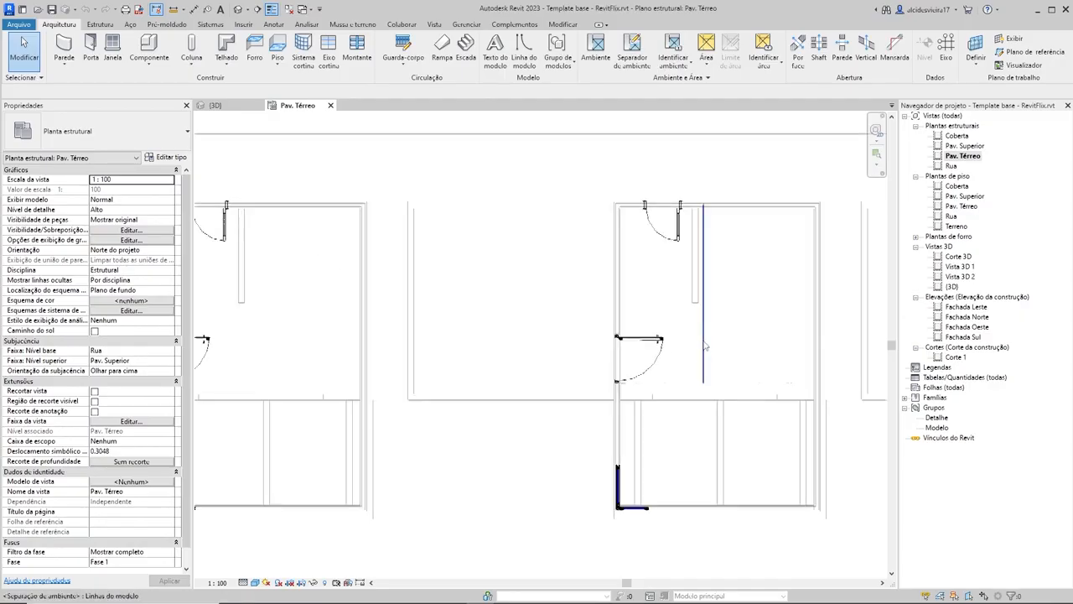
{"action": "scroll", "coordinate": [542, 311], "scroll_direction": "up", "scroll_amount": 4}
{"action": "scroll", "coordinate": [574, 348], "scroll_direction": "down", "scroll_amount": 5}
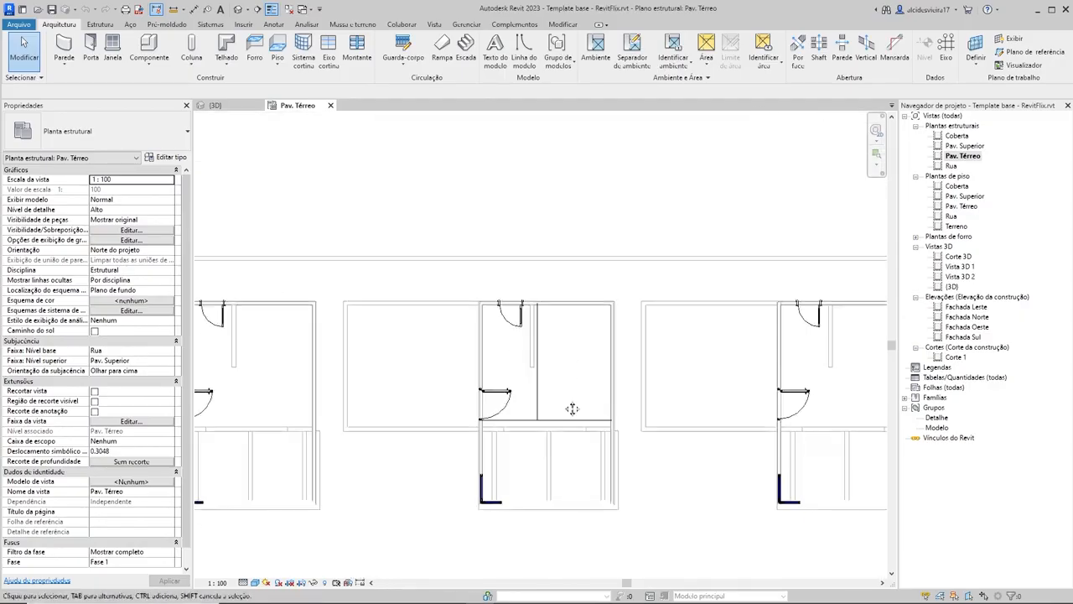
{"action": "scroll", "coordinate": [583, 337], "scroll_direction": "up", "scroll_amount": 4}
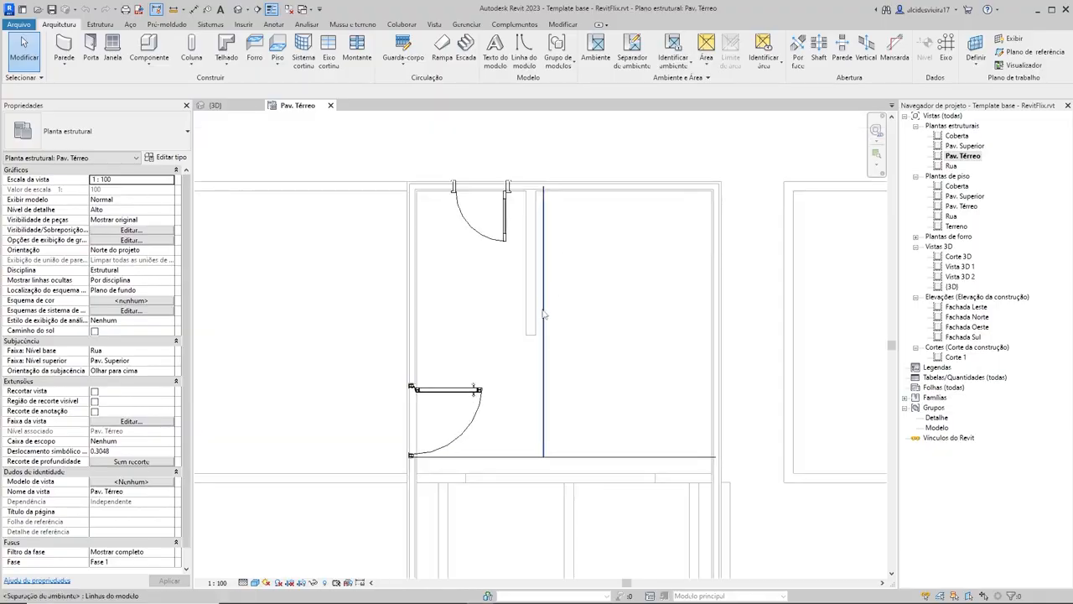
{"action": "left_click", "coordinate": [543, 314]}
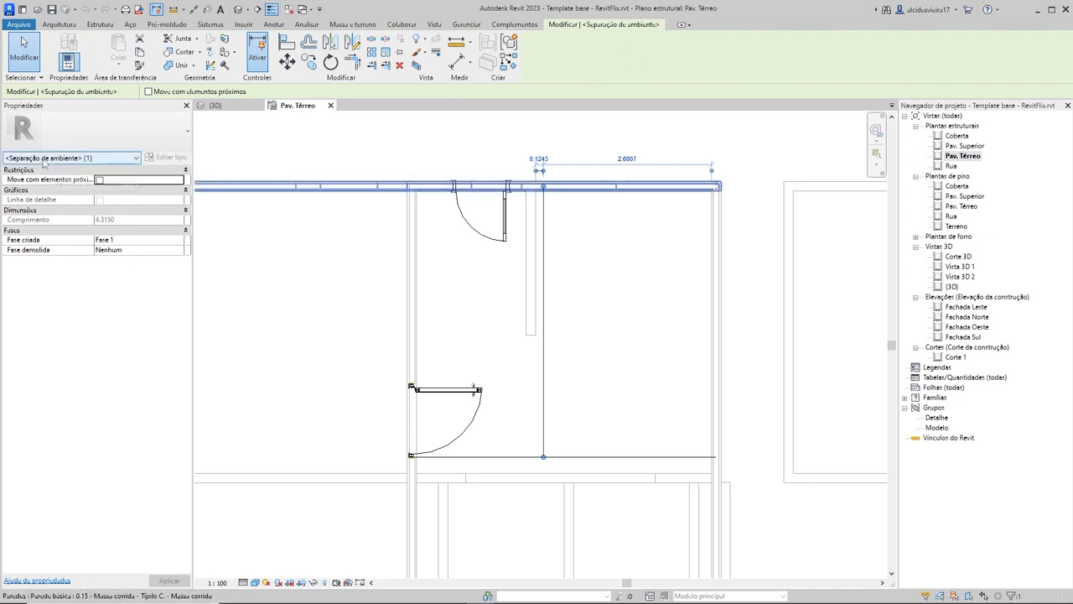
{"action": "left_click", "coordinate": [615, 314]}
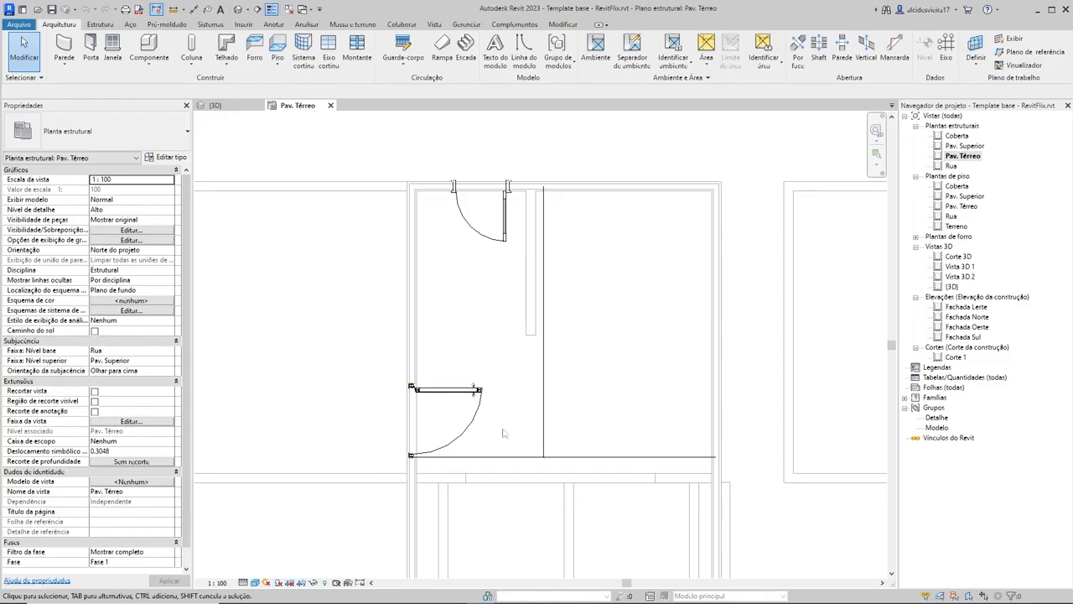
Step: Hide the room separation line category in the Pav. Térreo structural plan
{"action": "scroll", "coordinate": [529, 387], "scroll_direction": "down", "scroll_amount": 2}
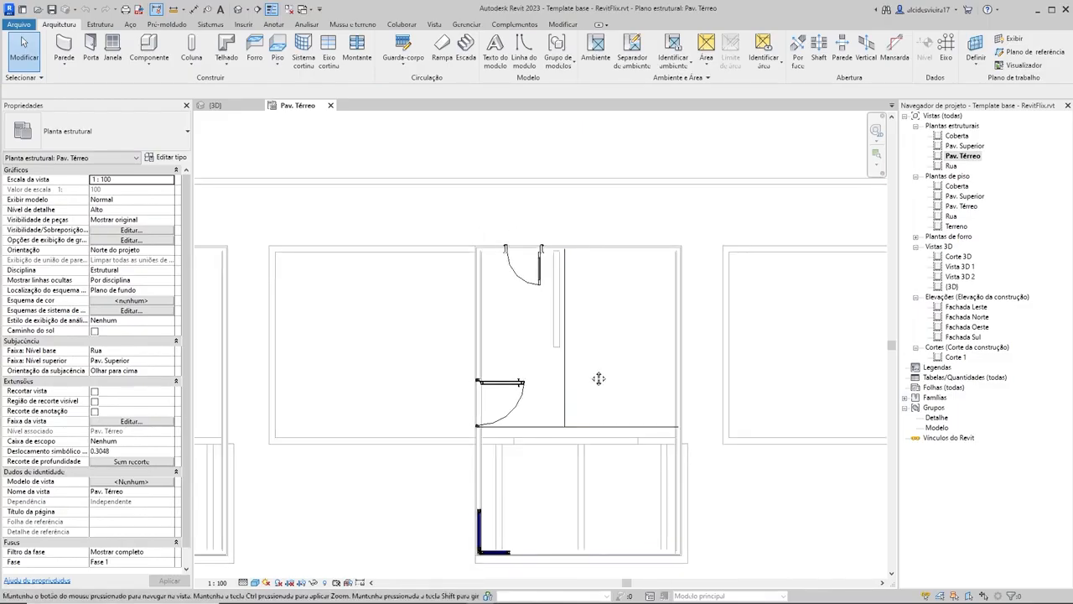
{"action": "scroll", "coordinate": [592, 371], "scroll_direction": "up", "scroll_amount": 2}
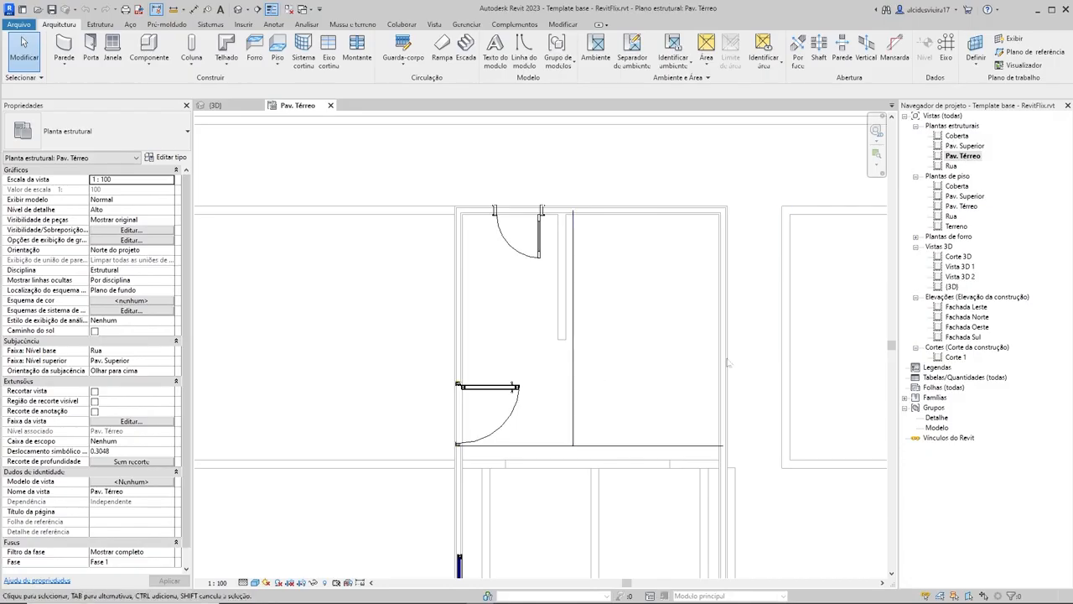
{"action": "left_click", "coordinate": [575, 398]}
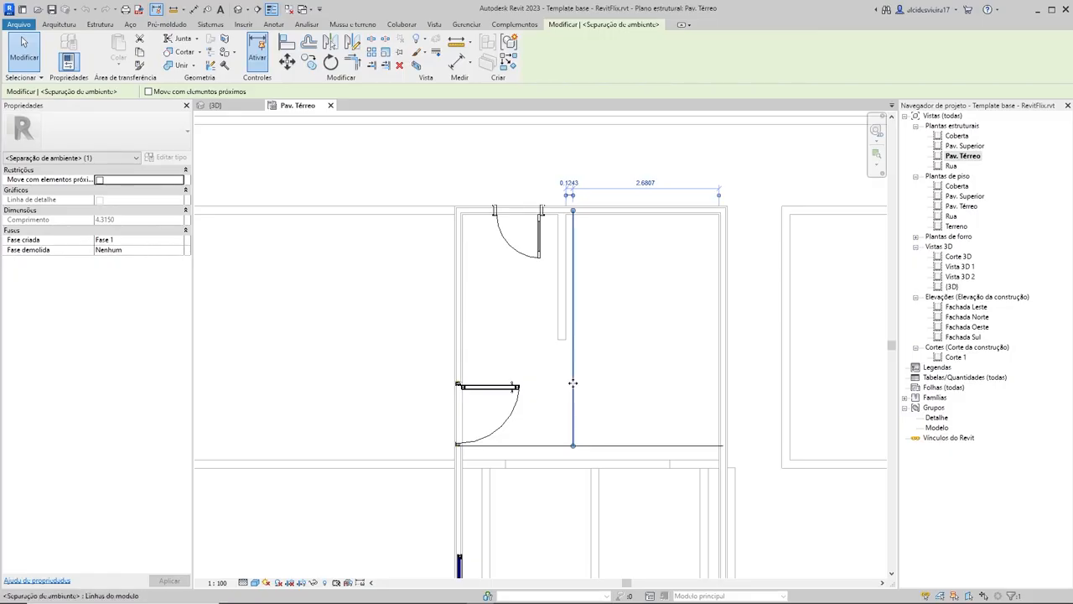
{"action": "right_click", "coordinate": [573, 382]}
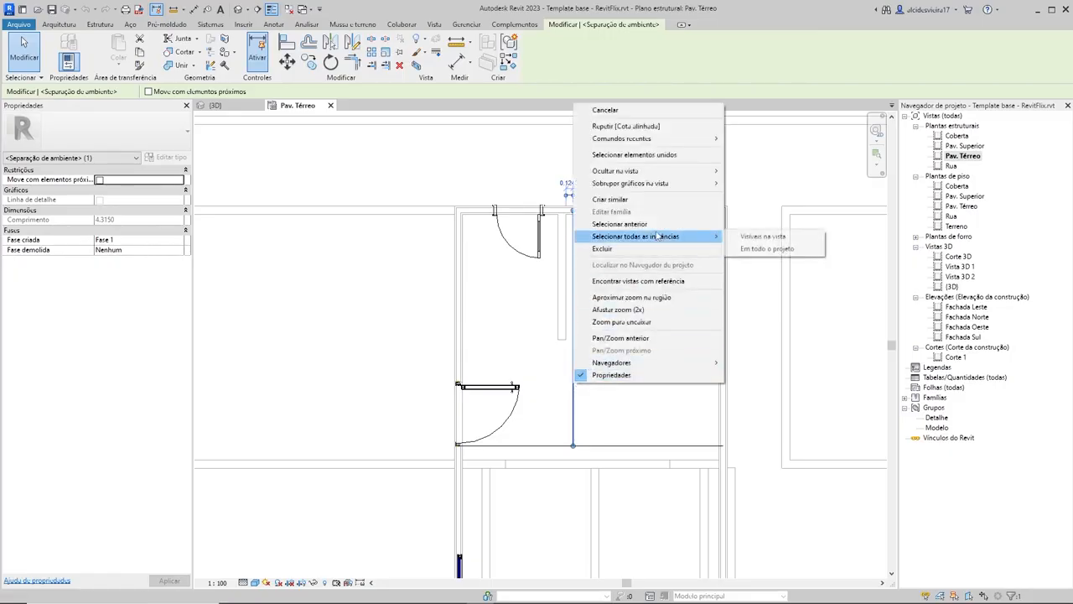
{"action": "mouse_move", "coordinate": [660, 172]}
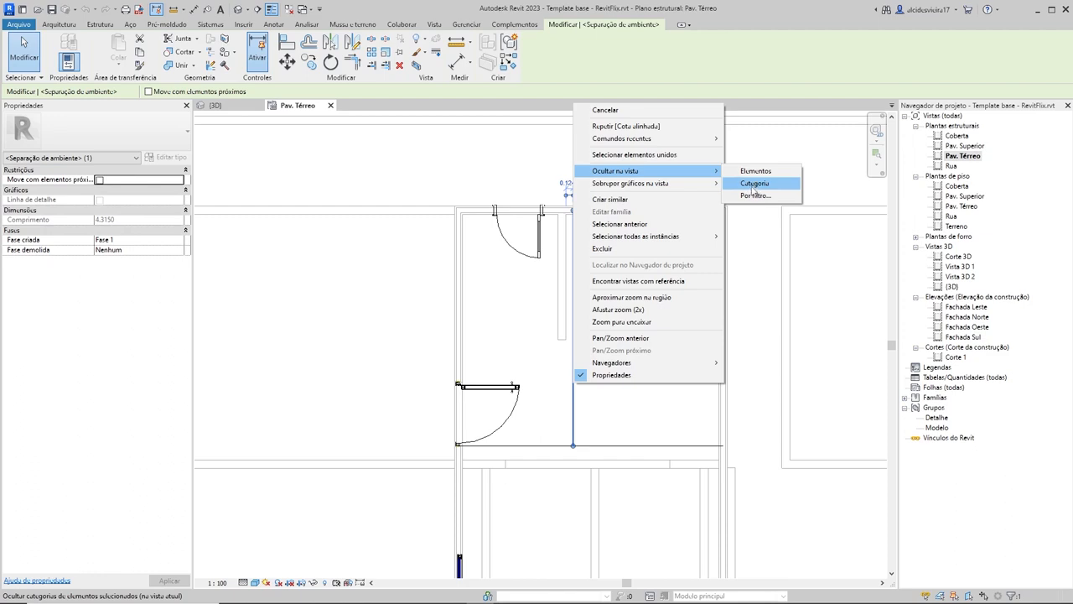
{"action": "left_click", "coordinate": [755, 184]}
{"action": "scroll", "coordinate": [687, 349], "scroll_direction": "down", "scroll_amount": 4}
{"action": "middle_click_drag", "start_coordinate": [688, 349], "coordinate": [472, 296]}
{"action": "scroll", "coordinate": [353, 307], "scroll_direction": "down", "scroll_amount": 2}
{"action": "middle_click_drag", "start_coordinate": [596, 282], "coordinate": [554, 318]}
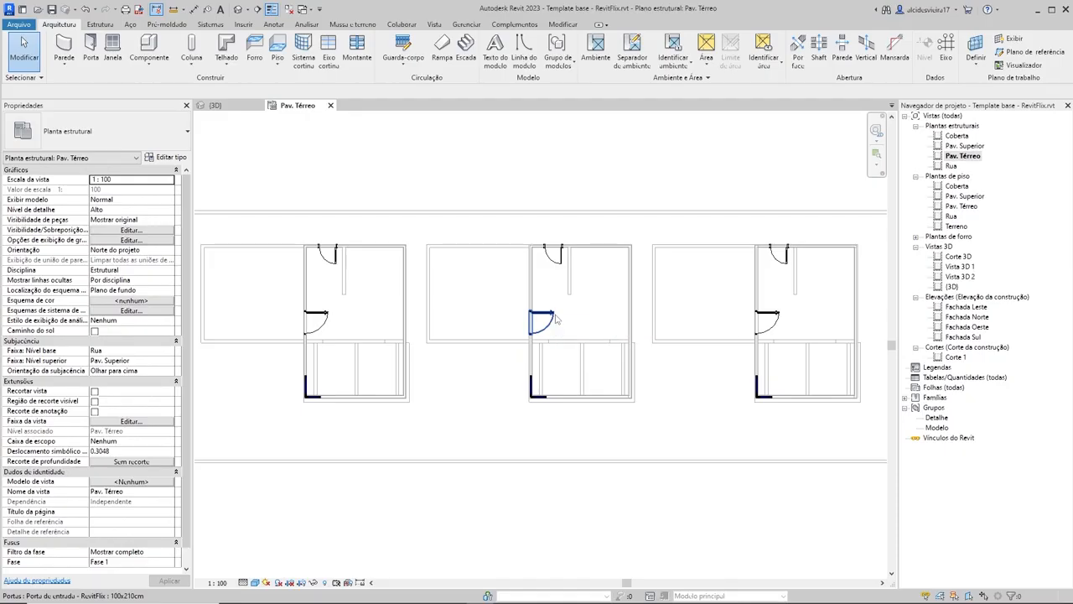
{"action": "middle_click_drag", "start_coordinate": [617, 305], "coordinate": [593, 309]}
{"action": "scroll", "coordinate": [595, 304], "scroll_direction": "up", "scroll_amount": 1}
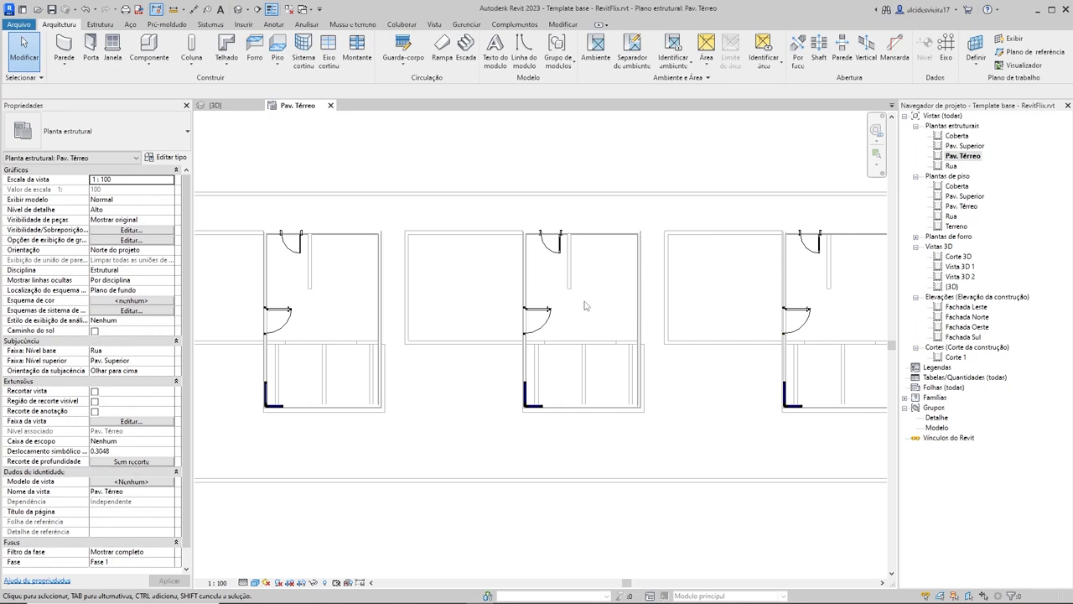
{"action": "key", "text": "v"}
{"action": "key", "text": "g"}
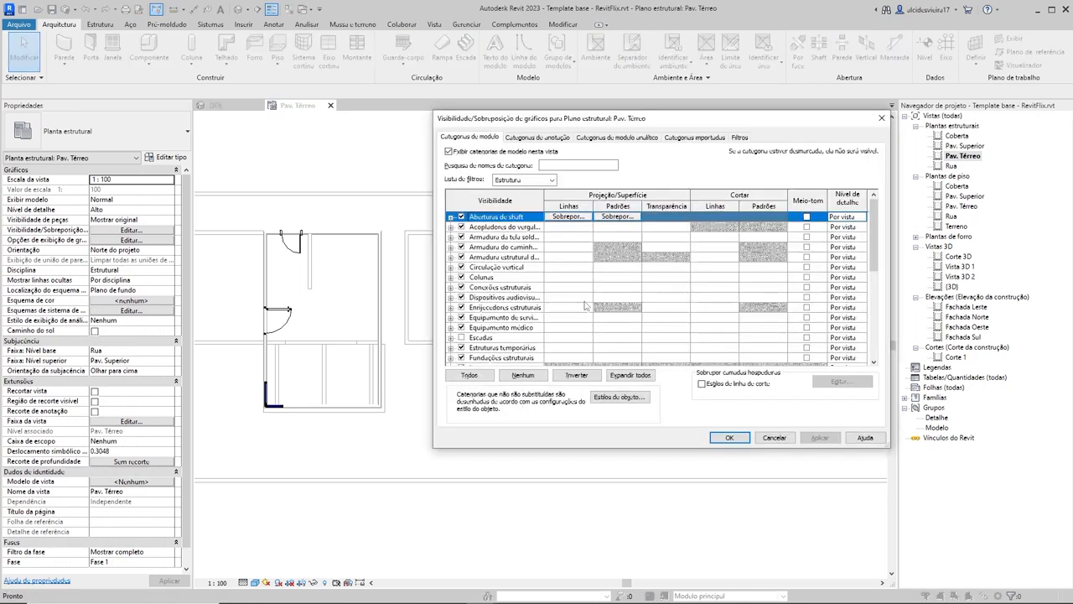
{"action": "left_click_drag", "start_coordinate": [569, 126], "coordinate": [497, 147]}
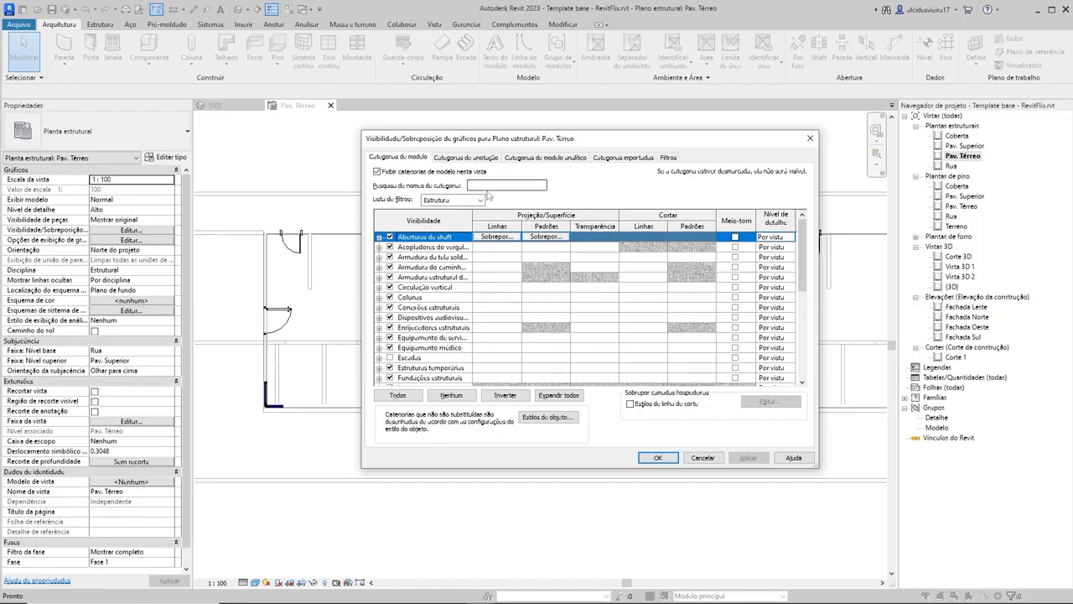
{"action": "mouse_move", "coordinate": [691, 148]}
{"action": "left_mouse_down"}
{"action": "mouse_move", "coordinate": [667, 140]}
{"action": "mouse_move", "coordinate": [676, 156]}
{"action": "left_mouse_up"}
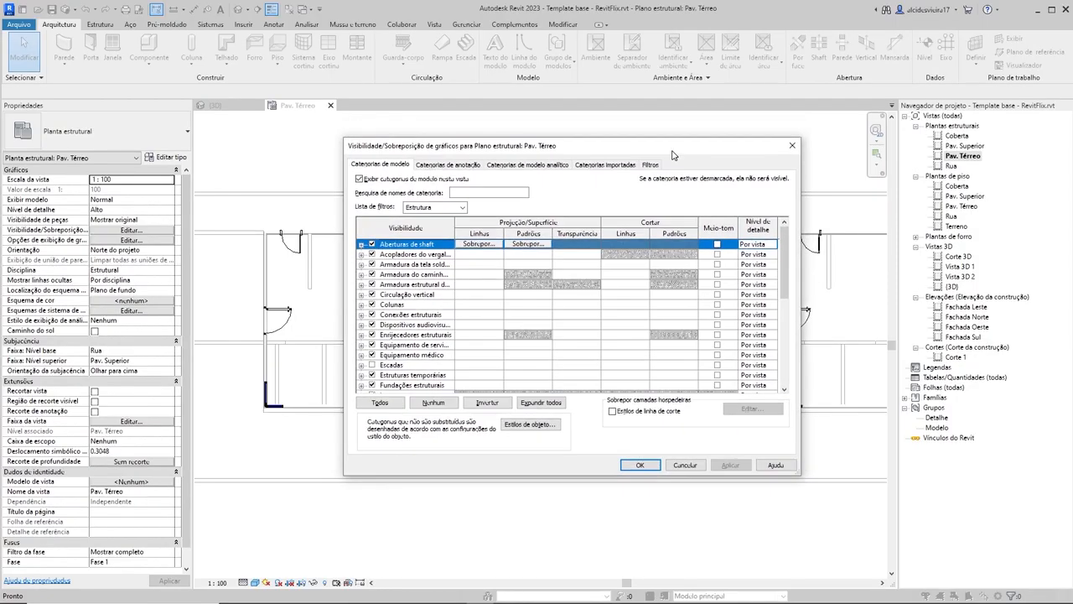
{"action": "left_click", "coordinate": [792, 145]}
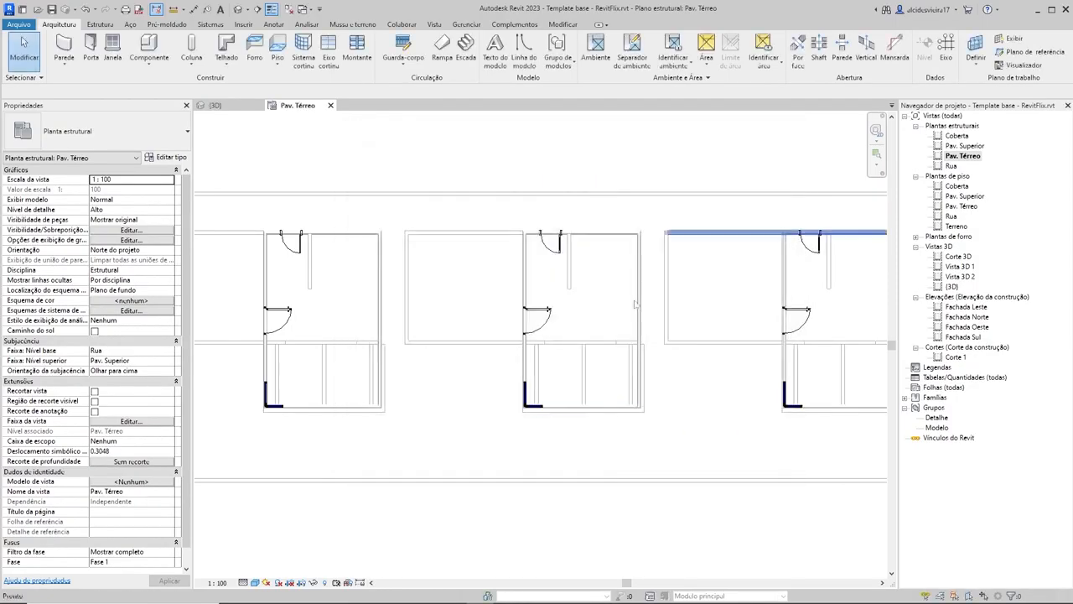
Step: Open the visibility/graphics overrides of the Pav. Térreo structural plan and filter the model categories to Arquitetura only
{"action": "left_click", "coordinate": [962, 158]}
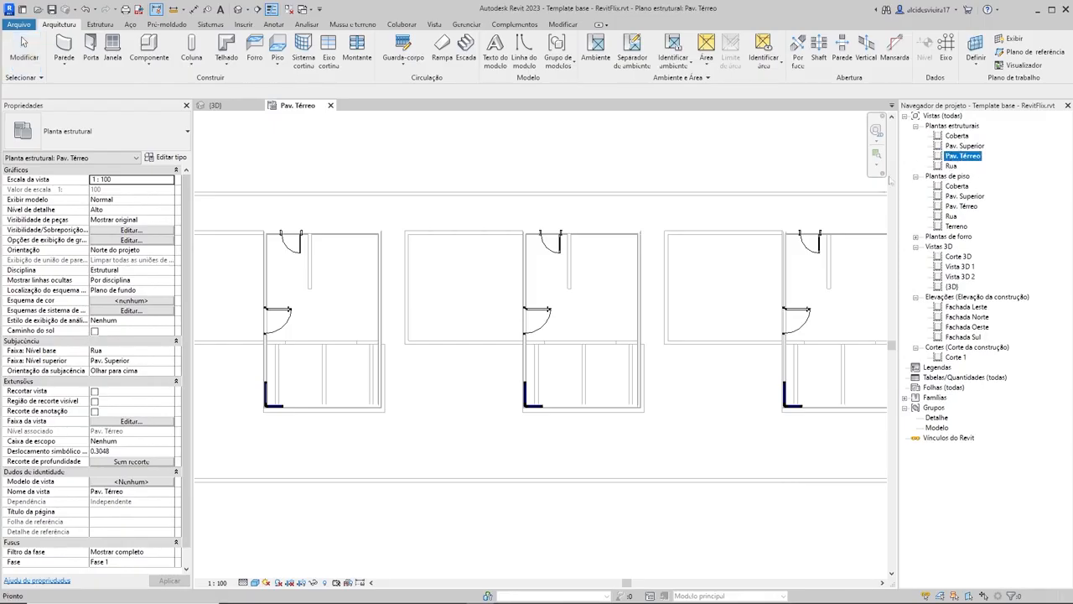
{"action": "key", "text": "v"}
{"action": "left_click", "coordinate": [629, 210]}
{"action": "key", "text": "v"}
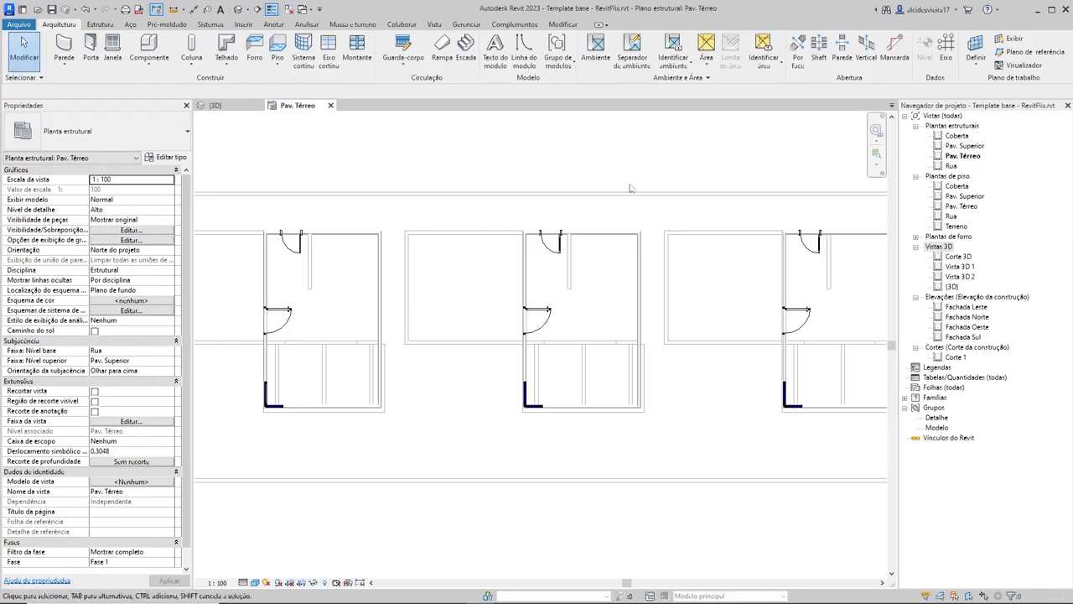
{"action": "key", "text": "g"}
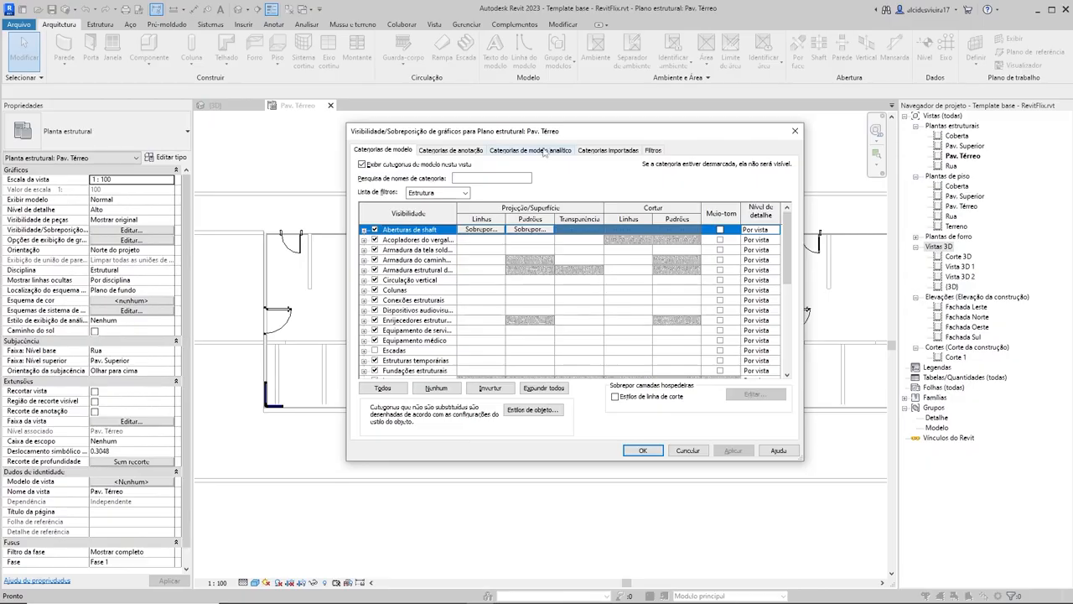
{"action": "left_click", "coordinate": [465, 193]}
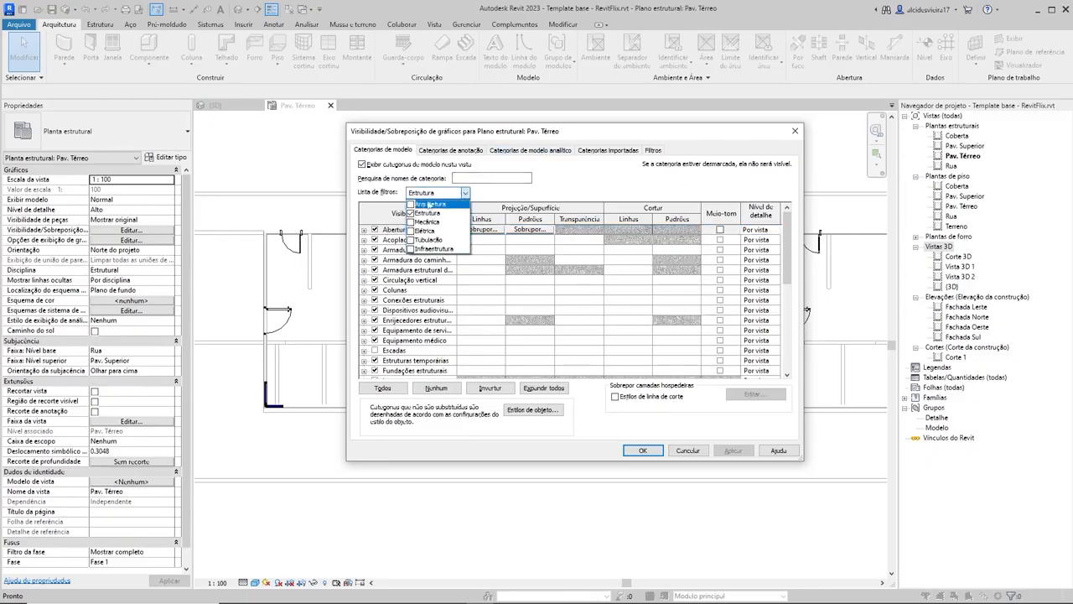
{"action": "left_click", "coordinate": [411, 204]}
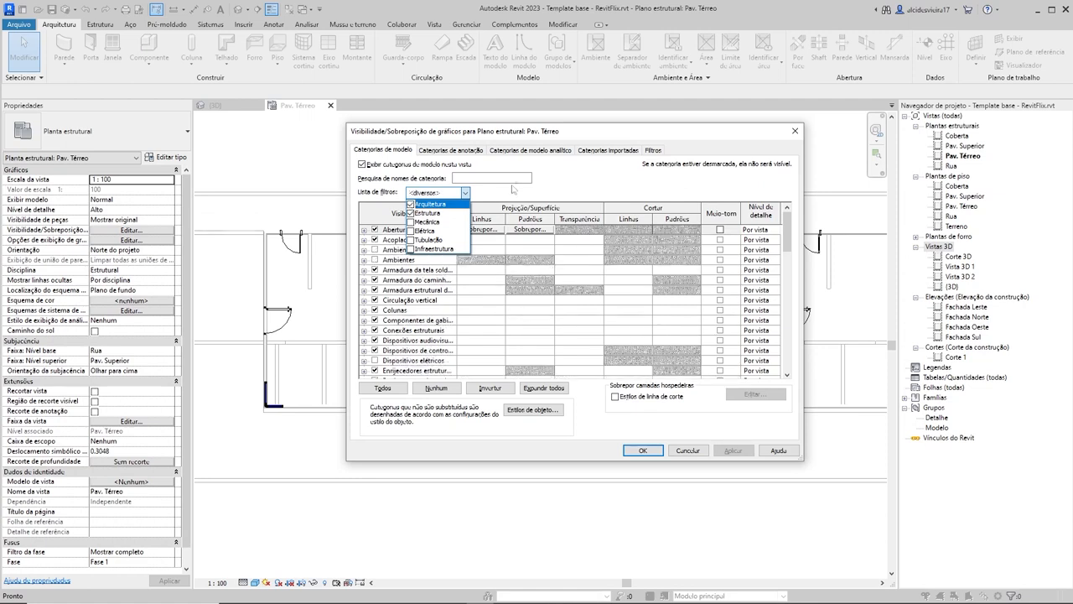
{"action": "left_click", "coordinate": [423, 213]}
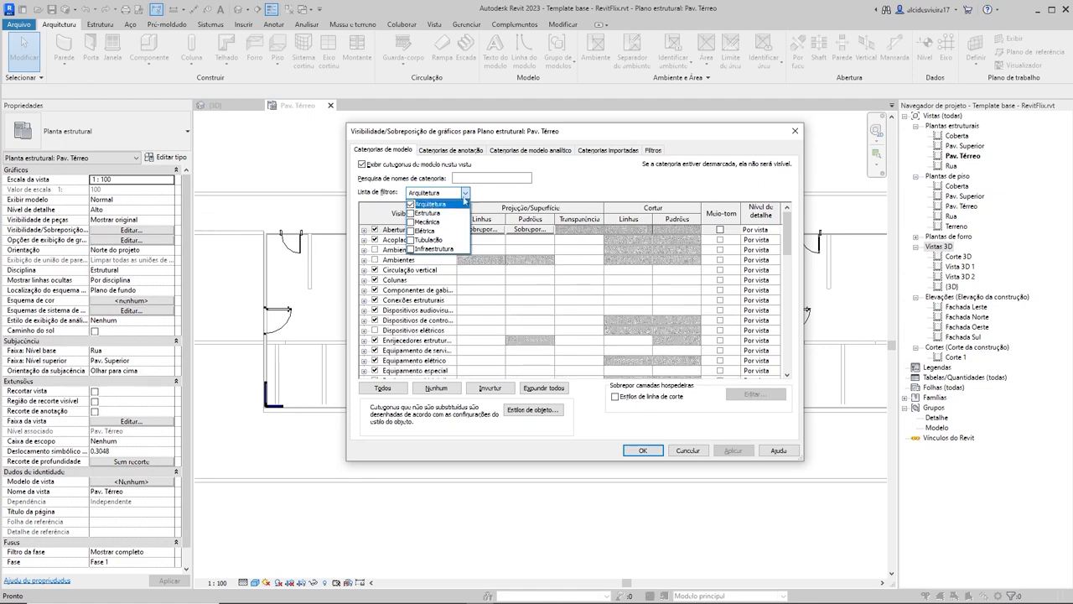
{"action": "left_click", "coordinate": [519, 195]}
Step: Inspect the Escadas subcategories and turn off the visibility of the Equipamento médico category
{"action": "scroll", "coordinate": [424, 335], "scroll_direction": "down", "scroll_amount": 3}
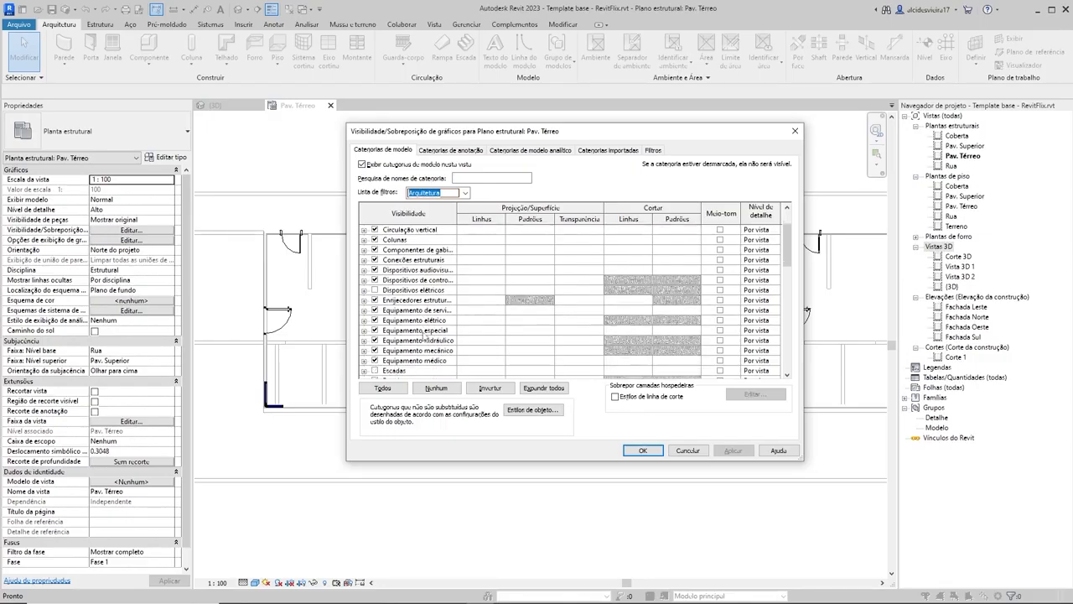
{"action": "scroll", "coordinate": [425, 336], "scroll_direction": "down", "scroll_amount": 2}
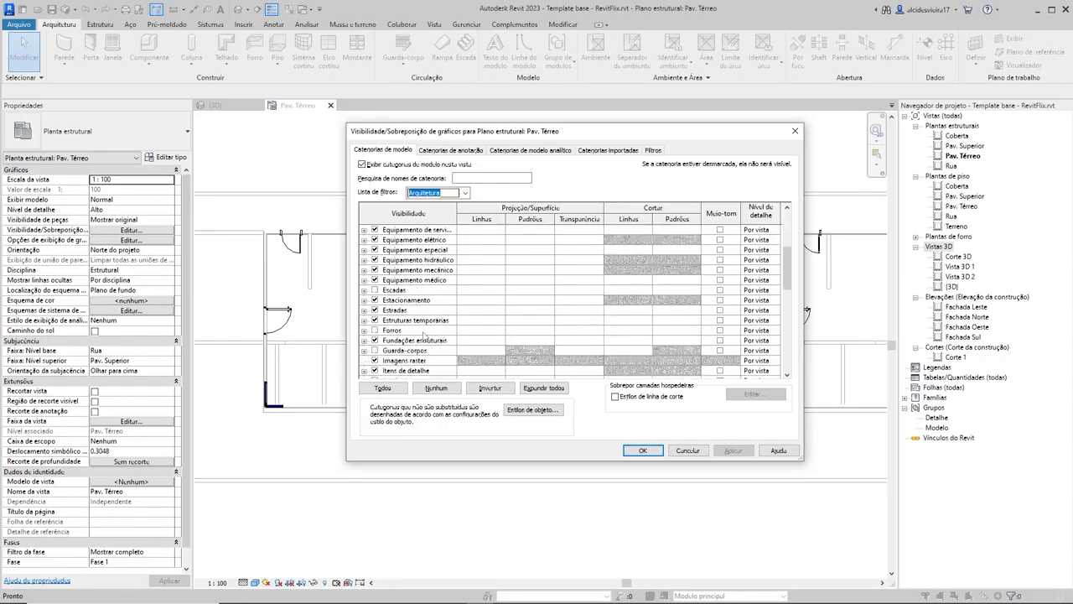
{"action": "scroll", "coordinate": [424, 335], "scroll_direction": "down", "scroll_amount": 1}
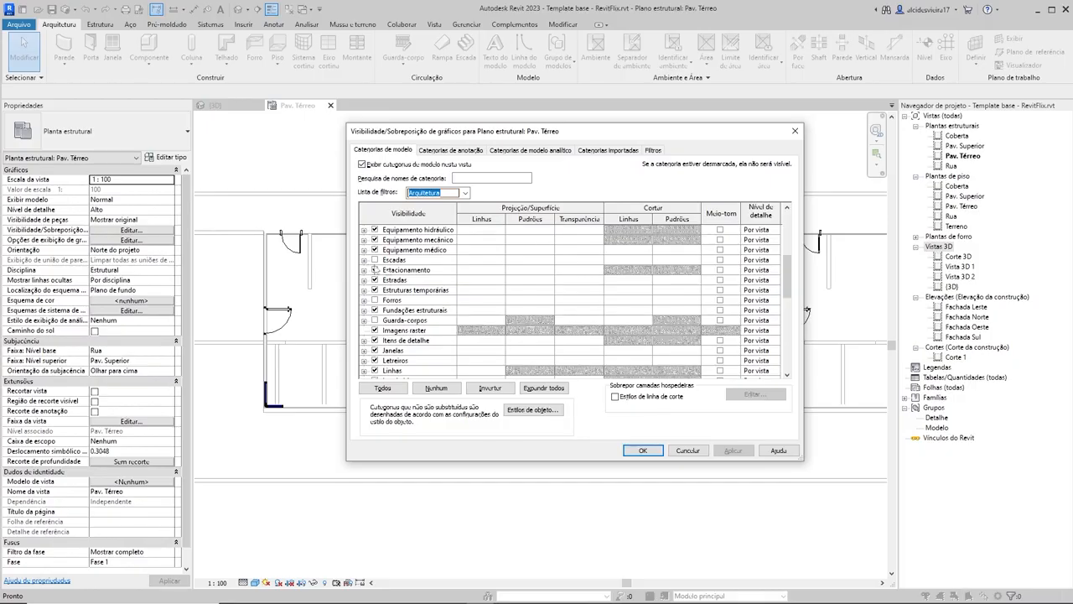
{"action": "left_click", "coordinate": [364, 260]}
{"action": "scroll", "coordinate": [409, 308], "scroll_direction": "down", "scroll_amount": 1}
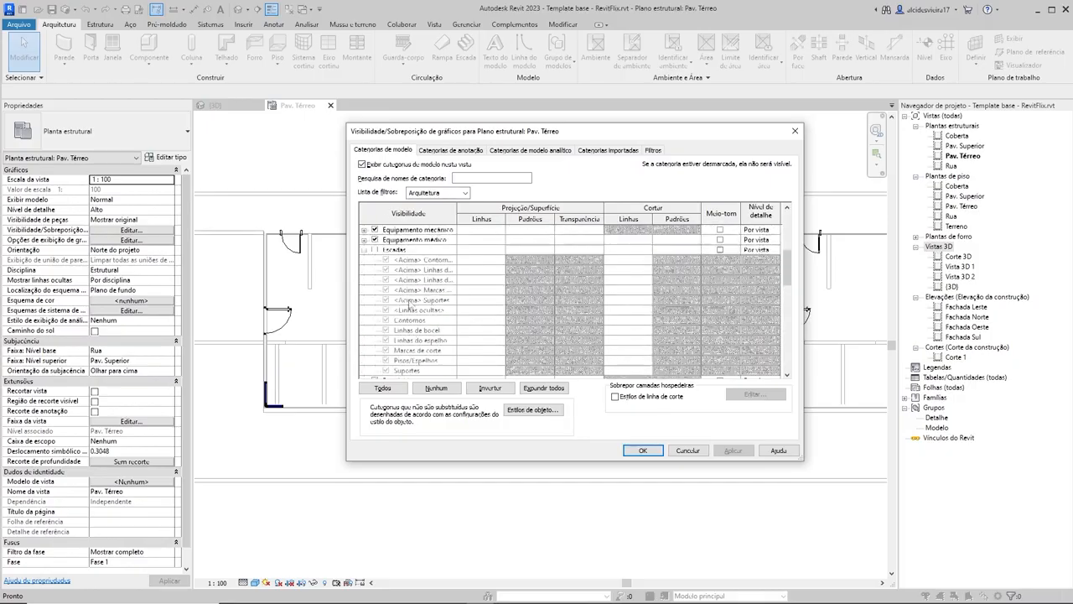
{"action": "left_click", "coordinate": [364, 250]}
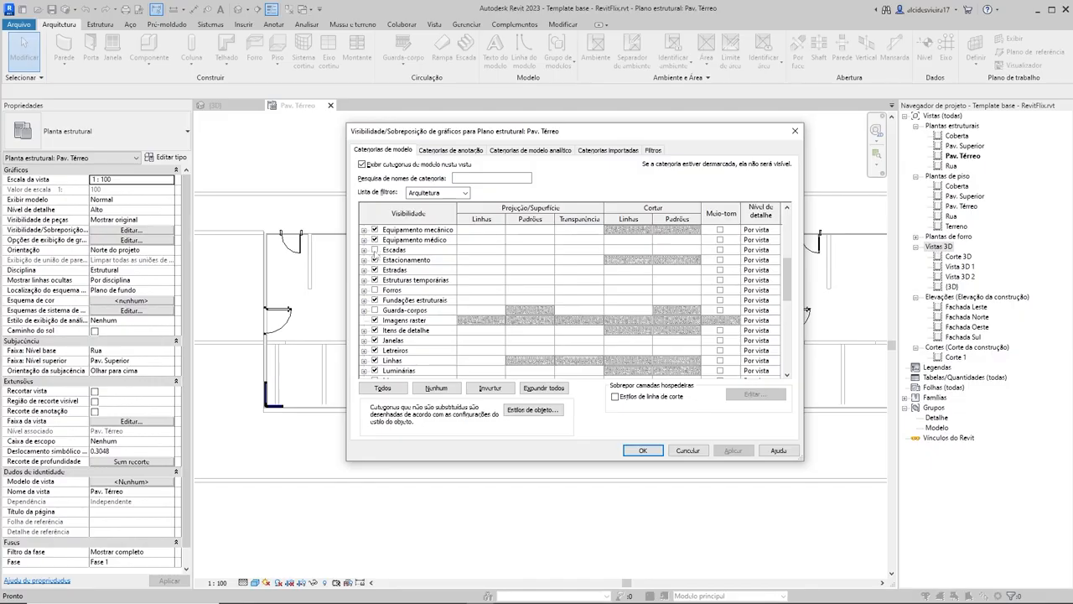
{"action": "scroll", "coordinate": [375, 262], "scroll_direction": "up", "scroll_amount": 1}
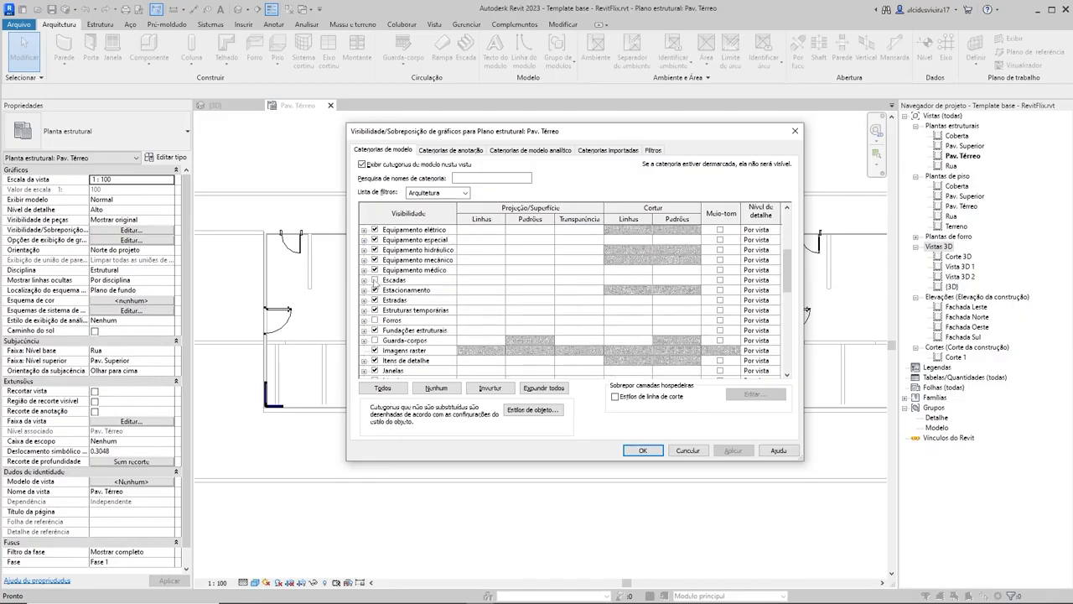
{"action": "scroll", "coordinate": [425, 296], "scroll_direction": "up", "scroll_amount": 1}
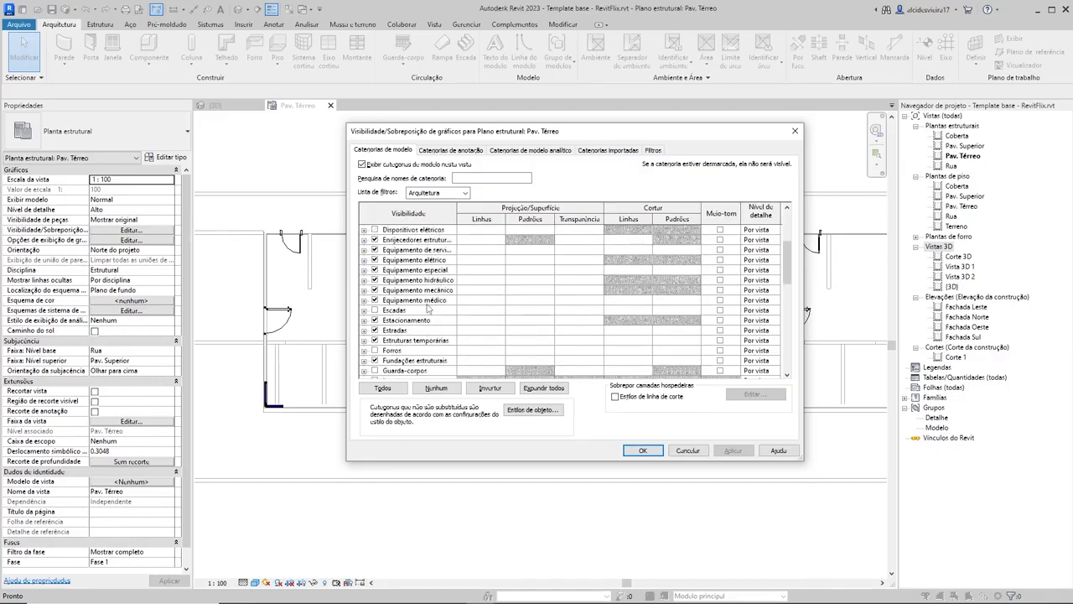
{"action": "scroll", "coordinate": [425, 308], "scroll_direction": "up", "scroll_amount": 1}
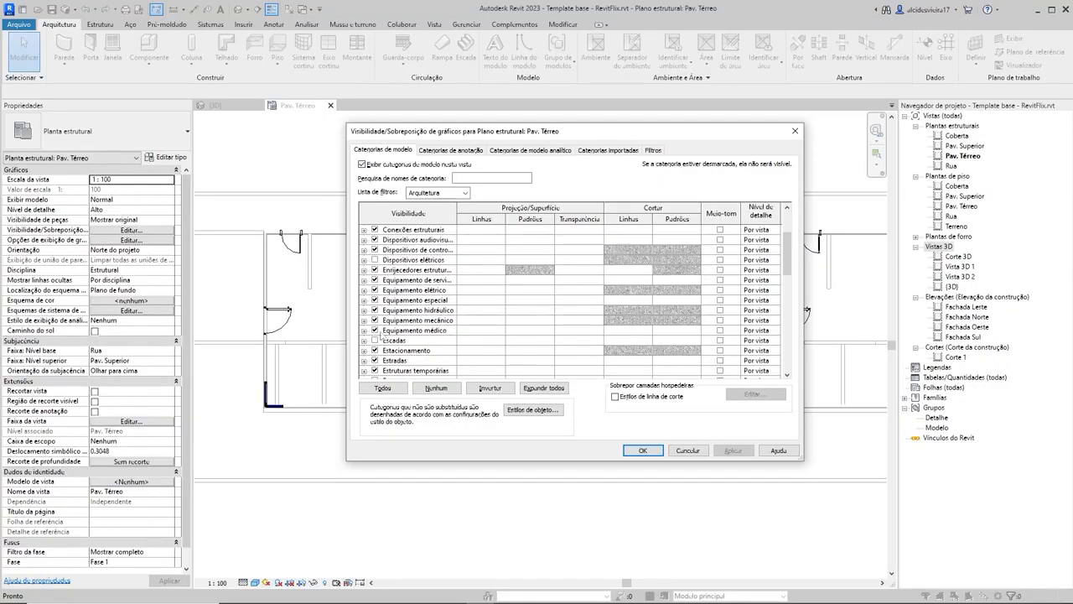
{"action": "left_click", "coordinate": [375, 330]}
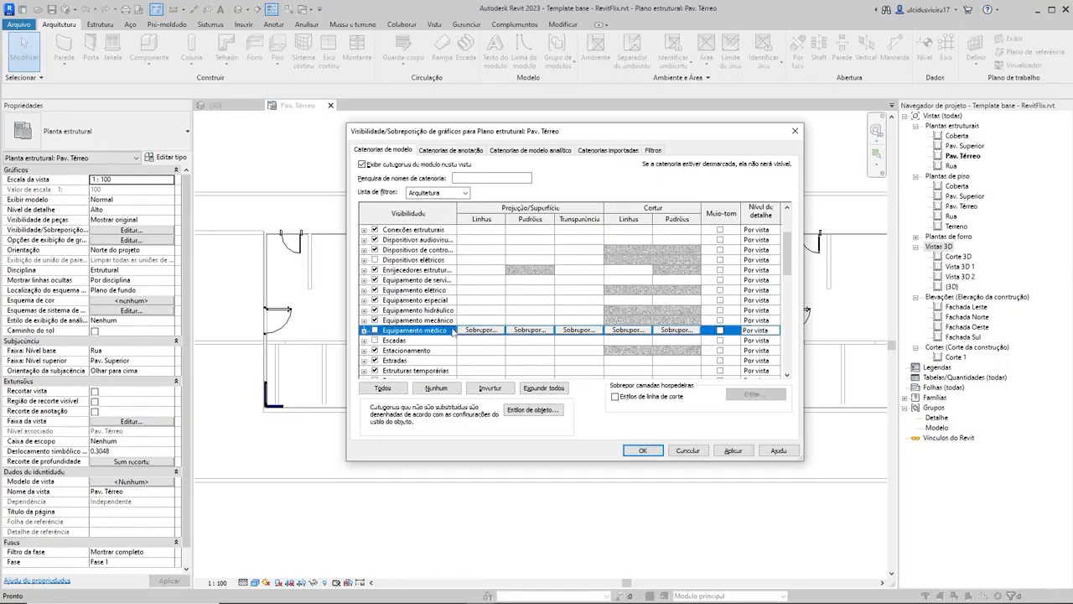
Step: Turn off the visibility of the Mobiliário model category in the Pav. Térreo structural plan
{"action": "scroll", "coordinate": [451, 314], "scroll_direction": "up", "scroll_amount": 1}
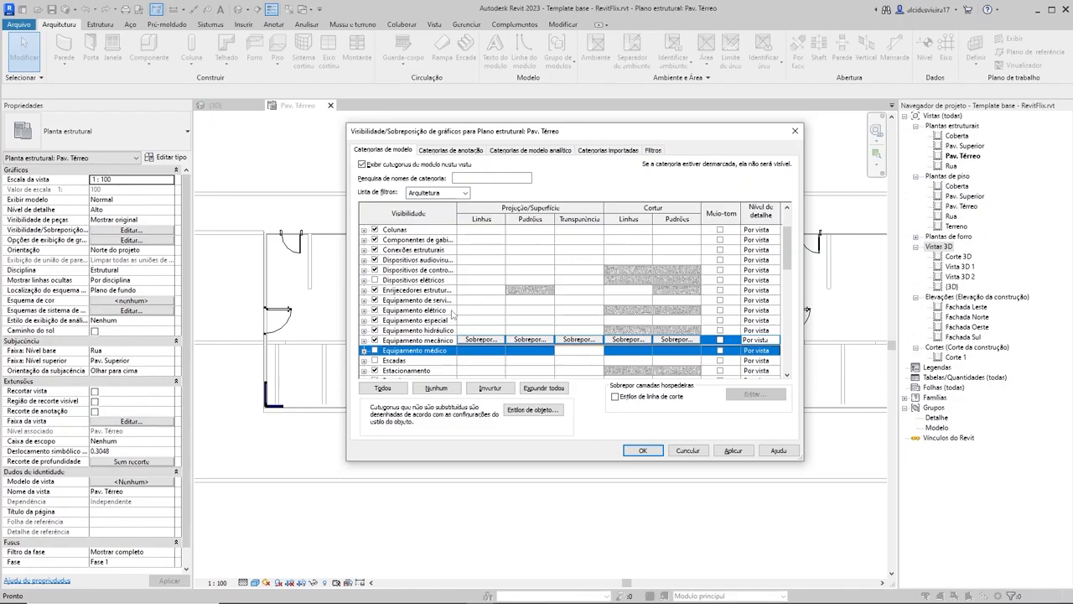
{"action": "scroll", "coordinate": [452, 314], "scroll_direction": "up", "scroll_amount": 2}
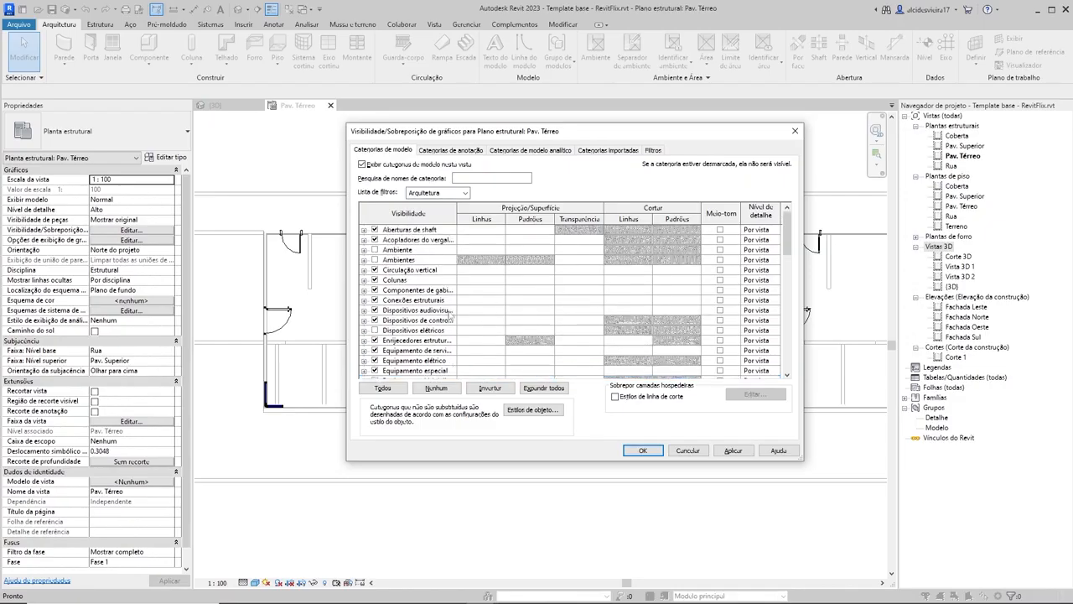
{"action": "scroll", "coordinate": [450, 316], "scroll_direction": "down", "scroll_amount": 5}
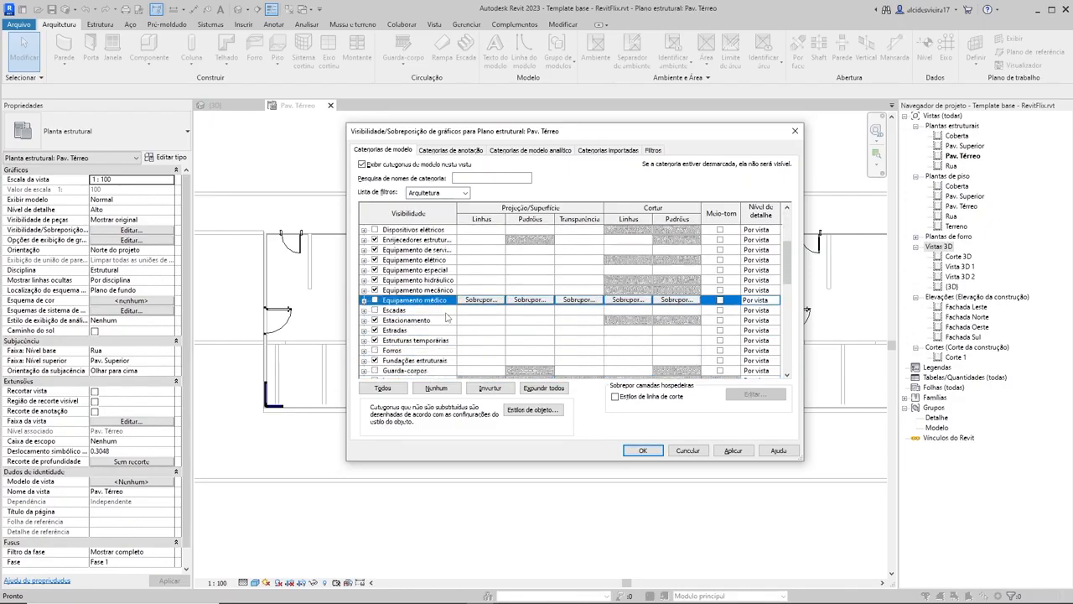
{"action": "scroll", "coordinate": [449, 317], "scroll_direction": "down", "scroll_amount": 1}
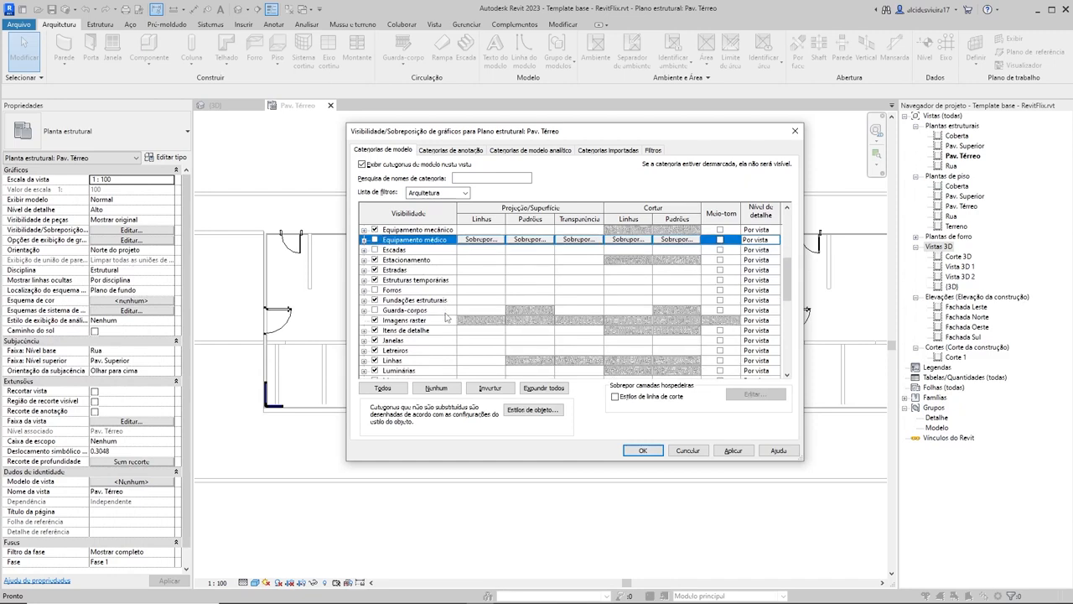
{"action": "scroll", "coordinate": [449, 317], "scroll_direction": "down", "scroll_amount": 1}
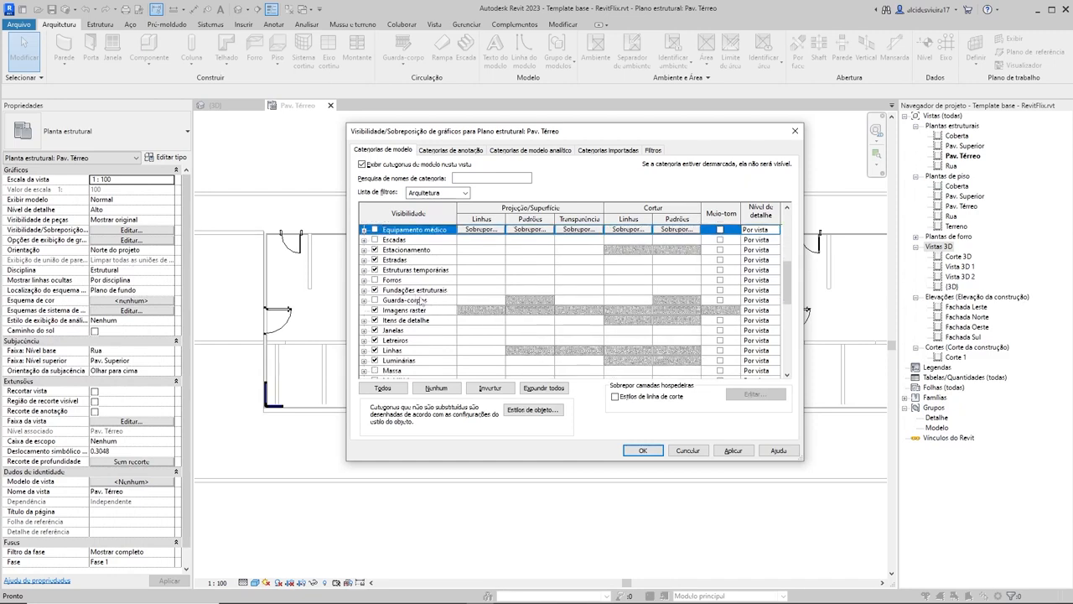
{"action": "scroll", "coordinate": [430, 334], "scroll_direction": "down", "scroll_amount": 1}
{"action": "scroll", "coordinate": [431, 339], "scroll_direction": "down", "scroll_amount": 1}
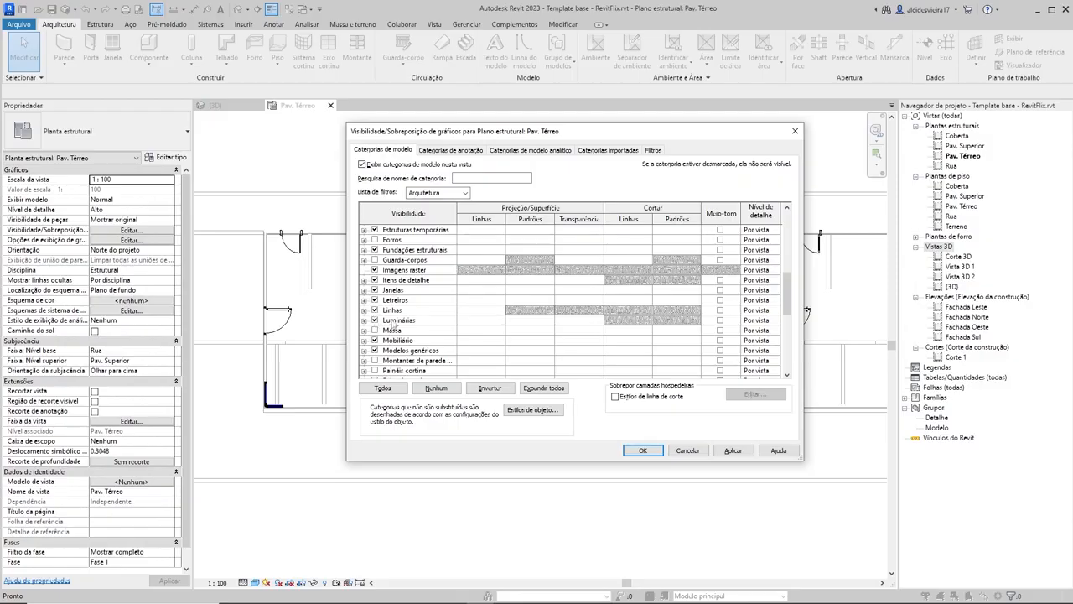
{"action": "scroll", "coordinate": [411, 340], "scroll_direction": "down", "scroll_amount": 3}
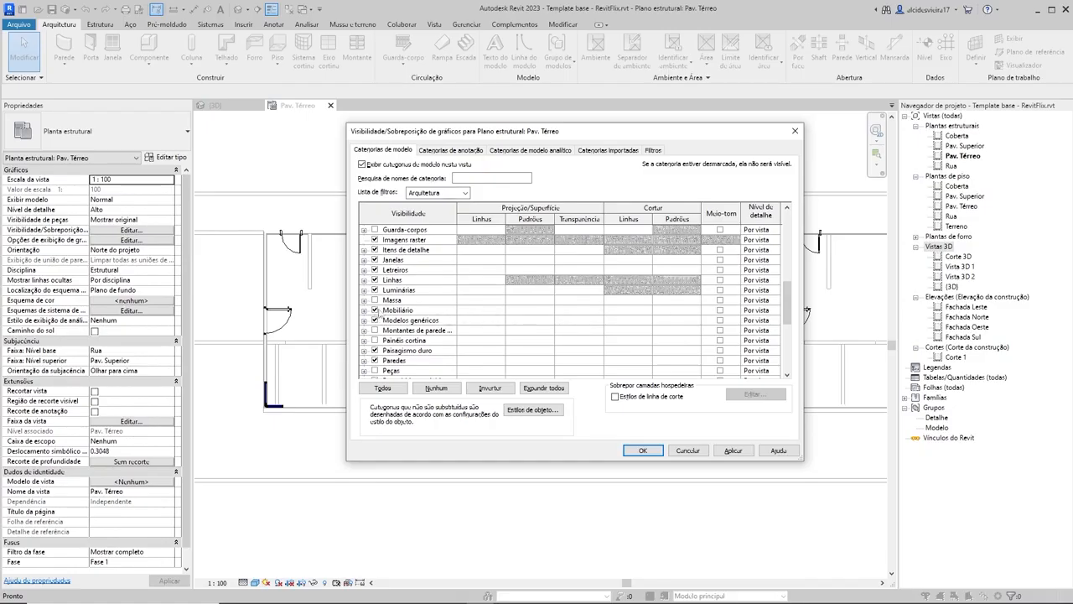
{"action": "left_click", "coordinate": [397, 310]}
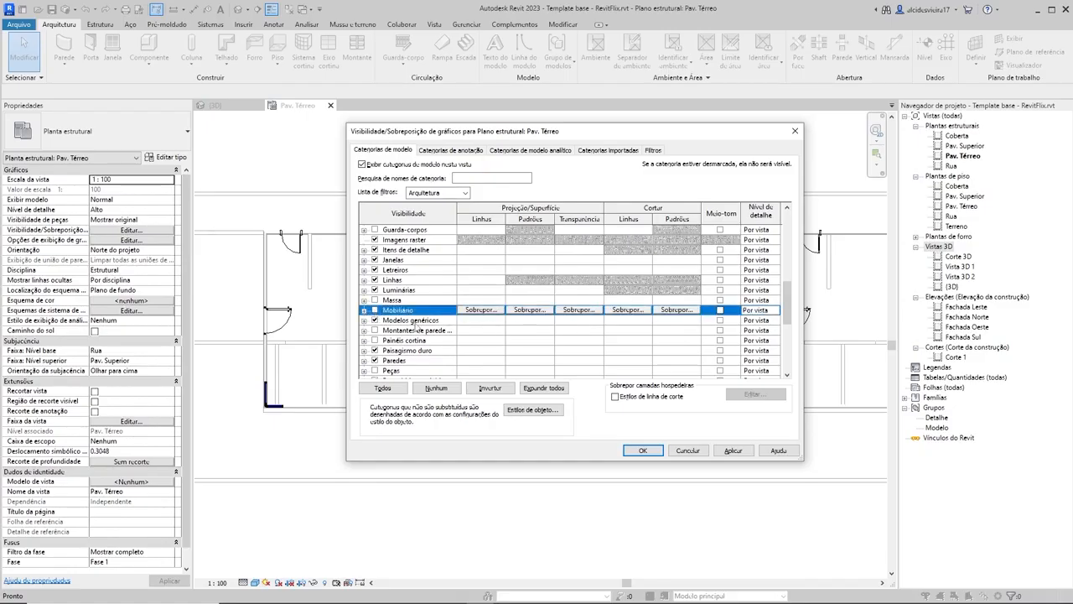
{"action": "scroll", "coordinate": [415, 328], "scroll_direction": "down", "scroll_amount": 5}
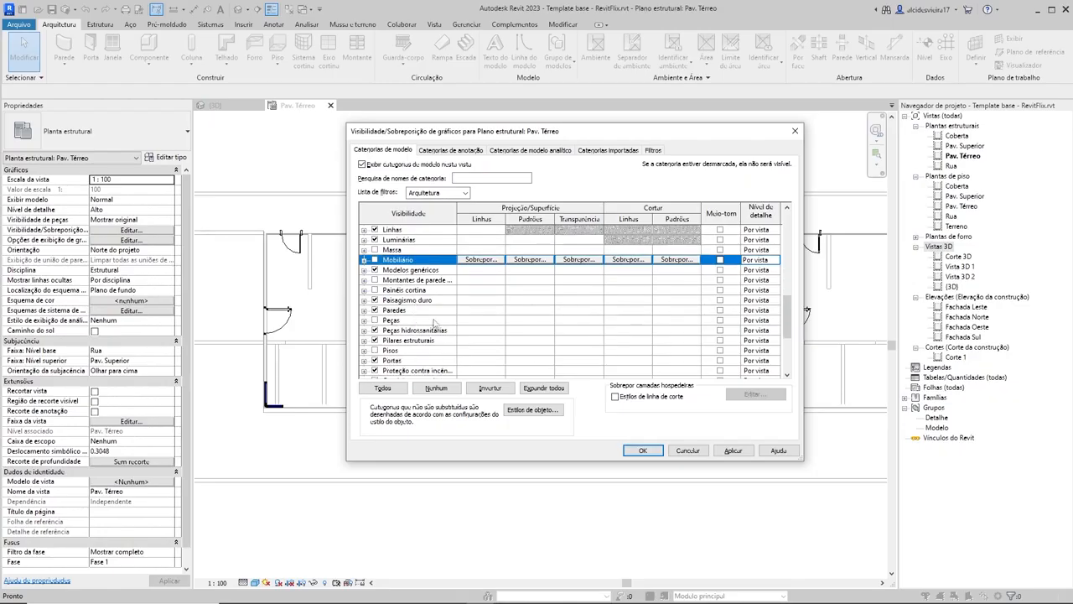
Step: Try turning off the Paredes model category in the Pav. Térreo structural plan, and restore its visibility
{"action": "scroll", "coordinate": [434, 324], "scroll_direction": "down", "scroll_amount": 3}
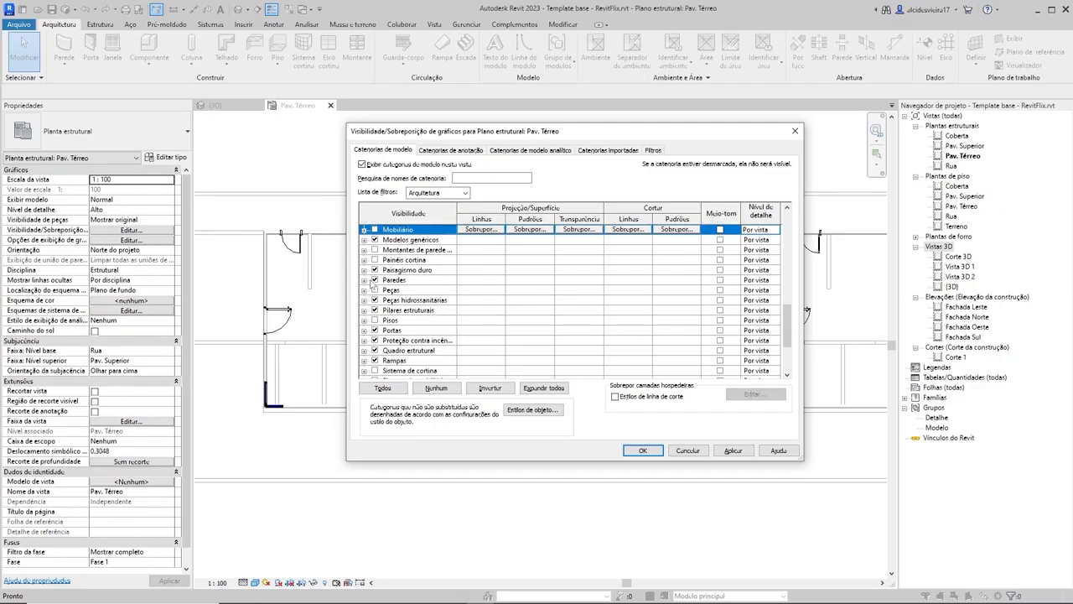
{"action": "left_click", "coordinate": [375, 280]}
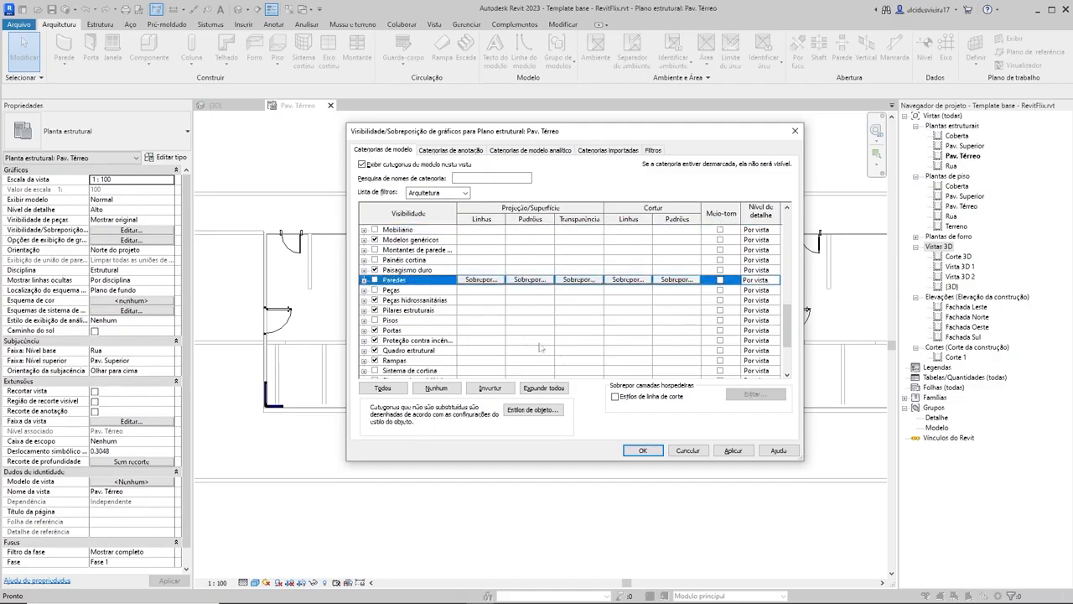
{"action": "left_click", "coordinate": [733, 451]}
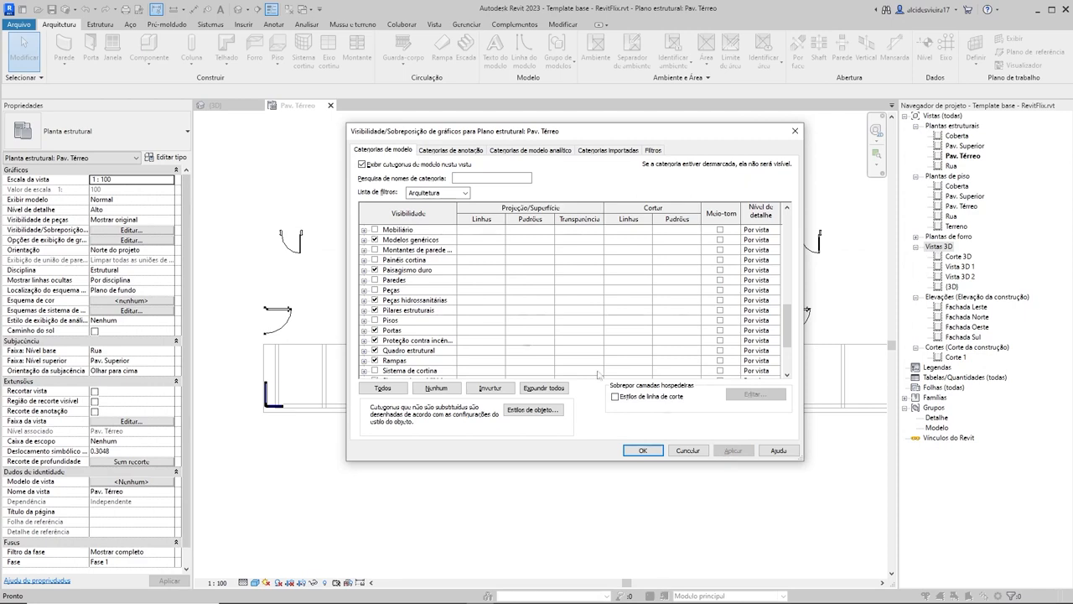
{"action": "left_click", "coordinate": [375, 280]}
{"action": "left_click", "coordinate": [726, 449]}
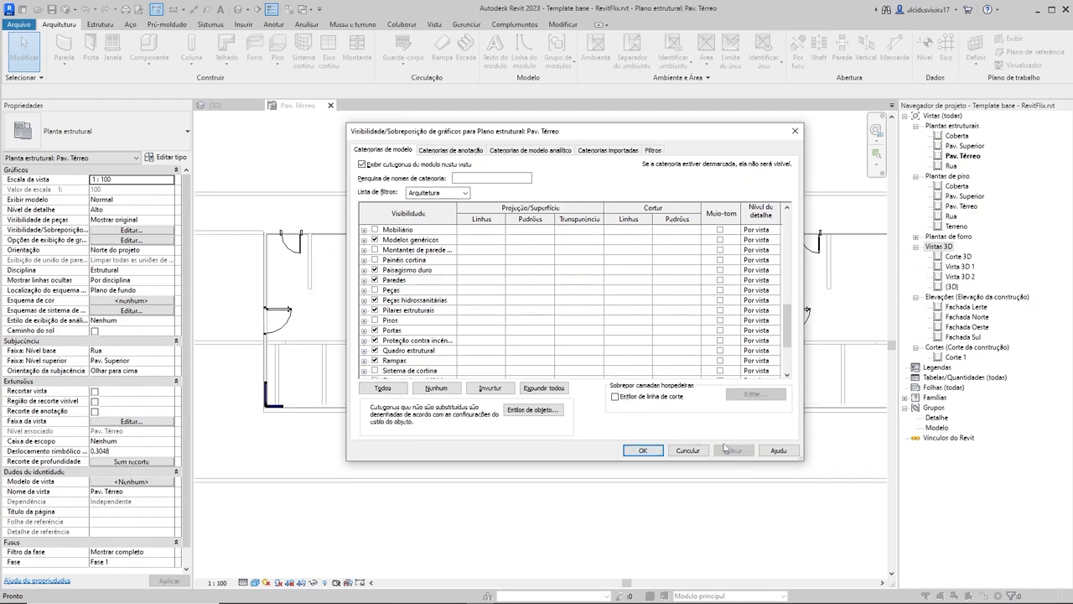
Step: Review the remaining Arquitetura model categories of the Pav. Térreo plan and accept the visibility/graphics overrides
{"action": "scroll", "coordinate": [478, 323], "scroll_direction": "down", "scroll_amount": 3}
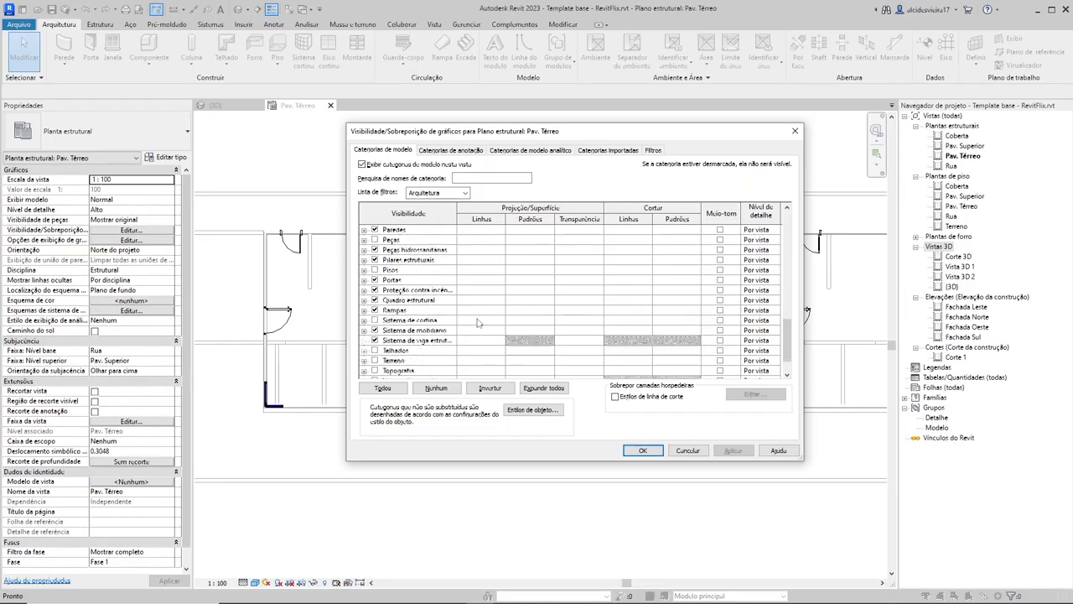
{"action": "scroll", "coordinate": [478, 324], "scroll_direction": "down", "scroll_amount": 1}
{"action": "scroll", "coordinate": [478, 325], "scroll_direction": "down", "scroll_amount": 1}
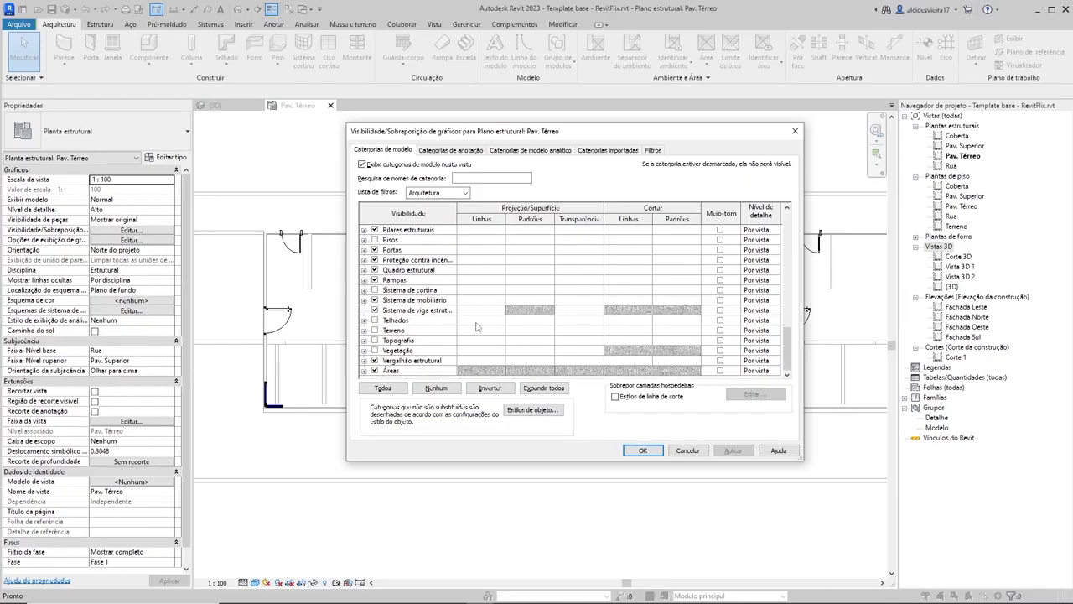
{"action": "scroll", "coordinate": [678, 305], "scroll_direction": "up", "scroll_amount": 6}
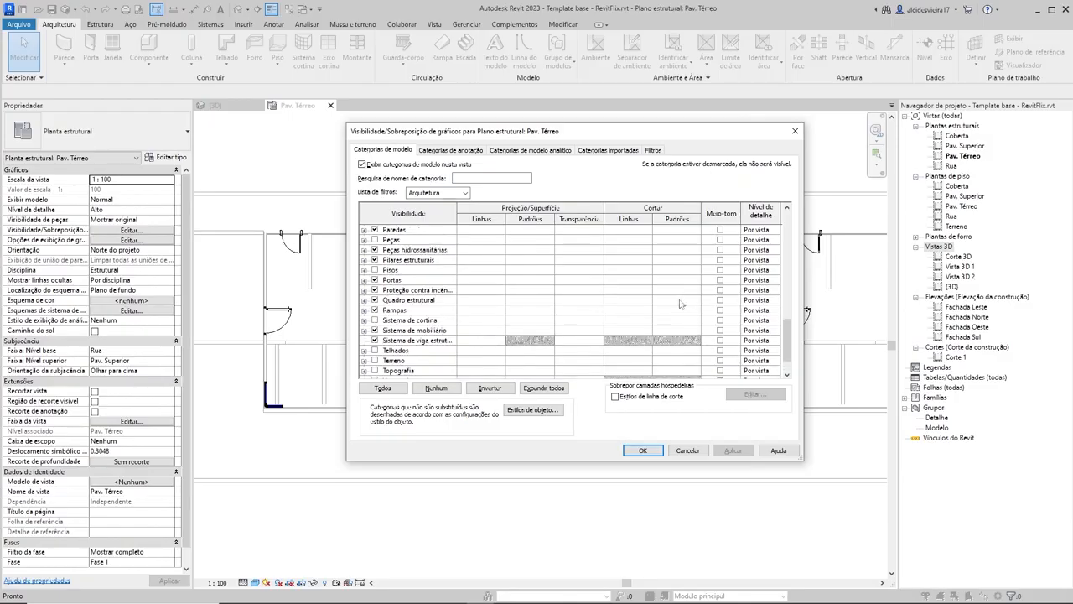
{"action": "scroll", "coordinate": [679, 309], "scroll_direction": "up", "scroll_amount": 10}
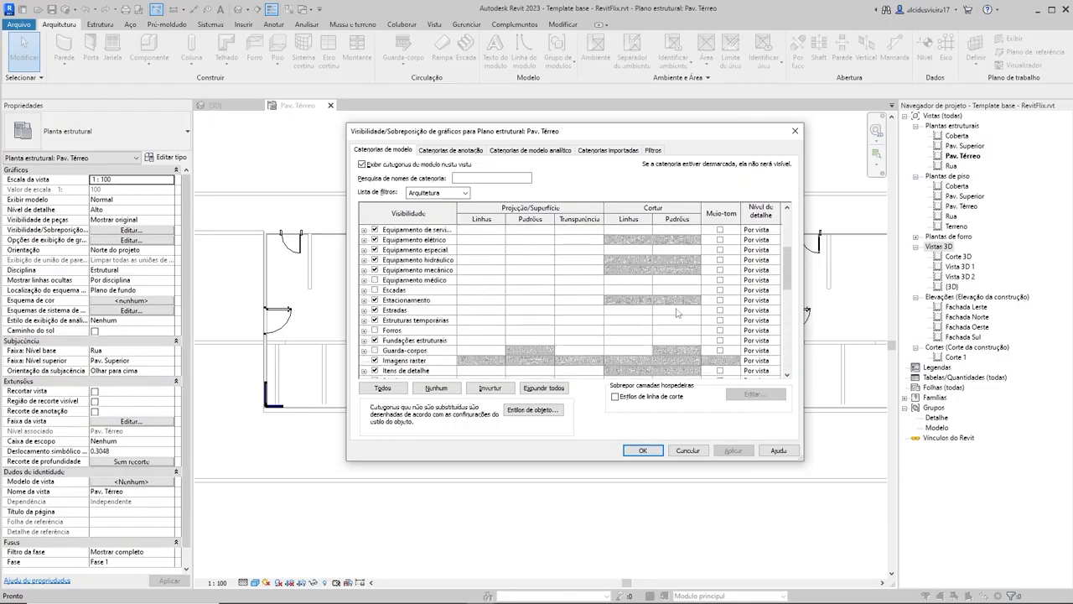
{"action": "scroll", "coordinate": [674, 315], "scroll_direction": "up", "scroll_amount": 3}
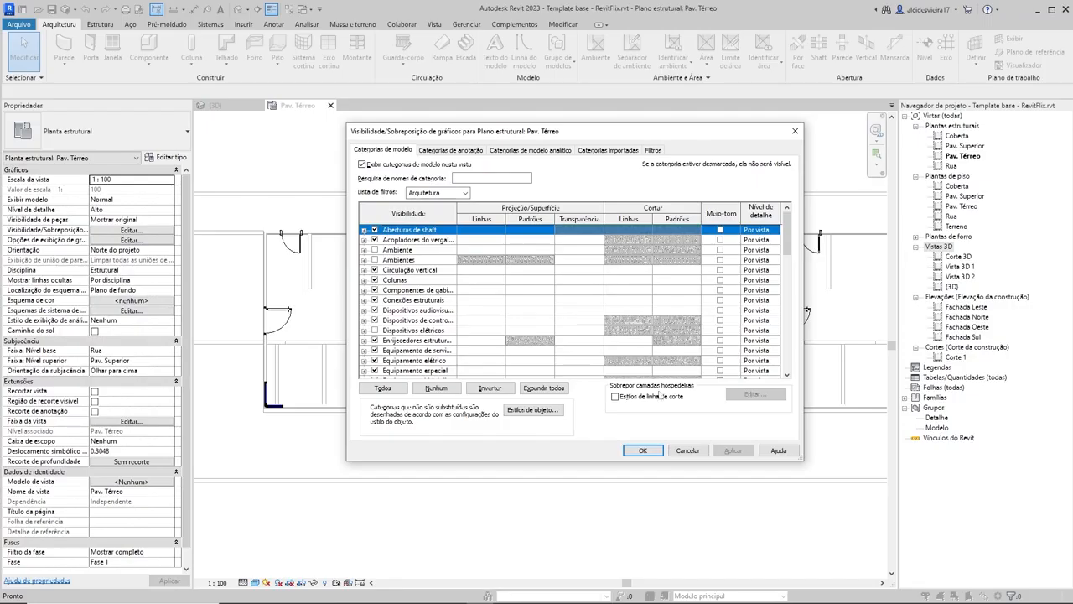
{"action": "left_click", "coordinate": [643, 450]}
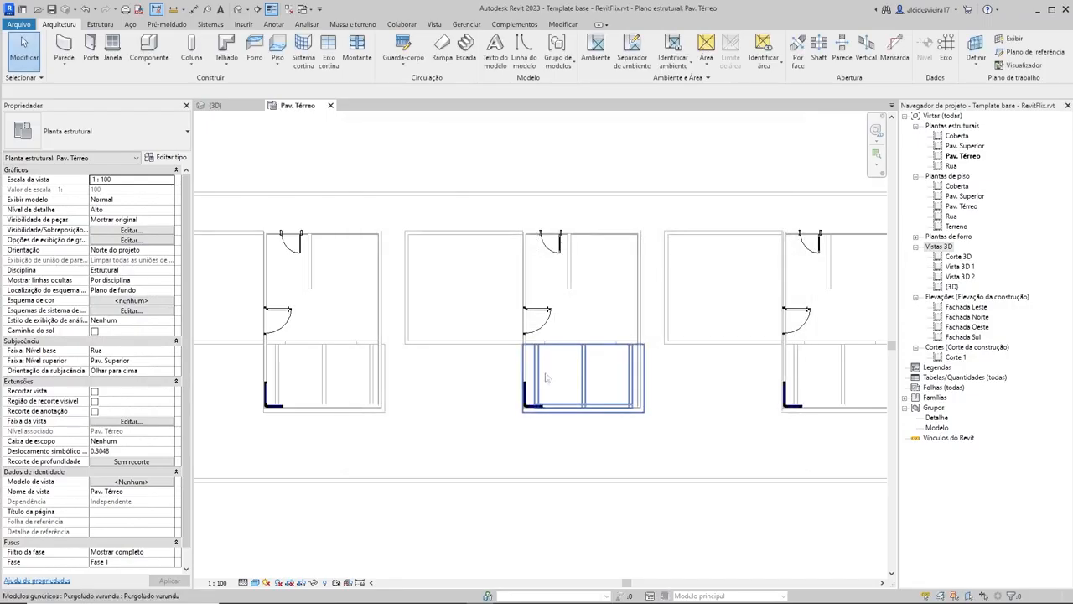
Step: Try hiding the whole category of the middle house's Pergolado varanda directly in the Pav. Térreo plan
{"action": "scroll", "coordinate": [587, 240], "scroll_direction": "down", "scroll_amount": 4}
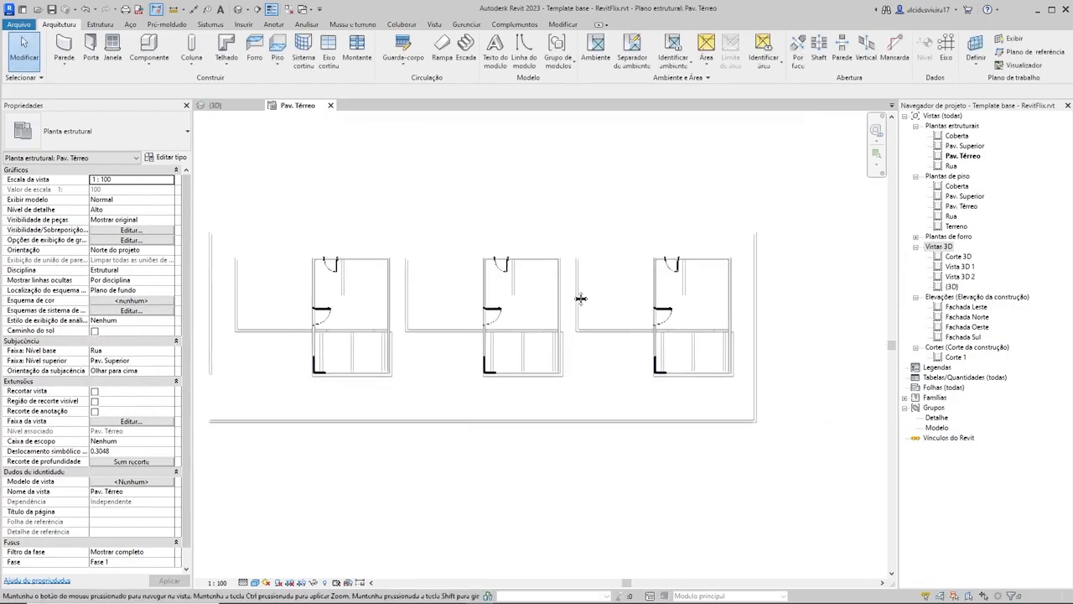
{"action": "scroll", "coordinate": [627, 309], "scroll_direction": "up", "scroll_amount": 1}
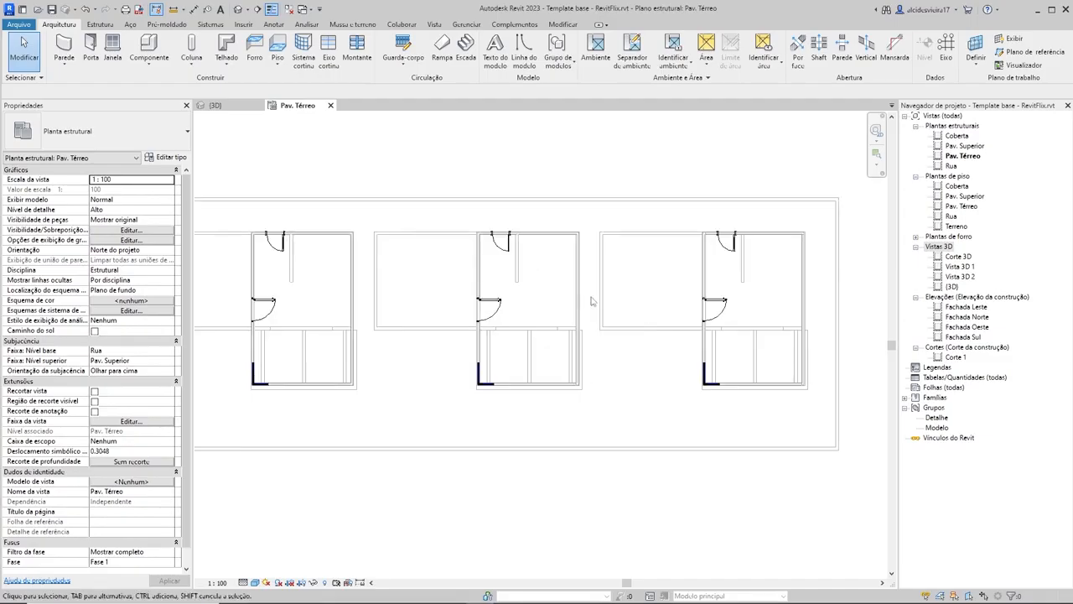
{"action": "scroll", "coordinate": [586, 345], "scroll_direction": "up", "scroll_amount": 2}
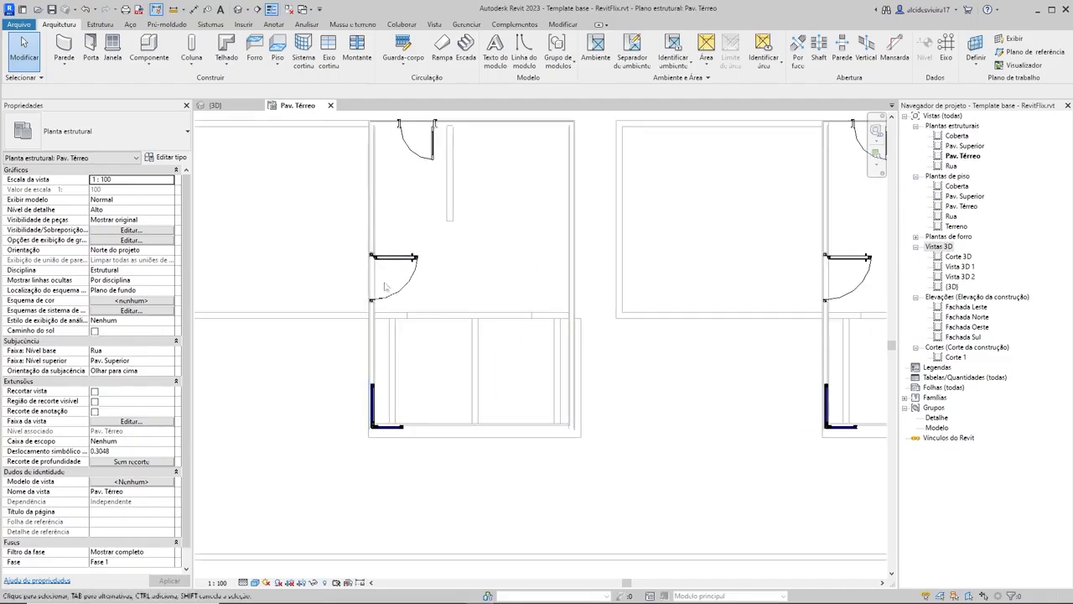
{"action": "scroll", "coordinate": [570, 294], "scroll_direction": "down", "scroll_amount": 1}
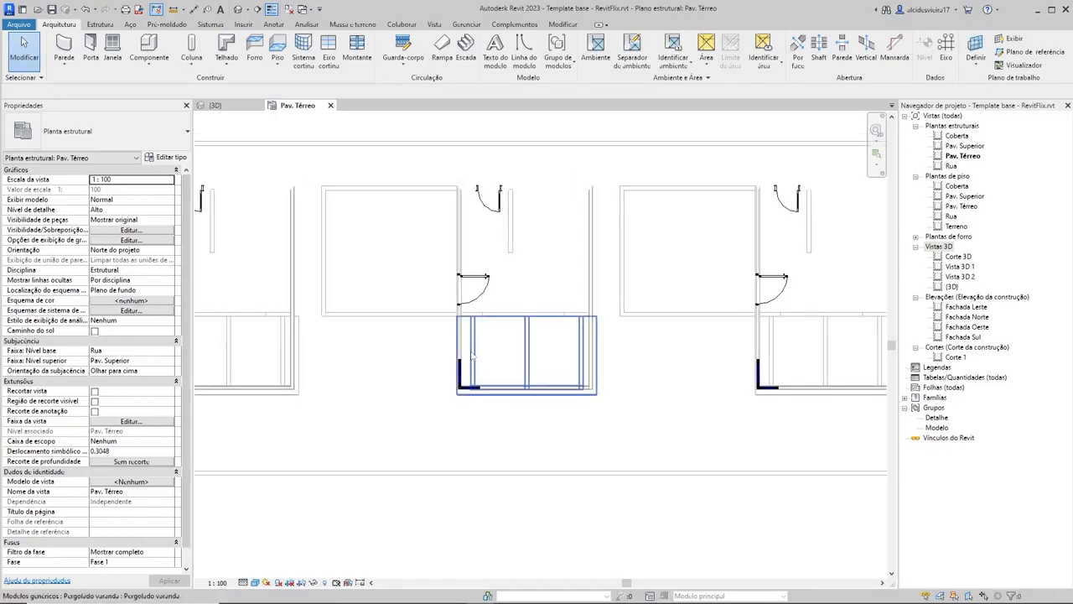
{"action": "left_click", "coordinate": [528, 352]}
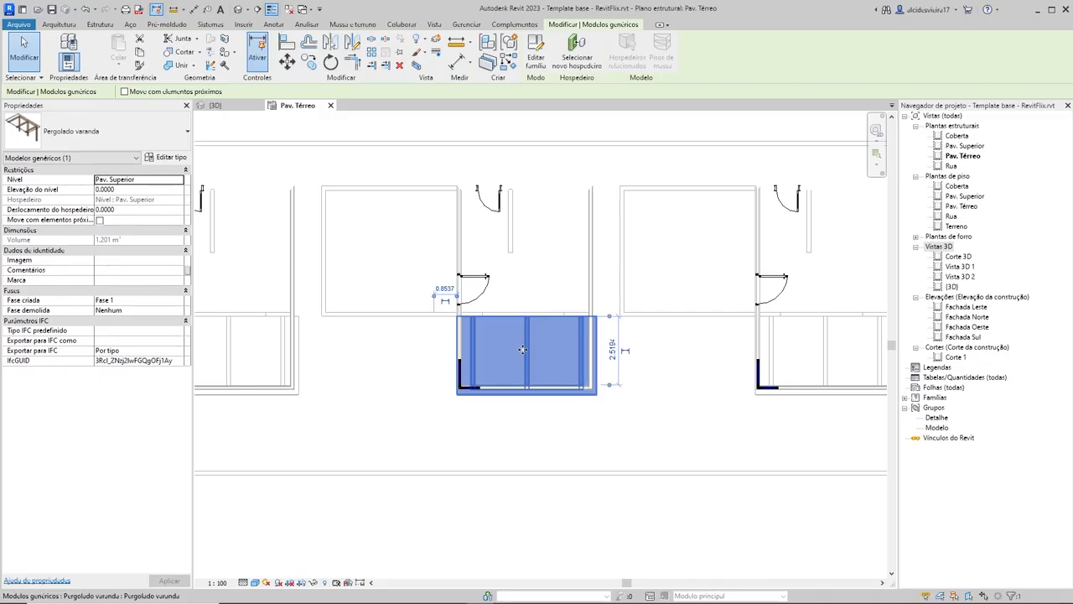
{"action": "right_click", "coordinate": [523, 349]}
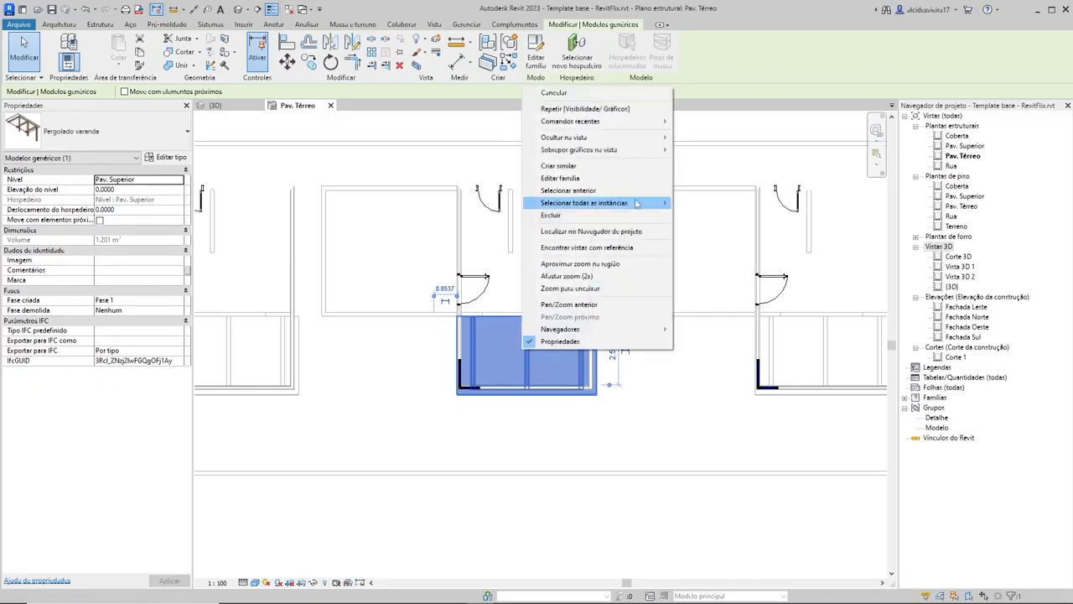
{"action": "mouse_move", "coordinate": [625, 141]}
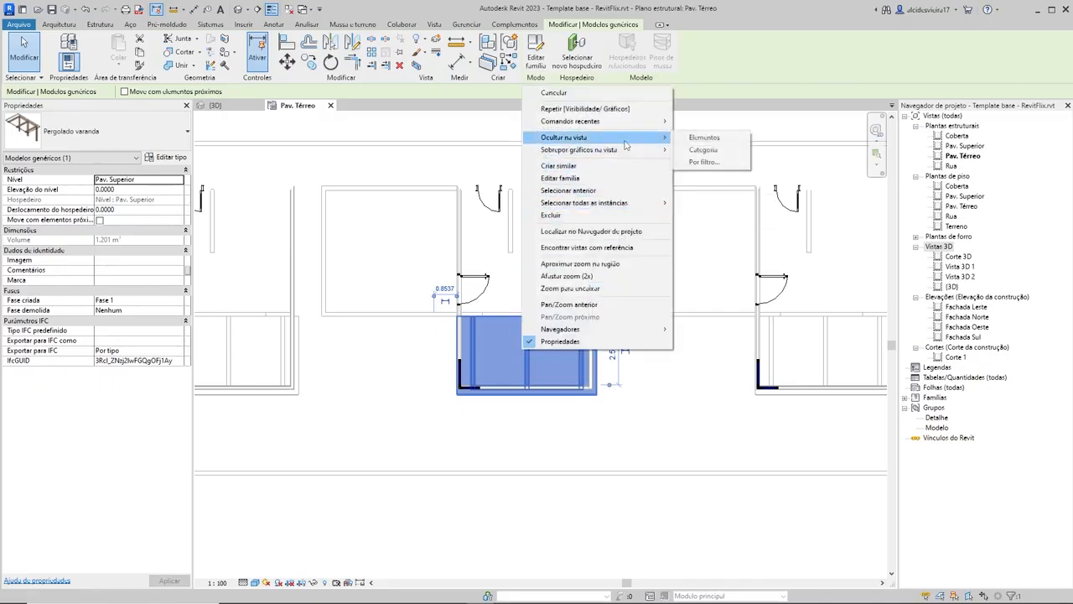
{"action": "left_click", "coordinate": [703, 151]}
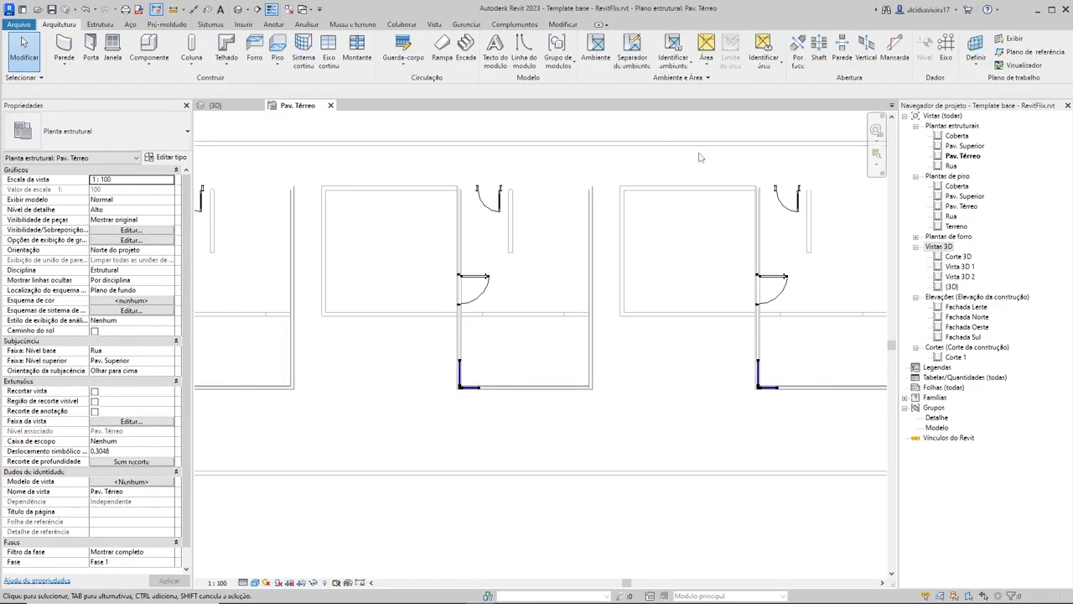
{"action": "scroll", "coordinate": [592, 441], "scroll_direction": "down", "scroll_amount": 2}
{"action": "scroll", "coordinate": [421, 352], "scroll_direction": "up", "scroll_amount": 2}
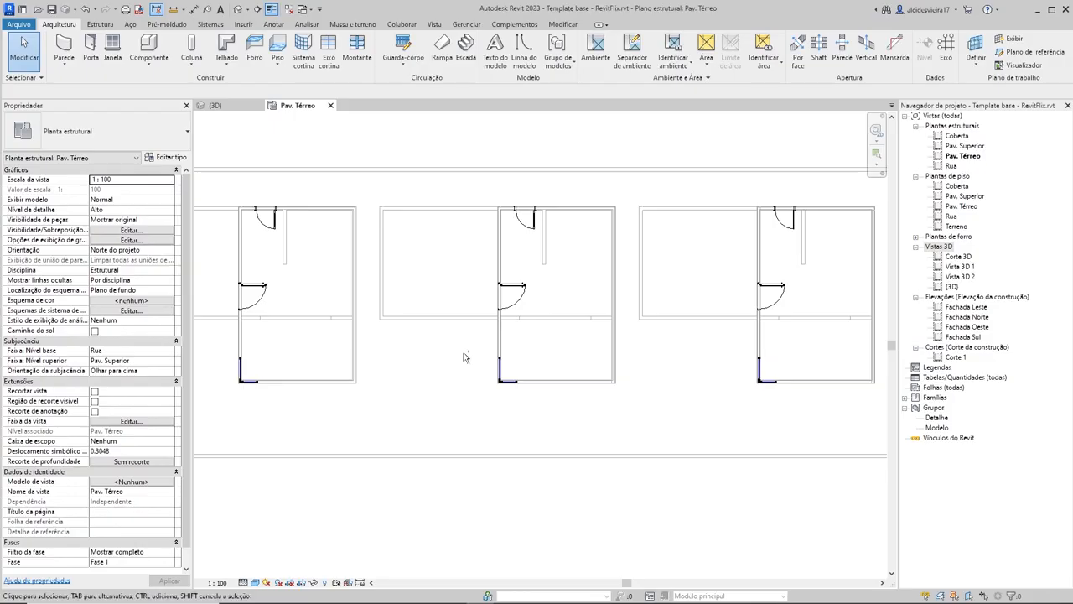
{"action": "scroll", "coordinate": [498, 355], "scroll_direction": "up", "scroll_amount": 1}
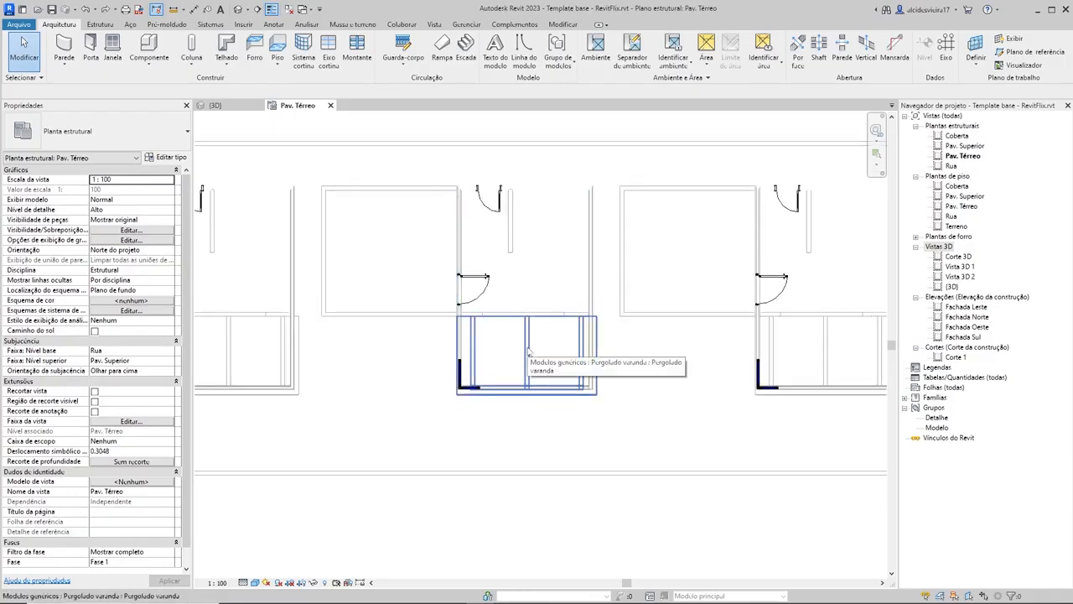
Step: Turn off the visibility of the Modelos genéricos category in the plan's visibility/graphics overrides and accept the change
{"action": "key", "text": "v"}
{"action": "key", "text": "g"}
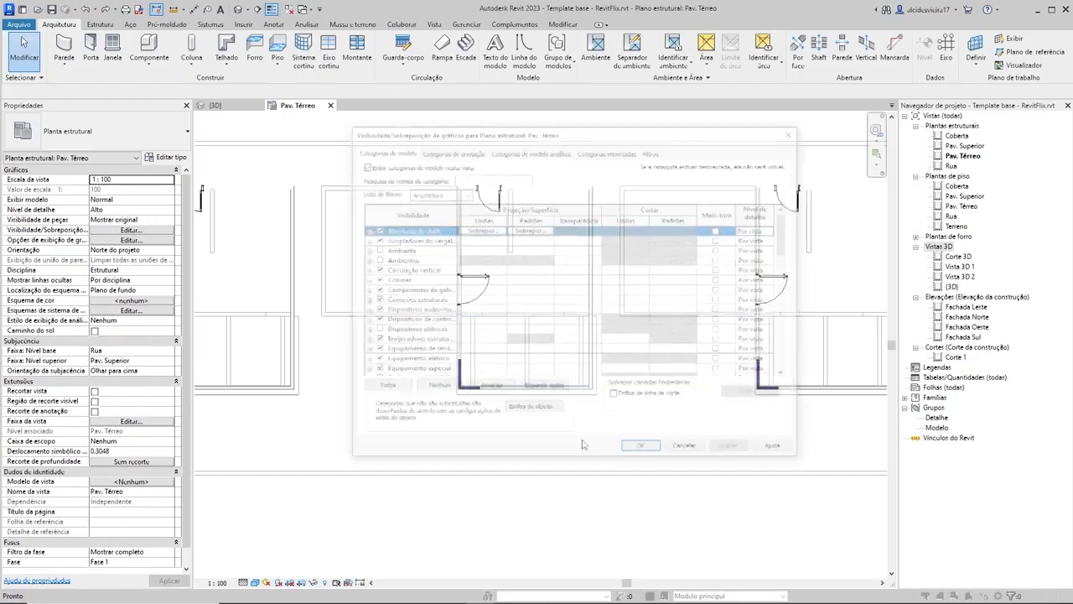
{"action": "scroll", "coordinate": [487, 346], "scroll_direction": "down", "scroll_amount": 7}
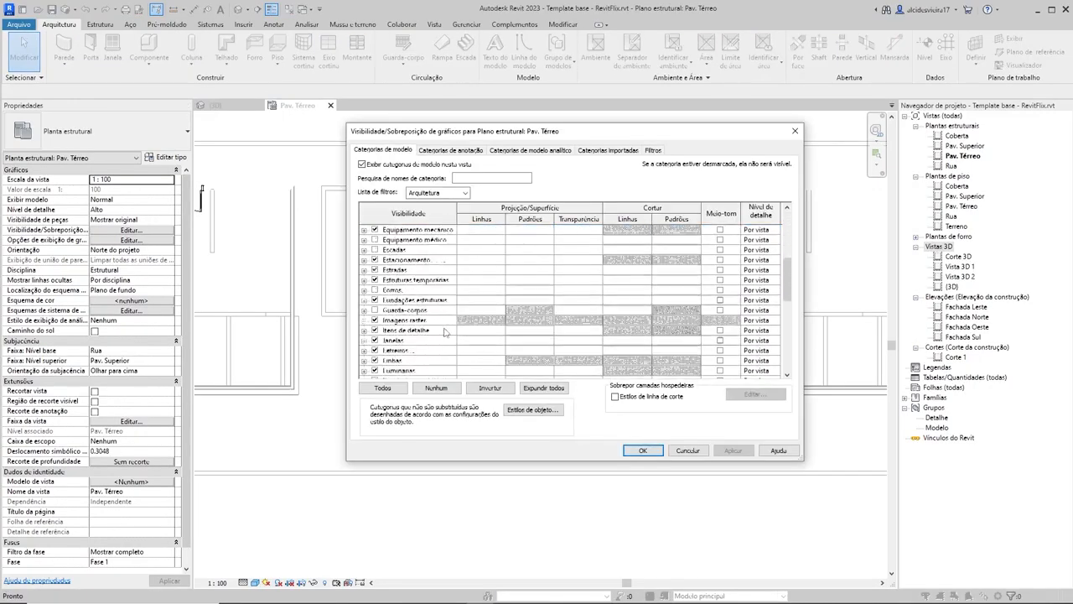
{"action": "scroll", "coordinate": [446, 333], "scroll_direction": "down", "scroll_amount": 1}
{"action": "left_click", "coordinate": [394, 351]}
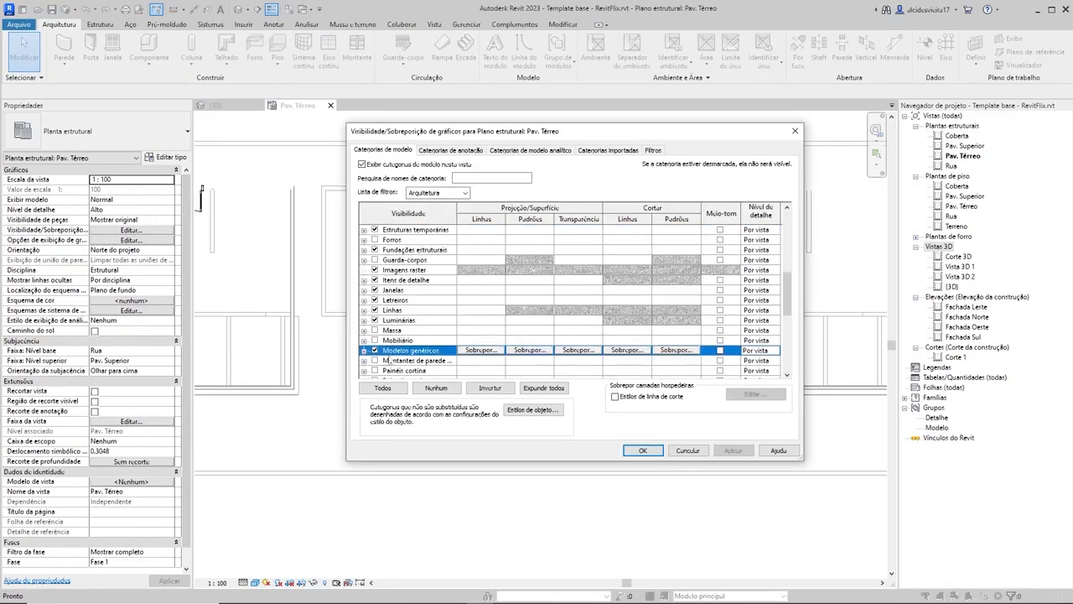
{"action": "left_click", "coordinate": [374, 351]}
{"action": "left_click", "coordinate": [734, 450]}
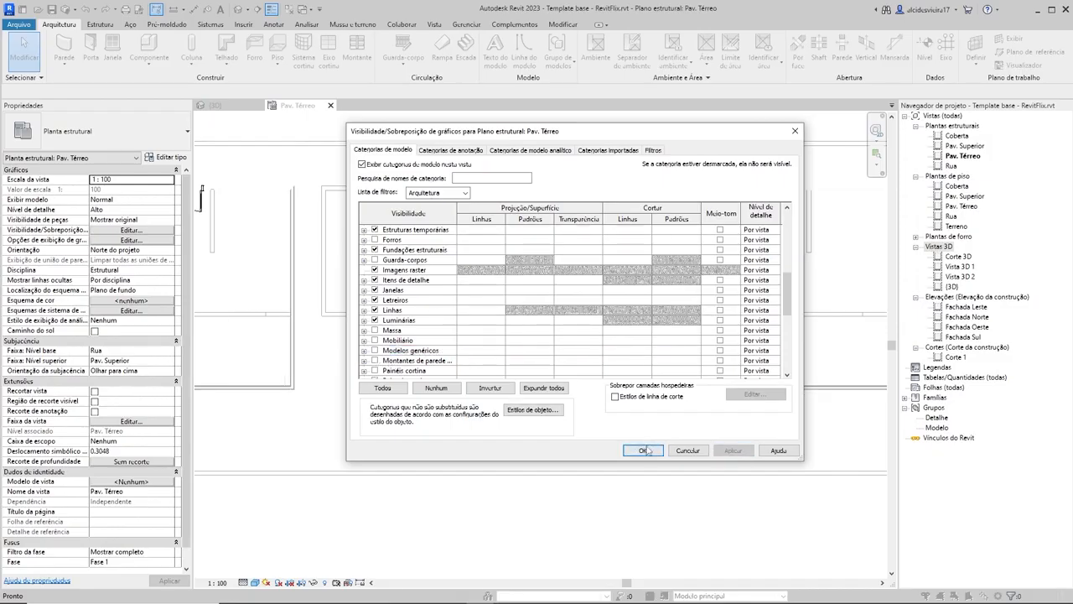
{"action": "left_click", "coordinate": [642, 450]}
Step: Examine the elements still shown in the three houses of the Pav. Térreo structural plan
{"action": "scroll", "coordinate": [675, 389], "scroll_direction": "down", "scroll_amount": 3}
{"action": "middle_click_drag", "start_coordinate": [675, 388], "coordinate": [632, 389]}
{"action": "scroll", "coordinate": [520, 320], "scroll_direction": "up", "scroll_amount": 1}
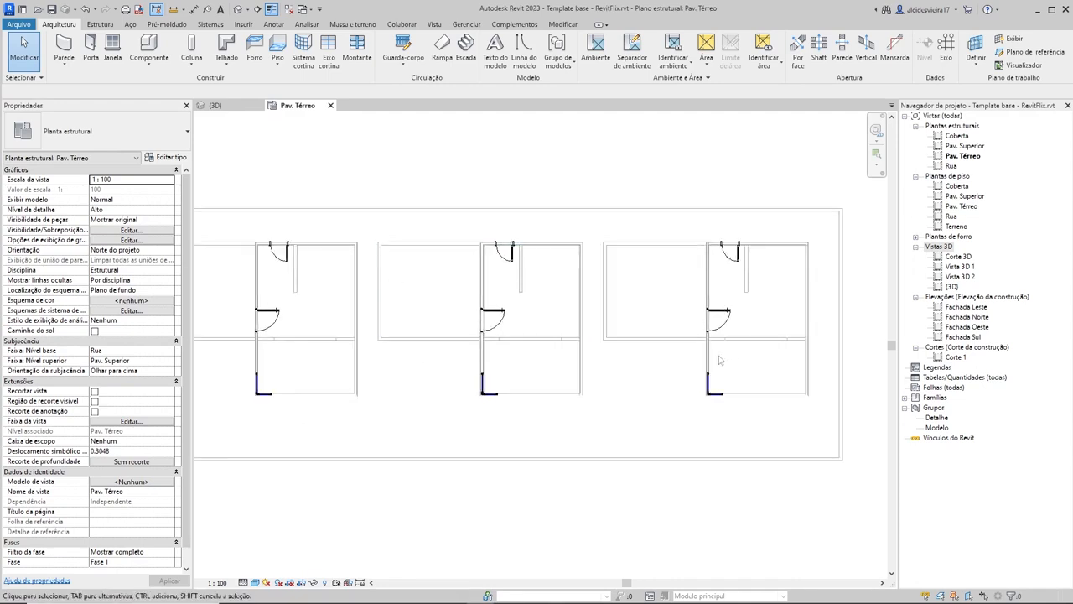
{"action": "scroll", "coordinate": [609, 381], "scroll_direction": "up", "scroll_amount": 2}
{"action": "scroll", "coordinate": [607, 380], "scroll_direction": "up", "scroll_amount": 2}
{"action": "middle_click_drag", "start_coordinate": [507, 368], "coordinate": [595, 416]}
{"action": "scroll", "coordinate": [543, 359], "scroll_direction": "down", "scroll_amount": 3}
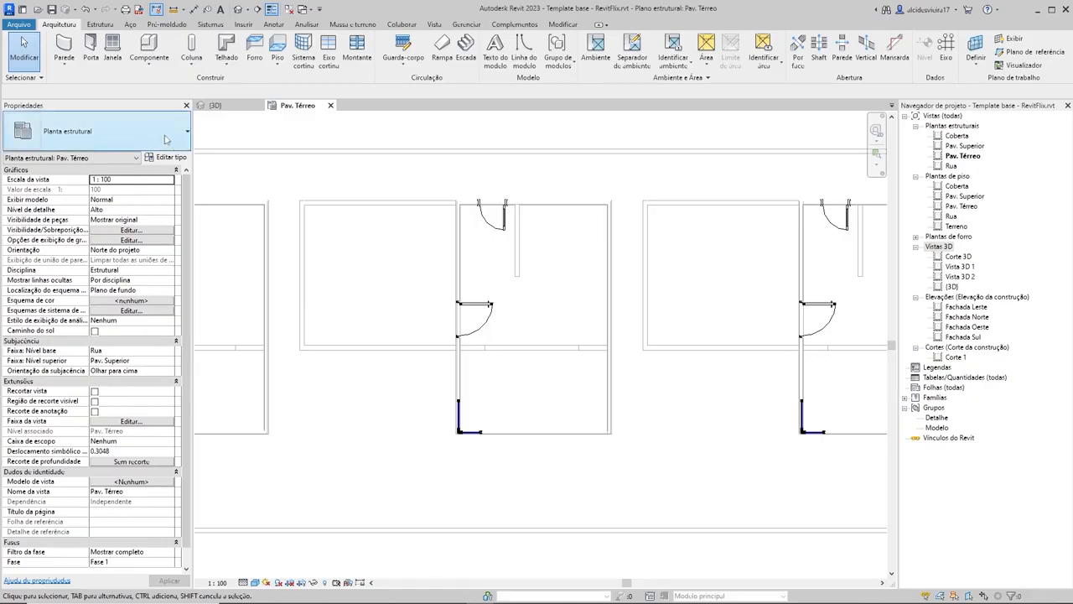
Step: Start a vertical structural column of type Concreto-Retangular-Coluna 14x30 with its extent set to Altura up to Pav. Superior
{"action": "left_click", "coordinate": [110, 25]}
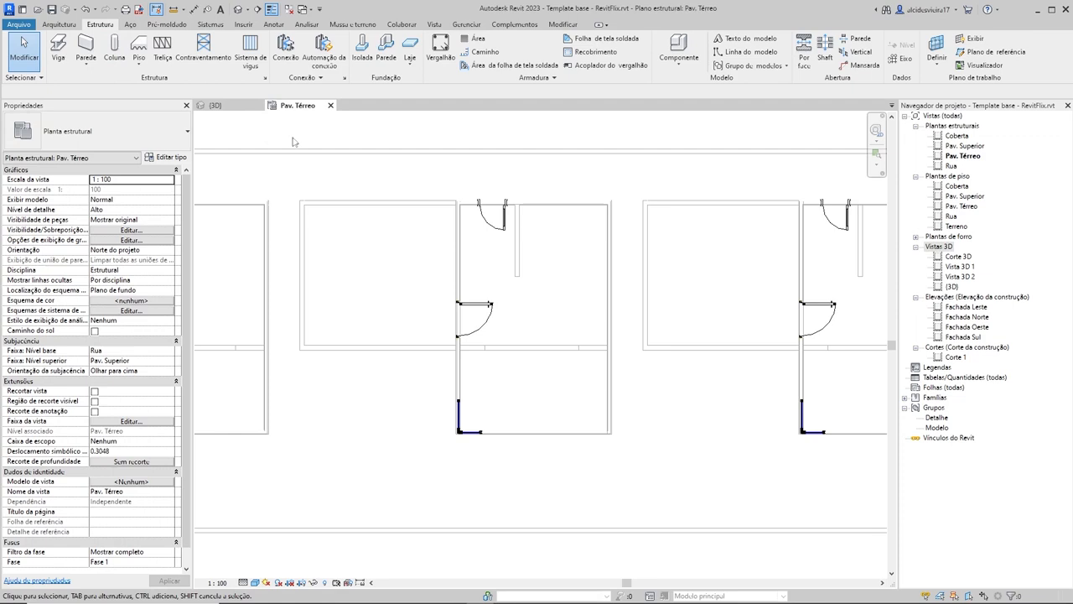
{"action": "left_click", "coordinate": [122, 57]}
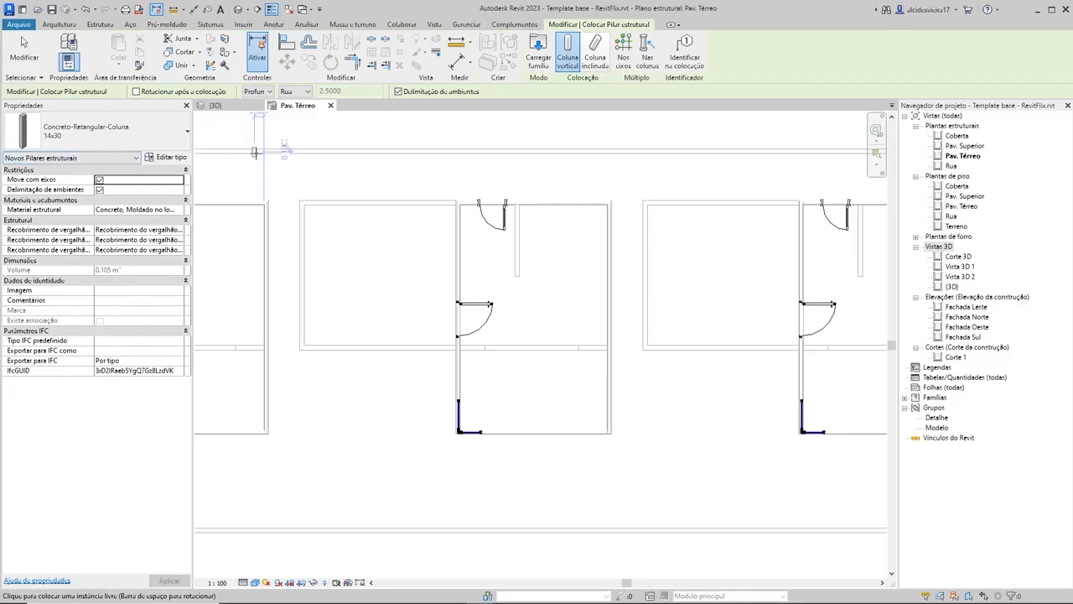
{"action": "left_click", "coordinate": [256, 92]}
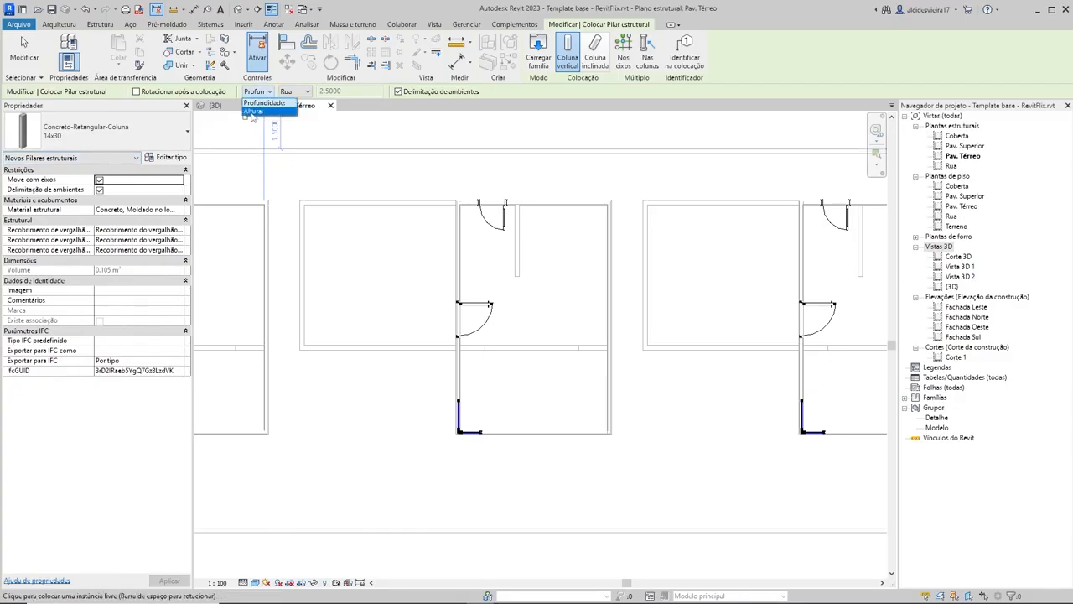
{"action": "left_click", "coordinate": [253, 111]}
{"action": "left_click", "coordinate": [261, 91]}
{"action": "left_click", "coordinate": [253, 112]}
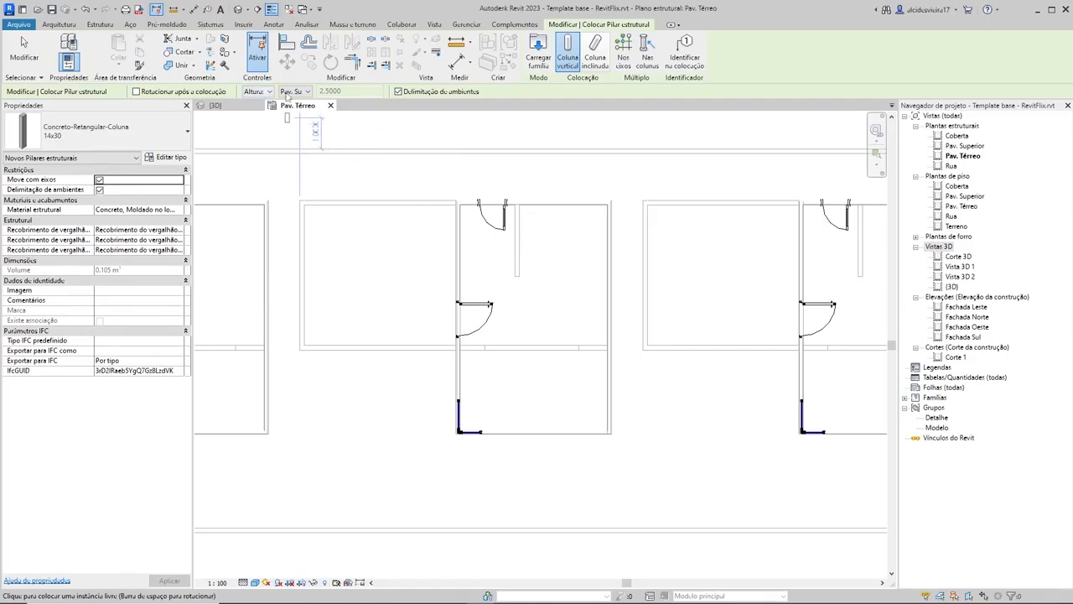
{"action": "left_click", "coordinate": [295, 91]}
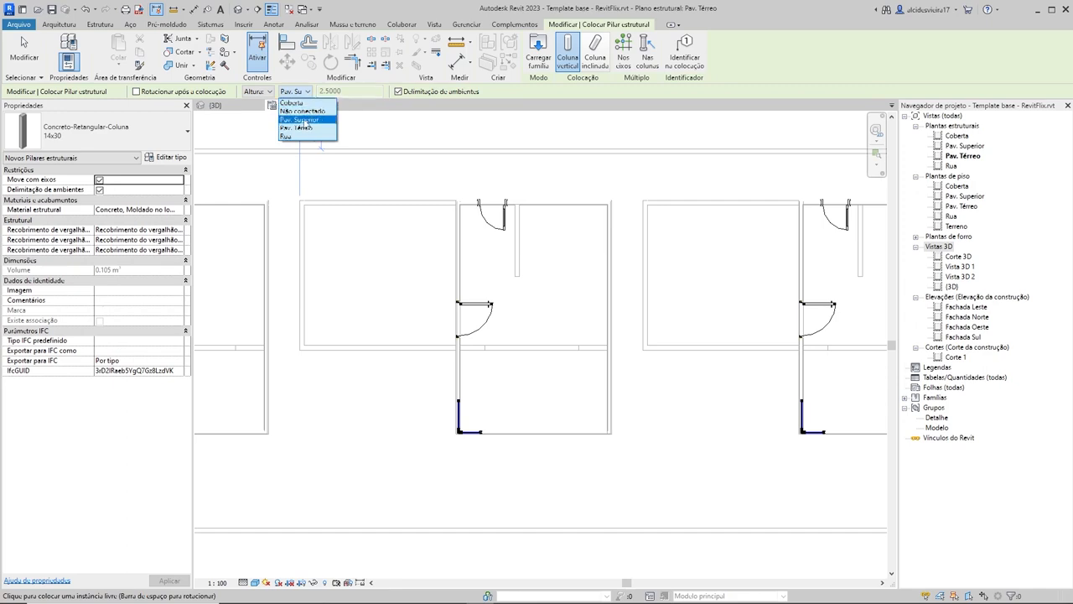
{"action": "left_click", "coordinate": [297, 119]}
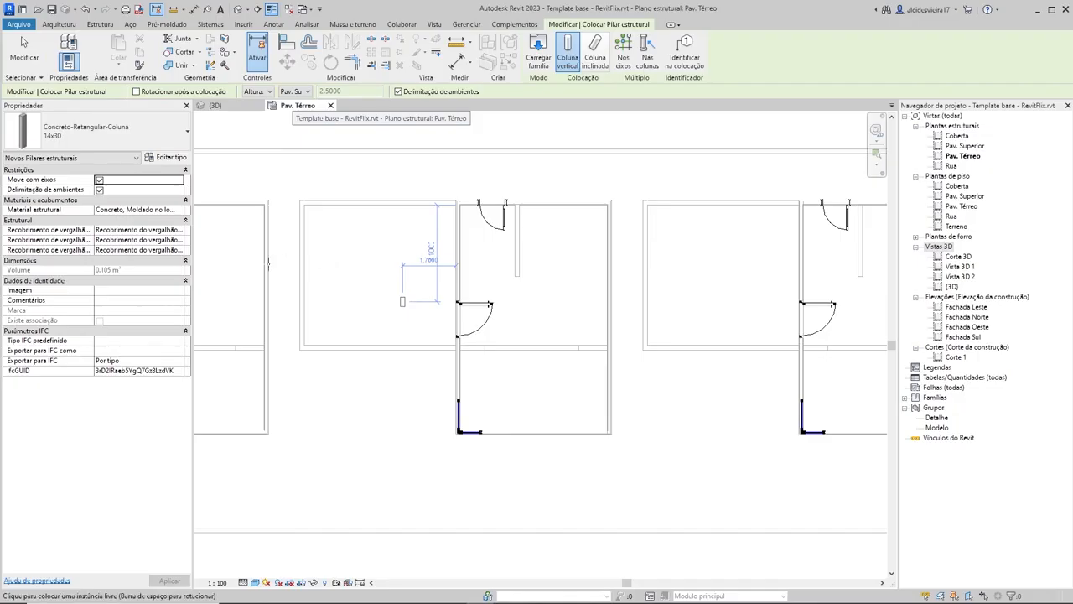
Step: Place a trial 14x30 structural column in the open area beside the middle house's side door and undo the placement
{"action": "left_click", "coordinate": [403, 302]}
{"action": "key", "text": "ctrl+z"}
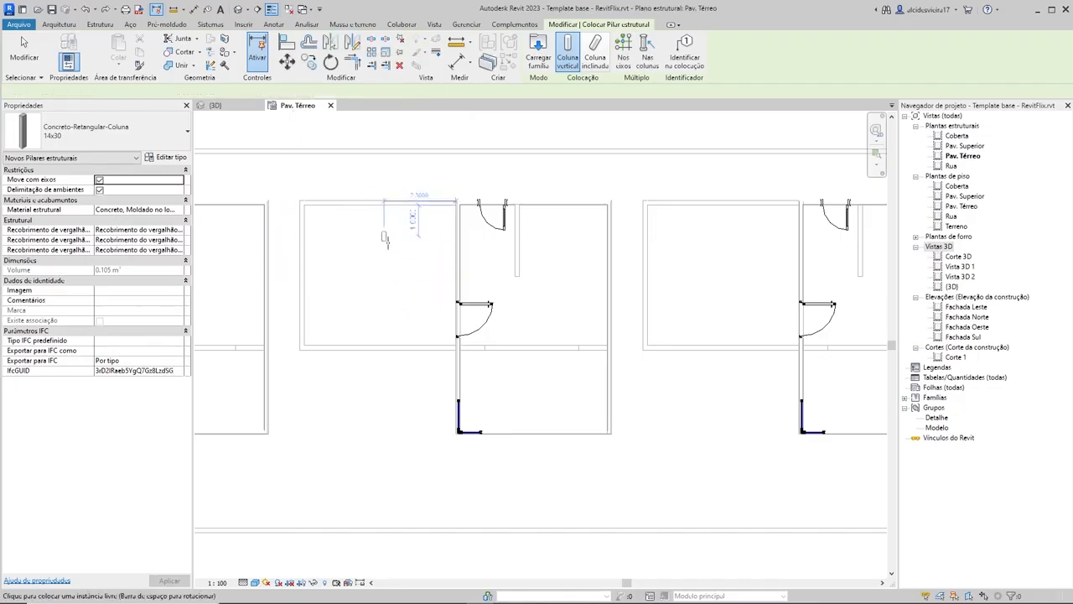
{"action": "scroll", "coordinate": [397, 304], "scroll_direction": "down", "scroll_amount": 3}
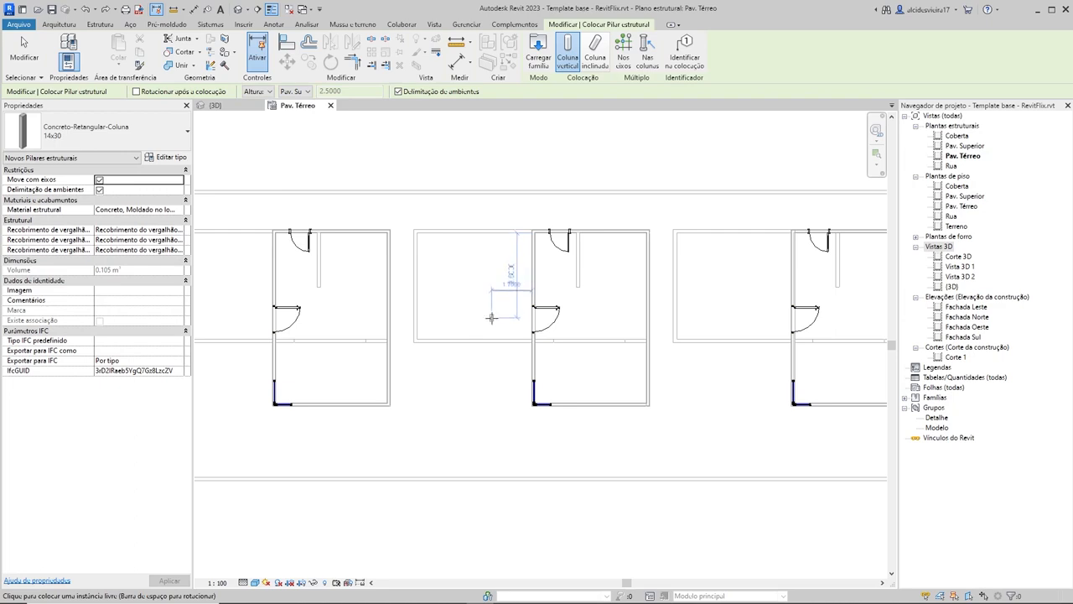
{"action": "scroll", "coordinate": [486, 304], "scroll_direction": "up", "scroll_amount": 2}
{"action": "scroll", "coordinate": [488, 327], "scroll_direction": "up", "scroll_amount": 2}
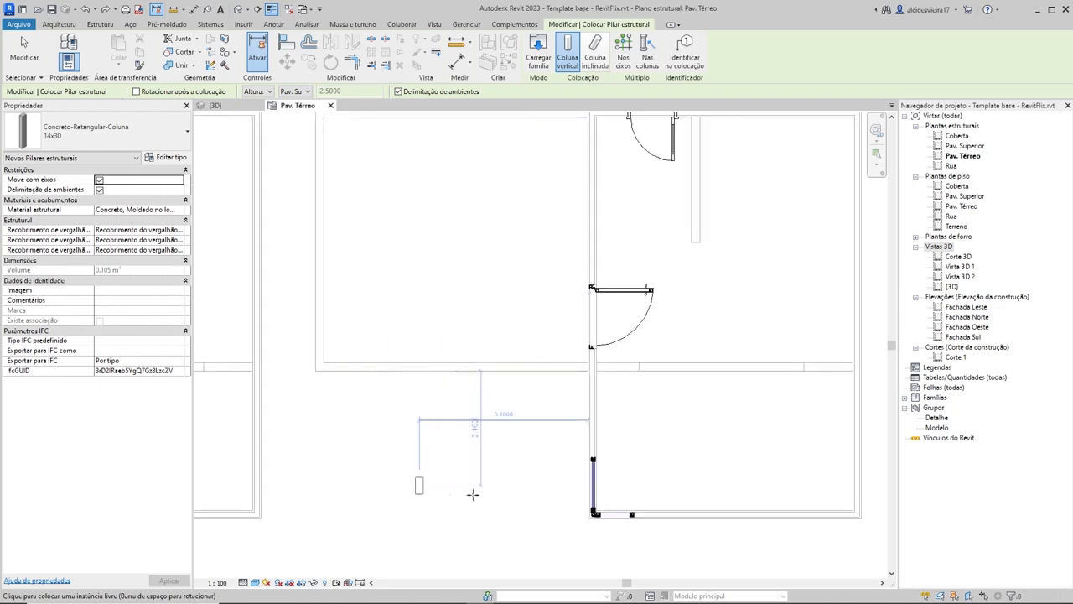
Step: Review the available structural column families and types, keeping Concreto-Retangular-Coluna 14x30 as the active type
{"action": "scroll", "coordinate": [650, 490], "scroll_direction": "up", "scroll_amount": 3}
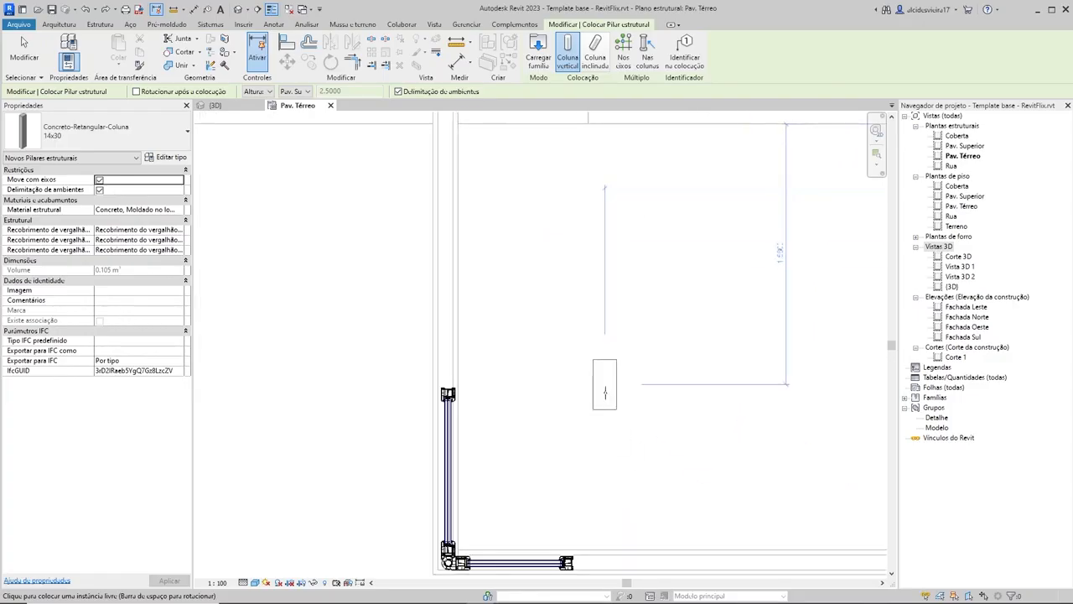
{"action": "middle_click_drag", "start_coordinate": [605, 391], "coordinate": [665, 329]}
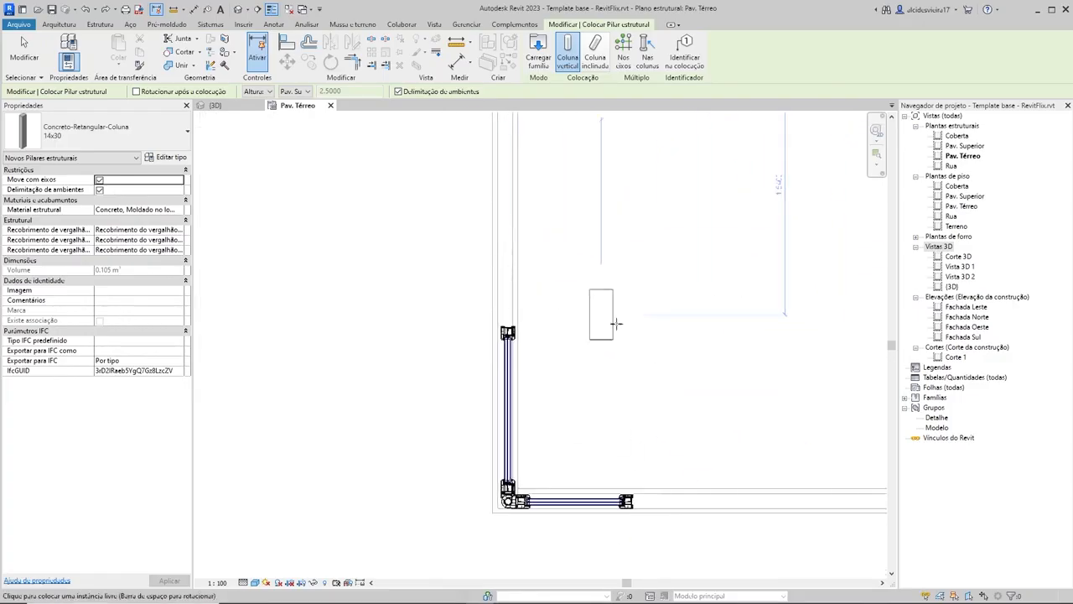
{"action": "scroll", "coordinate": [591, 402], "scroll_direction": "down", "scroll_amount": 4}
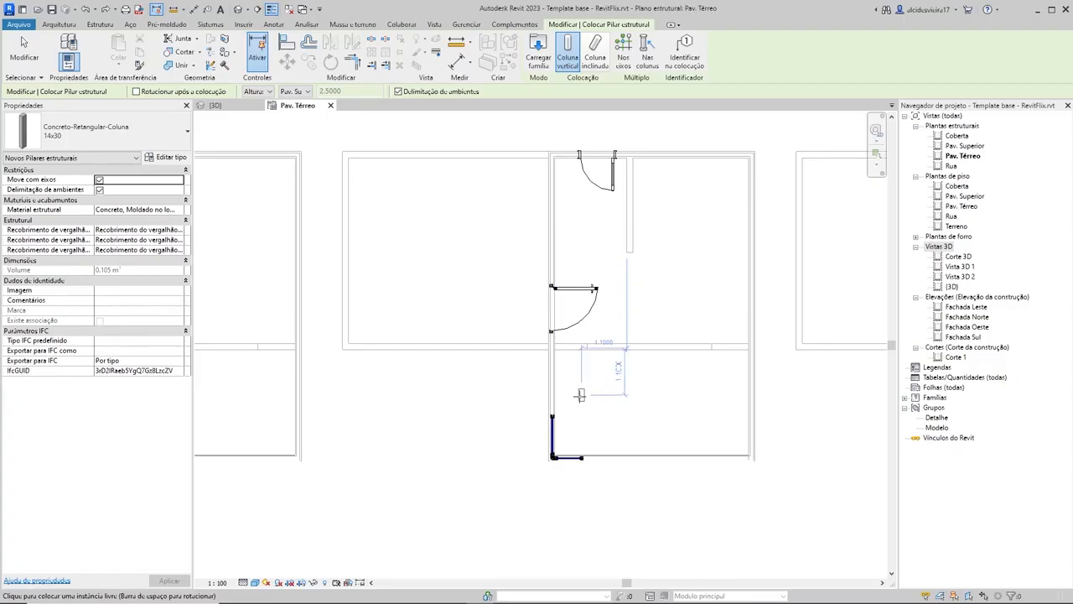
{"action": "left_click", "coordinate": [84, 138]}
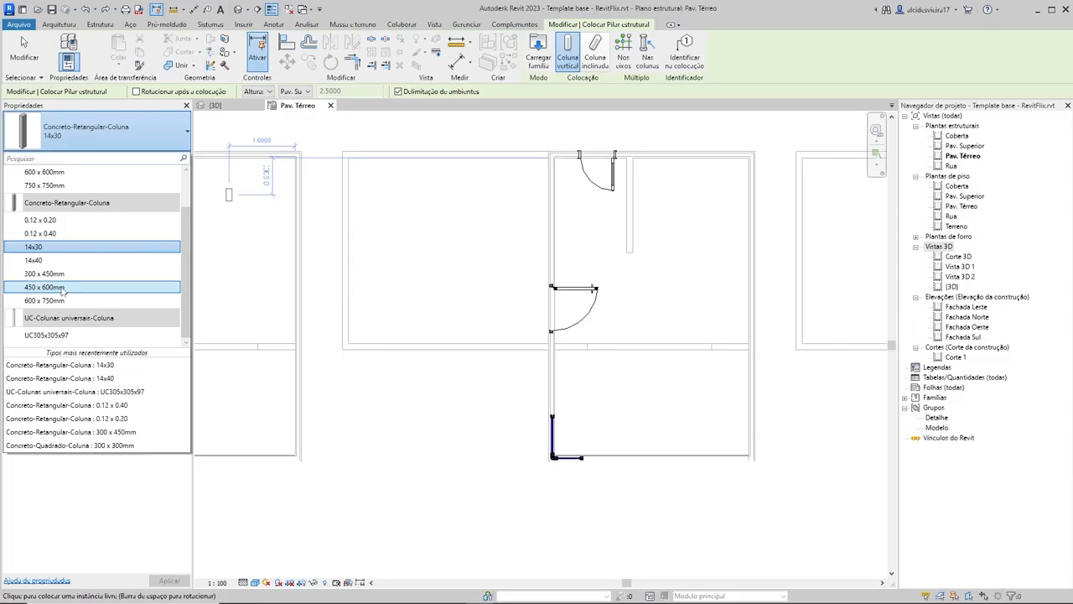
{"action": "scroll", "coordinate": [62, 290], "scroll_direction": "up", "scroll_amount": 2}
{"action": "scroll", "coordinate": [61, 293], "scroll_direction": "down", "scroll_amount": 1}
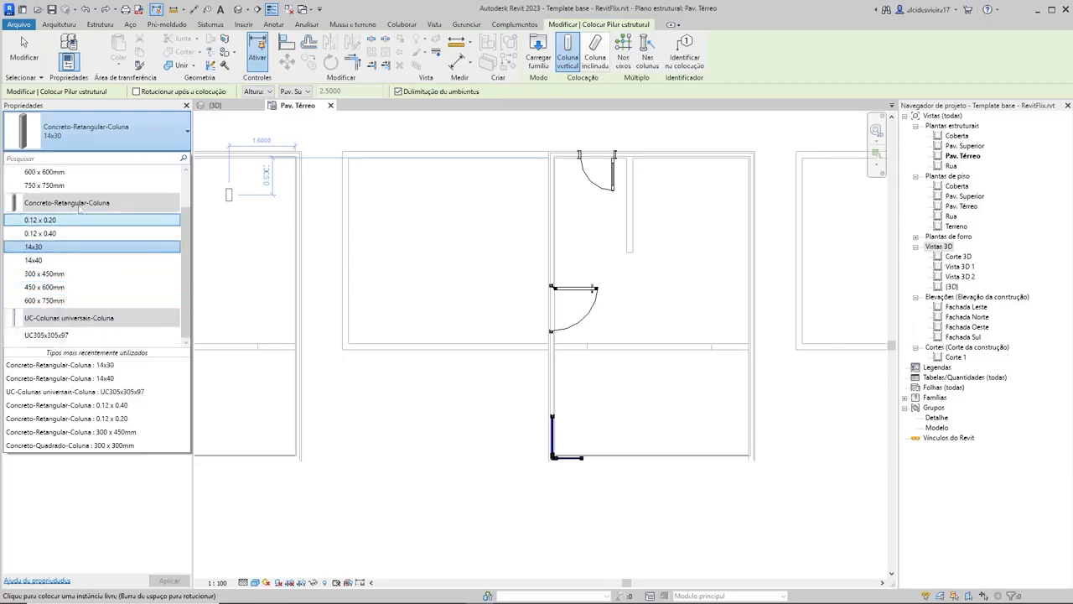
{"action": "scroll", "coordinate": [59, 210], "scroll_direction": "up", "scroll_amount": 1}
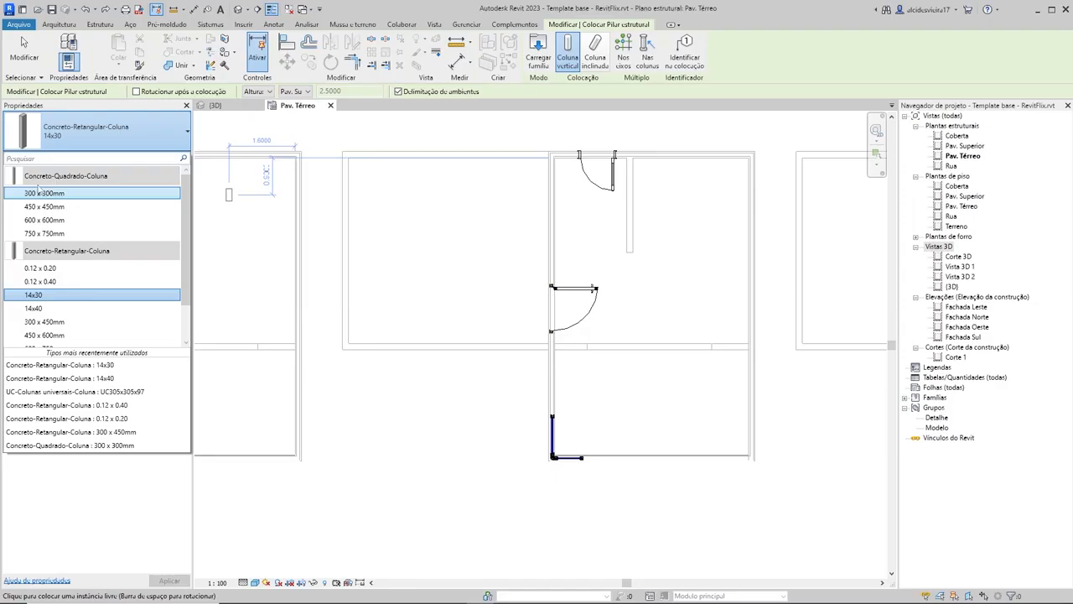
{"action": "scroll", "coordinate": [139, 319], "scroll_direction": "down", "scroll_amount": 1}
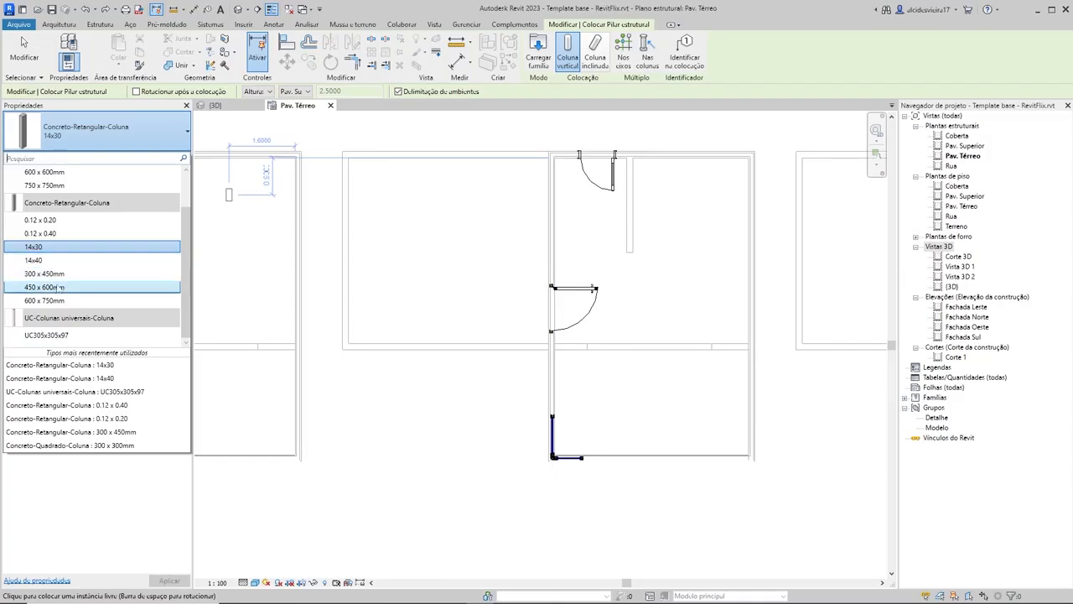
{"action": "left_click", "coordinate": [113, 245]}
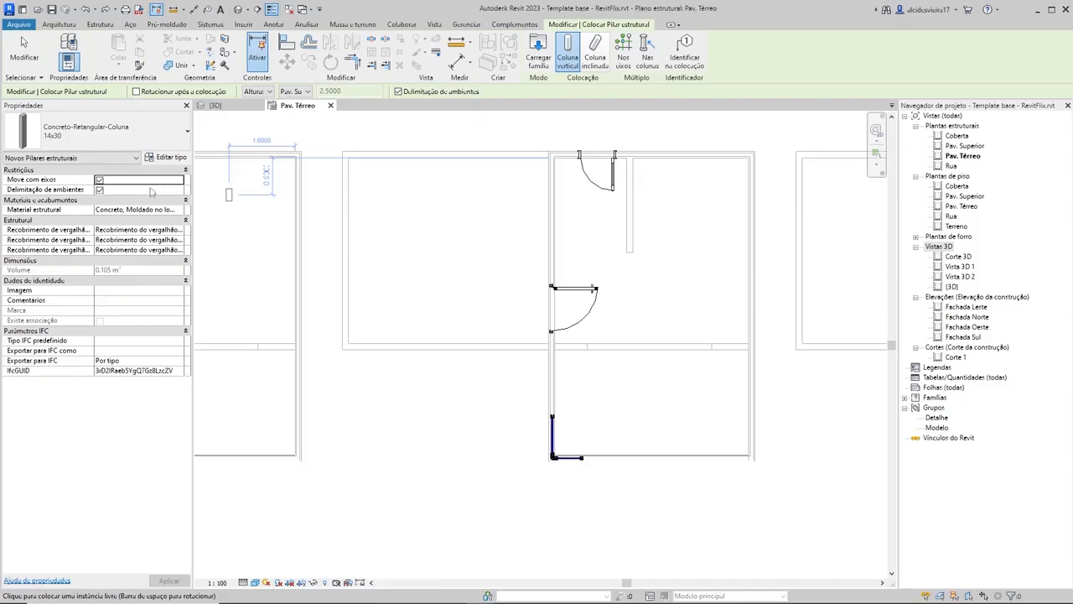
{"action": "left_click", "coordinate": [75, 136]}
{"action": "left_click", "coordinate": [74, 136]}
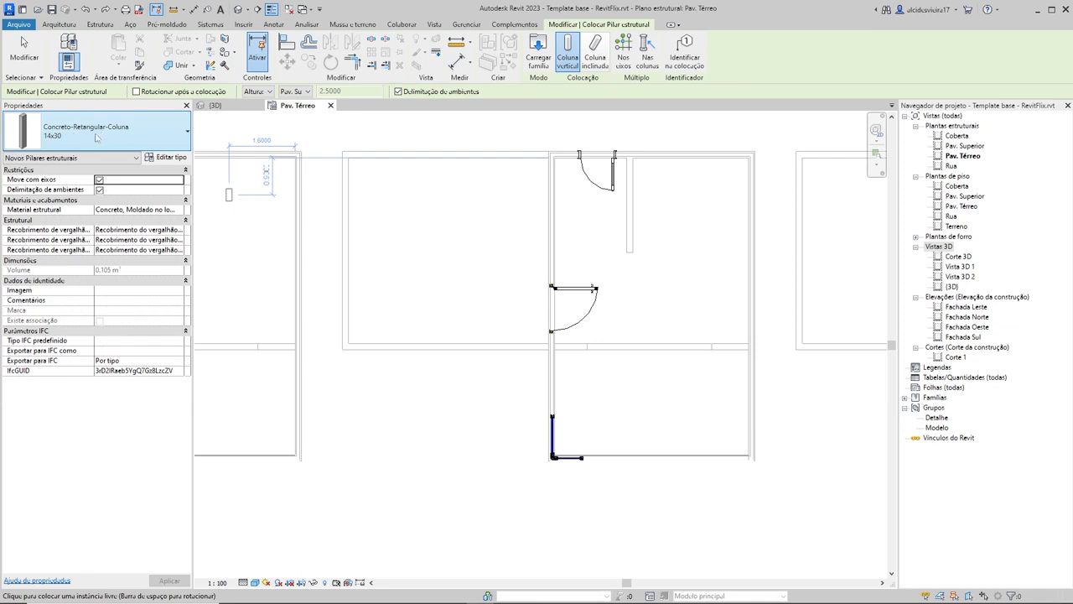
Step: Duplicate the 14x30 column type under the name 15x25, with b set to 15 and h set to 25
{"action": "left_click", "coordinate": [168, 157]}
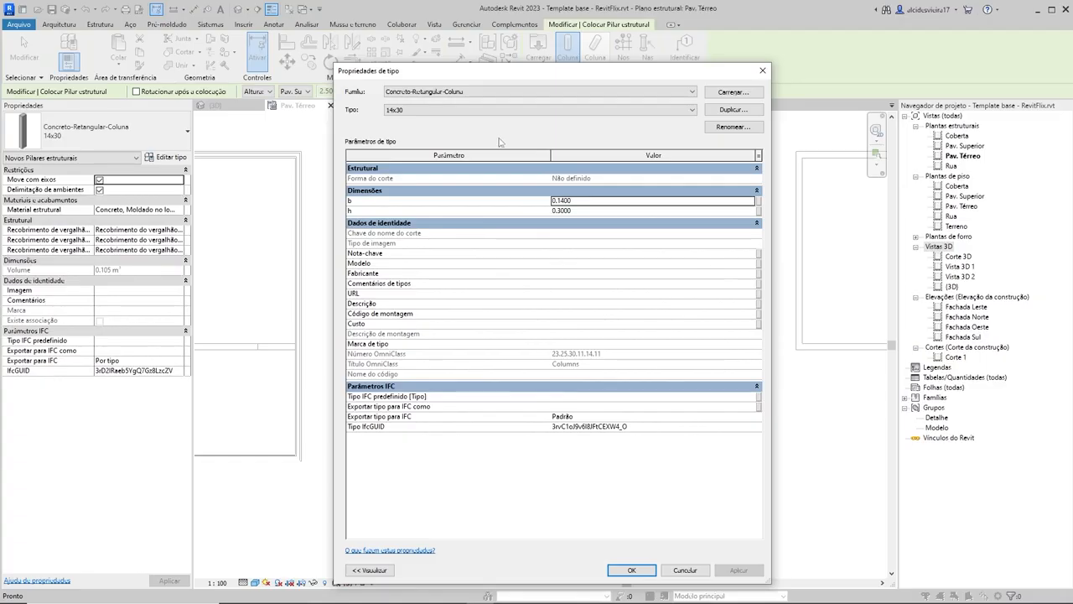
{"action": "left_click", "coordinate": [742, 115]}
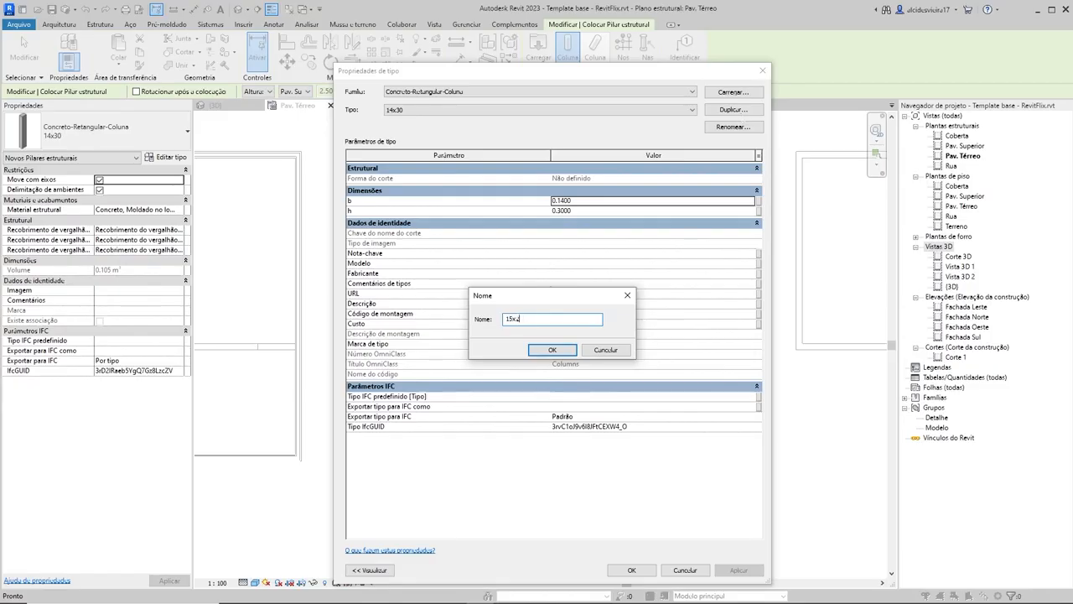
{"action": "left_click", "coordinate": [553, 350]}
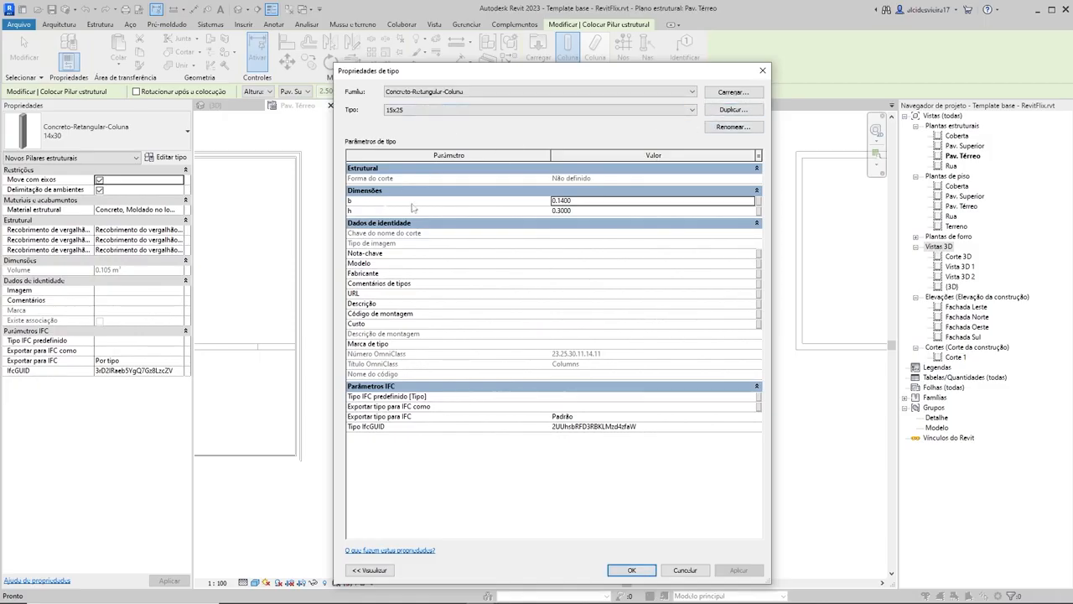
{"action": "left_click", "coordinate": [590, 201]}
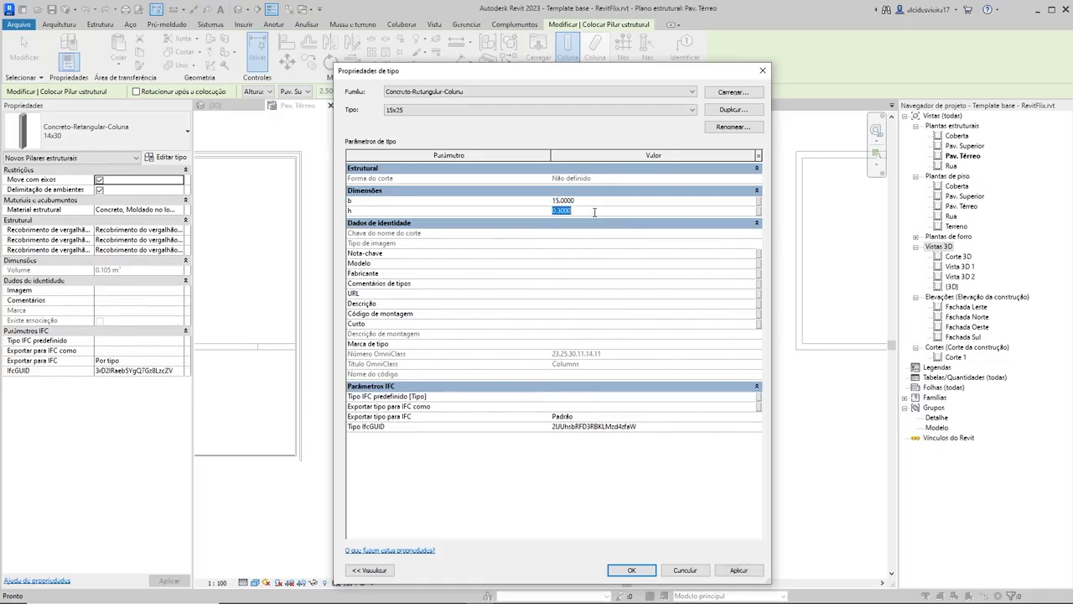
{"action": "left_click", "coordinate": [632, 570]}
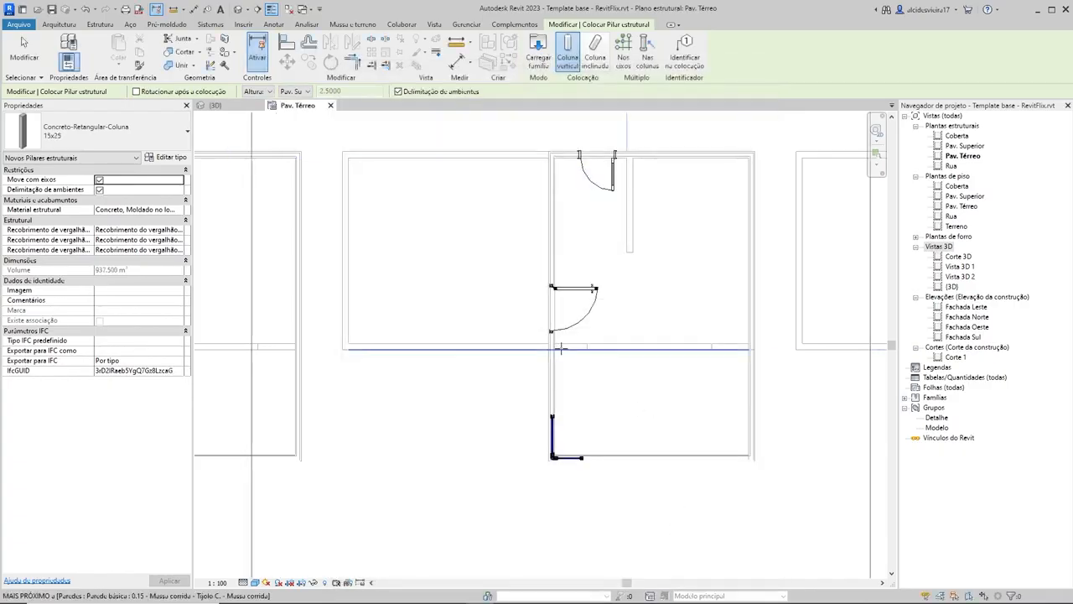
Step: Correct the 15x25 column type's dimensions to b 0.15 and h 0.25 and accept the change
{"action": "scroll", "coordinate": [561, 348], "scroll_direction": "down", "scroll_amount": 5}
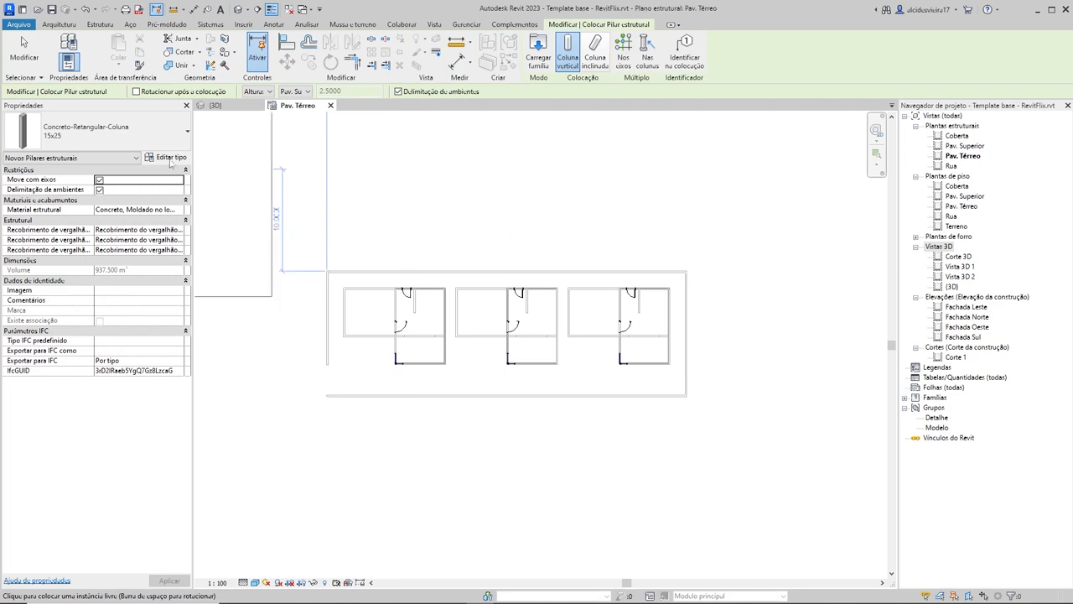
{"action": "left_click", "coordinate": [171, 159]}
{"action": "double_click", "coordinate": [591, 200]}
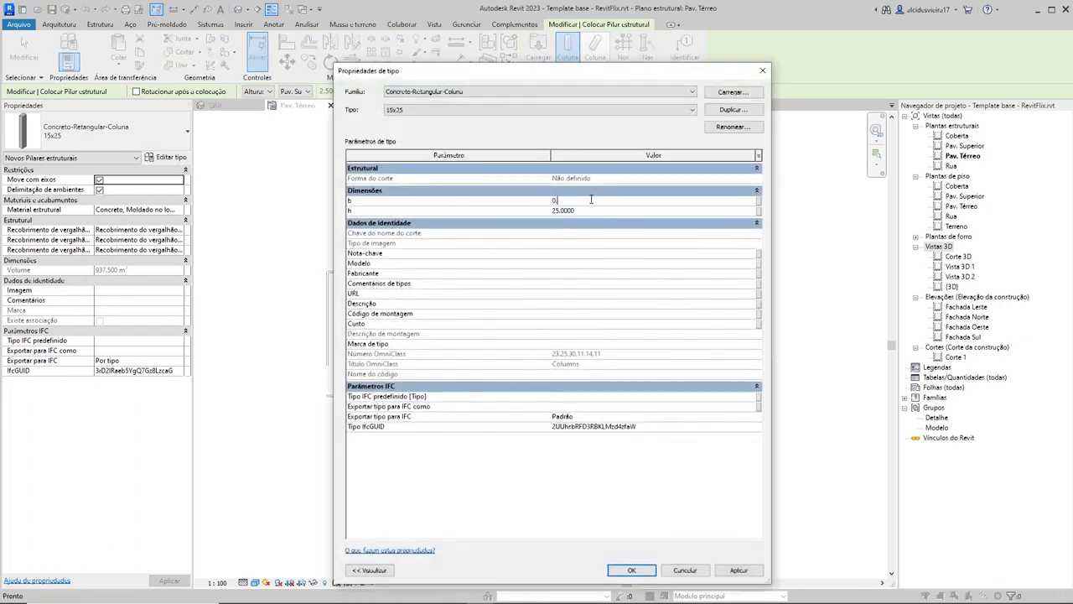
{"action": "left_click", "coordinate": [593, 211]}
{"action": "type", "text": "0.25"}
{"action": "left_click", "coordinate": [739, 571]}
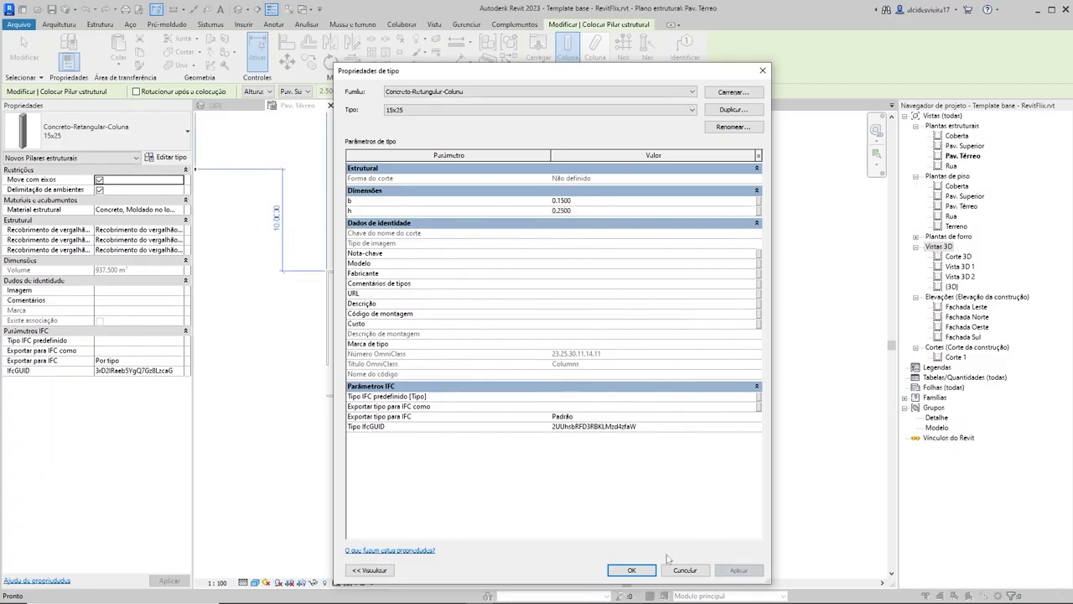
{"action": "left_click", "coordinate": [632, 570]}
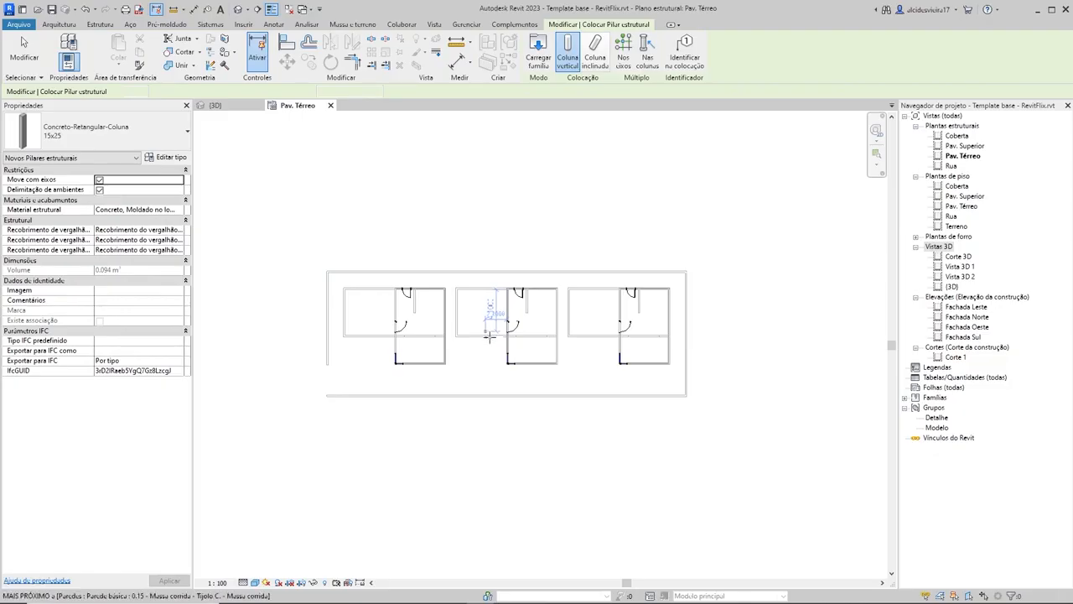
Step: Place a 15x25 structural column in the middle house's wall, between the side door and the L-shaped corner window
{"action": "scroll", "coordinate": [461, 328], "scroll_direction": "up", "scroll_amount": 5}
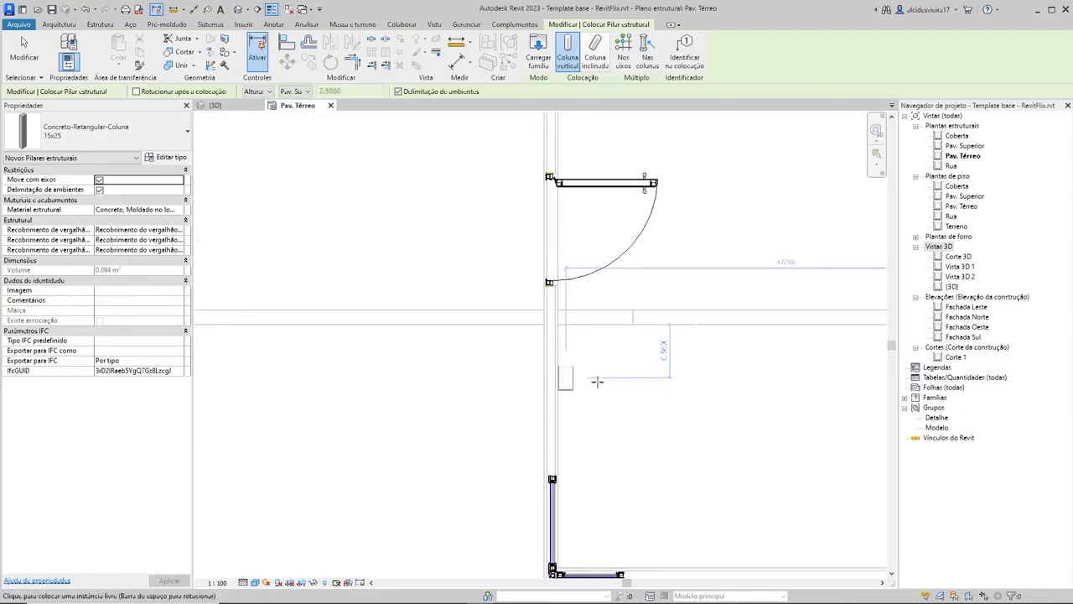
{"action": "scroll", "coordinate": [601, 379], "scroll_direction": "up", "scroll_amount": 1}
{"action": "scroll", "coordinate": [597, 390], "scroll_direction": "down", "scroll_amount": 2}
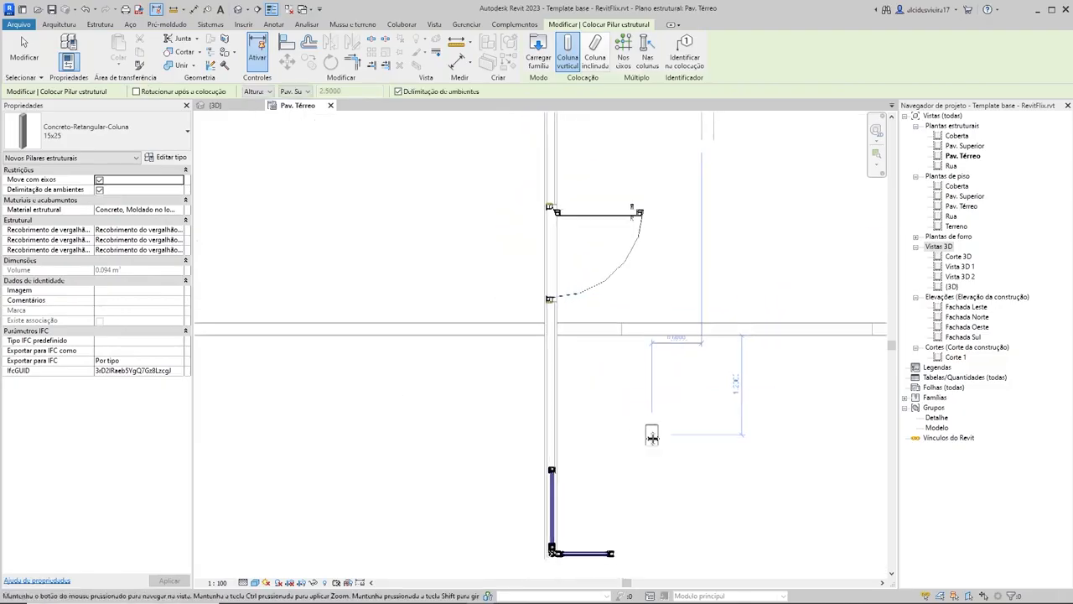
{"action": "middle_click_drag", "start_coordinate": [652, 436], "coordinate": [592, 365]}
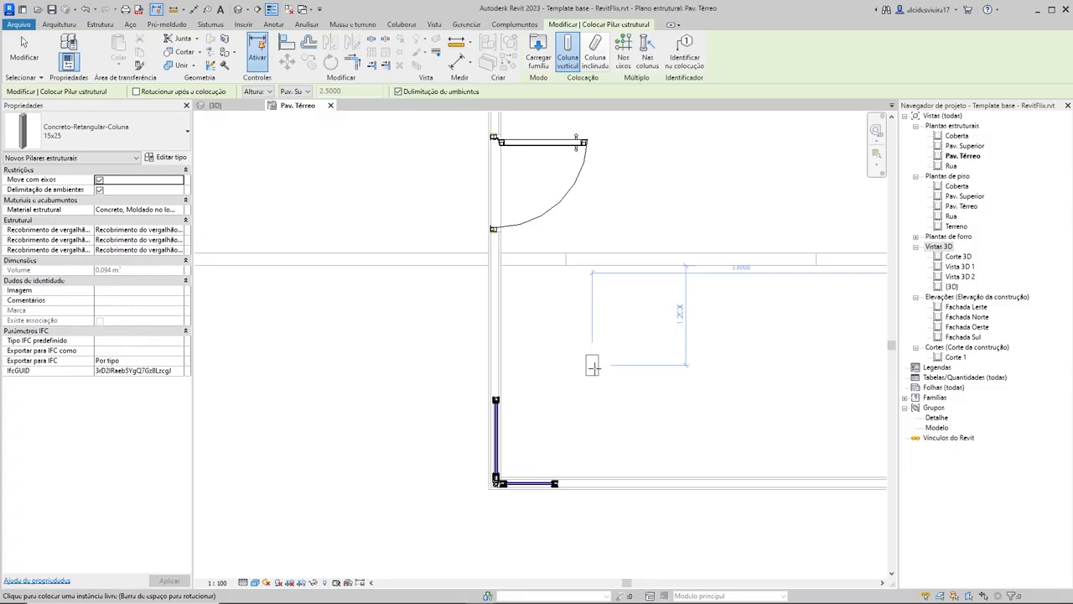
{"action": "scroll", "coordinate": [579, 375], "scroll_direction": "up", "scroll_amount": 5}
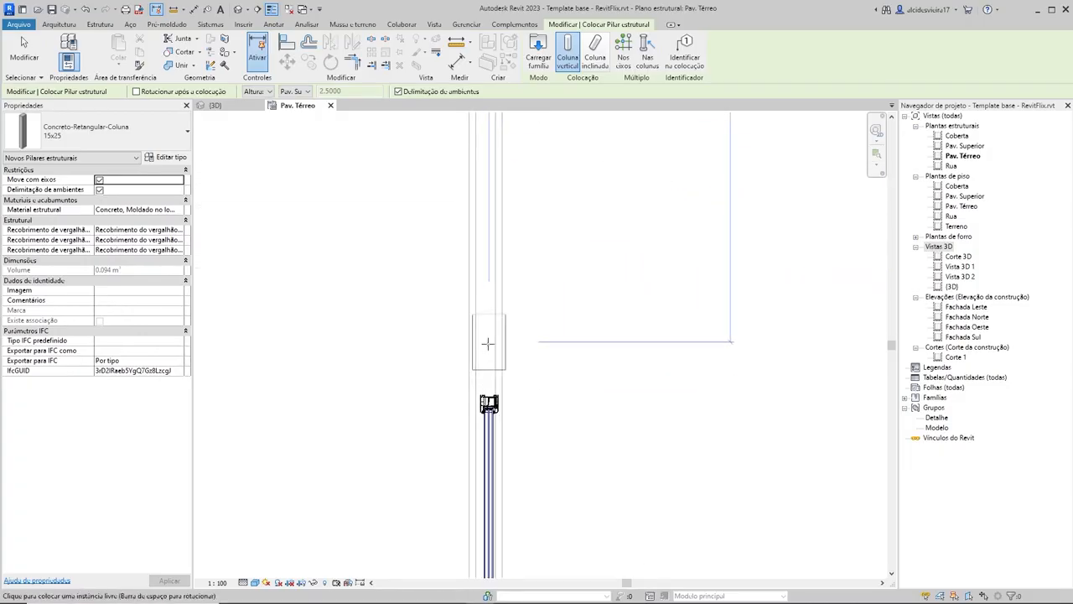
{"action": "left_click", "coordinate": [485, 344]}
{"action": "scroll", "coordinate": [353, 385], "scroll_direction": "down", "scroll_amount": 4}
{"action": "middle_click_drag", "start_coordinate": [366, 397], "coordinate": [525, 389]}
{"action": "scroll", "coordinate": [525, 389], "scroll_direction": "up", "scroll_amount": 5}
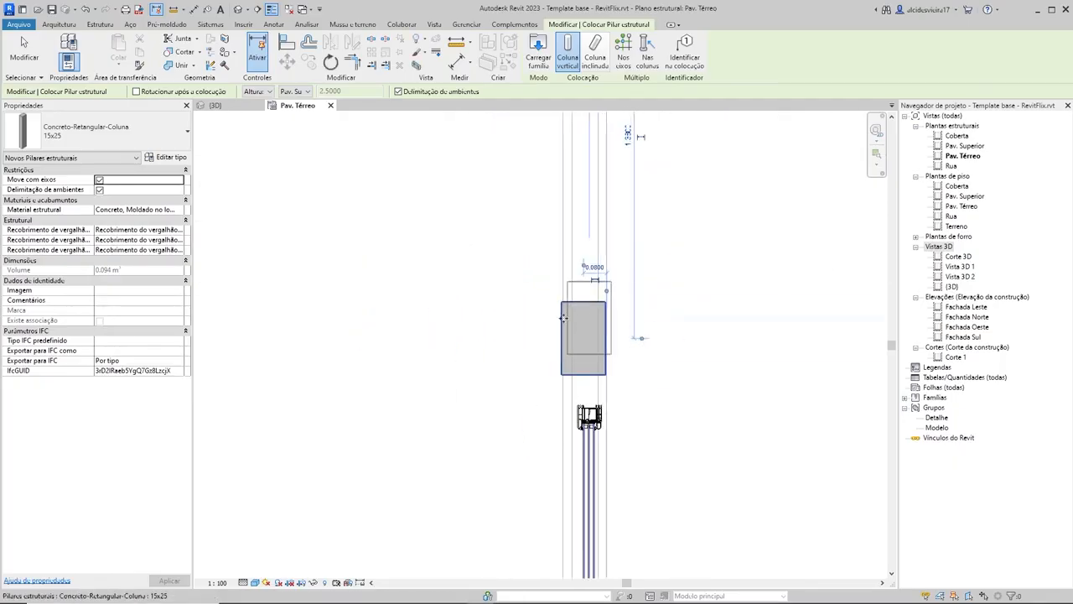
{"action": "scroll", "coordinate": [623, 367], "scroll_direction": "down", "scroll_amount": 1}
{"action": "scroll", "coordinate": [622, 367], "scroll_direction": "down", "scroll_amount": 3}
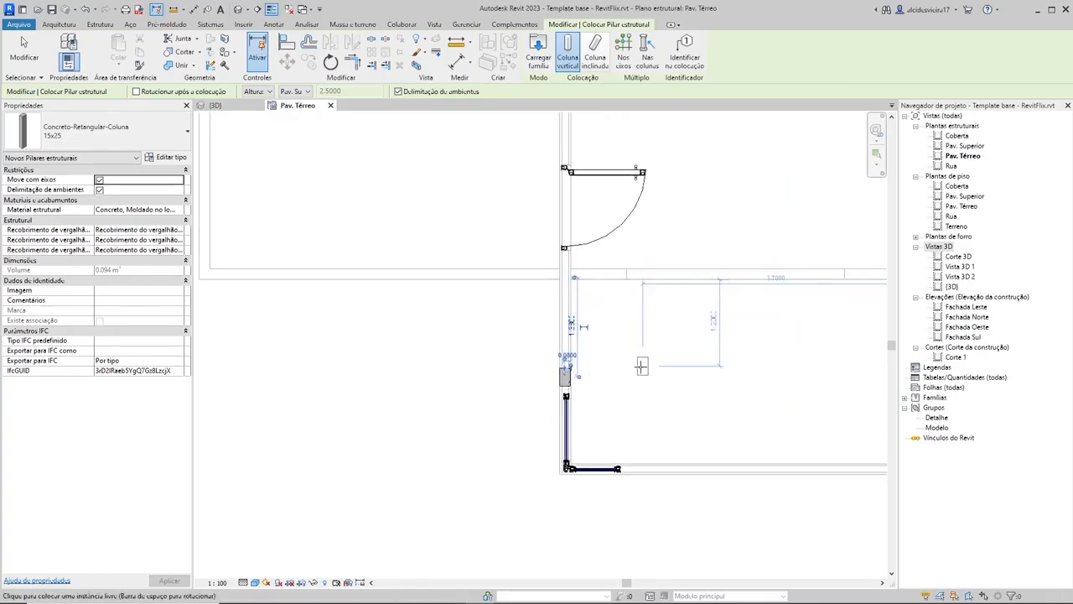
Step: Rotate the unplaced 15x25 column repeatedly between its upright and sideways orientations in the open area of the room
{"action": "scroll", "coordinate": [643, 366], "scroll_direction": "up", "scroll_amount": 4}
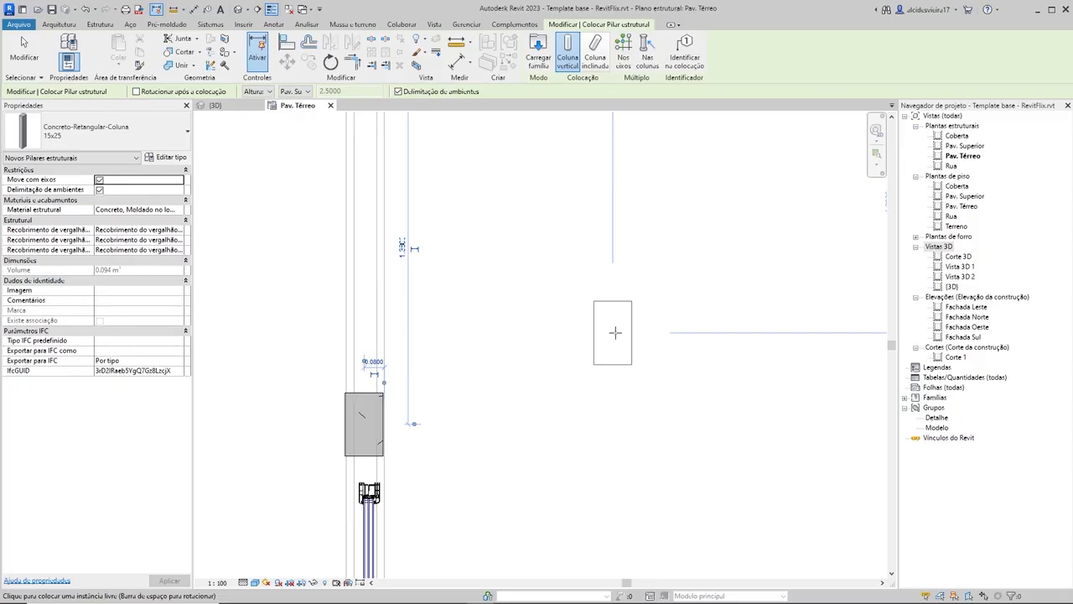
{"action": "key", "text": "space"}
{"action": "key", "text": "space"}
{"action": "key", "text": "space"}
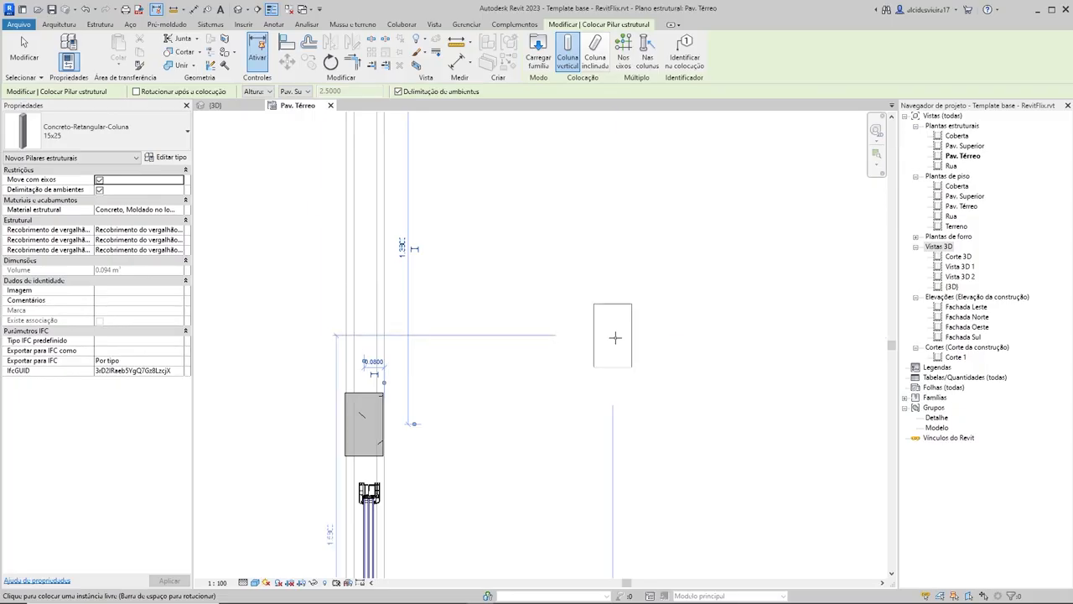
{"action": "key", "text": "space"}
{"action": "key", "text": "space"}
{"action": "key", "text": "space"}
{"action": "key", "text": "space"}
{"action": "key", "text": "space"}
{"action": "key", "text": "space"}
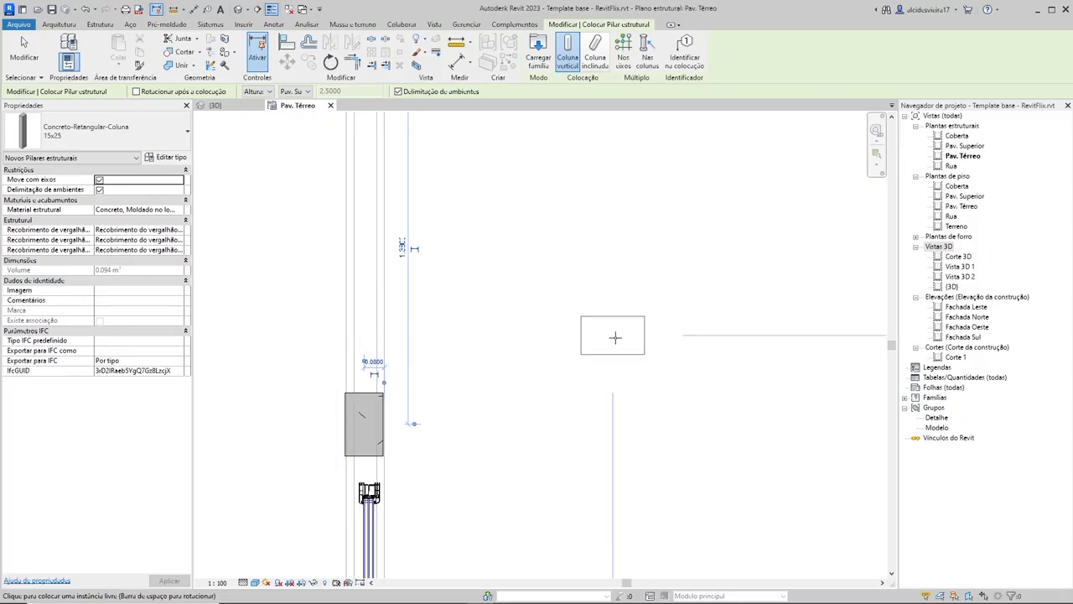
{"action": "key", "text": "space"}
{"action": "key", "text": "space"}
{"action": "key", "text": "space"}
{"action": "key", "text": "space"}
{"action": "key", "text": "space"}
{"action": "key", "text": "space"}
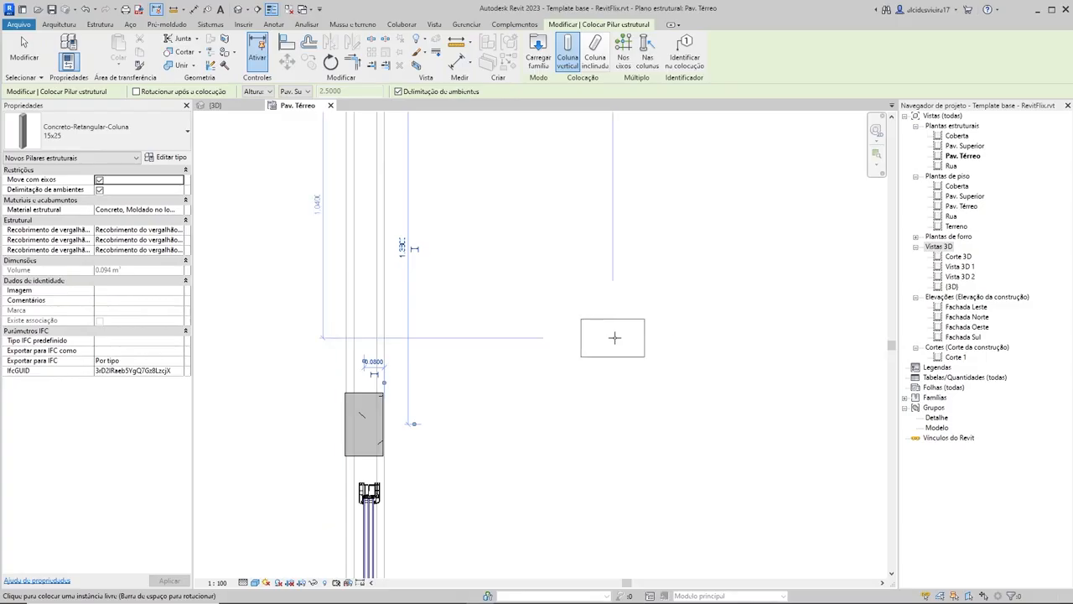
{"action": "key", "text": "space"}
{"action": "key", "text": "space"}
{"action": "key", "text": "space"}
{"action": "key", "text": "space"}
{"action": "key", "text": "space"}
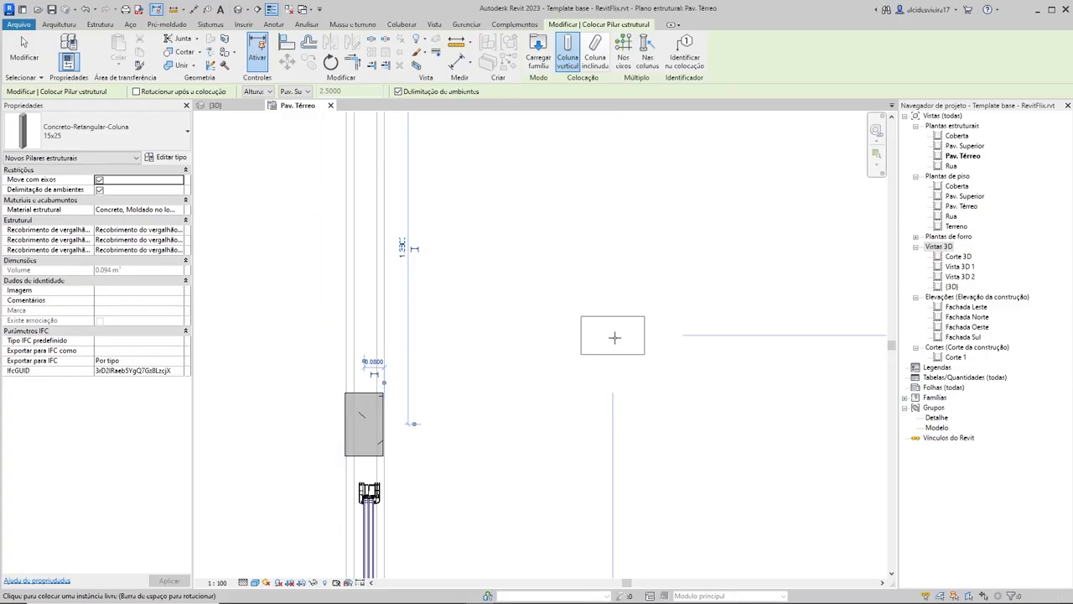
Step: End column placement and delete the 15x25 column in the wall beside the L-shaped corner window
{"action": "scroll", "coordinate": [615, 337], "scroll_direction": "down", "scroll_amount": 5}
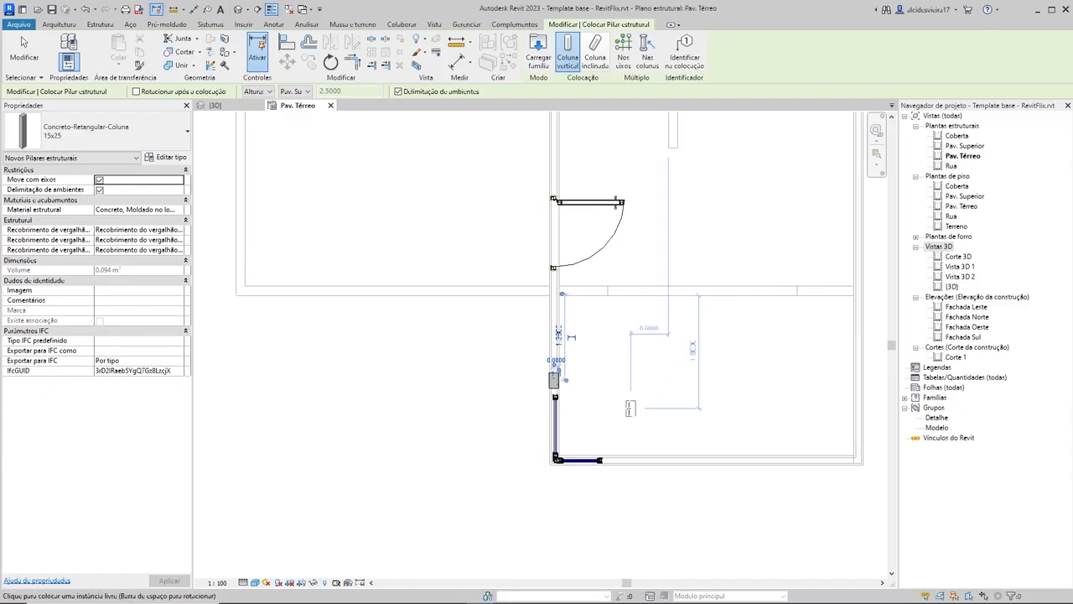
{"action": "scroll", "coordinate": [549, 434], "scroll_direction": "up", "scroll_amount": 2}
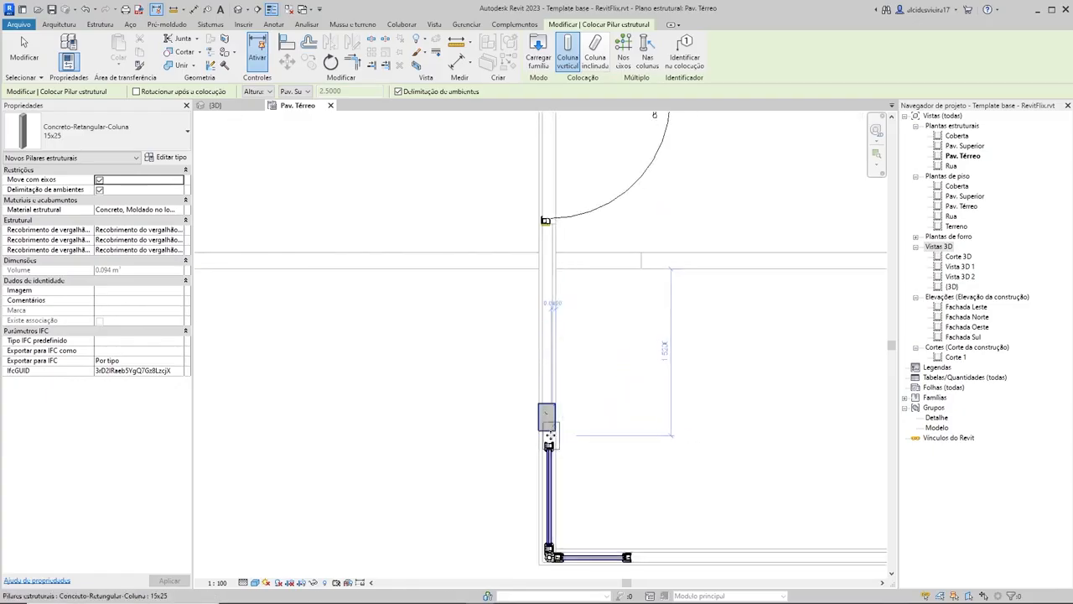
{"action": "left_click", "coordinate": [549, 434]}
{"action": "key", "text": "Escape"}
{"action": "key", "text": "Escape"}
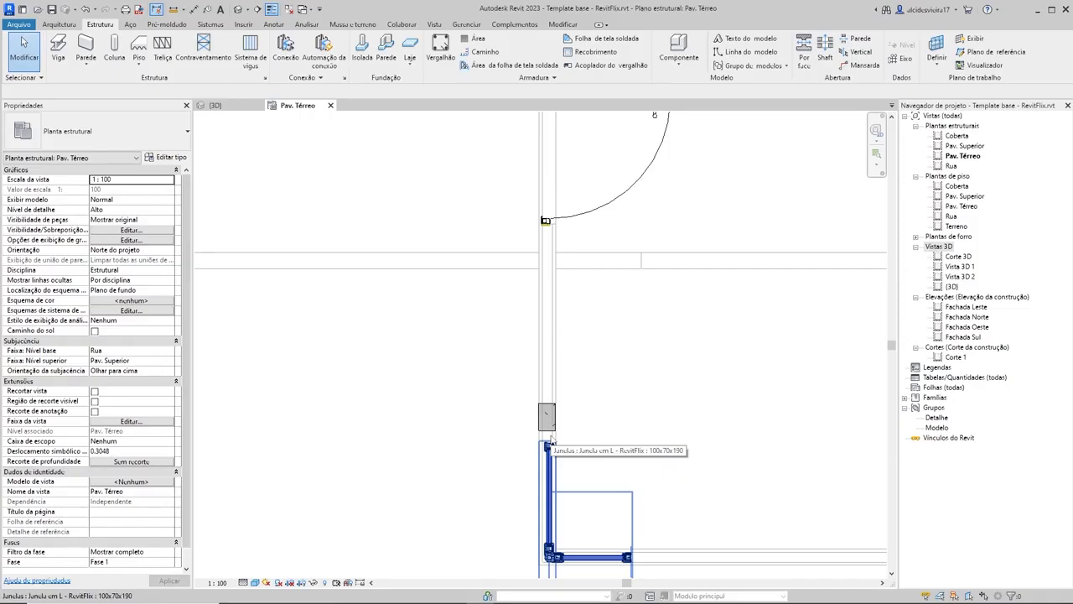
{"action": "left_click", "coordinate": [546, 423]}
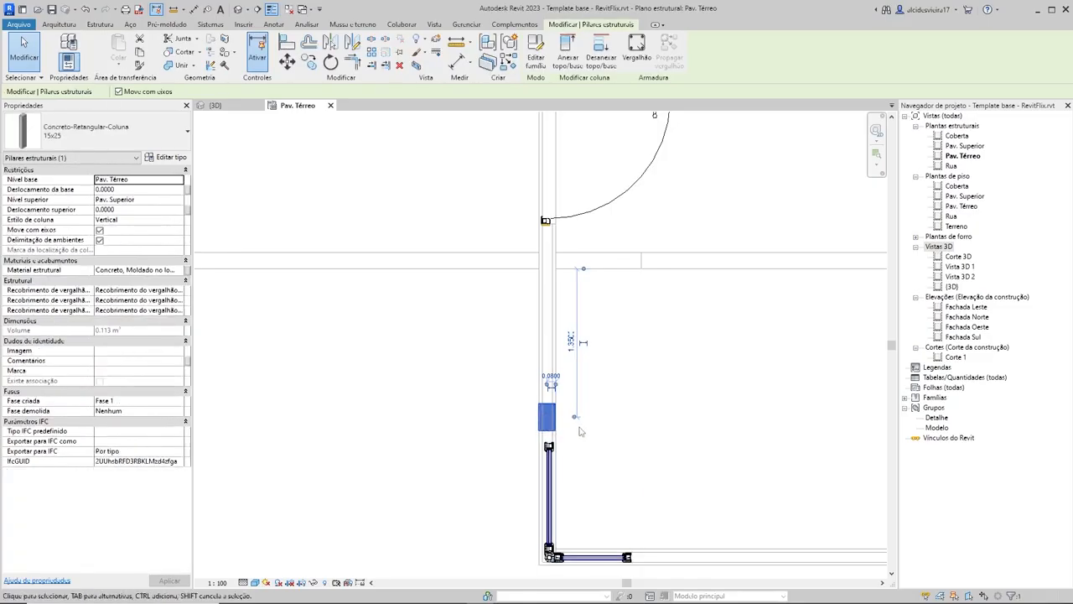
{"action": "key", "text": "Delete"}
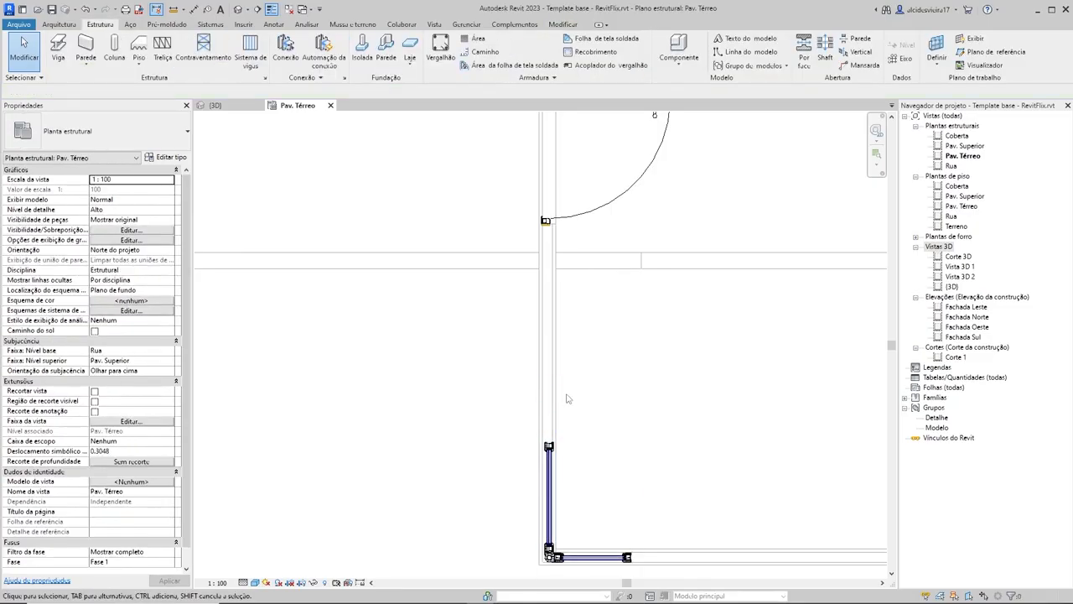
Step: Place an upright 14x40 concrete column in the middle house's left wall, just above the L-shaped corner window
{"action": "left_click", "coordinate": [114, 51]}
{"action": "left_click", "coordinate": [96, 134]}
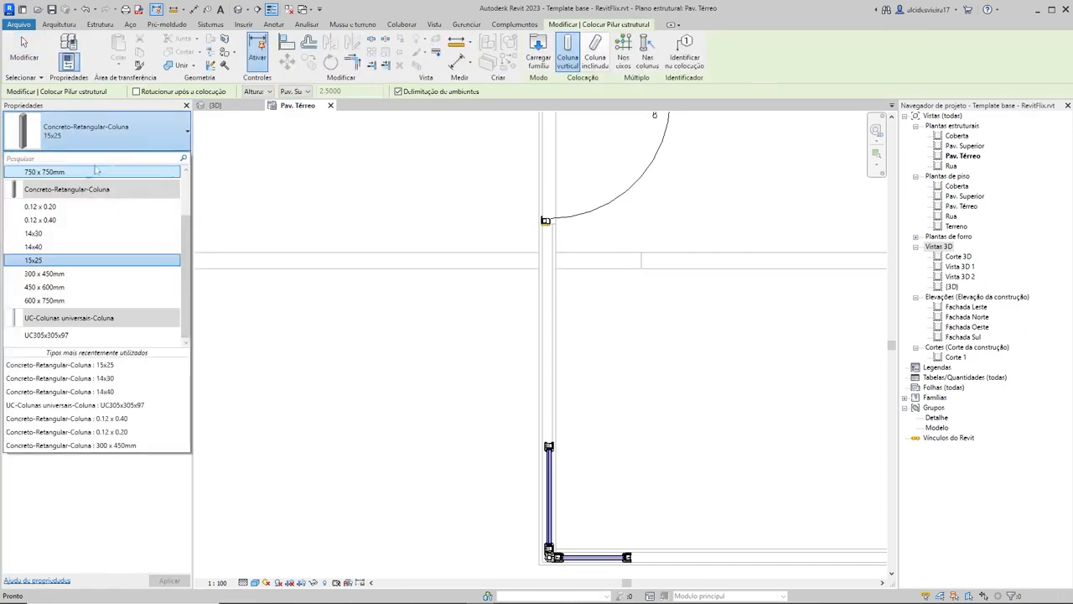
{"action": "left_click", "coordinate": [37, 247]}
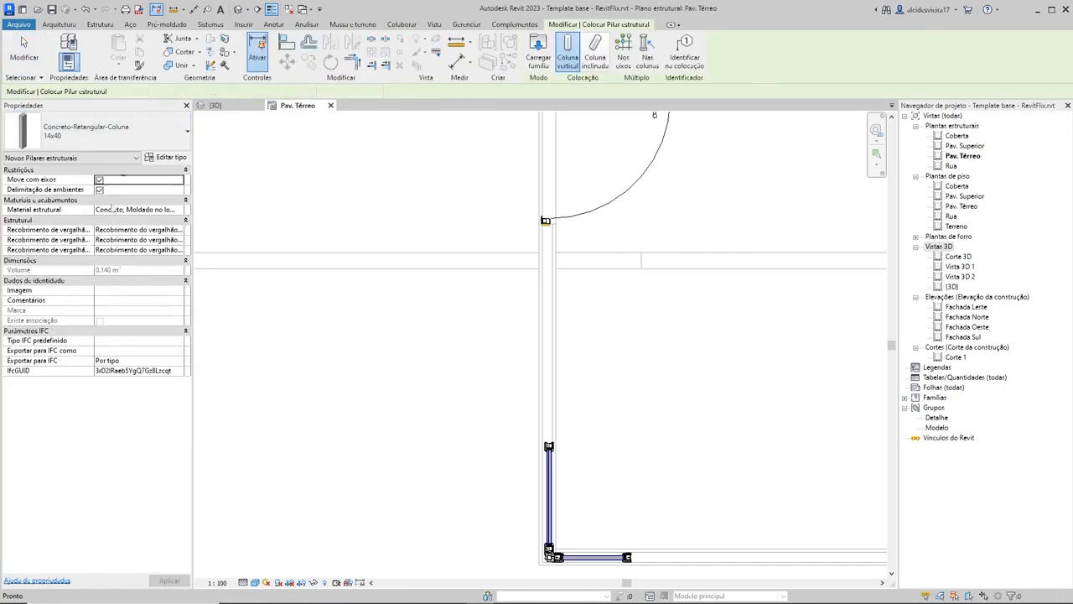
{"action": "scroll", "coordinate": [537, 412], "scroll_direction": "down", "scroll_amount": 4}
{"action": "scroll", "coordinate": [618, 249], "scroll_direction": "up", "scroll_amount": 3}
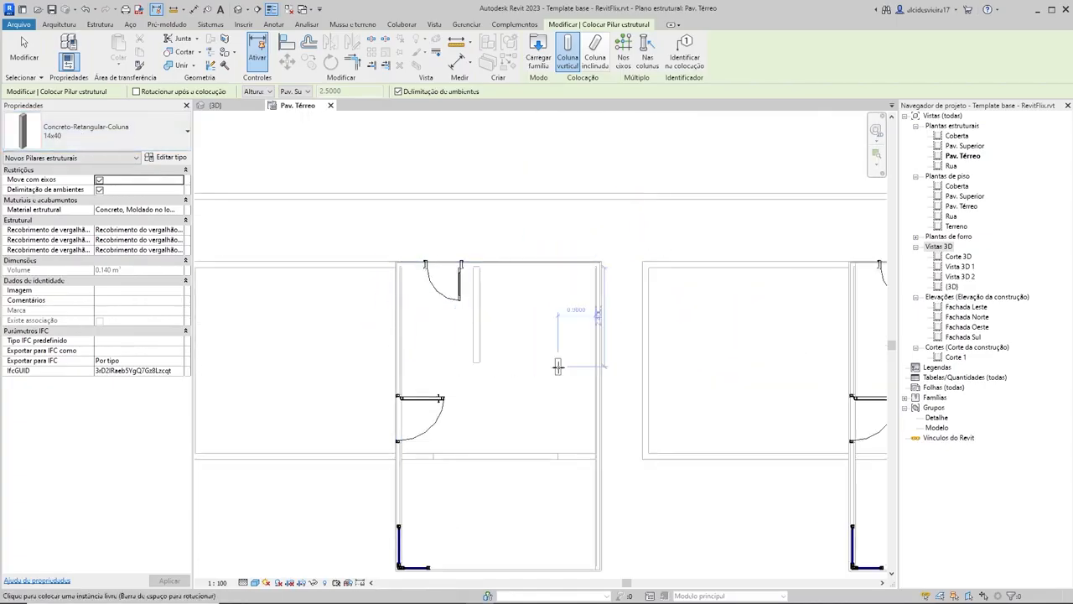
{"action": "scroll", "coordinate": [558, 365], "scroll_direction": "down", "scroll_amount": 2}
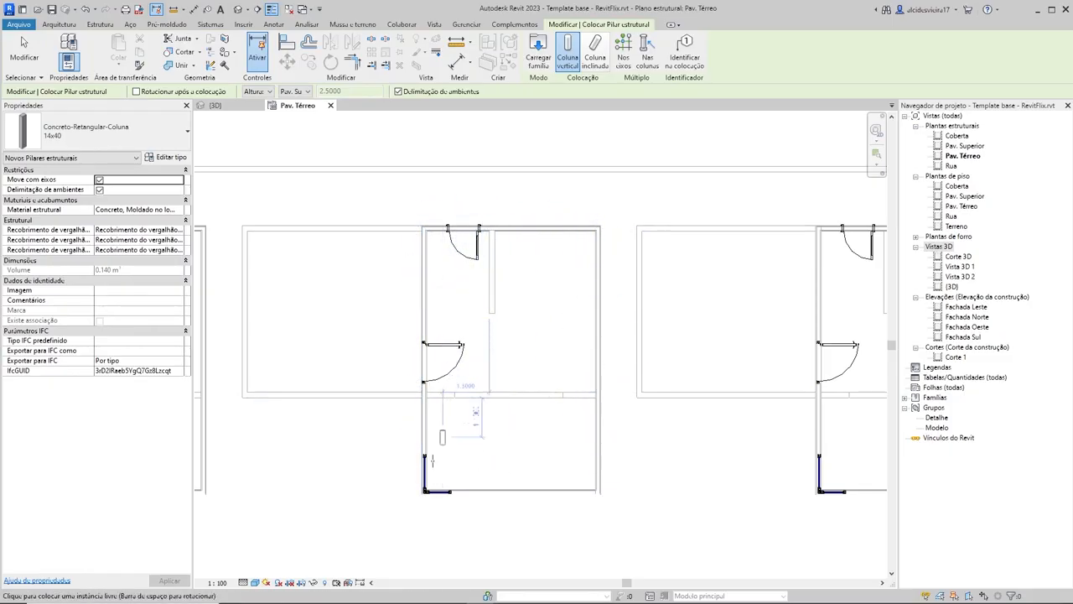
{"action": "scroll", "coordinate": [470, 445], "scroll_direction": "up", "scroll_amount": 2}
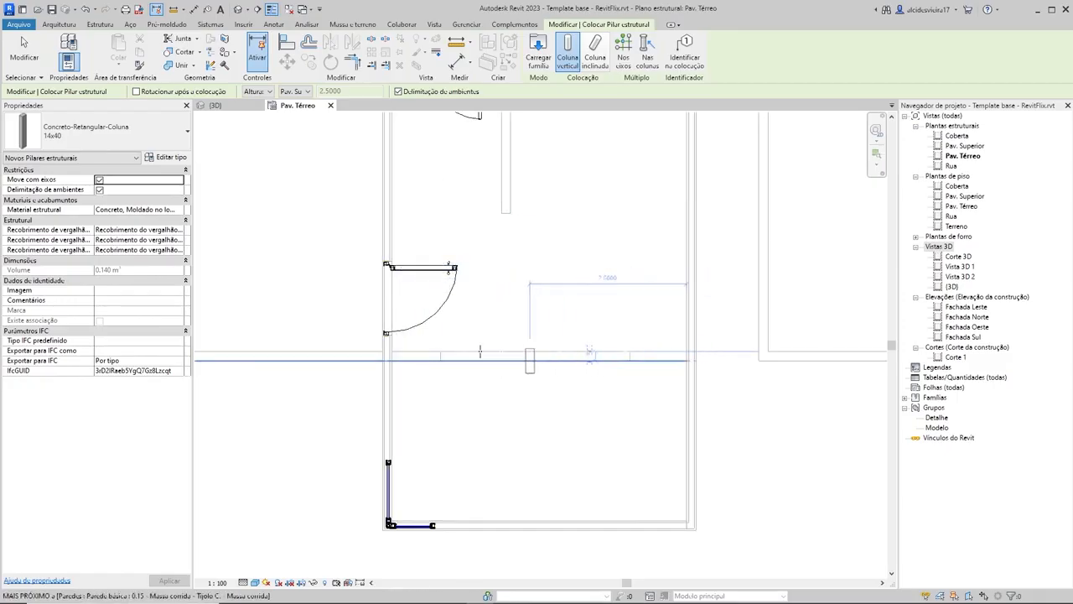
{"action": "scroll", "coordinate": [670, 360], "scroll_direction": "down", "scroll_amount": 2}
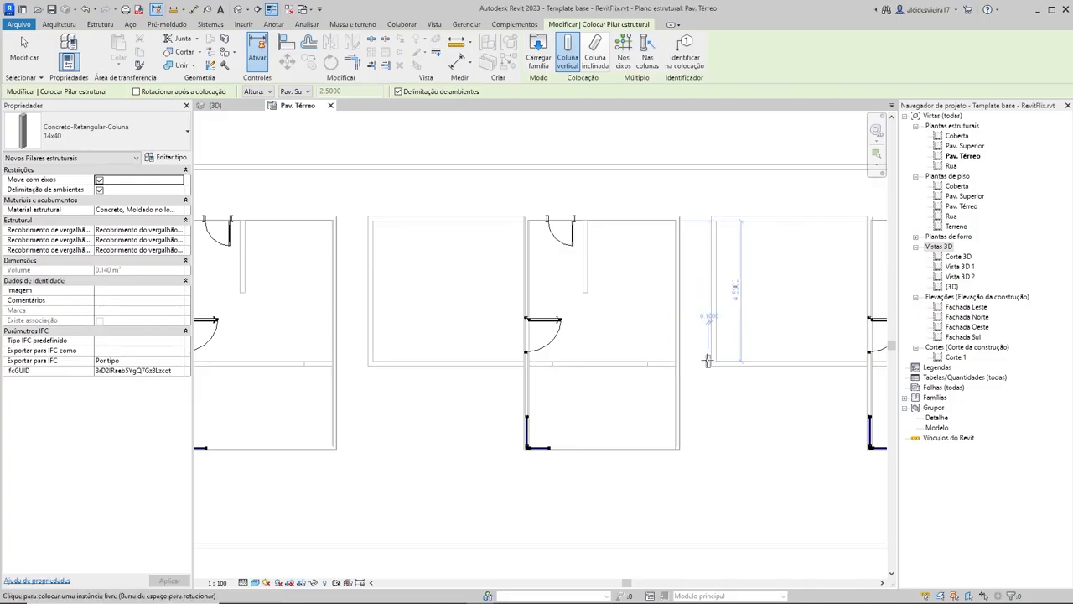
{"action": "scroll", "coordinate": [698, 375], "scroll_direction": "up", "scroll_amount": 2}
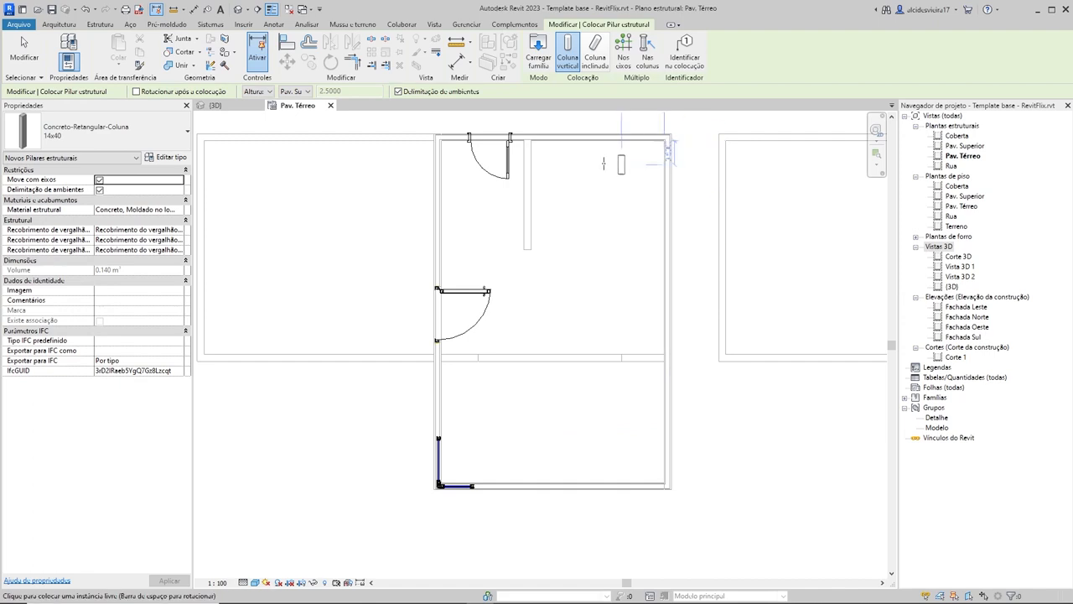
{"action": "scroll", "coordinate": [491, 508], "scroll_direction": "up", "scroll_amount": 2}
{"action": "scroll", "coordinate": [378, 351], "scroll_direction": "up", "scroll_amount": 3}
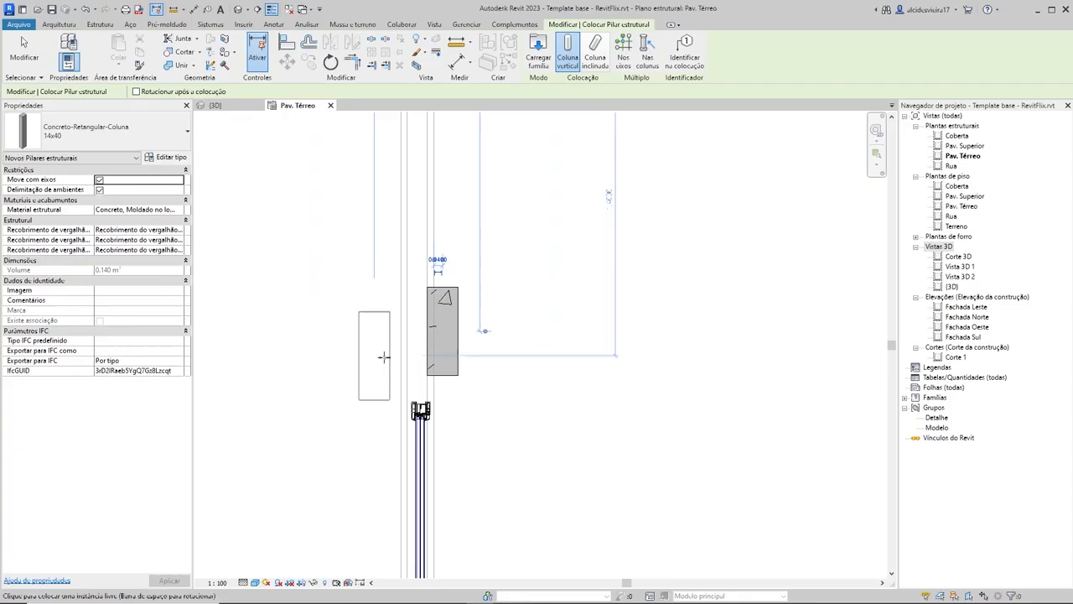
Step: Rotate the column sideways and place a 14x40 in the middle house's lower wall, just right of the L-shaped corner window
{"action": "scroll", "coordinate": [444, 369], "scroll_direction": "down", "scroll_amount": 3}
{"action": "scroll", "coordinate": [449, 360], "scroll_direction": "down", "scroll_amount": 2}
{"action": "scroll", "coordinate": [501, 315], "scroll_direction": "up", "scroll_amount": 5}
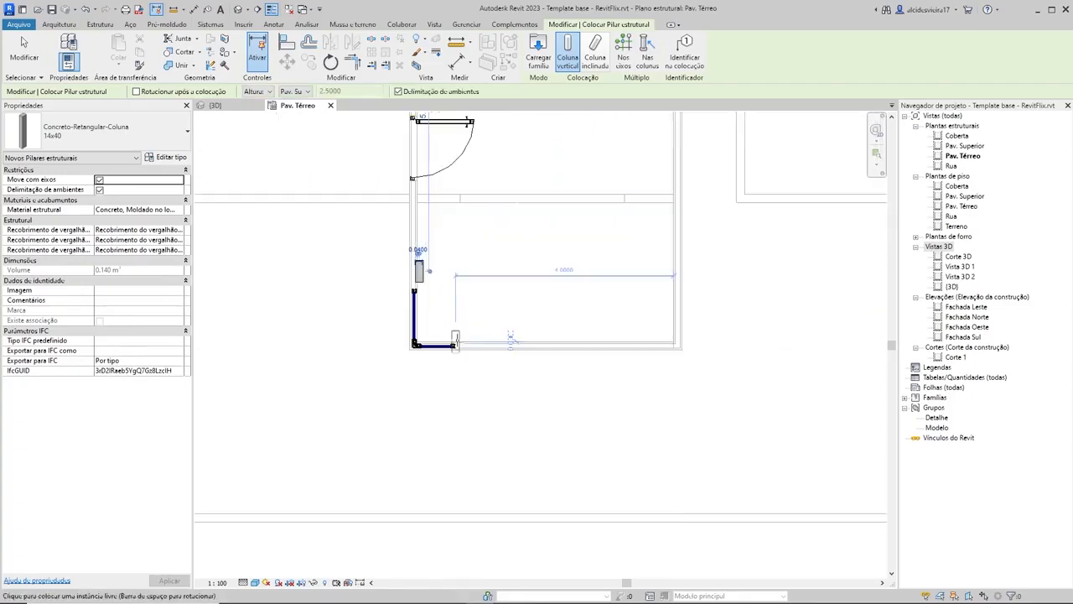
{"action": "key", "text": "space"}
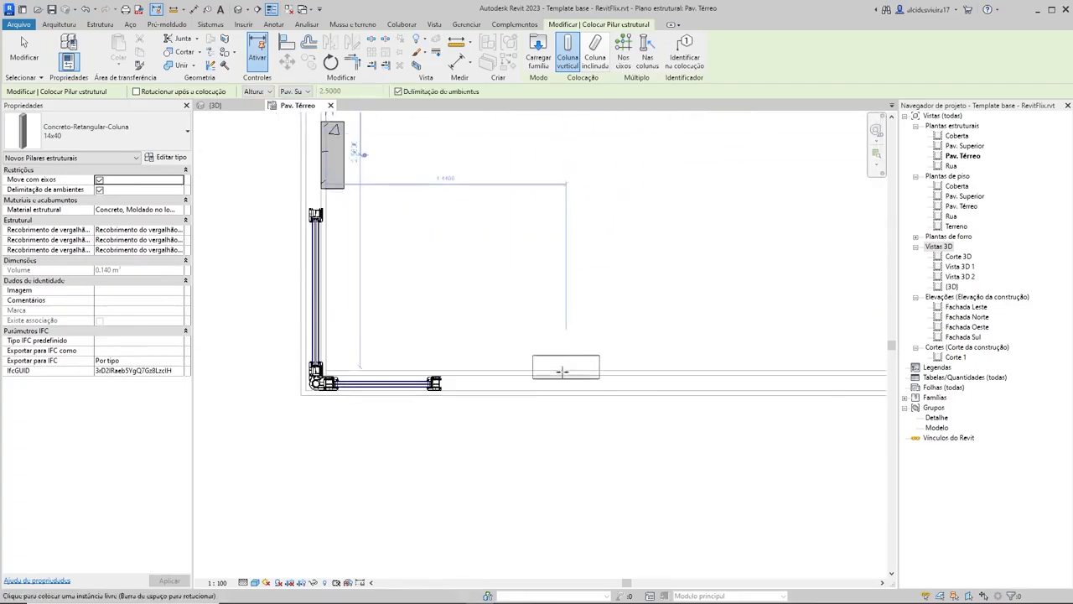
{"action": "left_click", "coordinate": [493, 389]}
Step: Place sideways 14x40 columns at the lower-right and upper-right corners of the middle house
{"action": "scroll", "coordinate": [578, 306], "scroll_direction": "down", "scroll_amount": 4}
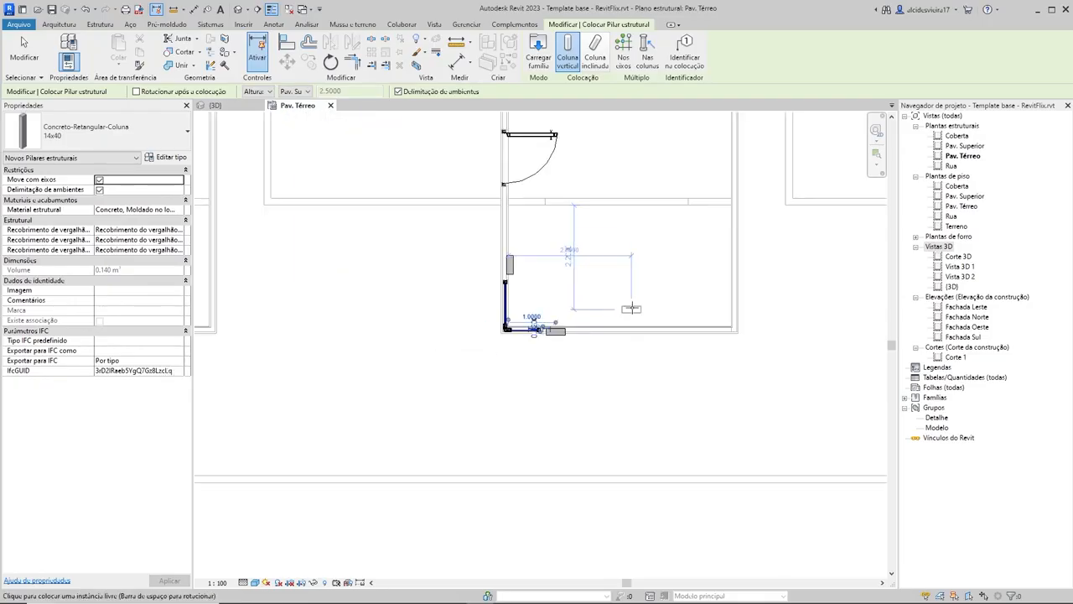
{"action": "middle_click_drag", "start_coordinate": [630, 307], "coordinate": [534, 366]}
{"action": "scroll", "coordinate": [644, 377], "scroll_direction": "up", "scroll_amount": 5}
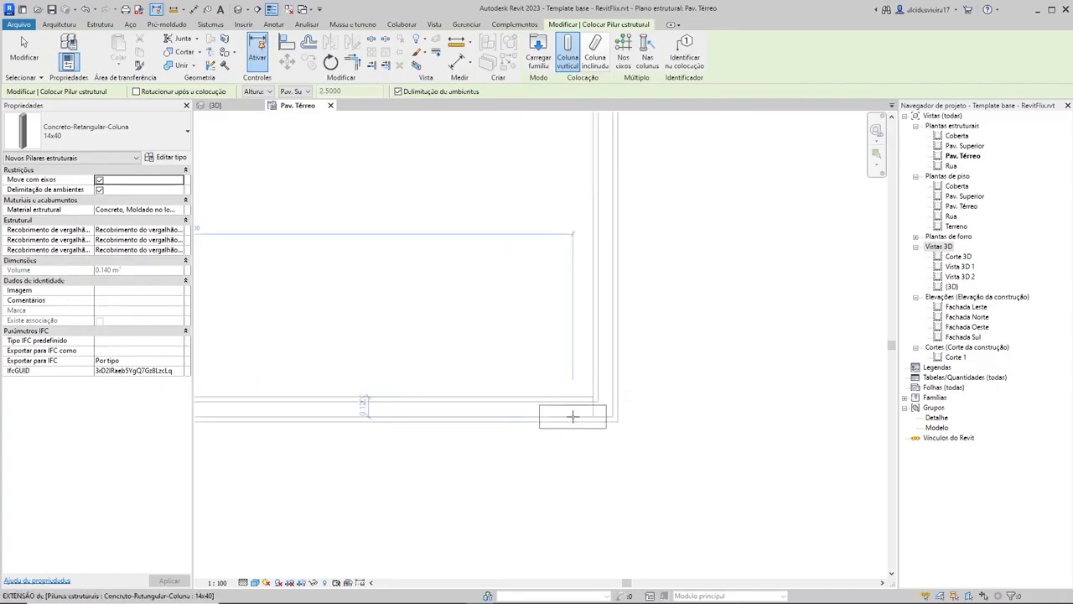
{"action": "scroll", "coordinate": [595, 423], "scroll_direction": "down", "scroll_amount": 4}
{"action": "scroll", "coordinate": [573, 213], "scroll_direction": "up", "scroll_amount": 5}
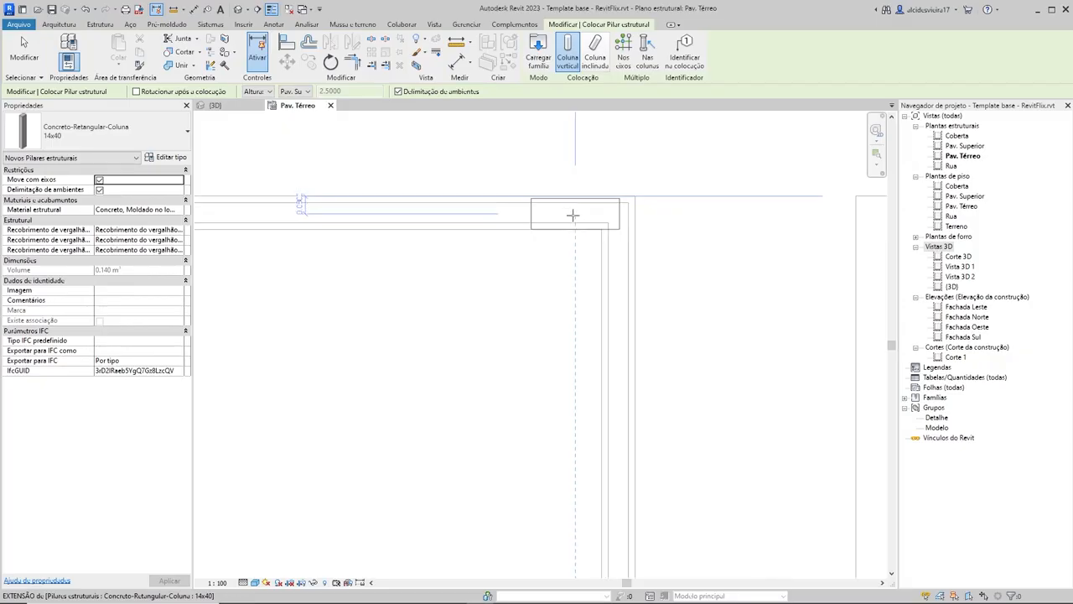
{"action": "scroll", "coordinate": [553, 282], "scroll_direction": "down", "scroll_amount": 5}
Step: Place a sideways 14x40 column in the middle house's upper-left corner, beside the upper door
{"action": "middle_click_drag", "start_coordinate": [607, 378], "coordinate": [622, 393]}
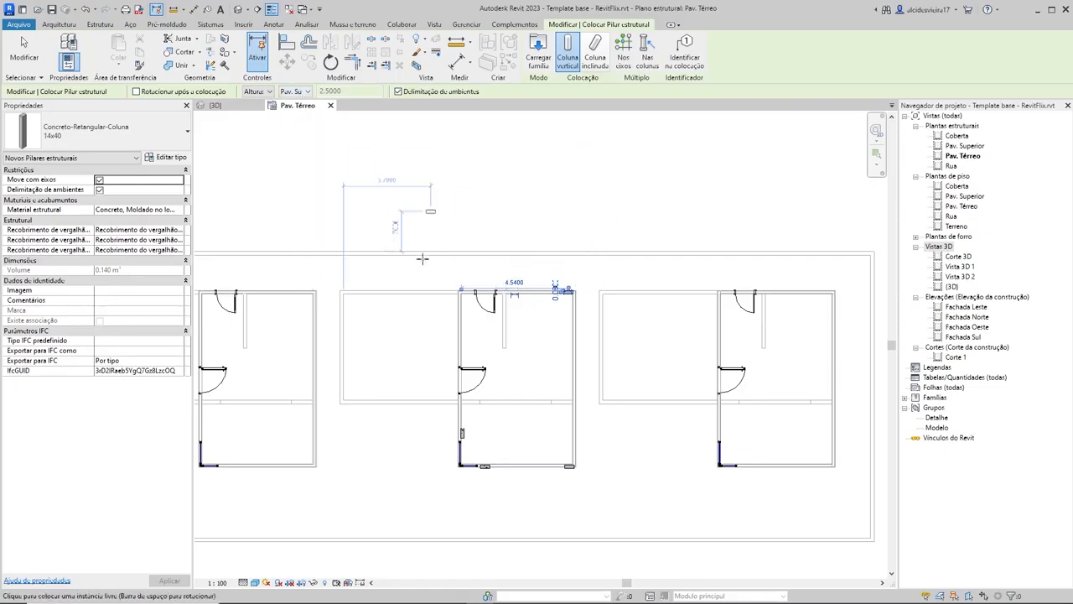
{"action": "scroll", "coordinate": [470, 292], "scroll_direction": "up", "scroll_amount": 5}
{"action": "scroll", "coordinate": [480, 291], "scroll_direction": "up", "scroll_amount": 2}
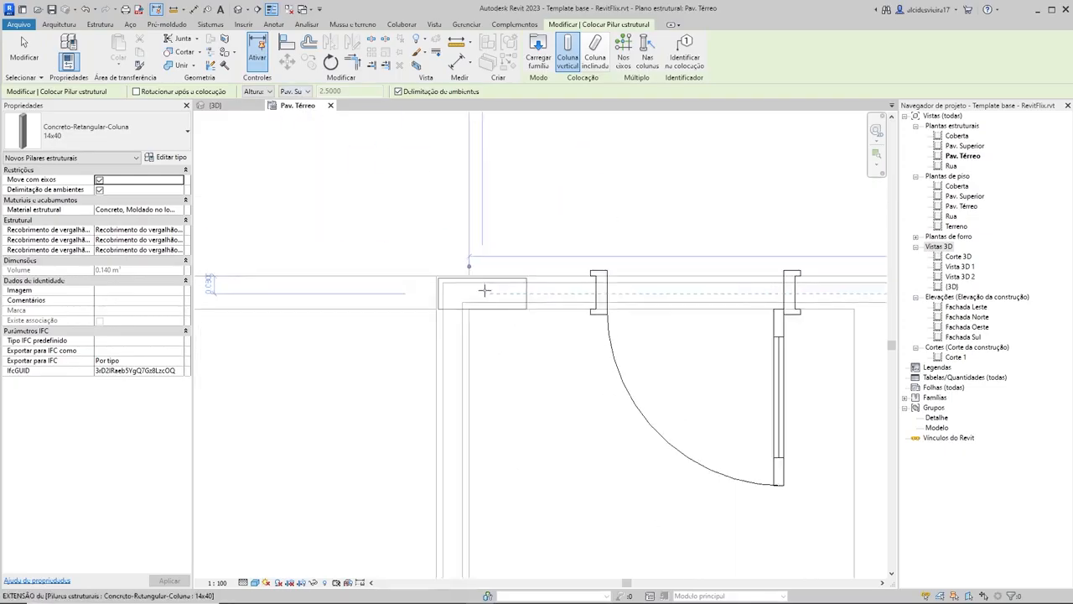
{"action": "left_click", "coordinate": [483, 267]}
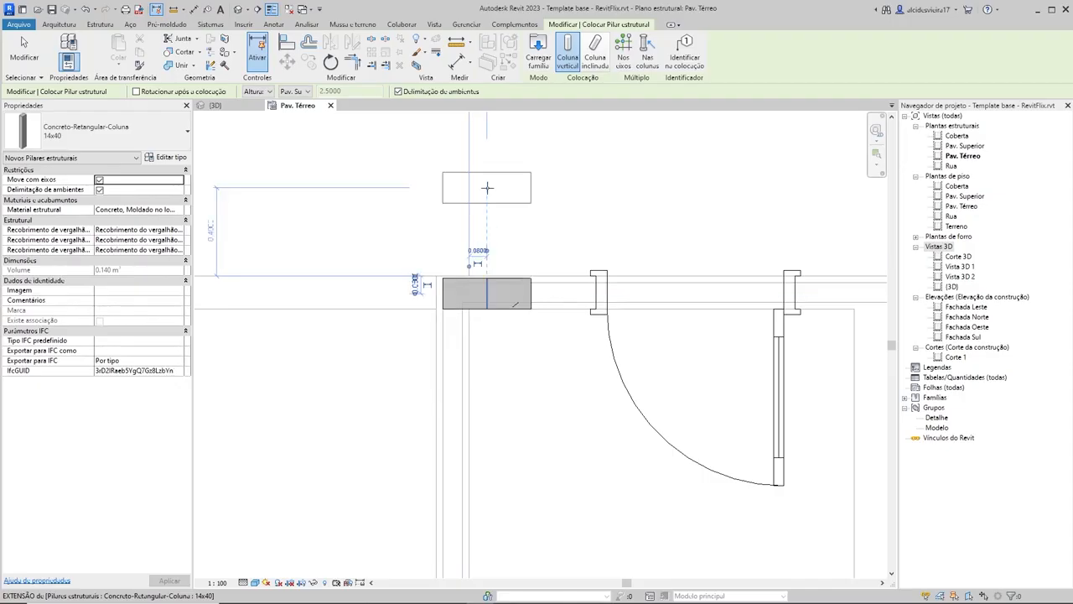
Step: Rotate the column upright and place a 14x40 in the middle house's right wall, in line with the horizontal interior wall
{"action": "scroll", "coordinate": [480, 202], "scroll_direction": "down", "scroll_amount": 3}
{"action": "scroll", "coordinate": [490, 189], "scroll_direction": "down", "scroll_amount": 2}
{"action": "middle_click_drag", "start_coordinate": [601, 285], "coordinate": [611, 333]}
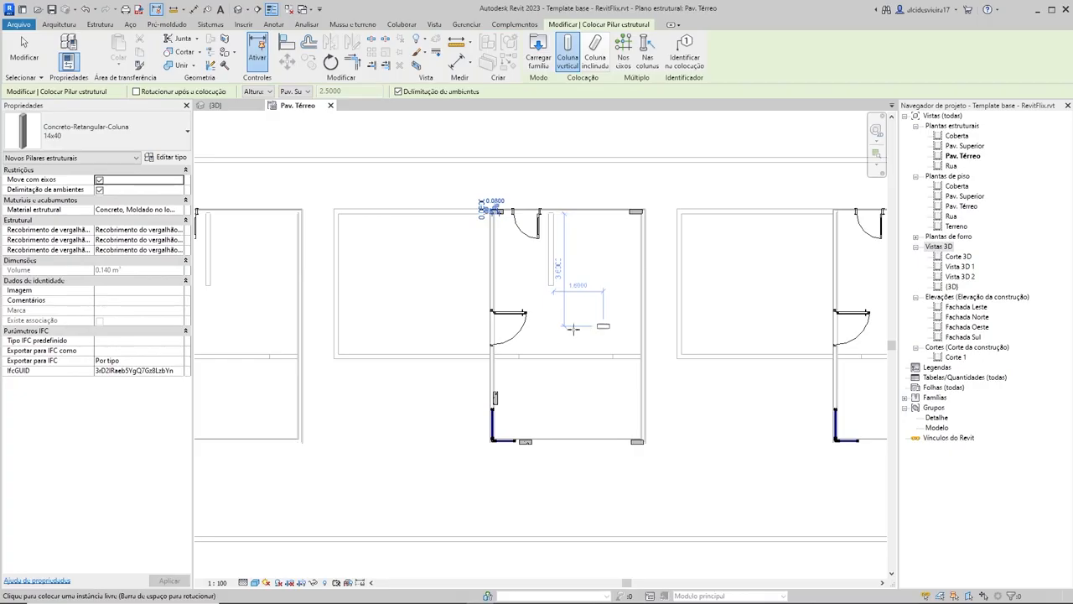
{"action": "scroll", "coordinate": [492, 356], "scroll_direction": "up", "scroll_amount": 5}
{"action": "scroll", "coordinate": [607, 331], "scroll_direction": "down", "scroll_amount": 3}
{"action": "middle_click_drag", "start_coordinate": [615, 332], "coordinate": [697, 399]}
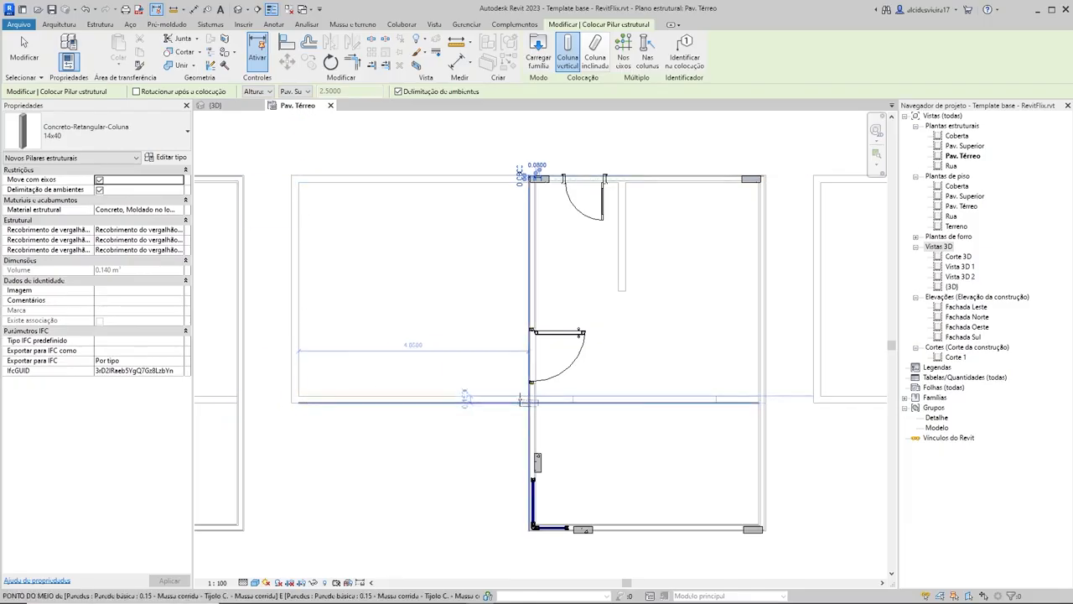
{"action": "scroll", "coordinate": [528, 402], "scroll_direction": "up", "scroll_amount": 3}
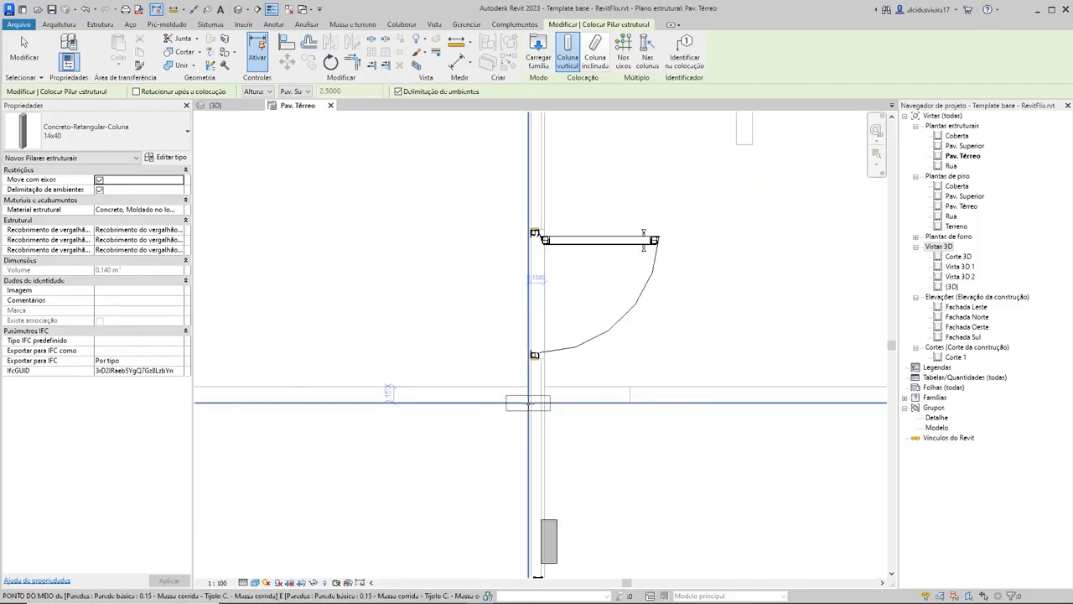
{"action": "scroll", "coordinate": [528, 402], "scroll_direction": "down", "scroll_amount": 3}
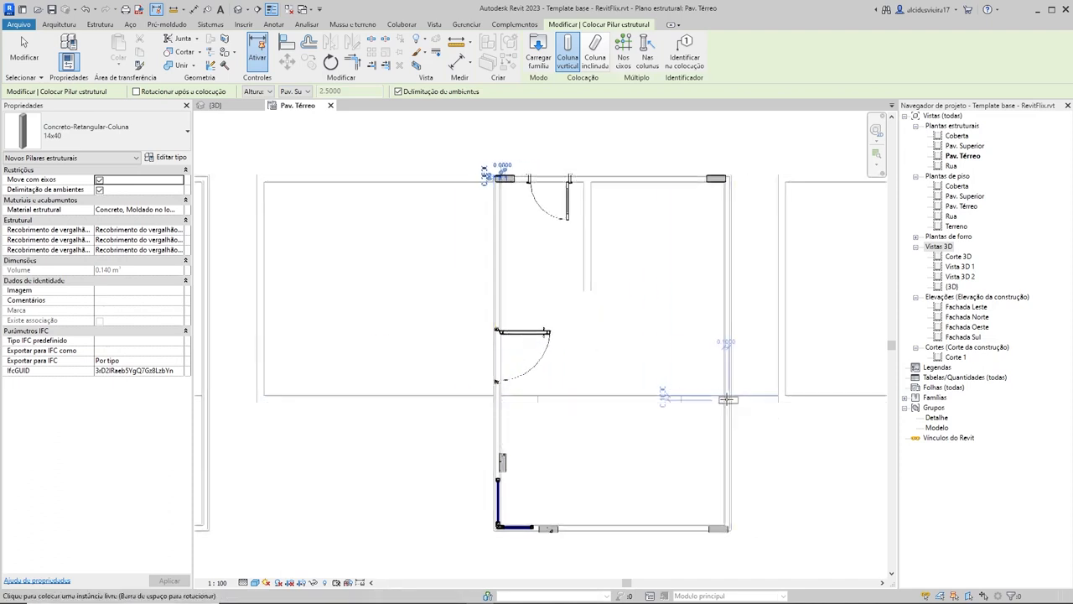
{"action": "scroll", "coordinate": [727, 399], "scroll_direction": "up", "scroll_amount": 2}
{"action": "scroll", "coordinate": [730, 400], "scroll_direction": "up", "scroll_amount": 2}
{"action": "key", "text": "space"}
{"action": "scroll", "coordinate": [711, 401], "scroll_direction": "up", "scroll_amount": 3}
{"action": "scroll", "coordinate": [714, 399], "scroll_direction": "up", "scroll_amount": 1}
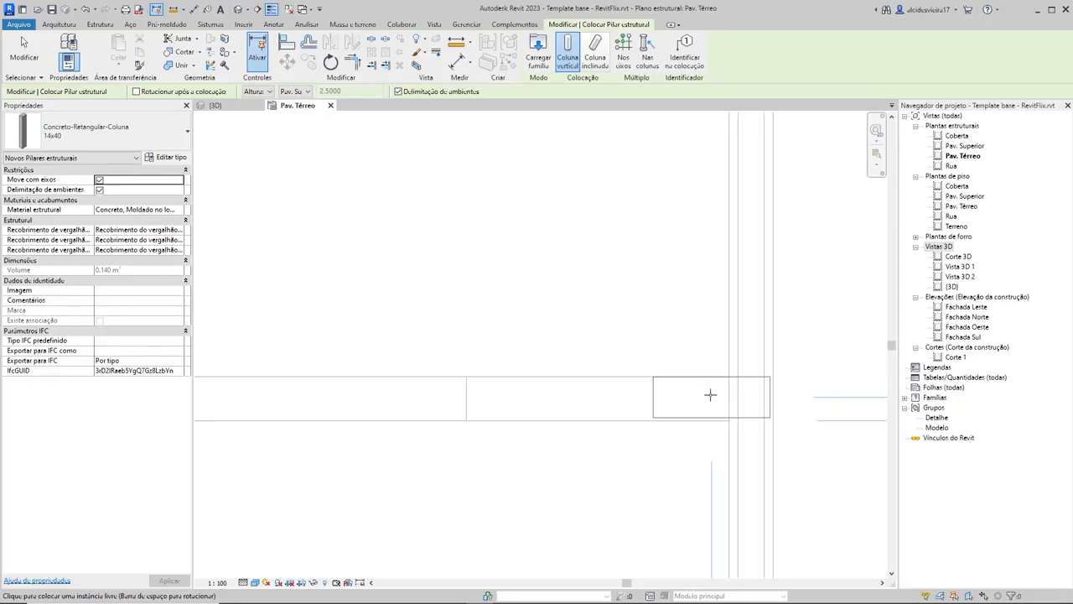
{"action": "scroll", "coordinate": [696, 382], "scroll_direction": "down", "scroll_amount": 5}
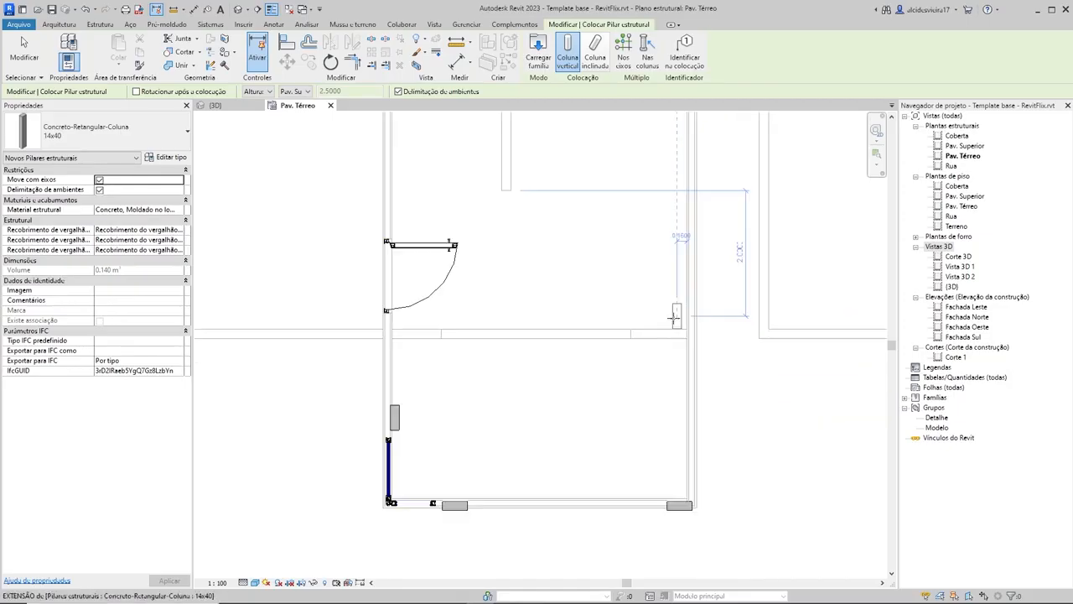
{"action": "scroll", "coordinate": [690, 378], "scroll_direction": "up", "scroll_amount": 2}
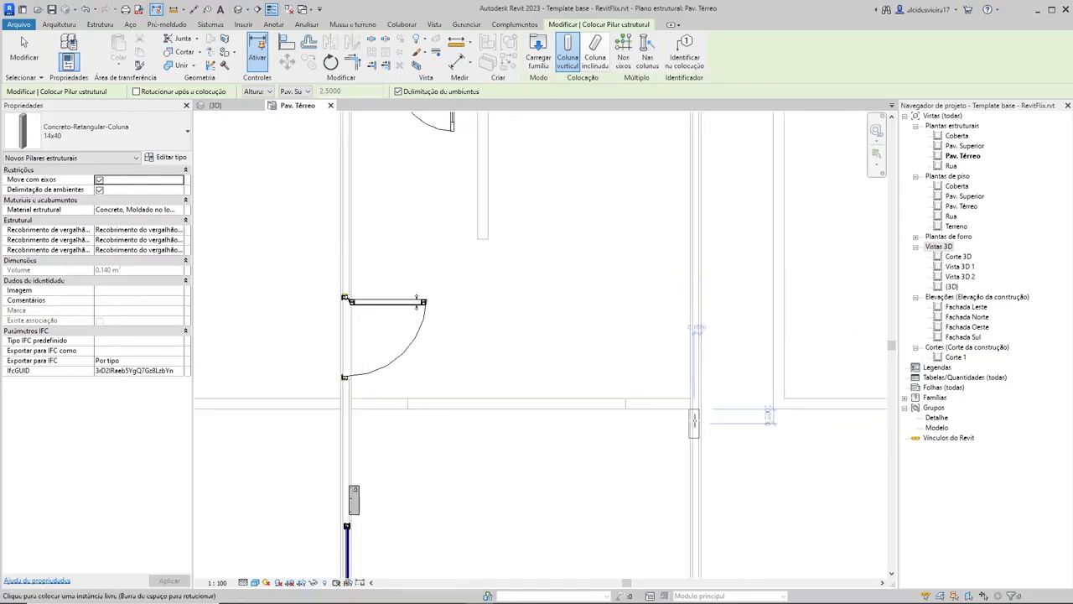
{"action": "scroll", "coordinate": [701, 405], "scroll_direction": "up", "scroll_amount": 3}
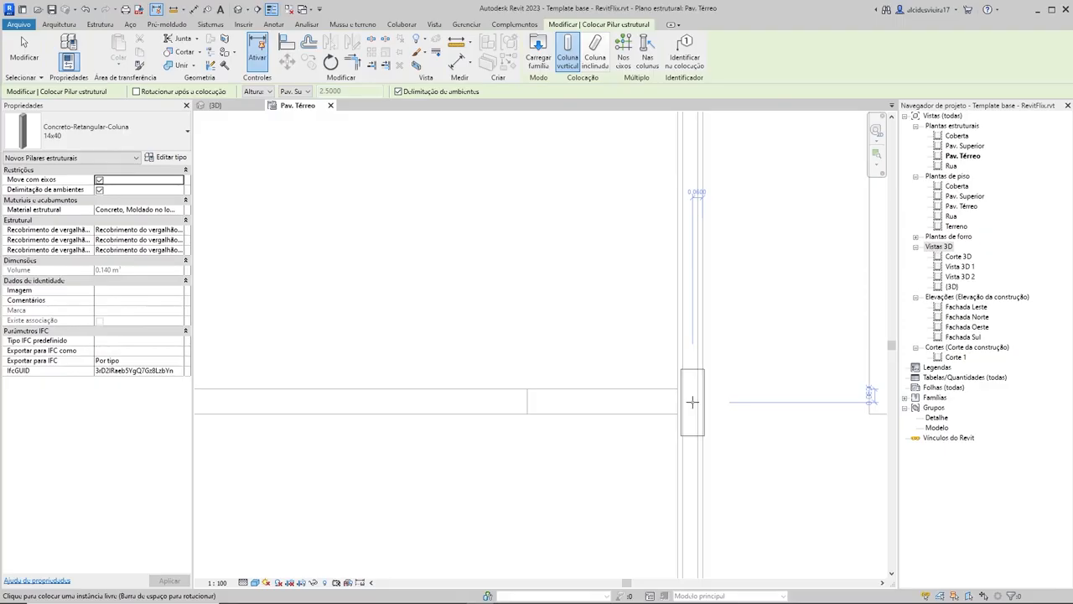
Step: Place an upright 14x40 column in the left wall where the horizontal wall meets it below the side door, and end column placement
{"action": "scroll", "coordinate": [596, 359], "scroll_direction": "down", "scroll_amount": 3}
{"action": "middle_click_drag", "start_coordinate": [541, 382], "coordinate": [791, 371]}
{"action": "scroll", "coordinate": [535, 368], "scroll_direction": "up", "scroll_amount": 3}
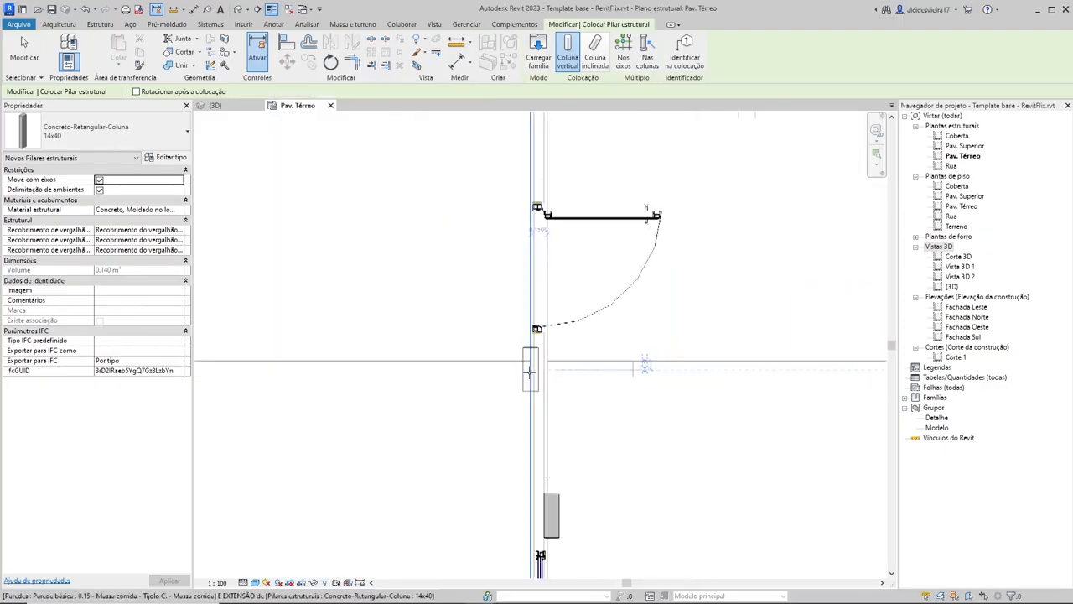
{"action": "left_click", "coordinate": [524, 363]}
{"action": "scroll", "coordinate": [586, 360], "scroll_direction": "down", "scroll_amount": 5}
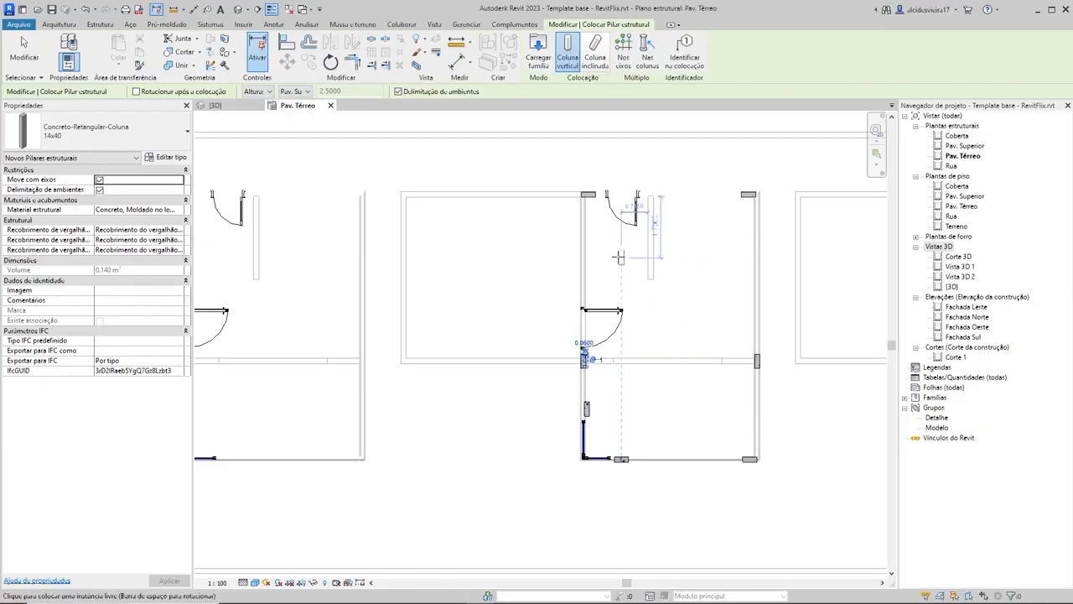
{"action": "key", "text": "Escape"}
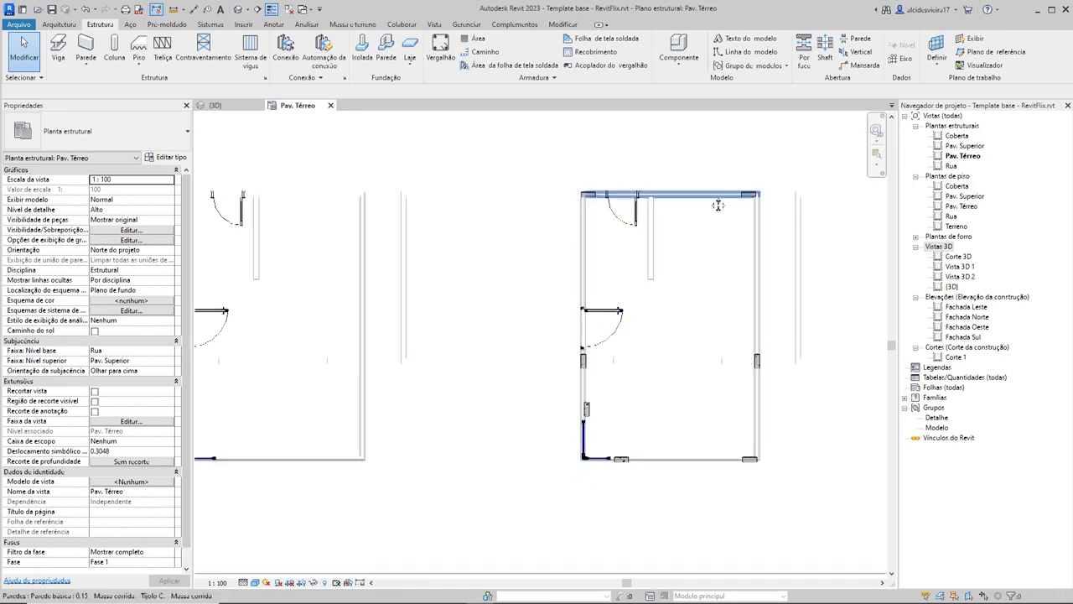
Step: Examine how the columns at the middle house's two upper corners sit within the wall thickness
{"action": "scroll", "coordinate": [680, 255], "scroll_direction": "up", "scroll_amount": 3}
{"action": "scroll", "coordinate": [680, 255], "scroll_direction": "up", "scroll_amount": 3}
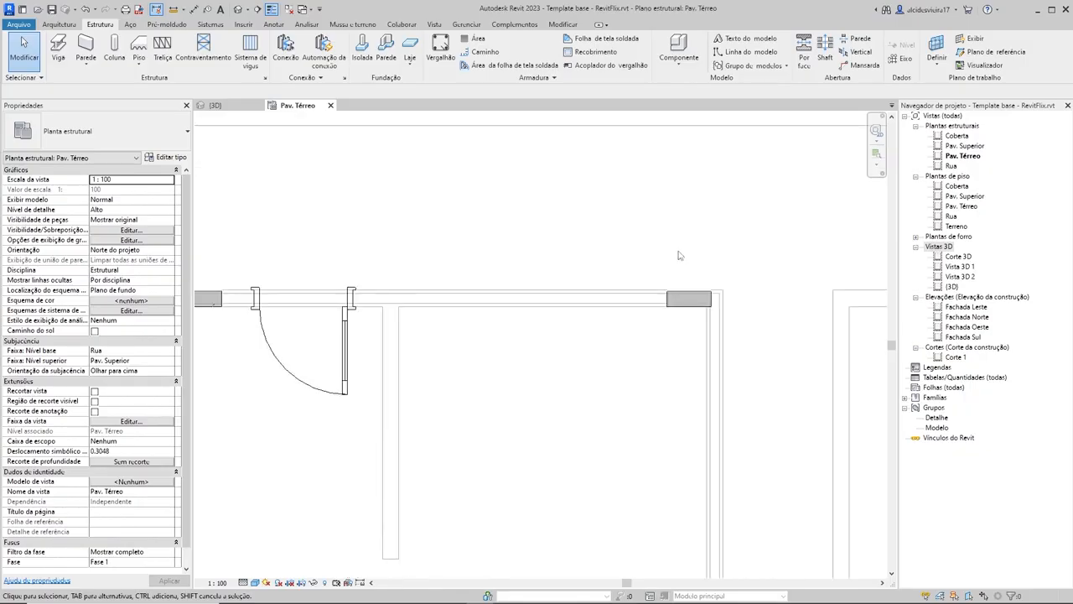
{"action": "scroll", "coordinate": [532, 354], "scroll_direction": "down", "scroll_amount": 1}
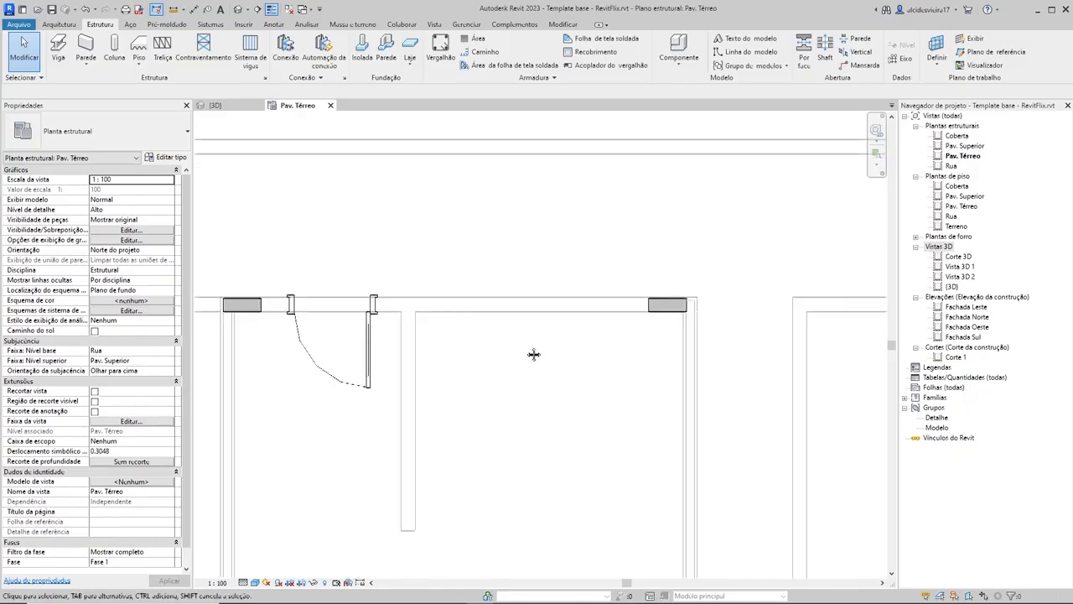
{"action": "middle_click_drag", "start_coordinate": [531, 355], "coordinate": [654, 319]}
{"action": "scroll", "coordinate": [534, 382], "scroll_direction": "down", "scroll_amount": 1}
{"action": "middle_click_drag", "start_coordinate": [481, 410], "coordinate": [536, 389]}
{"action": "scroll", "coordinate": [459, 196], "scroll_direction": "up", "scroll_amount": 3}
{"action": "scroll", "coordinate": [442, 263], "scroll_direction": "up", "scroll_amount": 2}
Step: Align the centre of the middle house's upper-left corner column with the upper wall's centreline
{"action": "key", "text": "a"}
{"action": "key", "text": "l"}
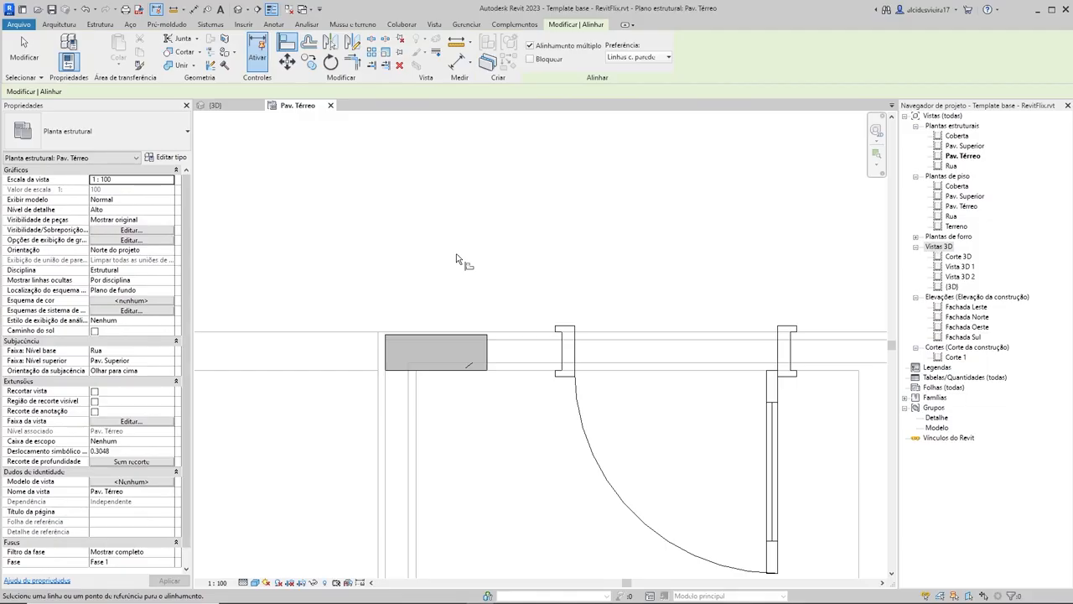
{"action": "scroll", "coordinate": [461, 365], "scroll_direction": "up", "scroll_amount": 3}
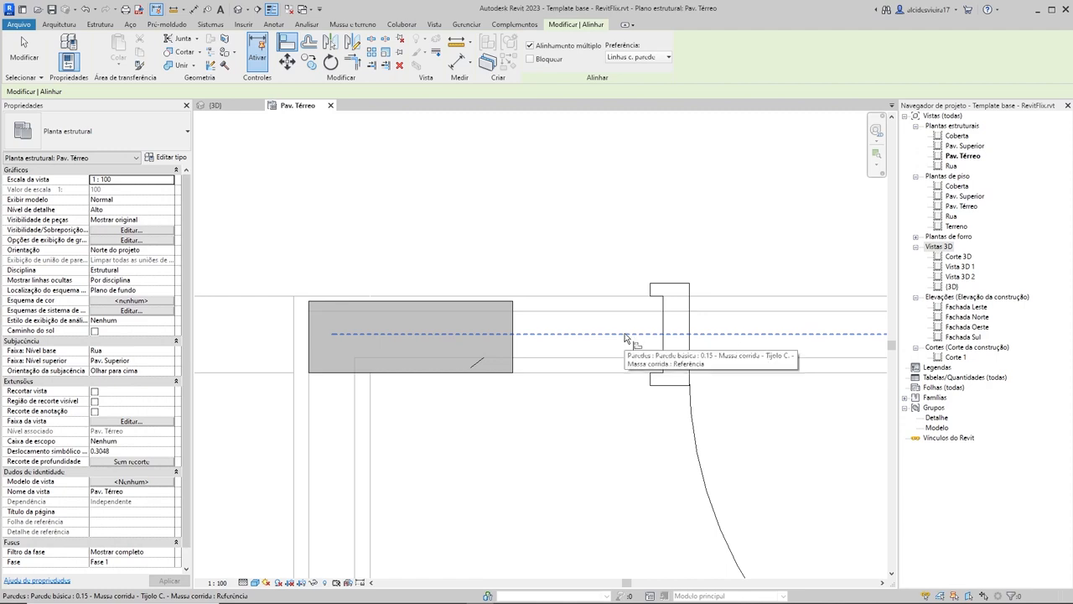
{"action": "scroll", "coordinate": [577, 222], "scroll_direction": "down", "scroll_amount": 2}
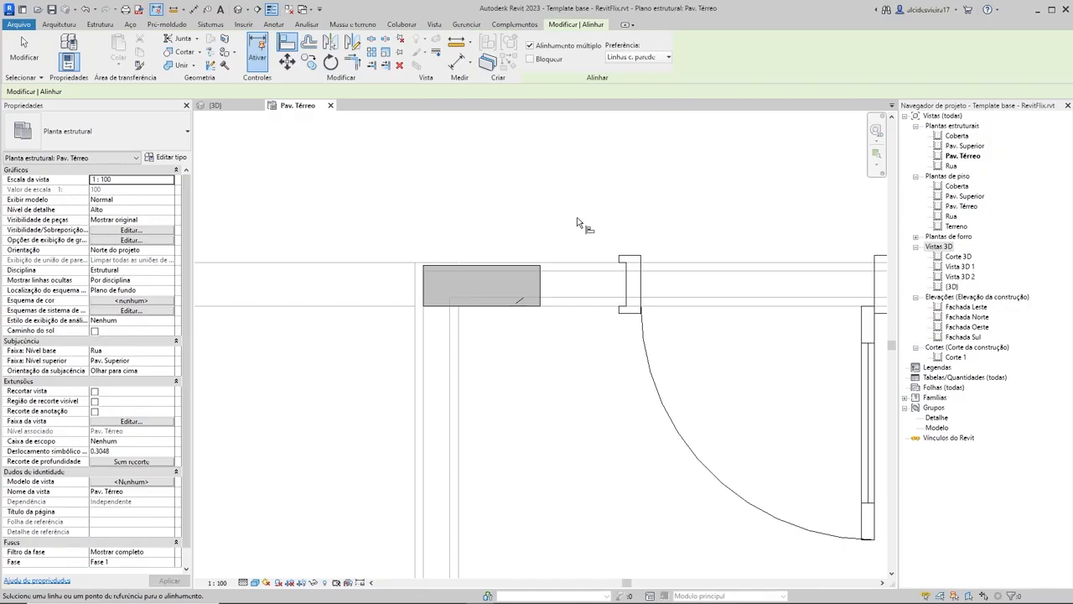
{"action": "scroll", "coordinate": [574, 208], "scroll_direction": "down", "scroll_amount": 3}
{"action": "middle_click_drag", "start_coordinate": [574, 215], "coordinate": [579, 268]}
{"action": "scroll", "coordinate": [582, 240], "scroll_direction": "up", "scroll_amount": 3}
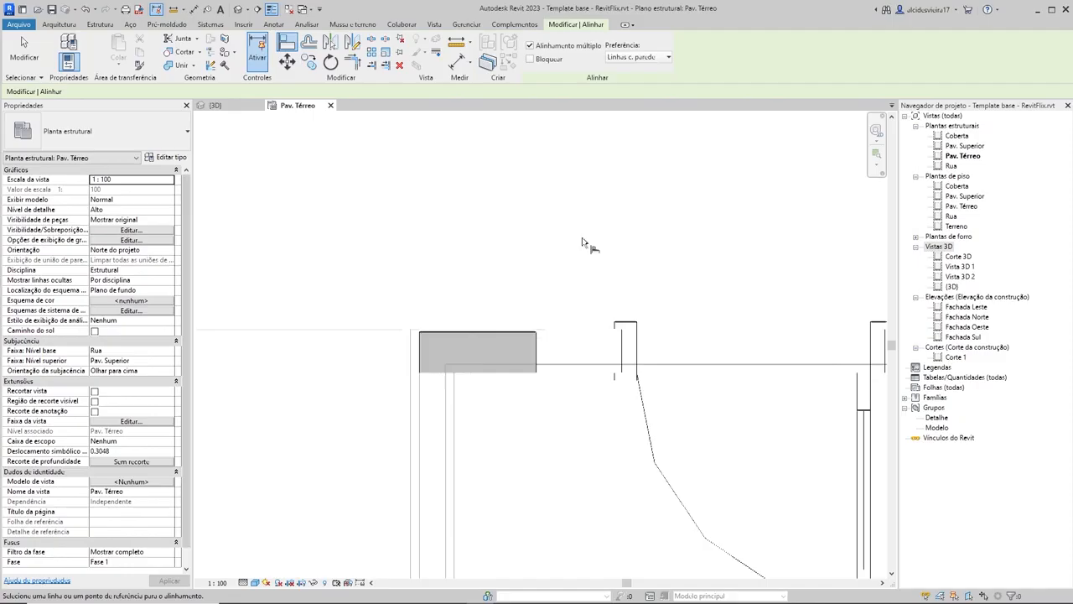
{"action": "left_click", "coordinate": [590, 355]}
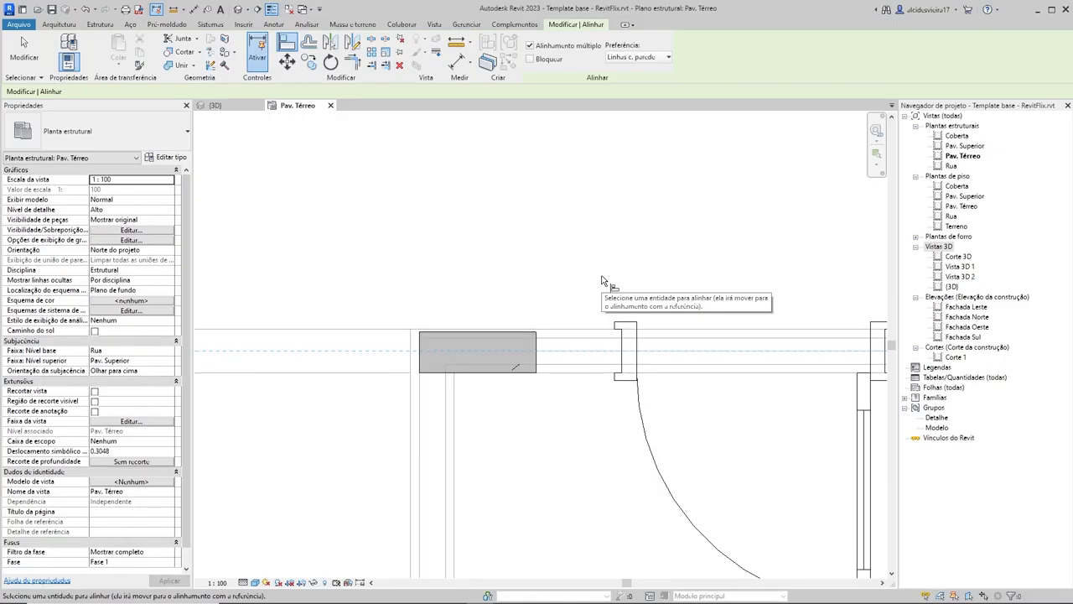
{"action": "scroll", "coordinate": [502, 352], "scroll_direction": "up", "scroll_amount": 3}
{"action": "left_click", "coordinate": [503, 352]}
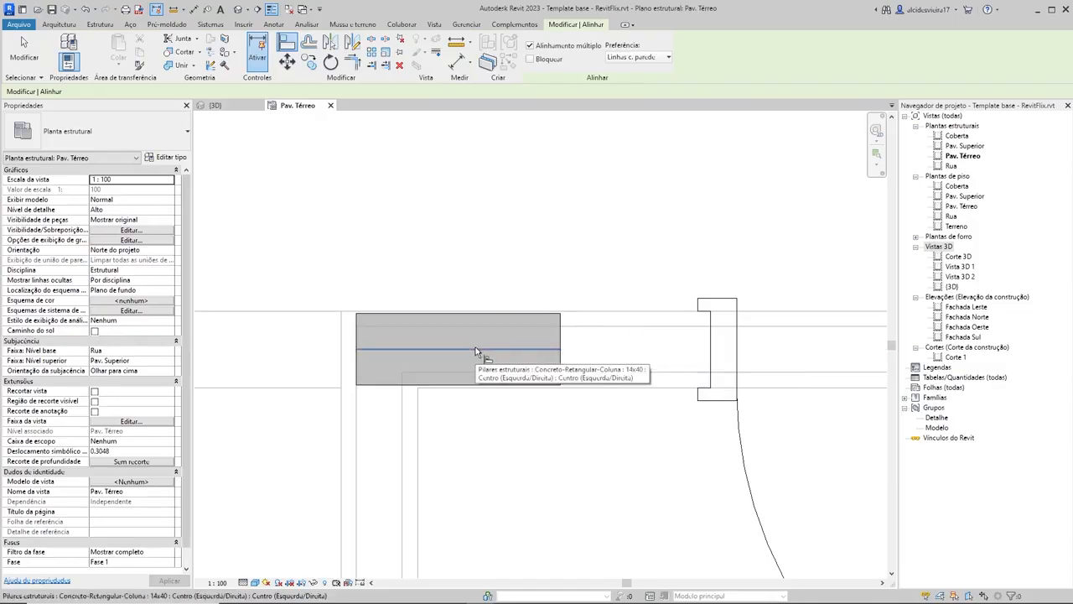
Step: Complete the centreline alignment of the middle house's upper-left corner column with the upper wall and release the alignment reference
{"action": "left_click", "coordinate": [497, 350]}
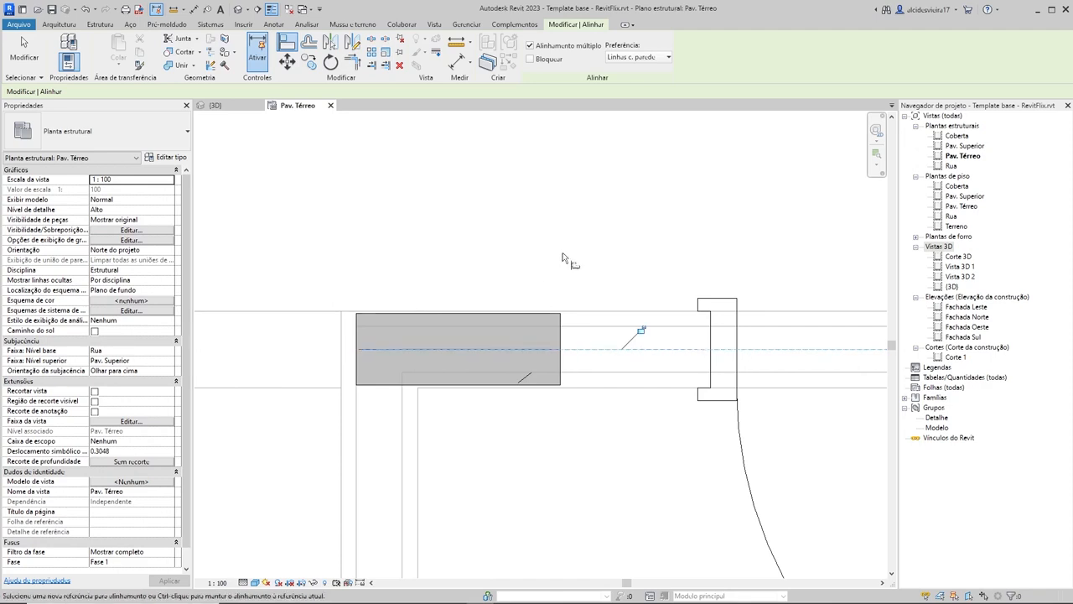
{"action": "scroll", "coordinate": [615, 249], "scroll_direction": "down", "scroll_amount": 4}
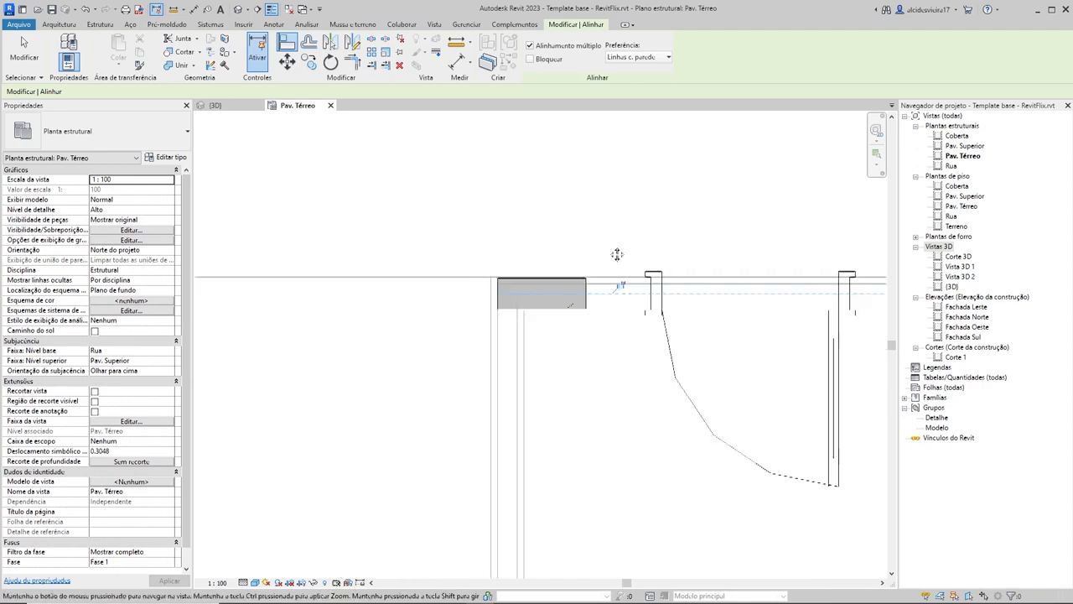
{"action": "key", "text": "Escape"}
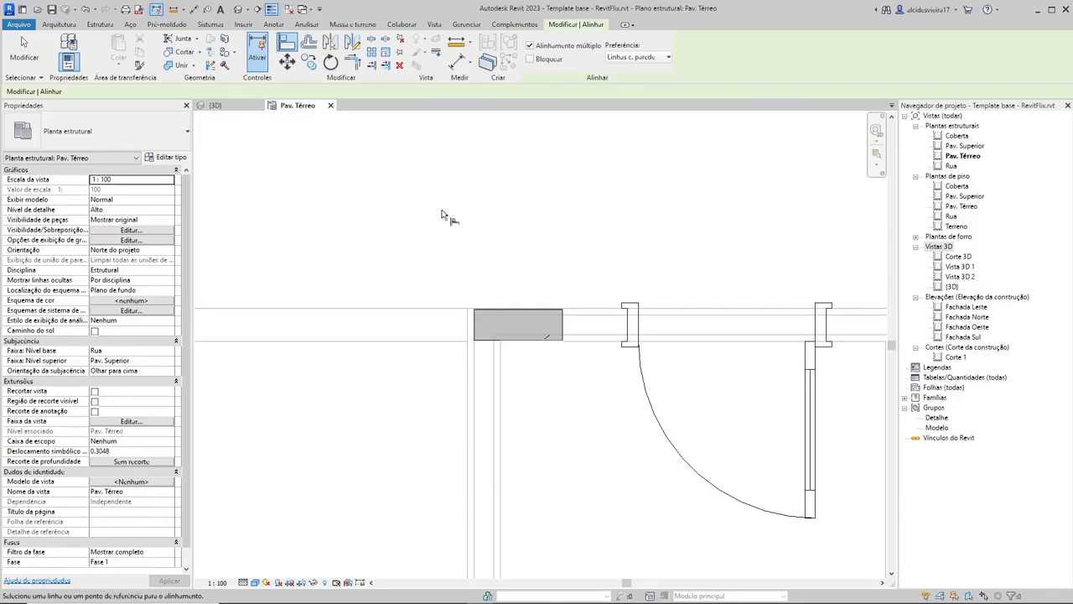
Step: Align the centre of the middle house's upper-right corner column with the upper wall's centreline
{"action": "scroll", "coordinate": [442, 215], "scroll_direction": "down", "scroll_amount": 1}
{"action": "middle_click_drag", "start_coordinate": [554, 391], "coordinate": [445, 311]}
{"action": "scroll", "coordinate": [573, 336], "scroll_direction": "down", "scroll_amount": 2}
{"action": "middle_click_drag", "start_coordinate": [586, 412], "coordinate": [433, 300]}
{"action": "middle_click_drag", "start_coordinate": [665, 130], "coordinate": [629, 208]}
{"action": "scroll", "coordinate": [629, 209], "scroll_direction": "up", "scroll_amount": 2}
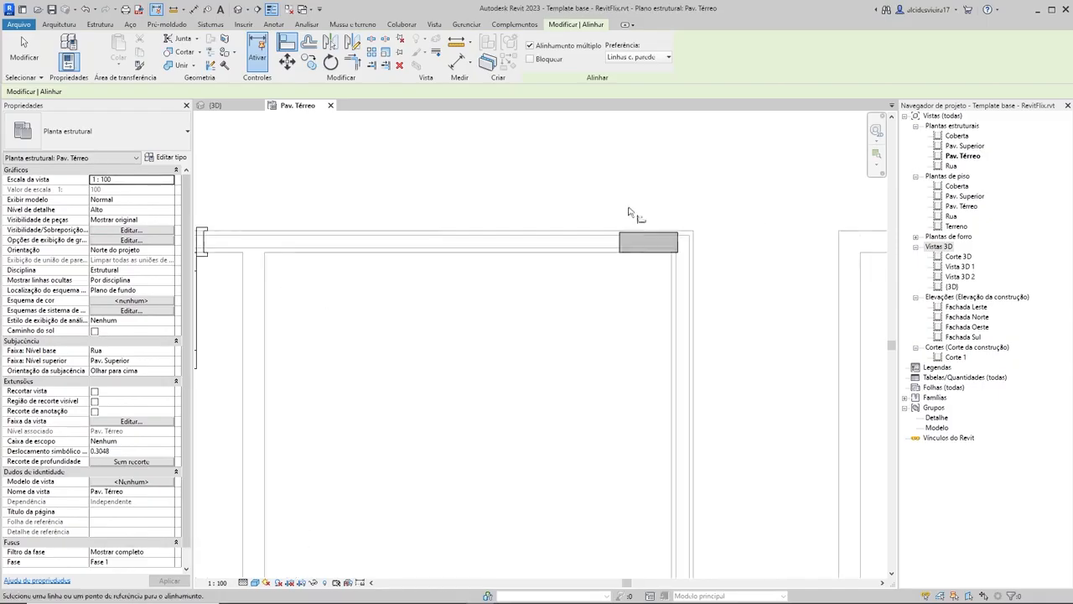
{"action": "scroll", "coordinate": [627, 219], "scroll_direction": "up", "scroll_amount": 2}
{"action": "left_click", "coordinate": [655, 264]}
{"action": "key", "text": "Escape"}
Step: Align the centre of the right-wall column at the horizontal interior wall with the right wall's centreline
{"action": "scroll", "coordinate": [563, 314], "scroll_direction": "down", "scroll_amount": 1}
{"action": "scroll", "coordinate": [563, 313], "scroll_direction": "down", "scroll_amount": 2}
{"action": "middle_click_drag", "start_coordinate": [564, 314], "coordinate": [871, 314]}
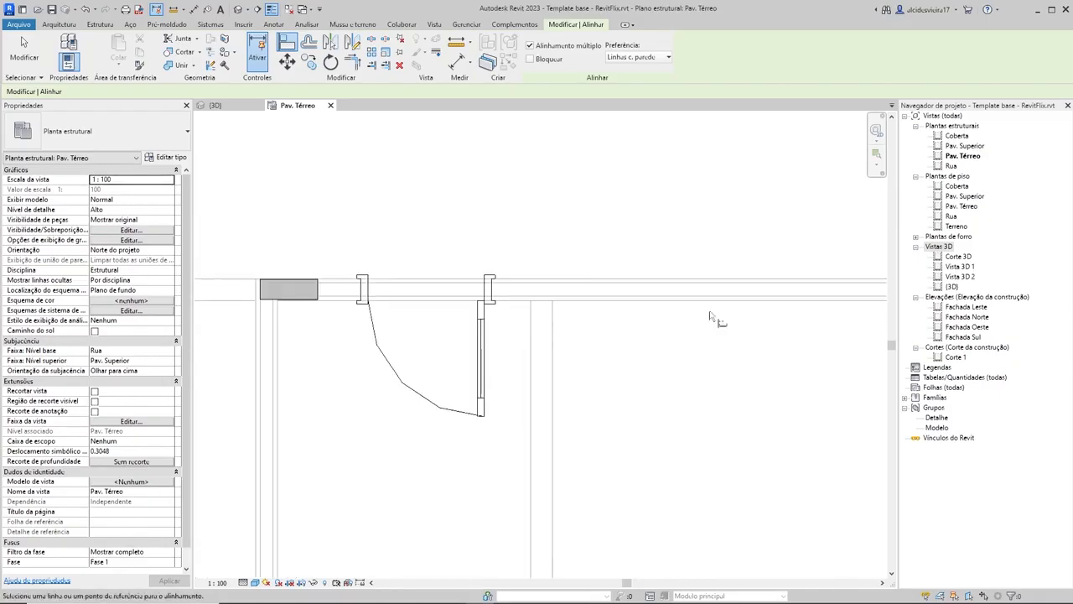
{"action": "scroll", "coordinate": [243, 286], "scroll_direction": "up", "scroll_amount": 3}
{"action": "scroll", "coordinate": [406, 305], "scroll_direction": "down", "scroll_amount": 5}
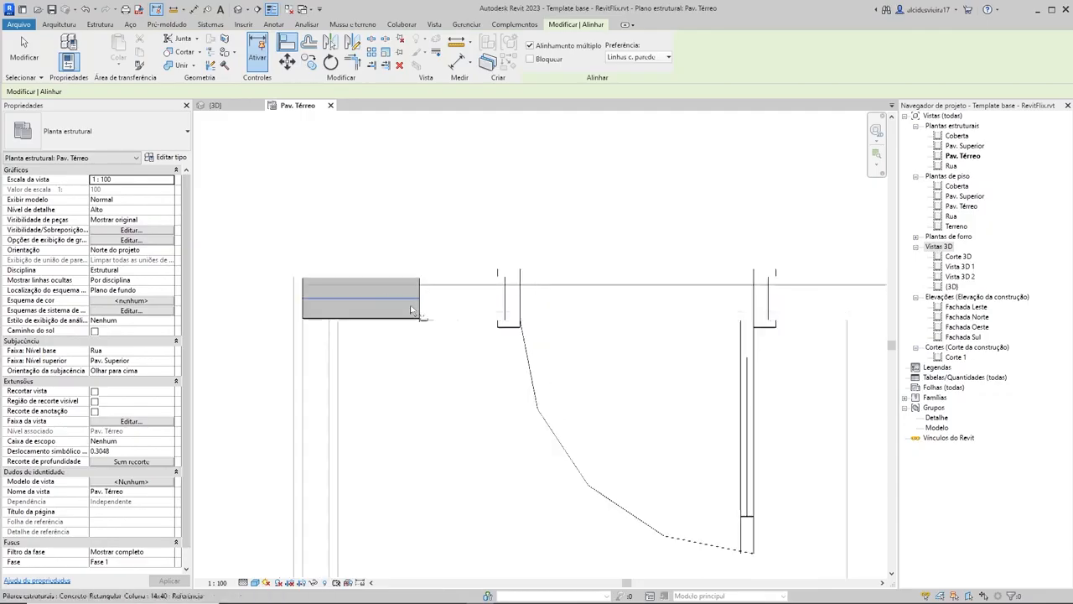
{"action": "middle_click_drag", "start_coordinate": [692, 302], "coordinate": [508, 270]}
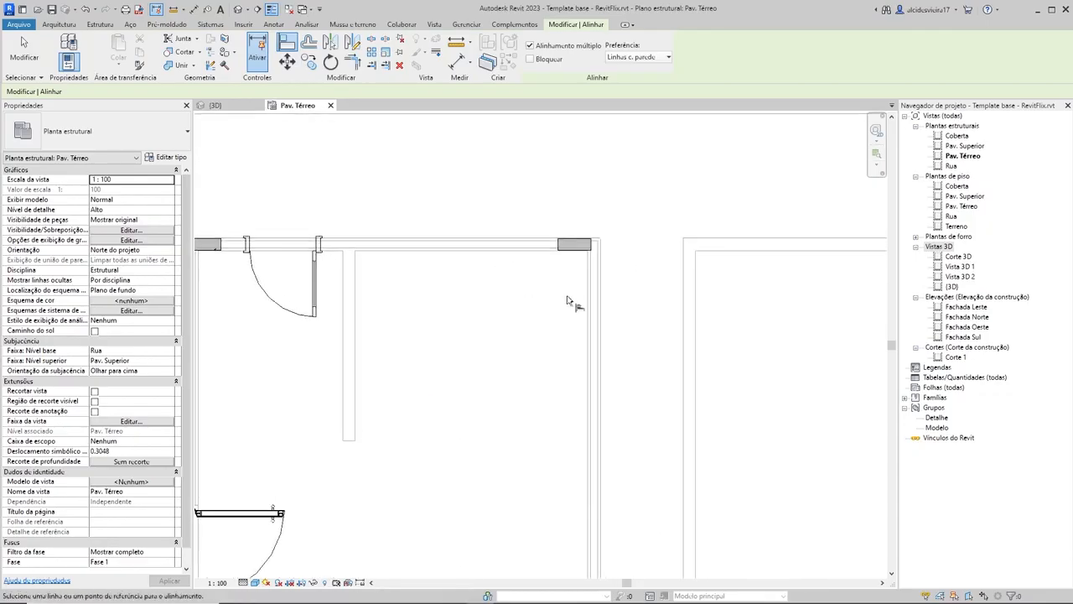
{"action": "scroll", "coordinate": [628, 331], "scroll_direction": "up", "scroll_amount": 6}
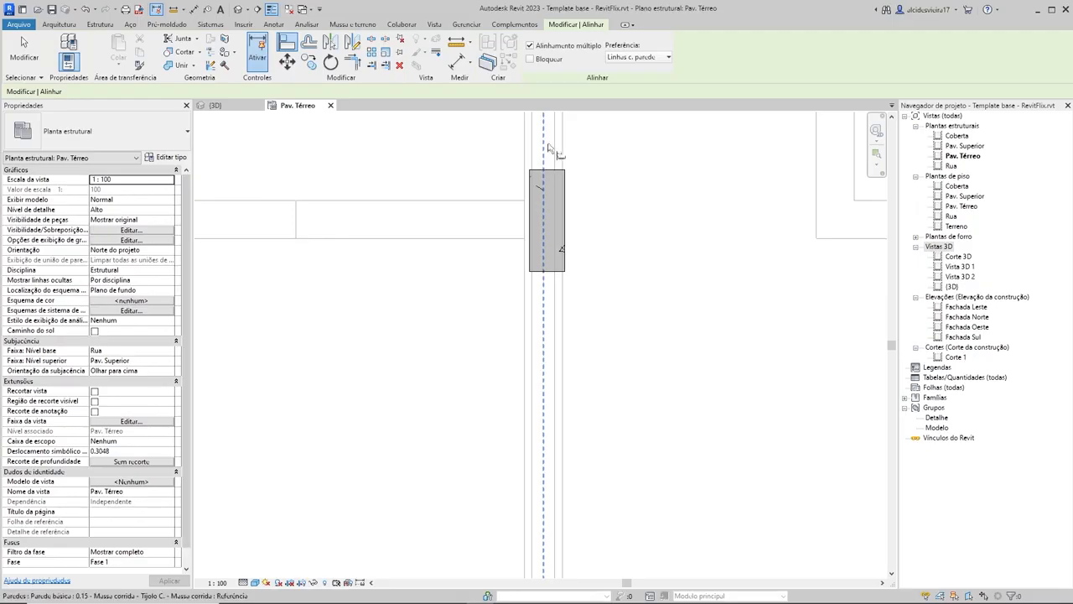
{"action": "middle_click_drag", "start_coordinate": [550, 149], "coordinate": [662, 352]}
{"action": "scroll", "coordinate": [637, 313], "scroll_direction": "up", "scroll_amount": 2}
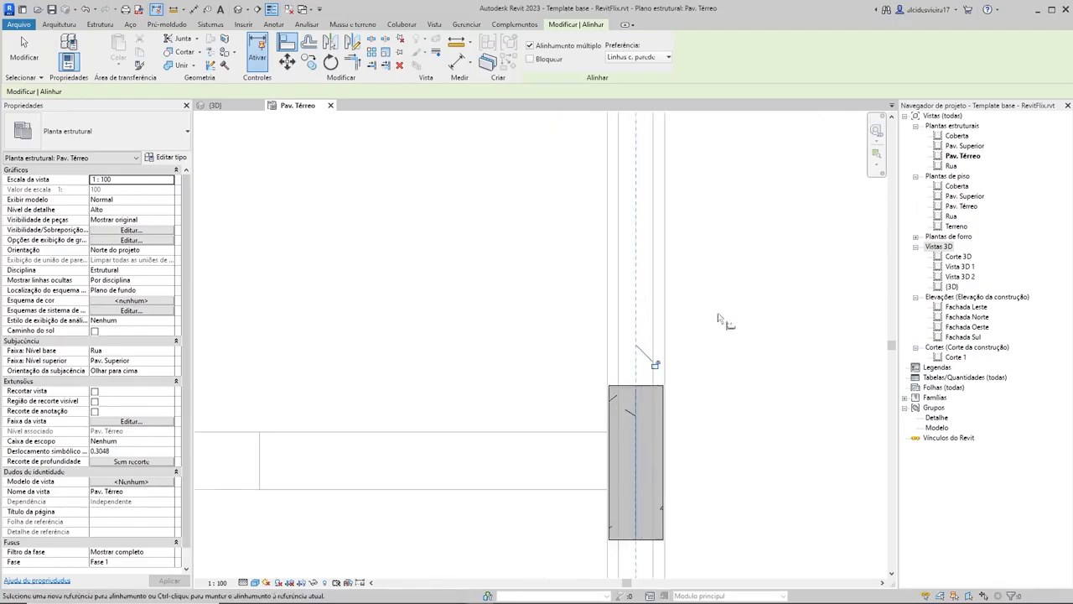
Step: Align the centre of the middle house's lower-right corner column with the lower wall's centreline
{"action": "scroll", "coordinate": [680, 457], "scroll_direction": "down", "scroll_amount": 2}
{"action": "scroll", "coordinate": [680, 457], "scroll_direction": "down", "scroll_amount": 3}
{"action": "middle_click_drag", "start_coordinate": [680, 457], "coordinate": [685, 281]}
{"action": "middle_click_drag", "start_coordinate": [668, 434], "coordinate": [673, 388]}
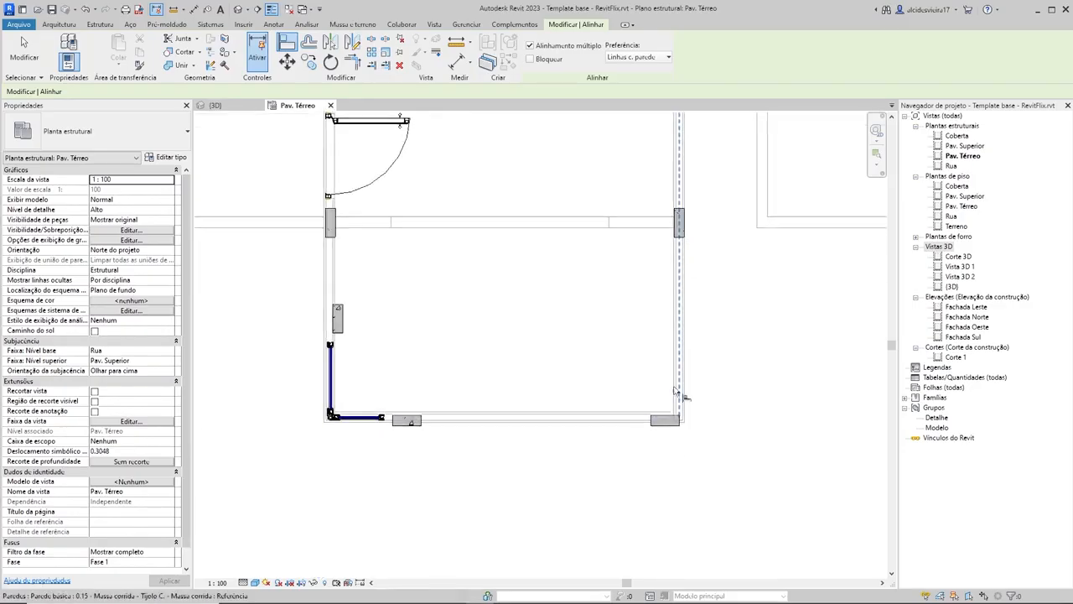
{"action": "scroll", "coordinate": [653, 422], "scroll_direction": "up", "scroll_amount": 5}
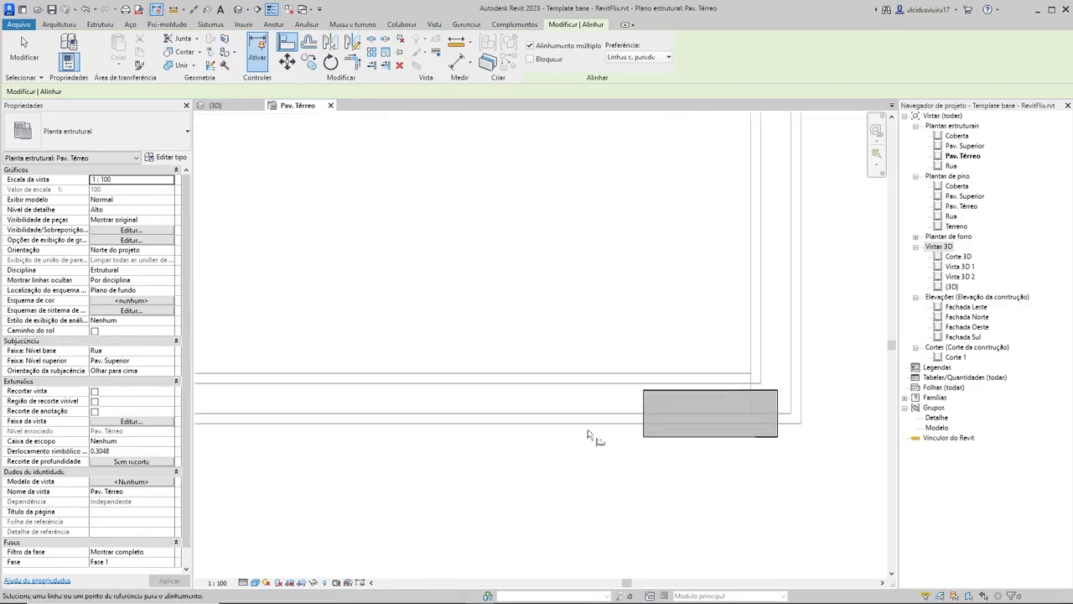
{"action": "left_click", "coordinate": [711, 415]}
Step: Align the centre of the lower-wall column beside the corner window with the lower wall's centreline
{"action": "scroll", "coordinate": [586, 335], "scroll_direction": "down", "scroll_amount": 3}
{"action": "scroll", "coordinate": [717, 392], "scroll_direction": "down", "scroll_amount": 2}
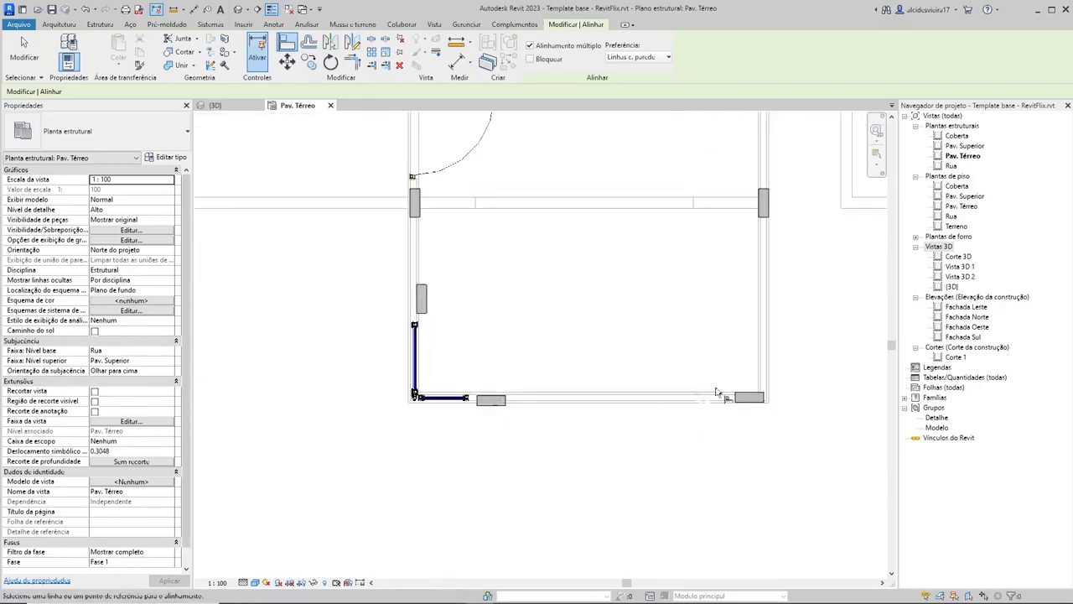
{"action": "scroll", "coordinate": [515, 396], "scroll_direction": "up", "scroll_amount": 4}
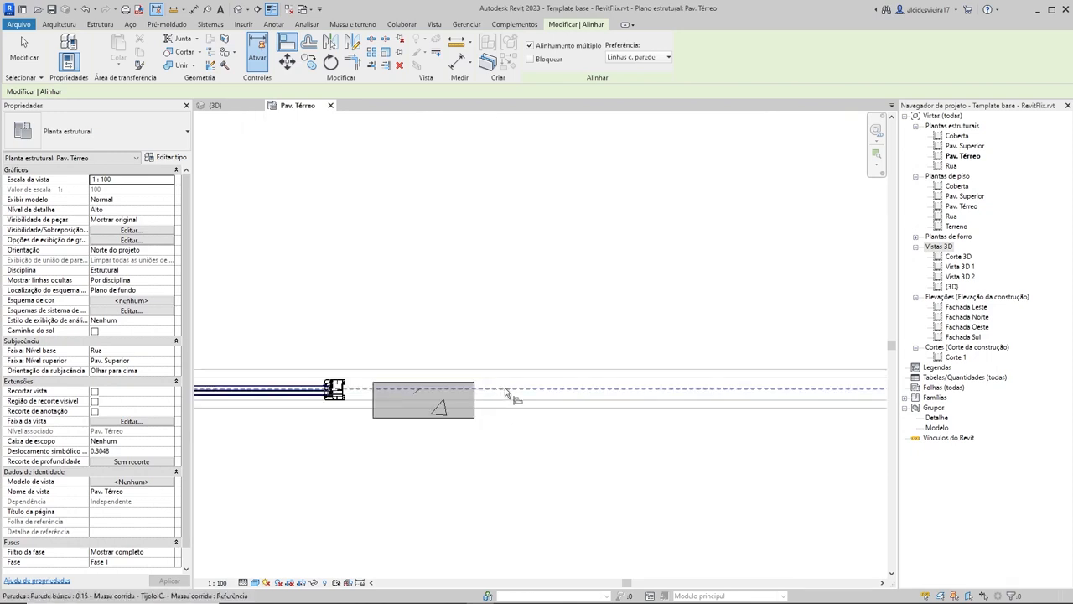
{"action": "left_click", "coordinate": [417, 403]}
Step: Align the centre of the left-wall column just above the corner window with the left wall's centreline
{"action": "scroll", "coordinate": [382, 305], "scroll_direction": "down", "scroll_amount": 2}
{"action": "middle_click_drag", "start_coordinate": [362, 276], "coordinate": [593, 414]}
{"action": "scroll", "coordinate": [506, 281], "scroll_direction": "up", "scroll_amount": 2}
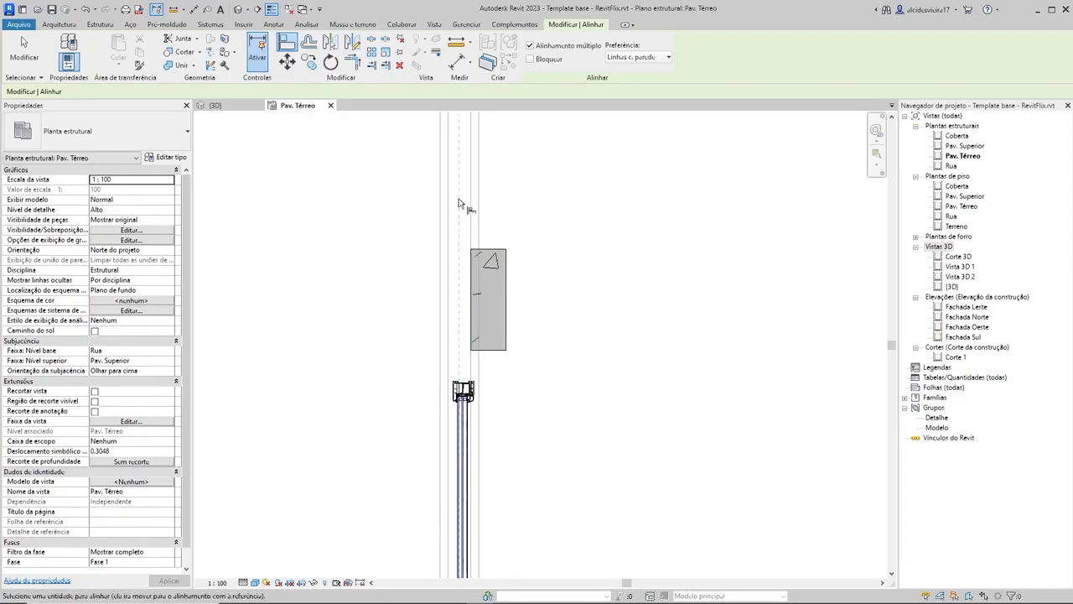
{"action": "left_click", "coordinate": [488, 286]}
Step: Align the centre of the left-wall column below the side door with the left wall's centreline
{"action": "scroll", "coordinate": [608, 339], "scroll_direction": "down", "scroll_amount": 3}
{"action": "middle_click_drag", "start_coordinate": [611, 345], "coordinate": [607, 382]}
{"action": "scroll", "coordinate": [542, 230], "scroll_direction": "up", "scroll_amount": 2}
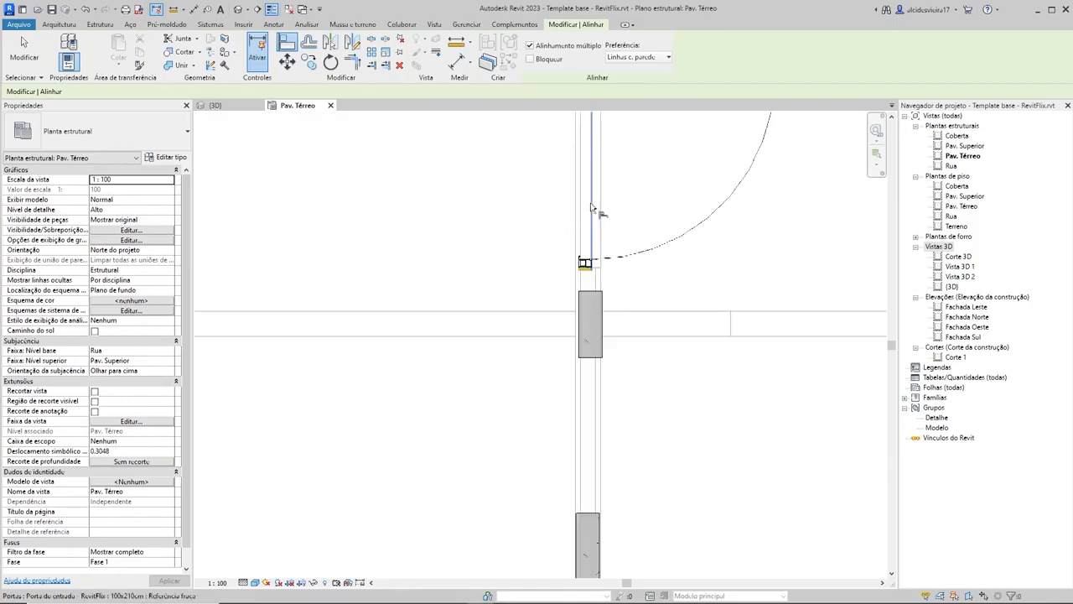
{"action": "left_click", "coordinate": [588, 398]}
{"action": "left_click", "coordinate": [588, 327]}
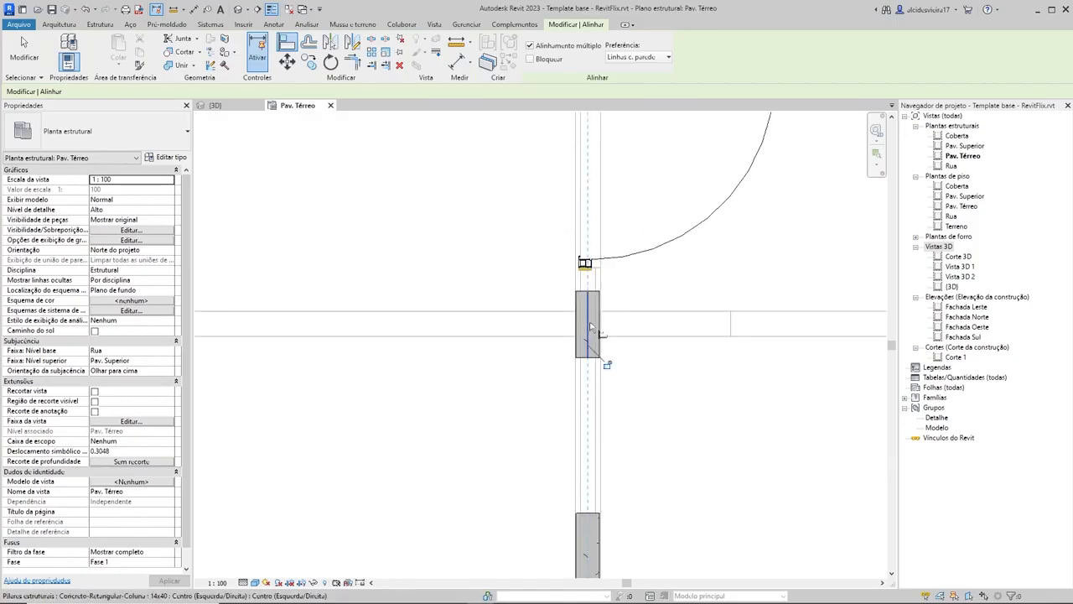
{"action": "scroll", "coordinate": [613, 339], "scroll_direction": "up", "scroll_amount": 3}
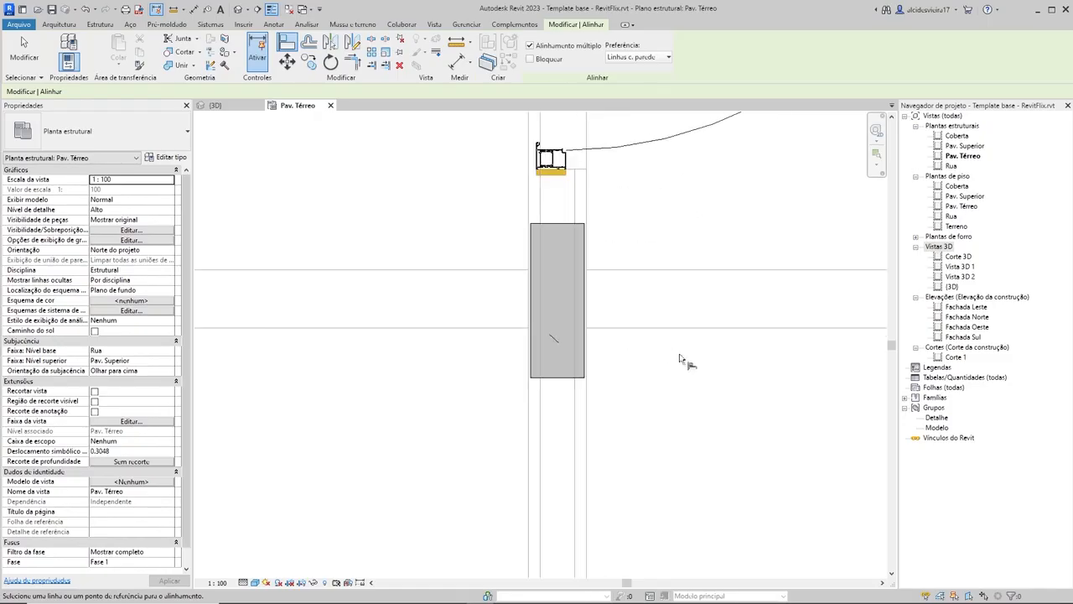
Step: Align the right end of the lower-right corner column with the outer face of the right-wall column
{"action": "scroll", "coordinate": [721, 444], "scroll_direction": "down", "scroll_amount": 3}
{"action": "scroll", "coordinate": [536, 240], "scroll_direction": "down", "scroll_amount": 5}
{"action": "scroll", "coordinate": [646, 362], "scroll_direction": "up", "scroll_amount": 5}
{"action": "scroll", "coordinate": [567, 314], "scroll_direction": "down", "scroll_amount": 4}
{"action": "scroll", "coordinate": [618, 403], "scroll_direction": "up", "scroll_amount": 5}
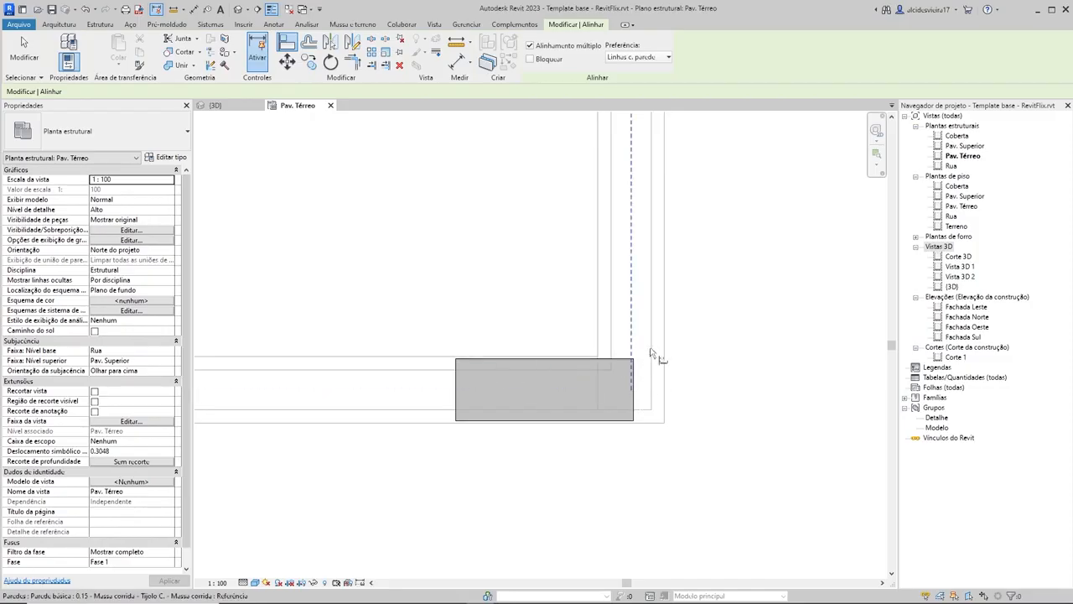
{"action": "scroll", "coordinate": [618, 244], "scroll_direction": "down", "scroll_amount": 4}
{"action": "scroll", "coordinate": [646, 256], "scroll_direction": "up", "scroll_amount": 5}
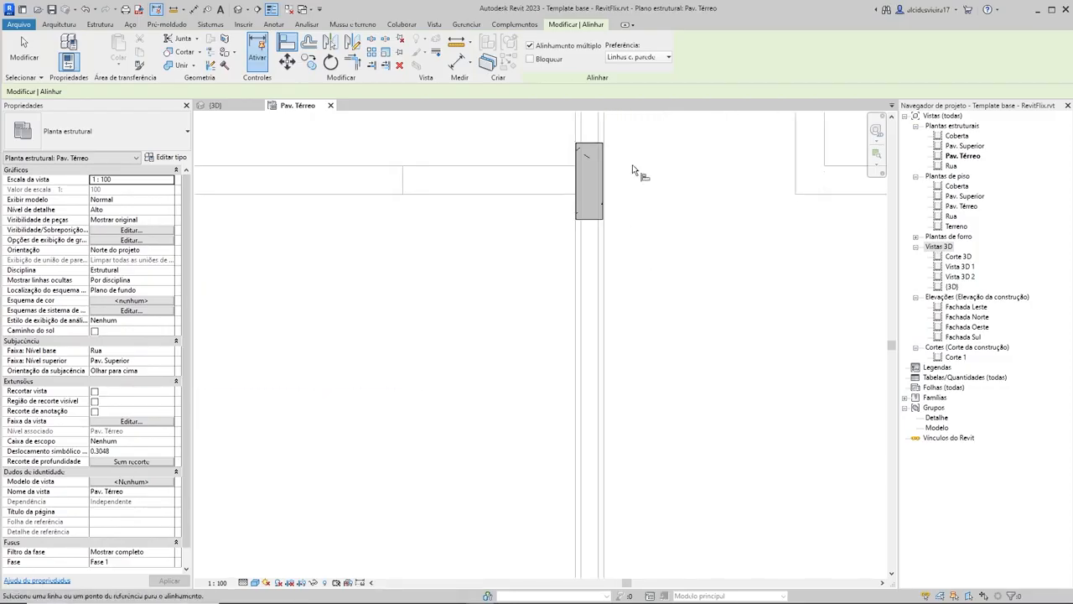
{"action": "scroll", "coordinate": [671, 303], "scroll_direction": "up", "scroll_amount": 5}
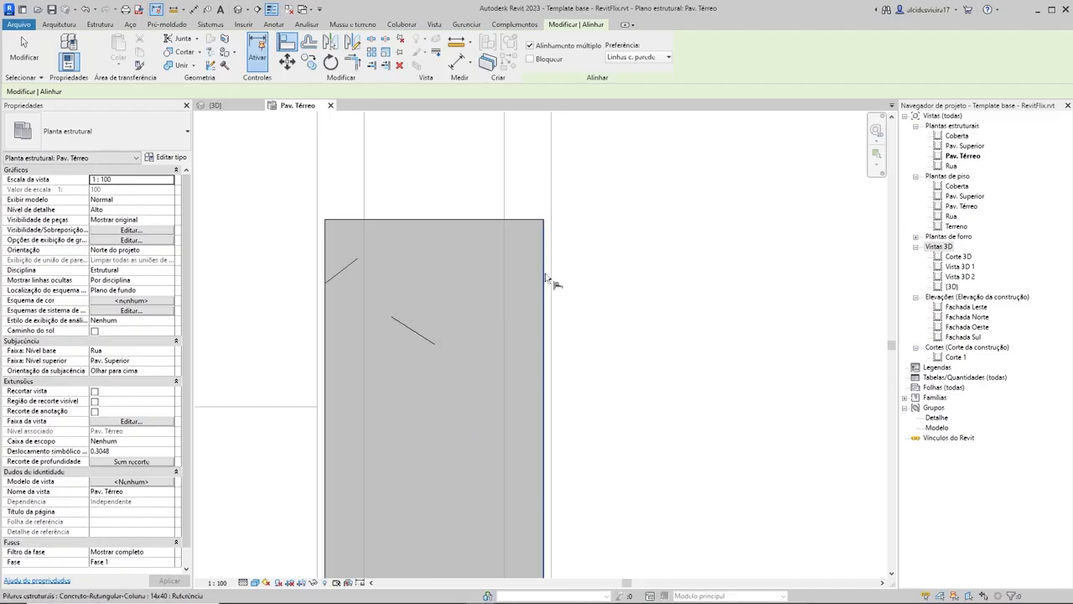
{"action": "left_click", "coordinate": [543, 278]}
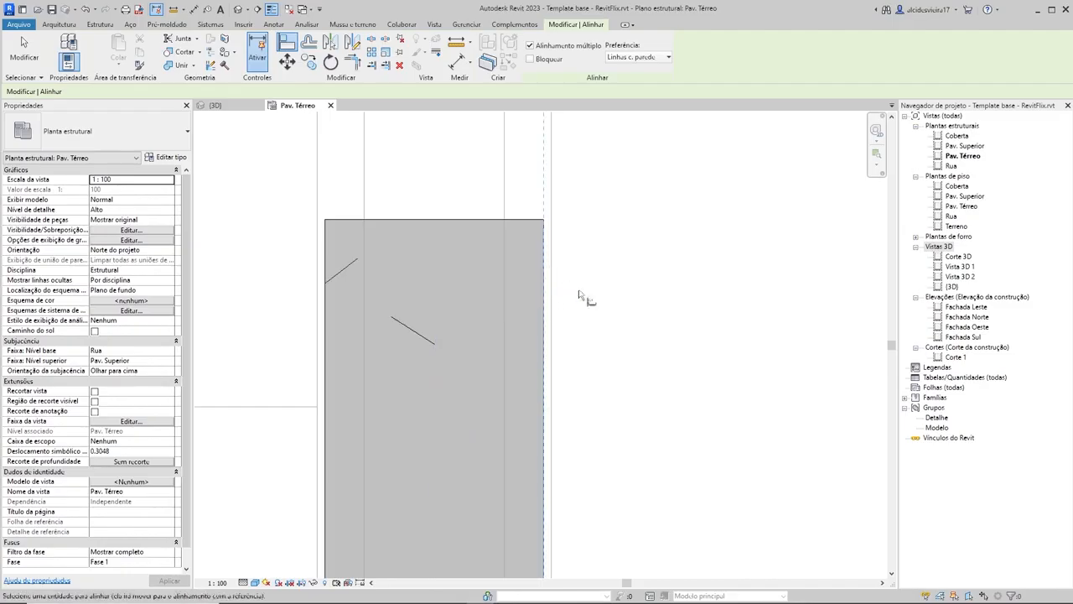
{"action": "scroll", "coordinate": [587, 297], "scroll_direction": "down", "scroll_amount": 4}
{"action": "scroll", "coordinate": [629, 310], "scroll_direction": "down", "scroll_amount": 3}
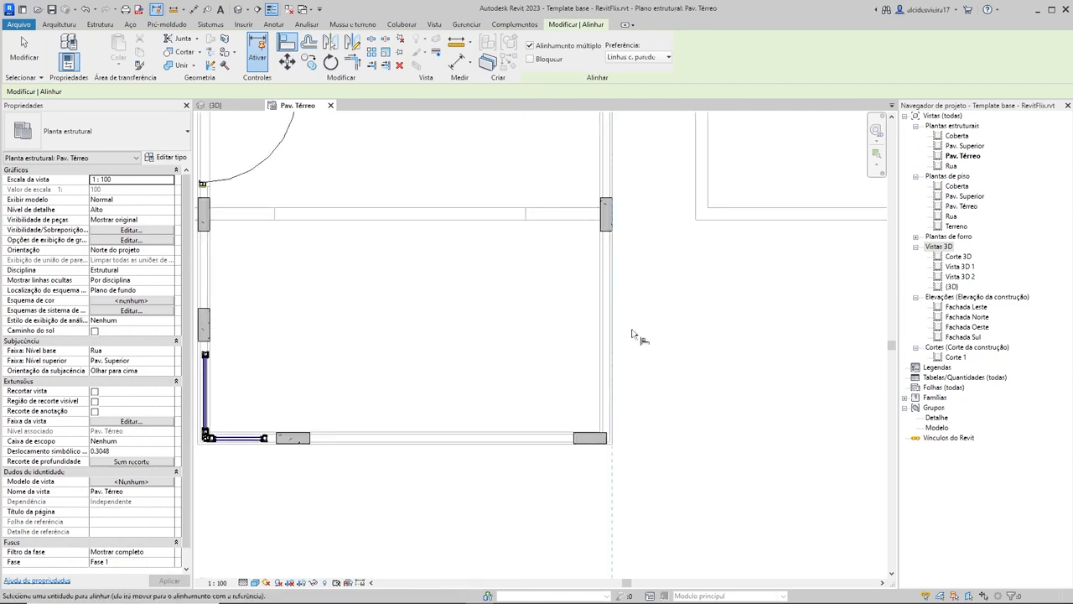
{"action": "scroll", "coordinate": [616, 440], "scroll_direction": "up", "scroll_amount": 5}
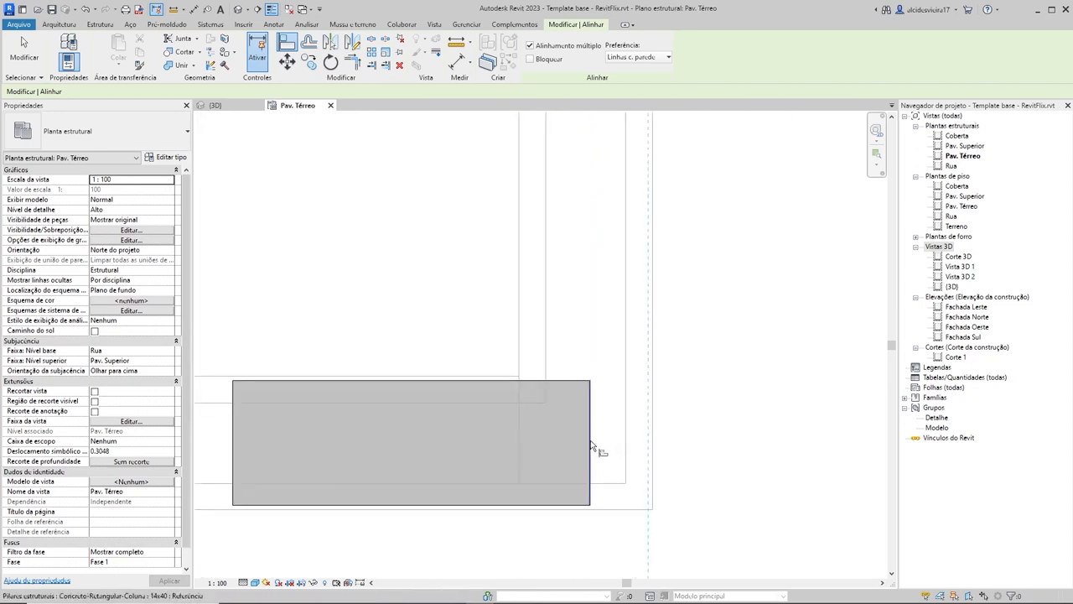
{"action": "left_click", "coordinate": [590, 442]}
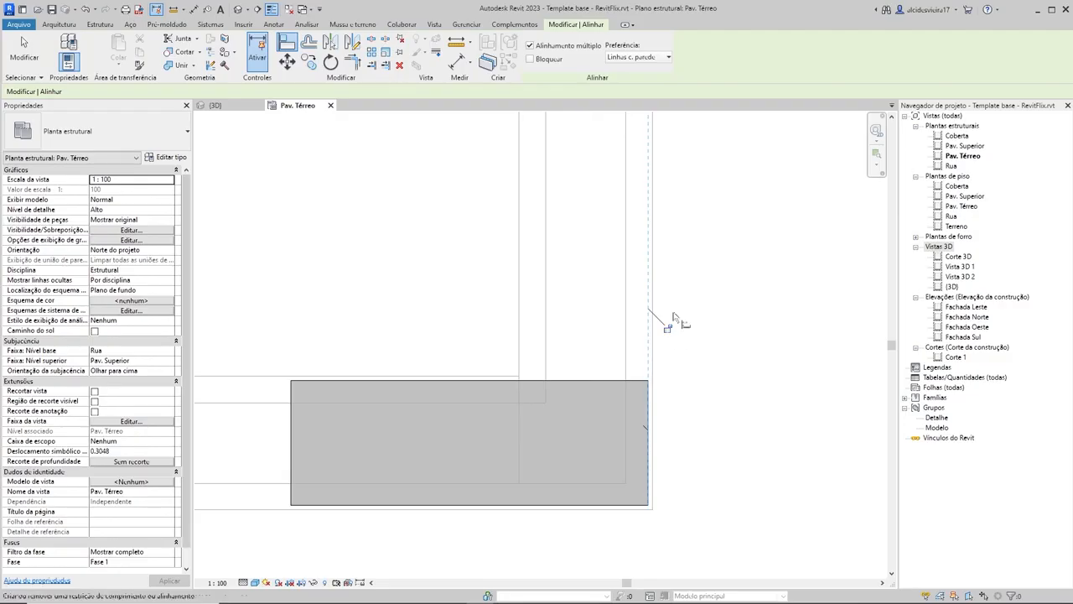
Step: Align the right end of the upper-right corner column with the outer face of the right-wall column, and release the reference
{"action": "scroll", "coordinate": [669, 315], "scroll_direction": "down", "scroll_amount": 5}
{"action": "middle_click_drag", "start_coordinate": [662, 347], "coordinate": [639, 427]}
{"action": "scroll", "coordinate": [638, 432], "scroll_direction": "up", "scroll_amount": 2}
{"action": "scroll", "coordinate": [635, 235], "scroll_direction": "down", "scroll_amount": 3}
{"action": "middle_click_drag", "start_coordinate": [631, 138], "coordinate": [572, 305]}
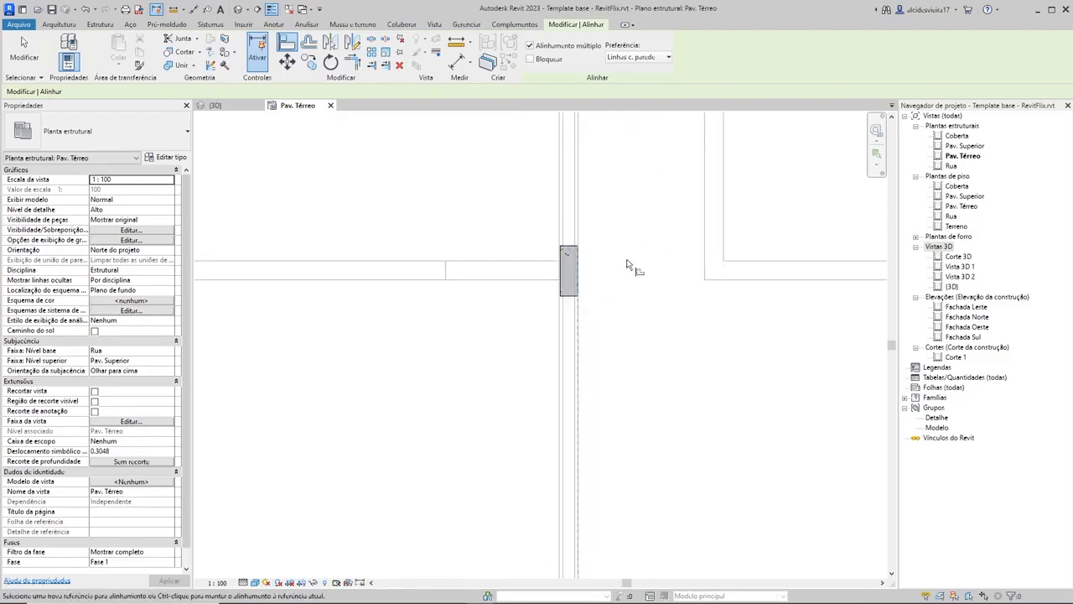
{"action": "scroll", "coordinate": [628, 219], "scroll_direction": "down", "scroll_amount": 3}
{"action": "middle_click_drag", "start_coordinate": [630, 284], "coordinate": [622, 471]}
{"action": "scroll", "coordinate": [605, 178], "scroll_direction": "up", "scroll_amount": 3}
{"action": "middle_click_drag", "start_coordinate": [604, 167], "coordinate": [616, 312]}
{"action": "middle_click_drag", "start_coordinate": [615, 554], "coordinate": [615, 319]}
{"action": "scroll", "coordinate": [616, 318], "scroll_direction": "down", "scroll_amount": 2}
{"action": "middle_click_drag", "start_coordinate": [605, 472], "coordinate": [611, 390]}
{"action": "scroll", "coordinate": [608, 405], "scroll_direction": "up", "scroll_amount": 6}
{"action": "scroll", "coordinate": [580, 422], "scroll_direction": "up", "scroll_amount": 3}
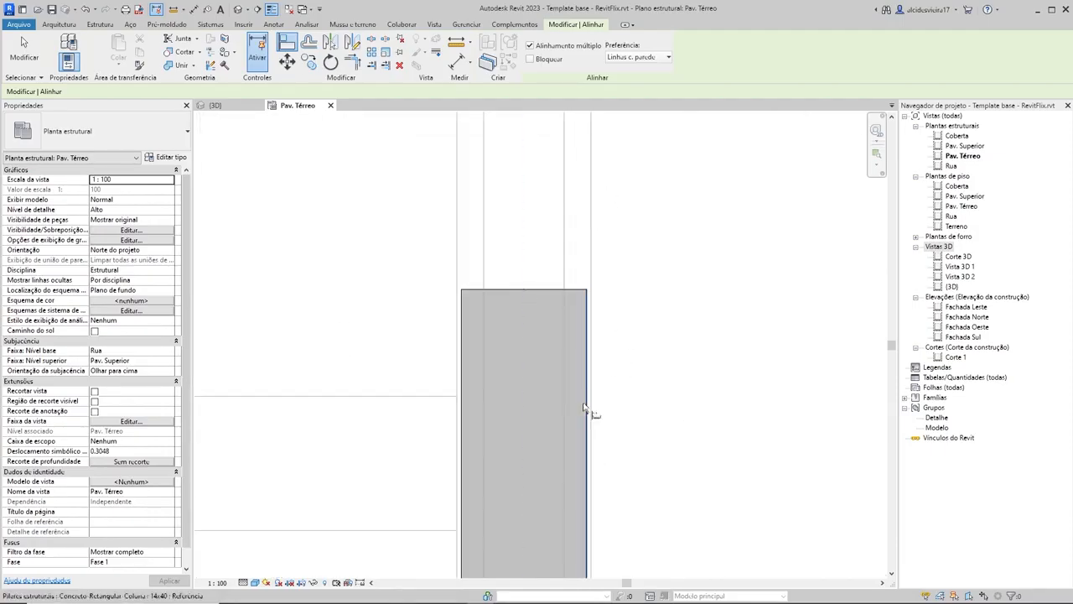
{"action": "scroll", "coordinate": [612, 280], "scroll_direction": "down", "scroll_amount": 8}
{"action": "middle_click_drag", "start_coordinate": [650, 374], "coordinate": [661, 587]}
{"action": "scroll", "coordinate": [633, 225], "scroll_direction": "up", "scroll_amount": 5}
{"action": "left_click", "coordinate": [627, 261]}
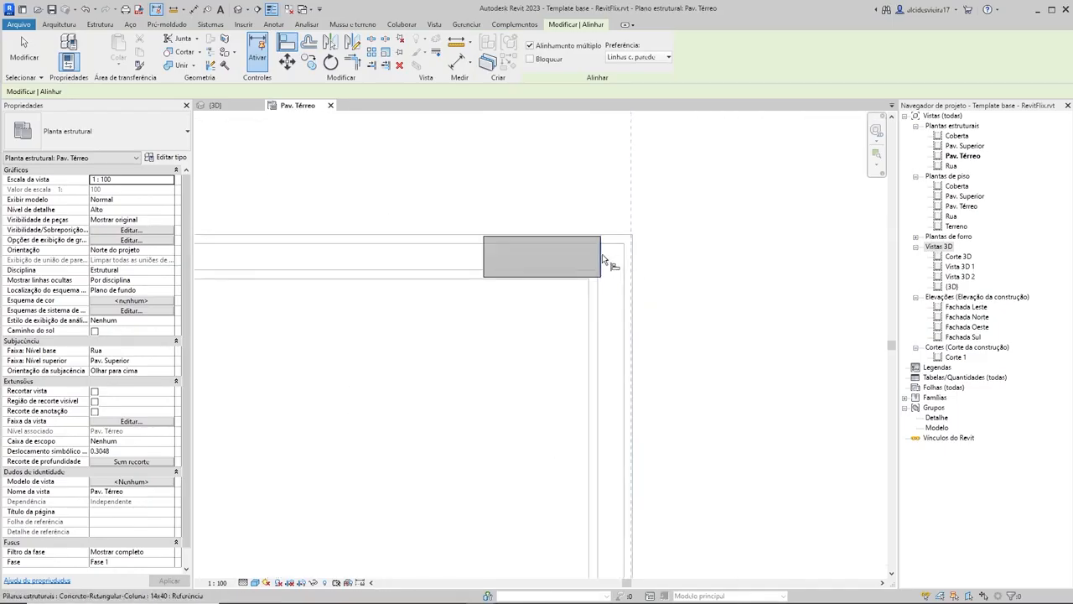
{"action": "left_click", "coordinate": [602, 254]}
{"action": "key", "text": "Escape"}
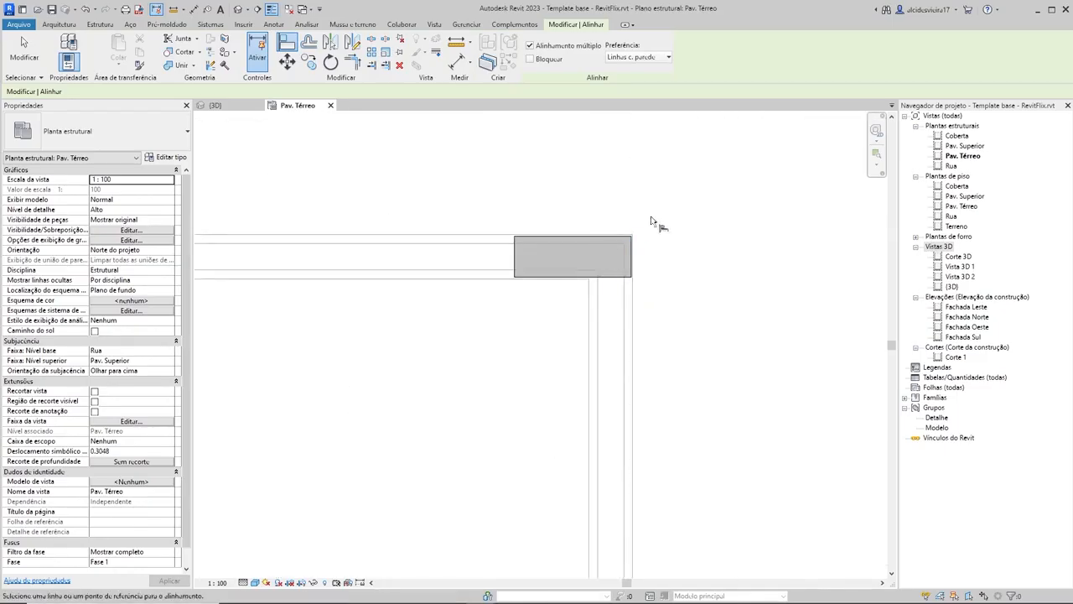
Step: Align the left end of the upper-left corner column with the outer face of the left-wall column below the side door
{"action": "scroll", "coordinate": [652, 222], "scroll_direction": "down", "scroll_amount": 7}
{"action": "middle_click_drag", "start_coordinate": [510, 345], "coordinate": [599, 328]}
{"action": "scroll", "coordinate": [455, 202], "scroll_direction": "up", "scroll_amount": 3}
{"action": "scroll", "coordinate": [460, 274], "scroll_direction": "down", "scroll_amount": 5}
{"action": "scroll", "coordinate": [503, 489], "scroll_direction": "up", "scroll_amount": 5}
{"action": "scroll", "coordinate": [511, 316], "scroll_direction": "up", "scroll_amount": 3}
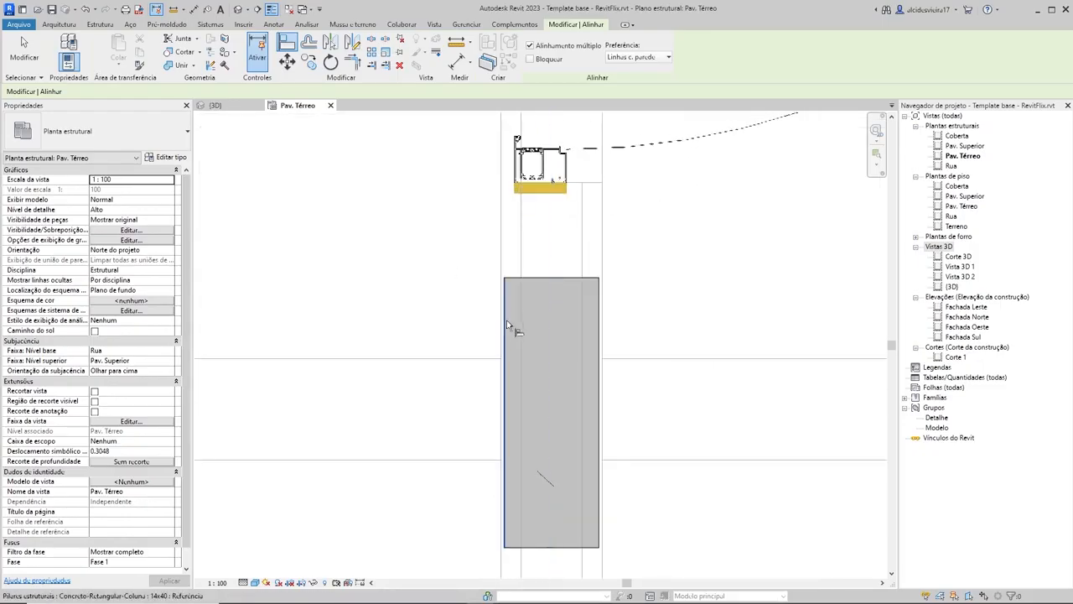
{"action": "scroll", "coordinate": [507, 331], "scroll_direction": "down", "scroll_amount": 4}
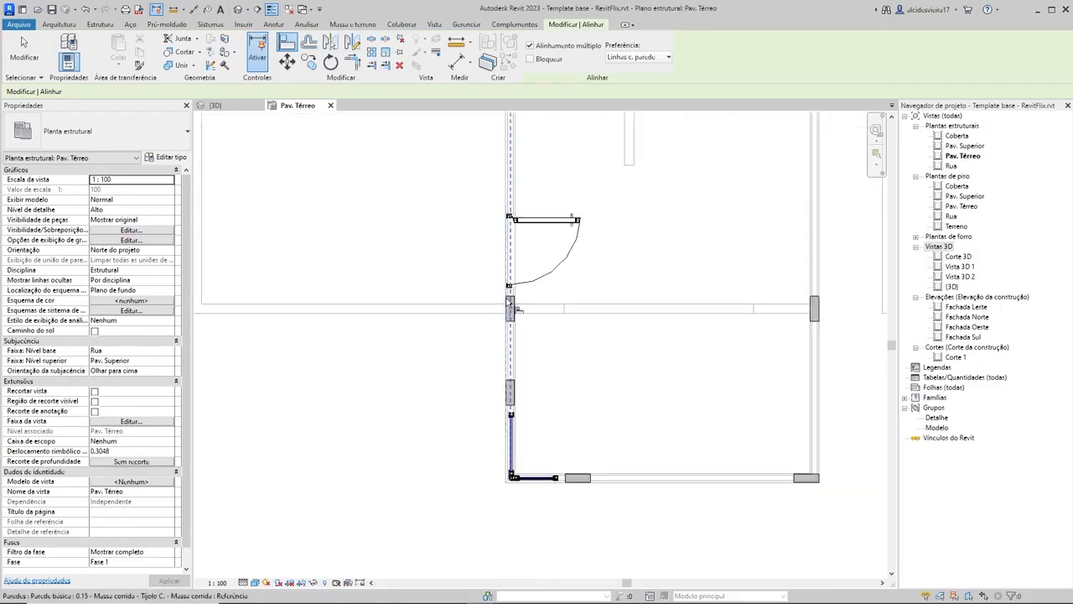
{"action": "scroll", "coordinate": [499, 231], "scroll_direction": "up", "scroll_amount": 5}
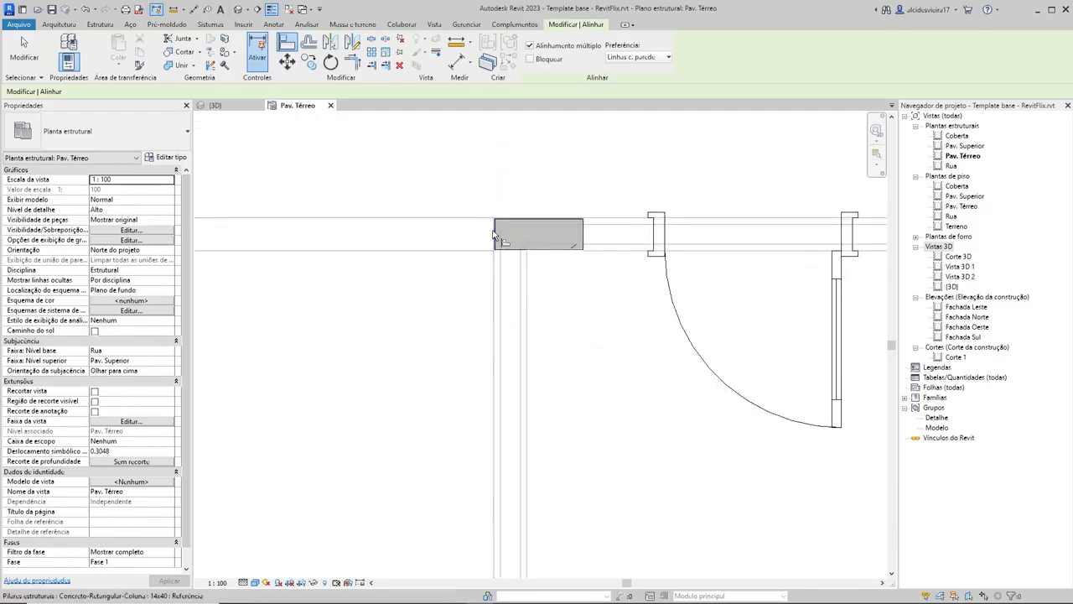
{"action": "scroll", "coordinate": [499, 233], "scroll_direction": "up", "scroll_amount": 3}
{"action": "scroll", "coordinate": [633, 509], "scroll_direction": "down", "scroll_amount": 5}
Step: Align the left-wall column's lengthwise midpoint with the centreline of the horizontal wall below the side door
{"action": "middle_click_drag", "start_coordinate": [658, 561], "coordinate": [586, 168]}
{"action": "middle_click_drag", "start_coordinate": [599, 295], "coordinate": [589, 146]}
{"action": "scroll", "coordinate": [553, 322], "scroll_direction": "up", "scroll_amount": 2}
{"action": "middle_click_drag", "start_coordinate": [566, 397], "coordinate": [601, 387]}
{"action": "left_click", "coordinate": [570, 317]}
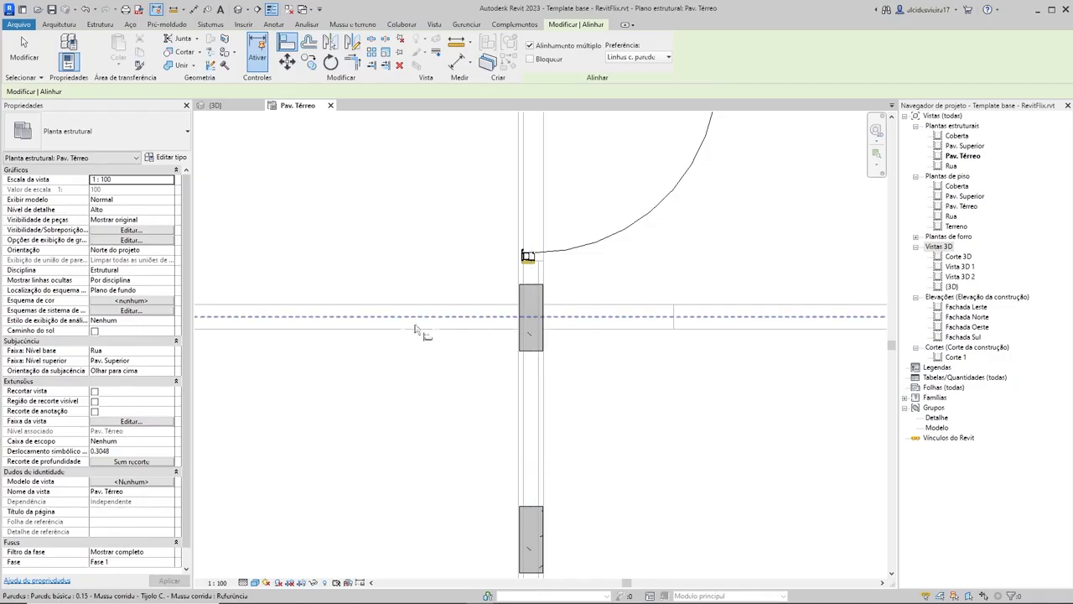
{"action": "left_click", "coordinate": [581, 317]}
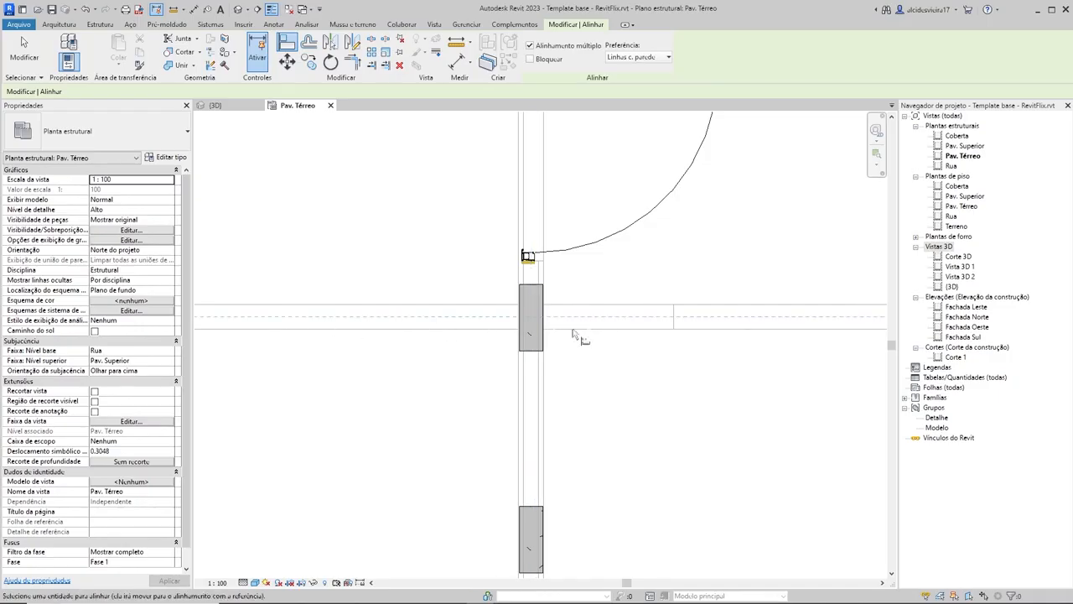
{"action": "scroll", "coordinate": [573, 332], "scroll_direction": "up", "scroll_amount": 3}
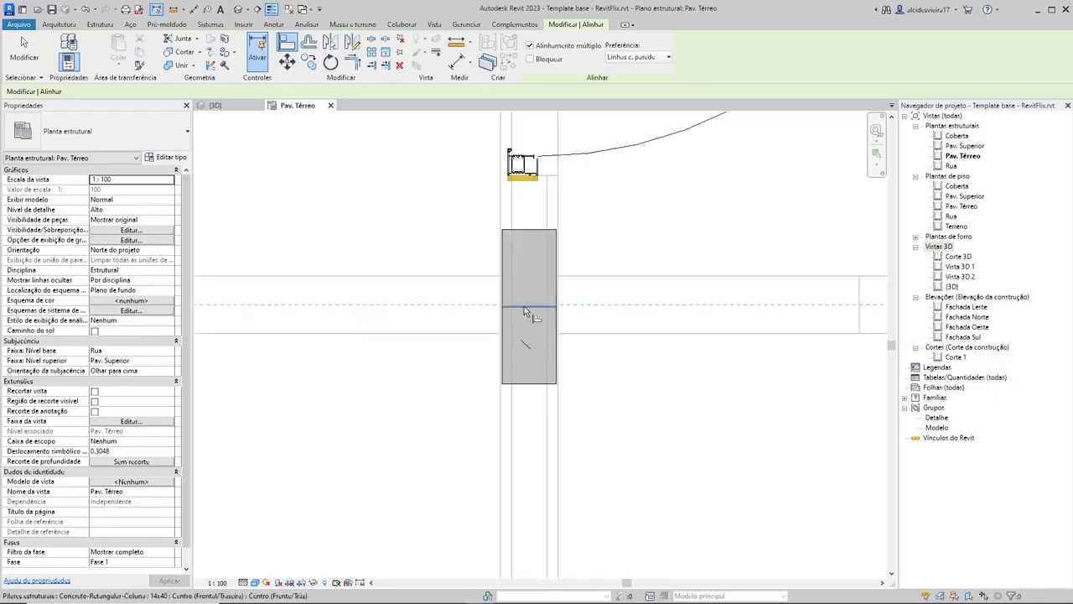
Step: Align the right-wall column's lengthwise midpoint with the centreline of the horizontal wall below the side door, and end the Align command
{"action": "scroll", "coordinate": [711, 312], "scroll_direction": "down", "scroll_amount": 2}
{"action": "scroll", "coordinate": [710, 306], "scroll_direction": "down", "scroll_amount": 2}
{"action": "scroll", "coordinate": [719, 299], "scroll_direction": "up", "scroll_amount": 5}
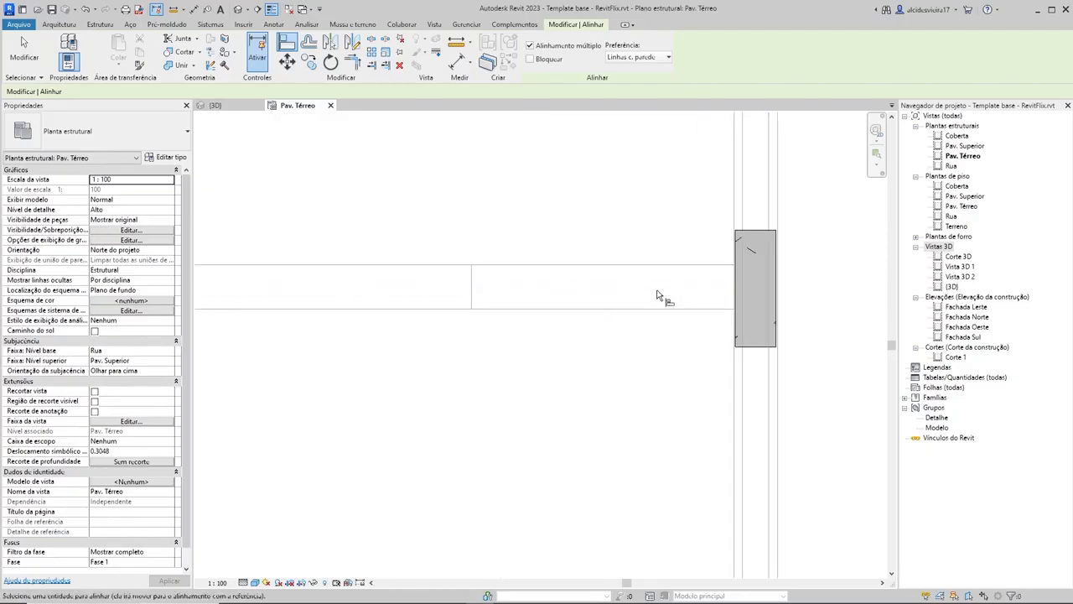
{"action": "left_click", "coordinate": [752, 288]}
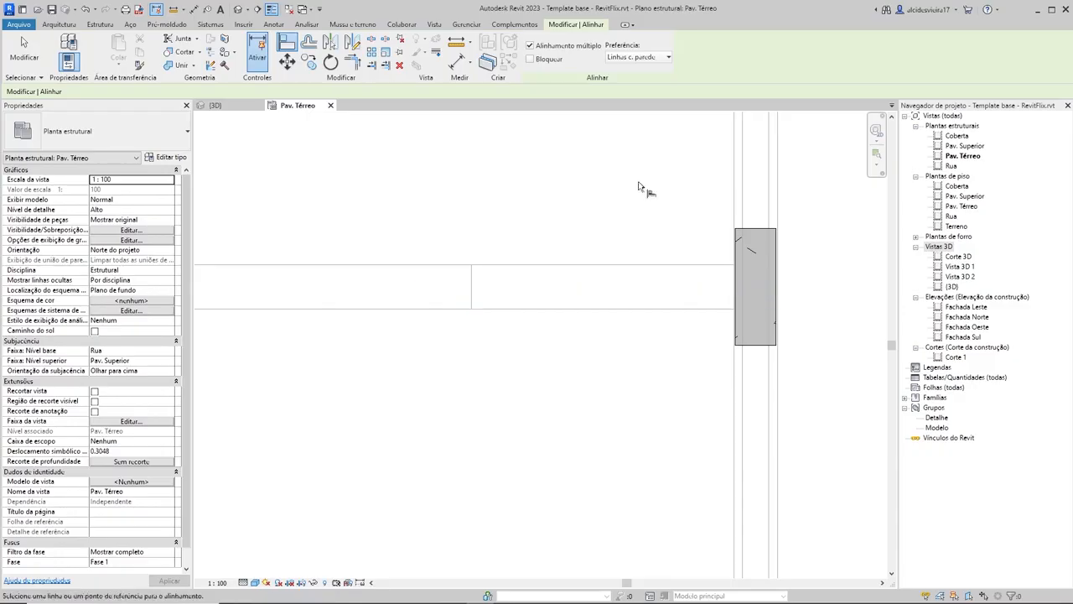
{"action": "scroll", "coordinate": [645, 218], "scroll_direction": "down", "scroll_amount": 3}
{"action": "scroll", "coordinate": [602, 238], "scroll_direction": "down", "scroll_amount": 1}
{"action": "middle_click_drag", "start_coordinate": [593, 252], "coordinate": [690, 272]}
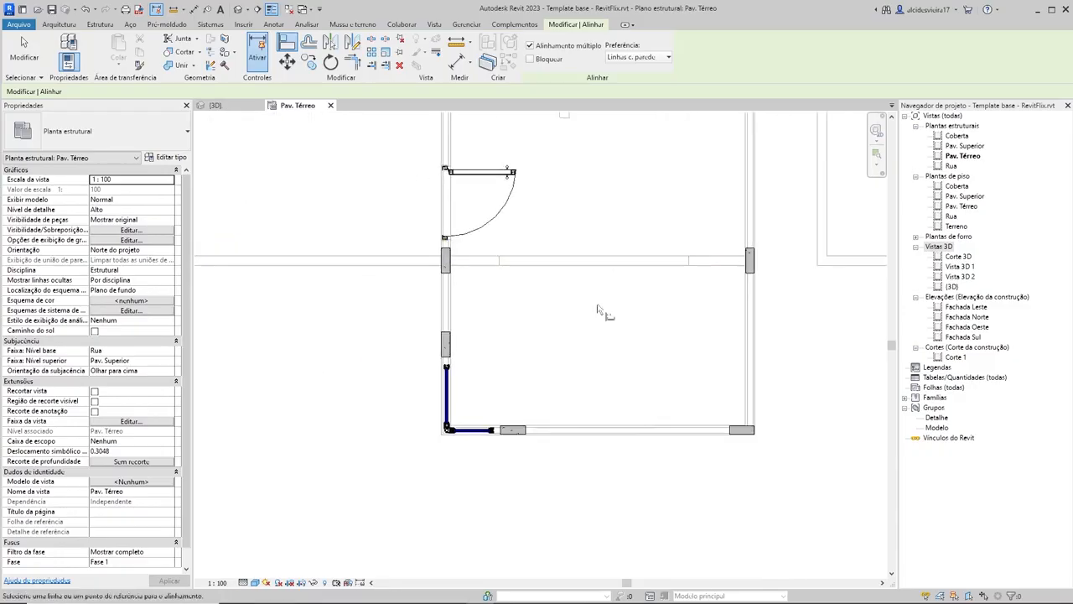
{"action": "scroll", "coordinate": [553, 311], "scroll_direction": "down", "scroll_amount": 2}
{"action": "middle_click_drag", "start_coordinate": [557, 320], "coordinate": [534, 440]}
{"action": "middle_click_drag", "start_coordinate": [544, 381], "coordinate": [552, 342]}
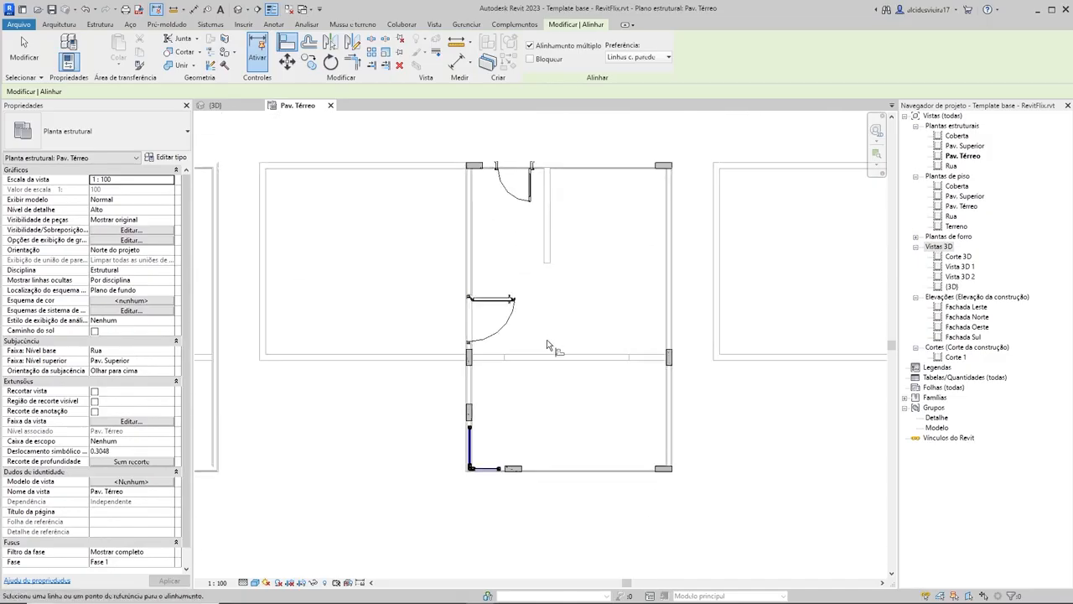
{"action": "key", "text": "Escape"}
Step: Examine the two columns flanking the lower-left corner window and the overall column layout of the middle house
{"action": "scroll", "coordinate": [502, 386], "scroll_direction": "up", "scroll_amount": 3}
{"action": "middle_click_drag", "start_coordinate": [567, 411], "coordinate": [581, 299]}
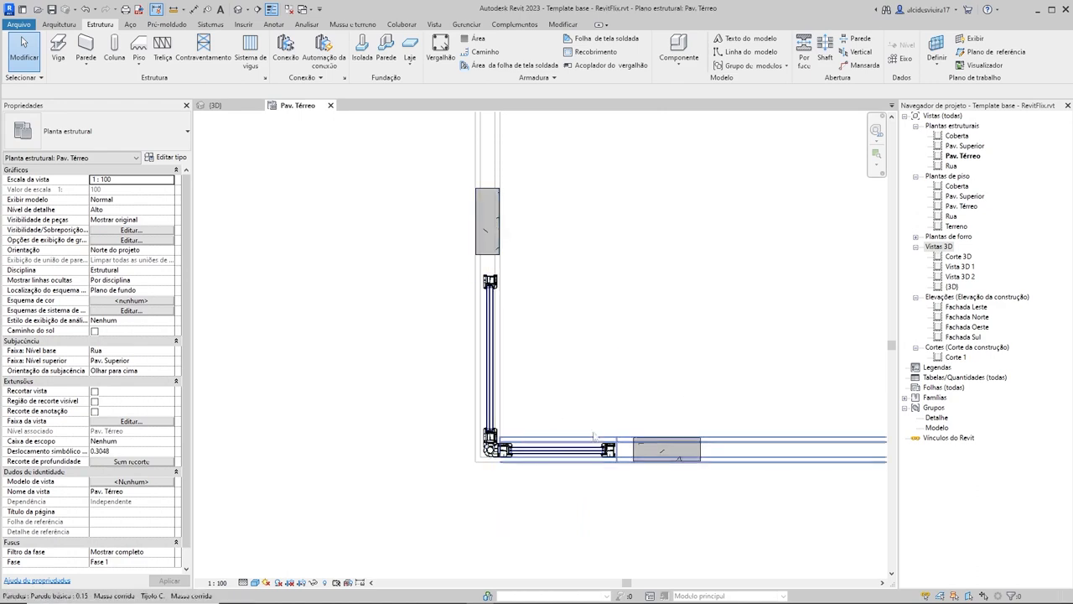
{"action": "left_click", "coordinate": [667, 454]}
{"action": "key", "text": "Escape"}
{"action": "left_click", "coordinate": [497, 232]}
{"action": "key", "text": "Escape"}
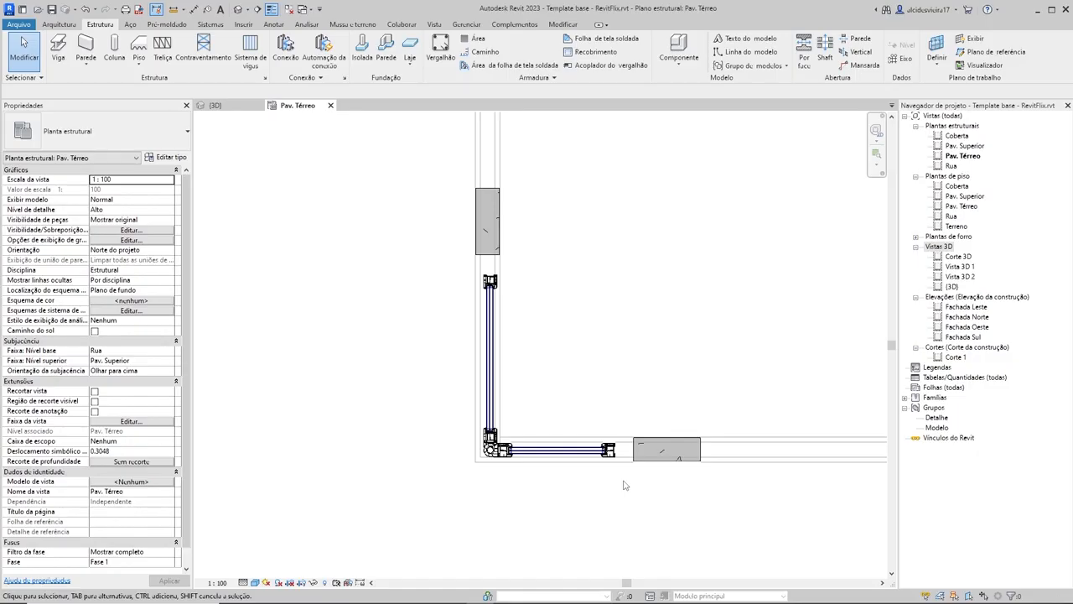
{"action": "scroll", "coordinate": [623, 485], "scroll_direction": "down", "scroll_amount": 4}
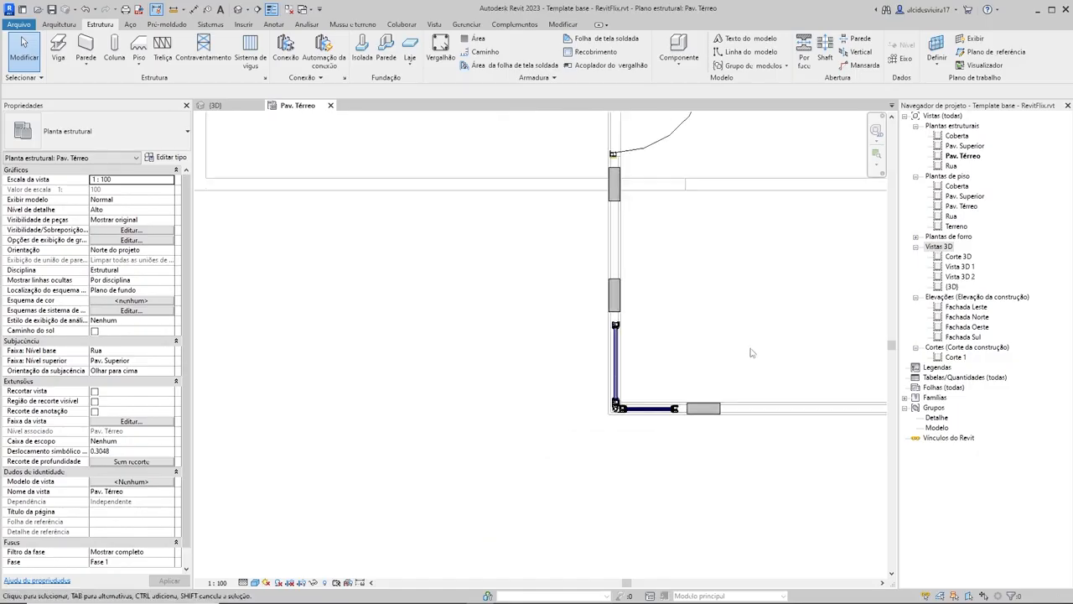
{"action": "scroll", "coordinate": [661, 406], "scroll_direction": "down", "scroll_amount": 3}
{"action": "middle_click_drag", "start_coordinate": [680, 391], "coordinate": [701, 327]}
{"action": "scroll", "coordinate": [700, 323], "scroll_direction": "up", "scroll_amount": 2}
{"action": "scroll", "coordinate": [728, 286], "scroll_direction": "down", "scroll_amount": 1}
{"action": "middle_click_drag", "start_coordinate": [731, 288], "coordinate": [693, 369]}
{"action": "scroll", "coordinate": [682, 366], "scroll_direction": "up", "scroll_amount": 3}
{"action": "middle_click_drag", "start_coordinate": [693, 434], "coordinate": [642, 415]}
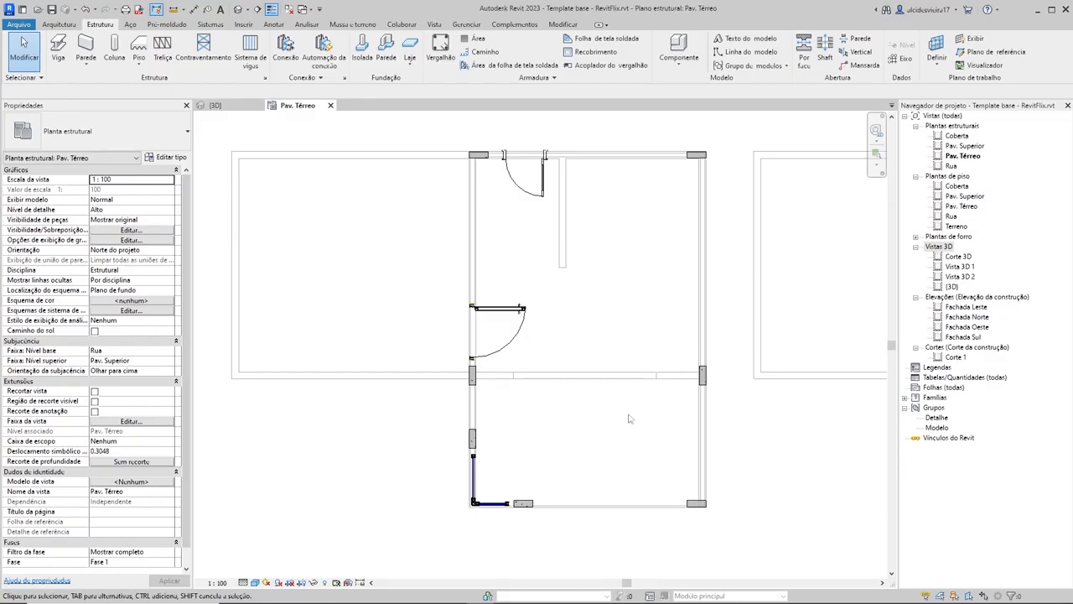
Step: Nudge the bottom-wall column toward the corner window until its centre is 0.9500 from the left wall's inner face
{"action": "scroll", "coordinate": [576, 485], "scroll_direction": "up", "scroll_amount": 2}
{"action": "middle_click_drag", "start_coordinate": [582, 485], "coordinate": [776, 422]}
{"action": "scroll", "coordinate": [704, 437], "scroll_direction": "up", "scroll_amount": 8}
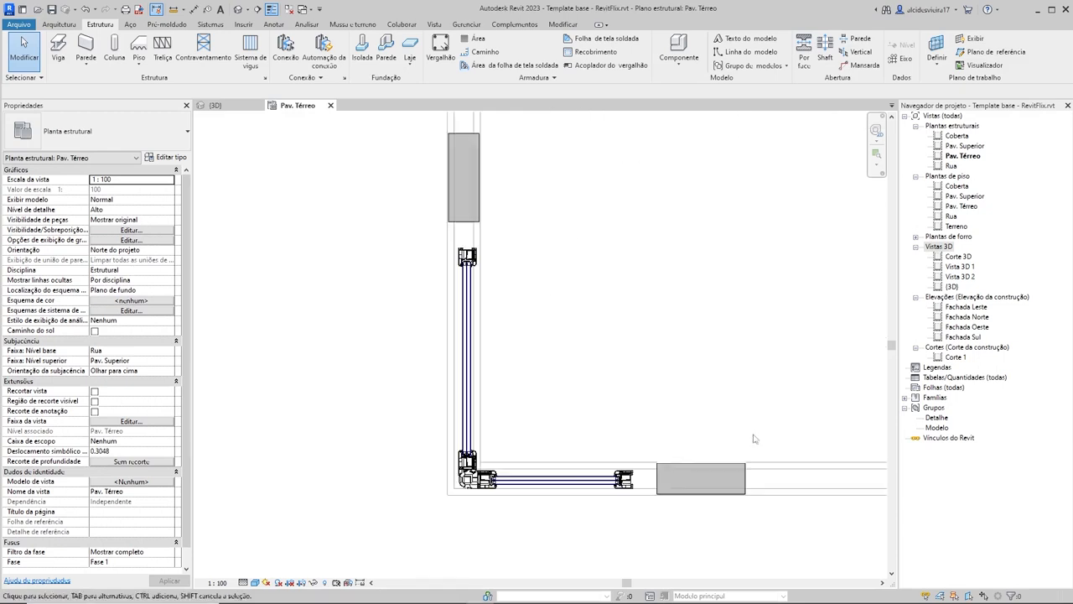
{"action": "left_click", "coordinate": [670, 474]}
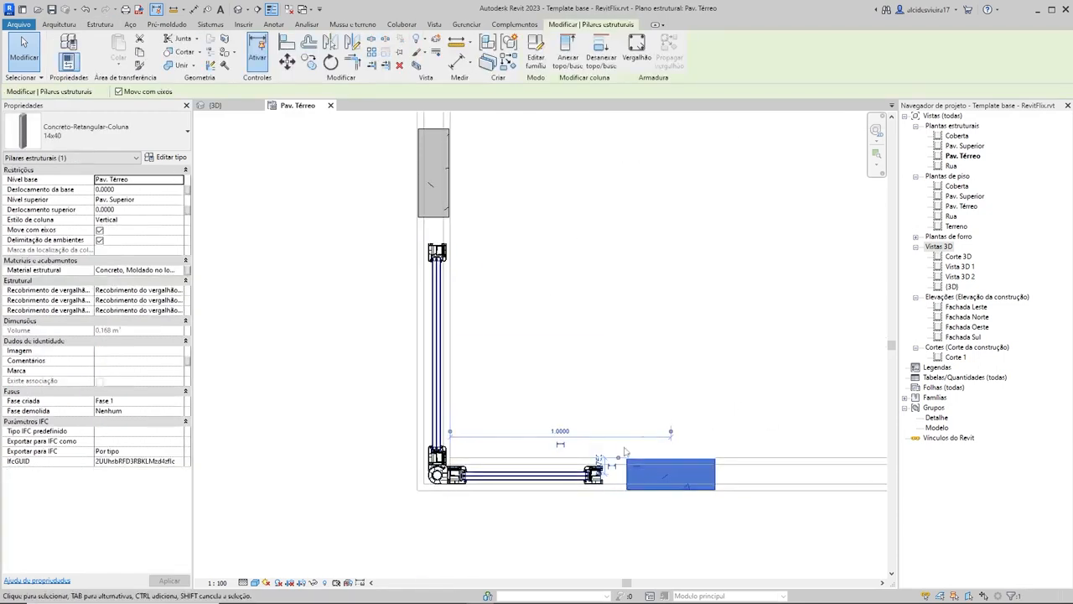
{"action": "key", "text": "Left"}
{"action": "key", "text": "Left"}
{"action": "key", "text": "Left"}
{"action": "key", "text": "Left"}
{"action": "key", "text": "Left"}
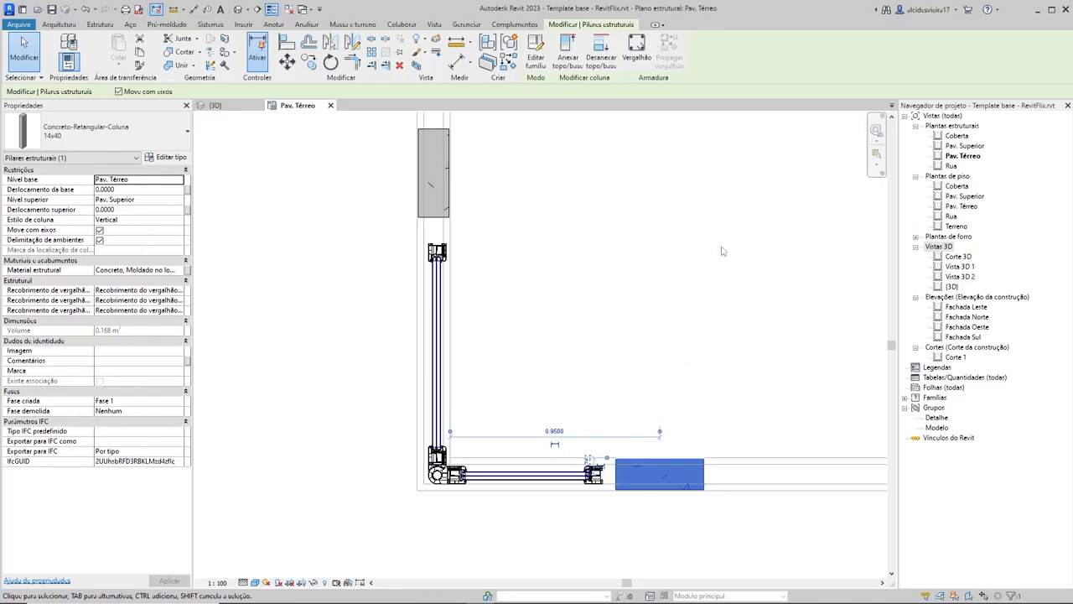
{"action": "key", "text": "Left"}
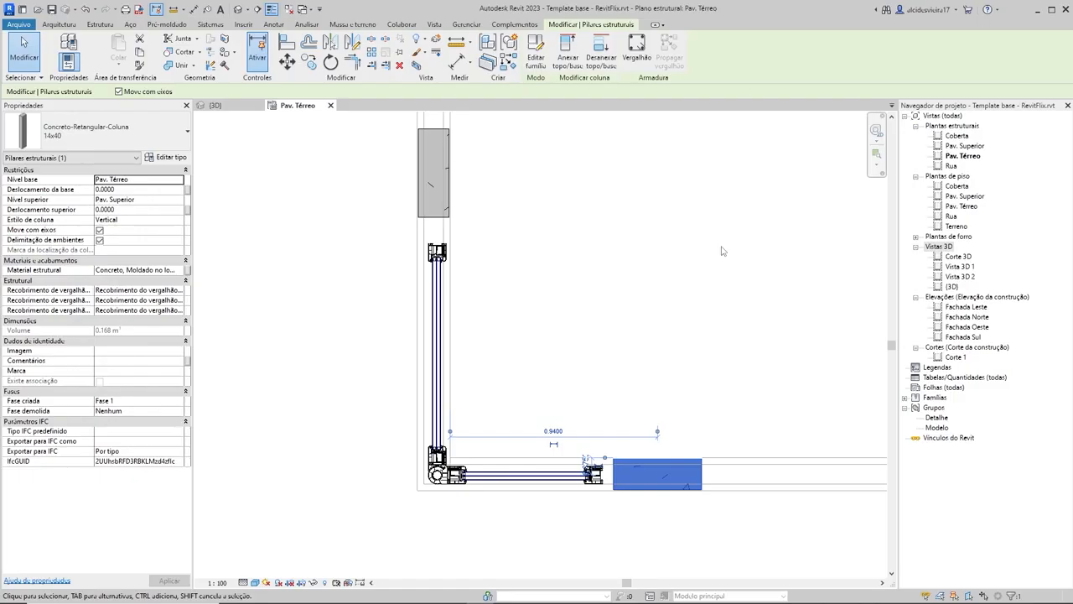
{"action": "key", "text": "Right"}
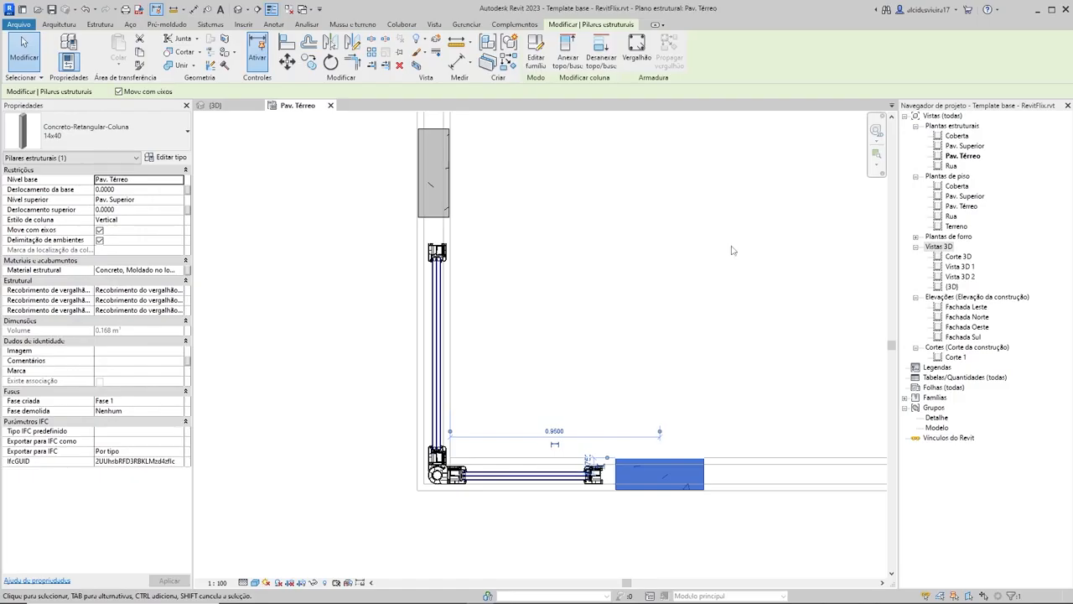
{"action": "left_click", "coordinate": [734, 251]}
Step: Nudge the left-wall column above the corner window slightly down toward the window
{"action": "left_click", "coordinate": [440, 193]}
{"action": "key", "text": "Down"}
{"action": "key", "text": "Down"}
{"action": "key", "text": "Down"}
{"action": "left_click", "coordinate": [579, 166]}
{"action": "scroll", "coordinate": [580, 243], "scroll_direction": "down", "scroll_amount": 4}
{"action": "middle_click_drag", "start_coordinate": [650, 181], "coordinate": [548, 390]}
{"action": "scroll", "coordinate": [617, 249], "scroll_direction": "down", "scroll_amount": 2}
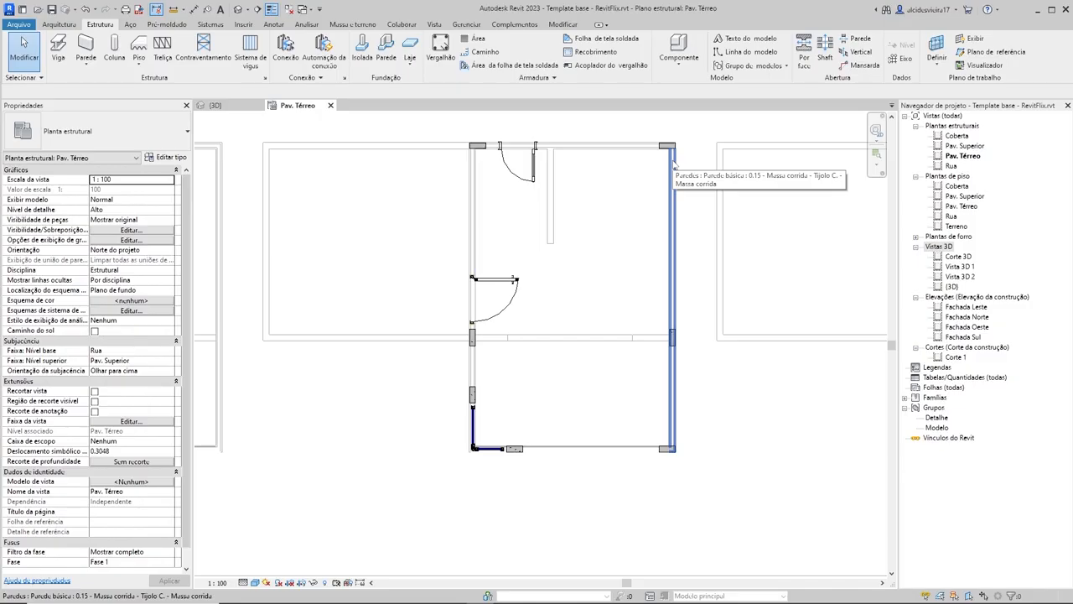
Step: Switch to the {3D} view and examine the middle house's ground-floor walls around the corner window and entrance door
{"action": "left_click", "coordinate": [213, 105]}
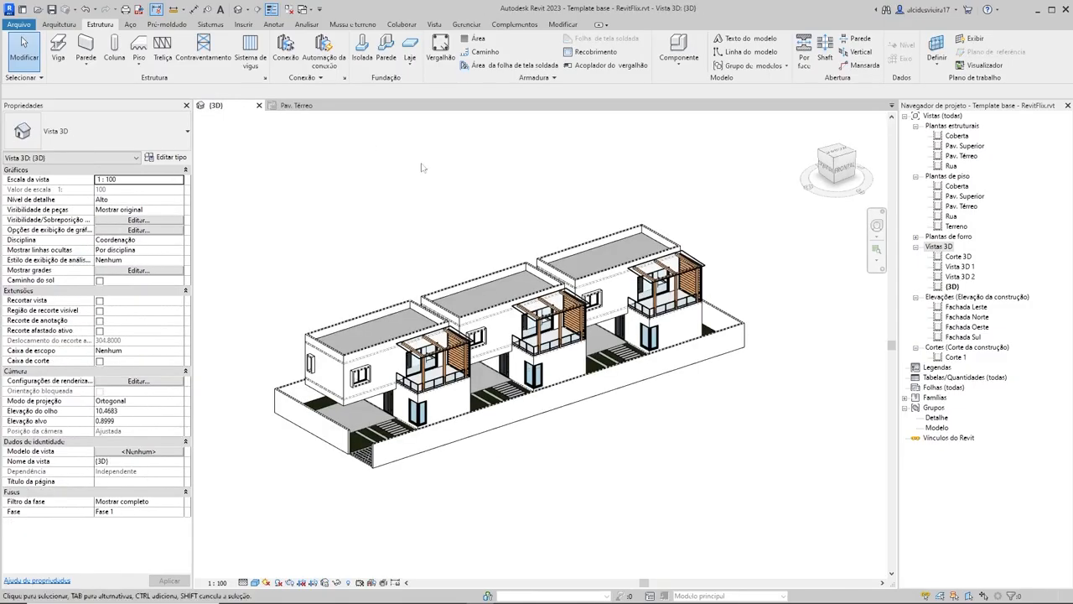
{"action": "middle_click_drag", "start_coordinate": [415, 293], "coordinate": [684, 279], "text": "shift"}
{"action": "middle_click_drag", "start_coordinate": [663, 318], "coordinate": [457, 337], "text": "shift"}
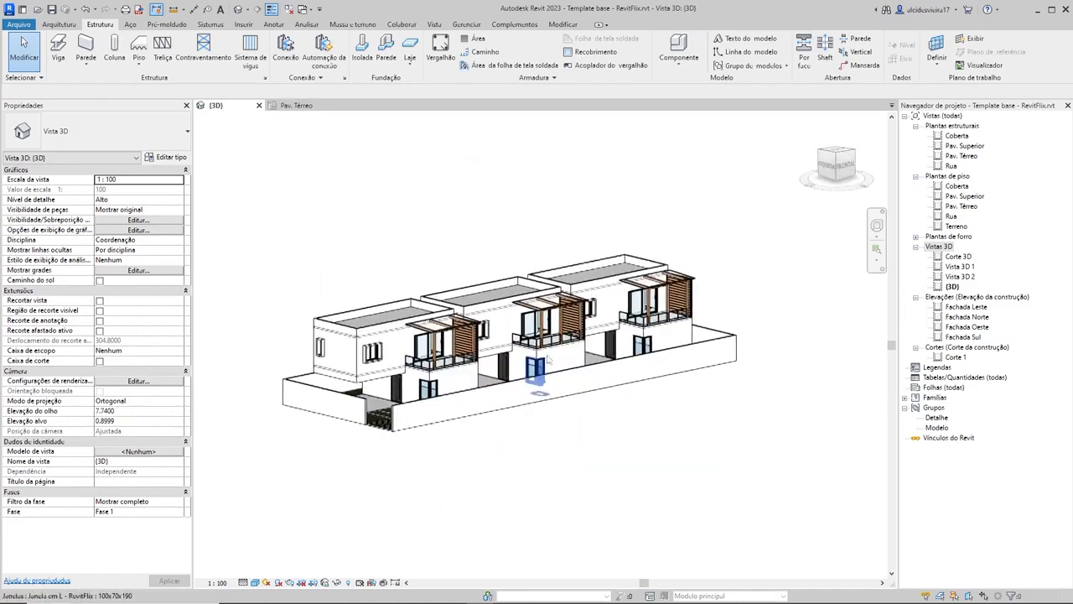
{"action": "scroll", "coordinate": [541, 367], "scroll_direction": "up", "scroll_amount": 4}
{"action": "middle_click_drag", "start_coordinate": [615, 359], "coordinate": [506, 453], "text": "shift"}
{"action": "scroll", "coordinate": [530, 277], "scroll_direction": "up", "scroll_amount": 3}
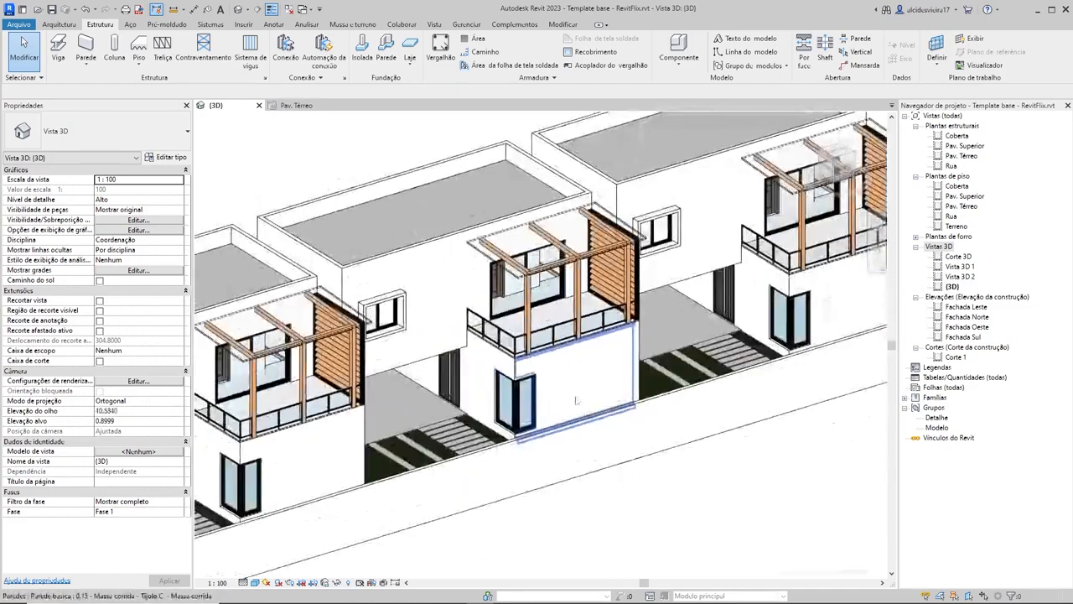
{"action": "middle_click_drag", "start_coordinate": [750, 426], "coordinate": [703, 359]}
{"action": "scroll", "coordinate": [702, 345], "scroll_direction": "down", "scroll_amount": 2}
{"action": "middle_click_drag", "start_coordinate": [633, 360], "coordinate": [611, 216]}
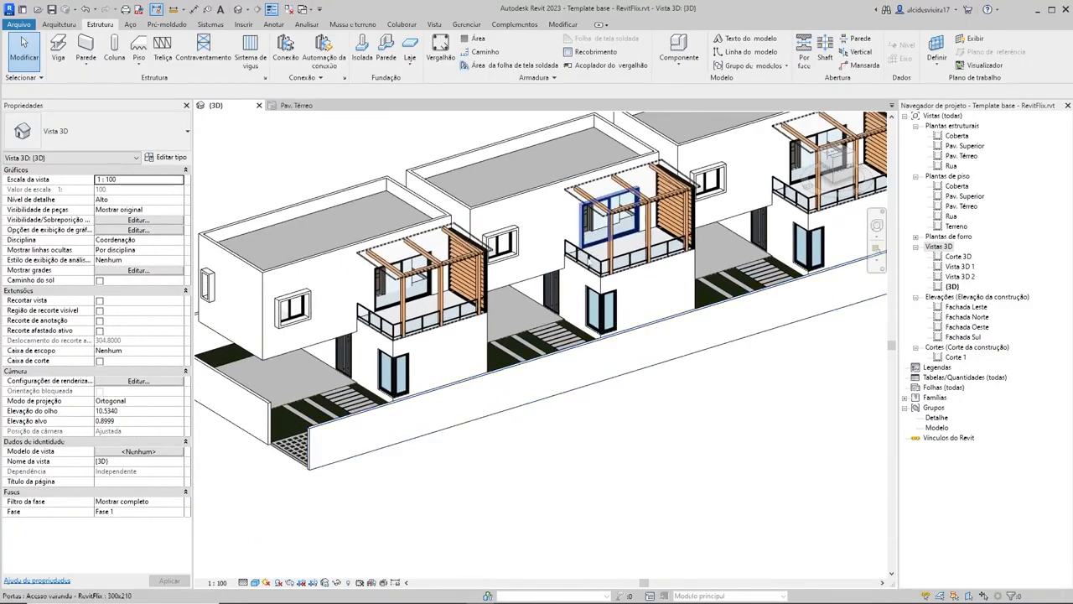
{"action": "scroll", "coordinate": [587, 302], "scroll_direction": "up", "scroll_amount": 3}
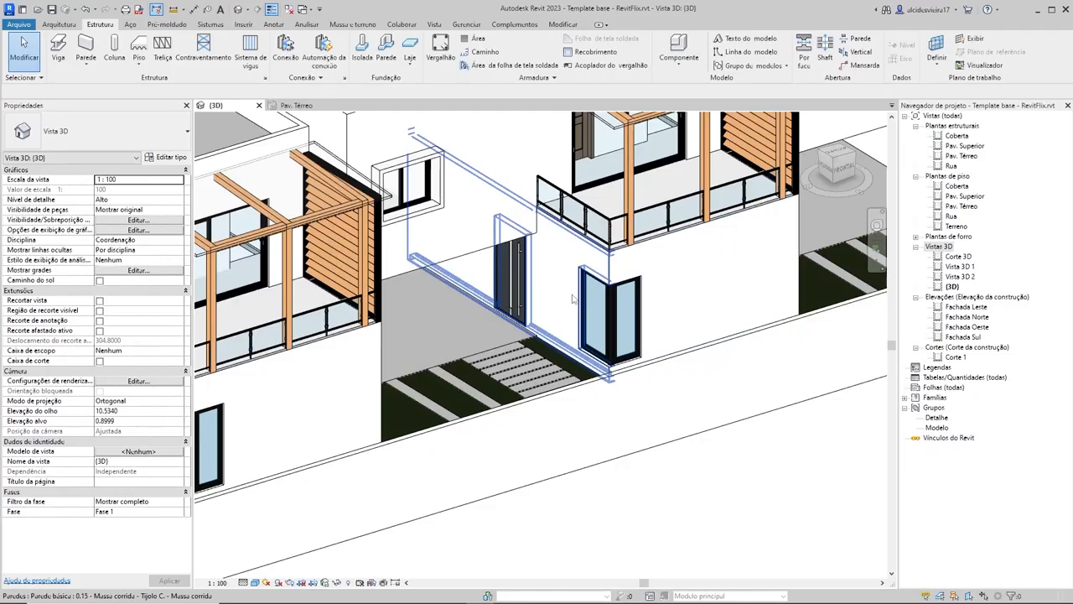
{"action": "left_click", "coordinate": [573, 298]}
{"action": "key", "text": "Escape"}
{"action": "left_click", "coordinate": [686, 292]}
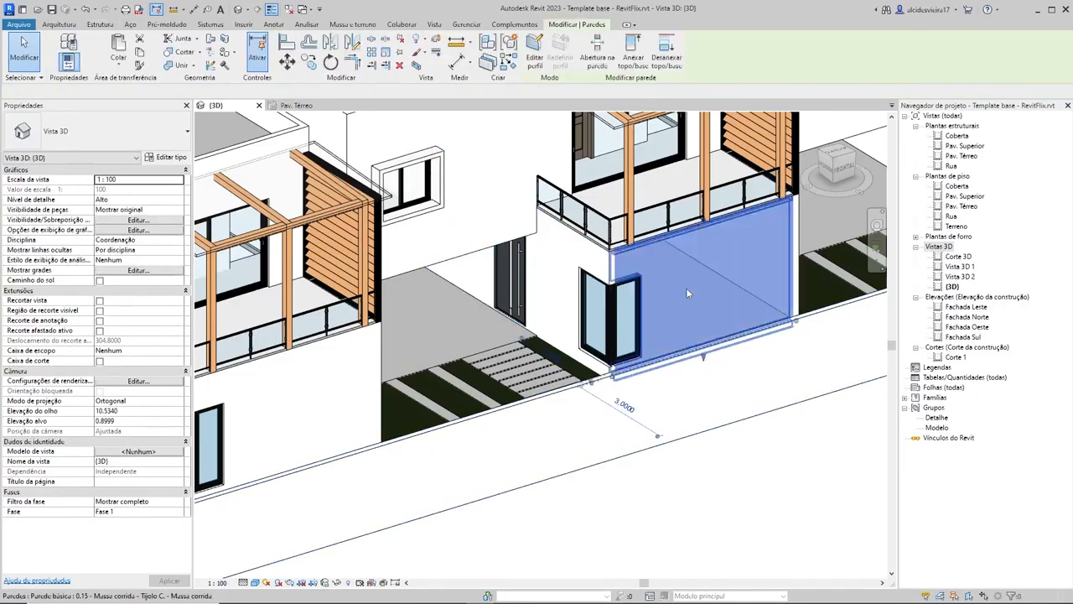
{"action": "key", "text": "Delete"}
Step: Turn on the Pilares estruturais category in the 3D view's visibility settings and inspect the columns around the corner window
{"action": "key", "text": "v"}
{"action": "key", "text": "v"}
{"action": "scroll", "coordinate": [450, 338], "scroll_direction": "down", "scroll_amount": 3}
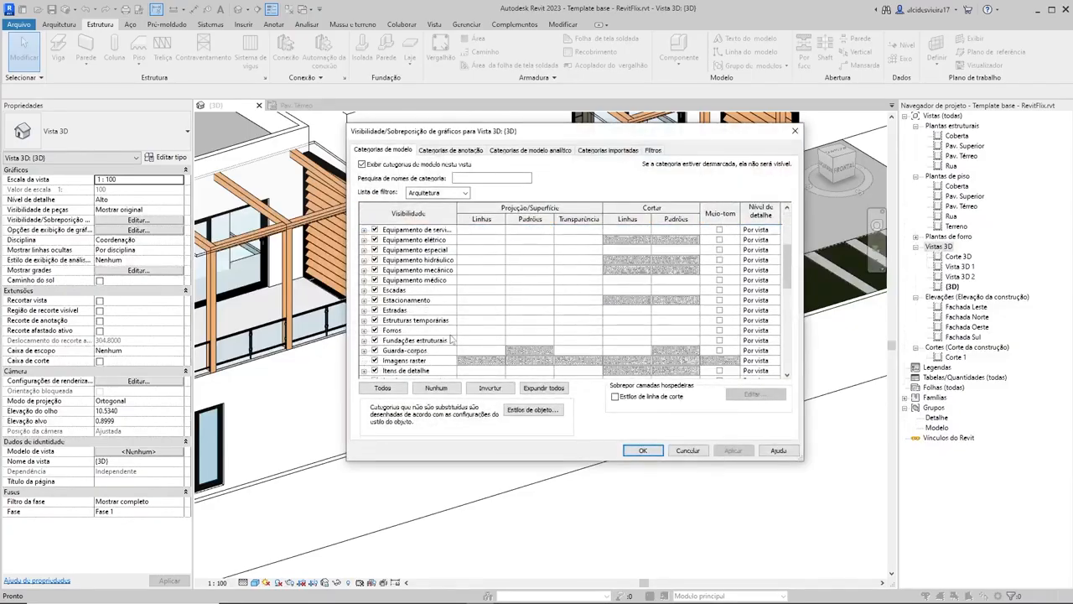
{"action": "scroll", "coordinate": [450, 337], "scroll_direction": "down", "scroll_amount": 8}
{"action": "scroll", "coordinate": [451, 338], "scroll_direction": "down", "scroll_amount": 3}
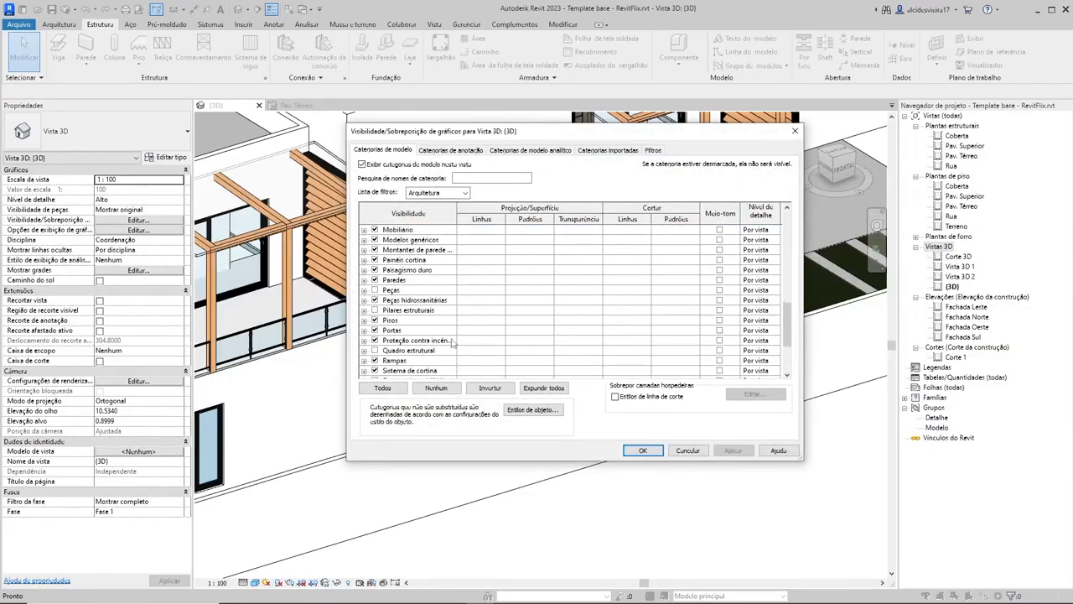
{"action": "left_click", "coordinate": [375, 310]}
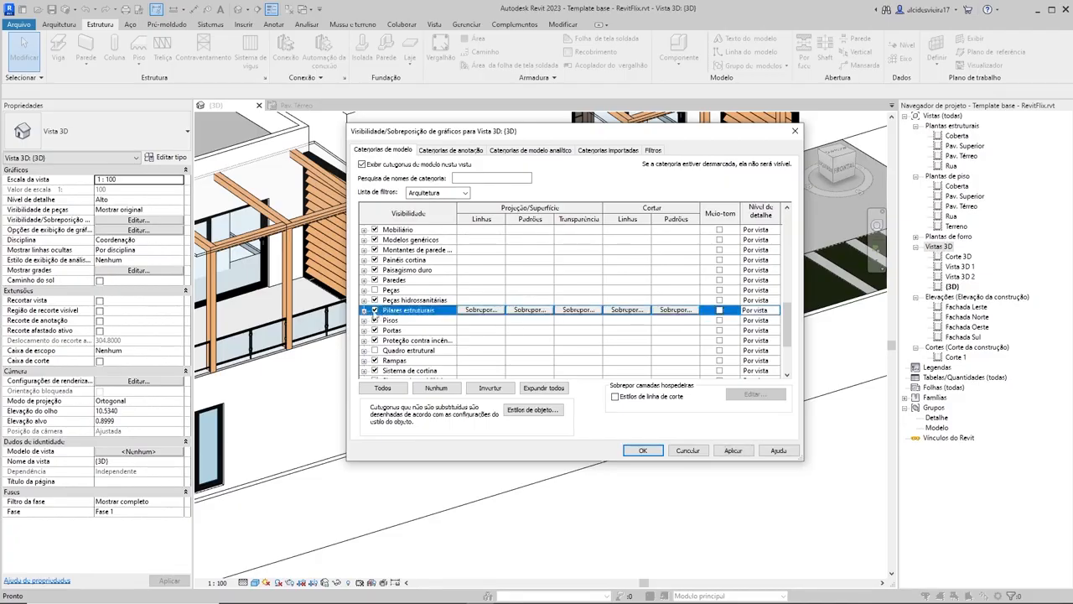
{"action": "left_click", "coordinate": [732, 451]}
{"action": "left_click_drag", "start_coordinate": [577, 140], "coordinate": [219, 282]}
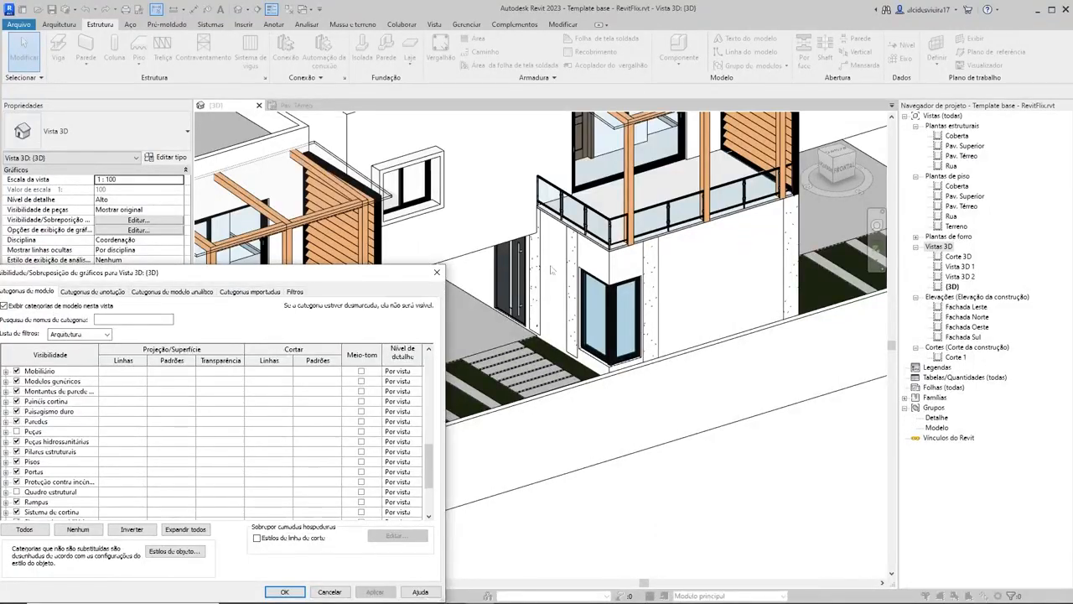
{"action": "left_click_drag", "start_coordinate": [330, 277], "coordinate": [722, 337]}
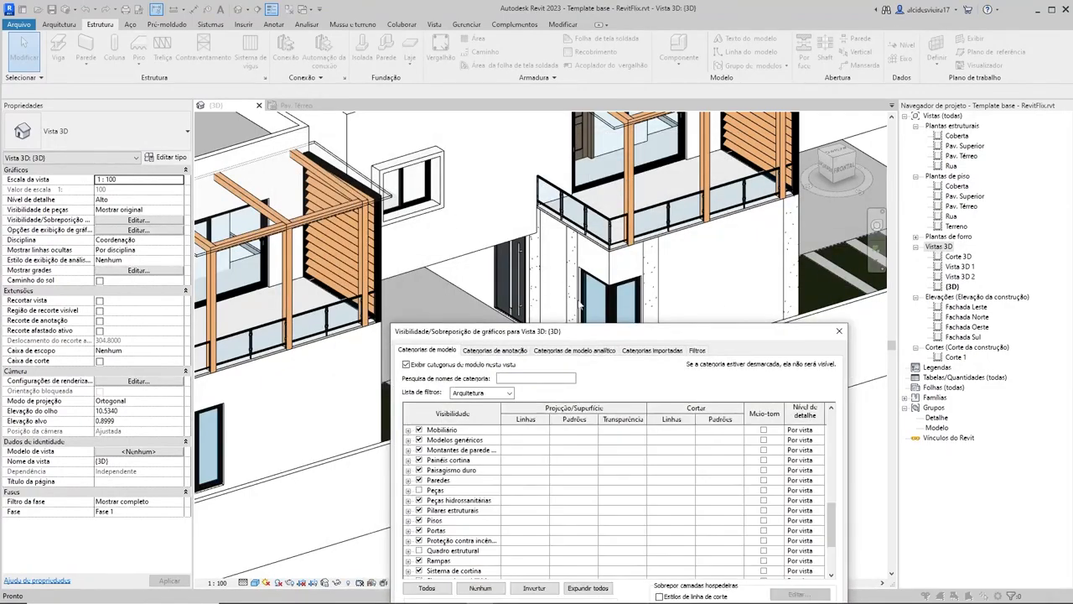
{"action": "left_click_drag", "start_coordinate": [601, 334], "coordinate": [572, 139]}
Step: Turn off the Pilares estruturais category in the 3D view's visibility settings and accept the settings
{"action": "scroll", "coordinate": [427, 295], "scroll_direction": "down", "scroll_amount": 2}
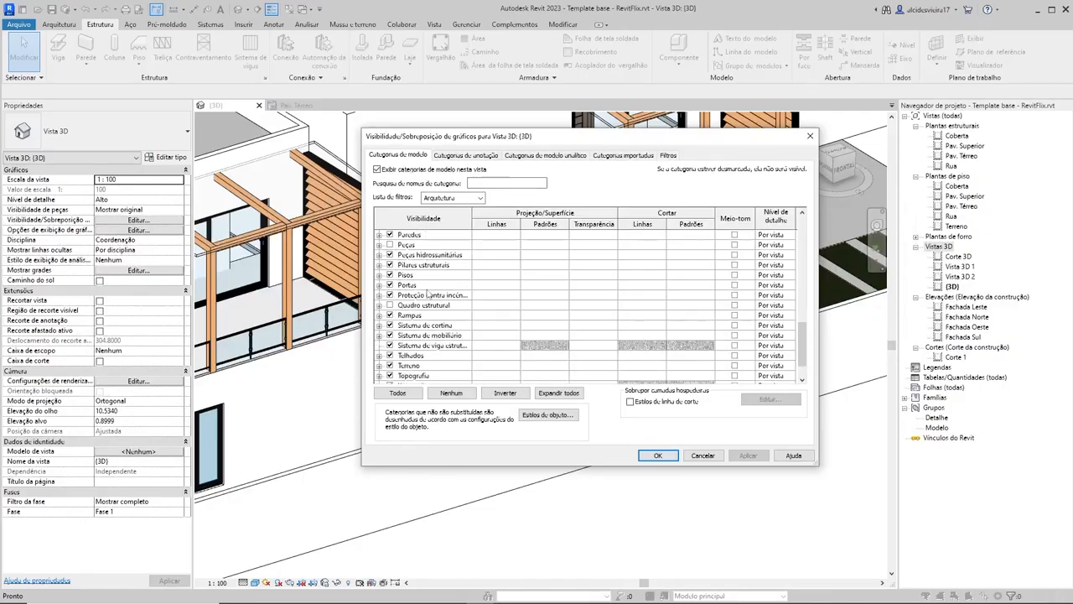
{"action": "scroll", "coordinate": [428, 295], "scroll_direction": "down", "scroll_amount": 2}
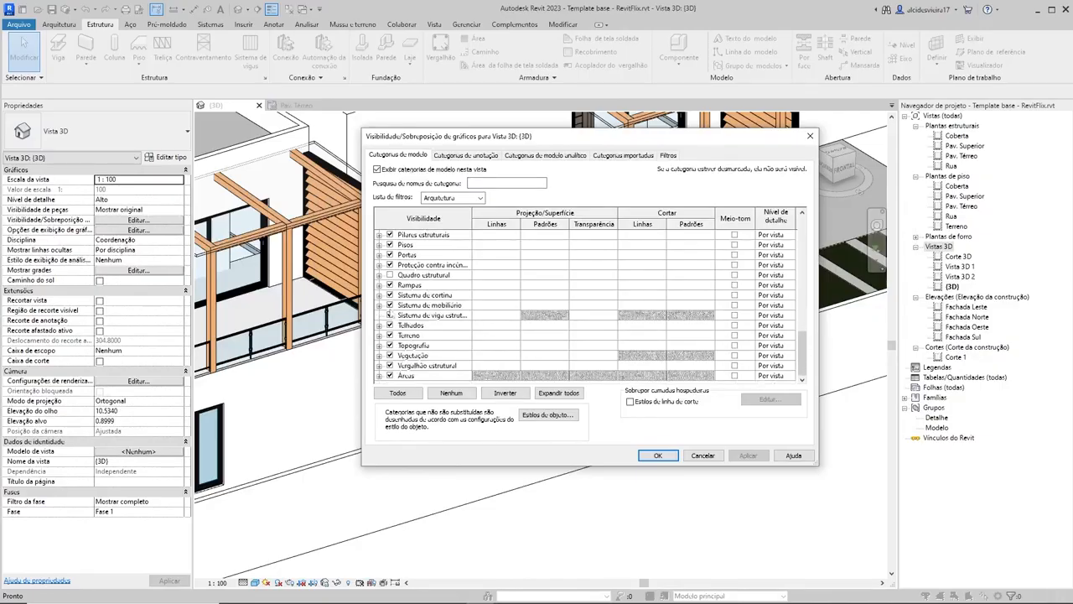
{"action": "left_click", "coordinate": [390, 236]}
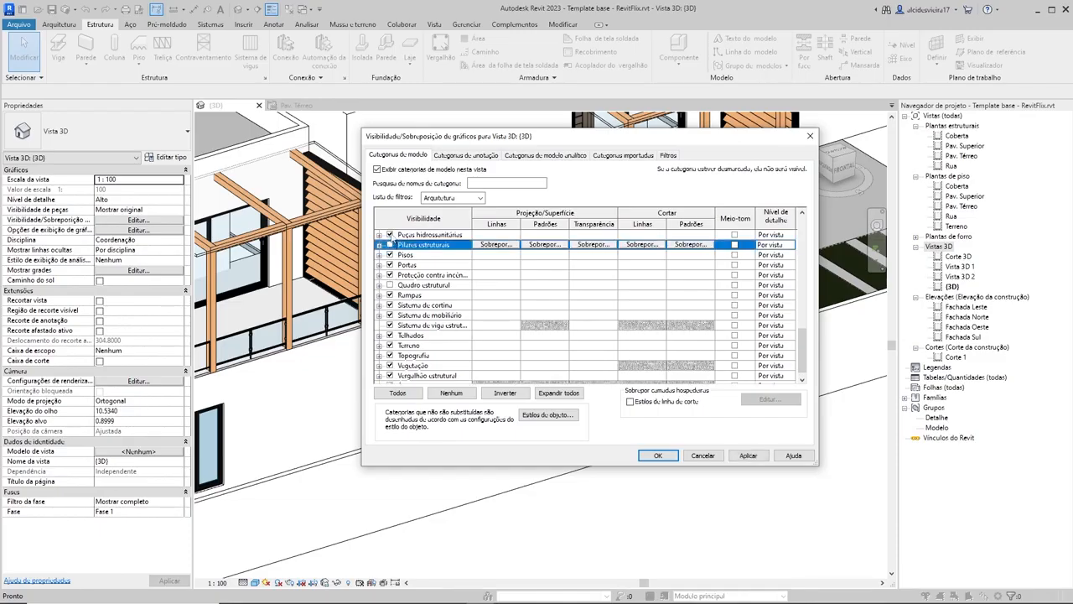
{"action": "left_click", "coordinate": [662, 456]}
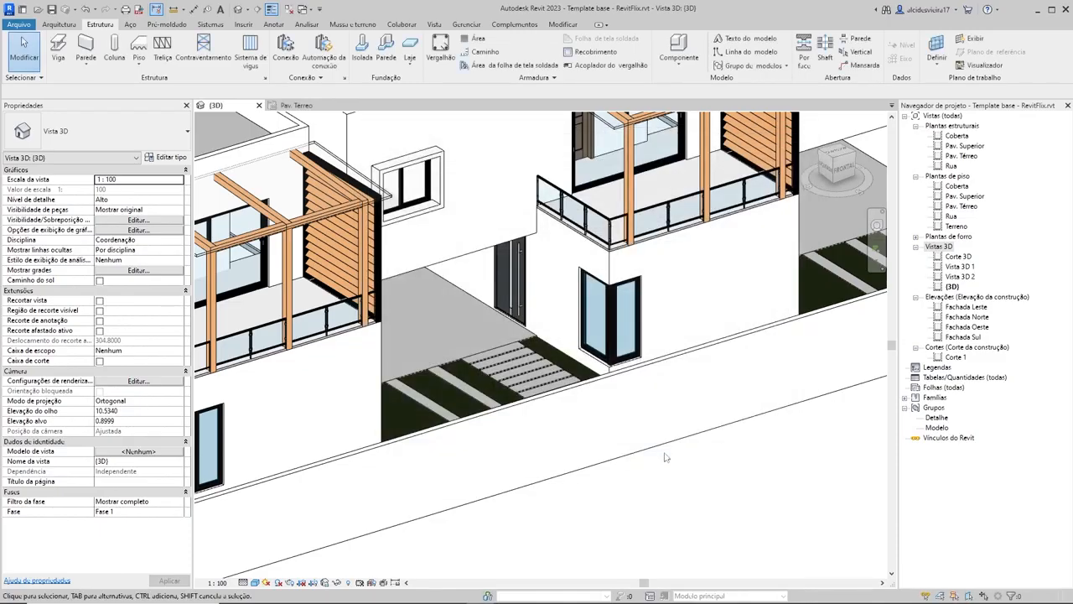
{"action": "scroll", "coordinate": [729, 488], "scroll_direction": "down", "scroll_amount": 8}
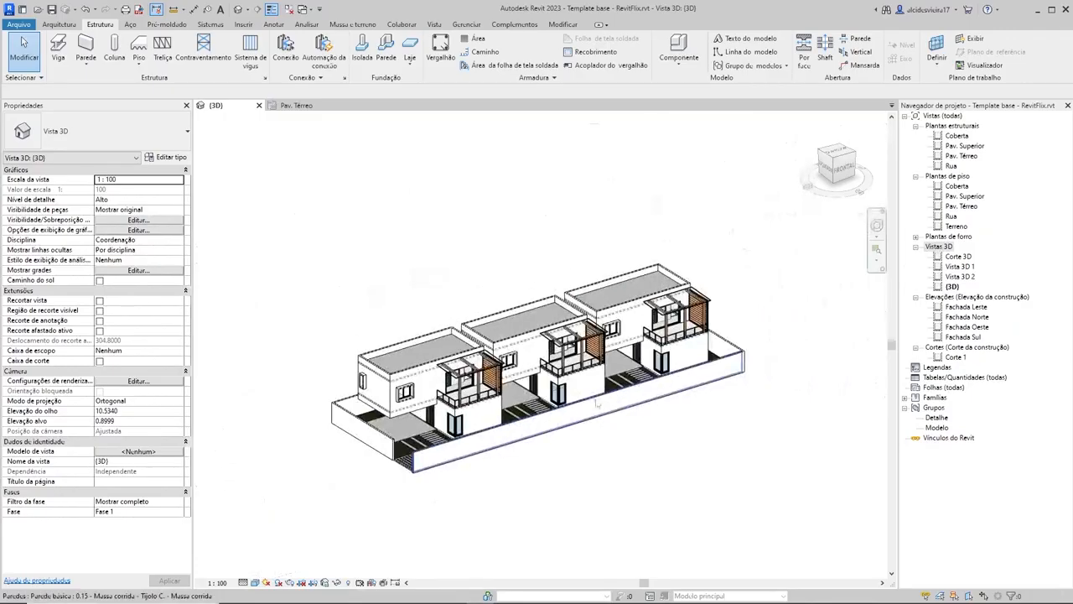
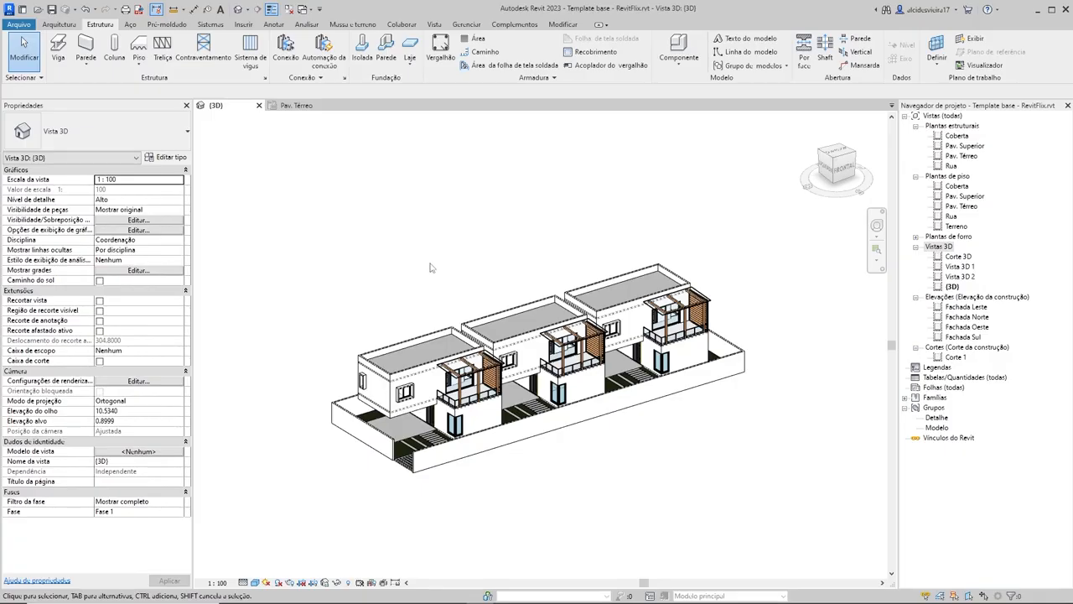
Step: Duplicate the {3D} view and rename the copy as 3D estrutural
{"action": "left_click", "coordinate": [952, 287]}
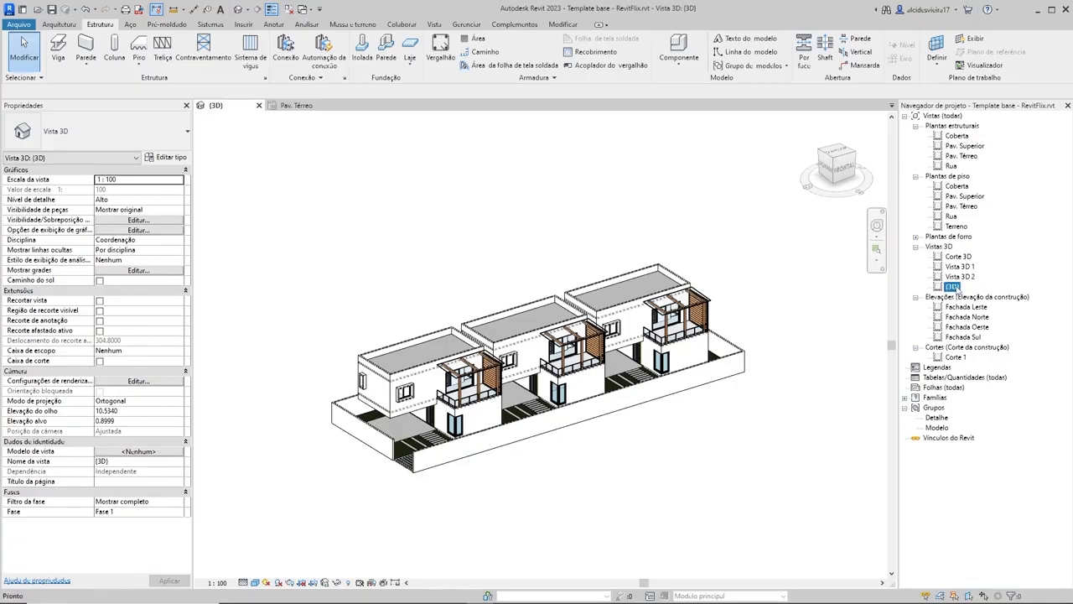
{"action": "left_click", "coordinate": [953, 288]}
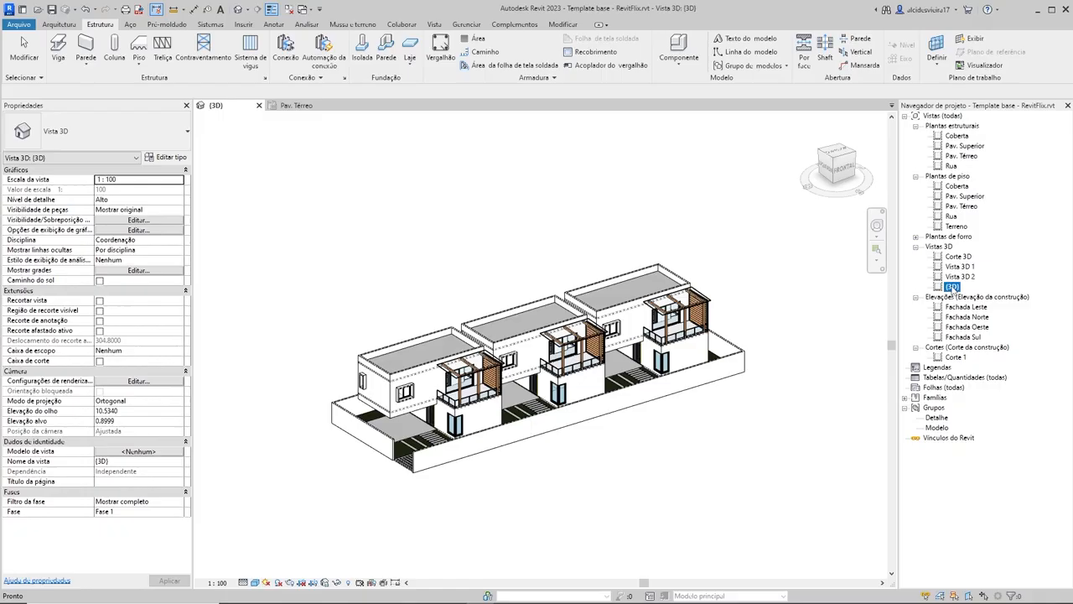
{"action": "right_click", "coordinate": [952, 288]}
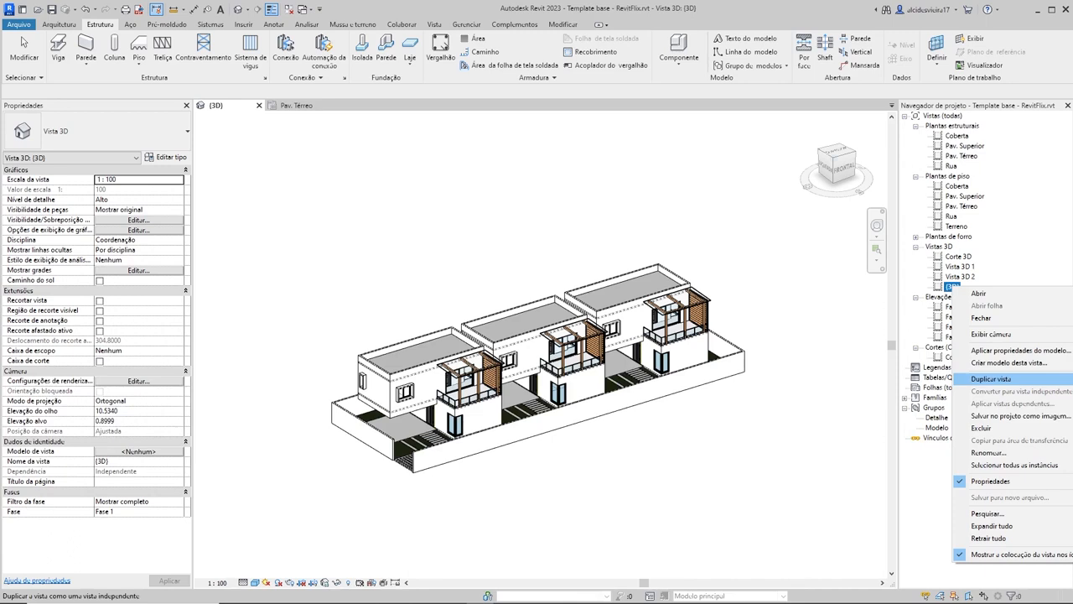
{"action": "left_click", "coordinate": [991, 379]}
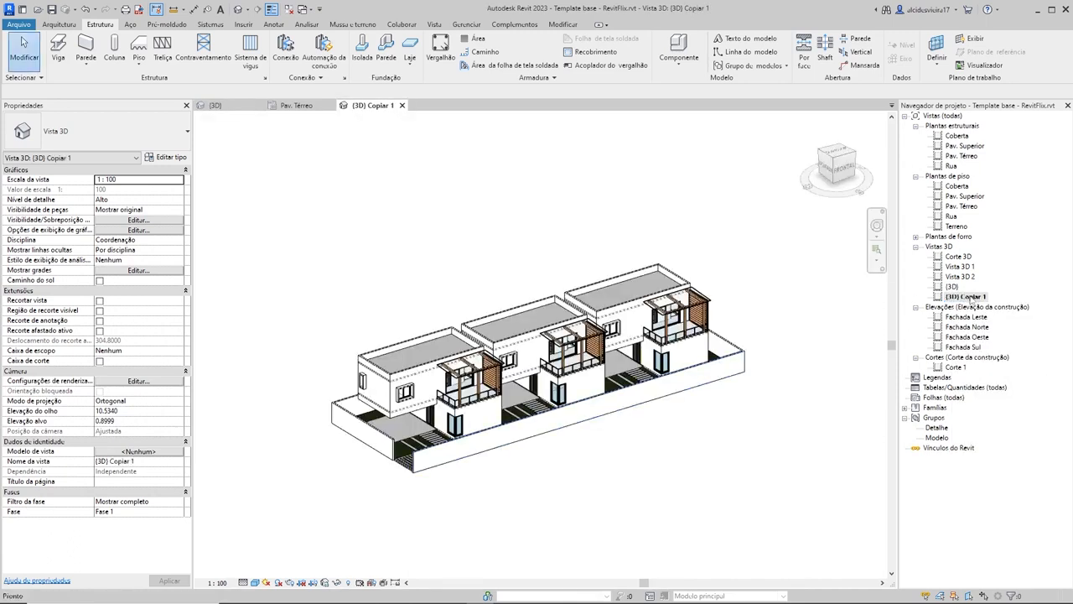
{"action": "left_click", "coordinate": [969, 296]}
{"action": "left_click", "coordinate": [973, 298]}
{"action": "type", "text": "E"}
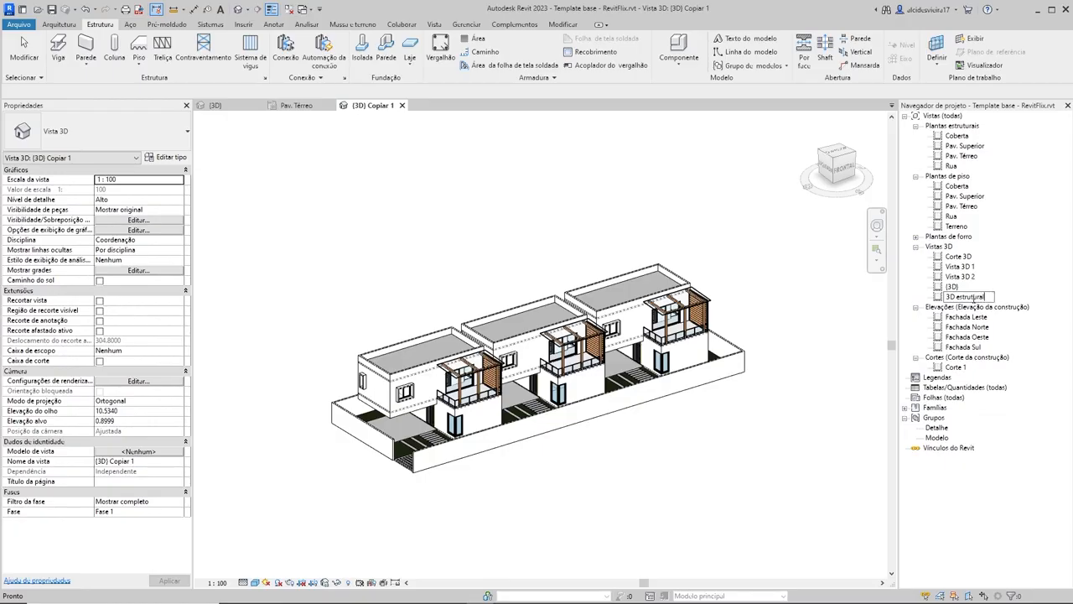
{"action": "key", "text": "Return"}
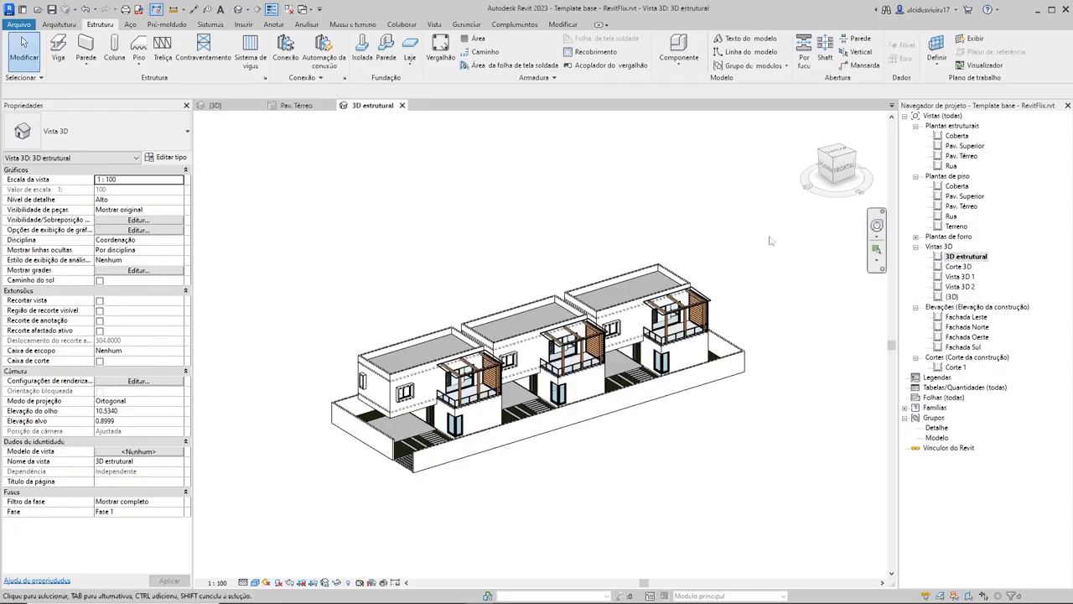
Step: Hide the whole wall category in the 3D estrutural view, using an upper-floor wall of the far house
{"action": "scroll", "coordinate": [631, 296], "scroll_direction": "up", "scroll_amount": 4}
{"action": "scroll", "coordinate": [632, 299], "scroll_direction": "down", "scroll_amount": 4}
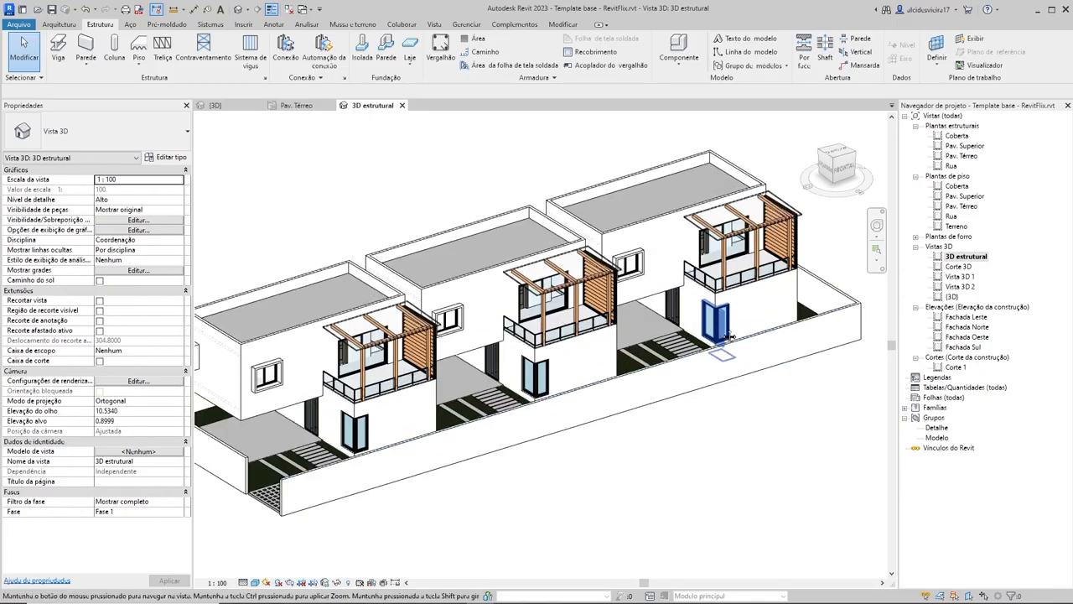
{"action": "scroll", "coordinate": [722, 365], "scroll_direction": "down", "scroll_amount": 1}
{"action": "scroll", "coordinate": [656, 318], "scroll_direction": "up", "scroll_amount": 2}
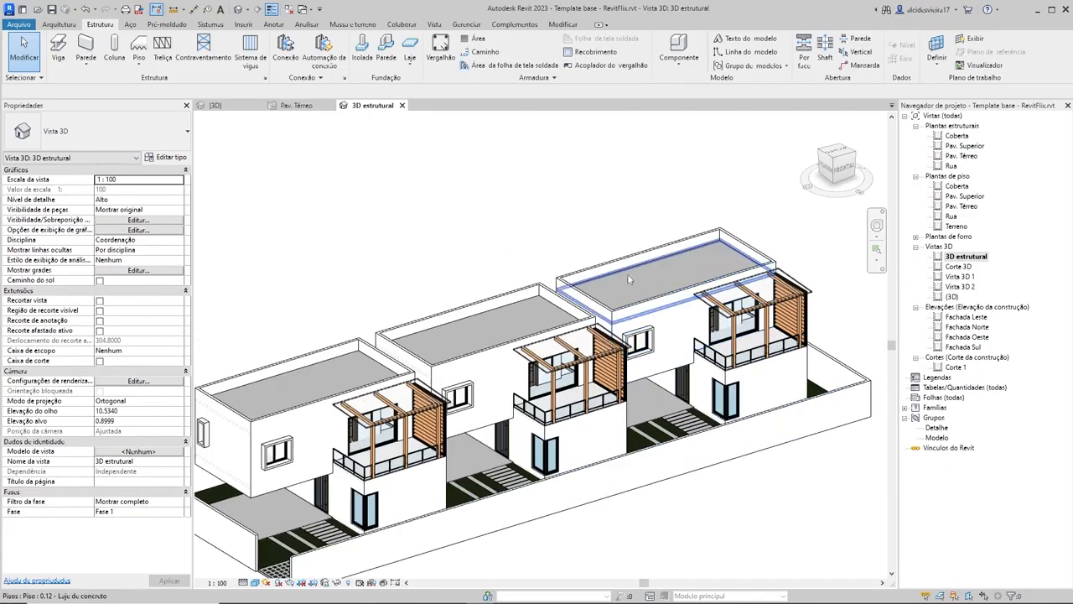
{"action": "left_click", "coordinate": [609, 270]}
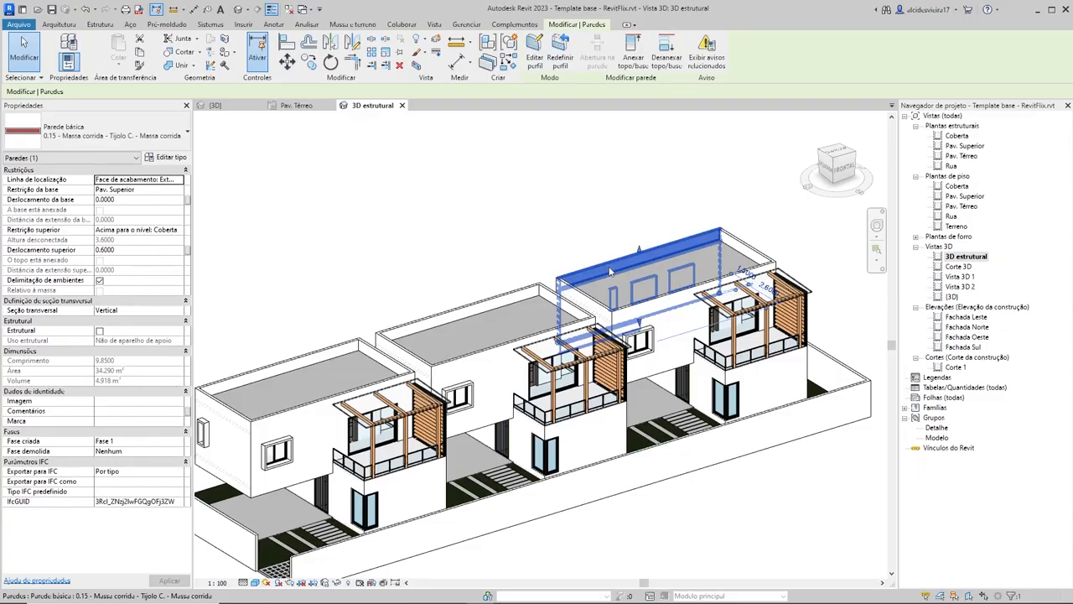
{"action": "right_click", "coordinate": [609, 270]}
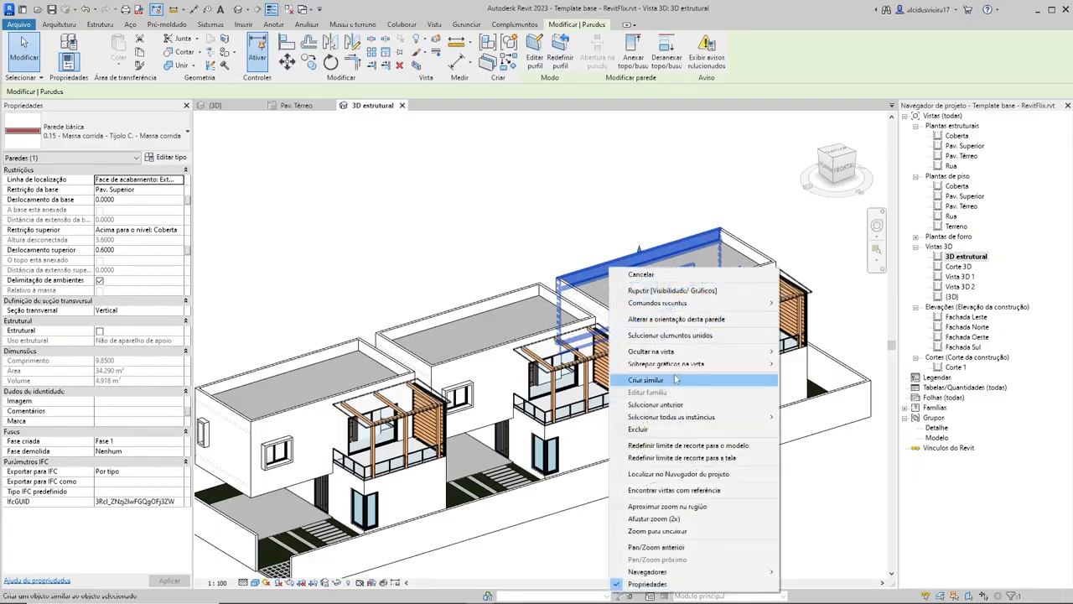
{"action": "mouse_move", "coordinate": [677, 352]}
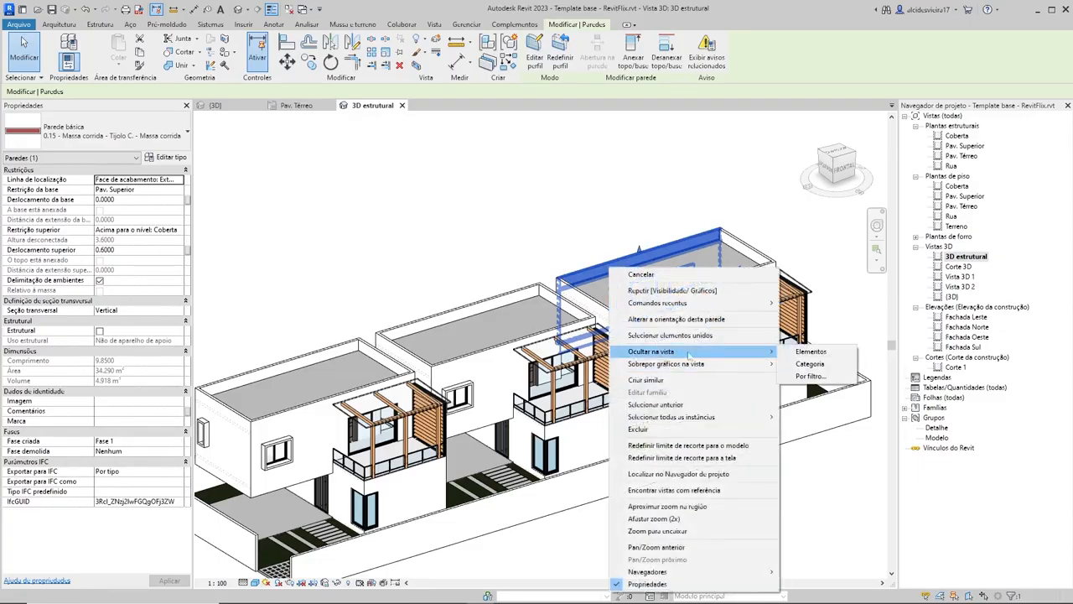
{"action": "left_click", "coordinate": [809, 364]}
Step: Hide the whole floor category in the 3D estrutural view, using the long paved slab in front of the houses
{"action": "left_click", "coordinate": [551, 461]}
{"action": "middle_click_drag", "start_coordinate": [551, 461], "coordinate": [610, 427]}
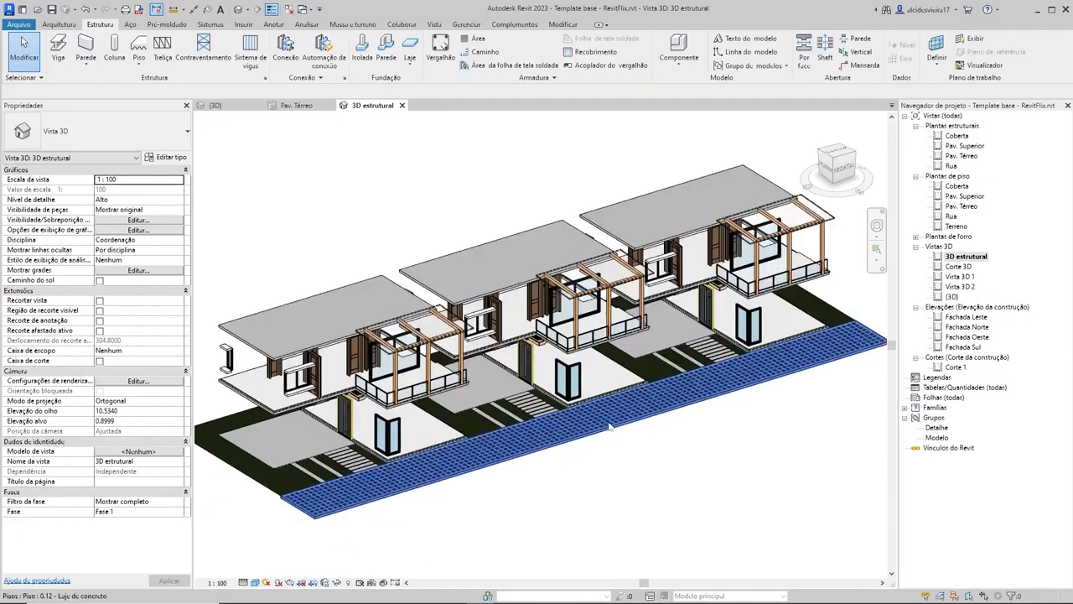
{"action": "left_click", "coordinate": [511, 447]}
{"action": "right_click", "coordinate": [509, 442]}
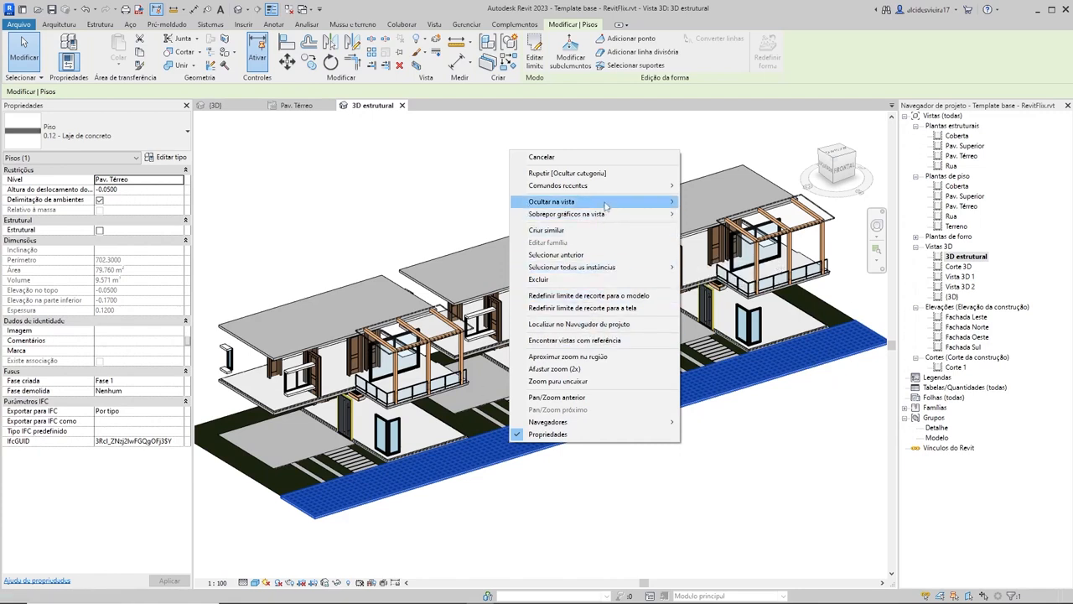
{"action": "mouse_move", "coordinate": [607, 203]}
{"action": "left_click", "coordinate": [708, 215]}
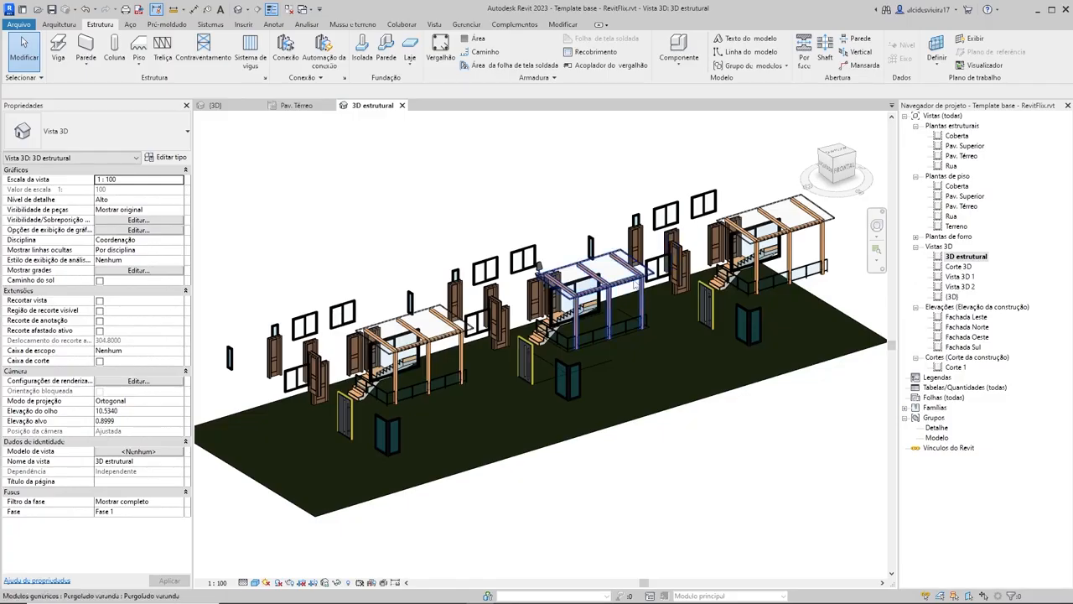
Step: Turn on the Pilares estruturais and Quadro estrutural categories in the 3D estrutural view's visibility settings
{"action": "key", "text": "v"}
{"action": "key", "text": "g"}
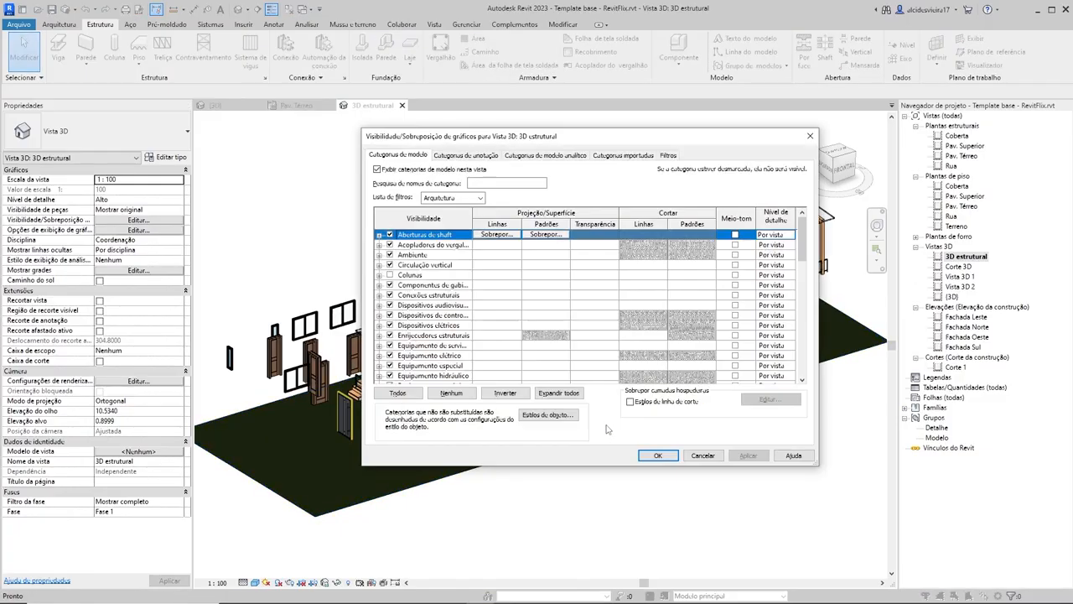
{"action": "scroll", "coordinate": [423, 317], "scroll_direction": "down", "scroll_amount": 8}
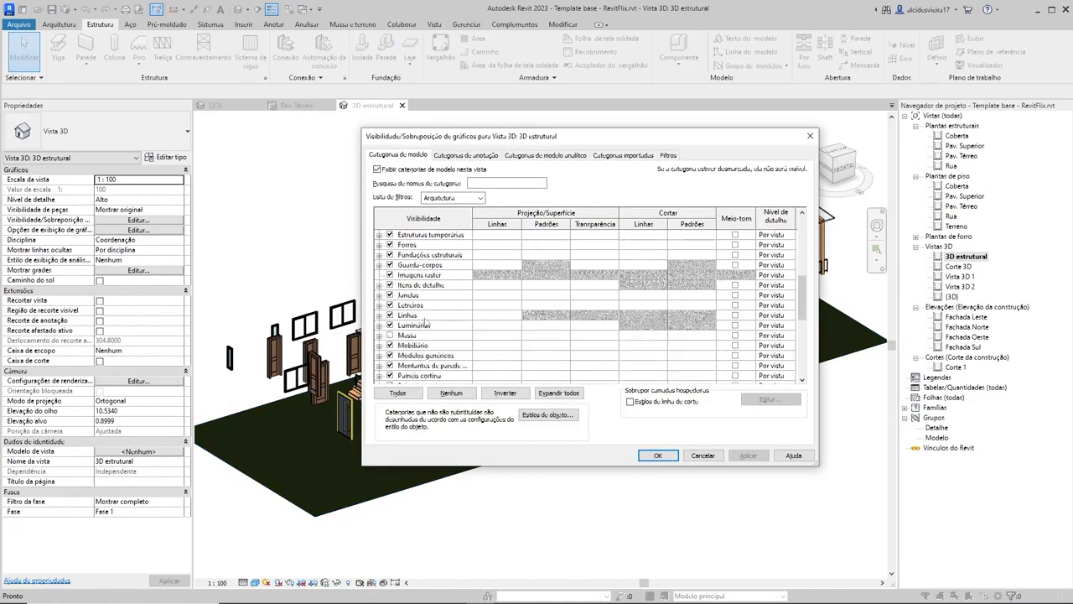
{"action": "scroll", "coordinate": [419, 317], "scroll_direction": "down", "scroll_amount": 2}
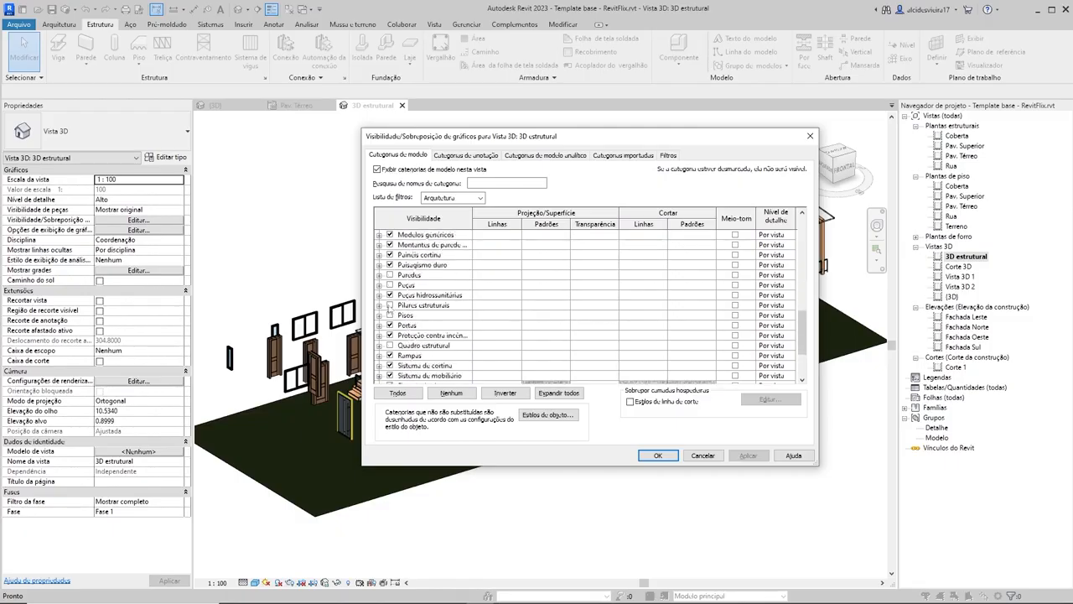
{"action": "left_click", "coordinate": [389, 305]}
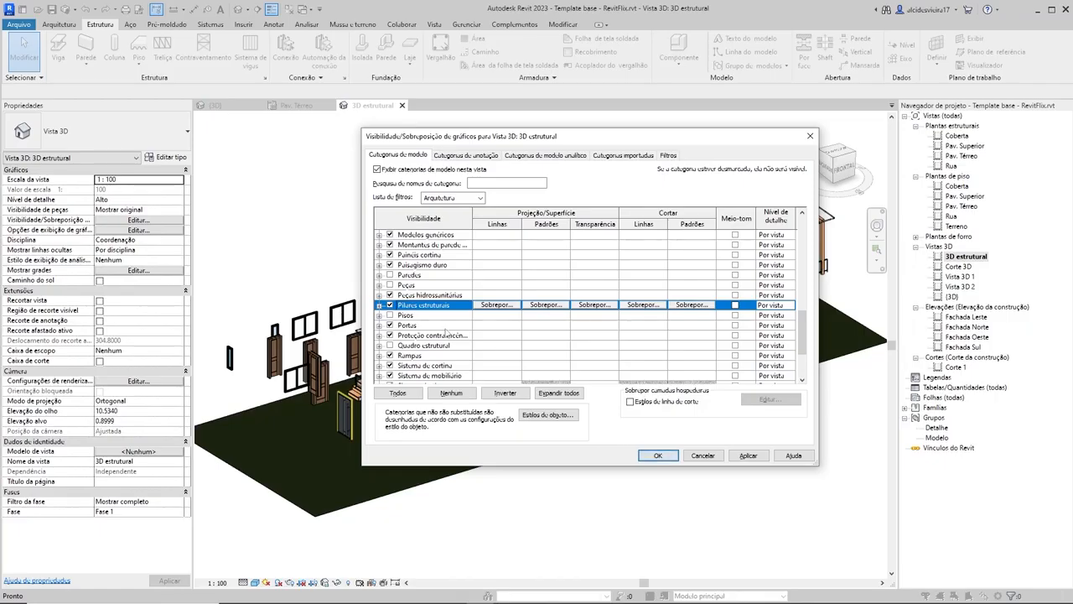
{"action": "left_click", "coordinate": [389, 345]}
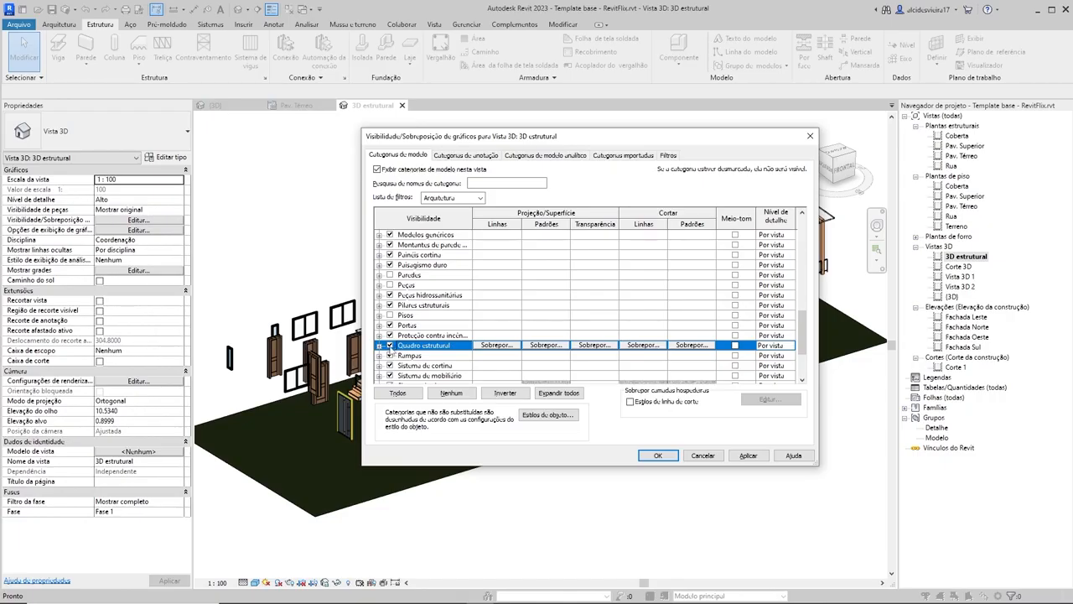
{"action": "scroll", "coordinate": [388, 352], "scroll_direction": "down", "scroll_amount": 3}
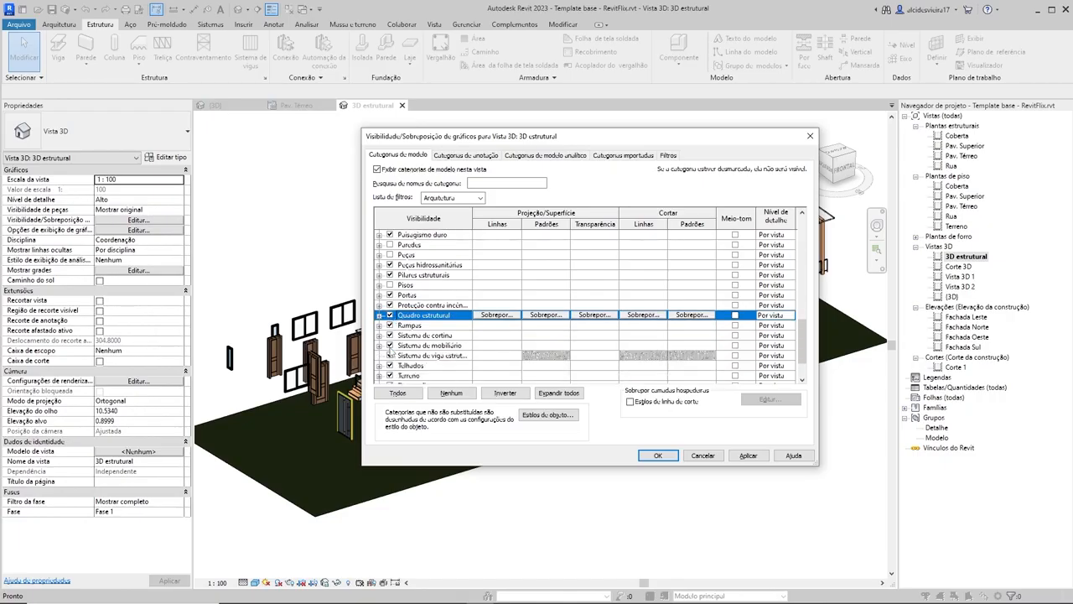
{"action": "scroll", "coordinate": [396, 367], "scroll_direction": "up", "scroll_amount": 3}
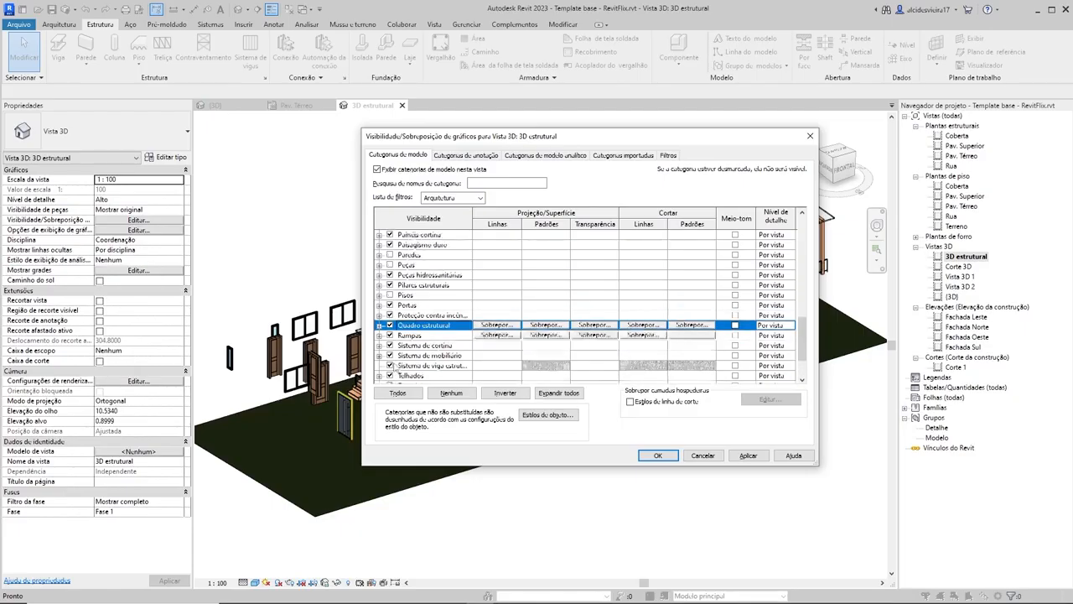
Step: Filter the model category list to include both the Arquitetura and Estrutura disciplines
{"action": "left_click", "coordinate": [480, 198]}
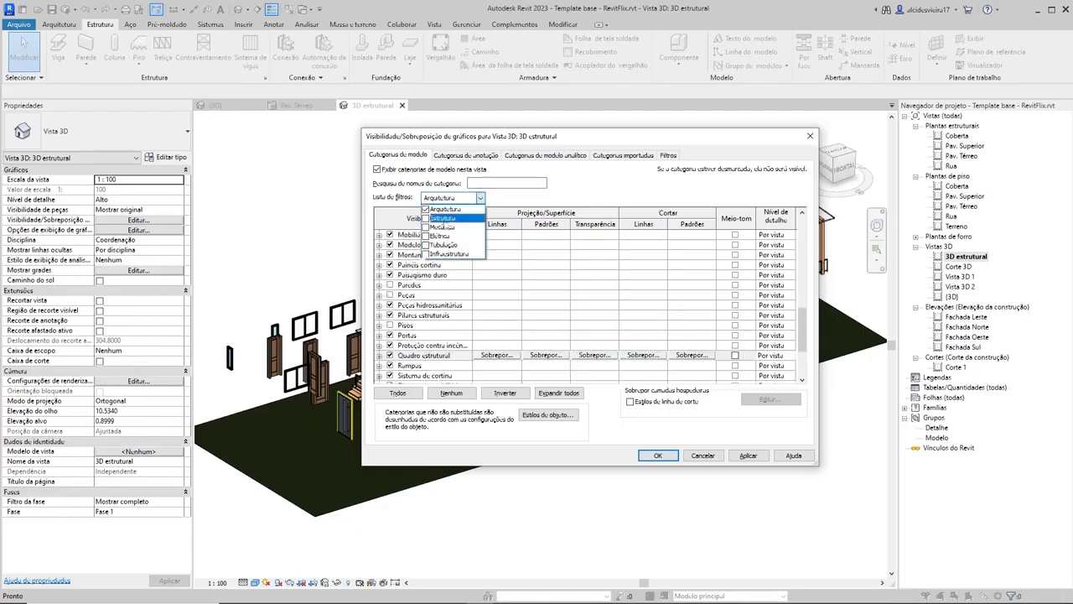
{"action": "left_click", "coordinate": [425, 208]}
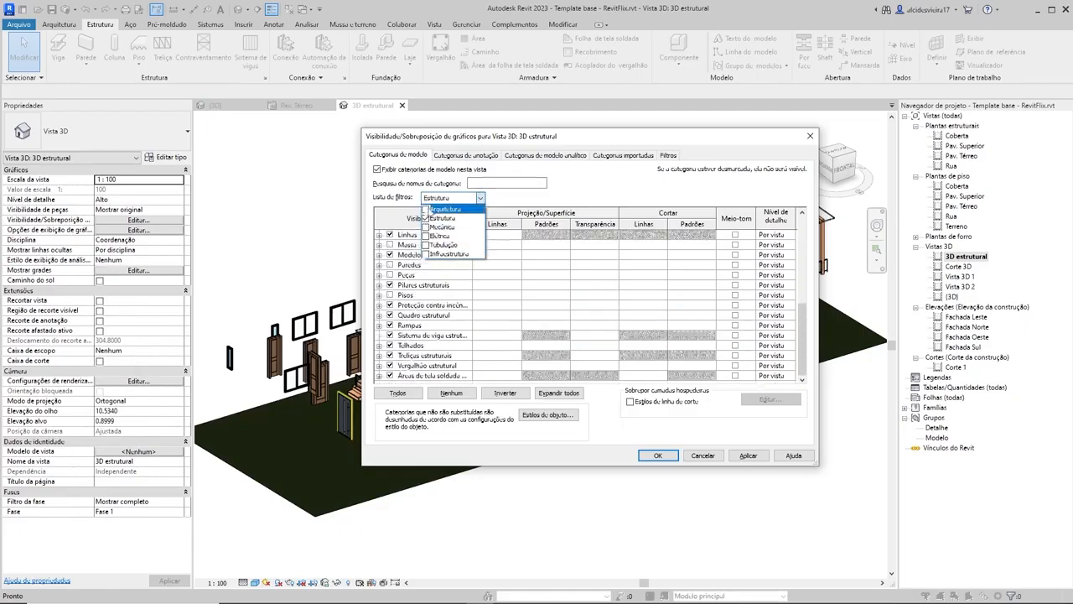
{"action": "left_click", "coordinate": [481, 200]}
{"action": "left_click", "coordinate": [480, 199]}
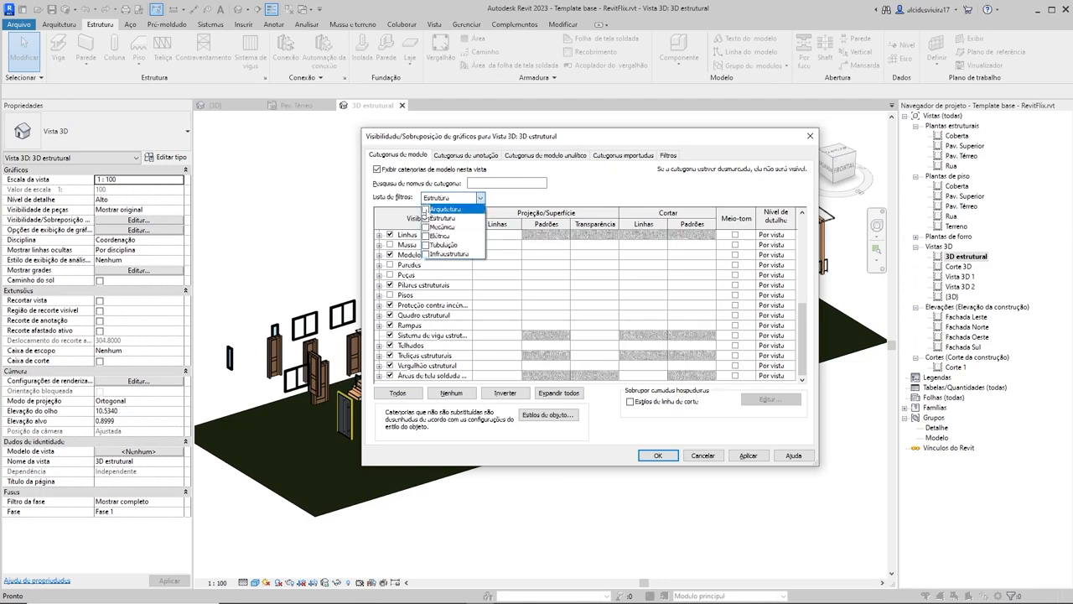
{"action": "left_click", "coordinate": [425, 209]}
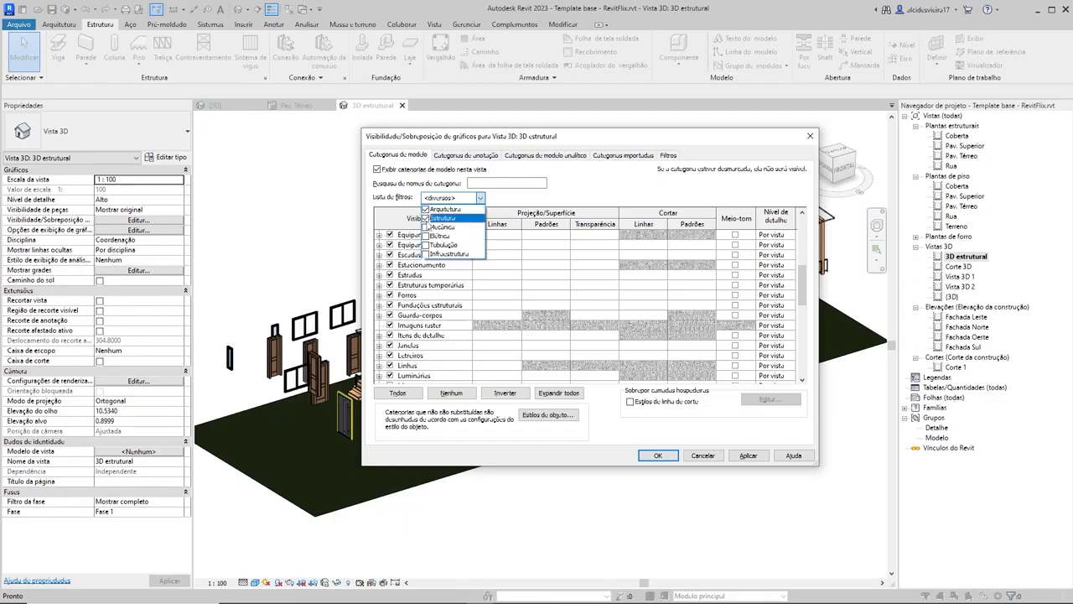
{"action": "left_click", "coordinate": [500, 199]}
Step: Turn on the Colunas category, review the remaining model categories, and accept the visibility settings
{"action": "scroll", "coordinate": [451, 268], "scroll_direction": "up", "scroll_amount": 2}
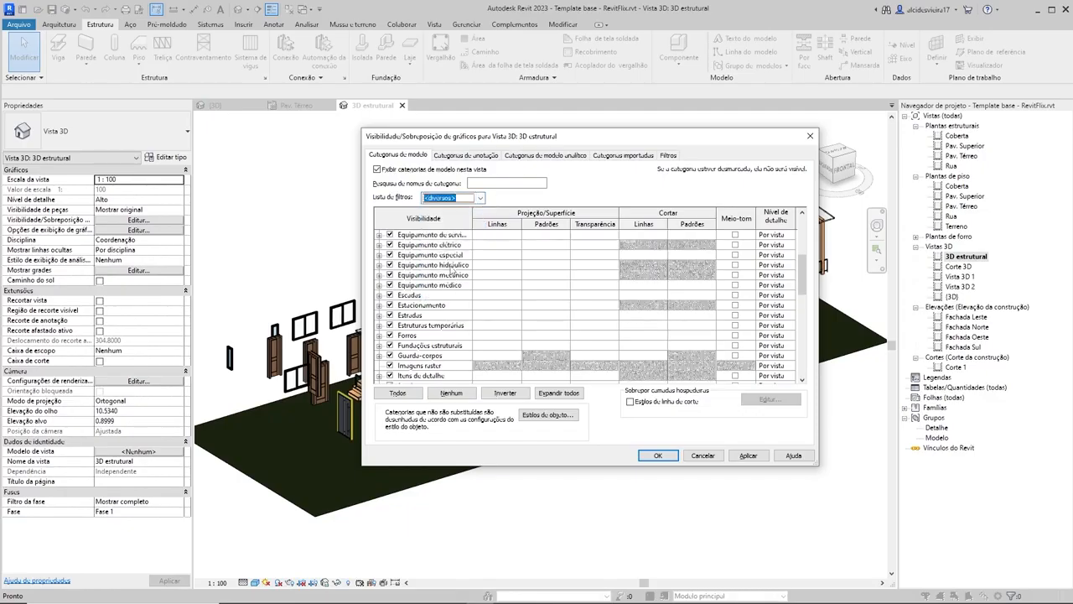
{"action": "scroll", "coordinate": [453, 268], "scroll_direction": "up", "scroll_amount": 5}
{"action": "left_click", "coordinate": [390, 305]}
{"action": "scroll", "coordinate": [410, 304], "scroll_direction": "down", "scroll_amount": 5}
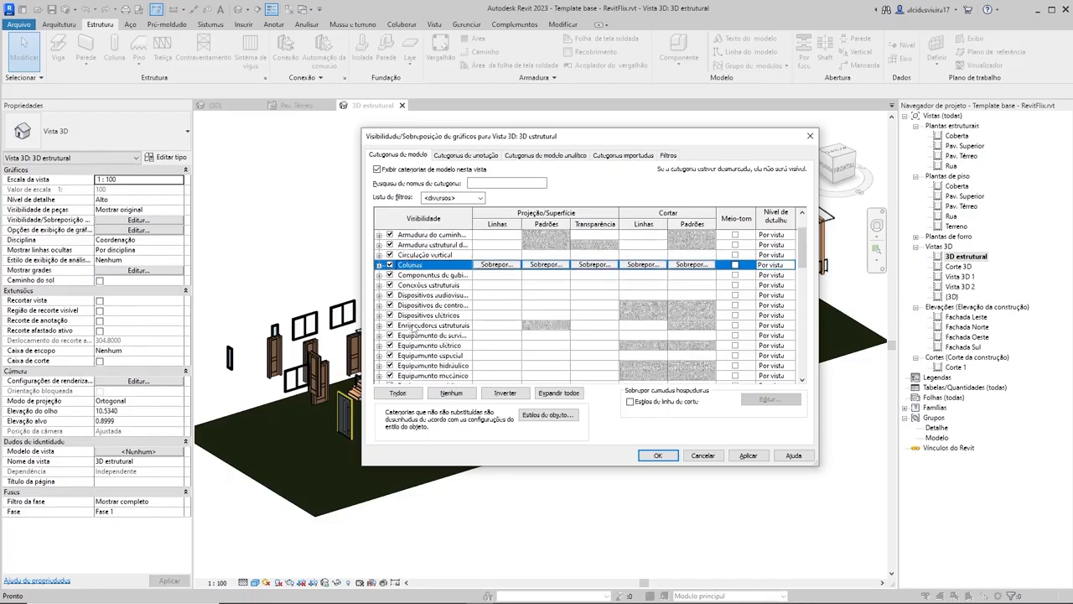
{"action": "scroll", "coordinate": [410, 329], "scroll_direction": "down", "scroll_amount": 3}
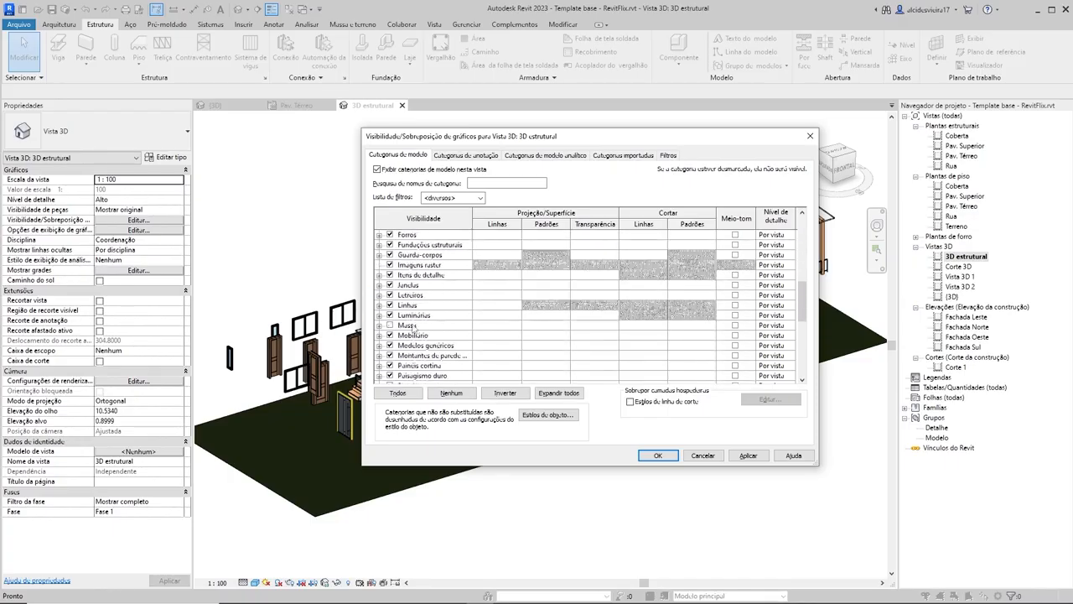
{"action": "scroll", "coordinate": [411, 329], "scroll_direction": "down", "scroll_amount": 2}
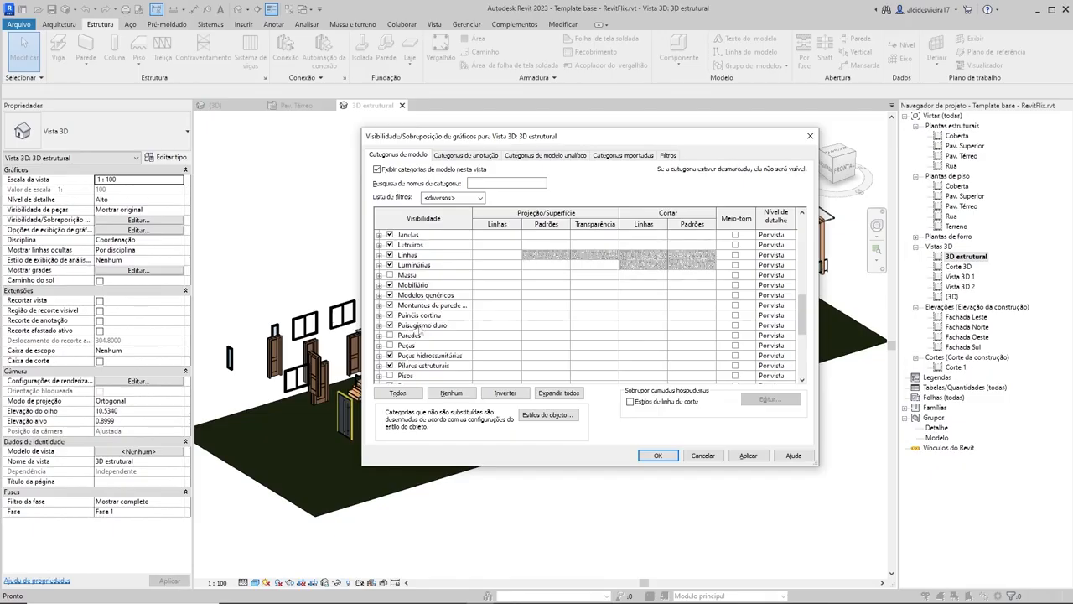
{"action": "scroll", "coordinate": [424, 331], "scroll_direction": "down", "scroll_amount": 1}
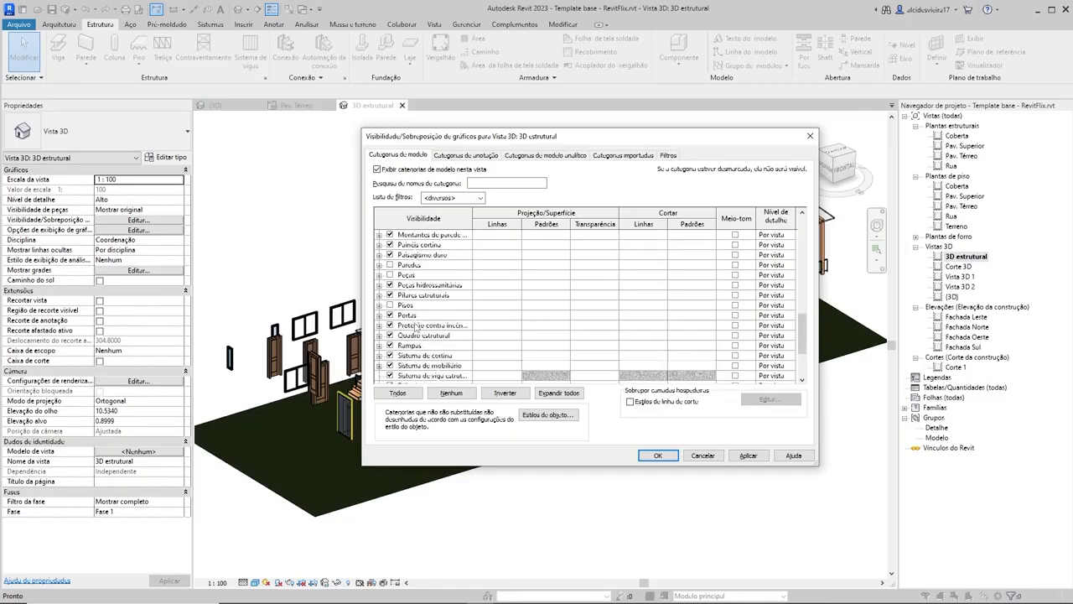
{"action": "scroll", "coordinate": [415, 327], "scroll_direction": "down", "scroll_amount": 3}
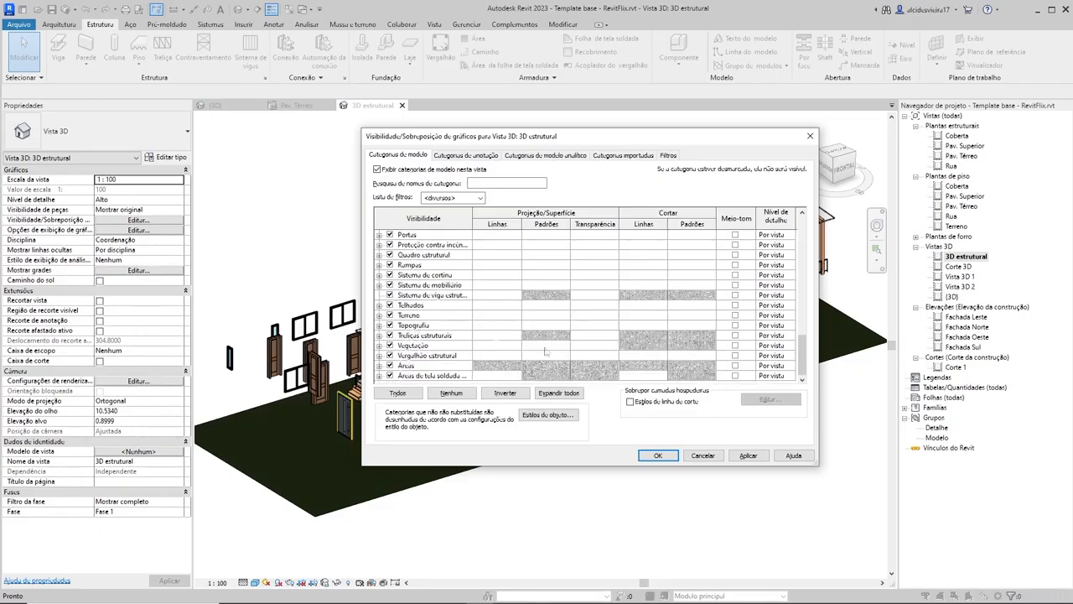
{"action": "left_click", "coordinate": [658, 456]}
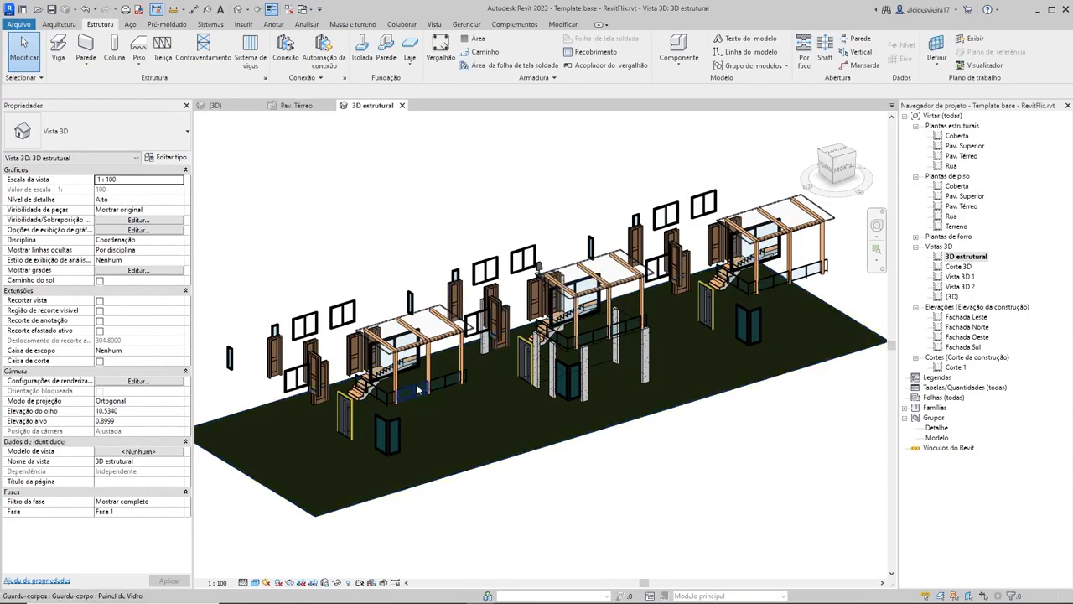
Step: Hide the Modelos genéricos category in the 3D estrutural view, using the veranda pergola of the nearest house
{"action": "left_click", "coordinate": [431, 342]}
{"action": "right_click", "coordinate": [426, 344]}
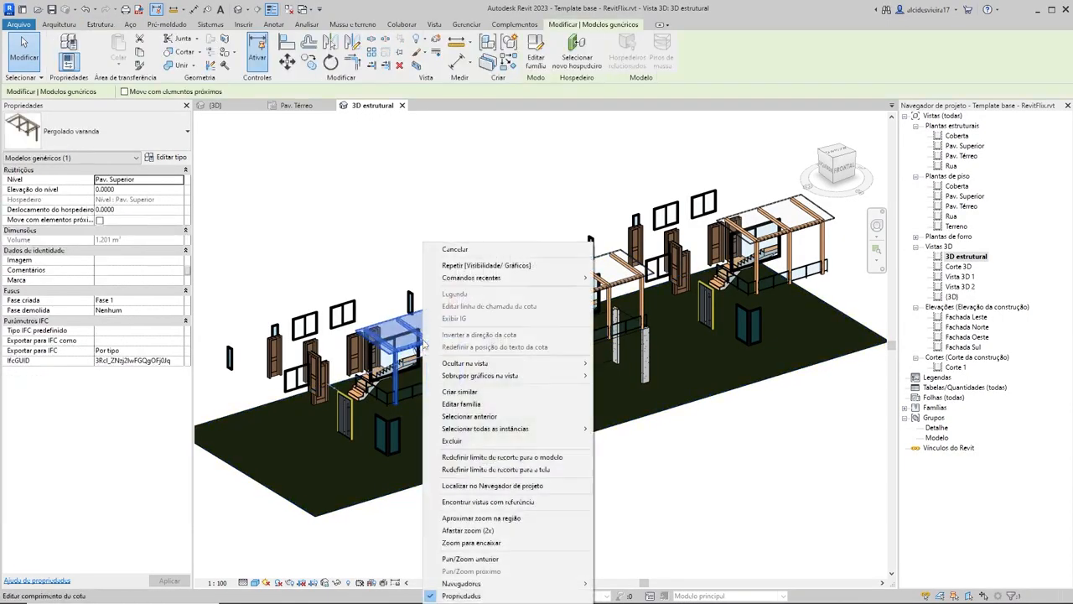
{"action": "mouse_move", "coordinate": [537, 363]}
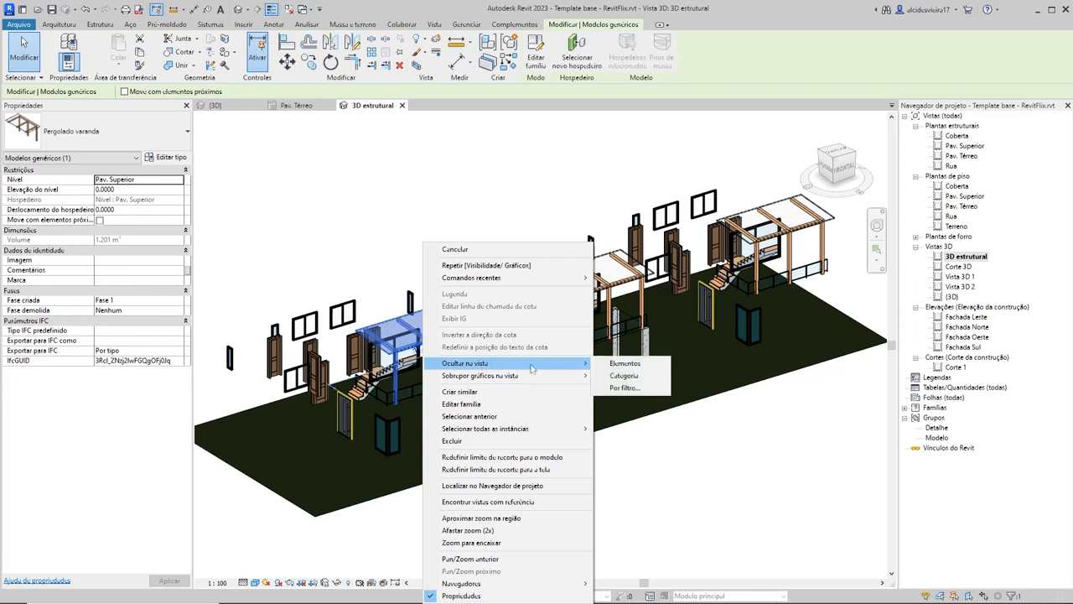
{"action": "left_click", "coordinate": [655, 379]}
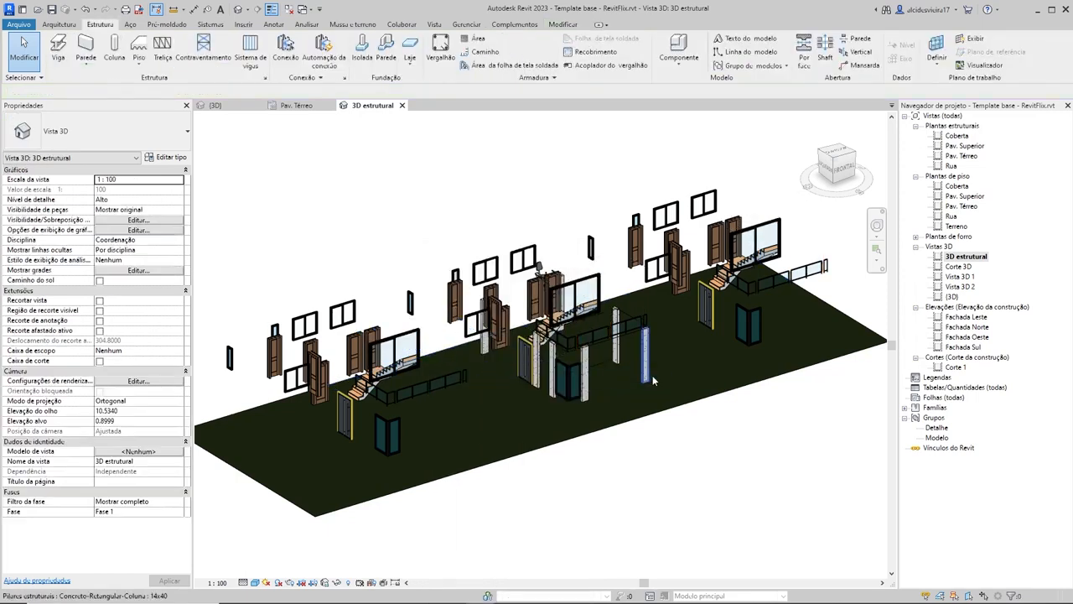
Step: Hide the Portas category in the 3D estrutural view, using a door of the middle house
{"action": "left_click", "coordinate": [453, 297]}
{"action": "right_click", "coordinate": [455, 299]}
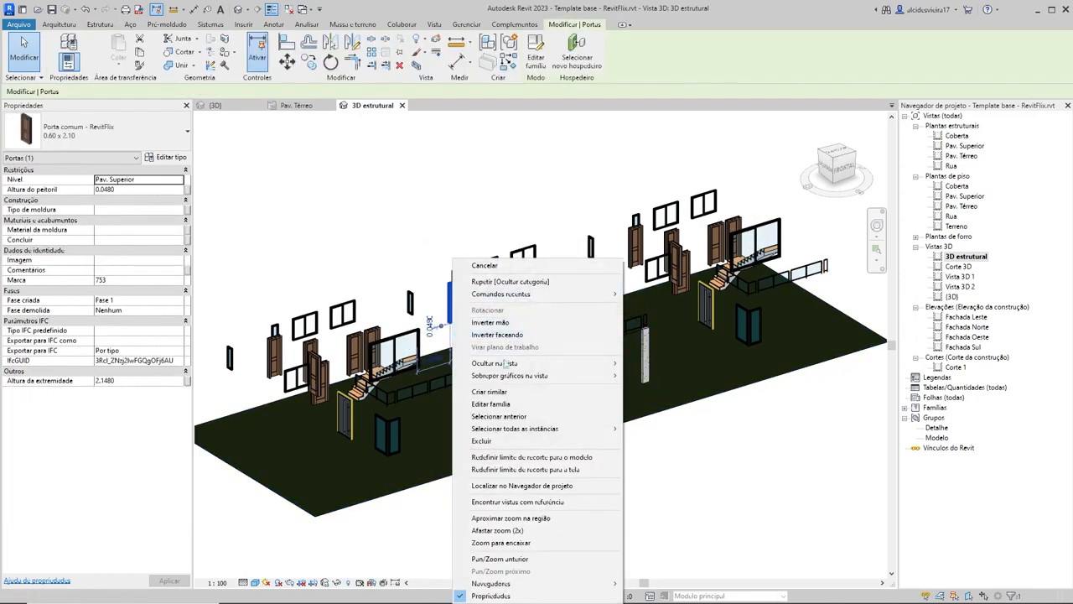
{"action": "mouse_move", "coordinate": [506, 366]}
{"action": "left_click", "coordinate": [654, 375]}
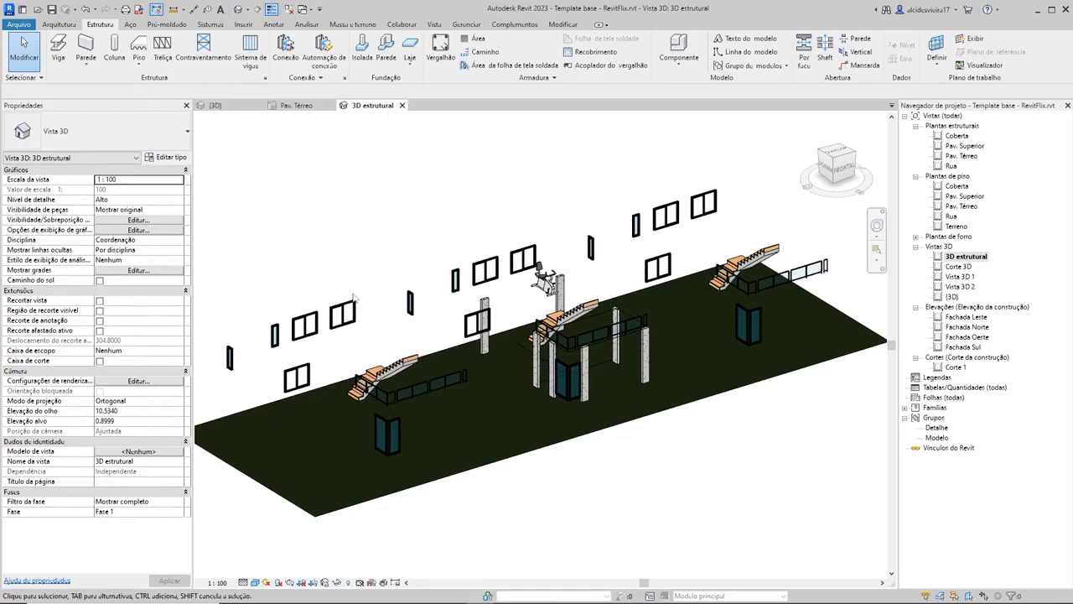
Step: Hide the Janelas category in the 3D estrutural view, using a two-panel sliding window of the nearest house
{"action": "middle_click_drag", "start_coordinate": [299, 331], "coordinate": [333, 316]}
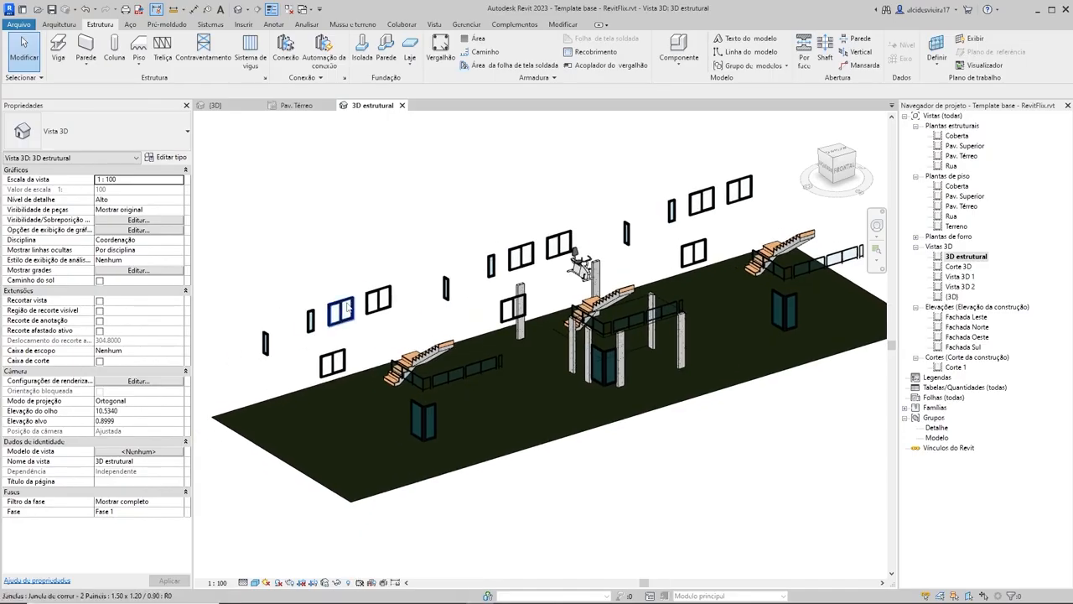
{"action": "left_click", "coordinate": [348, 307]}
{"action": "right_click", "coordinate": [348, 307]}
{"action": "mouse_move", "coordinate": [495, 363]}
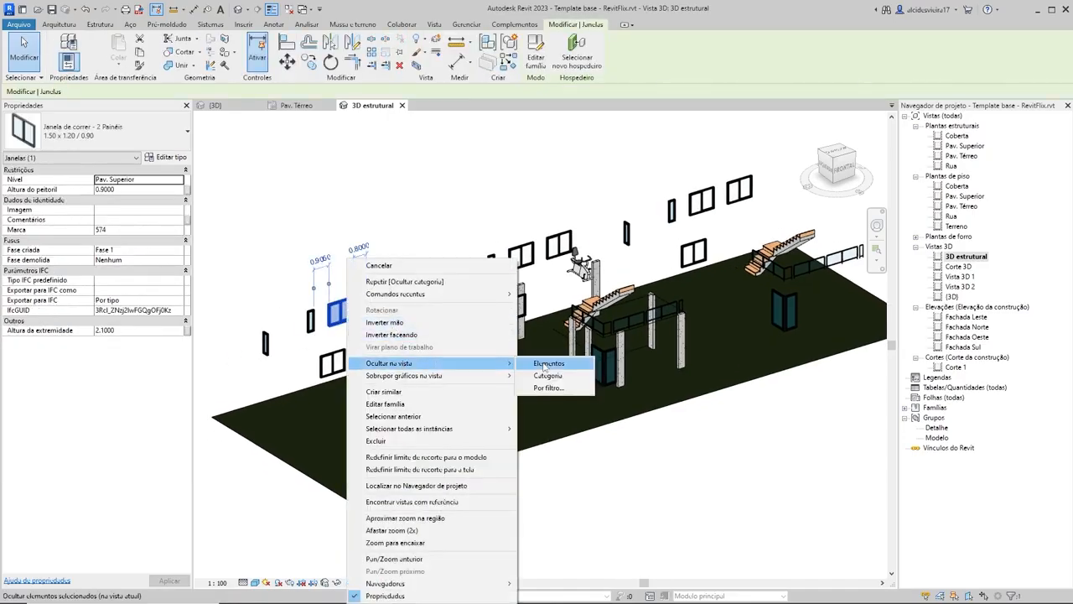
{"action": "left_click", "coordinate": [547, 376]}
Step: Hide the Escadas category in the 3D estrutural view, using the nearest house's staircase
{"action": "left_click", "coordinate": [433, 349]}
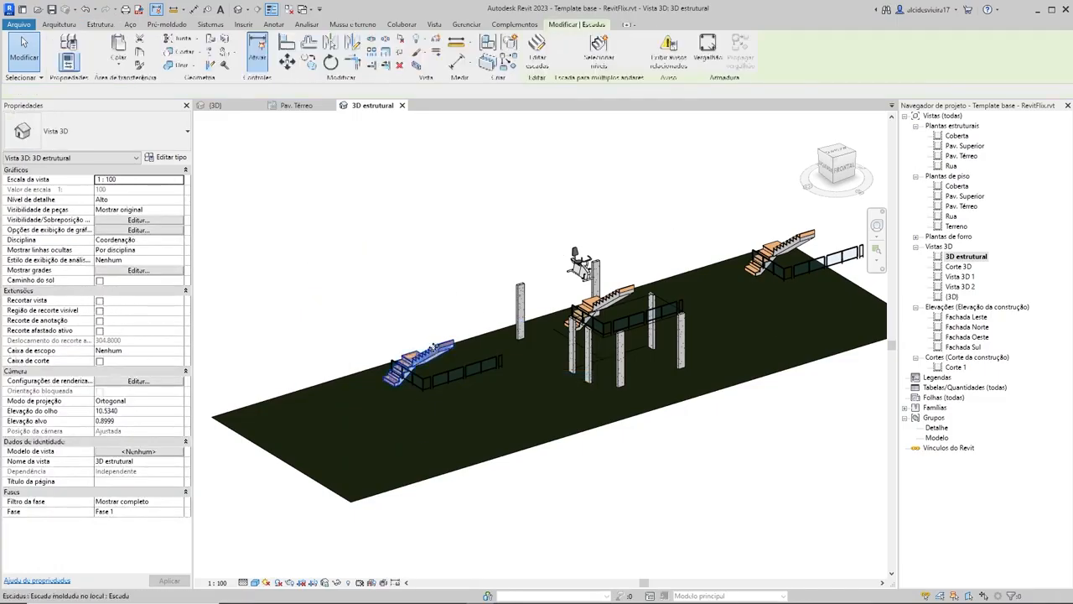
{"action": "right_click", "coordinate": [434, 349]}
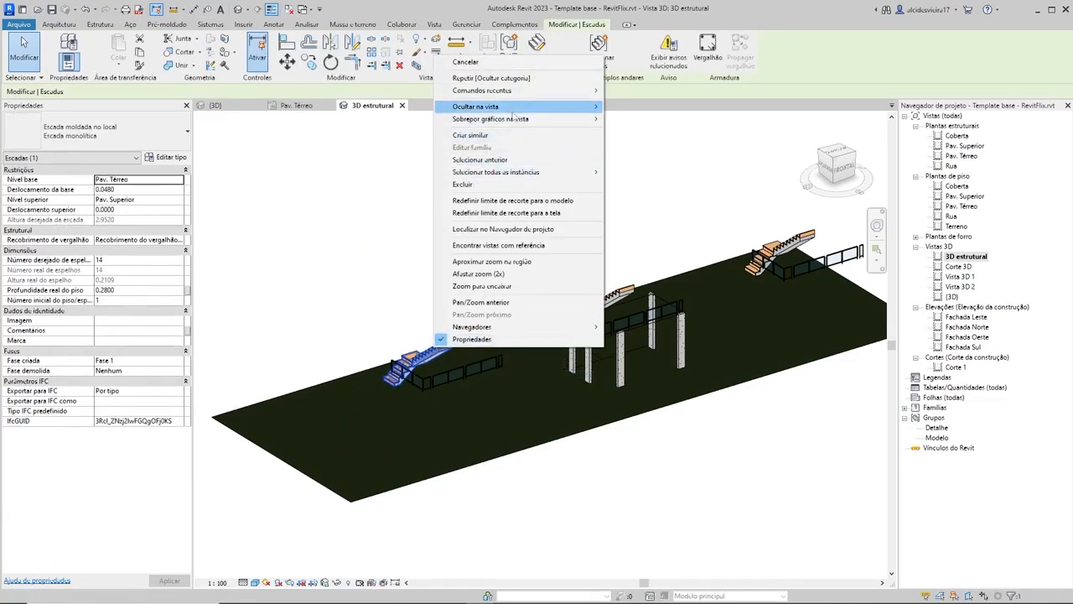
{"action": "mouse_move", "coordinate": [514, 106]}
{"action": "left_click", "coordinate": [628, 120]}
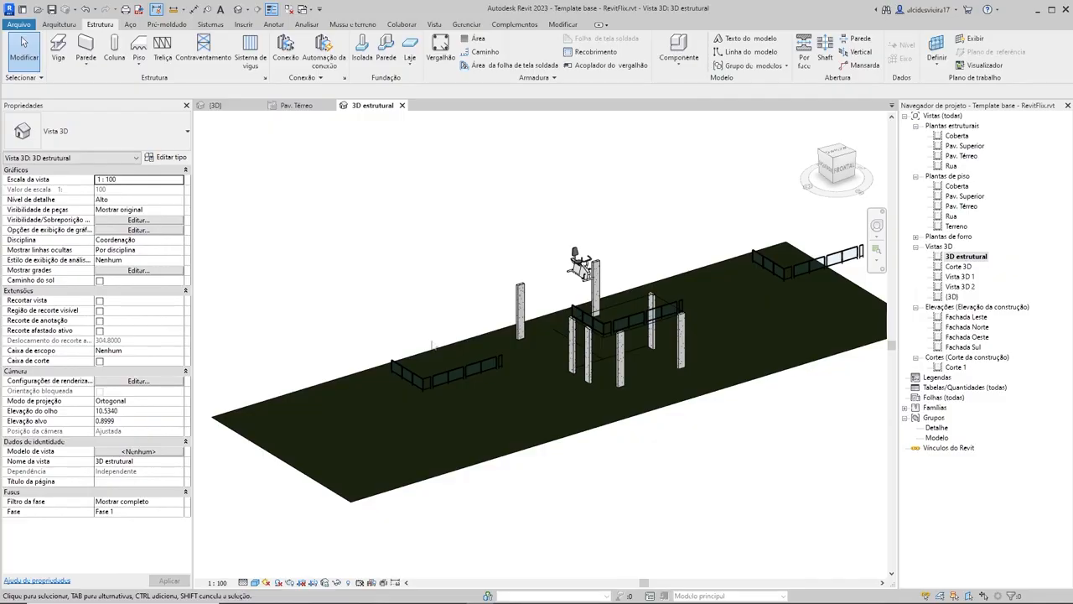
Step: Hide the railing category in the 3D estrutural view, using the glass railing of the nearest house
{"action": "left_click", "coordinate": [442, 377]}
{"action": "right_click", "coordinate": [443, 377]}
{"action": "mouse_move", "coordinate": [518, 136]}
{"action": "left_click", "coordinate": [638, 147]}
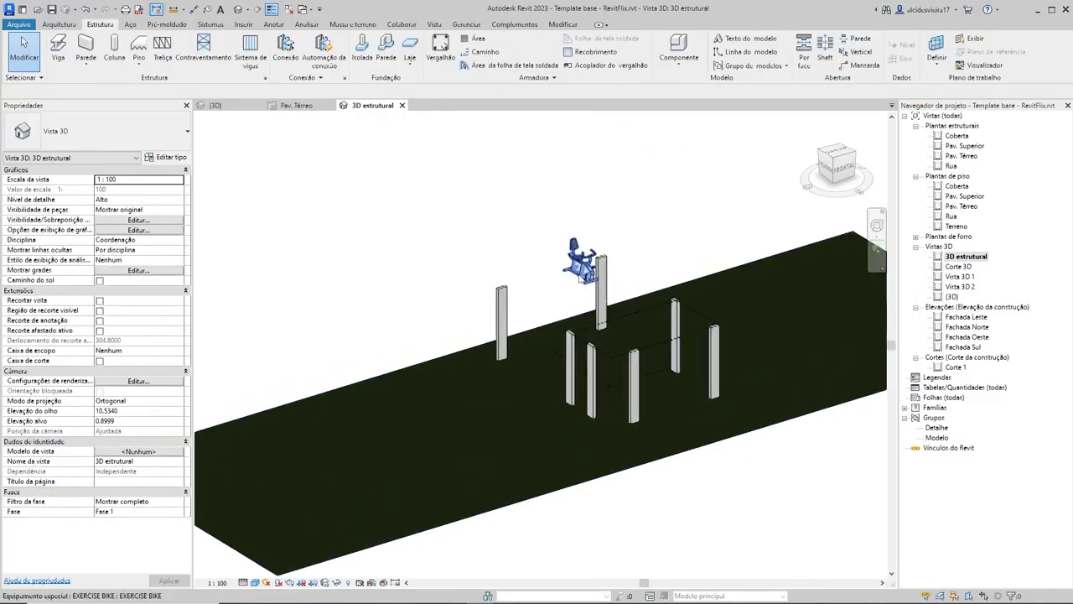
Step: Hide the Equipamento especial category in the 3D estrutural view, using the exercise bike in the middle house
{"action": "scroll", "coordinate": [578, 273], "scroll_direction": "up", "scroll_amount": 2}
{"action": "left_click", "coordinate": [579, 266]}
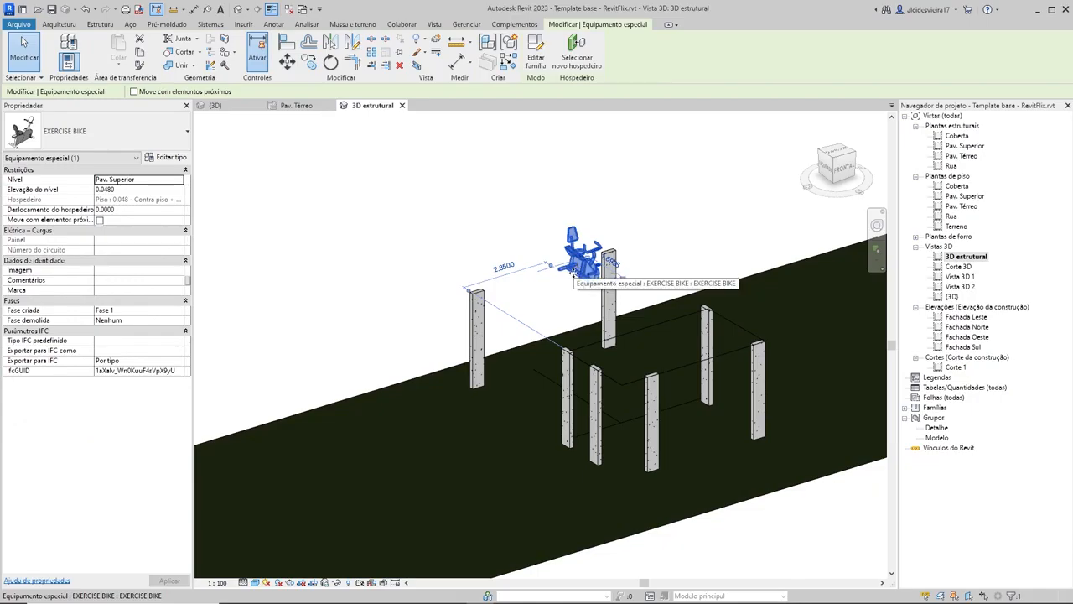
{"action": "right_click", "coordinate": [567, 253]}
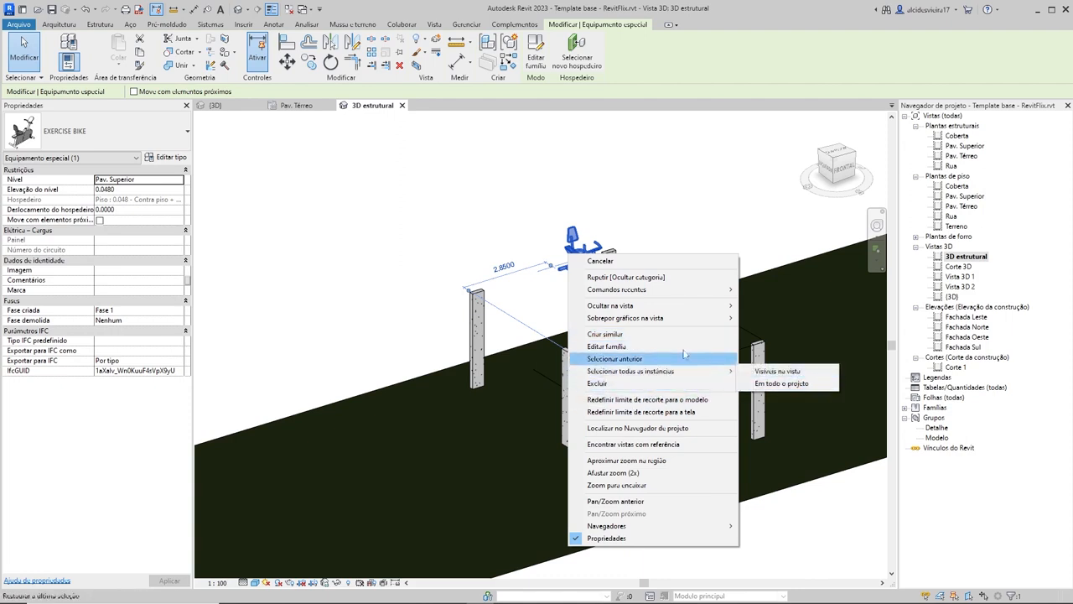
{"action": "left_click", "coordinate": [767, 319]}
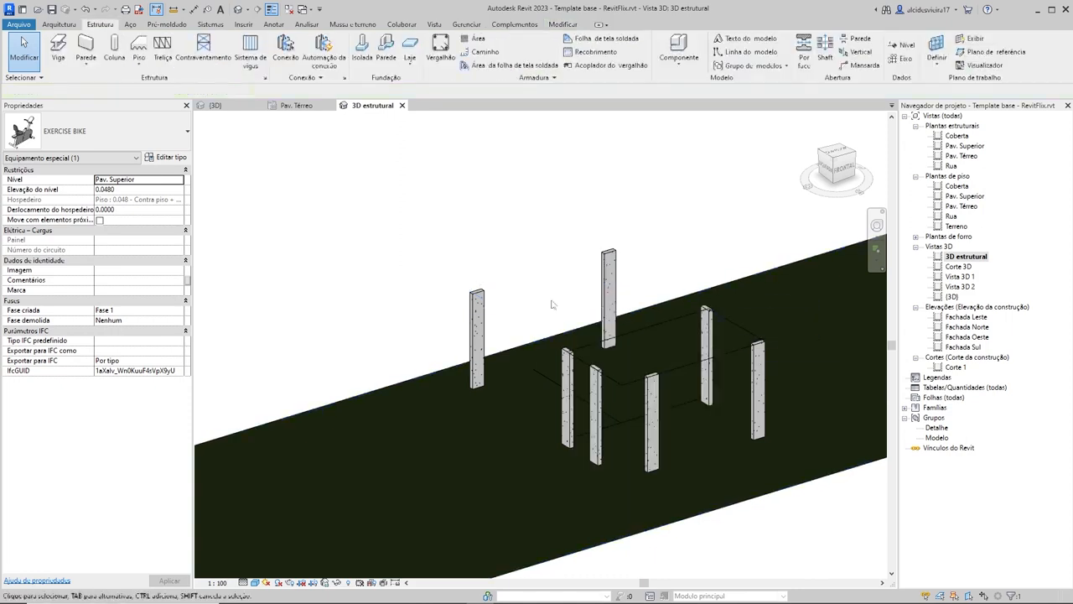
Step: Hide the Separação de ambiente line category in the 3D estrutural view, using a line between the middle house's columns
{"action": "scroll", "coordinate": [587, 307], "scroll_direction": "down", "scroll_amount": 3}
{"action": "scroll", "coordinate": [628, 327], "scroll_direction": "up", "scroll_amount": 3}
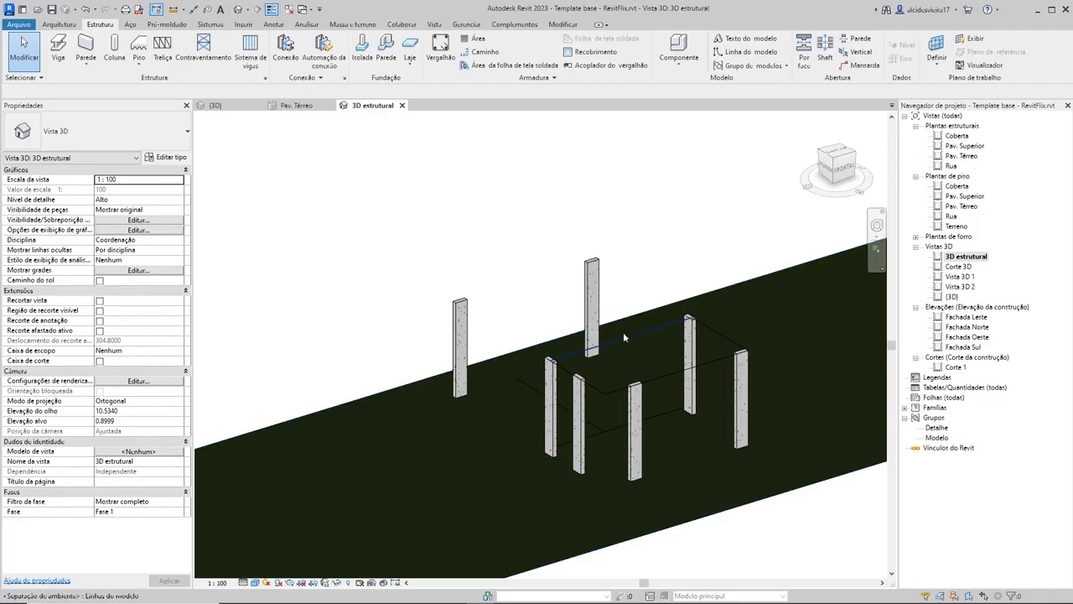
{"action": "left_click", "coordinate": [668, 378]}
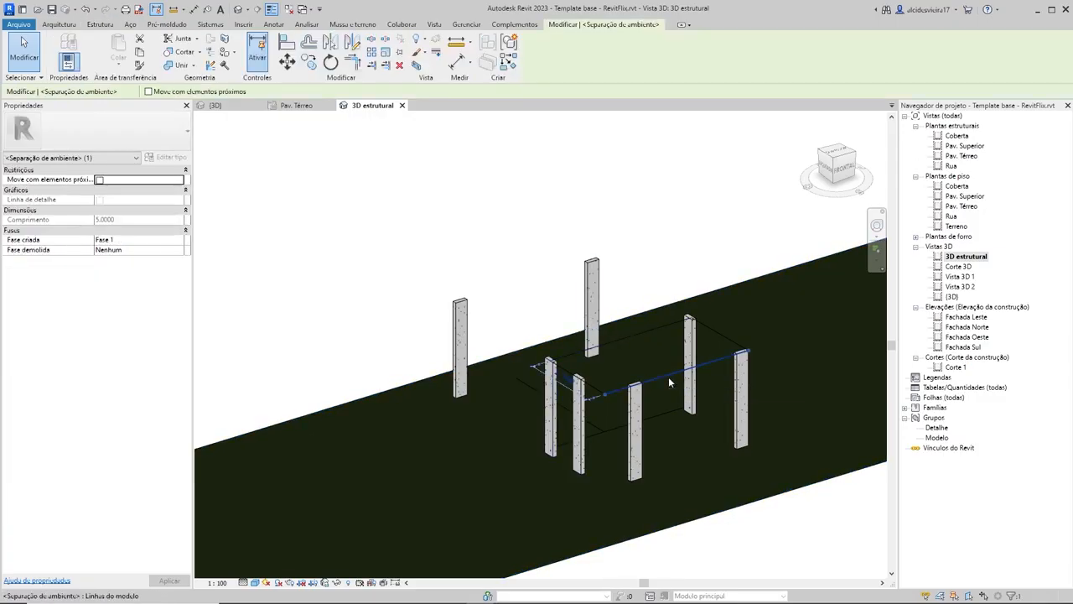
{"action": "right_click", "coordinate": [669, 377]}
{"action": "mouse_move", "coordinate": [828, 138]}
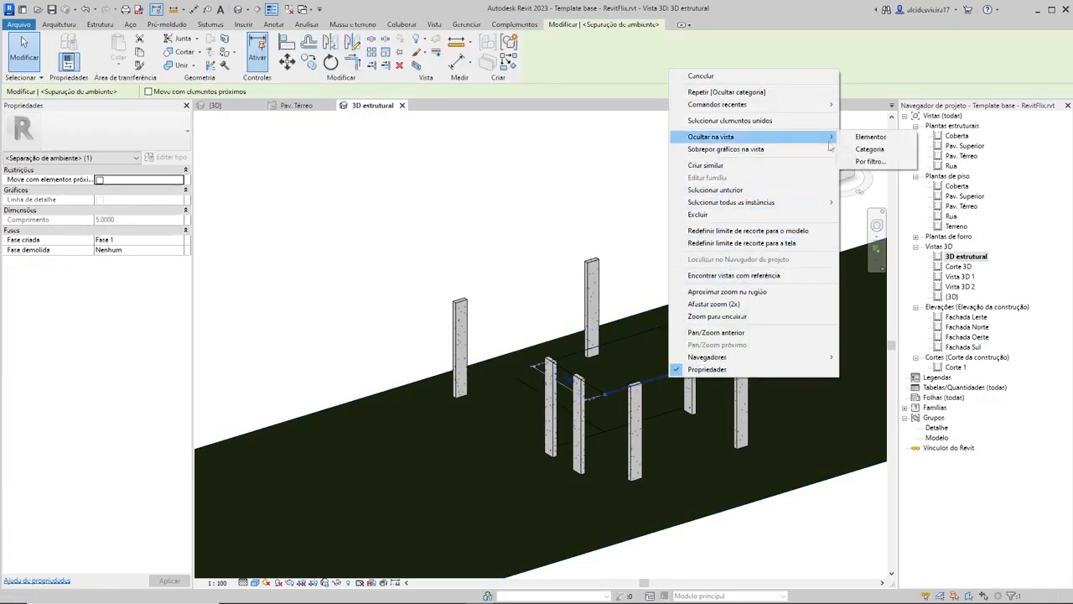
{"action": "left_click", "coordinate": [869, 148]}
Step: Hide the Topografia category in the 3D estrutural view so only the structural columns are displayed
{"action": "scroll", "coordinate": [789, 417], "scroll_direction": "down", "scroll_amount": 2}
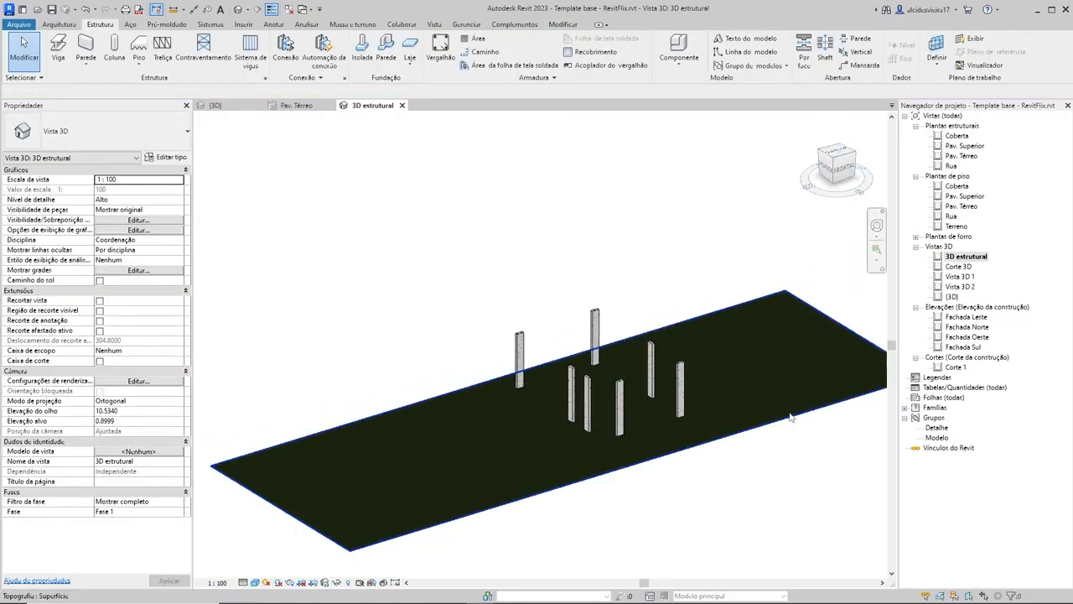
{"action": "left_click", "coordinate": [790, 417]}
{"action": "right_click", "coordinate": [787, 419]}
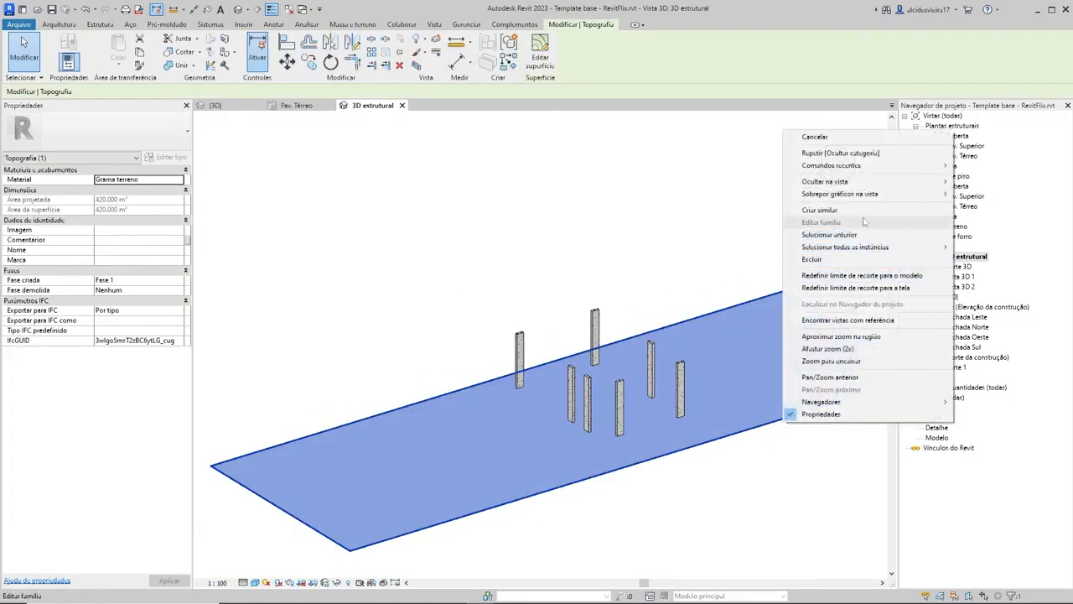
{"action": "mouse_move", "coordinate": [868, 182]}
{"action": "left_click", "coordinate": [977, 193]}
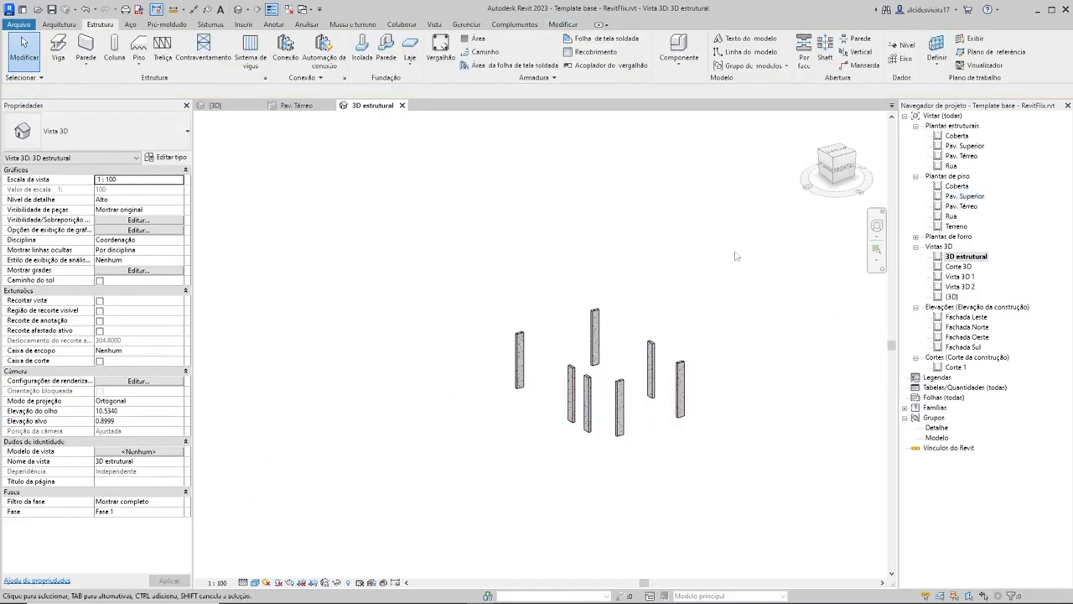
{"action": "scroll", "coordinate": [741, 302], "scroll_direction": "up", "scroll_amount": 4}
{"action": "middle_click_drag", "start_coordinate": [746, 350], "coordinate": [691, 356], "text": "shift"}
Step: Review the middle house in the Pav. Térreo structural plan and open the Pav. Superior structural plan
{"action": "left_click", "coordinate": [294, 106]}
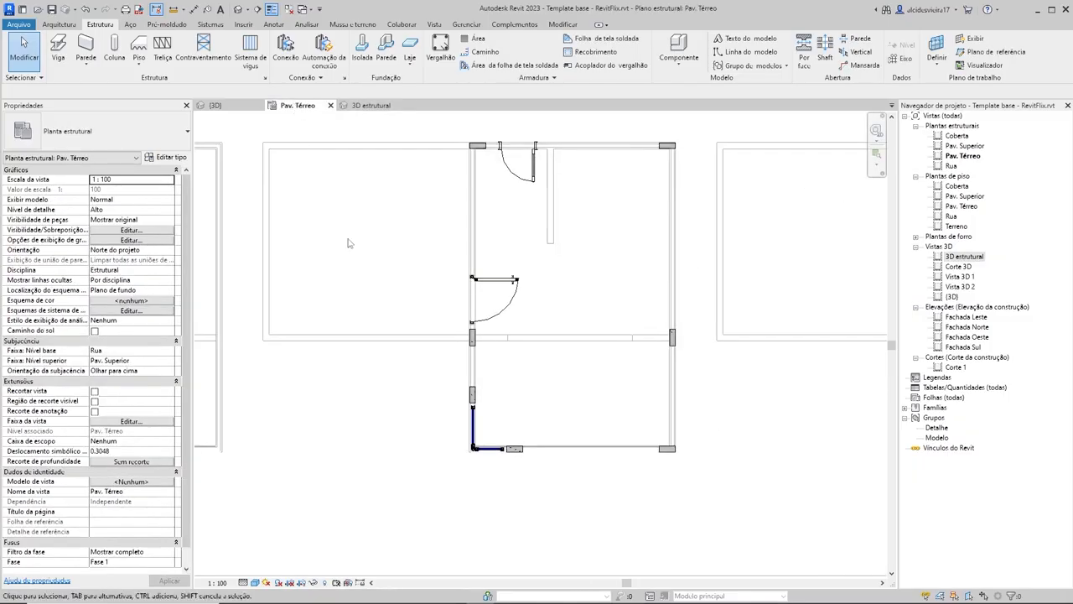
{"action": "scroll", "coordinate": [556, 232], "scroll_direction": "down", "scroll_amount": 2}
{"action": "middle_click_drag", "start_coordinate": [556, 232], "coordinate": [573, 284]}
{"action": "scroll", "coordinate": [582, 307], "scroll_direction": "up", "scroll_amount": 3}
{"action": "scroll", "coordinate": [584, 307], "scroll_direction": "down", "scroll_amount": 1}
{"action": "scroll", "coordinate": [563, 312], "scroll_direction": "up", "scroll_amount": 1}
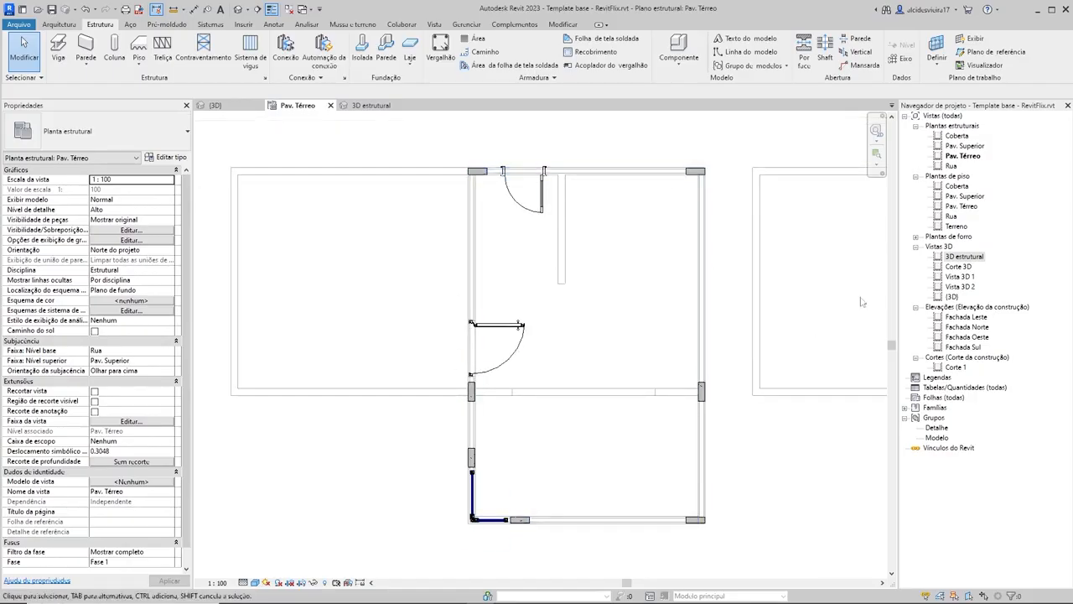
{"action": "double_click", "coordinate": [965, 145]}
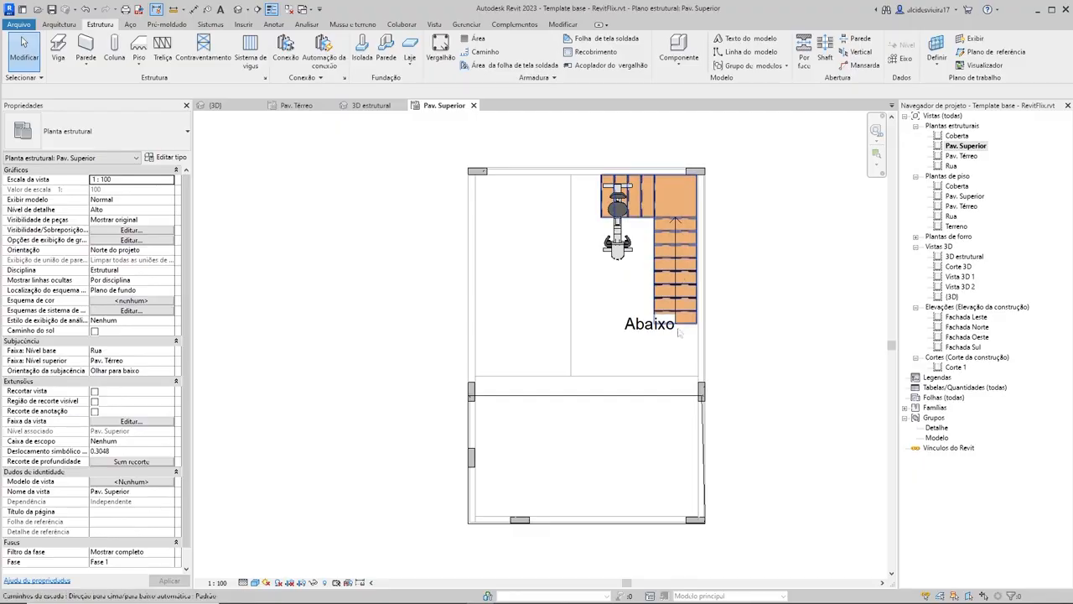
Step: Hide the Escadas category in the Pav. Superior structural plan, using the middle house's staircase
{"action": "scroll", "coordinate": [784, 337], "scroll_direction": "down", "scroll_amount": 1}
{"action": "scroll", "coordinate": [784, 337], "scroll_direction": "down", "scroll_amount": 5}
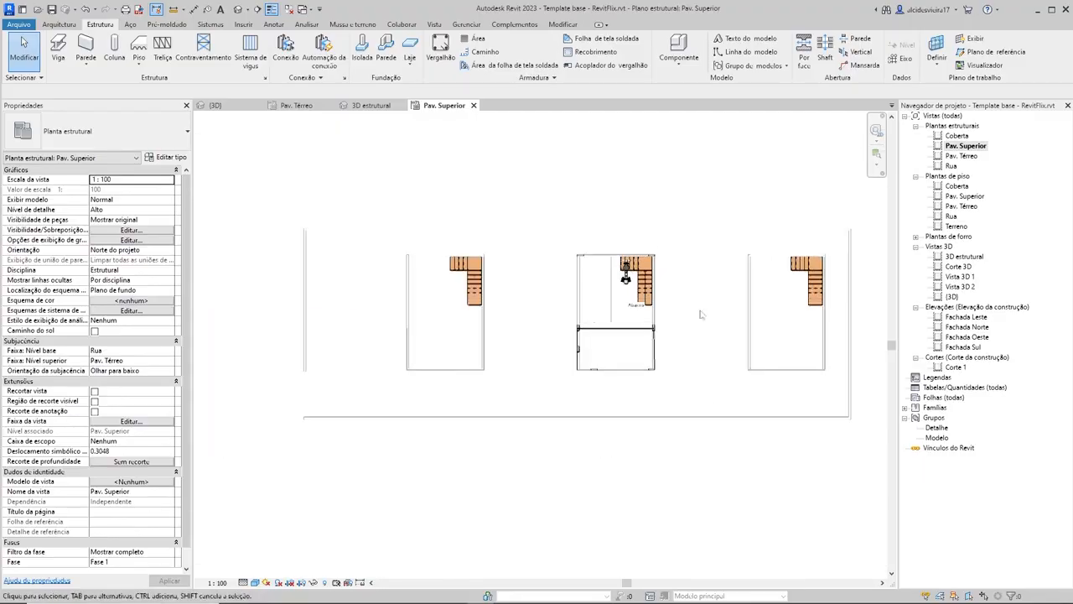
{"action": "scroll", "coordinate": [563, 280], "scroll_direction": "up", "scroll_amount": 3}
{"action": "left_click", "coordinate": [567, 279]}
{"action": "scroll", "coordinate": [566, 279], "scroll_direction": "up", "scroll_amount": 2}
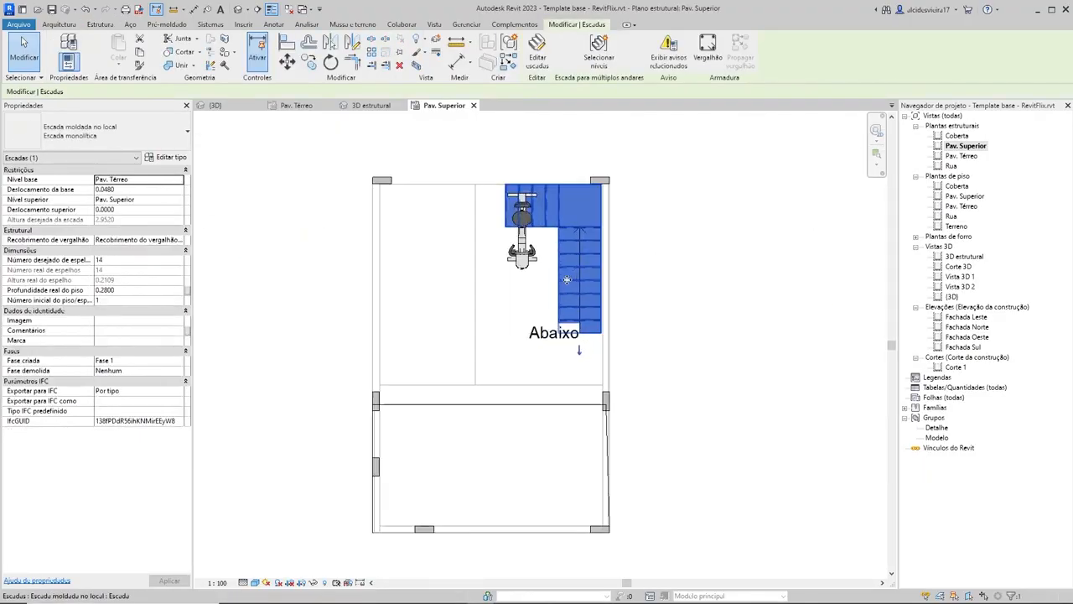
{"action": "scroll", "coordinate": [567, 279], "scroll_direction": "down", "scroll_amount": 1}
{"action": "right_click", "coordinate": [567, 280]}
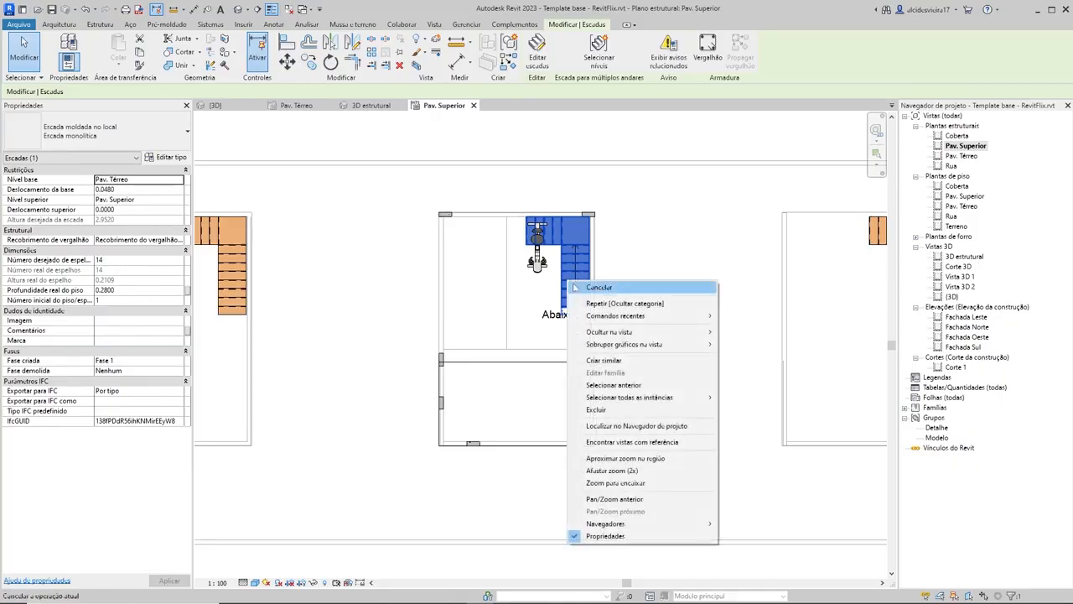
{"action": "mouse_move", "coordinate": [637, 334]}
{"action": "left_click", "coordinate": [745, 346]}
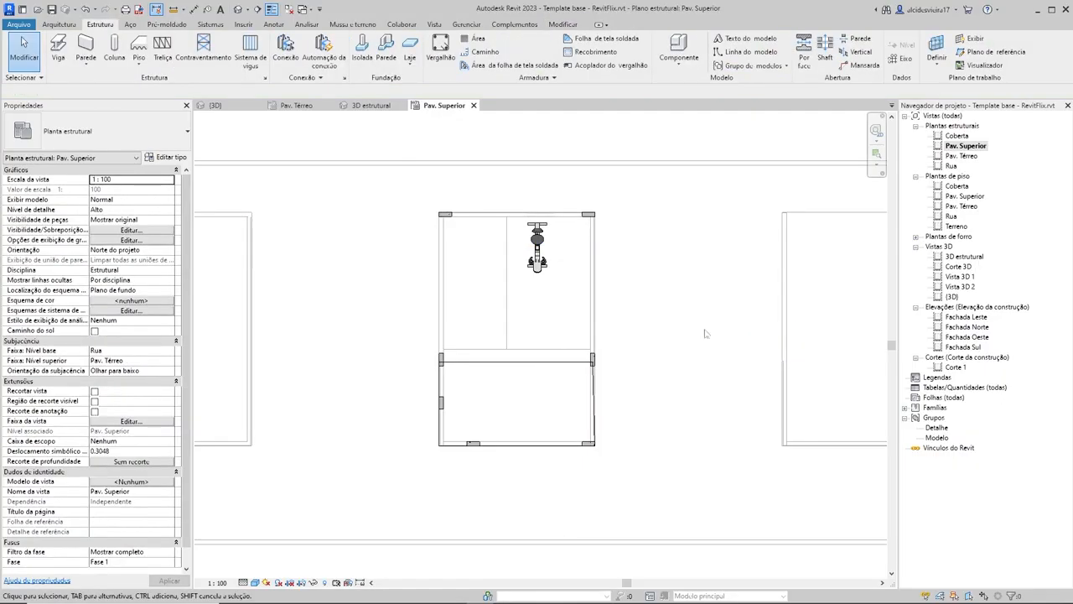
Step: Hide the Equipamento especial category in the Pav. Superior structural plan, using the exercise bike
{"action": "left_click", "coordinate": [545, 255]}
{"action": "right_click", "coordinate": [540, 249]}
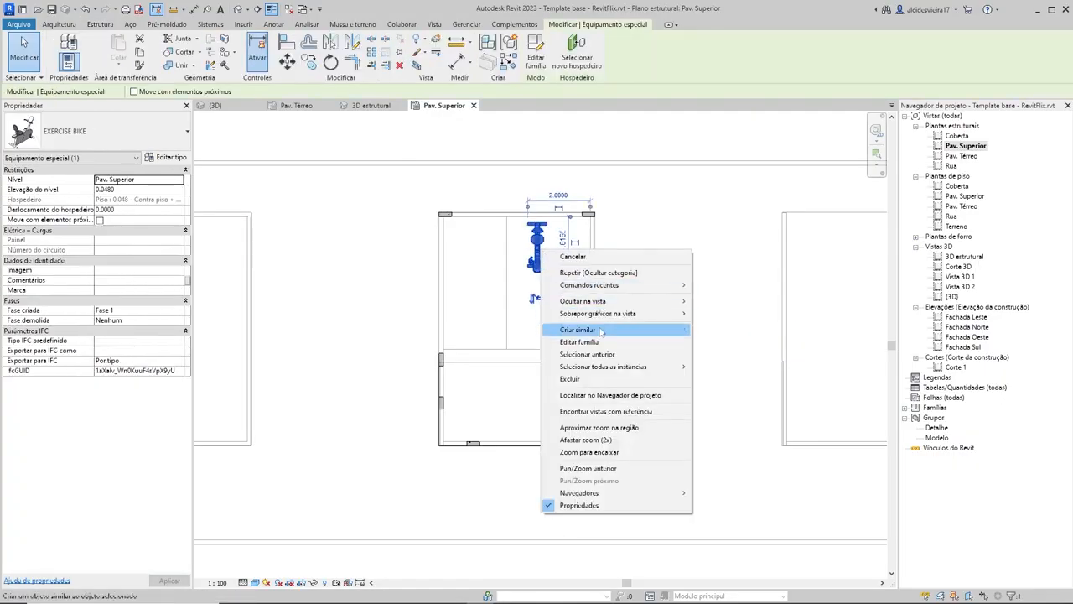
{"action": "mouse_move", "coordinate": [609, 303]}
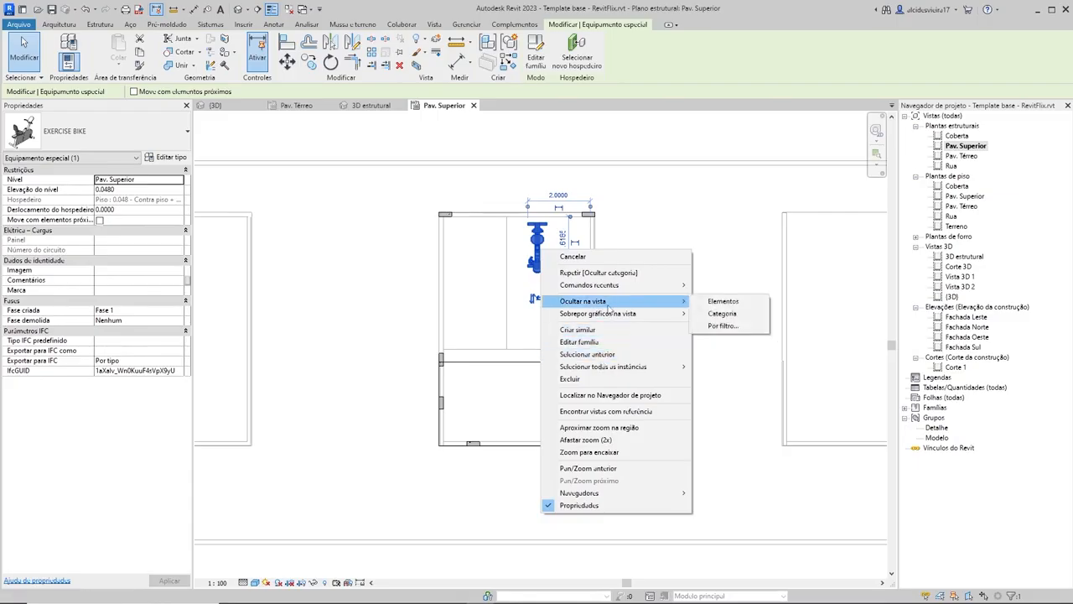
{"action": "left_click", "coordinate": [723, 315]}
Step: Hide the Separação de ambiente line category in the Pav. Superior structural plan, using the horizontal line across the middle house
{"action": "scroll", "coordinate": [628, 343], "scroll_direction": "down", "scroll_amount": 2}
{"action": "scroll", "coordinate": [575, 341], "scroll_direction": "up", "scroll_amount": 3}
{"action": "left_click", "coordinate": [574, 338]}
{"action": "right_click", "coordinate": [575, 339]}
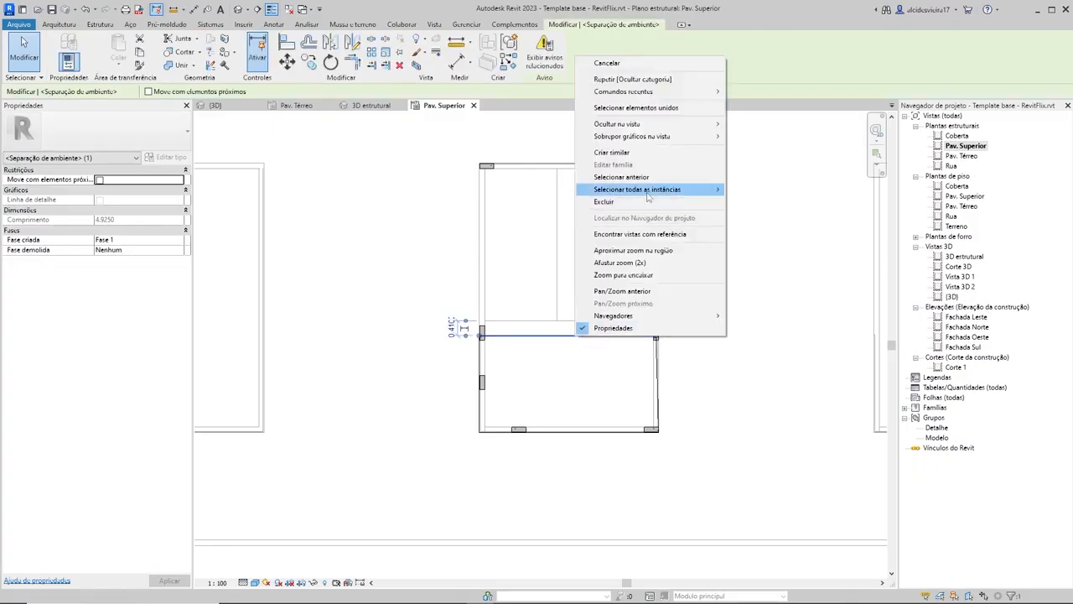
{"action": "mouse_move", "coordinate": [676, 128]}
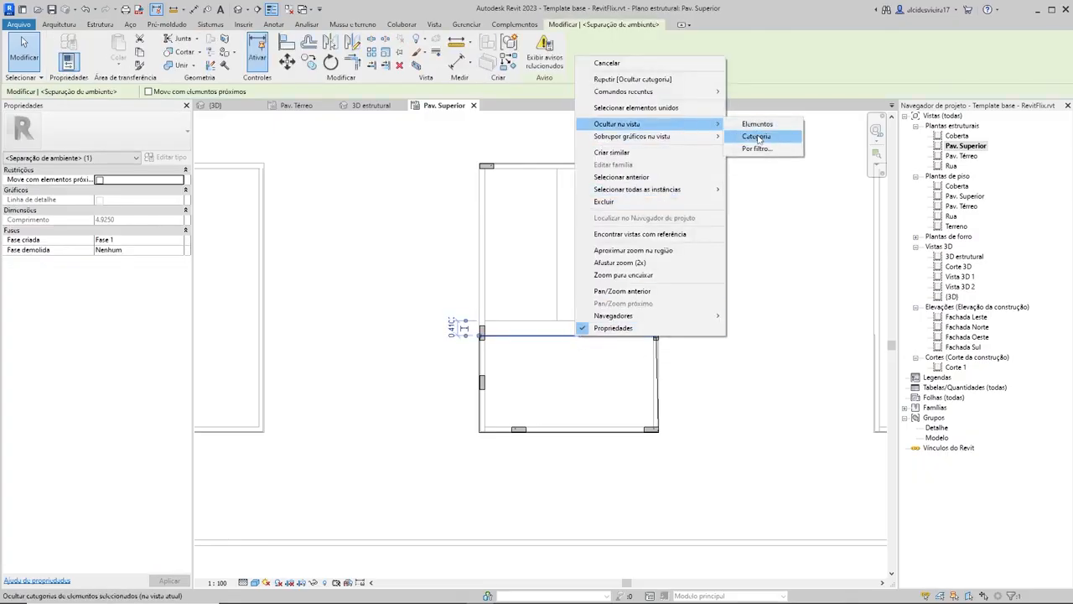
{"action": "left_click", "coordinate": [752, 145]}
Step: Examine the houses' walls in the Pav. Superior structural plan and the Paredes category in its visibility settings
{"action": "scroll", "coordinate": [767, 280], "scroll_direction": "down", "scroll_amount": 2}
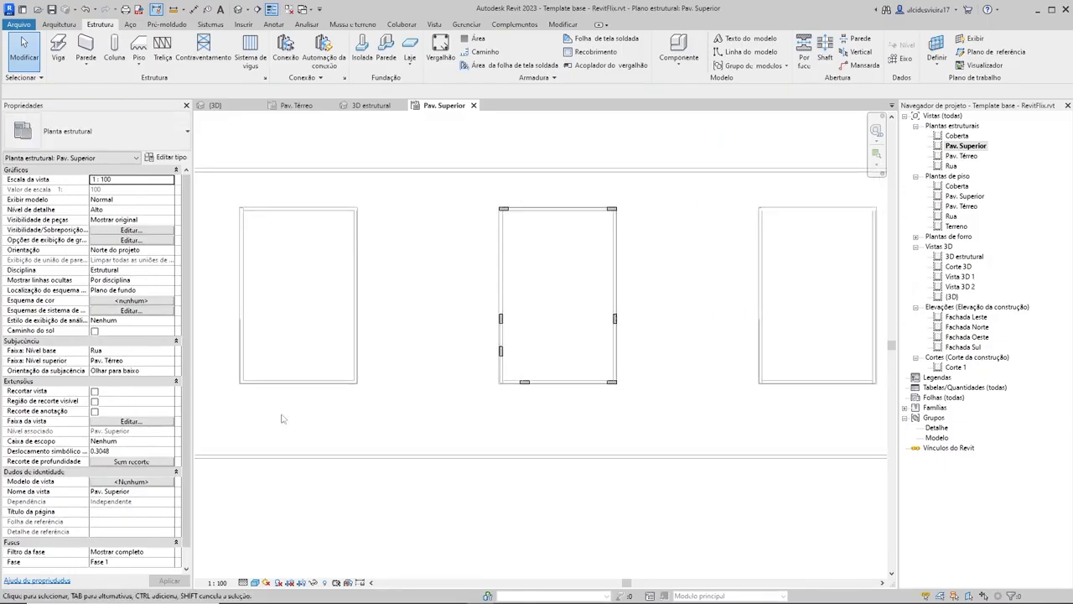
{"action": "scroll", "coordinate": [352, 405], "scroll_direction": "down", "scroll_amount": 1}
{"action": "middle_click_drag", "start_coordinate": [364, 407], "coordinate": [422, 417]}
{"action": "scroll", "coordinate": [428, 400], "scroll_direction": "down", "scroll_amount": 1}
{"action": "scroll", "coordinate": [512, 375], "scroll_direction": "up", "scroll_amount": 1}
{"action": "scroll", "coordinate": [512, 377], "scroll_direction": "up", "scroll_amount": 1}
{"action": "key", "text": "v"}
{"action": "key", "text": "g"}
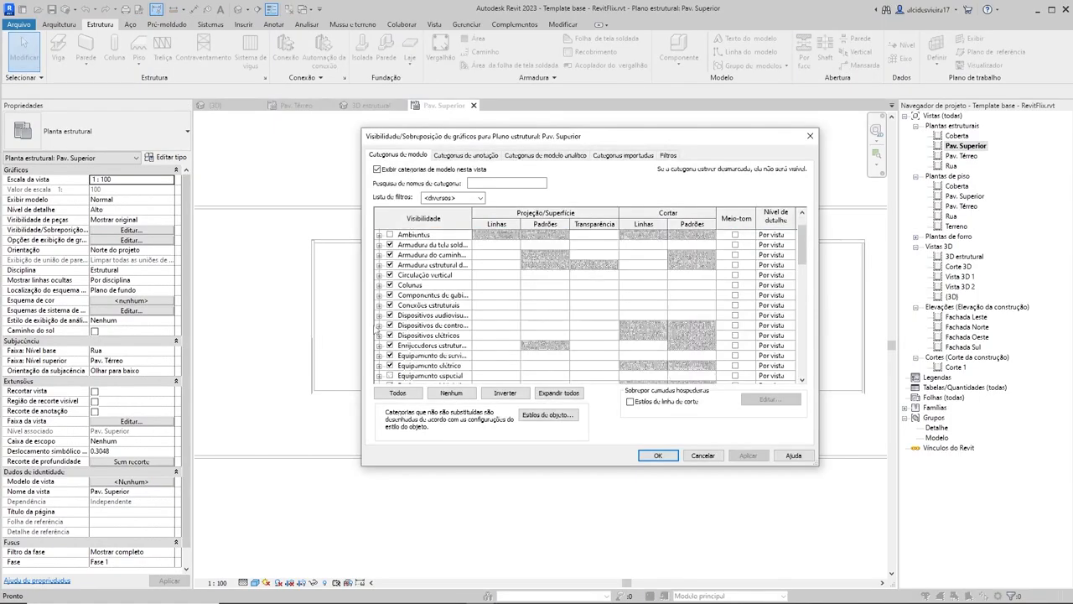
{"action": "scroll", "coordinate": [538, 340], "scroll_direction": "down", "scroll_amount": 8}
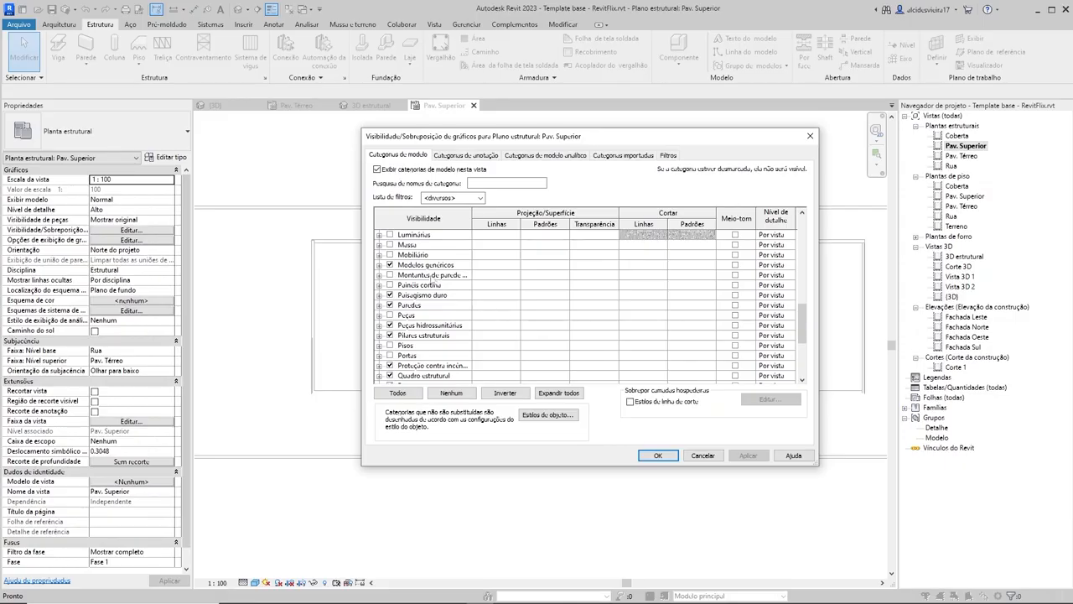
{"action": "left_click", "coordinate": [379, 305]}
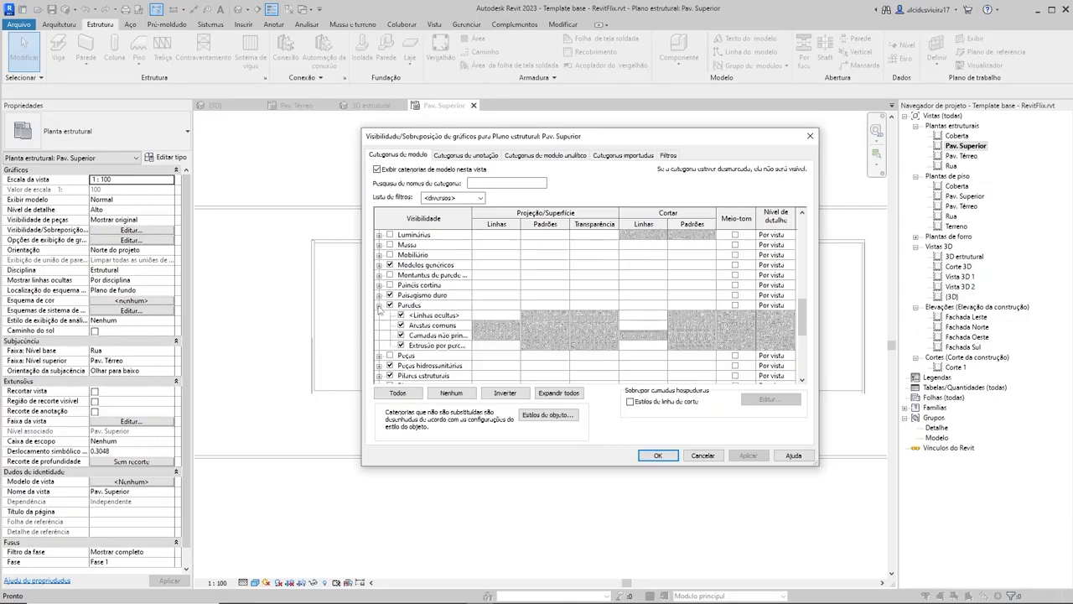
{"action": "left_click", "coordinate": [379, 305]}
{"action": "left_click", "coordinate": [658, 456]}
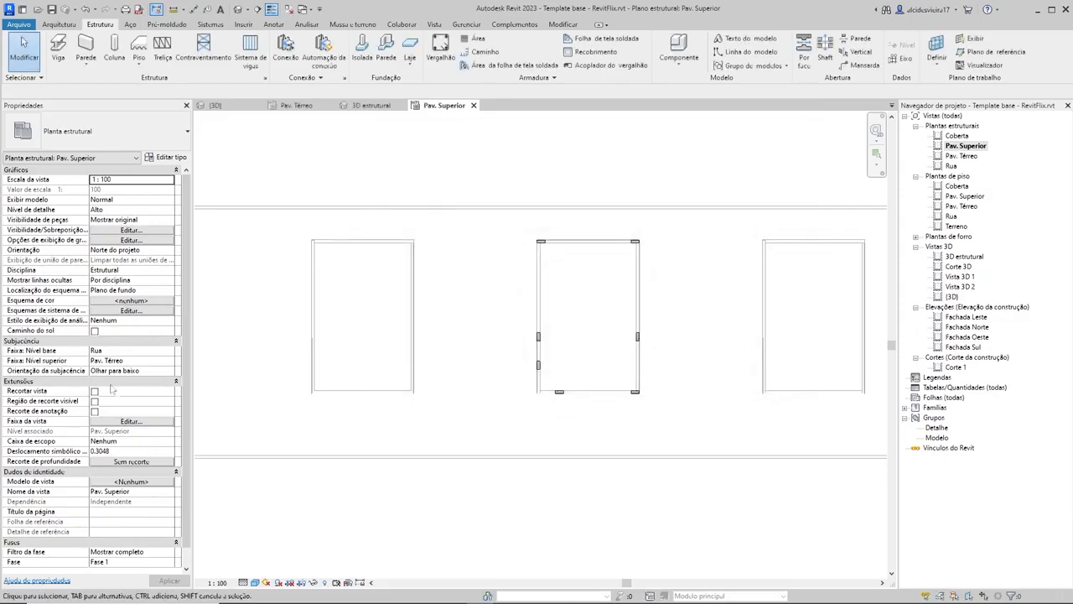
Step: Set the underlay's upper level (Faixa: Nível superior) of the structural plan to Pav. Superior
{"action": "left_click", "coordinate": [170, 361]}
{"action": "left_click", "coordinate": [170, 360]}
{"action": "left_click", "coordinate": [117, 387]}
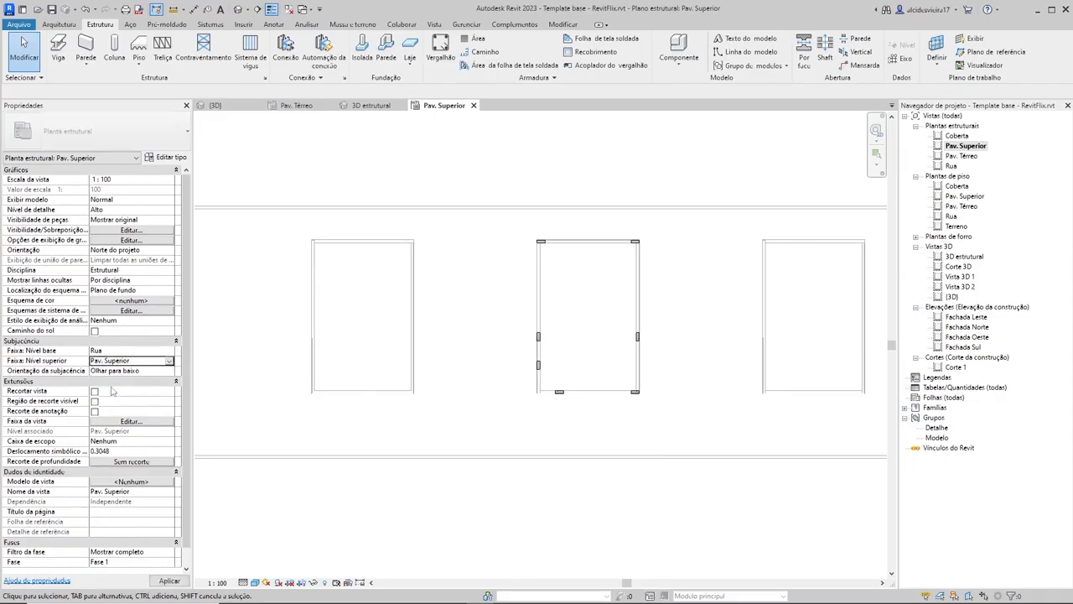
{"action": "scroll", "coordinate": [503, 296], "scroll_direction": "down", "scroll_amount": 2}
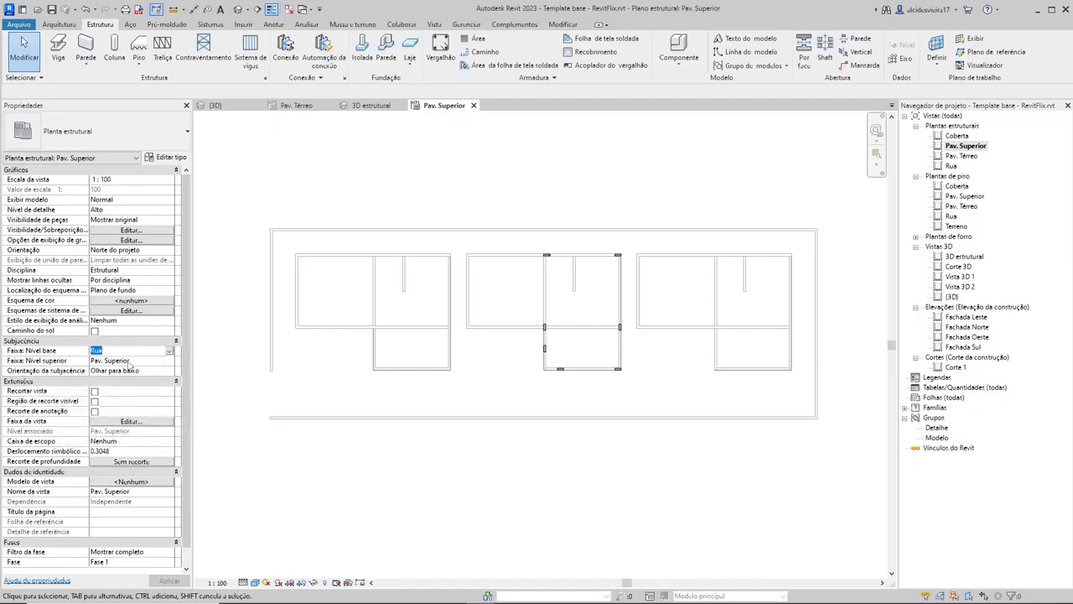
Step: Set the underlay orientation (Orientação da subjacência) of the Pav. Superior structural plan to Olhar para cima
{"action": "left_click", "coordinate": [168, 362]}
{"action": "left_click", "coordinate": [169, 363]}
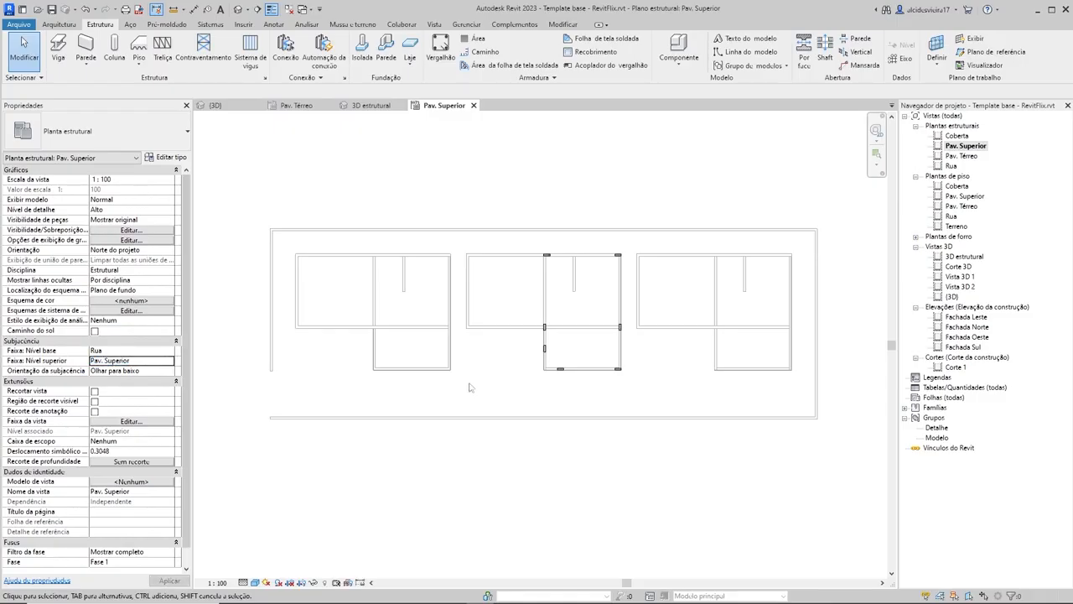
{"action": "scroll", "coordinate": [604, 346], "scroll_direction": "up", "scroll_amount": 2}
{"action": "scroll", "coordinate": [628, 355], "scroll_direction": "down", "scroll_amount": 3}
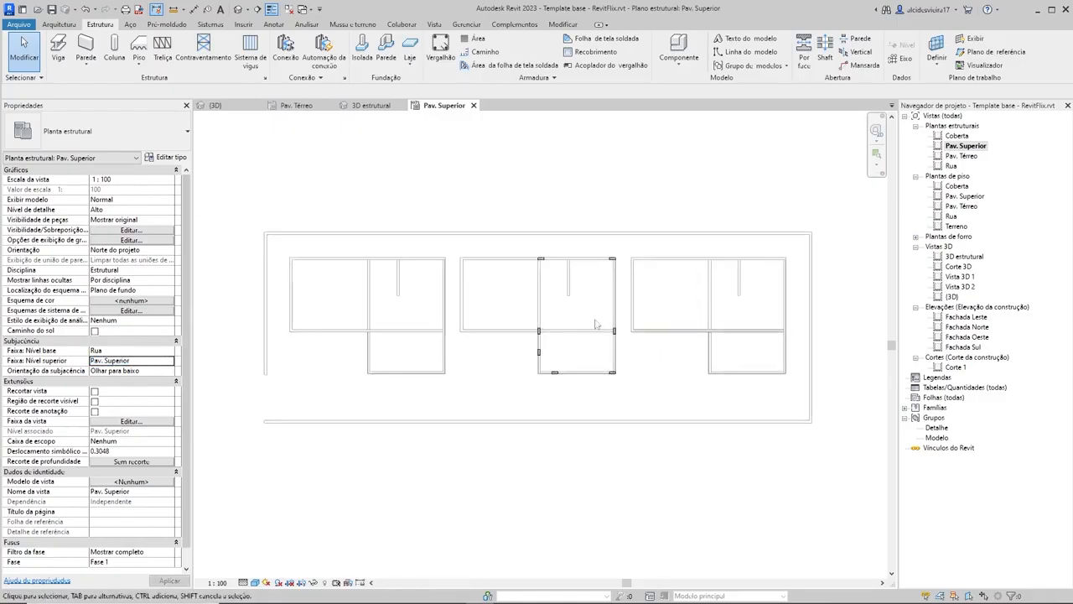
{"action": "scroll", "coordinate": [665, 324], "scroll_direction": "up", "scroll_amount": 3}
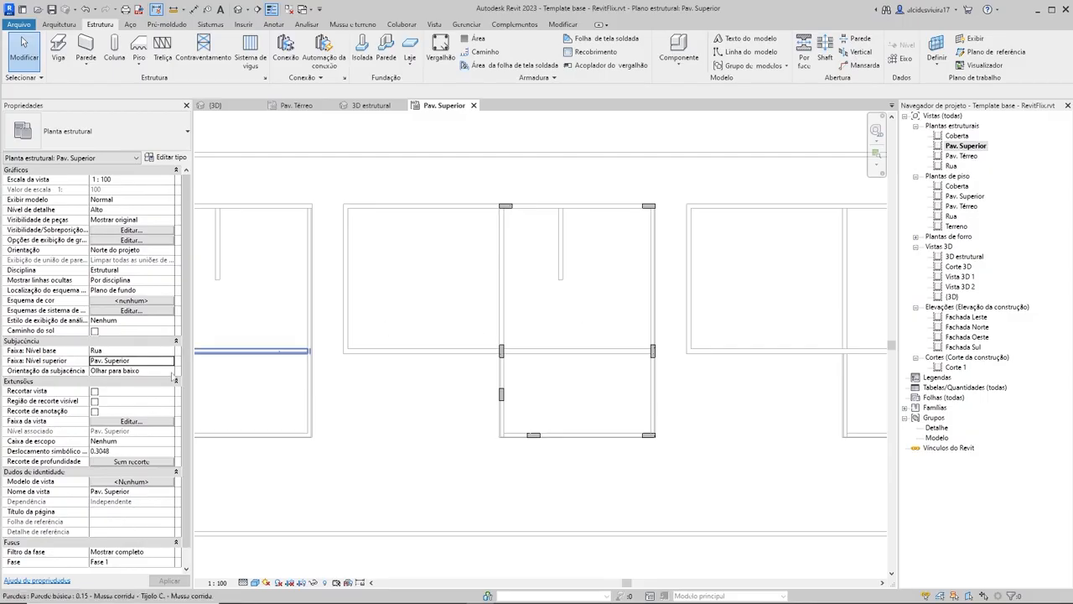
{"action": "left_click", "coordinate": [170, 370]}
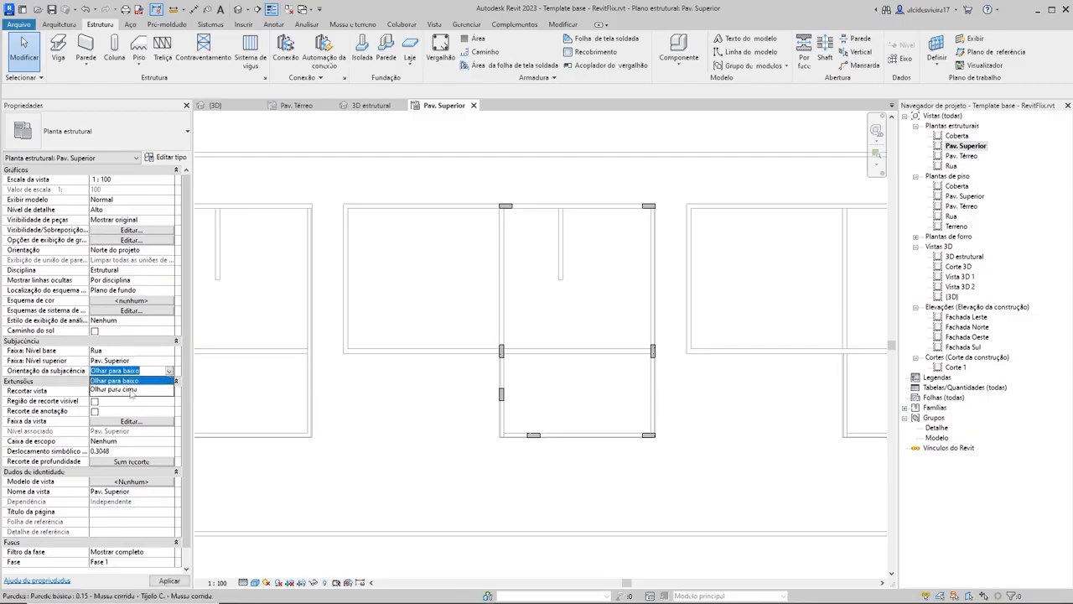
{"action": "left_click", "coordinate": [125, 390]}
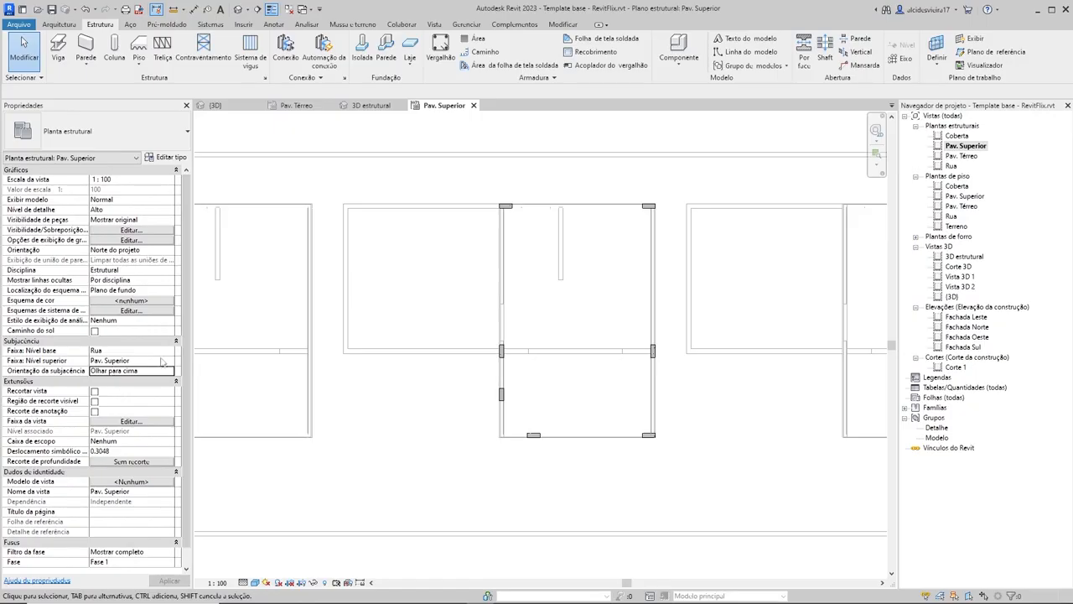
Step: Set the underlay's upper level (Faixa: Nível superior) to Coberta and its orientation to Olhar para baixo
{"action": "left_click", "coordinate": [169, 361]}
{"action": "left_click", "coordinate": [122, 396]}
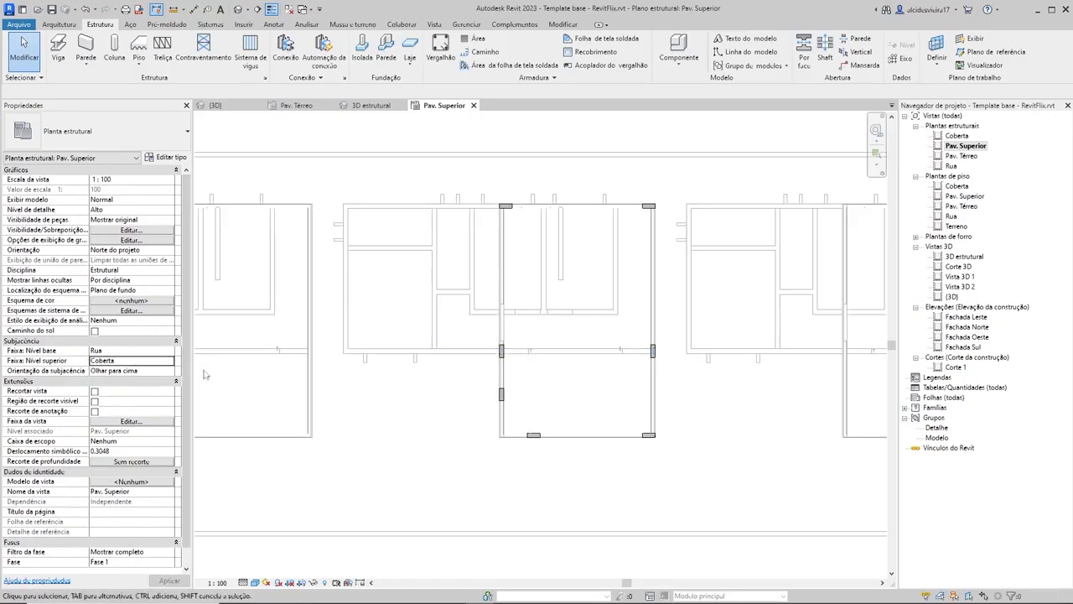
{"action": "left_click", "coordinate": [170, 372]}
{"action": "left_click", "coordinate": [149, 381]}
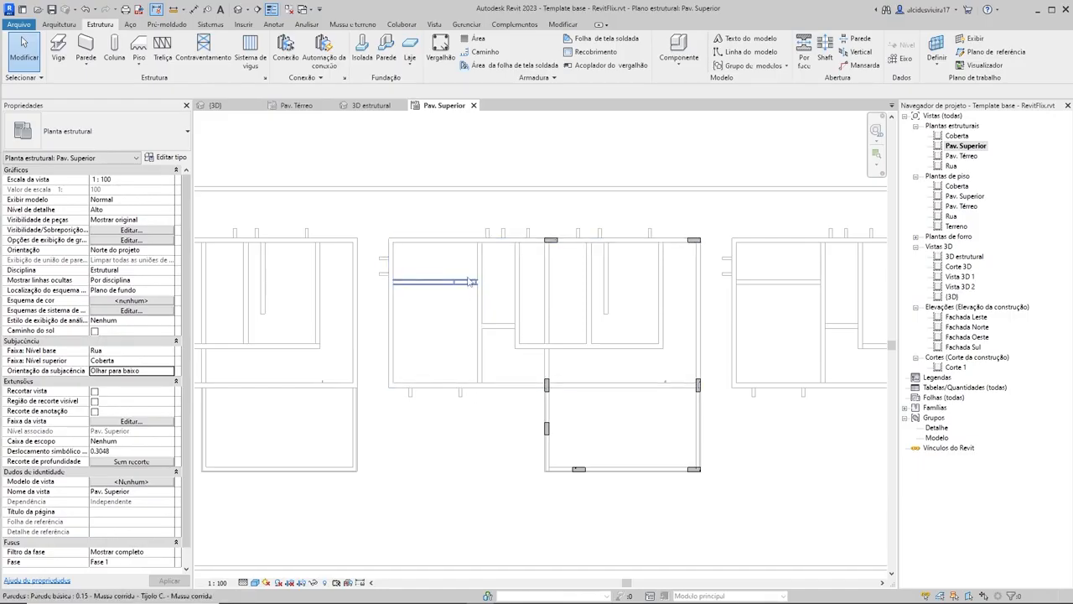
{"action": "scroll", "coordinate": [280, 302], "scroll_direction": "down", "scroll_amount": 2}
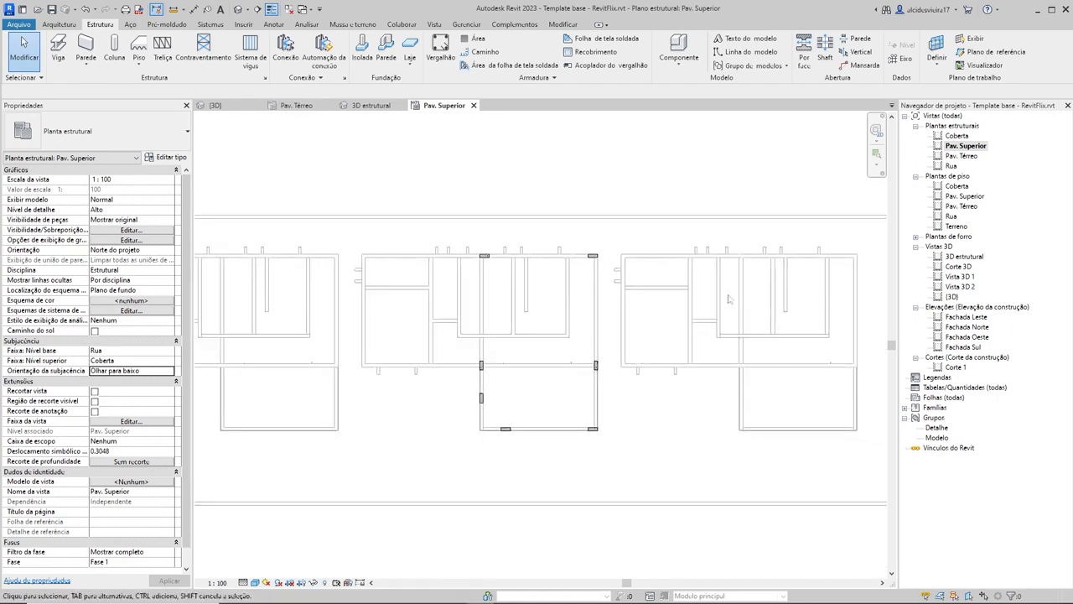
{"action": "scroll", "coordinate": [469, 335], "scroll_direction": "down", "scroll_amount": 1}
{"action": "middle_click_drag", "start_coordinate": [434, 361], "coordinate": [543, 361]}
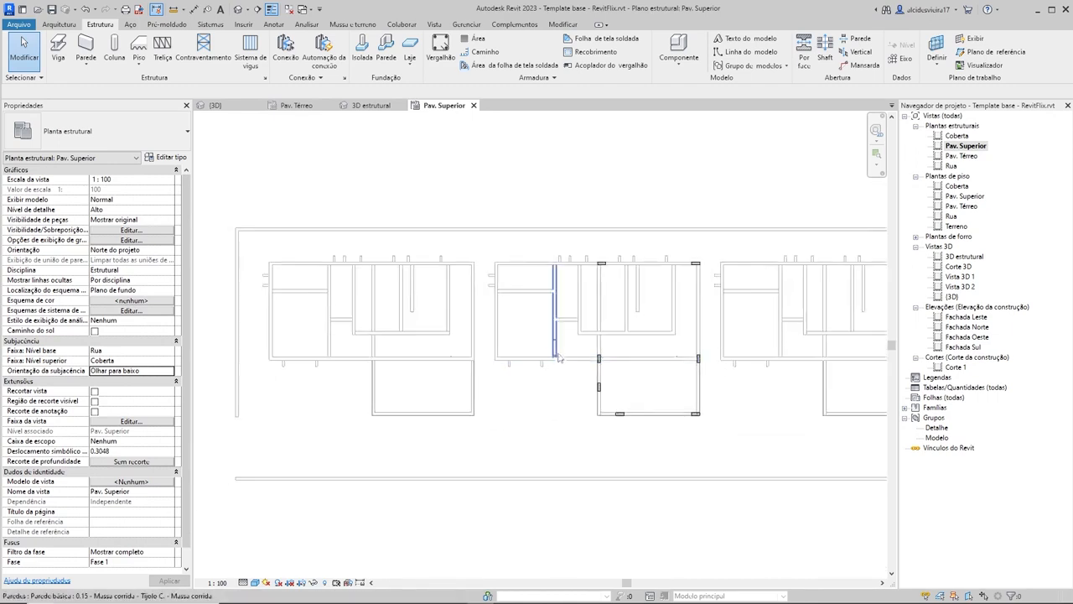
Step: Make the Portas and Janelas categories visible in the Pav. Superior structural plan's visibility settings
{"action": "key", "text": "g"}
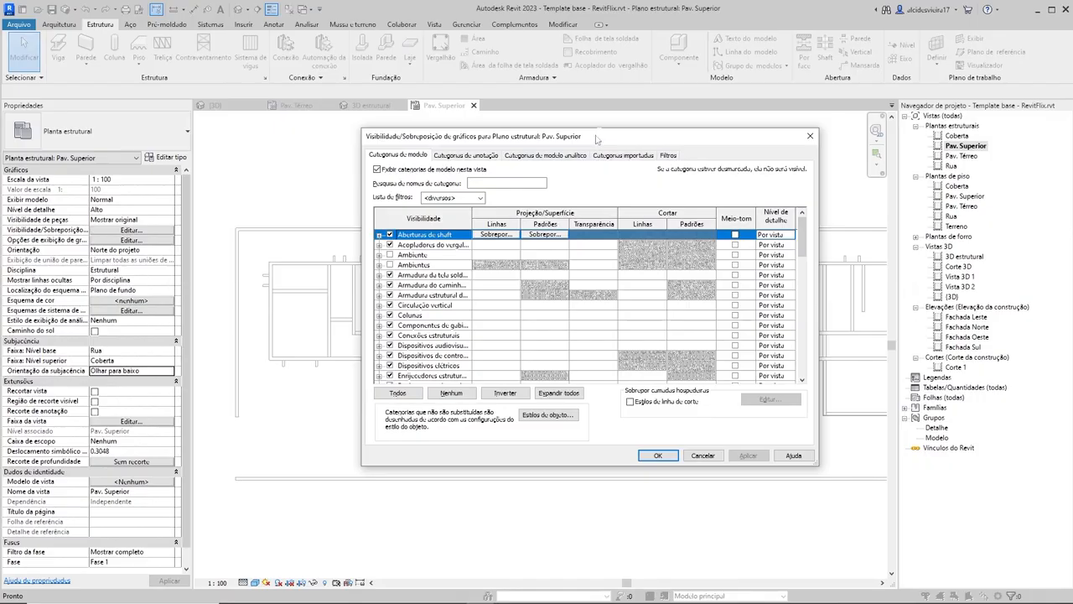
{"action": "left_click_drag", "start_coordinate": [594, 142], "coordinate": [592, 124]}
{"action": "scroll", "coordinate": [423, 307], "scroll_direction": "down", "scroll_amount": 8}
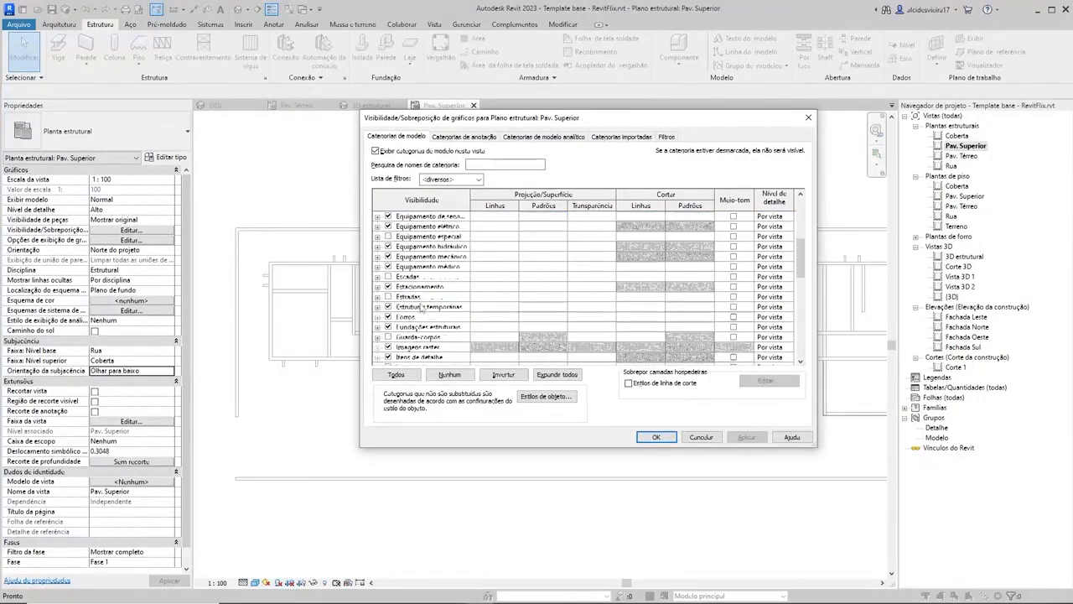
{"action": "scroll", "coordinate": [423, 308], "scroll_direction": "down", "scroll_amount": 2}
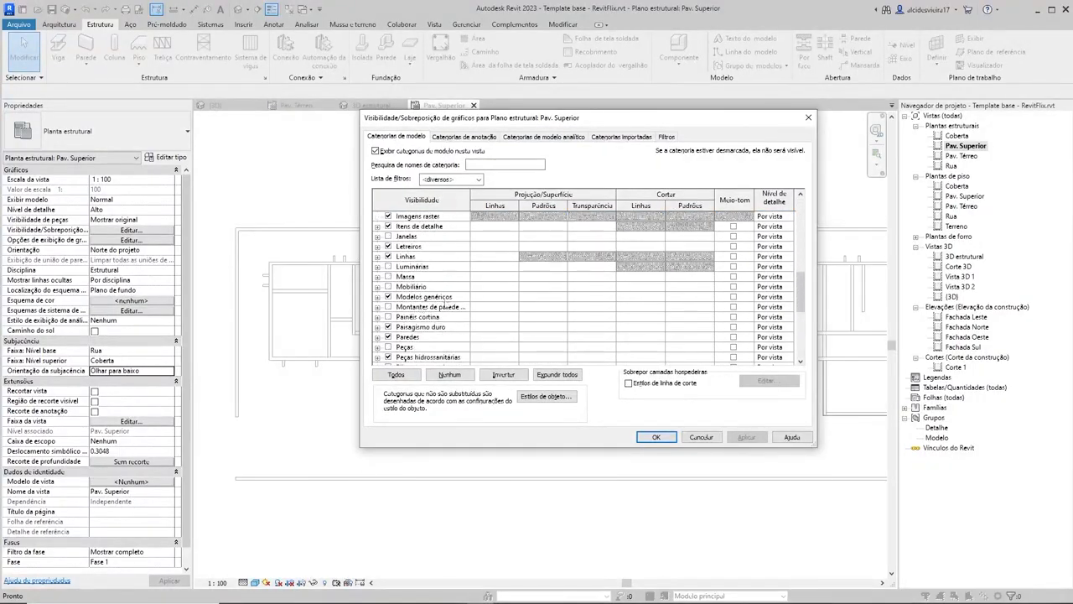
{"action": "scroll", "coordinate": [446, 319], "scroll_direction": "down", "scroll_amount": 3}
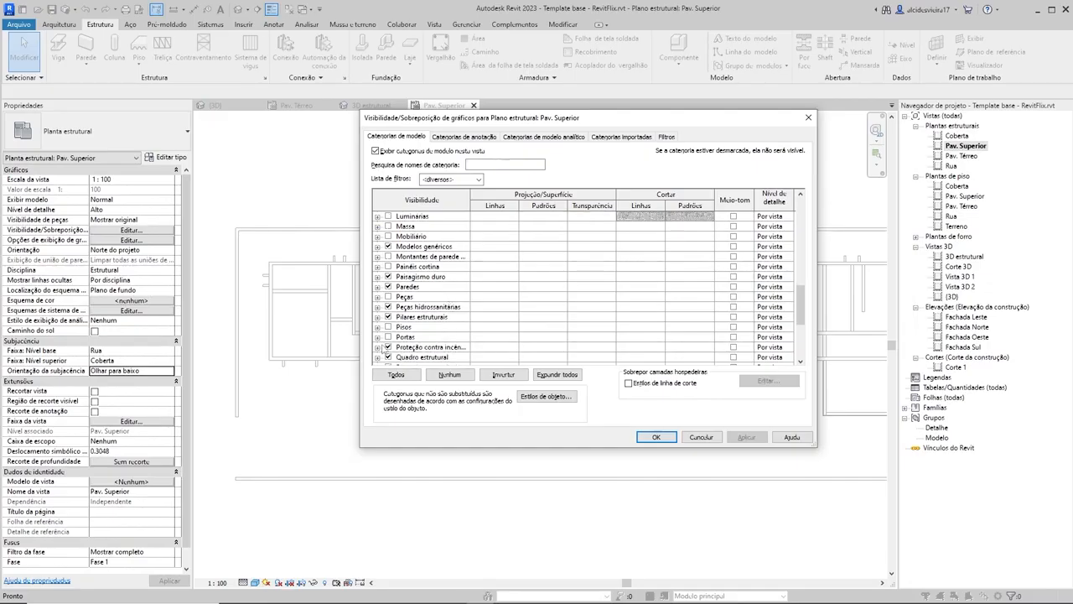
{"action": "left_click", "coordinate": [388, 337]}
{"action": "scroll", "coordinate": [422, 336], "scroll_direction": "up", "scroll_amount": 3}
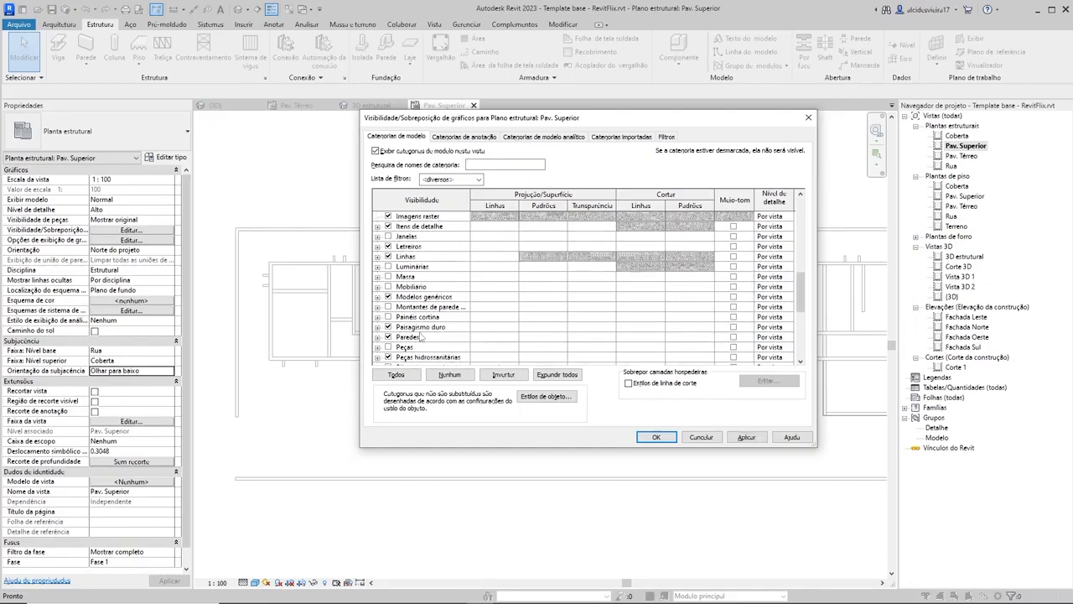
{"action": "scroll", "coordinate": [409, 317], "scroll_direction": "up", "scroll_amount": 2}
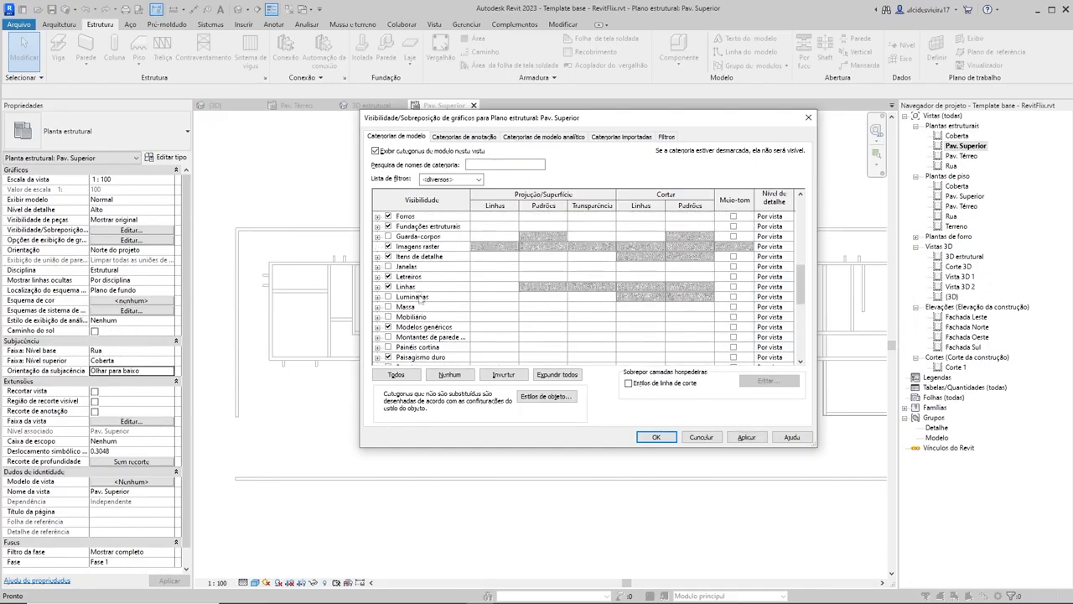
{"action": "left_click", "coordinate": [404, 266]}
{"action": "scroll", "coordinate": [453, 327], "scroll_direction": "up", "scroll_amount": 1}
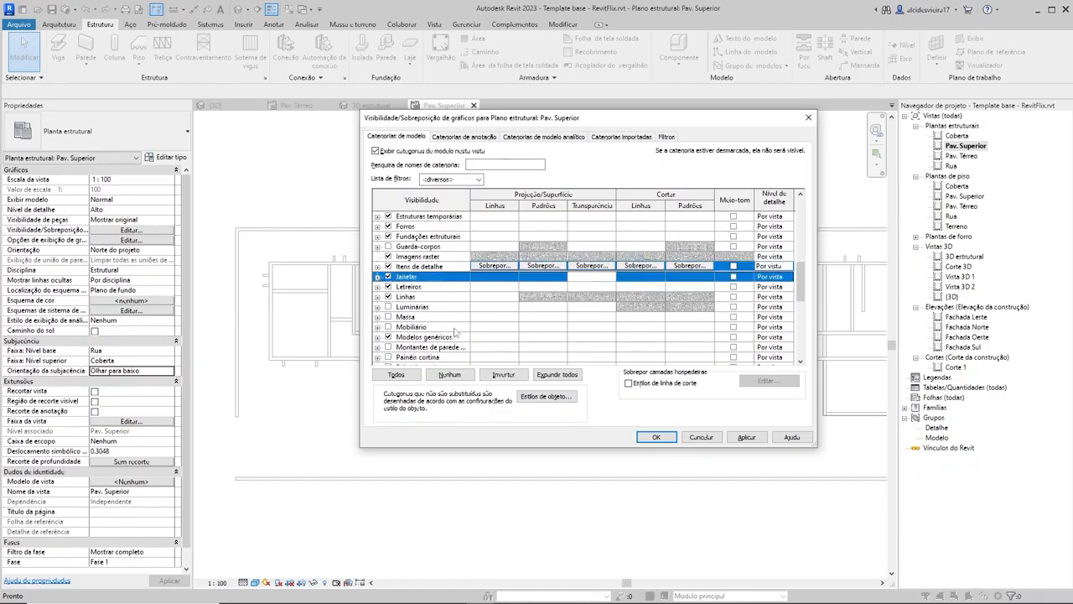
{"action": "scroll", "coordinate": [451, 332], "scroll_direction": "down", "scroll_amount": 6}
{"action": "scroll", "coordinate": [450, 335], "scroll_direction": "down", "scroll_amount": 3}
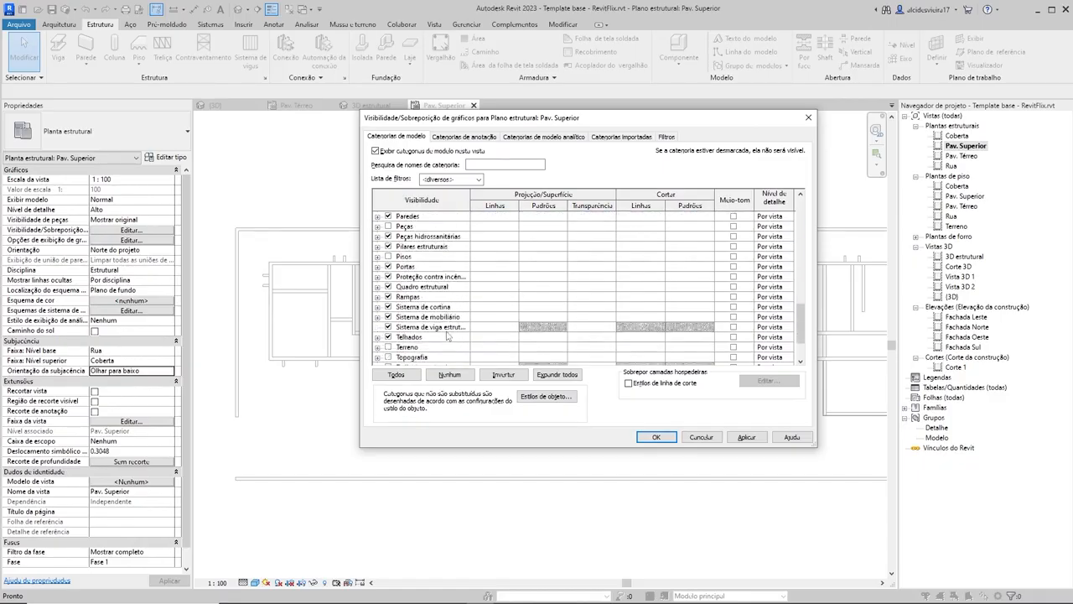
{"action": "left_click", "coordinate": [655, 437]}
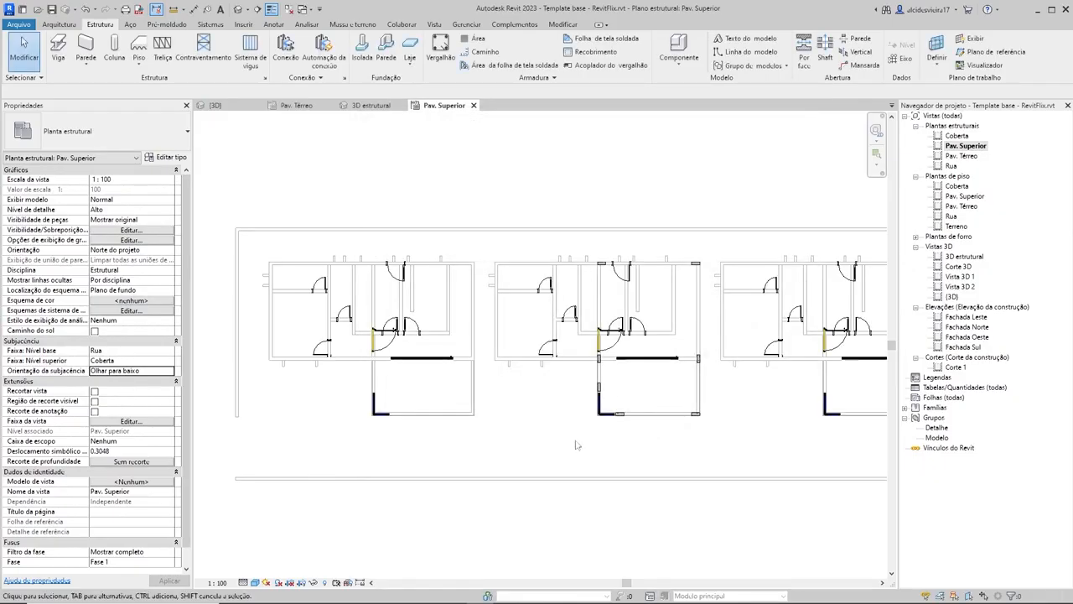
Step: Examine the doors and windows of the houses in the Pav. Superior structural plan
{"action": "scroll", "coordinate": [369, 340], "scroll_direction": "up", "scroll_amount": 4}
{"action": "scroll", "coordinate": [570, 335], "scroll_direction": "down", "scroll_amount": 2}
{"action": "scroll", "coordinate": [575, 360], "scroll_direction": "up", "scroll_amount": 2}
{"action": "left_click", "coordinate": [456, 363]}
{"action": "left_click", "coordinate": [429, 280]}
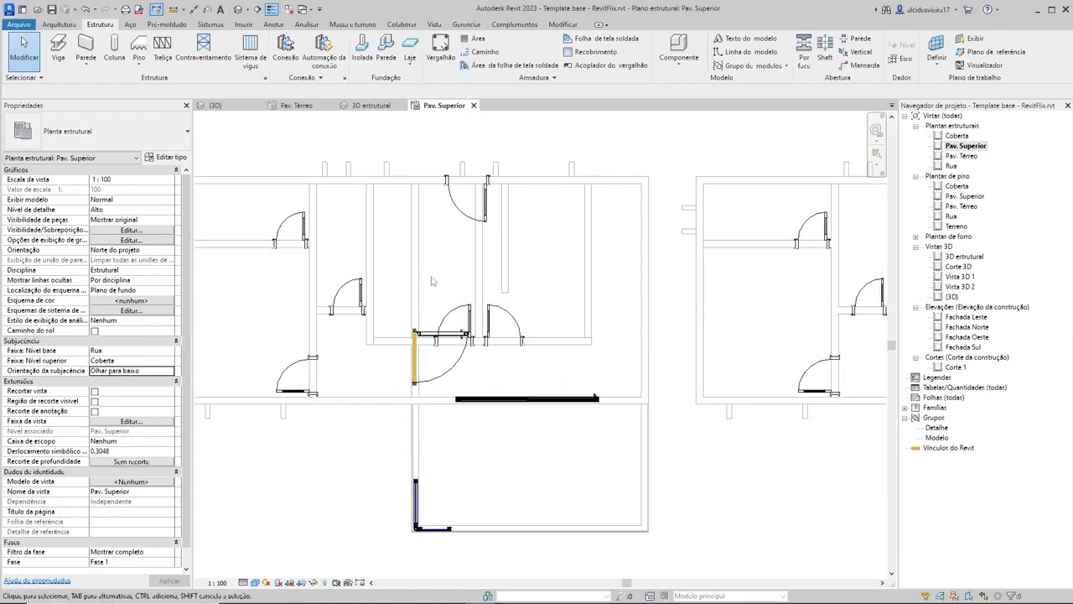
{"action": "scroll", "coordinate": [540, 356], "scroll_direction": "down", "scroll_amount": 2}
{"action": "scroll", "coordinate": [540, 356], "scroll_direction": "up", "scroll_amount": 1}
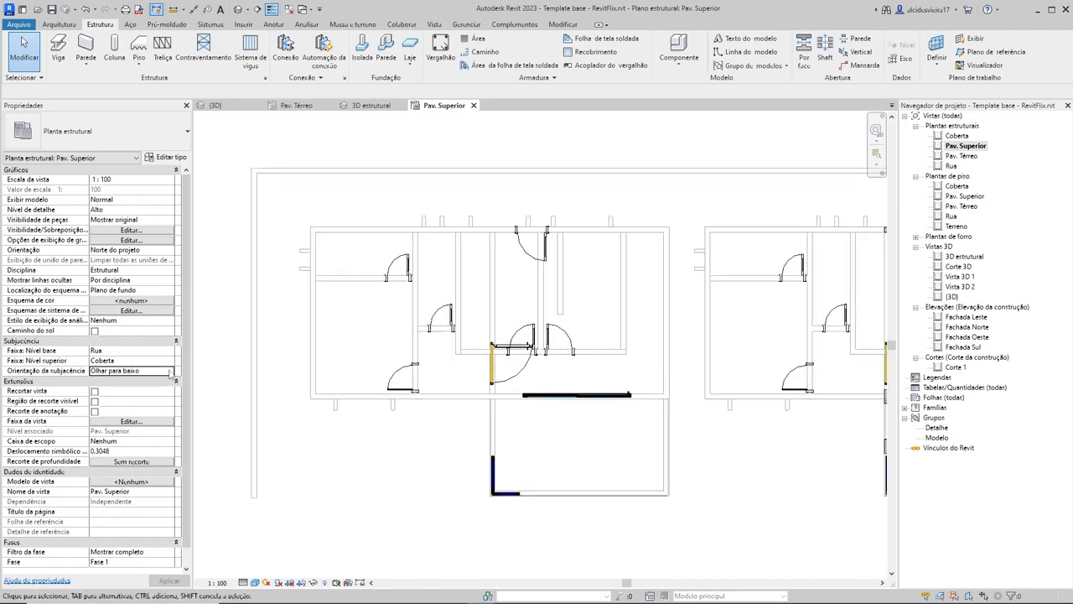
Step: Set the underlay's base level (Faixa: Nível base) of the Pav. Superior structural plan to Nenhum
{"action": "left_click", "coordinate": [170, 376]}
{"action": "left_click", "coordinate": [170, 376]}
{"action": "left_click", "coordinate": [170, 352]}
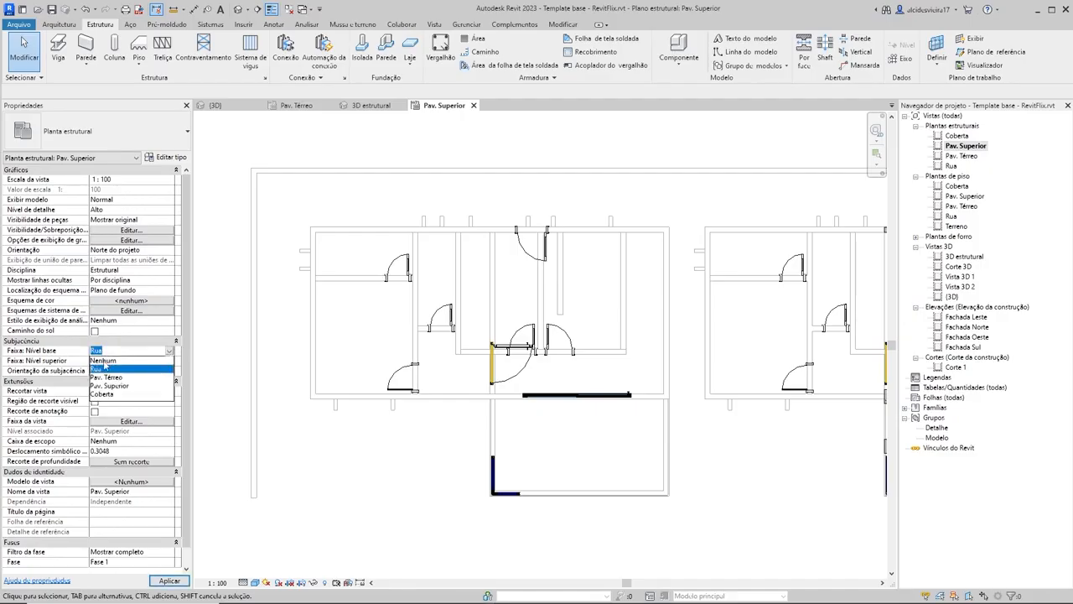
{"action": "left_click", "coordinate": [103, 359]}
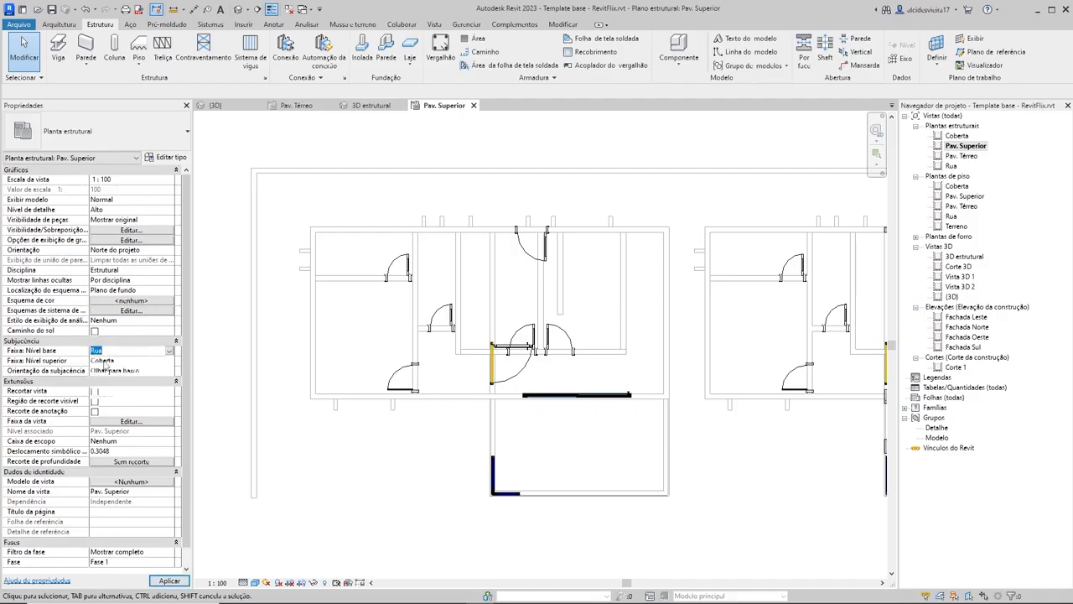
Step: Set the underlay's base level (Faixa: Nível base) of the structural plan to Pav. Superior
{"action": "left_click", "coordinate": [169, 352]}
{"action": "left_click", "coordinate": [110, 386]}
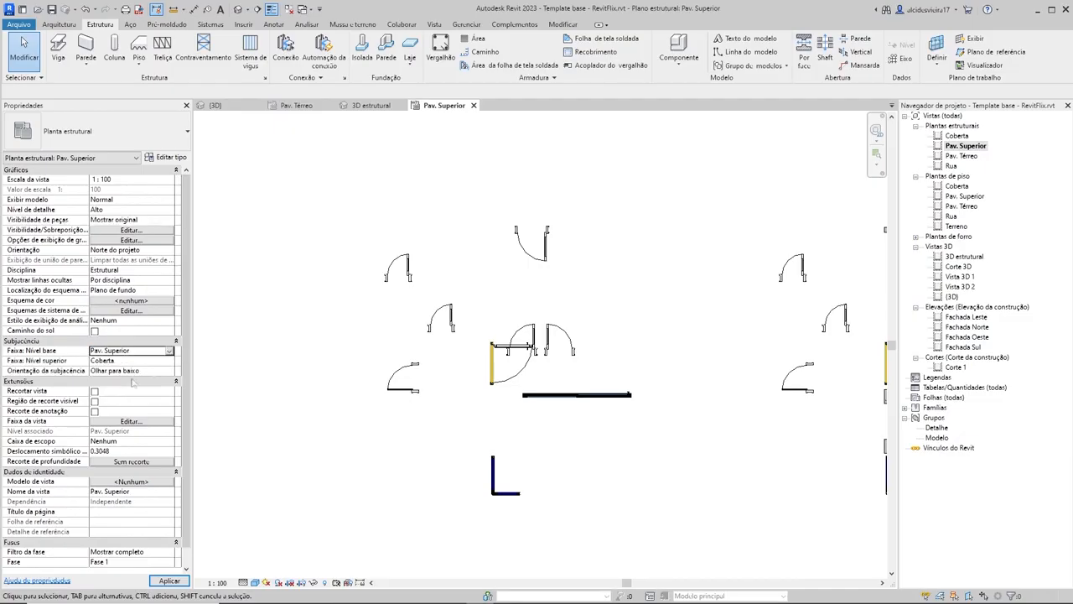
{"action": "left_click", "coordinate": [170, 352]}
{"action": "left_click", "coordinate": [167, 353]}
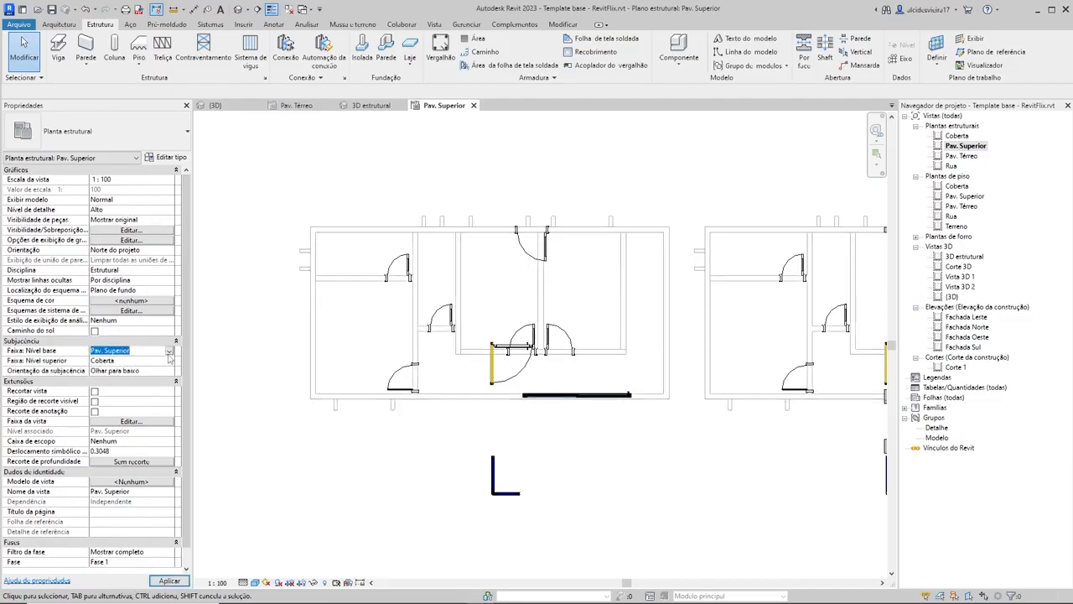
Step: Remove the ground-floor entrance doors (Porta de entrada, 100x210cm) of the three houses from the Pav. Superior structural plan
{"action": "scroll", "coordinate": [544, 321], "scroll_direction": "down", "scroll_amount": 2}
{"action": "middle_click_drag", "start_coordinate": [625, 396], "coordinate": [446, 372]}
{"action": "scroll", "coordinate": [610, 335], "scroll_direction": "up", "scroll_amount": 2}
{"action": "scroll", "coordinate": [610, 335], "scroll_direction": "up", "scroll_amount": 2}
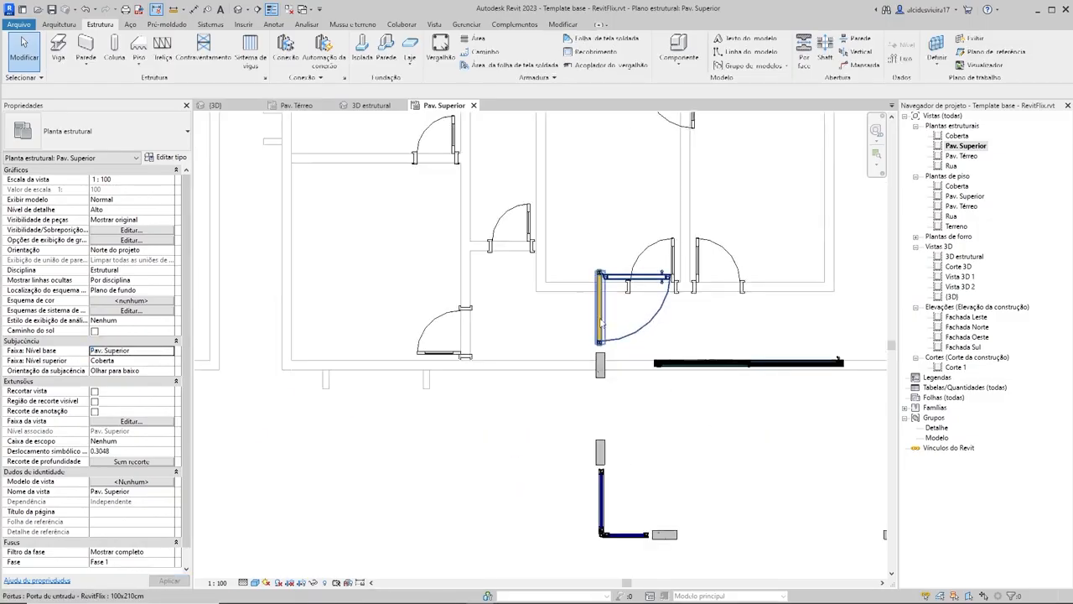
{"action": "left_click", "coordinate": [598, 323]}
{"action": "scroll", "coordinate": [548, 322], "scroll_direction": "down", "scroll_amount": 2}
{"action": "middle_click_drag", "start_coordinate": [522, 346], "coordinate": [577, 346]}
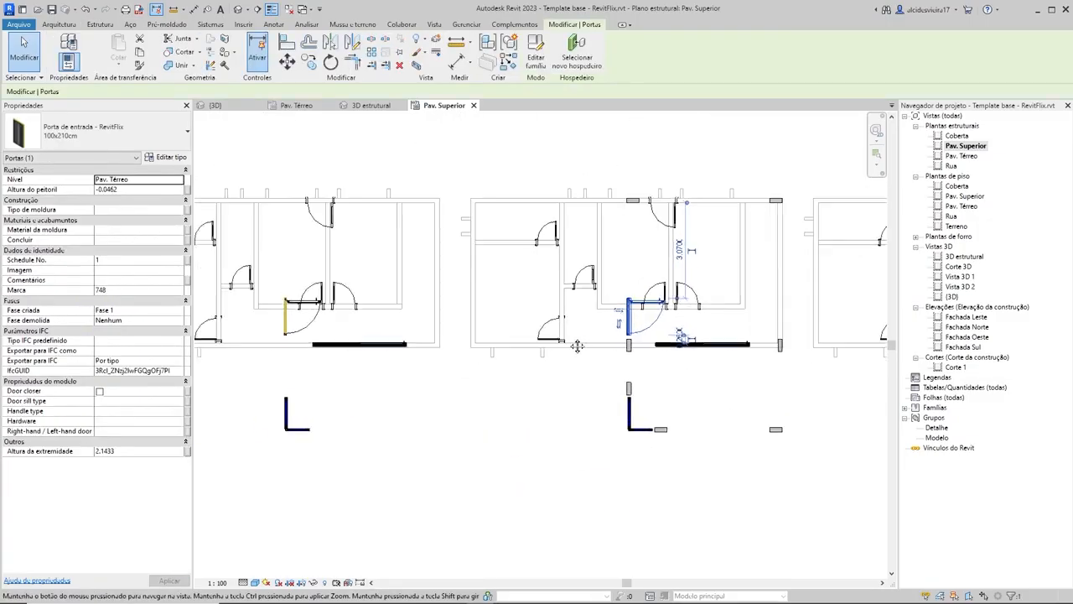
{"action": "left_click", "coordinate": [531, 367]}
{"action": "left_click", "coordinate": [290, 323]}
{"action": "key", "text": "Delete"}
{"action": "middle_click_drag", "start_coordinate": [224, 360], "coordinate": [389, 378]}
{"action": "middle_click_drag", "start_coordinate": [641, 332], "coordinate": [229, 320]}
{"action": "left_click", "coordinate": [721, 335]}
{"action": "key", "text": "Delete"}
Step: Remove the ground-floor L-shaped corner windows (Janela em L) of the three houses from the Pav. Superior structural plan
{"action": "middle_click_drag", "start_coordinate": [440, 368], "coordinate": [569, 397]}
{"action": "left_click", "coordinate": [606, 422]}
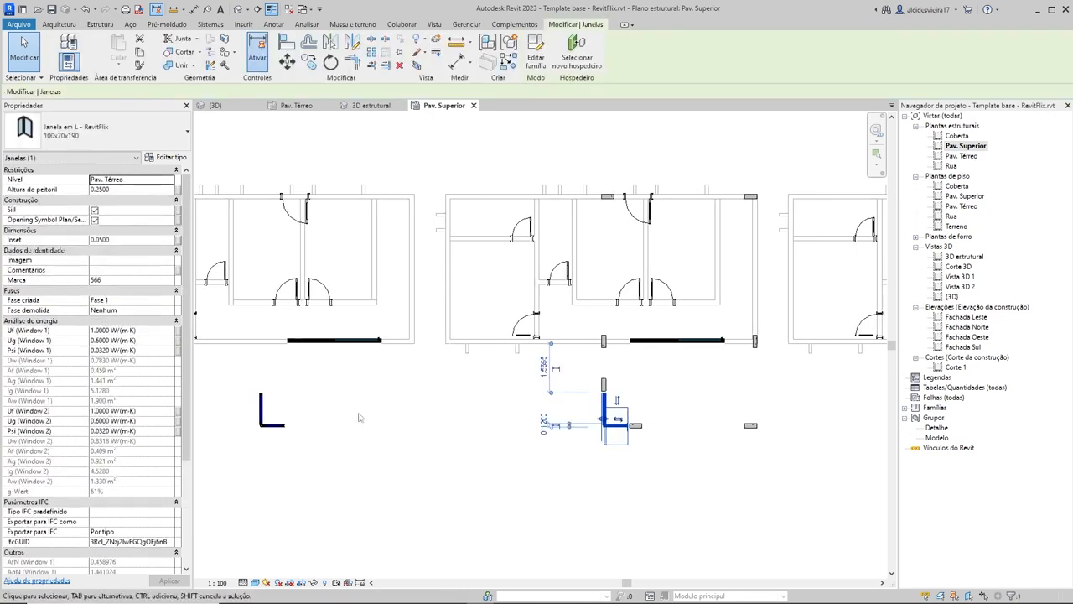
{"action": "key", "text": "Delete"}
{"action": "left_click", "coordinate": [261, 411]}
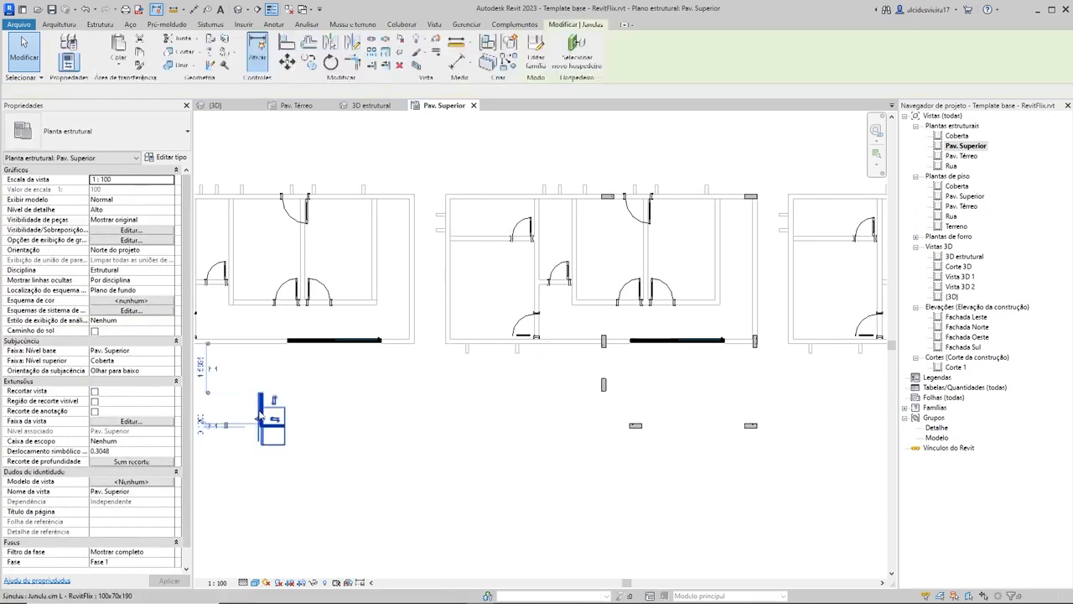
{"action": "key", "text": "Delete"}
{"action": "scroll", "coordinate": [384, 419], "scroll_direction": "down", "scroll_amount": 2}
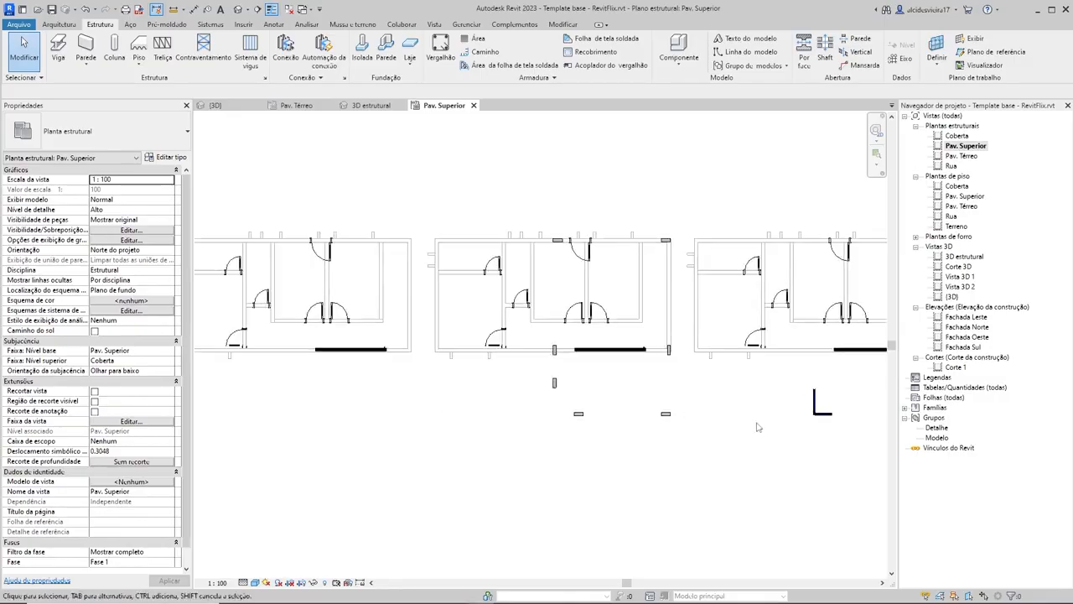
{"action": "left_click", "coordinate": [814, 411]}
{"action": "key", "text": "Escape"}
{"action": "left_click", "coordinate": [814, 410]}
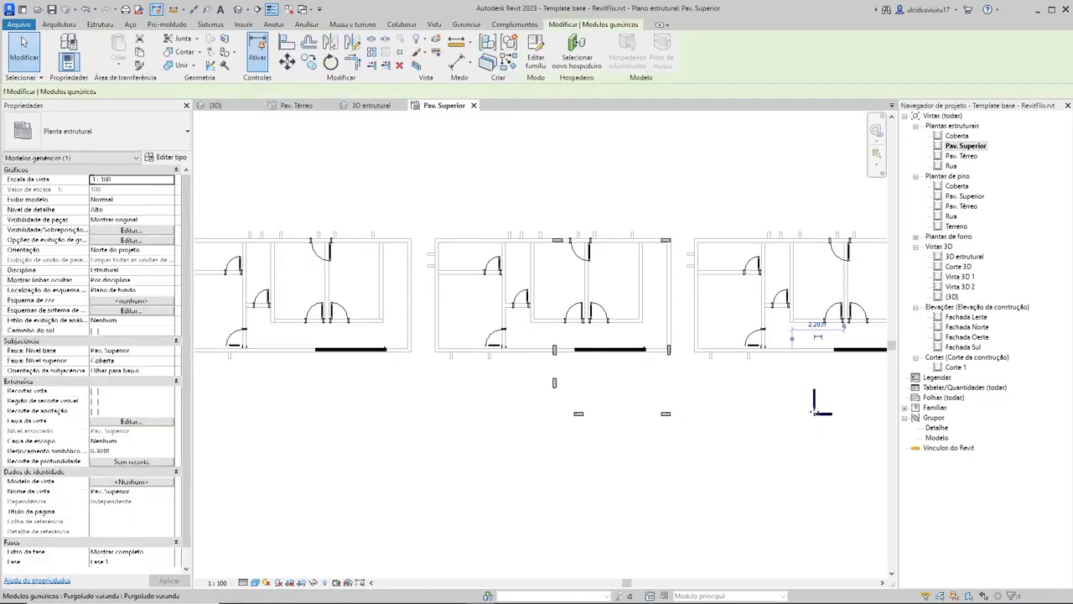
{"action": "key", "text": "Escape"}
{"action": "left_click", "coordinate": [813, 410]}
{"action": "key", "text": "Delete"}
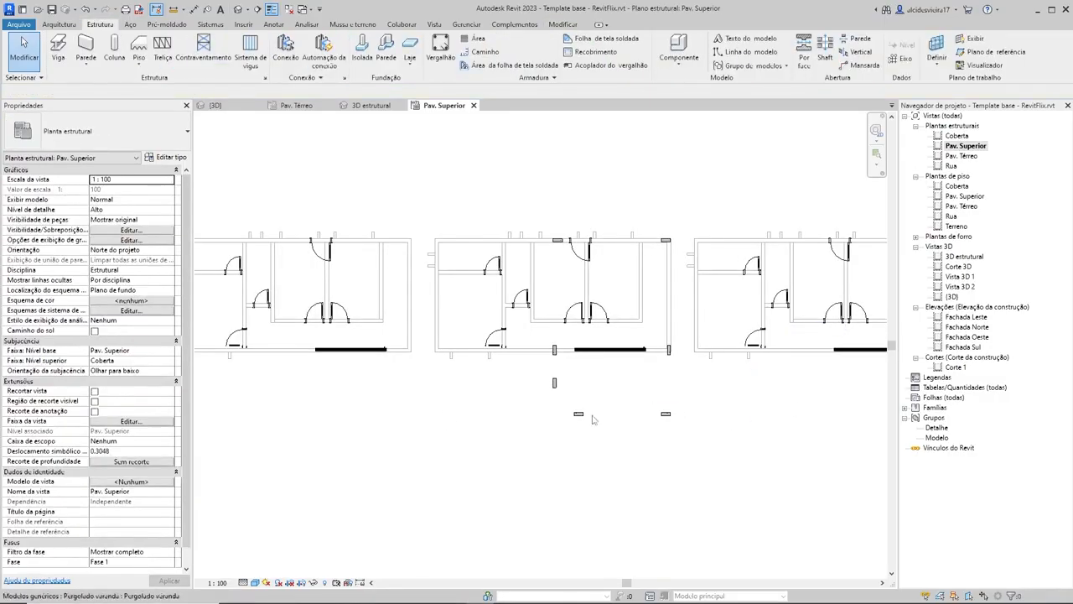
Step: Set the underlay's base level (Faixa: Nível base) of the Pav. Superior structural plan to Pav. Térreo
{"action": "scroll", "coordinate": [633, 411], "scroll_direction": "down", "scroll_amount": 1}
{"action": "scroll", "coordinate": [286, 320], "scroll_direction": "up", "scroll_amount": 3}
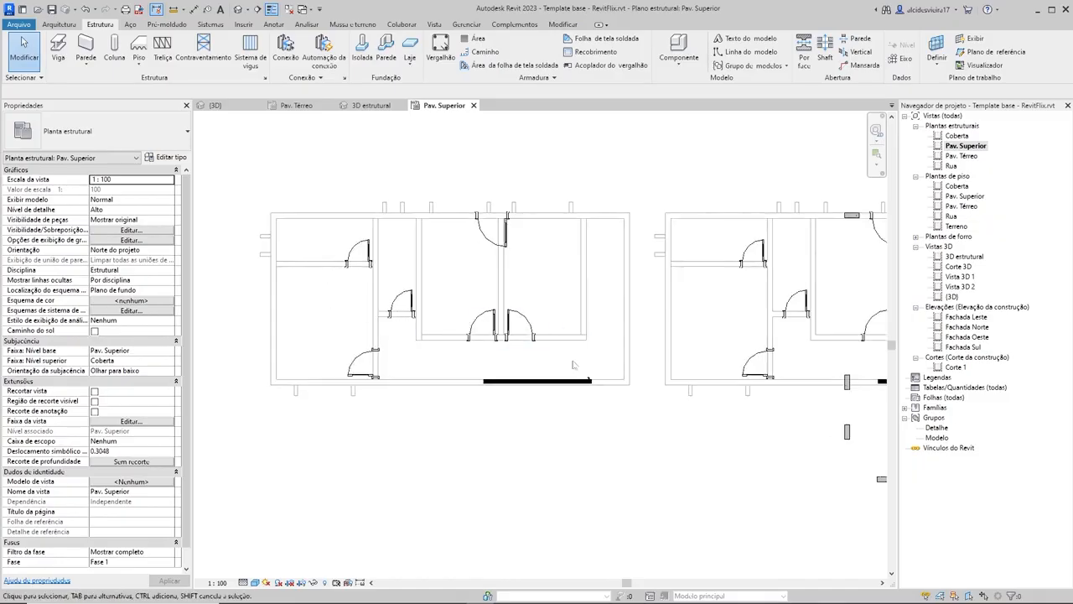
{"action": "scroll", "coordinate": [601, 324], "scroll_direction": "down", "scroll_amount": 2}
{"action": "middle_click_drag", "start_coordinate": [601, 325], "coordinate": [474, 324]}
{"action": "middle_click_drag", "start_coordinate": [688, 328], "coordinate": [564, 301]}
{"action": "scroll", "coordinate": [527, 234], "scroll_direction": "up", "scroll_amount": 4}
{"action": "scroll", "coordinate": [536, 266], "scroll_direction": "down", "scroll_amount": 2}
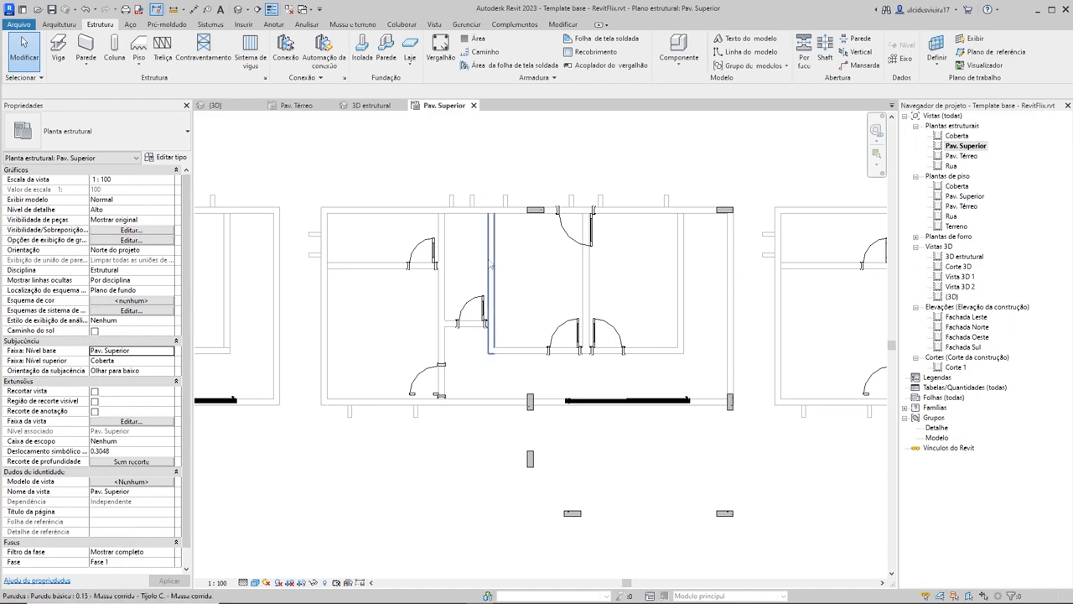
{"action": "left_click", "coordinate": [172, 352]}
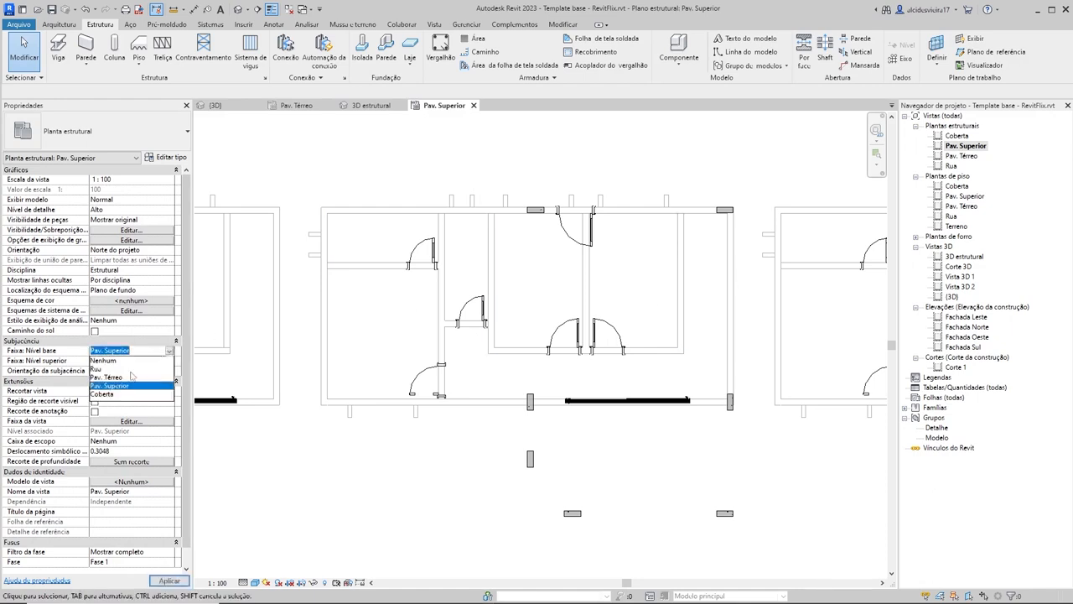
{"action": "left_click", "coordinate": [106, 377]}
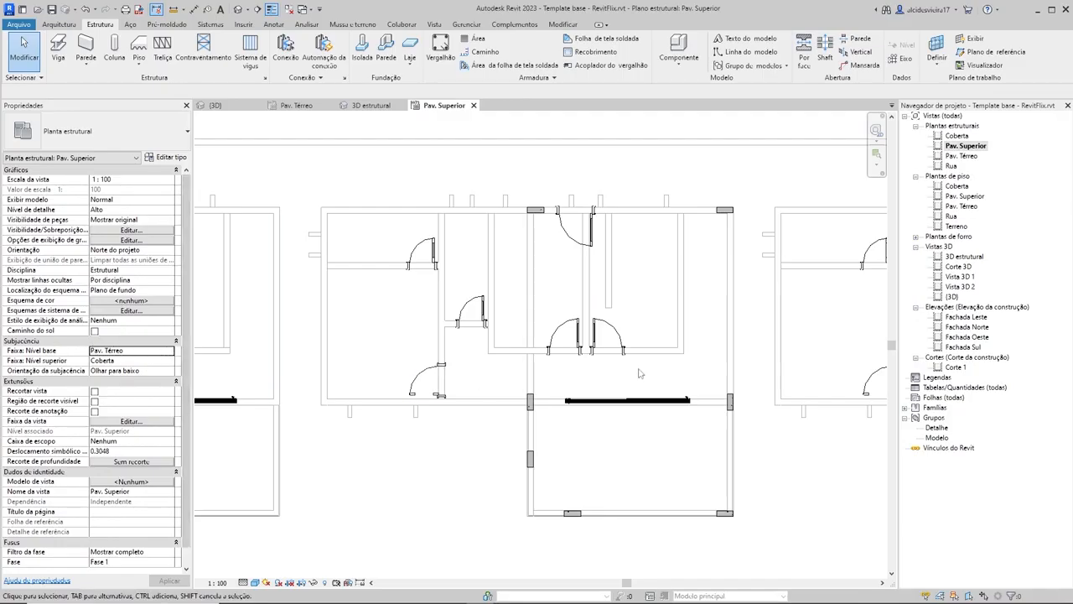
Step: Configure new structural columns as Concreto-Retangular-Coluna type 14x30, with their height reaching the Coberta level
{"action": "scroll", "coordinate": [639, 373], "scroll_direction": "down", "scroll_amount": 3}
{"action": "scroll", "coordinate": [612, 362], "scroll_direction": "up", "scroll_amount": 4}
{"action": "middle_click_drag", "start_coordinate": [613, 361], "coordinate": [635, 313]}
{"action": "middle_click_drag", "start_coordinate": [672, 244], "coordinate": [670, 296]}
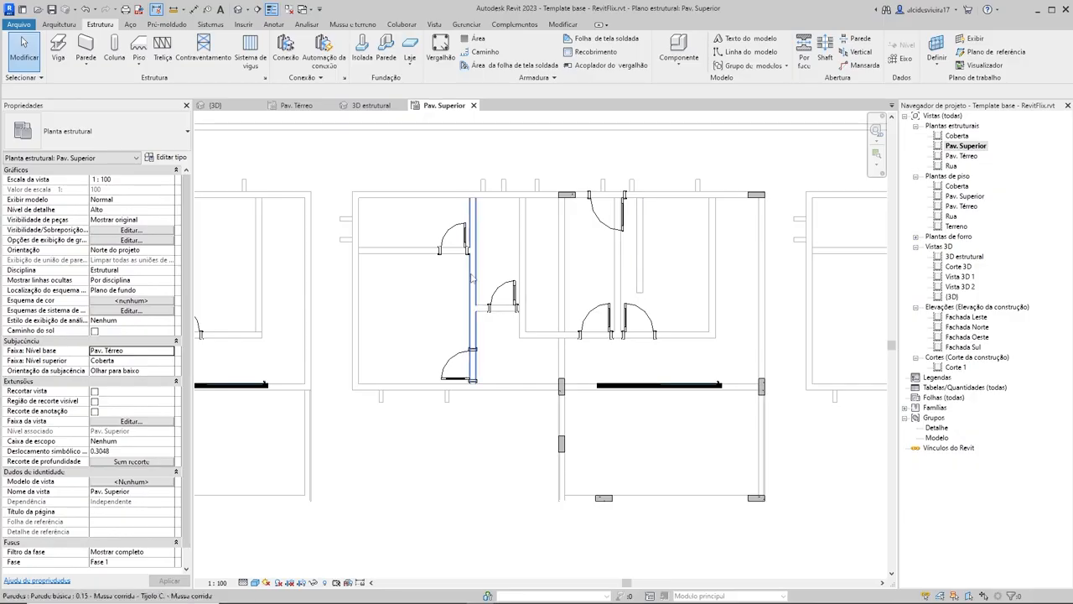
{"action": "left_click", "coordinate": [138, 50]}
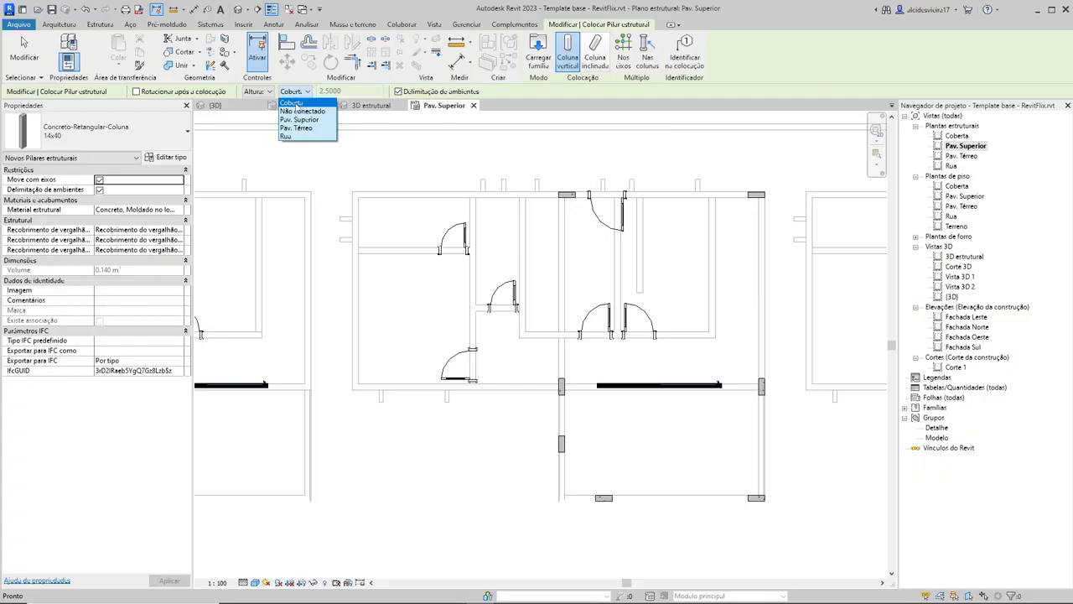
{"action": "left_click", "coordinate": [292, 102]}
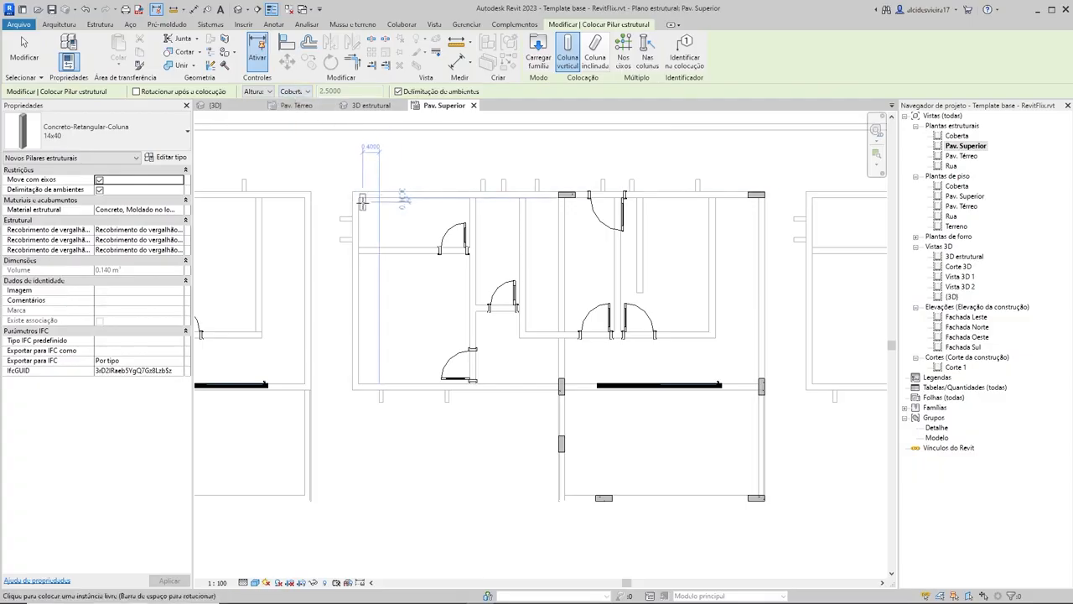
{"action": "scroll", "coordinate": [361, 199], "scroll_direction": "up", "scroll_amount": 5}
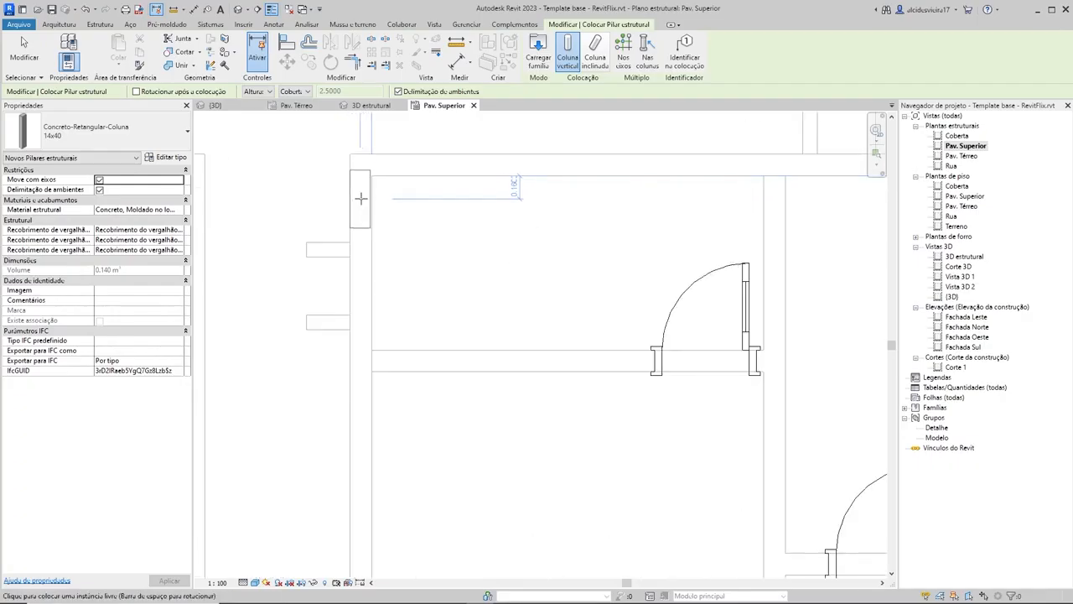
{"action": "scroll", "coordinate": [361, 198], "scroll_direction": "up", "scroll_amount": 3}
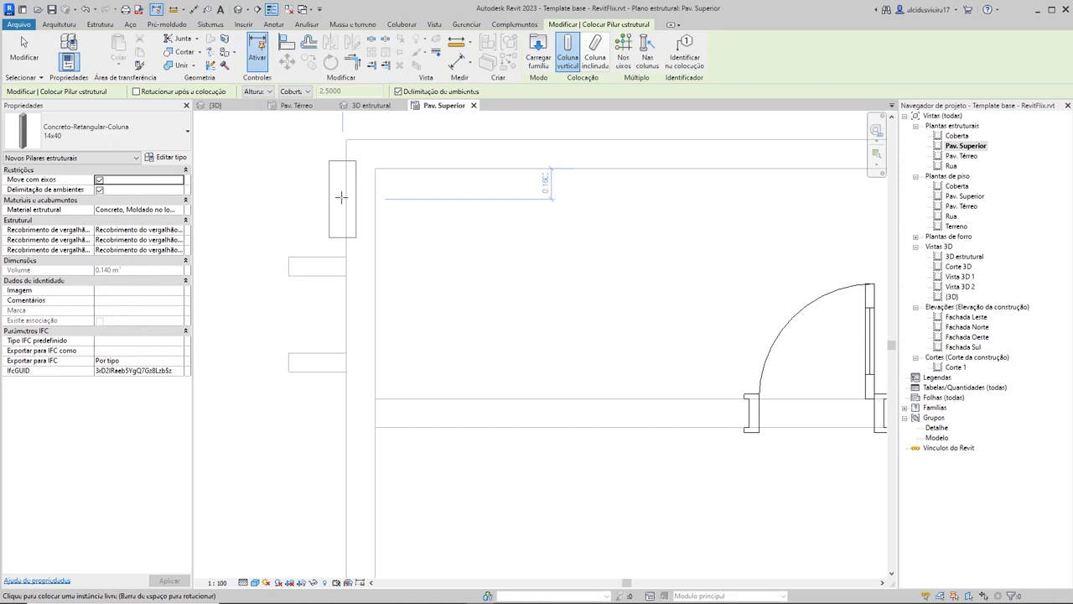
{"action": "left_click", "coordinate": [97, 131]}
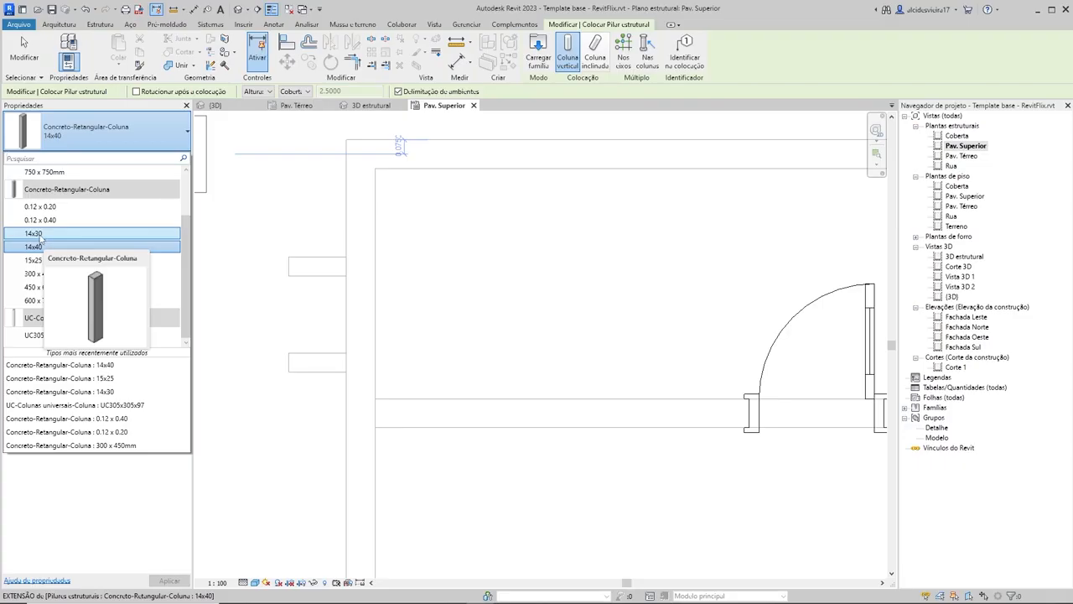
{"action": "left_click", "coordinate": [40, 234]}
Step: Place vertically oriented 14x30 columns at the upper-left and lower-left exterior corners of the middle house
{"action": "scroll", "coordinate": [368, 191], "scroll_direction": "down", "scroll_amount": 2}
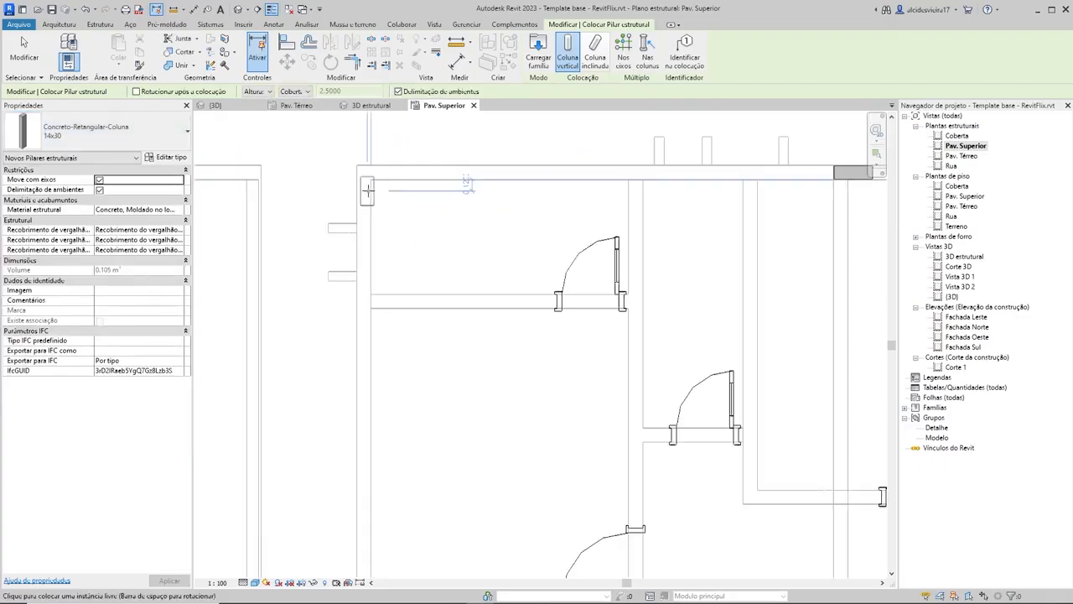
{"action": "scroll", "coordinate": [367, 192], "scroll_direction": "down", "scroll_amount": 2}
{"action": "scroll", "coordinate": [367, 191], "scroll_direction": "up", "scroll_amount": 5}
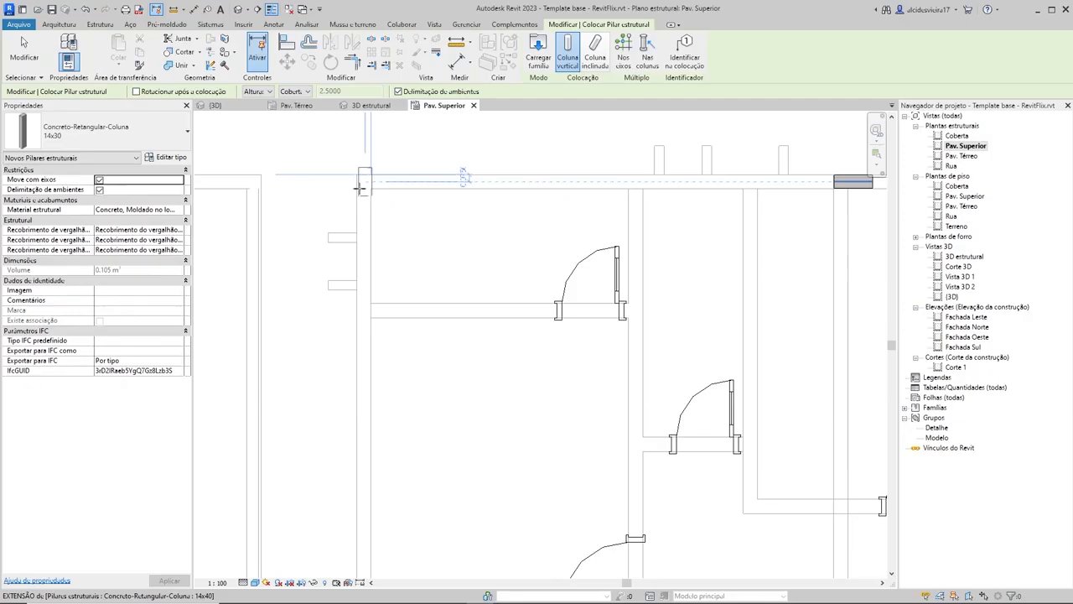
{"action": "left_click", "coordinate": [363, 210]}
{"action": "scroll", "coordinate": [369, 218], "scroll_direction": "down", "scroll_amount": 5}
{"action": "scroll", "coordinate": [440, 397], "scroll_direction": "up", "scroll_amount": 4}
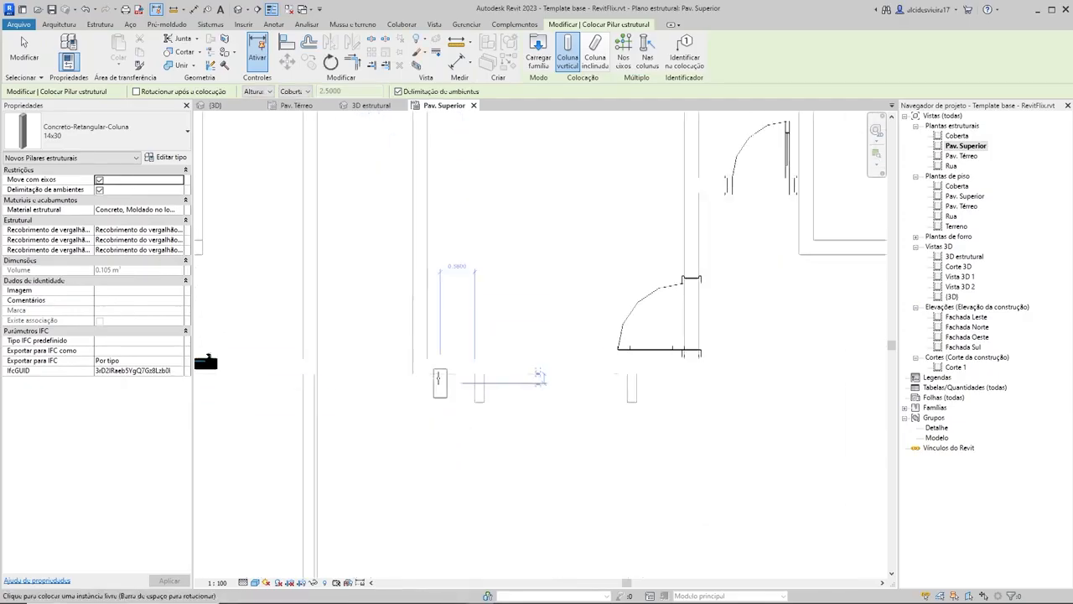
{"action": "left_click", "coordinate": [409, 339]}
Step: Place a 14x30 column against the existing 14x40 column at the right end of the middle house's brise wall
{"action": "scroll", "coordinate": [548, 284], "scroll_direction": "down", "scroll_amount": 3}
{"action": "scroll", "coordinate": [548, 284], "scroll_direction": "down", "scroll_amount": 3}
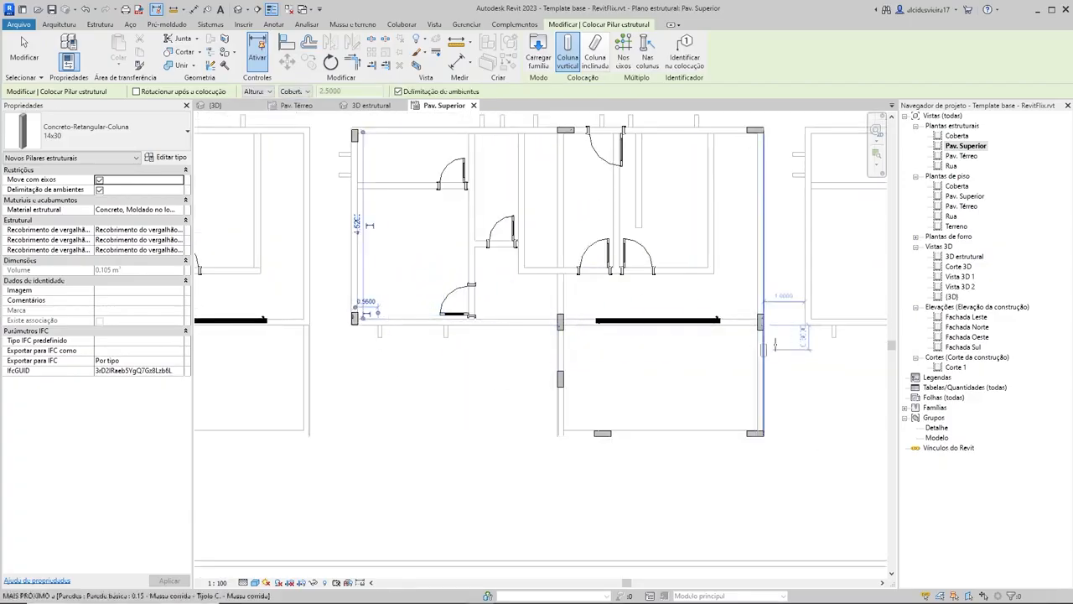
{"action": "left_click", "coordinate": [760, 320]}
{"action": "scroll", "coordinate": [760, 321], "scroll_direction": "up", "scroll_amount": 5}
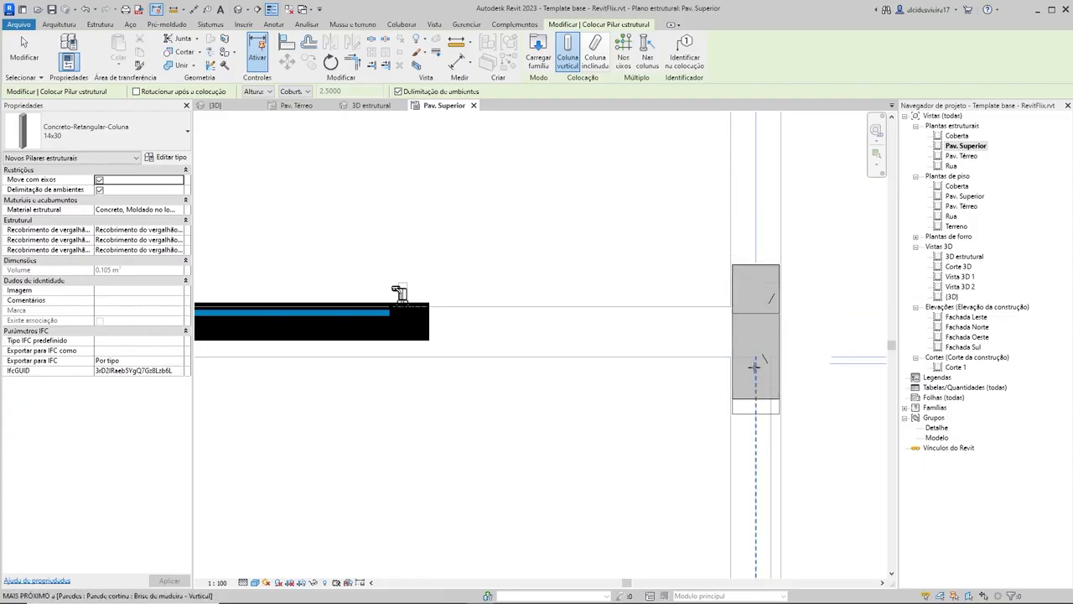
{"action": "scroll", "coordinate": [646, 335], "scroll_direction": "down", "scroll_amount": 5}
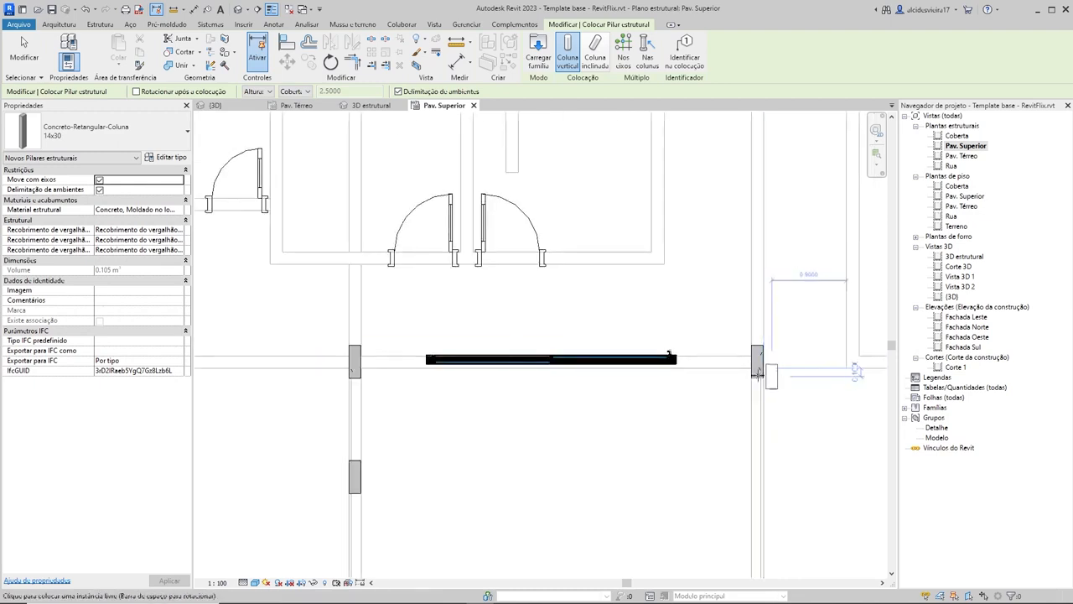
{"action": "scroll", "coordinate": [789, 375], "scroll_direction": "down", "scroll_amount": 3}
{"action": "scroll", "coordinate": [788, 373], "scroll_direction": "up", "scroll_amount": 3}
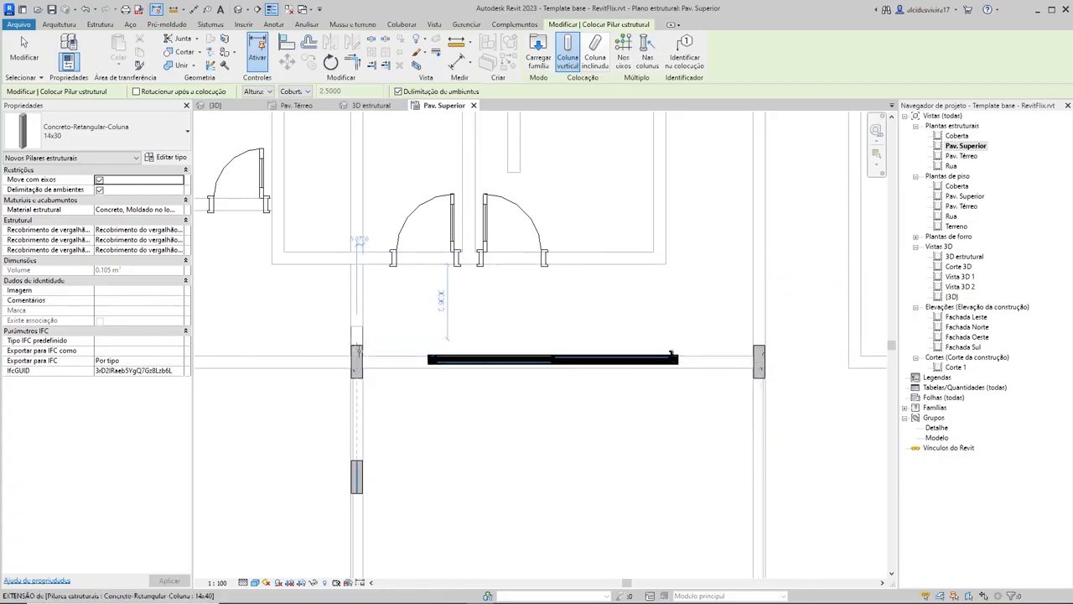
{"action": "scroll", "coordinate": [672, 353], "scroll_direction": "down", "scroll_amount": 3}
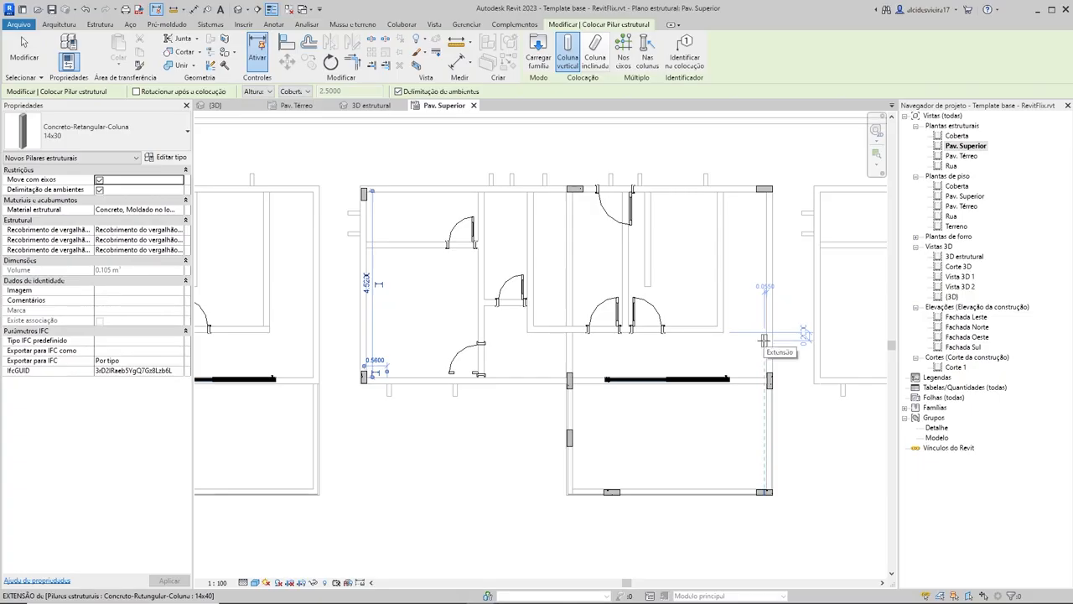
{"action": "scroll", "coordinate": [761, 374], "scroll_direction": "up", "scroll_amount": 3}
{"action": "scroll", "coordinate": [667, 369], "scroll_direction": "down", "scroll_amount": 3}
{"action": "middle_click_drag", "start_coordinate": [661, 364], "coordinate": [705, 392]}
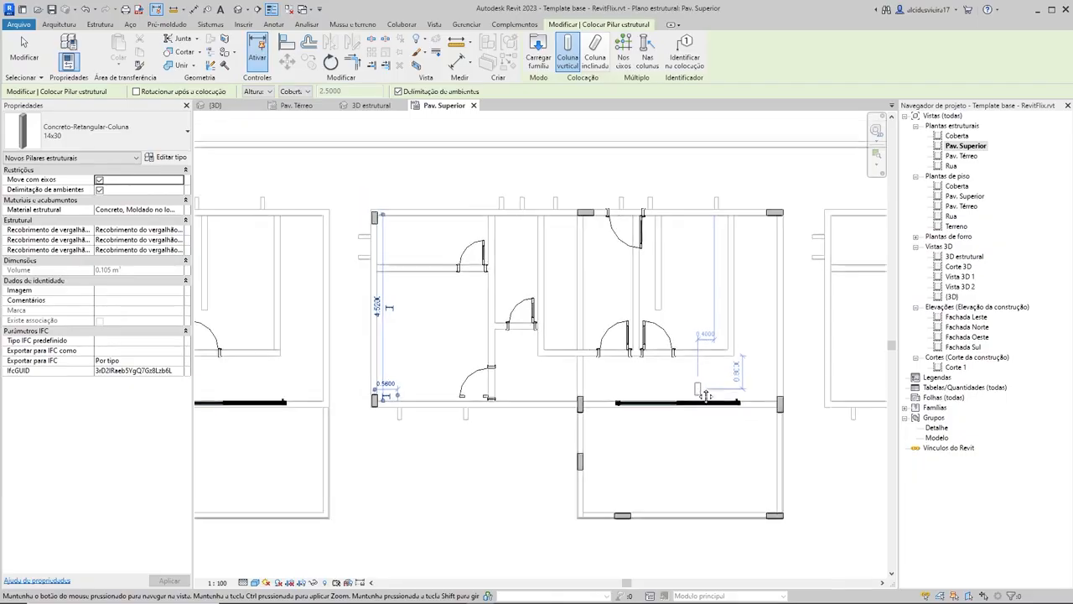
{"action": "scroll", "coordinate": [564, 388], "scroll_direction": "up", "scroll_amount": 6}
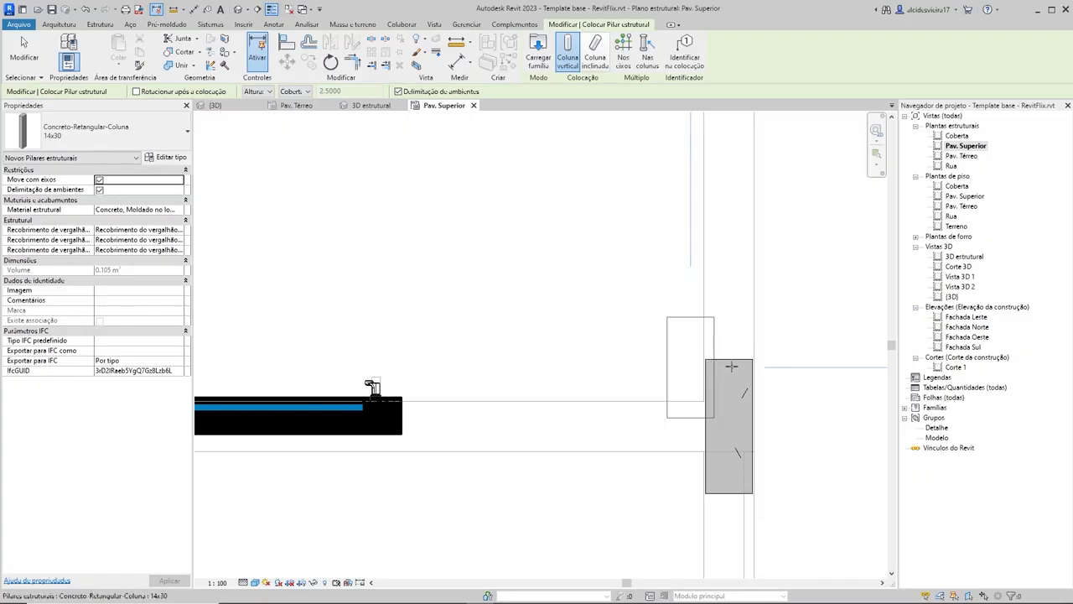
{"action": "scroll", "coordinate": [372, 387], "scroll_direction": "down", "scroll_amount": 4}
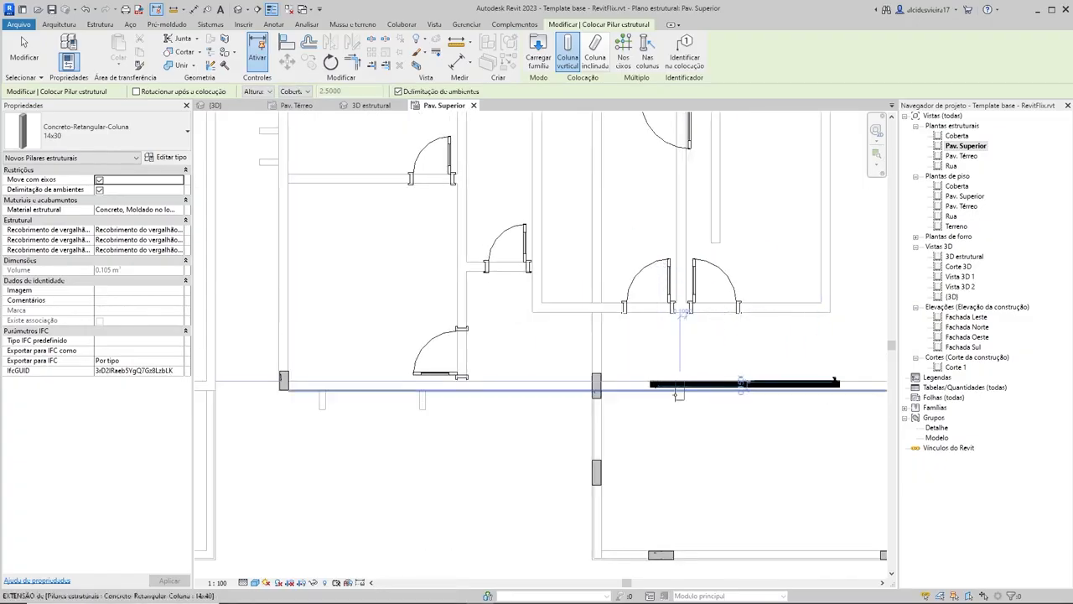
{"action": "scroll", "coordinate": [651, 419], "scroll_direction": "down", "scroll_amount": 2}
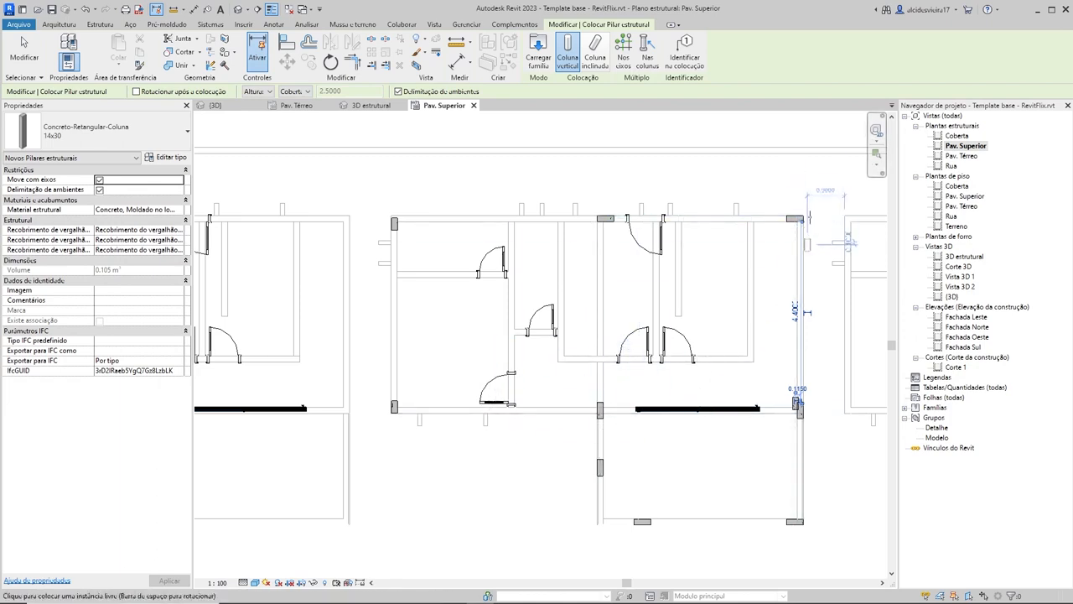
{"action": "scroll", "coordinate": [796, 225], "scroll_direction": "up", "scroll_amount": 4}
{"action": "scroll", "coordinate": [788, 223], "scroll_direction": "down", "scroll_amount": 4}
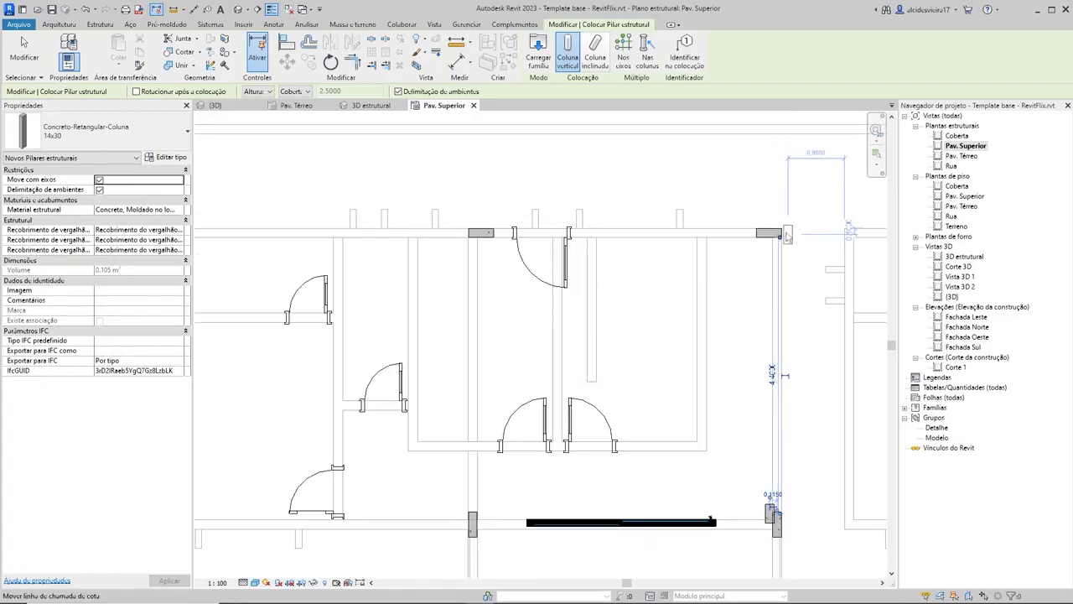
{"action": "scroll", "coordinate": [780, 236], "scroll_direction": "down", "scroll_amount": 2}
{"action": "scroll", "coordinate": [624, 235], "scroll_direction": "up", "scroll_amount": 2}
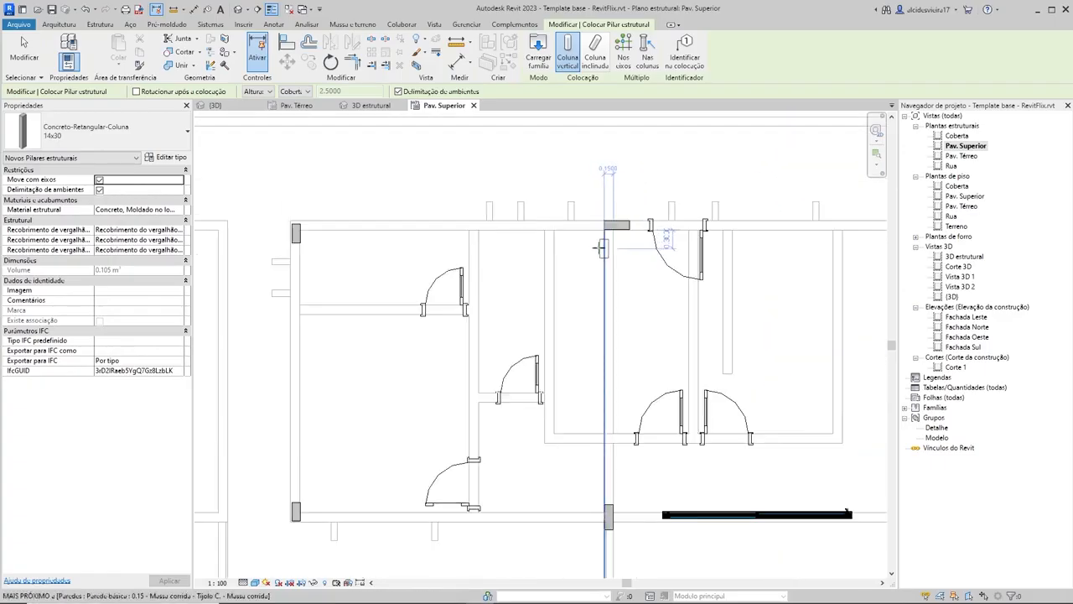
{"action": "scroll", "coordinate": [631, 227], "scroll_direction": "up", "scroll_amount": 4}
{"action": "scroll", "coordinate": [641, 243], "scroll_direction": "down", "scroll_amount": 4}
{"action": "scroll", "coordinate": [653, 300], "scroll_direction": "down", "scroll_amount": 5}
{"action": "key", "text": "Escape"}
{"action": "key", "text": "Escape"}
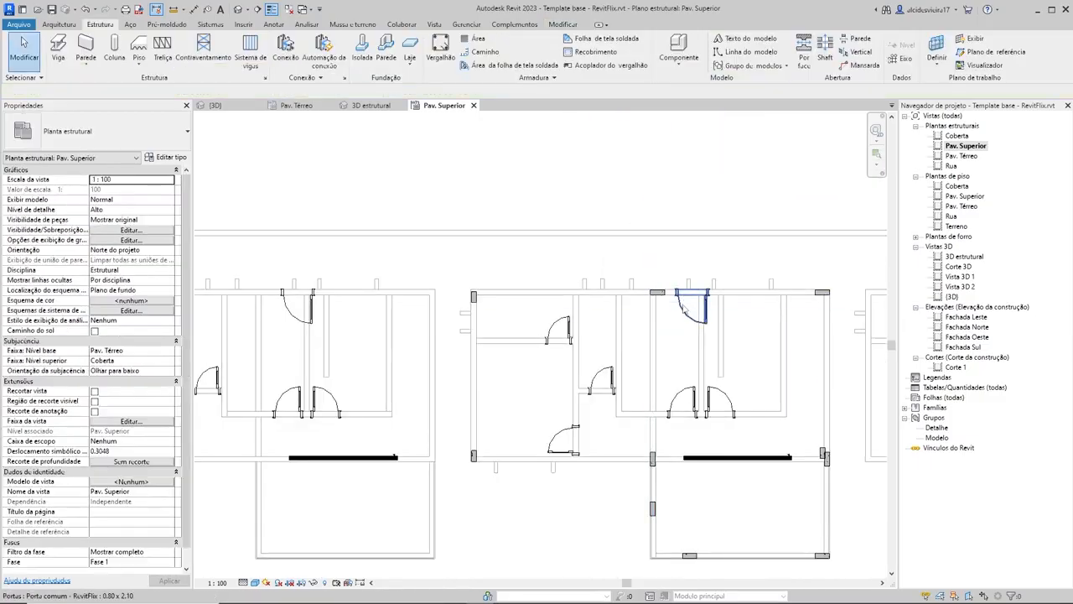
Step: Set the top level (Nível superior) of the two 14x40 columns on the middle house's upper wall to Coberta
{"action": "scroll", "coordinate": [691, 367], "scroll_direction": "up", "scroll_amount": 1}
{"action": "scroll", "coordinate": [683, 306], "scroll_direction": "up", "scroll_amount": 5}
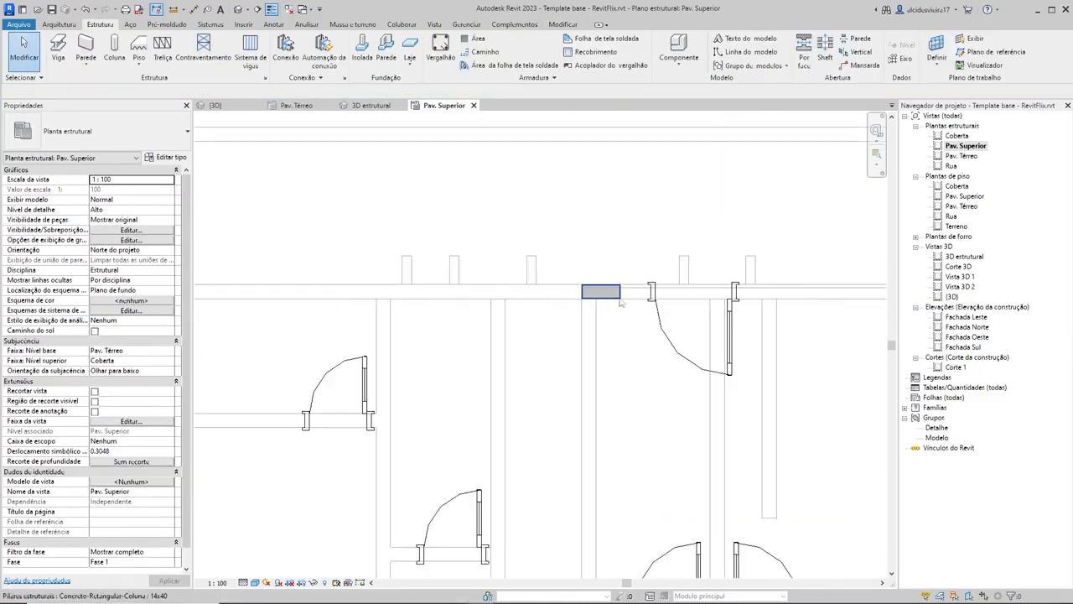
{"action": "left_click", "coordinate": [600, 291]}
{"action": "scroll", "coordinate": [635, 321], "scroll_direction": "down", "scroll_amount": 2}
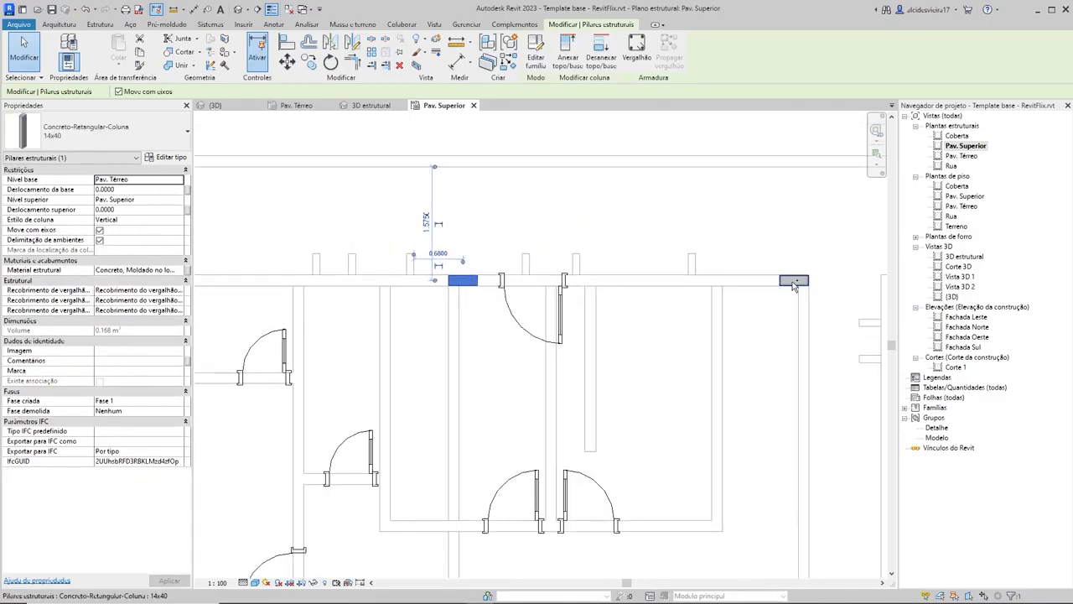
{"action": "left_click", "coordinate": [788, 283], "text": "ctrl"}
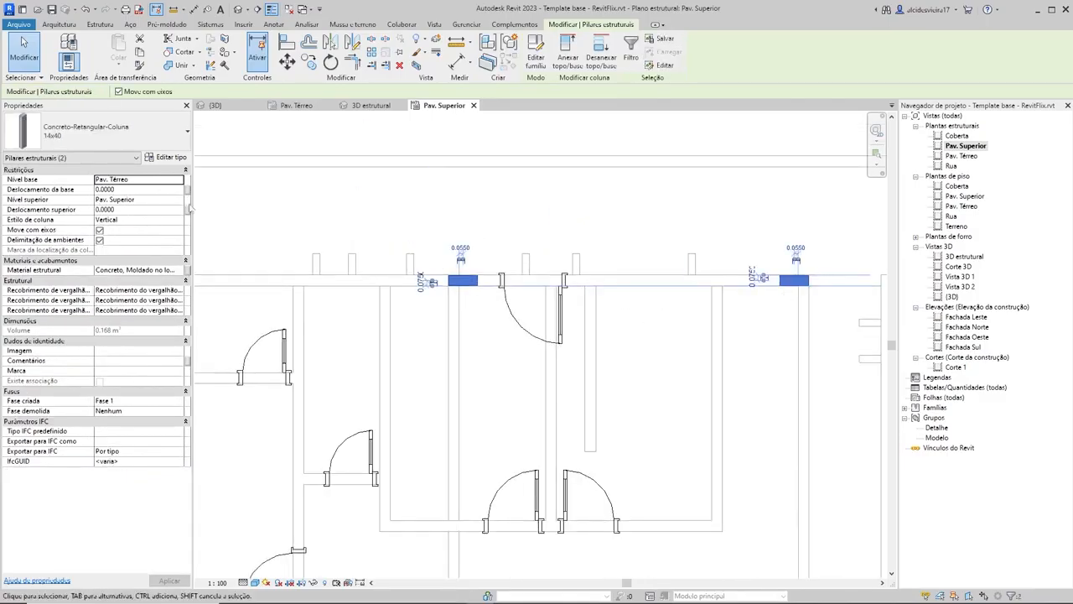
{"action": "left_click", "coordinate": [180, 201]}
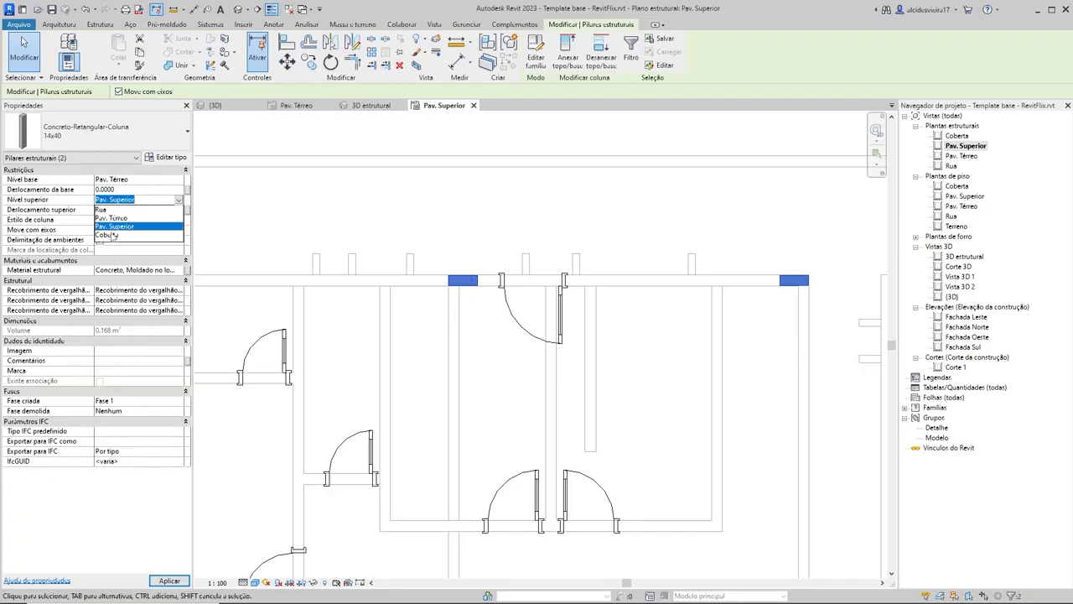
{"action": "left_click", "coordinate": [107, 236]}
{"action": "scroll", "coordinate": [499, 214], "scroll_direction": "down", "scroll_amount": 2}
{"action": "left_click", "coordinate": [499, 214]}
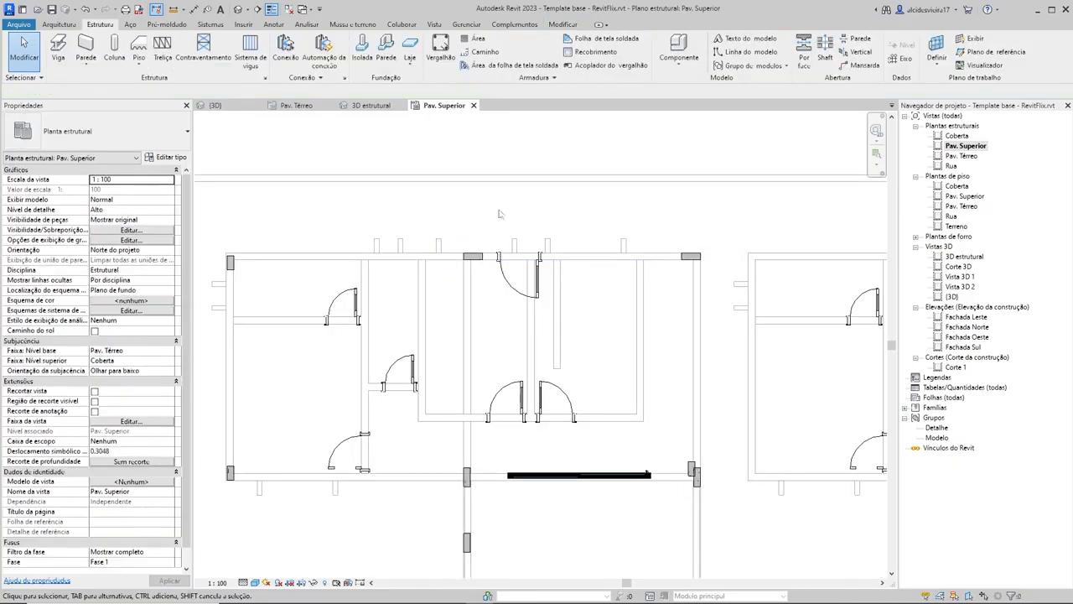
Step: Place a horizontally oriented 14x30 column where the interior partition meets the middle house's left exterior wall
{"action": "scroll", "coordinate": [562, 235], "scroll_direction": "up", "scroll_amount": 2}
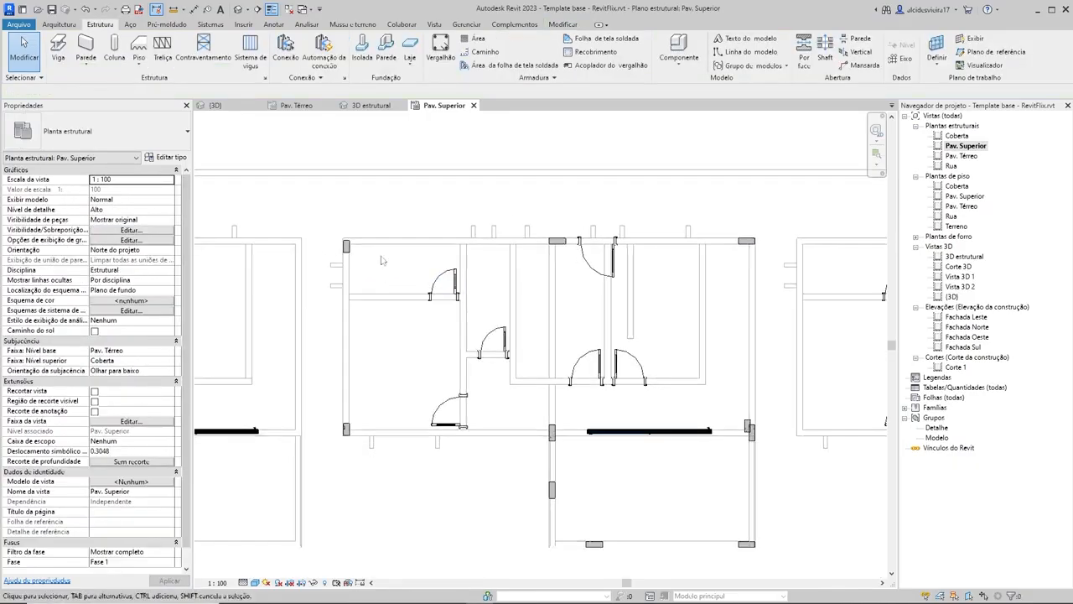
{"action": "scroll", "coordinate": [564, 266], "scroll_direction": "down", "scroll_amount": 2}
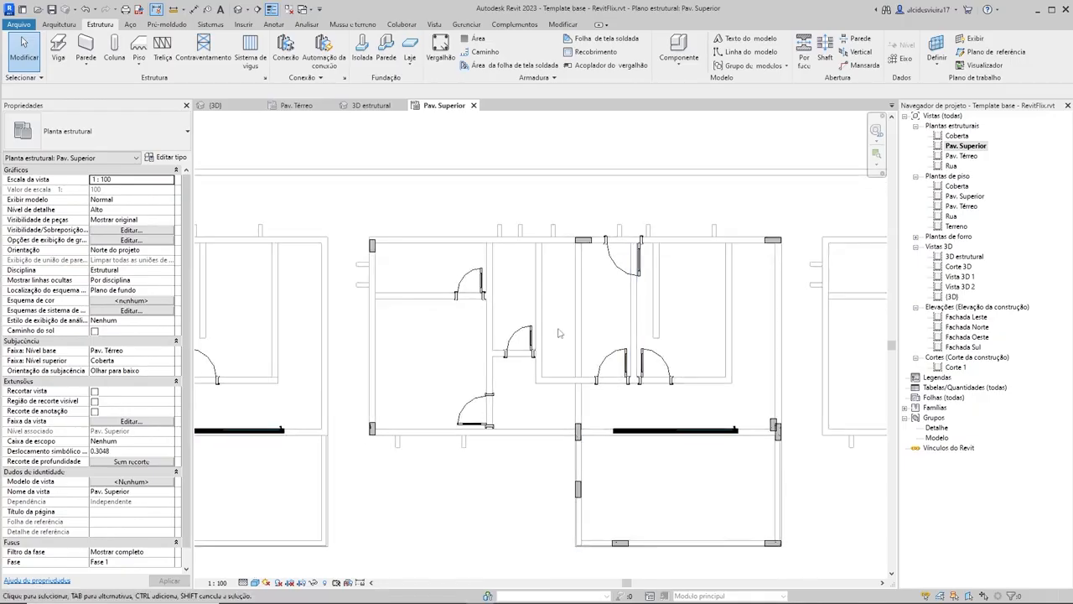
{"action": "key", "text": "c"}
{"action": "key", "text": "l"}
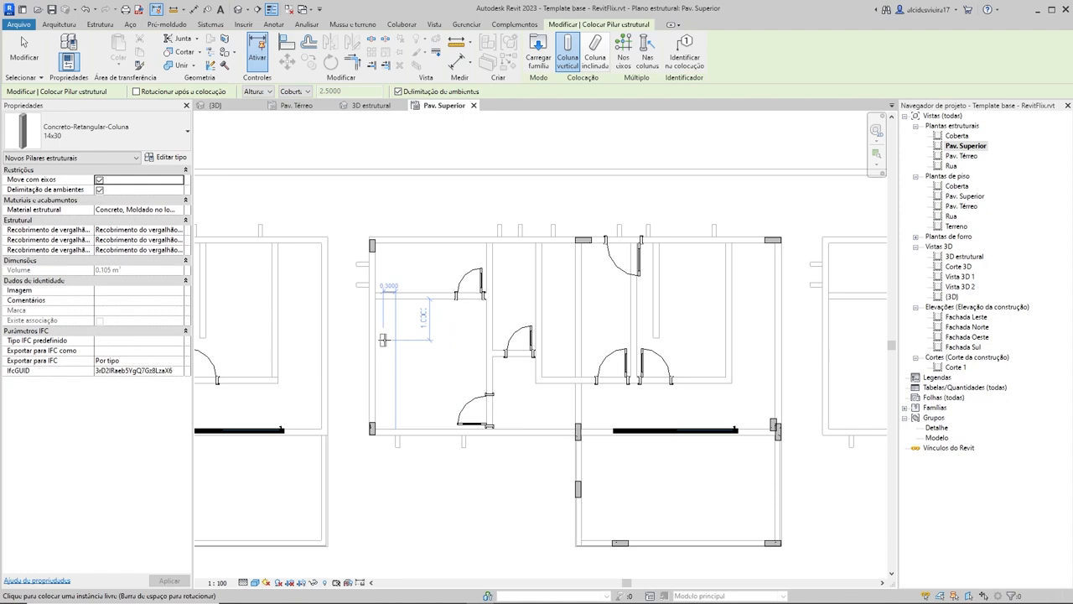
{"action": "scroll", "coordinate": [374, 295], "scroll_direction": "up", "scroll_amount": 5}
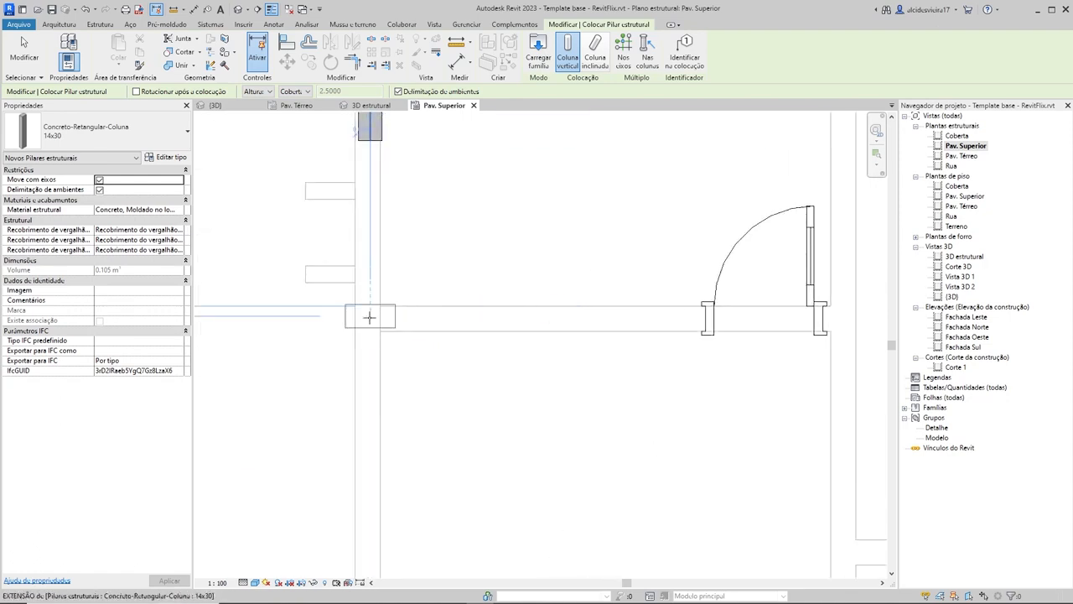
{"action": "scroll", "coordinate": [378, 316], "scroll_direction": "up", "scroll_amount": 3}
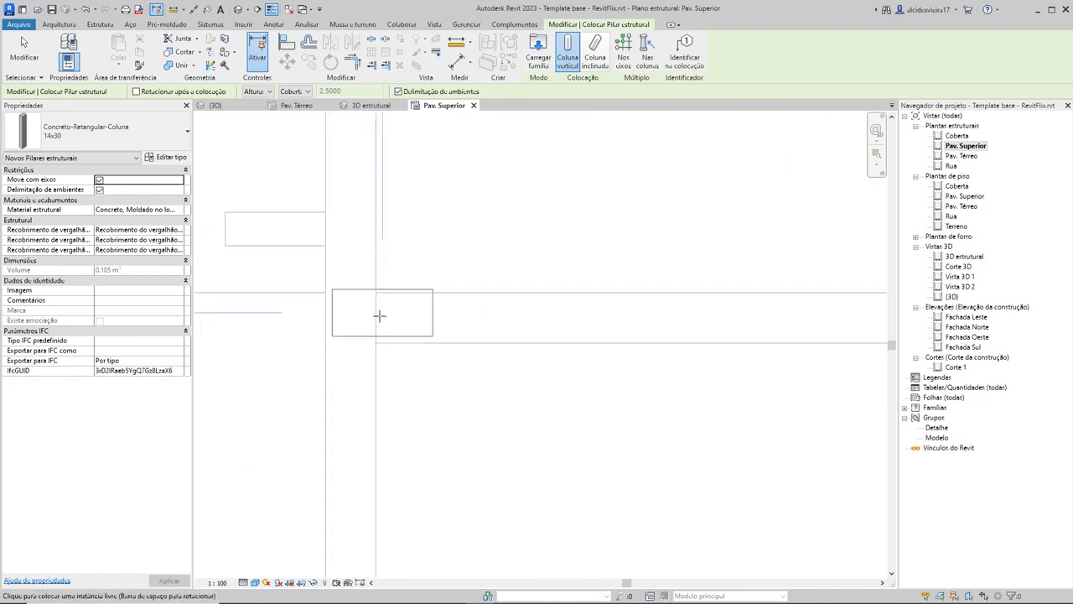
{"action": "left_click", "coordinate": [487, 309]}
Step: Place a vertically oriented 14x30 column at the partition's right end, beside the upper-left room's door
{"action": "scroll", "coordinate": [482, 303], "scroll_direction": "down", "scroll_amount": 6}
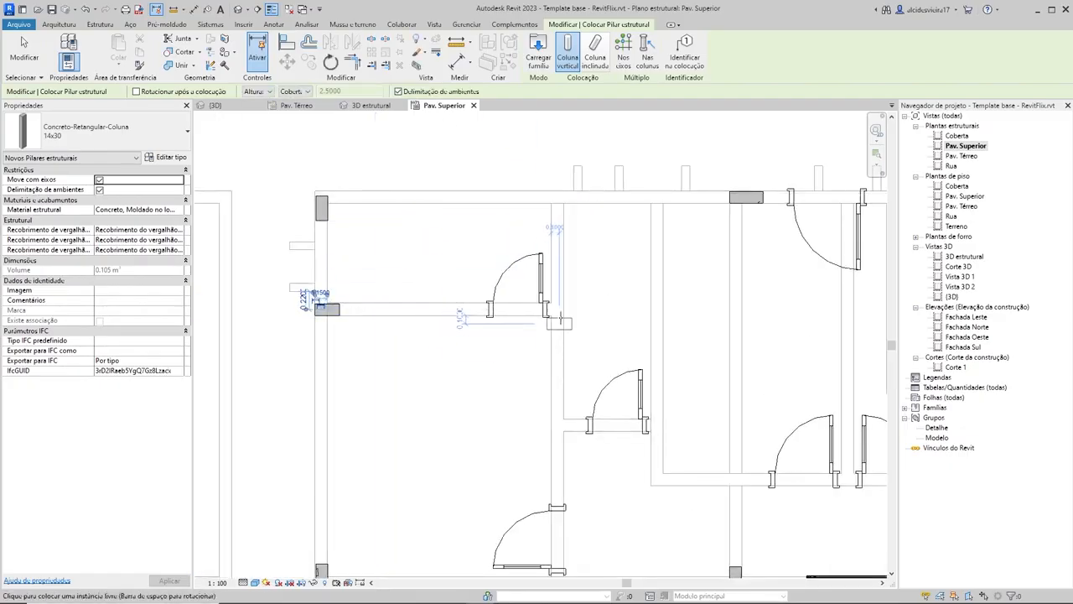
{"action": "scroll", "coordinate": [555, 311], "scroll_direction": "up", "scroll_amount": 3}
{"action": "scroll", "coordinate": [555, 312], "scroll_direction": "up", "scroll_amount": 2}
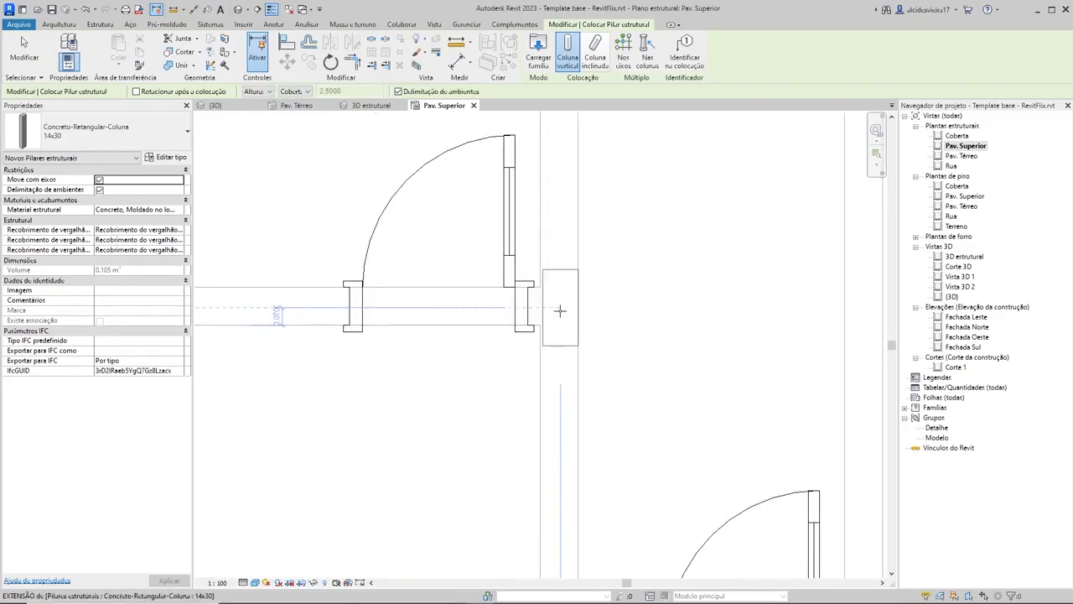
{"action": "scroll", "coordinate": [560, 310], "scroll_direction": "down", "scroll_amount": 5}
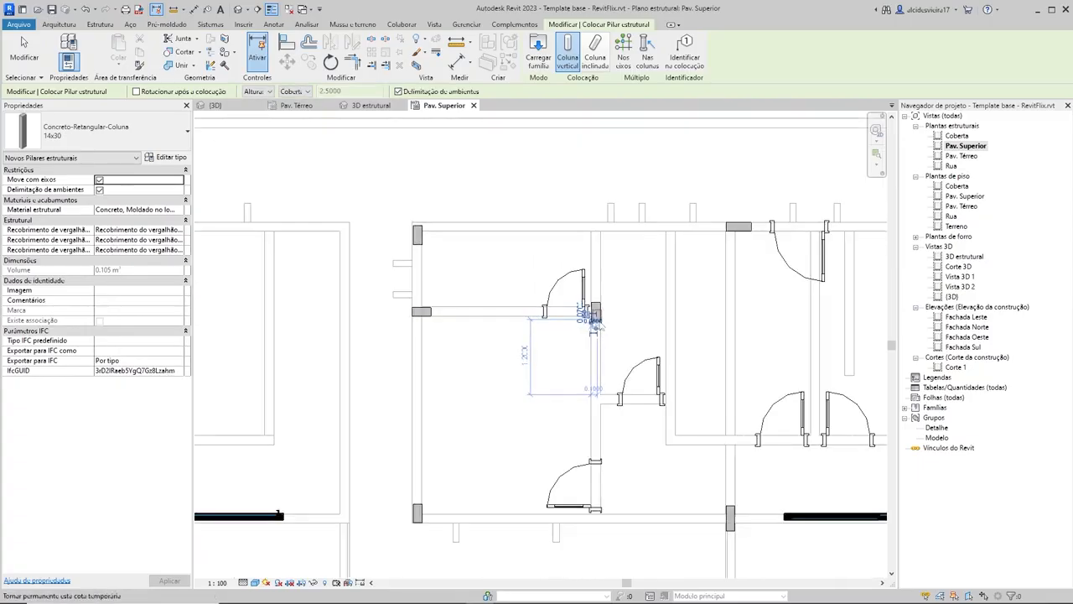
{"action": "middle_click_drag", "start_coordinate": [618, 311], "coordinate": [557, 344]}
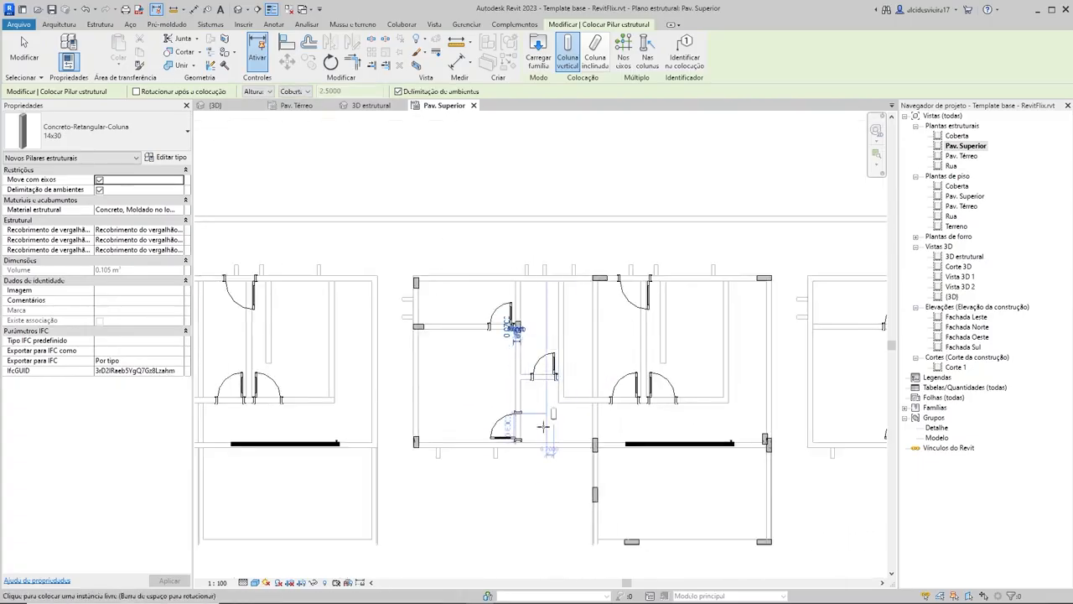
Step: Place a vertically oriented 14x30 column at the left corner of the middle house's interior wall containing the two opposing doors
{"action": "scroll", "coordinate": [507, 448], "scroll_direction": "up", "scroll_amount": 3}
{"action": "scroll", "coordinate": [509, 451], "scroll_direction": "up", "scroll_amount": 3}
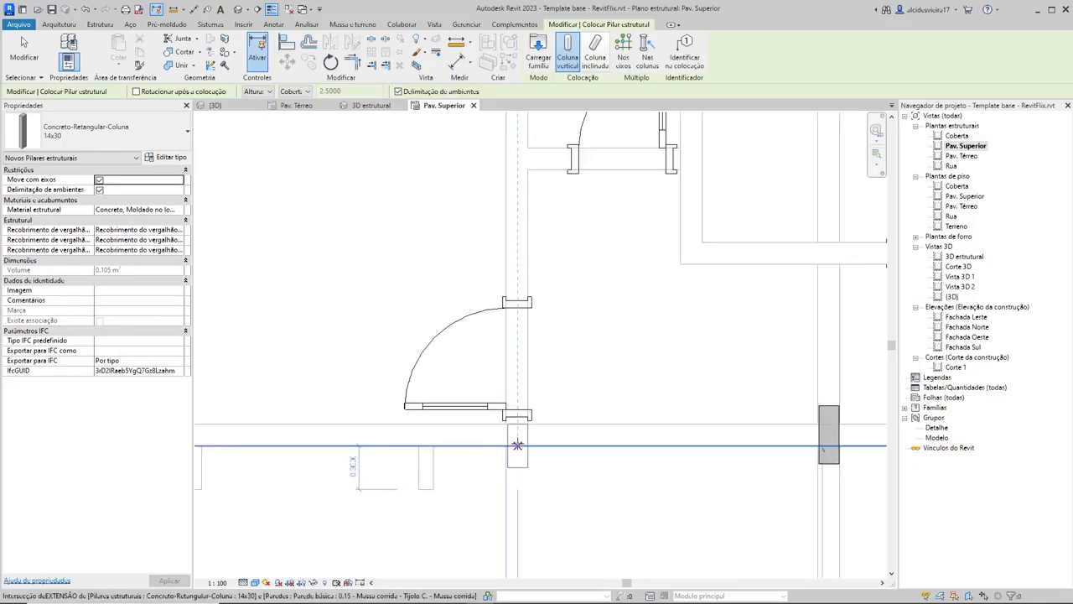
{"action": "scroll", "coordinate": [517, 445], "scroll_direction": "down", "scroll_amount": 5}
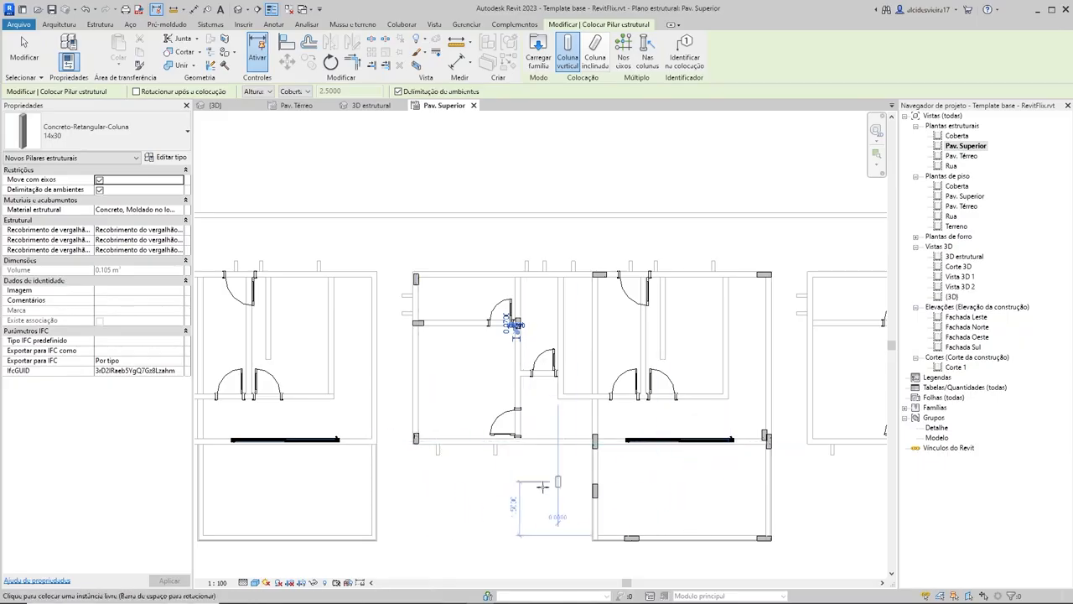
{"action": "scroll", "coordinate": [507, 502], "scroll_direction": "up", "scroll_amount": 2}
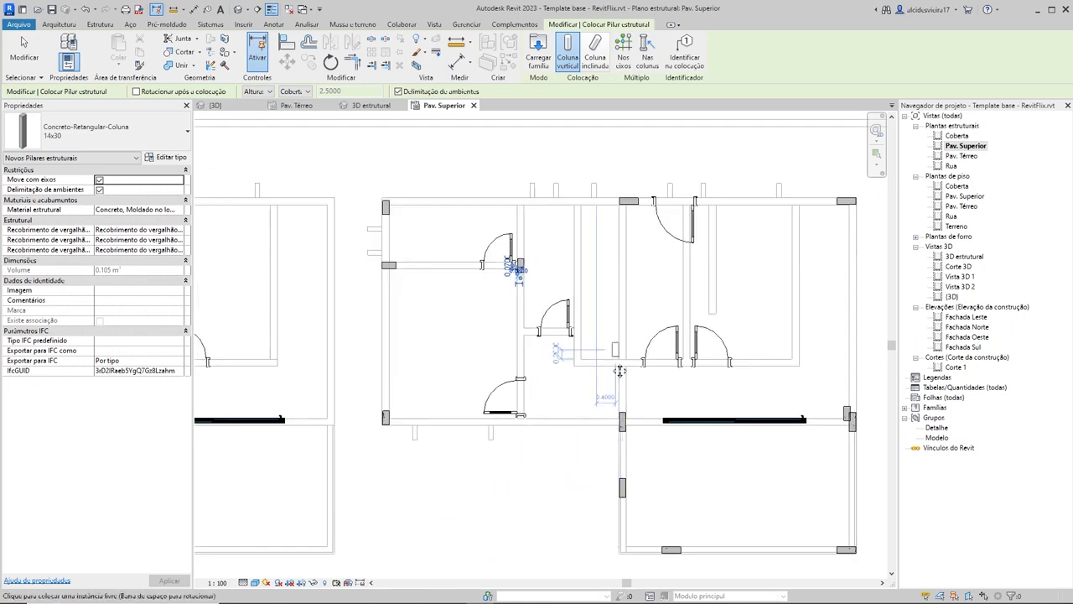
{"action": "scroll", "coordinate": [587, 390], "scroll_direction": "up", "scroll_amount": 1}
{"action": "scroll", "coordinate": [587, 390], "scroll_direction": "up", "scroll_amount": 4}
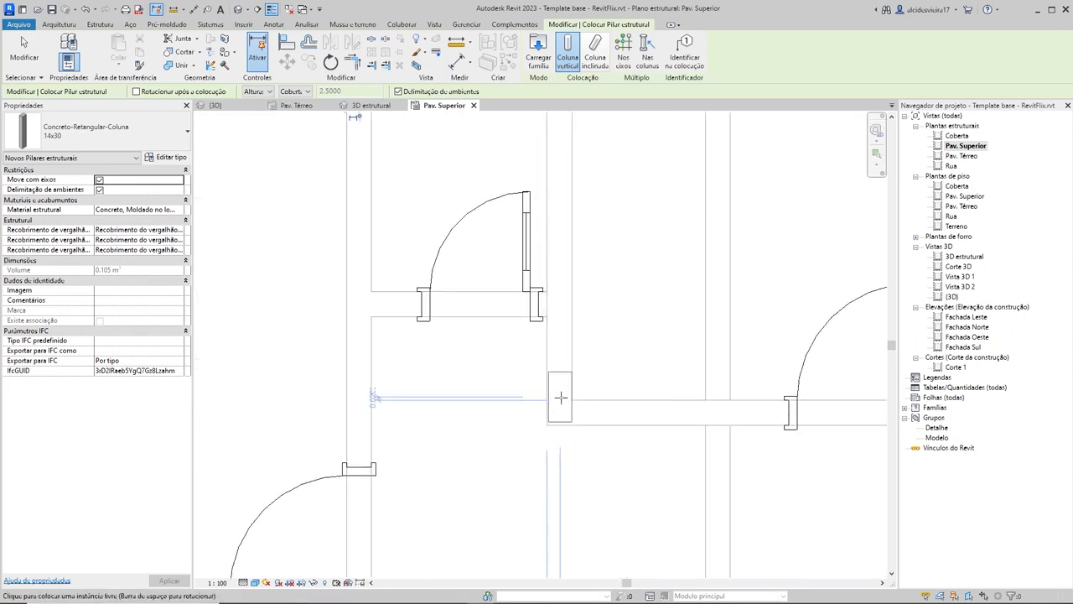
{"action": "left_click", "coordinate": [560, 398]}
Step: Place a vertically oriented 14x30 column at the right corner of the interior wall containing the two opposing doors
{"action": "scroll", "coordinate": [591, 392], "scroll_direction": "down", "scroll_amount": 4}
{"action": "scroll", "coordinate": [621, 436], "scroll_direction": "up", "scroll_amount": 3}
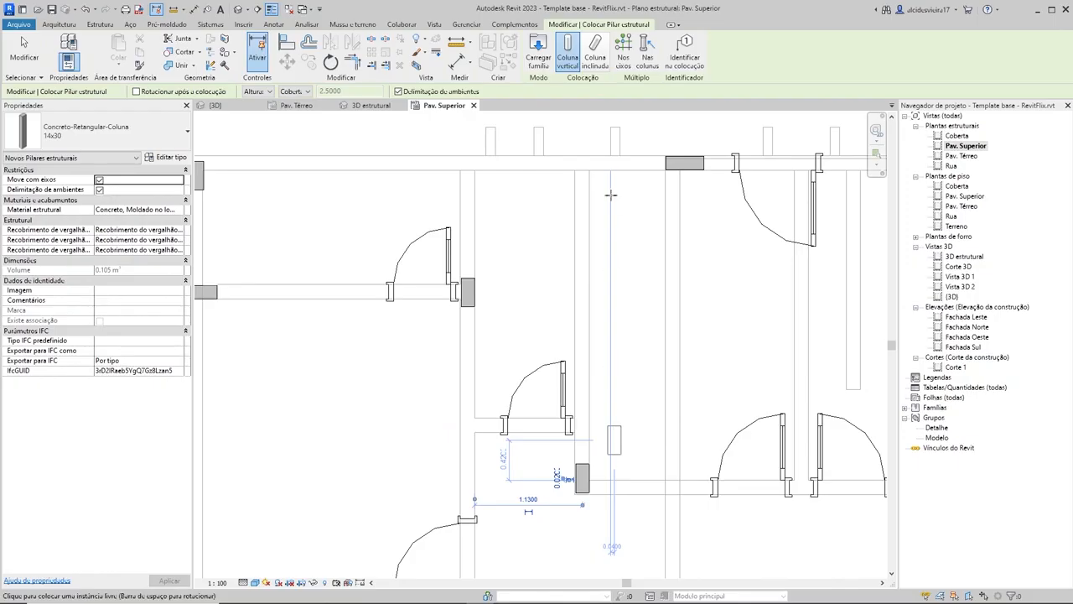
{"action": "scroll", "coordinate": [590, 251], "scroll_direction": "down", "scroll_amount": 3}
{"action": "scroll", "coordinate": [591, 282], "scroll_direction": "up", "scroll_amount": 2}
{"action": "scroll", "coordinate": [599, 411], "scroll_direction": "down", "scroll_amount": 3}
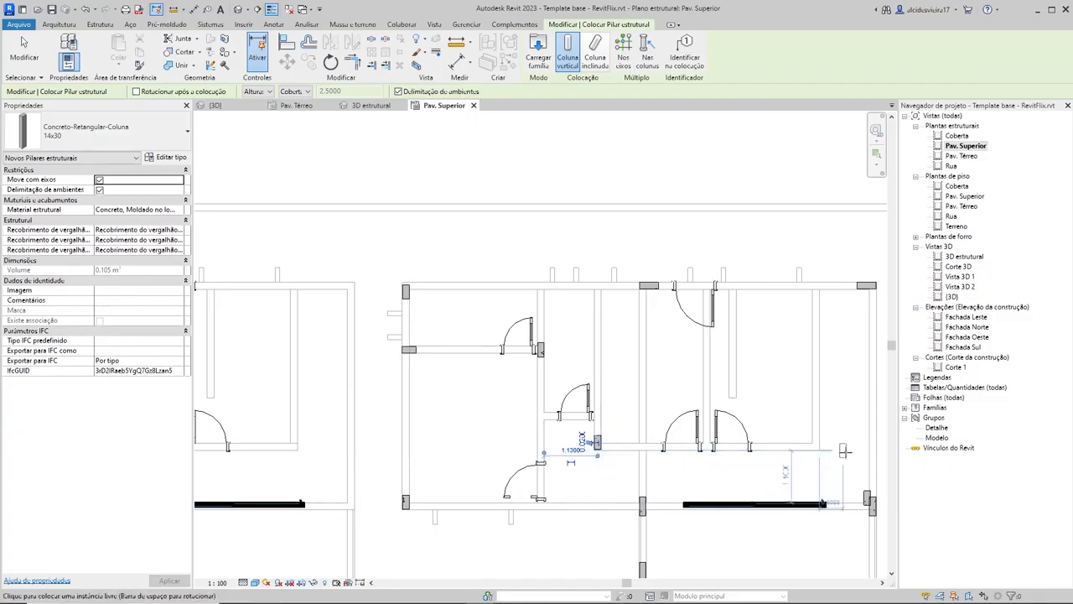
{"action": "scroll", "coordinate": [840, 472], "scroll_direction": "up", "scroll_amount": 2}
{"action": "scroll", "coordinate": [730, 518], "scroll_direction": "up", "scroll_amount": 2}
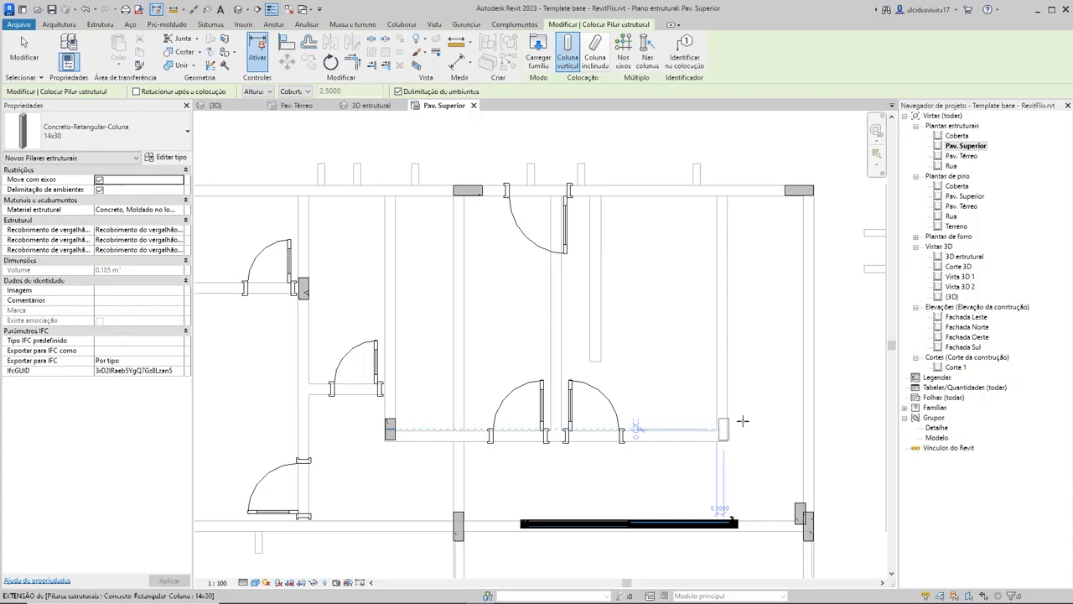
{"action": "scroll", "coordinate": [672, 422], "scroll_direction": "down", "scroll_amount": 2}
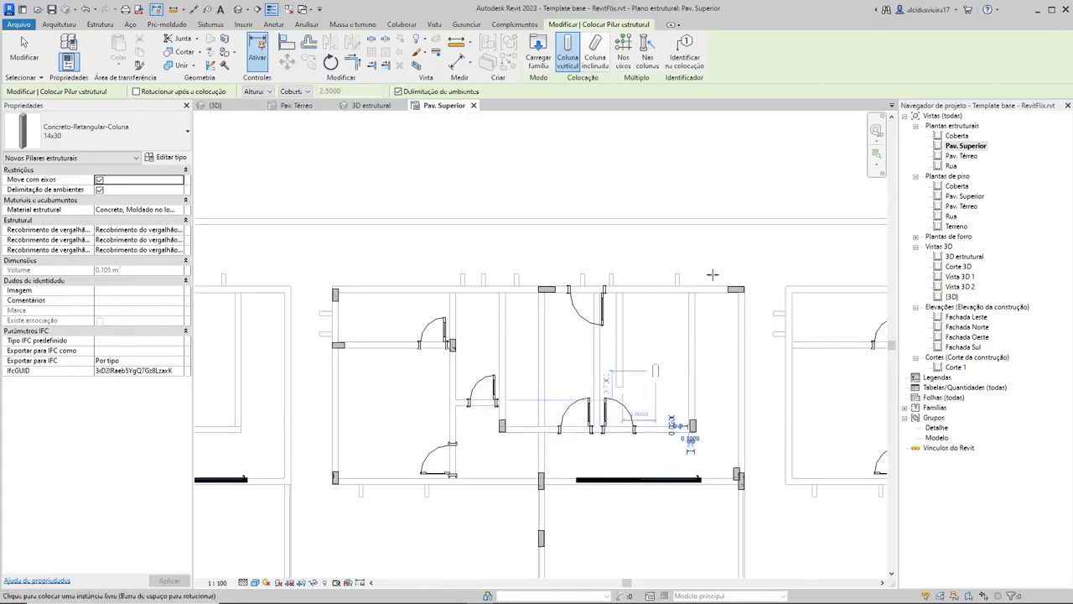
Step: Place a horizontally oriented 14x30 column on the middle house's lower exterior wall, directly below the lower-left room's door
{"action": "scroll", "coordinate": [641, 381], "scroll_direction": "down", "scroll_amount": 3}
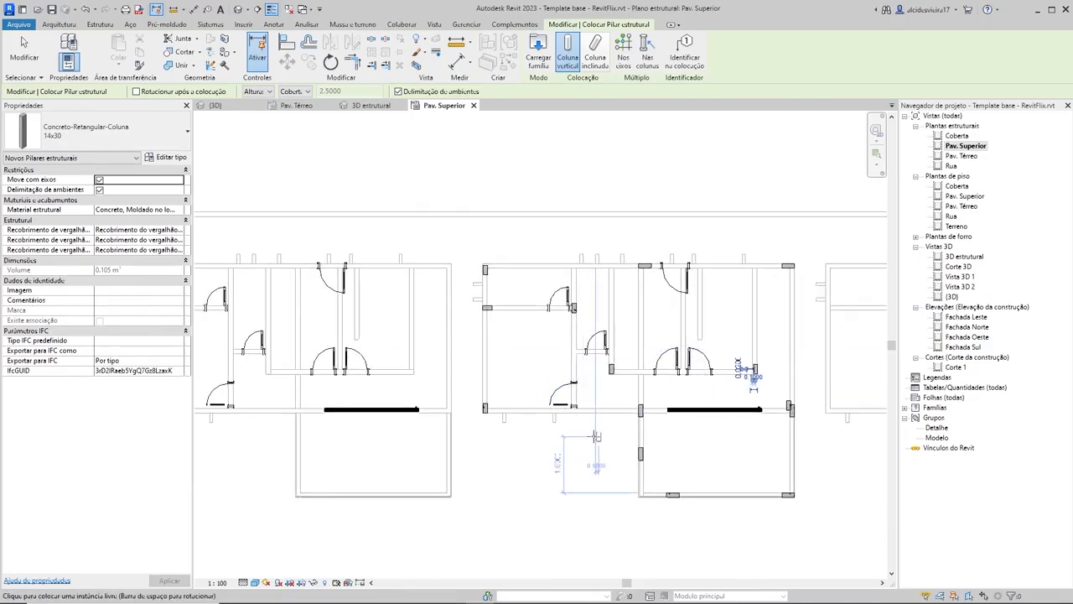
{"action": "scroll", "coordinate": [587, 407], "scroll_direction": "up", "scroll_amount": 4}
{"action": "scroll", "coordinate": [572, 401], "scroll_direction": "up", "scroll_amount": 2}
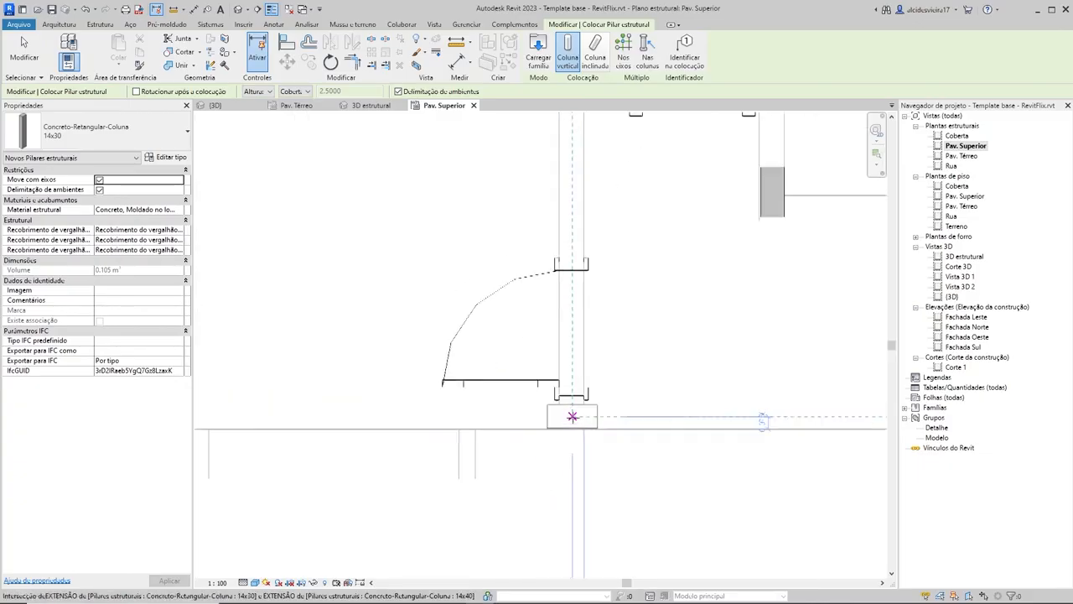
{"action": "left_click", "coordinate": [567, 416]}
{"action": "key", "text": "Escape"}
{"action": "key", "text": "Escape"}
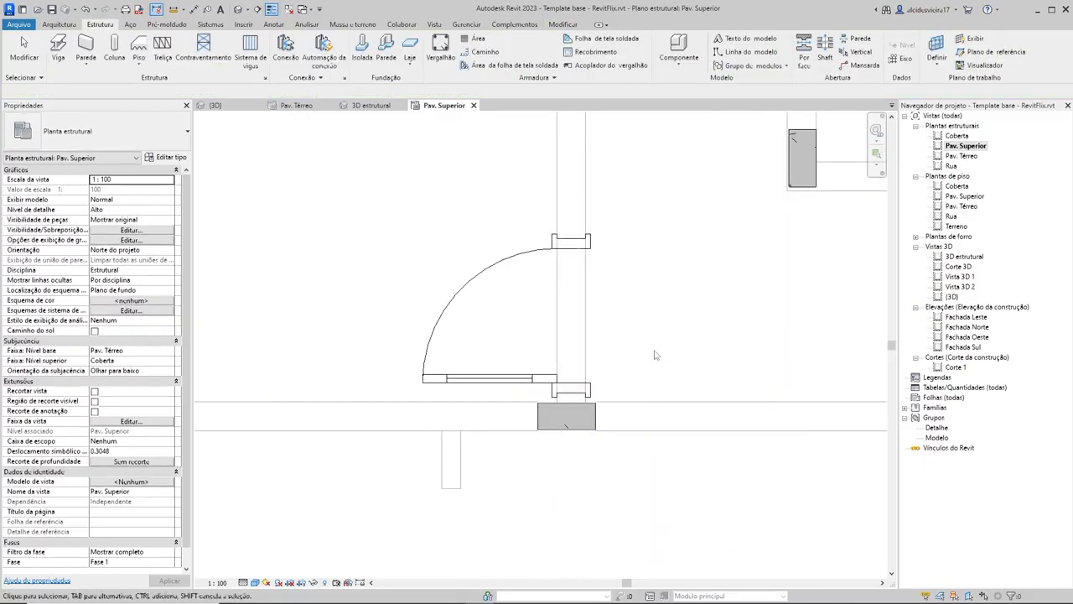
Step: Place a horizontally oriented 14x30 column across the existing 14x40 column where the lower exterior wall meets the long vertical wall
{"action": "scroll", "coordinate": [652, 357], "scroll_direction": "down", "scroll_amount": 4}
{"action": "middle_click_drag", "start_coordinate": [662, 405], "coordinate": [626, 409]}
{"action": "middle_click_drag", "start_coordinate": [703, 441], "coordinate": [653, 402]}
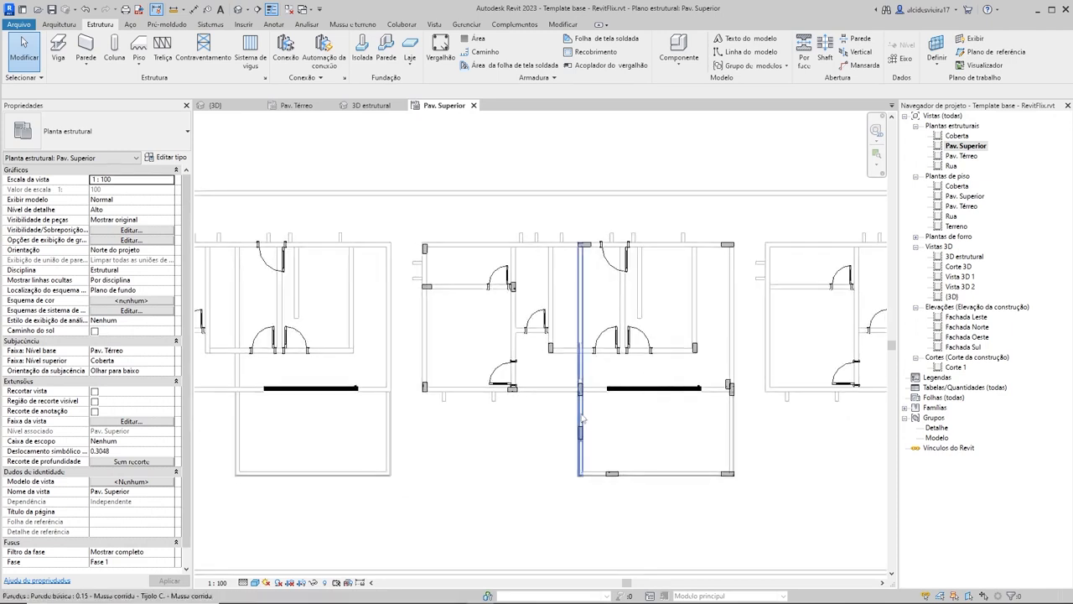
{"action": "scroll", "coordinate": [470, 412], "scroll_direction": "up", "scroll_amount": 4}
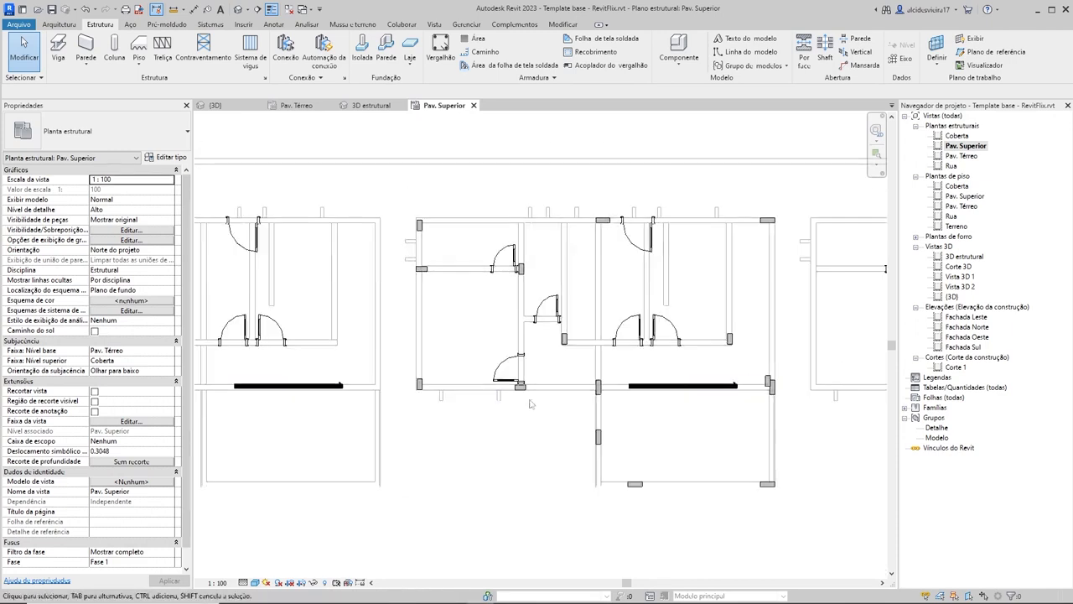
{"action": "key", "text": "c"}
{"action": "key", "text": "l"}
{"action": "scroll", "coordinate": [646, 379], "scroll_direction": "up", "scroll_amount": 8}
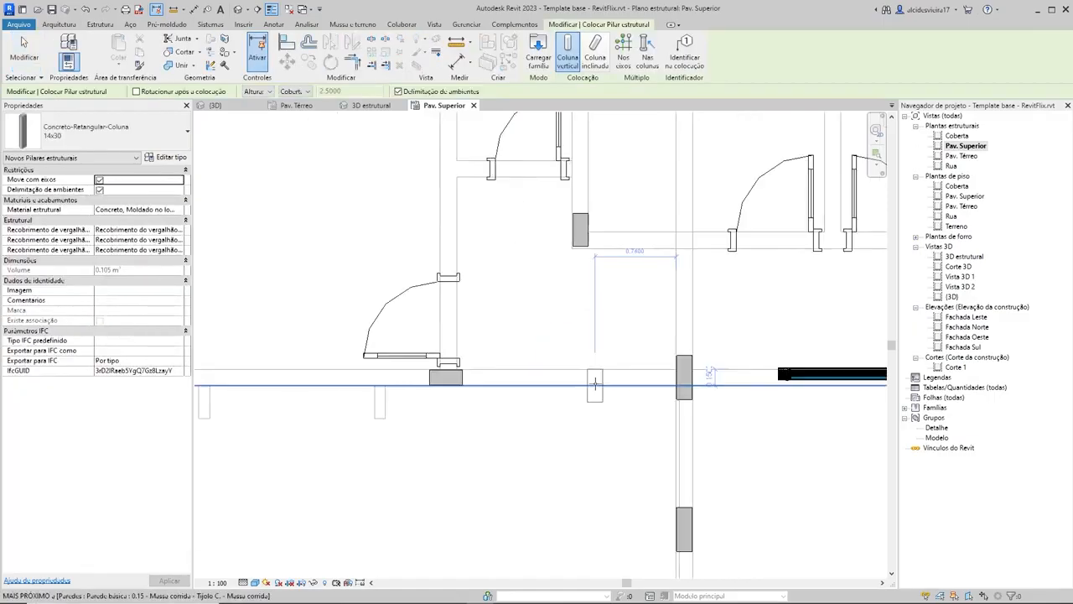
{"action": "left_click", "coordinate": [680, 378]}
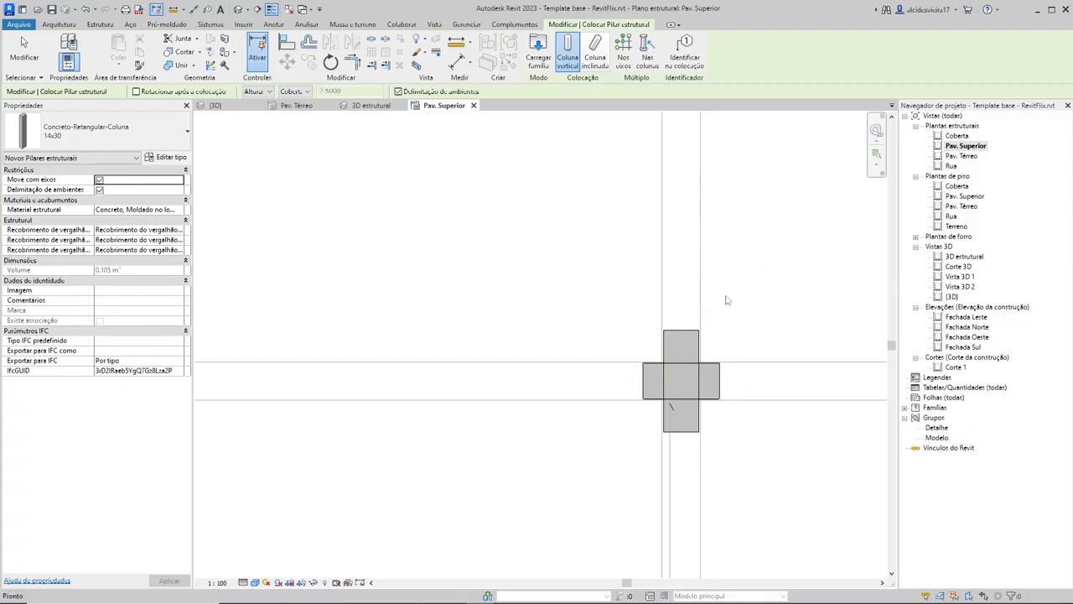
{"action": "key", "text": "Escape"}
{"action": "key", "text": "Escape"}
{"action": "scroll", "coordinate": [726, 303], "scroll_direction": "down", "scroll_amount": 5}
{"action": "middle_click_drag", "start_coordinate": [727, 305], "coordinate": [718, 329]}
{"action": "scroll", "coordinate": [718, 336], "scroll_direction": "up", "scroll_amount": 2}
{"action": "left_click", "coordinate": [715, 336]}
{"action": "key", "text": "Delete"}
{"action": "scroll", "coordinate": [575, 369], "scroll_direction": "down", "scroll_amount": 2}
{"action": "middle_click_drag", "start_coordinate": [575, 368], "coordinate": [576, 447]}
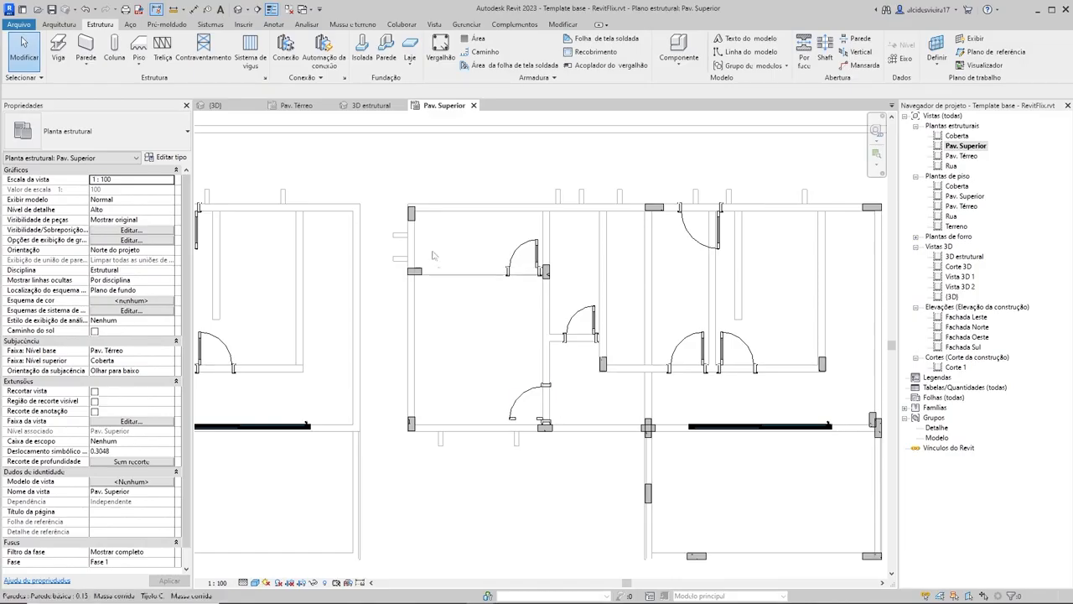
Step: Align the center of the middle house's upper-left corner column with the left exterior wall's centerline
{"action": "scroll", "coordinate": [433, 255], "scroll_direction": "up", "scroll_amount": 4}
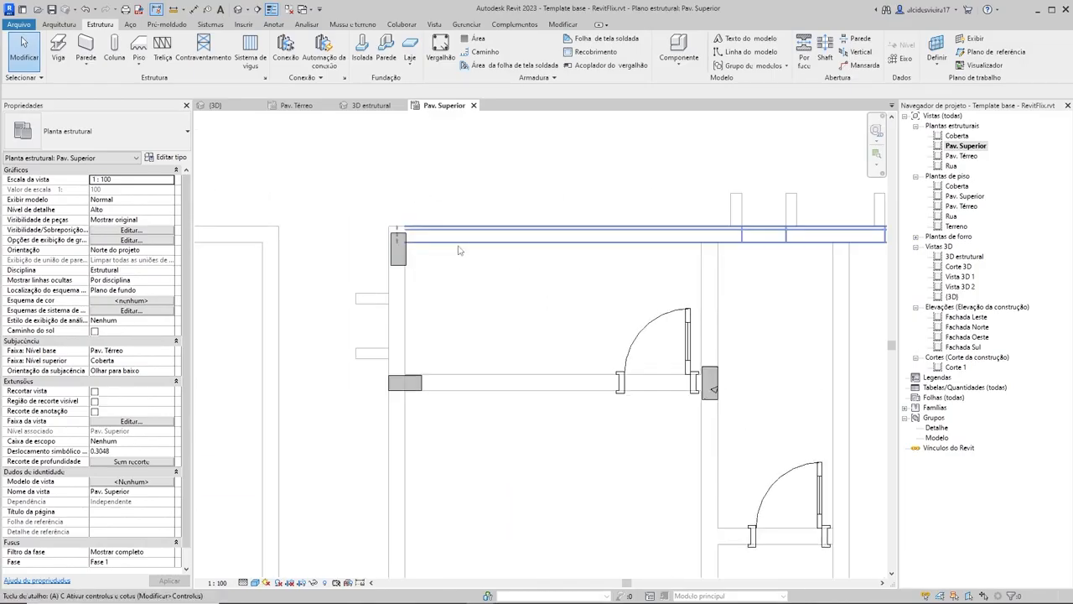
{"action": "key", "text": "a"}
{"action": "key", "text": "l"}
{"action": "scroll", "coordinate": [395, 308], "scroll_direction": "up", "scroll_amount": 3}
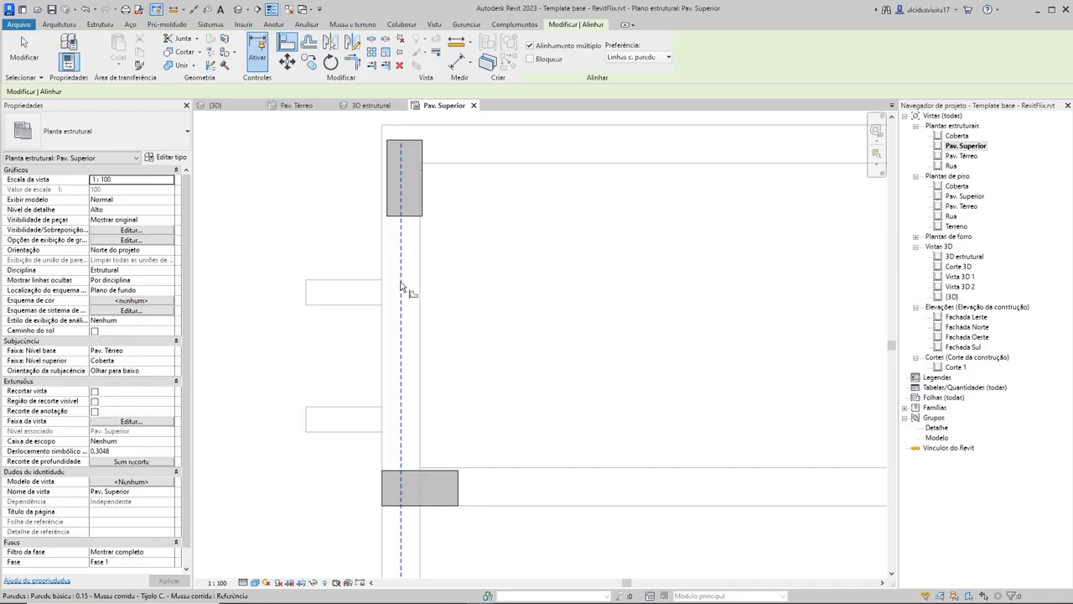
{"action": "middle_click_drag", "start_coordinate": [375, 240], "coordinate": [478, 308]}
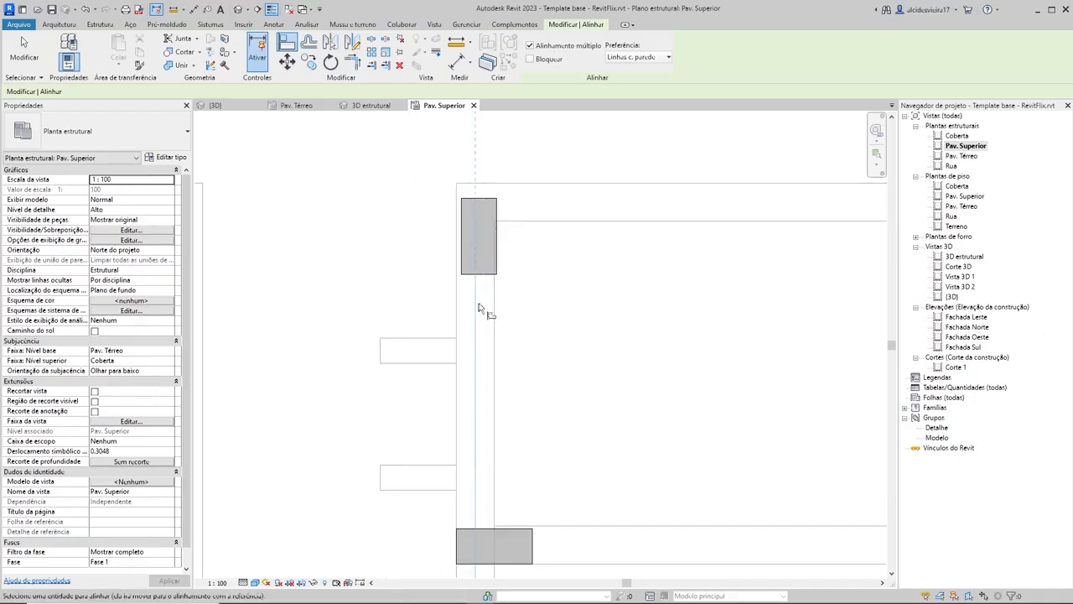
{"action": "left_click", "coordinate": [477, 241]}
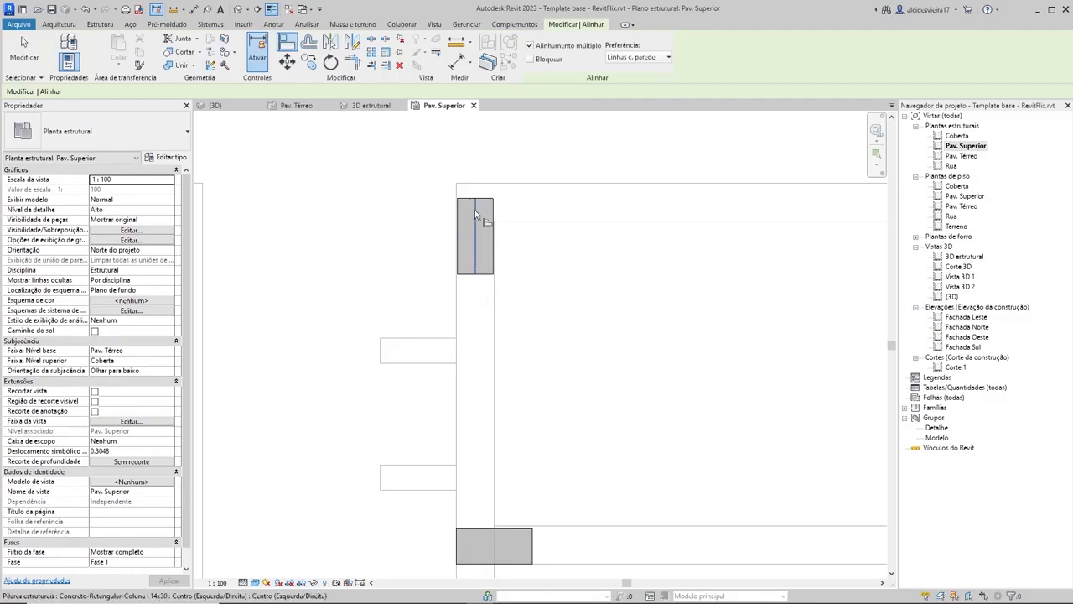
Step: Align the left partition column's outer edge with the upper-left corner column's outer edge, and its center with the partition's centerline
{"action": "scroll", "coordinate": [479, 228], "scroll_direction": "down", "scroll_amount": 3}
{"action": "scroll", "coordinate": [587, 336], "scroll_direction": "down", "scroll_amount": 3}
{"action": "scroll", "coordinate": [576, 238], "scroll_direction": "up", "scroll_amount": 5}
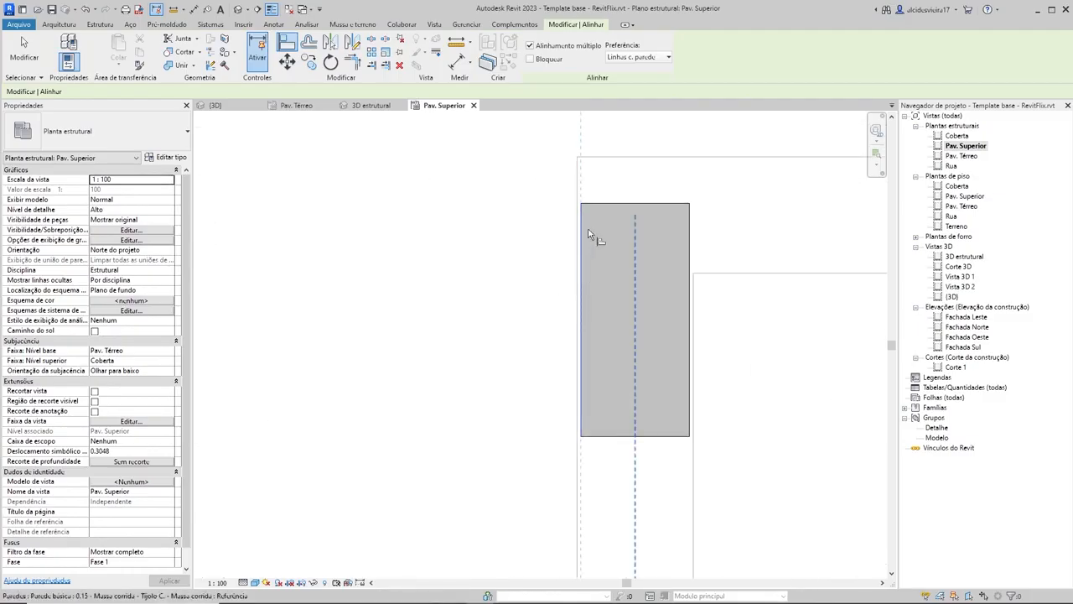
{"action": "scroll", "coordinate": [611, 157], "scroll_direction": "down", "scroll_amount": 2}
{"action": "scroll", "coordinate": [620, 397], "scroll_direction": "down", "scroll_amount": 5}
{"action": "middle_click_drag", "start_coordinate": [621, 396], "coordinate": [612, 134]}
{"action": "middle_click_drag", "start_coordinate": [616, 491], "coordinate": [616, 314]}
{"action": "middle_click_drag", "start_coordinate": [607, 164], "coordinate": [604, 343]}
{"action": "scroll", "coordinate": [604, 346], "scroll_direction": "up", "scroll_amount": 6}
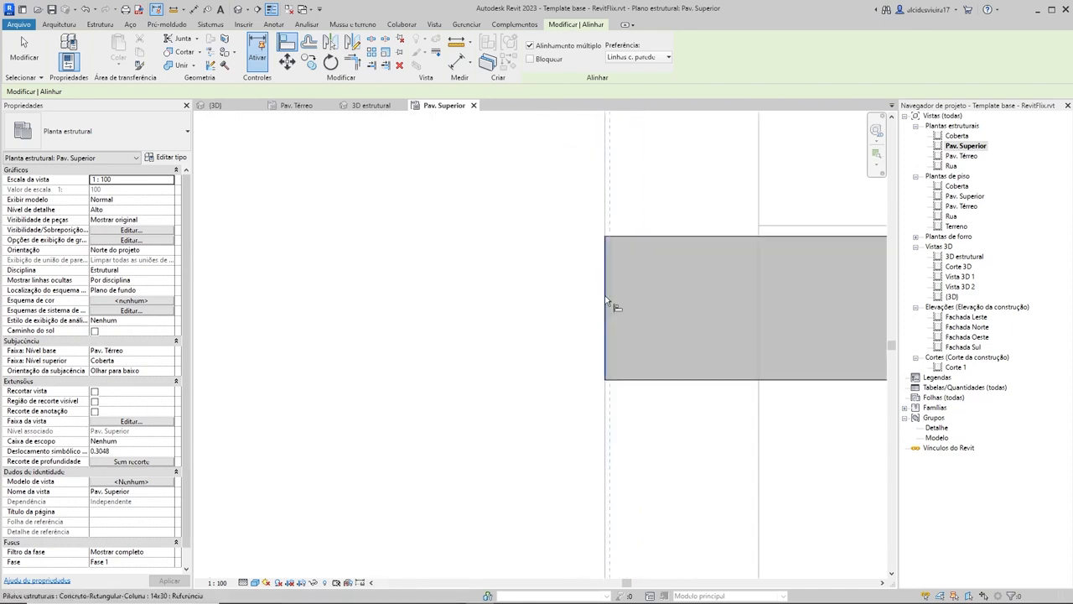
{"action": "scroll", "coordinate": [507, 322], "scroll_direction": "down", "scroll_amount": 5}
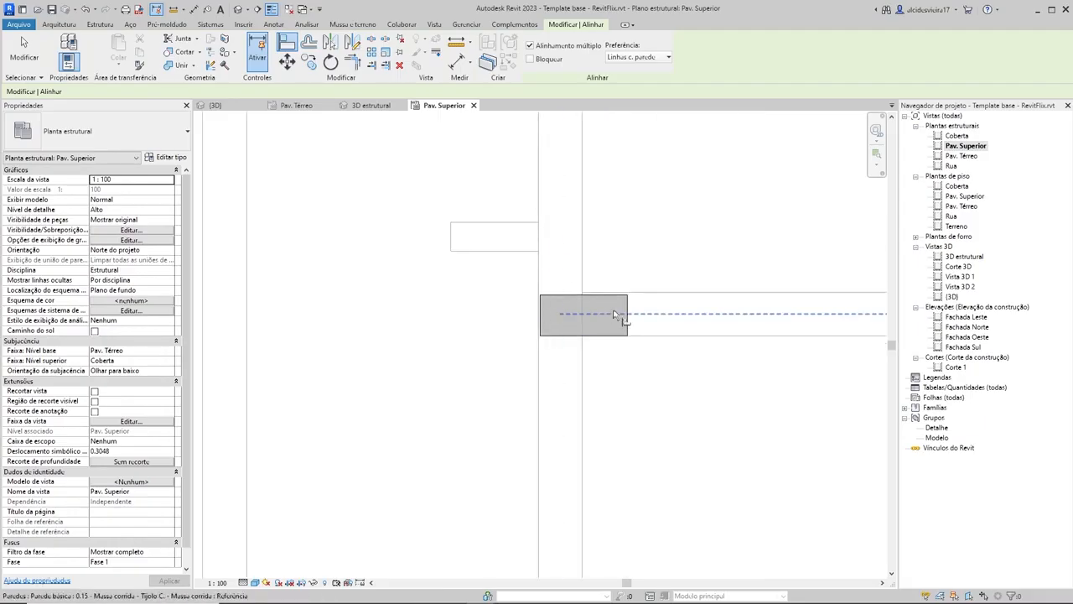
{"action": "scroll", "coordinate": [639, 318], "scroll_direction": "up", "scroll_amount": 3}
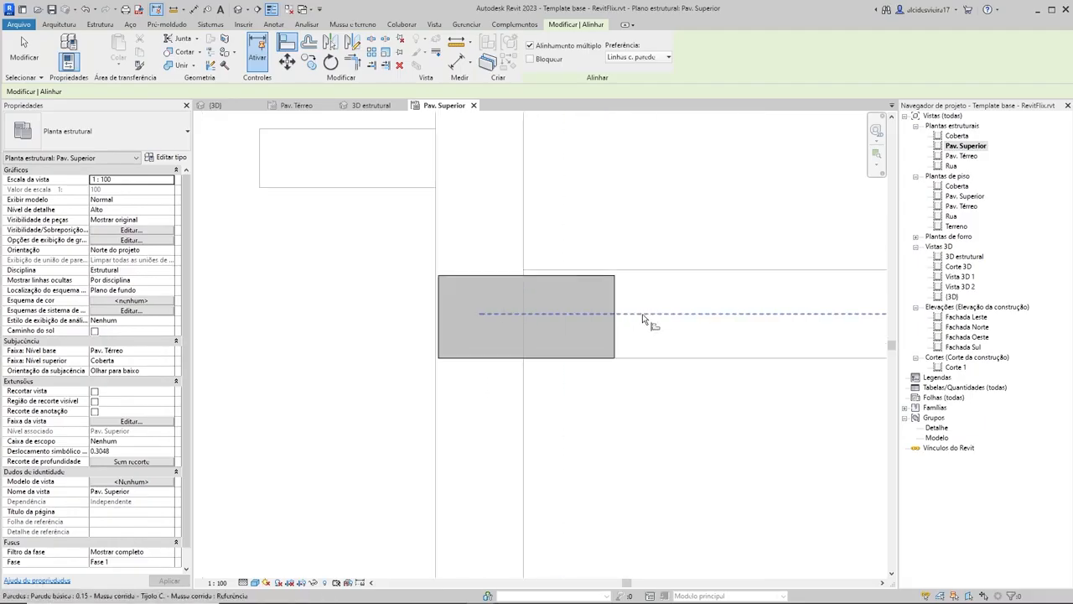
{"action": "left_click", "coordinate": [539, 315]}
Step: Align the column beside the upper-left room's door with the centerlines of the partition and the adjoining vertical wall
{"action": "scroll", "coordinate": [653, 343], "scroll_direction": "down", "scroll_amount": 6}
{"action": "scroll", "coordinate": [641, 353], "scroll_direction": "down", "scroll_amount": 1}
{"action": "middle_click_drag", "start_coordinate": [643, 360], "coordinate": [535, 357]}
{"action": "scroll", "coordinate": [751, 304], "scroll_direction": "up", "scroll_amount": 3}
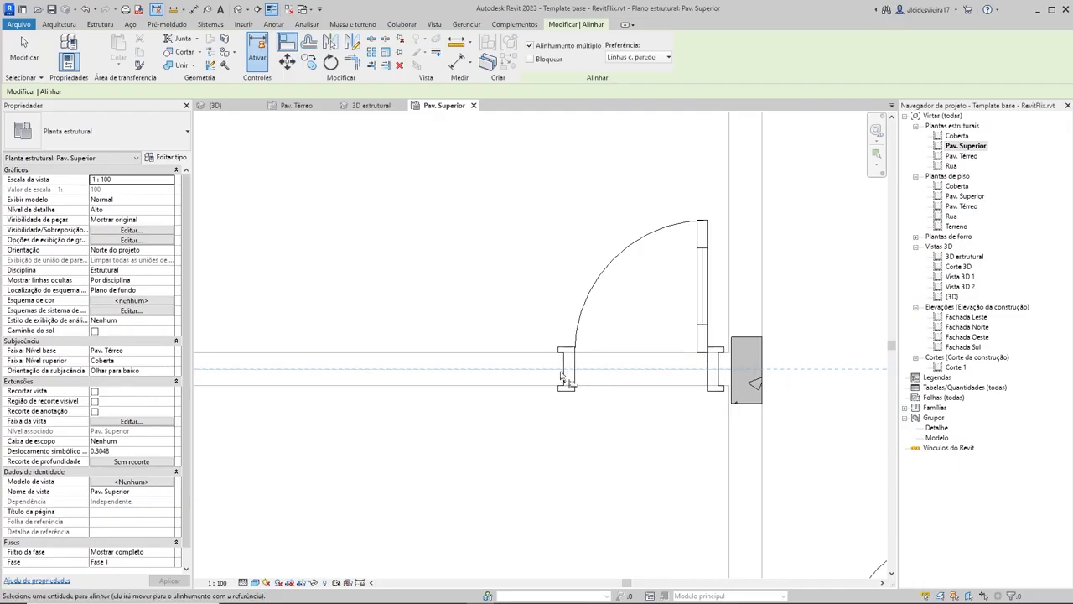
{"action": "left_click", "coordinate": [752, 369]}
{"action": "key", "text": "Escape"}
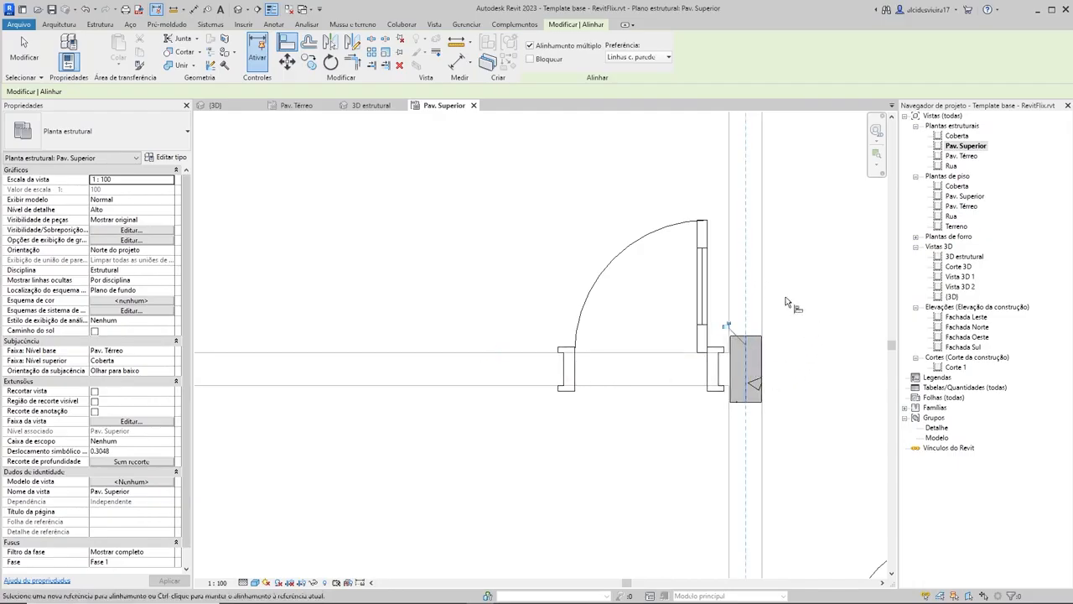
Step: Align the center of the 14x30 column below the lower-left room's door with the lower exterior wall's centerline
{"action": "scroll", "coordinate": [783, 345], "scroll_direction": "down", "scroll_amount": 3}
{"action": "middle_click_drag", "start_coordinate": [778, 352], "coordinate": [654, 369]}
{"action": "scroll", "coordinate": [668, 418], "scroll_direction": "down", "scroll_amount": 1}
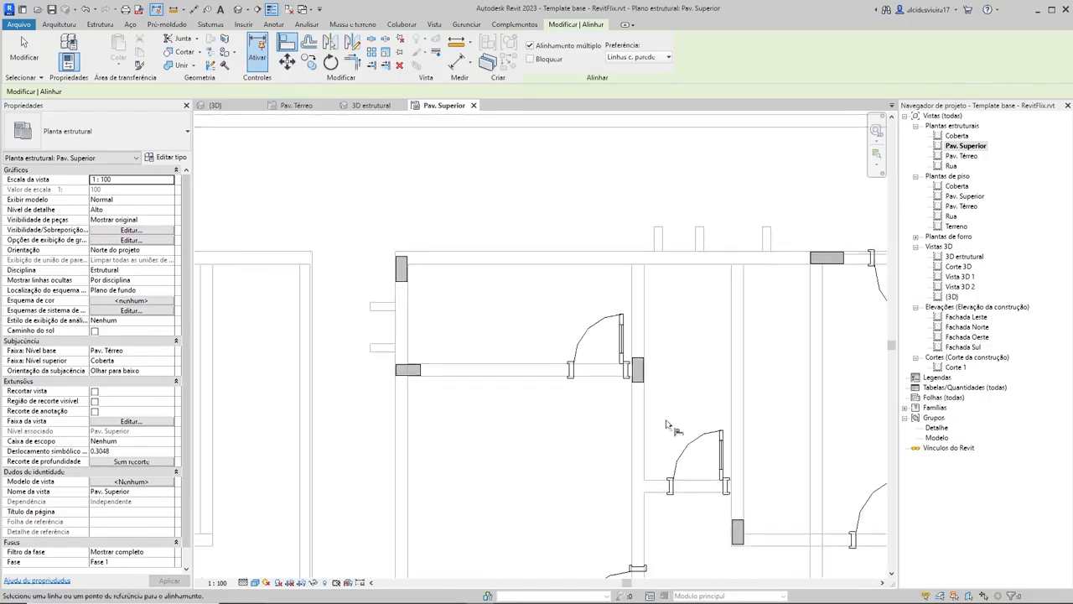
{"action": "middle_click_drag", "start_coordinate": [666, 429], "coordinate": [668, 262]}
{"action": "middle_click_drag", "start_coordinate": [675, 392], "coordinate": [646, 302]}
{"action": "scroll", "coordinate": [644, 317], "scroll_direction": "up", "scroll_amount": 2}
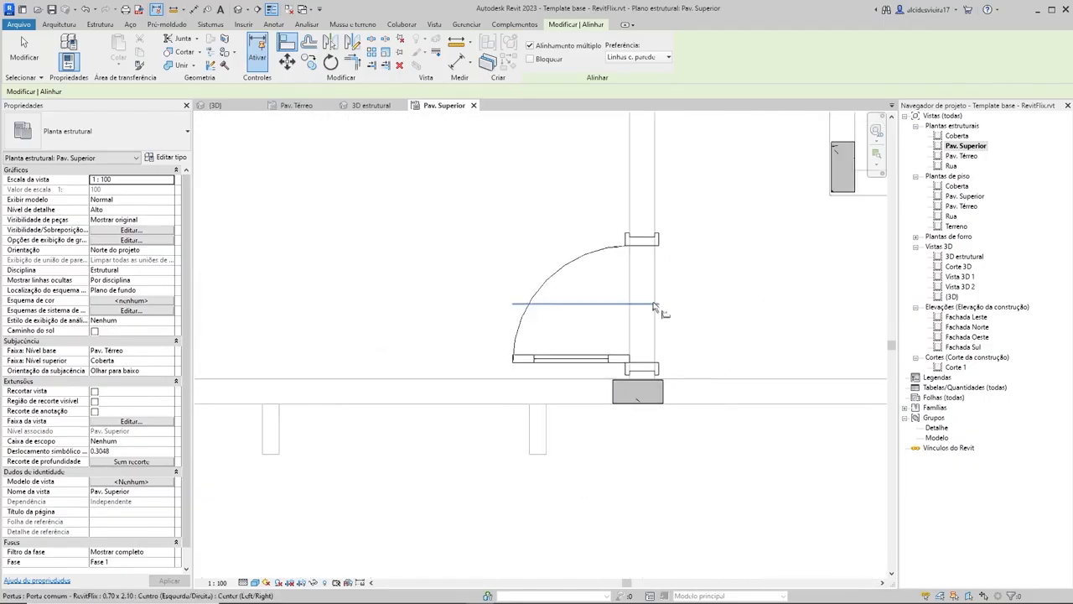
{"action": "scroll", "coordinate": [646, 388], "scroll_direction": "up", "scroll_amount": 2}
{"action": "left_click", "coordinate": [637, 392]}
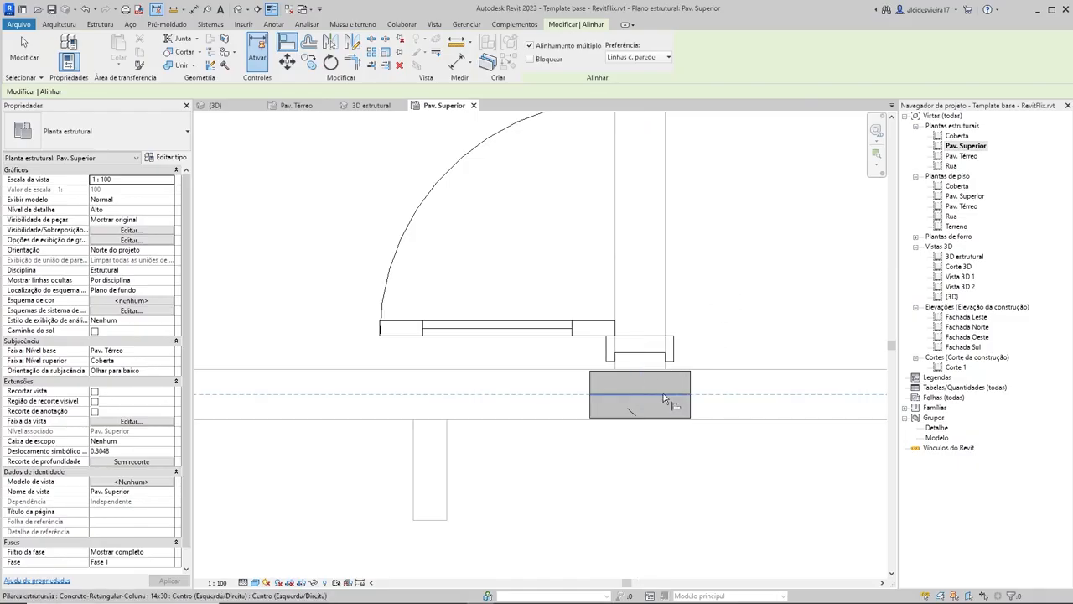
Step: Align the center of the middle house's lower-left corner column with the left exterior wall's centerline
{"action": "scroll", "coordinate": [797, 310], "scroll_direction": "down", "scroll_amount": 3}
{"action": "scroll", "coordinate": [597, 356], "scroll_direction": "up", "scroll_amount": 3}
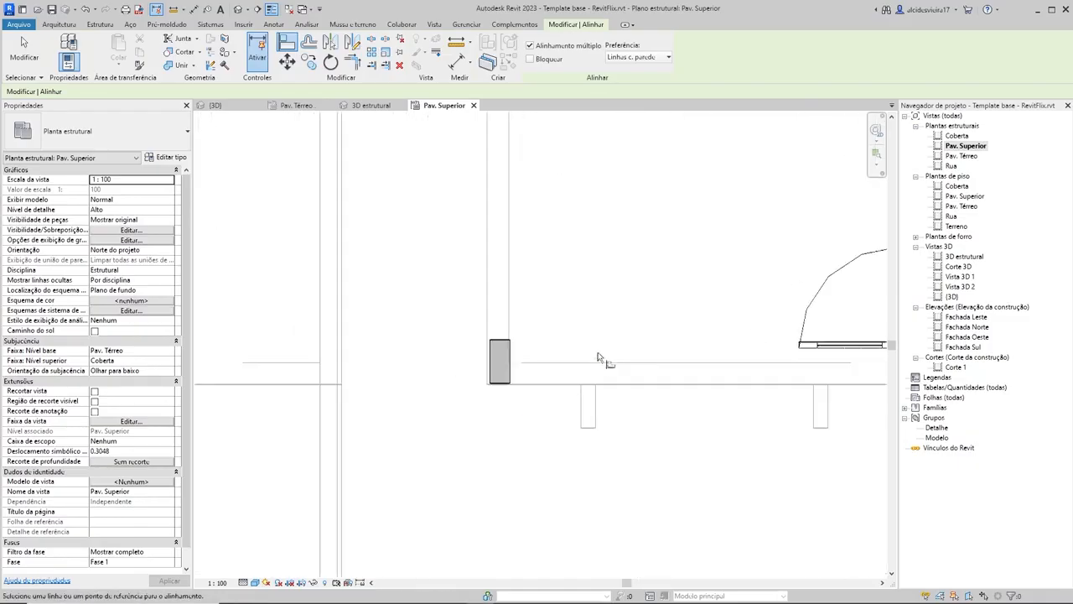
{"action": "scroll", "coordinate": [499, 352], "scroll_direction": "up", "scroll_amount": 2}
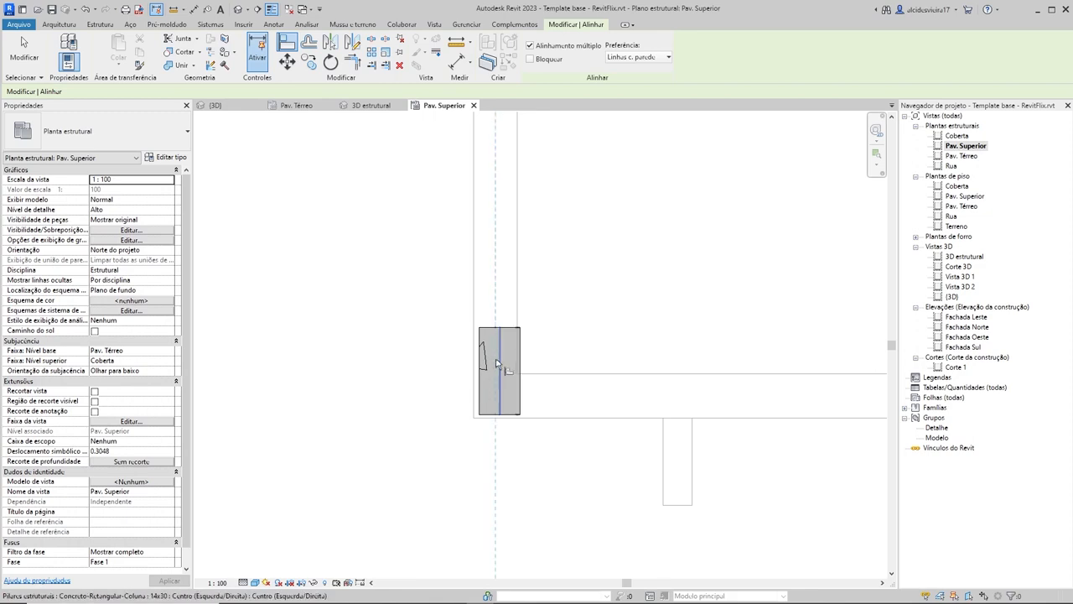
{"action": "left_click", "coordinate": [497, 362]}
Step: Align the lower edge of the lower-left corner column with the lower edge of the column below the room's door
{"action": "scroll", "coordinate": [765, 408], "scroll_direction": "down", "scroll_amount": 4}
{"action": "scroll", "coordinate": [839, 411], "scroll_direction": "up", "scroll_amount": 2}
{"action": "scroll", "coordinate": [798, 390], "scroll_direction": "up", "scroll_amount": 2}
{"action": "middle_click_drag", "start_coordinate": [792, 392], "coordinate": [684, 372]}
{"action": "scroll", "coordinate": [545, 378], "scroll_direction": "down", "scroll_amount": 1}
{"action": "scroll", "coordinate": [623, 371], "scroll_direction": "down", "scroll_amount": 1}
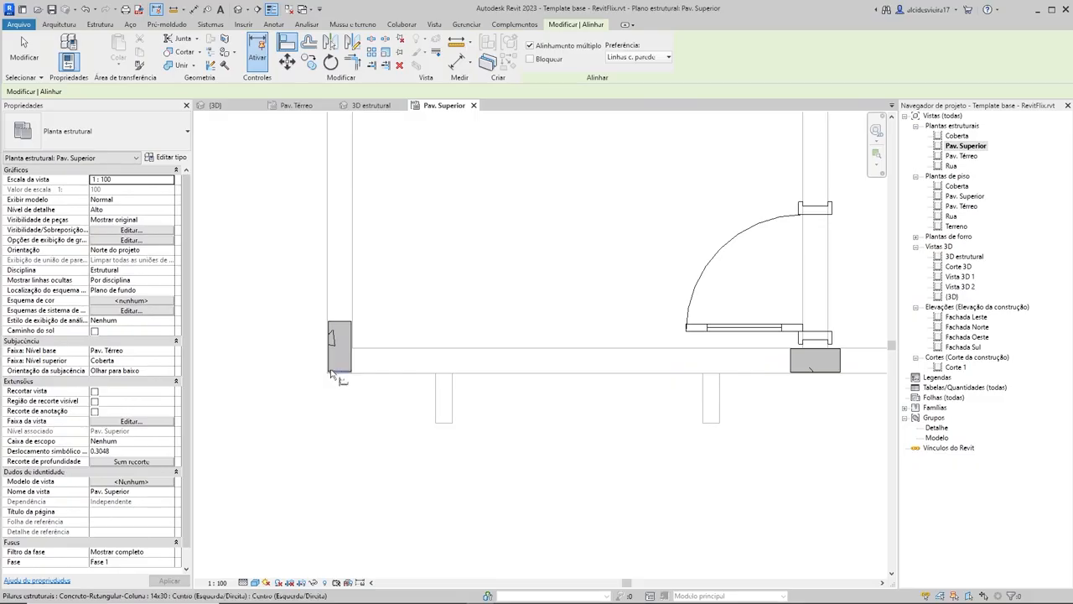
{"action": "scroll", "coordinate": [813, 379], "scroll_direction": "up", "scroll_amount": 4}
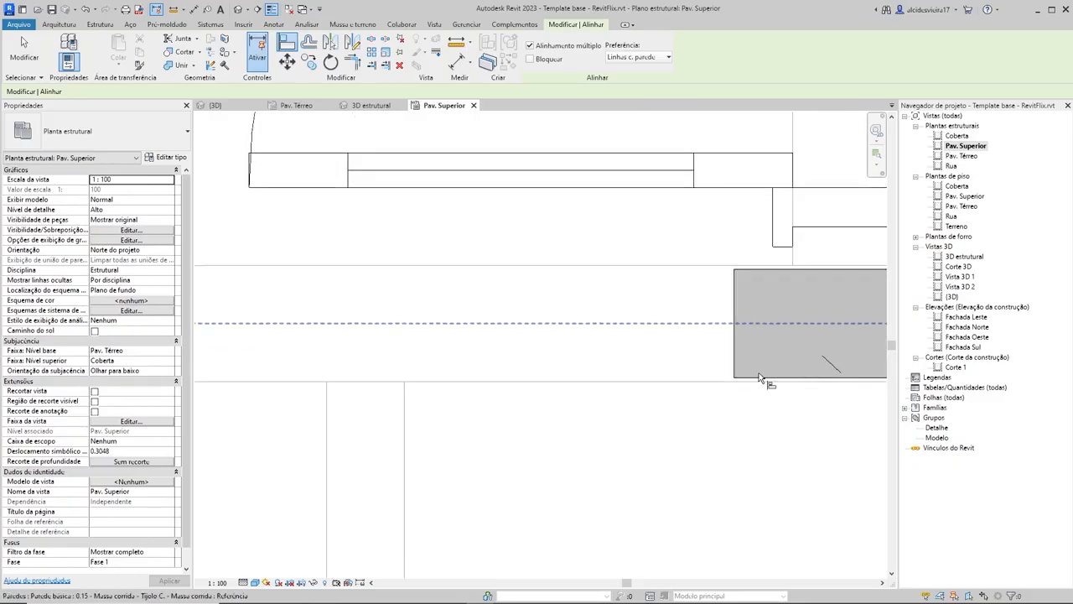
{"action": "scroll", "coordinate": [636, 391], "scroll_direction": "down", "scroll_amount": 4}
{"action": "middle_click_drag", "start_coordinate": [637, 397], "coordinate": [812, 385]}
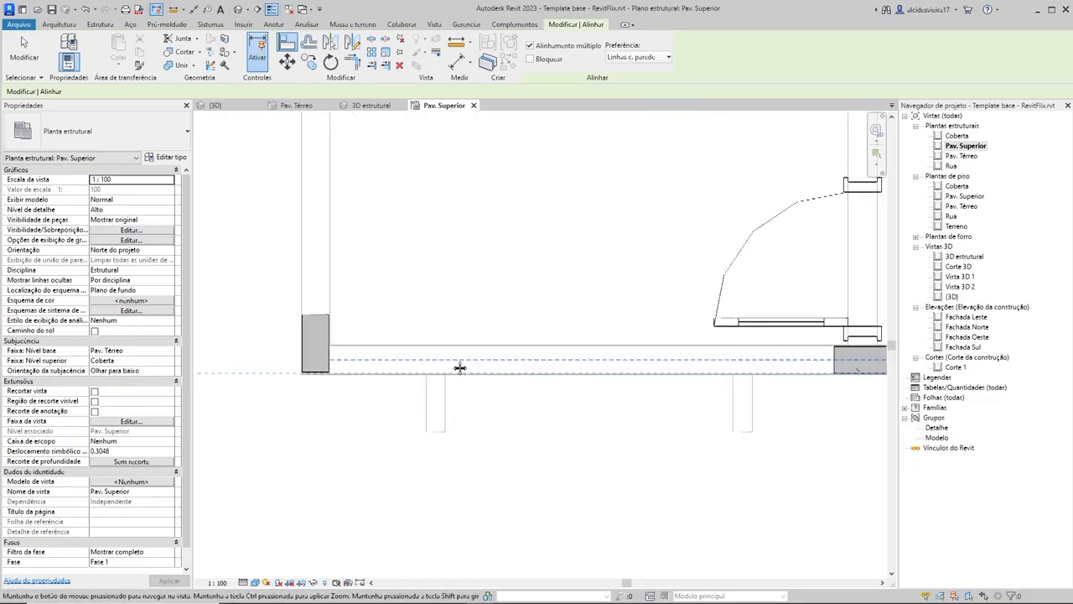
{"action": "middle_click_drag", "start_coordinate": [459, 366], "coordinate": [588, 357]}
{"action": "scroll", "coordinate": [437, 365], "scroll_direction": "up", "scroll_amount": 4}
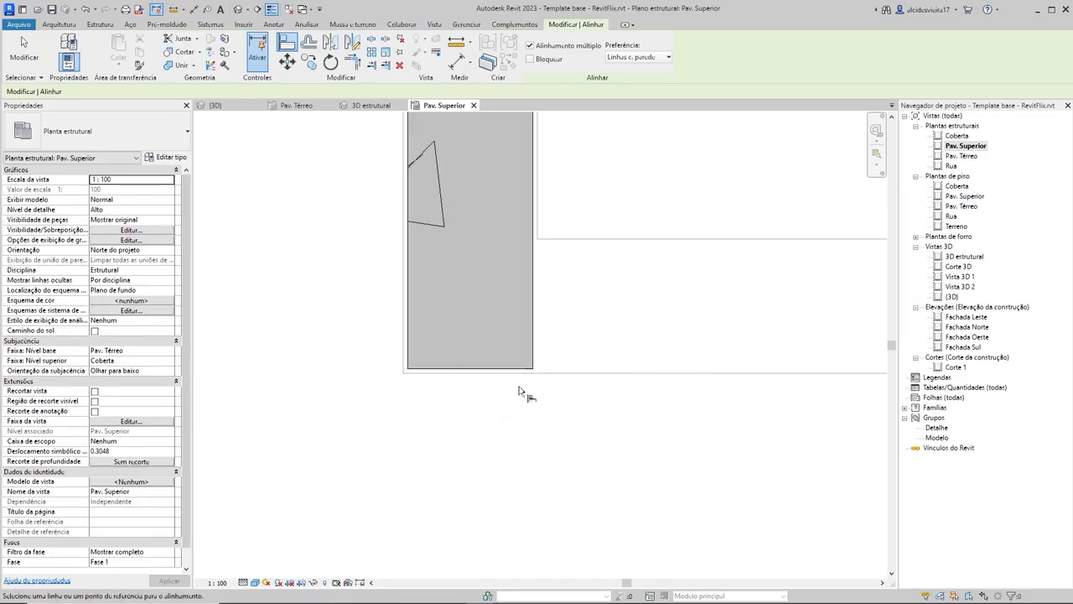
{"action": "scroll", "coordinate": [518, 392], "scroll_direction": "down", "scroll_amount": 5}
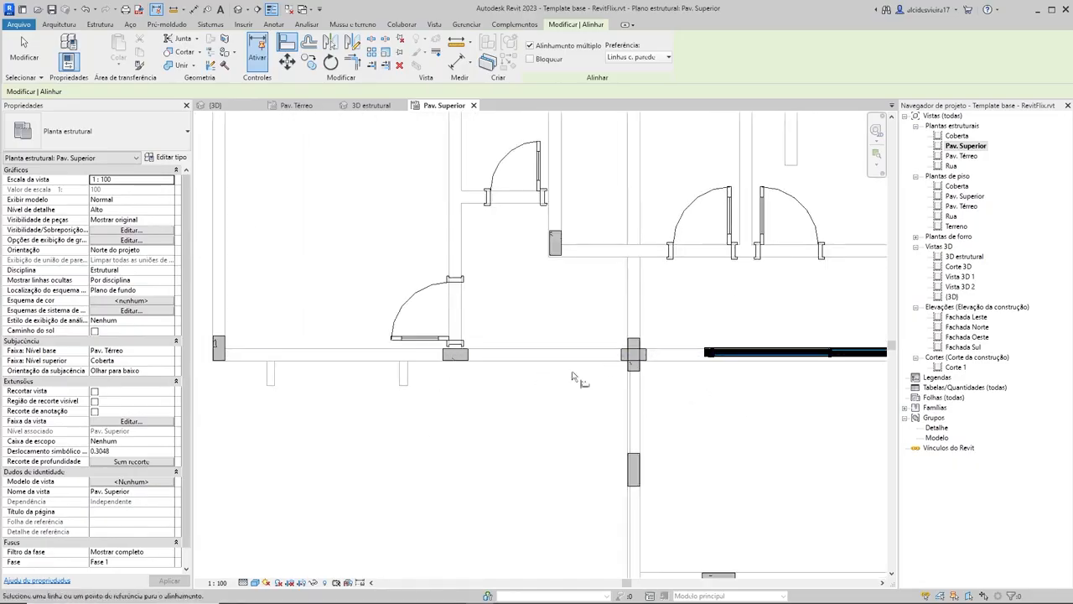
Step: Align the center of the horizontal 14x30 column at the wall crossing with the vertical wall's centerline
{"action": "scroll", "coordinate": [572, 376], "scroll_direction": "up", "scroll_amount": 3}
{"action": "scroll", "coordinate": [700, 337], "scroll_direction": "up", "scroll_amount": 2}
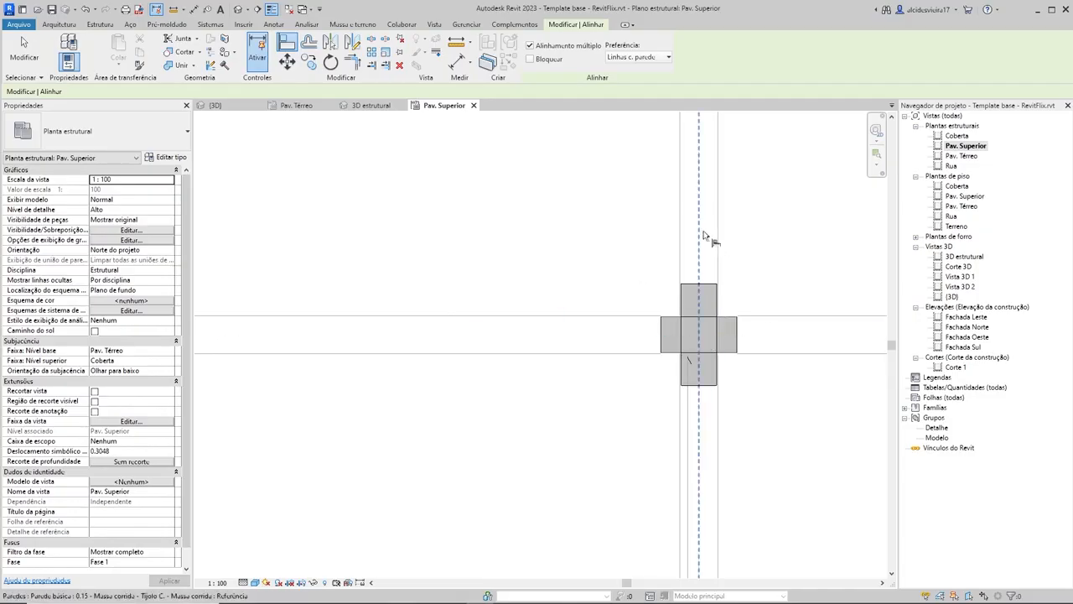
{"action": "left_click", "coordinate": [702, 339]}
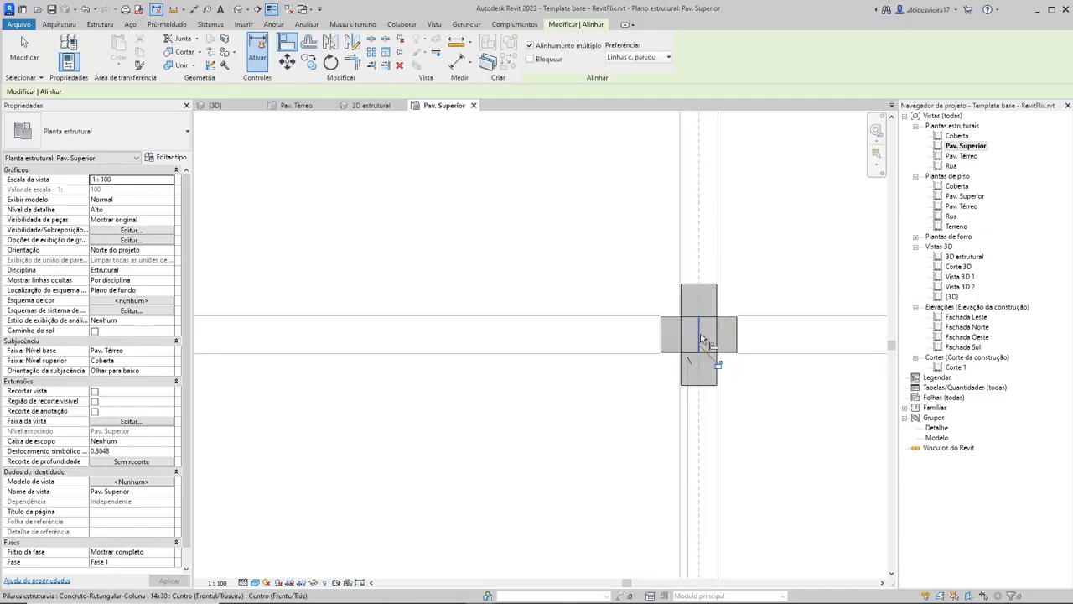
Step: Align the center of the 14x30 column beyond the sliding door's right end with the right exterior wall's centerline
{"action": "scroll", "coordinate": [738, 340], "scroll_direction": "down", "scroll_amount": 5}
{"action": "middle_click_drag", "start_coordinate": [776, 404], "coordinate": [466, 389]}
{"action": "scroll", "coordinate": [558, 380], "scroll_direction": "down", "scroll_amount": 1}
{"action": "scroll", "coordinate": [709, 314], "scroll_direction": "up", "scroll_amount": 6}
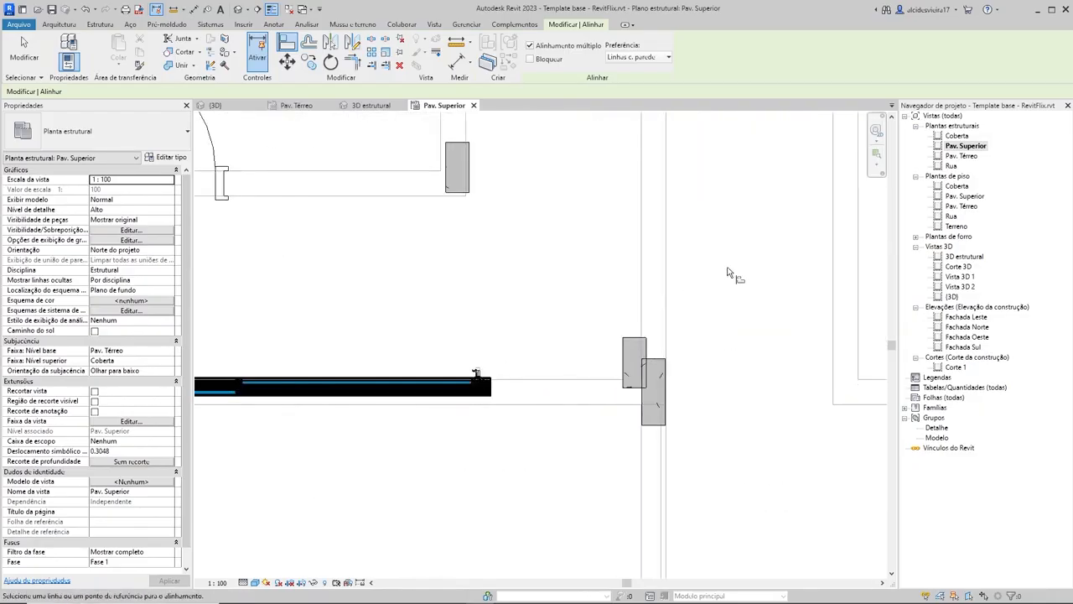
{"action": "scroll", "coordinate": [682, 287], "scroll_direction": "down", "scroll_amount": 1}
{"action": "scroll", "coordinate": [678, 282], "scroll_direction": "up", "scroll_amount": 3}
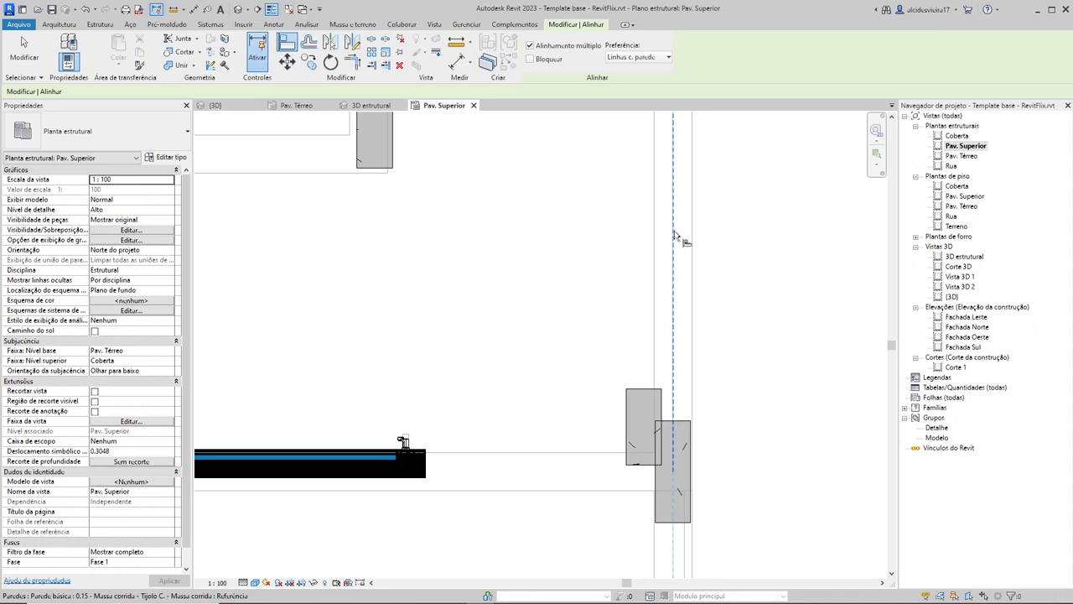
{"action": "left_click", "coordinate": [669, 274]}
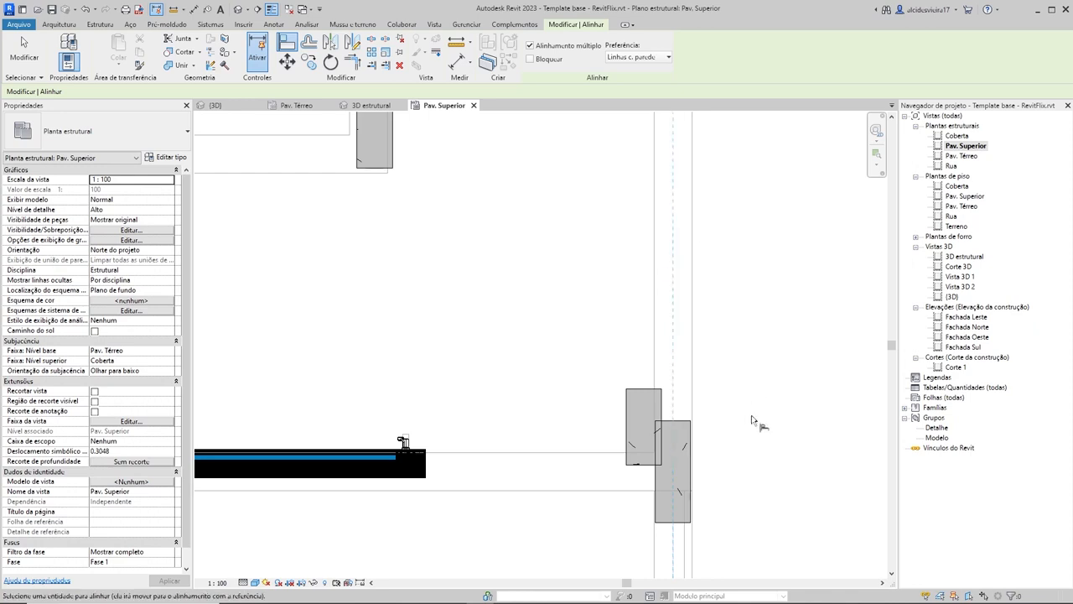
{"action": "left_click", "coordinate": [643, 427]}
{"action": "key", "text": "Escape"}
{"action": "scroll", "coordinate": [767, 394], "scroll_direction": "down", "scroll_amount": 2}
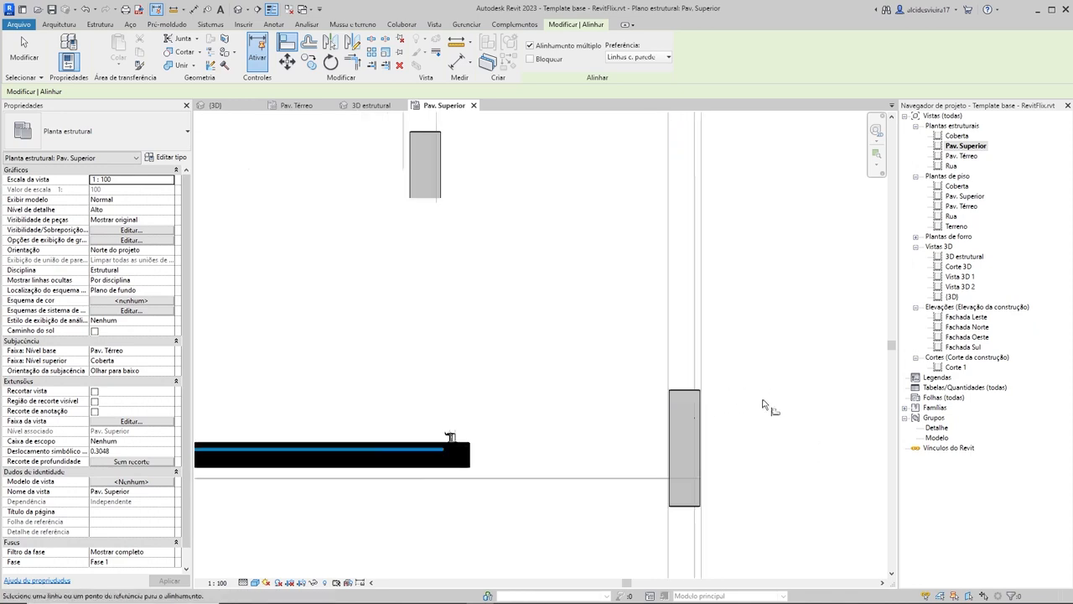
Step: Align the lower edge of the 14x30 column on the right exterior wall with the lower edge of the wall crossing's horizontal column
{"action": "scroll", "coordinate": [717, 436], "scroll_direction": "up", "scroll_amount": 2}
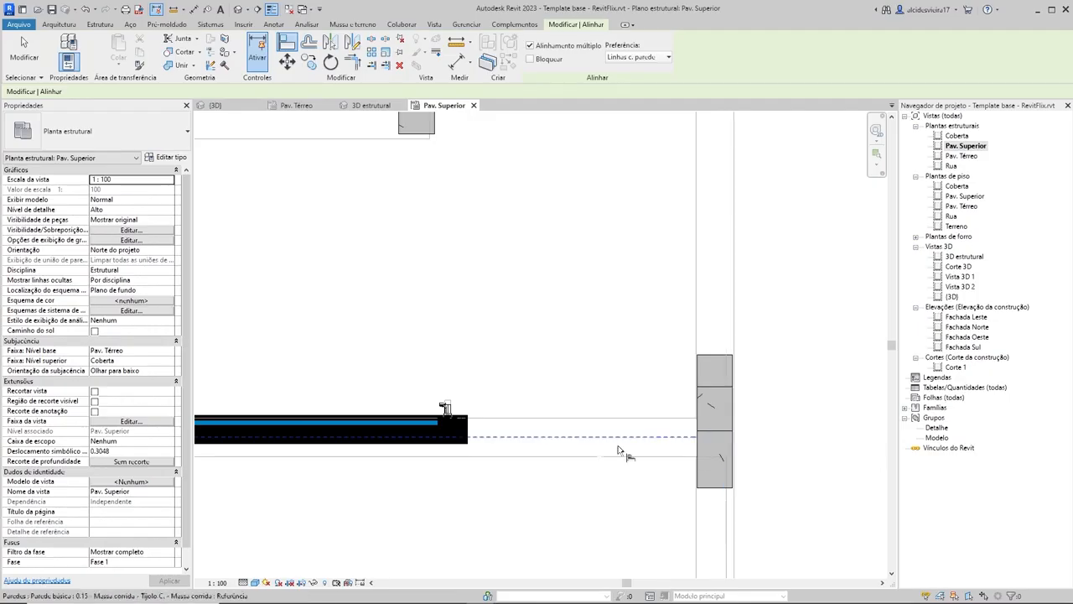
{"action": "scroll", "coordinate": [618, 446], "scroll_direction": "down", "scroll_amount": 2}
{"action": "middle_click_drag", "start_coordinate": [617, 445], "coordinate": [760, 414]}
{"action": "middle_click_drag", "start_coordinate": [319, 404], "coordinate": [637, 406]}
{"action": "scroll", "coordinate": [490, 412], "scroll_direction": "up", "scroll_amount": 4}
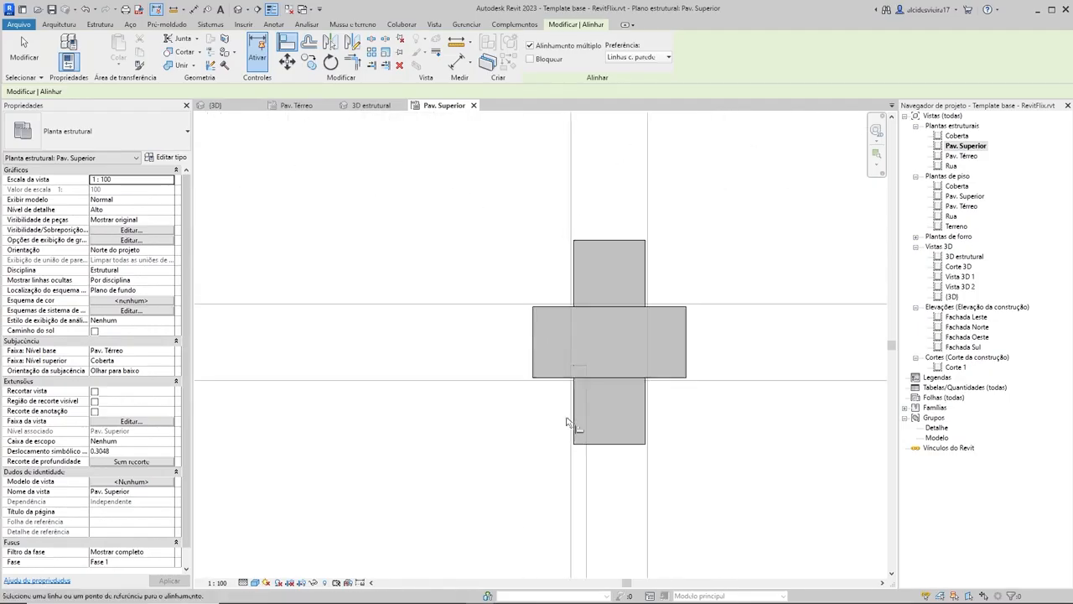
{"action": "scroll", "coordinate": [535, 377], "scroll_direction": "up", "scroll_amount": 1}
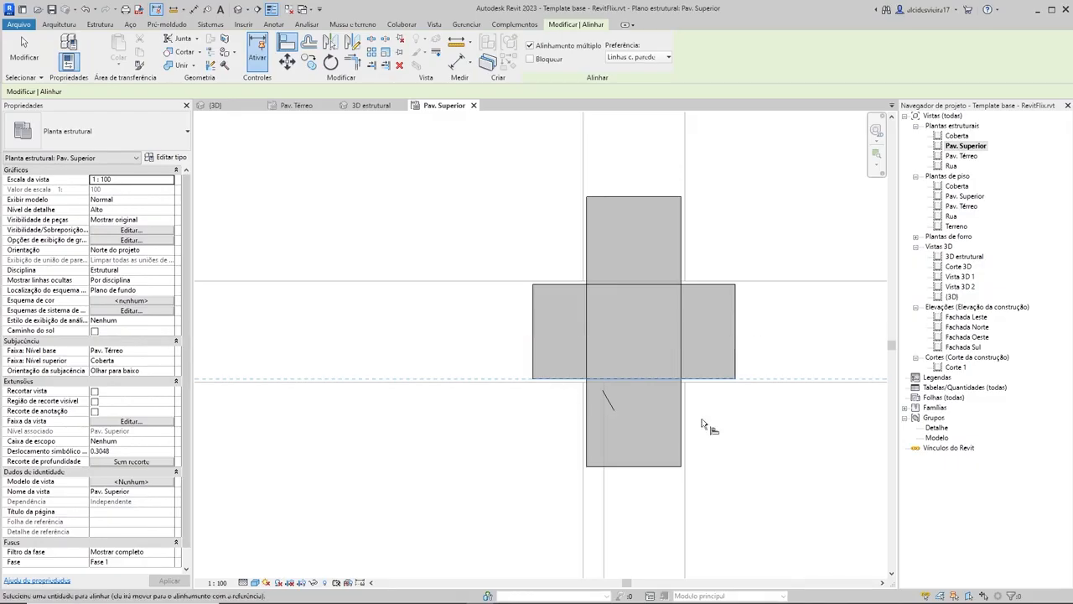
{"action": "scroll", "coordinate": [721, 425], "scroll_direction": "down", "scroll_amount": 5}
{"action": "middle_click_drag", "start_coordinate": [876, 428], "coordinate": [243, 373]}
{"action": "scroll", "coordinate": [741, 348], "scroll_direction": "up", "scroll_amount": 2}
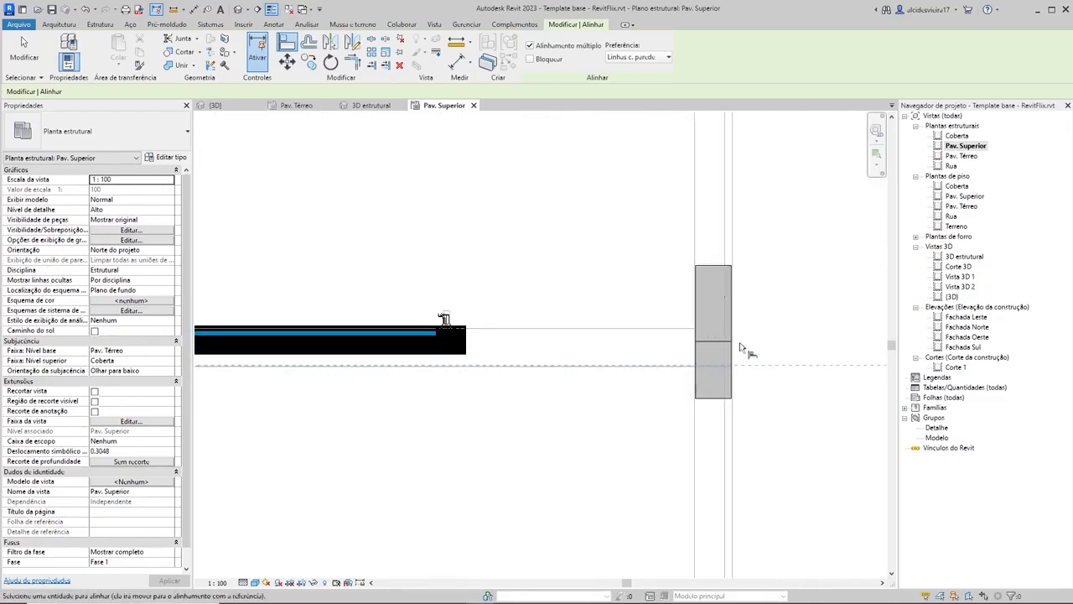
{"action": "left_click", "coordinate": [710, 344]}
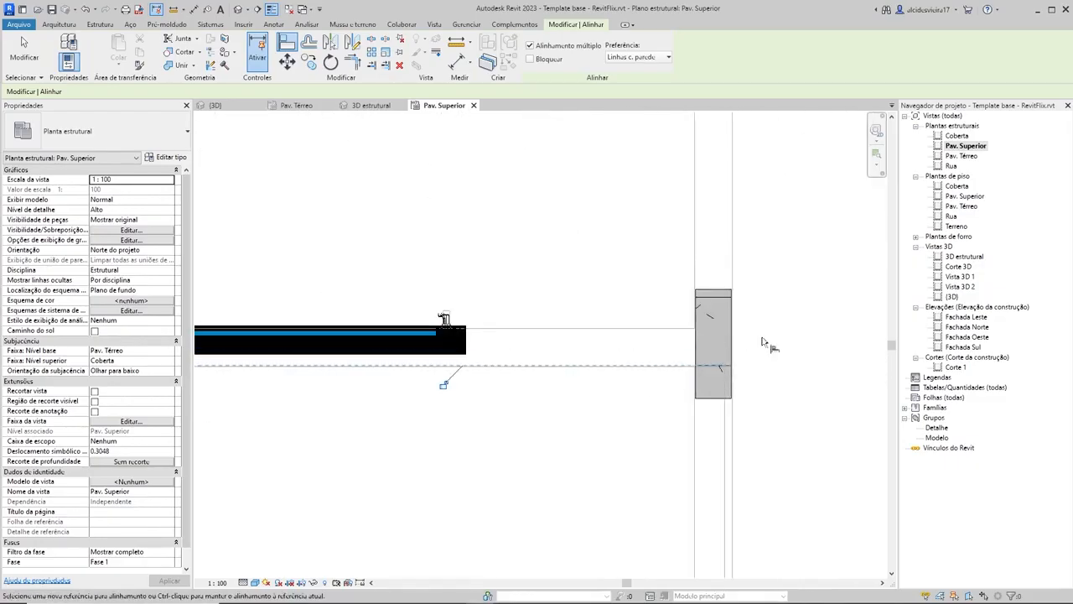
Step: Align the center of the 14x40 column near the lower room's lower-left corner with the lower wall's centerline
{"action": "scroll", "coordinate": [754, 311], "scroll_direction": "down", "scroll_amount": 5}
{"action": "middle_click_drag", "start_coordinate": [758, 314], "coordinate": [761, 328]}
{"action": "middle_click_drag", "start_coordinate": [697, 403], "coordinate": [742, 326]}
{"action": "scroll", "coordinate": [719, 411], "scroll_direction": "up", "scroll_amount": 4}
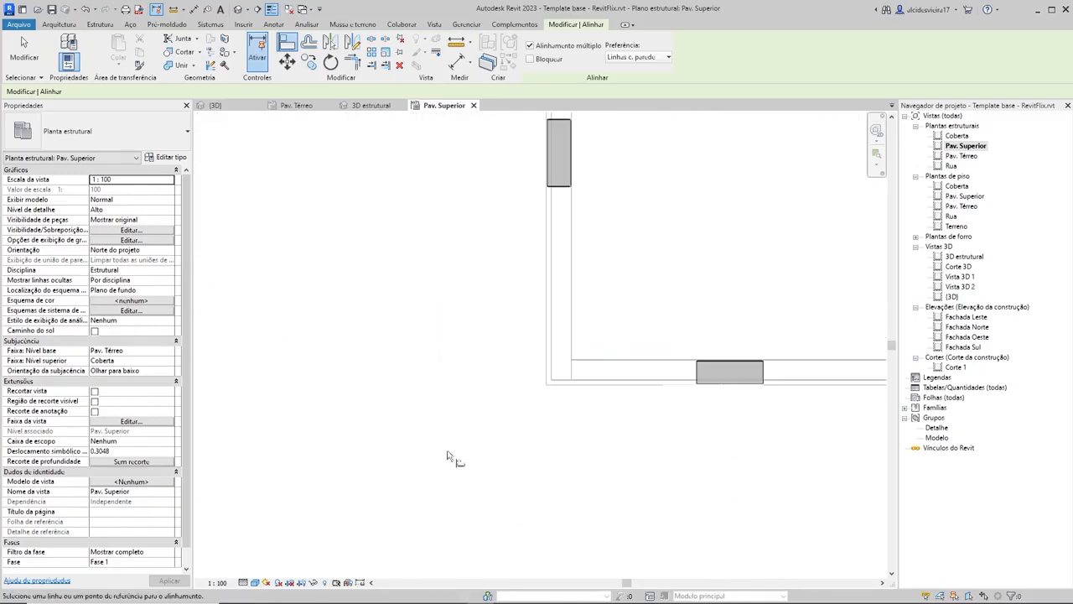
{"action": "left_click", "coordinate": [729, 384]}
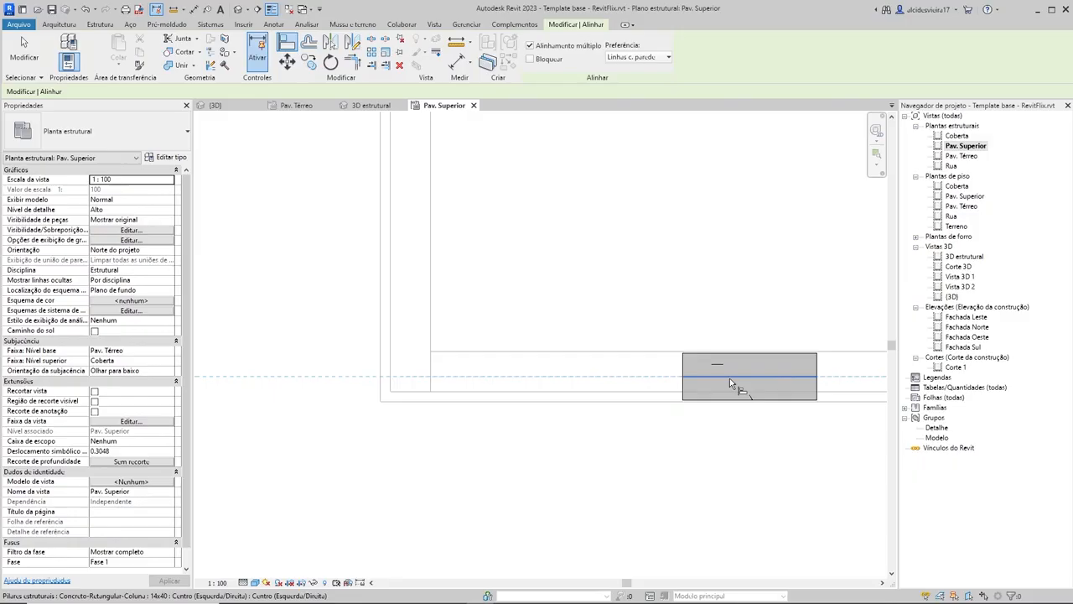
{"action": "scroll", "coordinate": [695, 299], "scroll_direction": "down", "scroll_amount": 3}
{"action": "scroll", "coordinate": [601, 362], "scroll_direction": "down", "scroll_amount": 3}
{"action": "scroll", "coordinate": [555, 356], "scroll_direction": "down", "scroll_amount": 2}
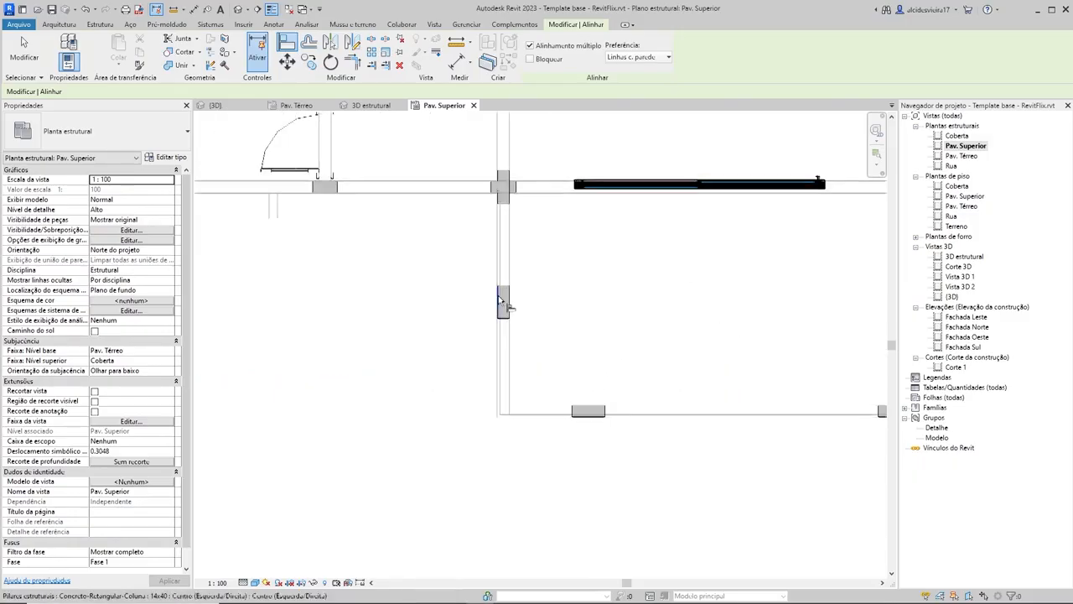
Step: Align the center of the 14x30 column at the two-door room block's lower-right corner with the right wall's centerline
{"action": "middle_click_drag", "start_coordinate": [617, 245], "coordinate": [619, 363]}
{"action": "middle_click_drag", "start_coordinate": [708, 455], "coordinate": [642, 524]}
{"action": "scroll", "coordinate": [745, 416], "scroll_direction": "up", "scroll_amount": 2}
{"action": "scroll", "coordinate": [744, 416], "scroll_direction": "down", "scroll_amount": 2}
{"action": "middle_click_drag", "start_coordinate": [734, 421], "coordinate": [768, 506]}
{"action": "scroll", "coordinate": [696, 429], "scroll_direction": "up", "scroll_amount": 3}
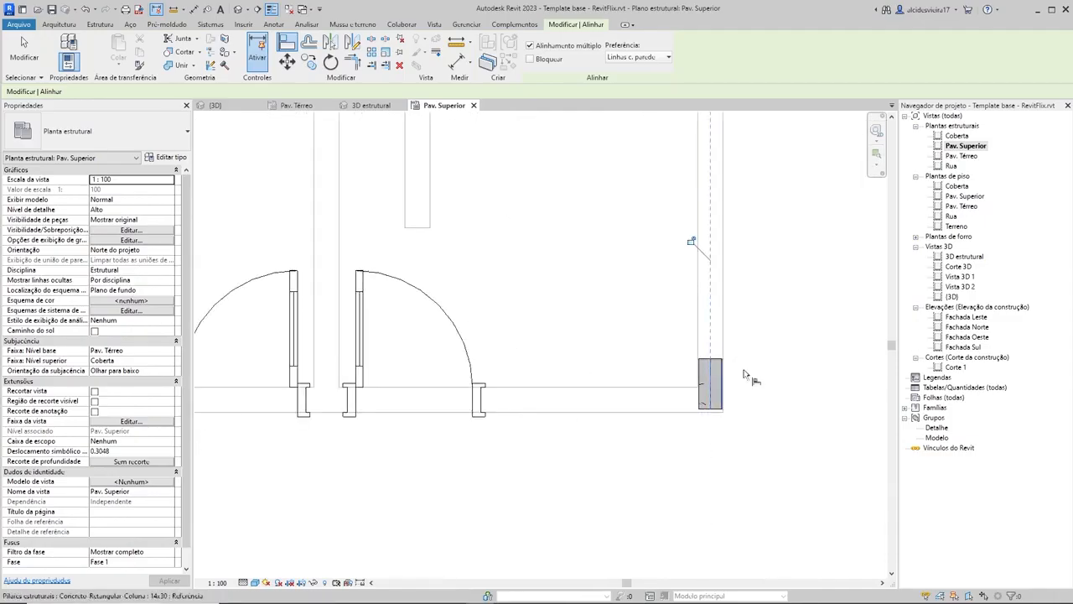
{"action": "scroll", "coordinate": [706, 408], "scroll_direction": "up", "scroll_amount": 2}
{"action": "scroll", "coordinate": [671, 407], "scroll_direction": "down", "scroll_amount": 3}
Step: Shift the 14x30 column at the two-door room block's lower-left corner down to a 0.0050 m offset from the lower wall's face
{"action": "middle_click_drag", "start_coordinate": [475, 448], "coordinate": [718, 400]}
{"action": "middle_click_drag", "start_coordinate": [361, 399], "coordinate": [475, 394]}
{"action": "scroll", "coordinate": [463, 387], "scroll_direction": "down", "scroll_amount": 2}
{"action": "scroll", "coordinate": [474, 394], "scroll_direction": "down", "scroll_amount": 1}
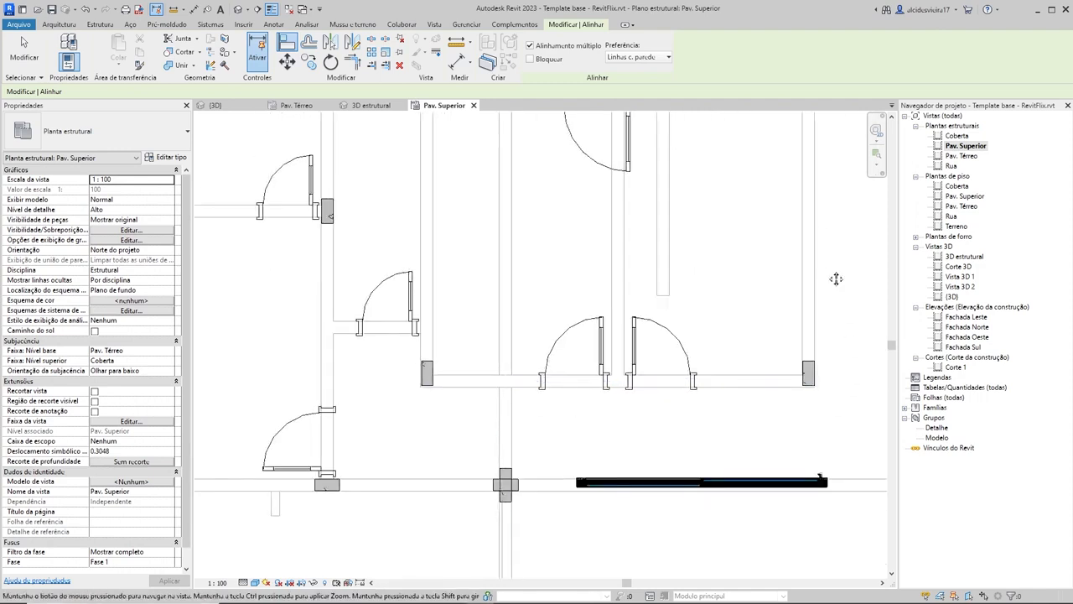
{"action": "middle_click_drag", "start_coordinate": [836, 280], "coordinate": [826, 323]}
{"action": "scroll", "coordinate": [409, 419], "scroll_direction": "up", "scroll_amount": 3}
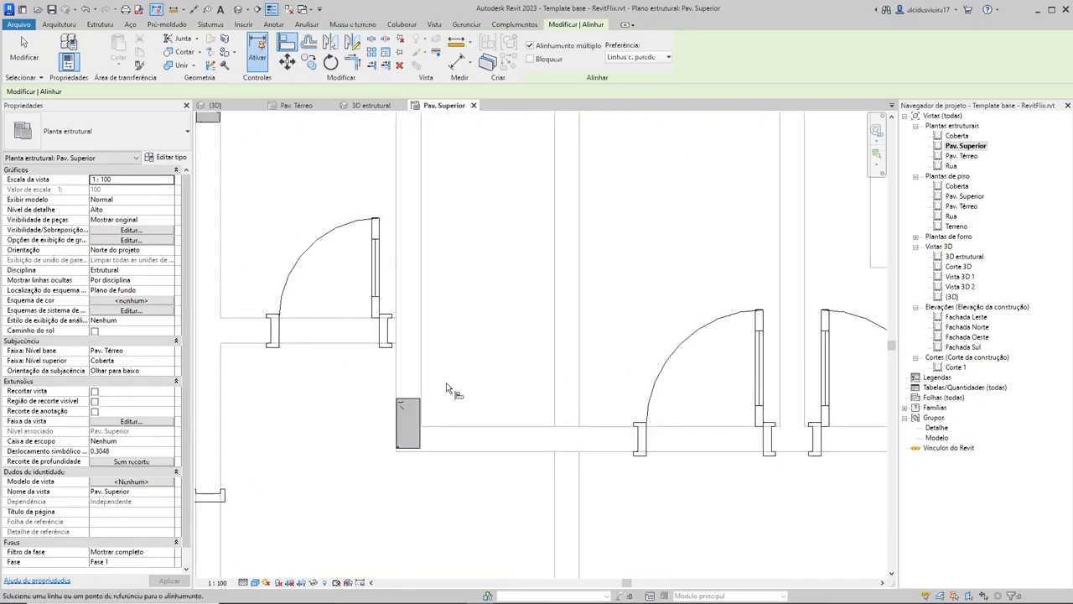
{"action": "scroll", "coordinate": [410, 420], "scroll_direction": "up", "scroll_amount": 4}
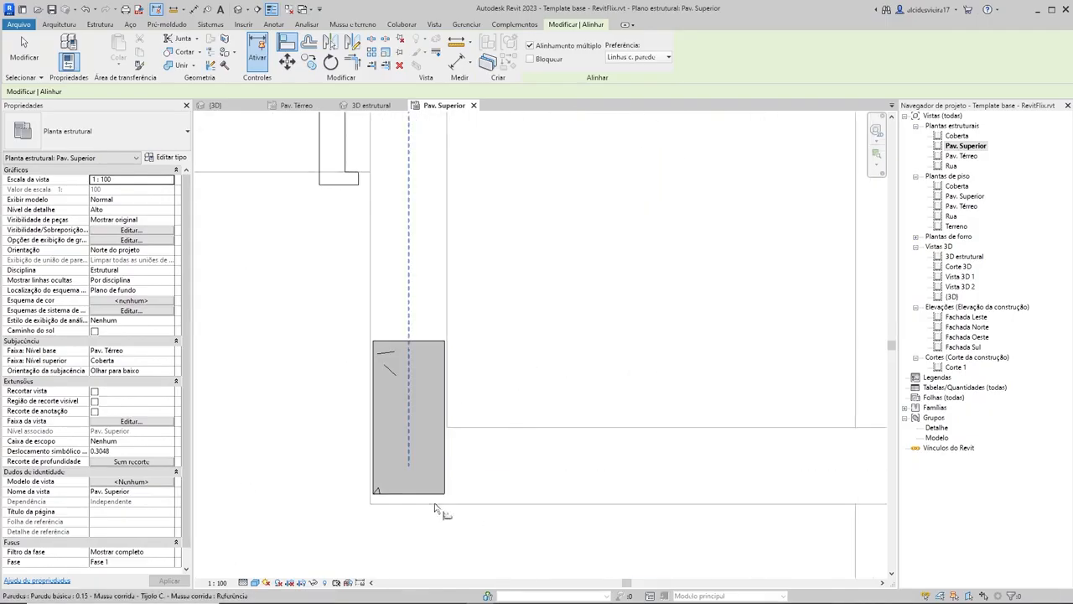
{"action": "key", "text": "Escape"}
{"action": "left_click", "coordinate": [422, 457]}
{"action": "key", "text": "Escape"}
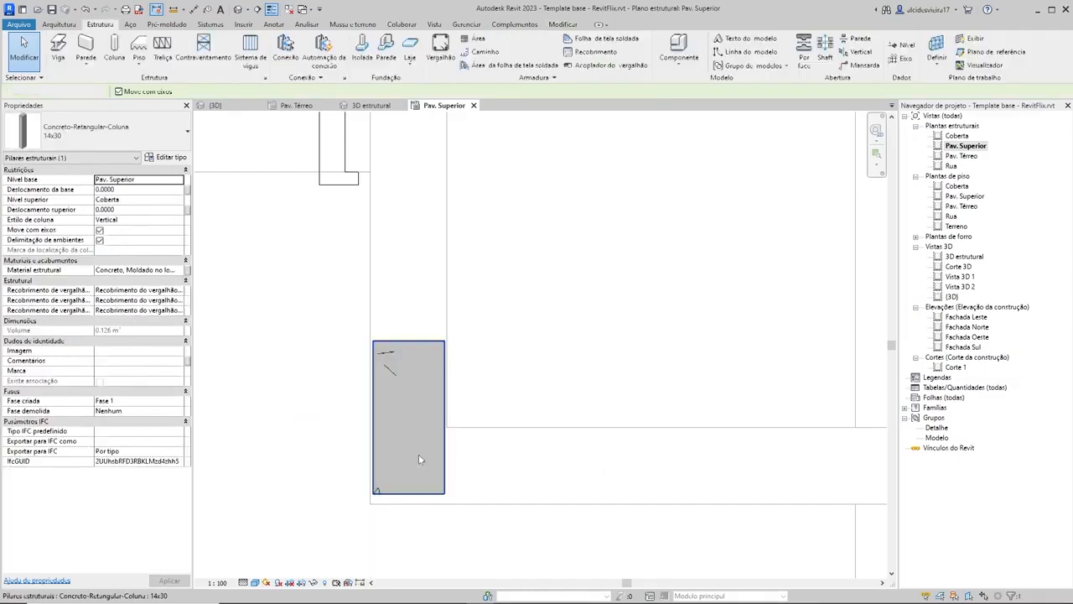
{"action": "middle_click_drag", "start_coordinate": [551, 385], "coordinate": [645, 300]}
{"action": "left_click", "coordinate": [511, 327]}
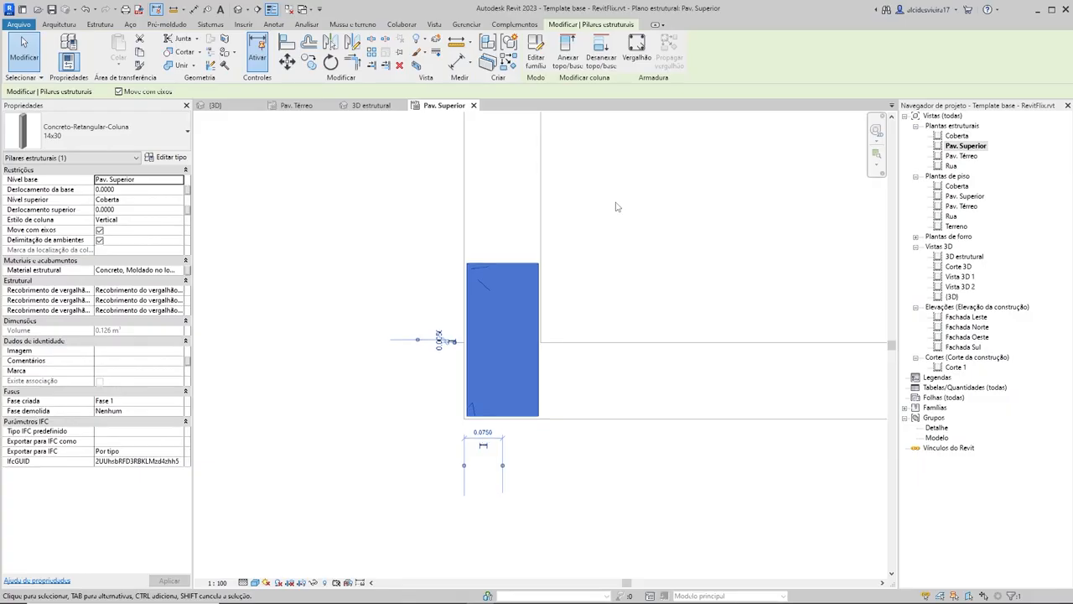
{"action": "scroll", "coordinate": [474, 459], "scroll_direction": "up", "scroll_amount": 4}
{"action": "key", "text": "Escape"}
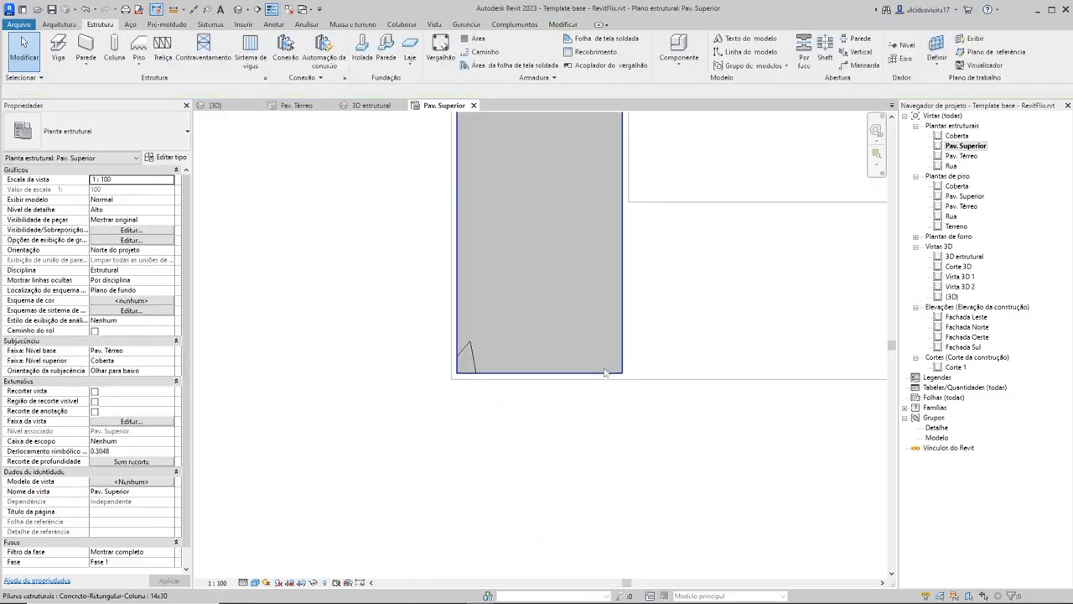
Step: Align the lower edge of the two-door block's lower-right corner column with the lower edge of its lower-left corner column
{"action": "scroll", "coordinate": [603, 443], "scroll_direction": "down", "scroll_amount": 3}
{"action": "key", "text": "a"}
{"action": "key", "text": "l"}
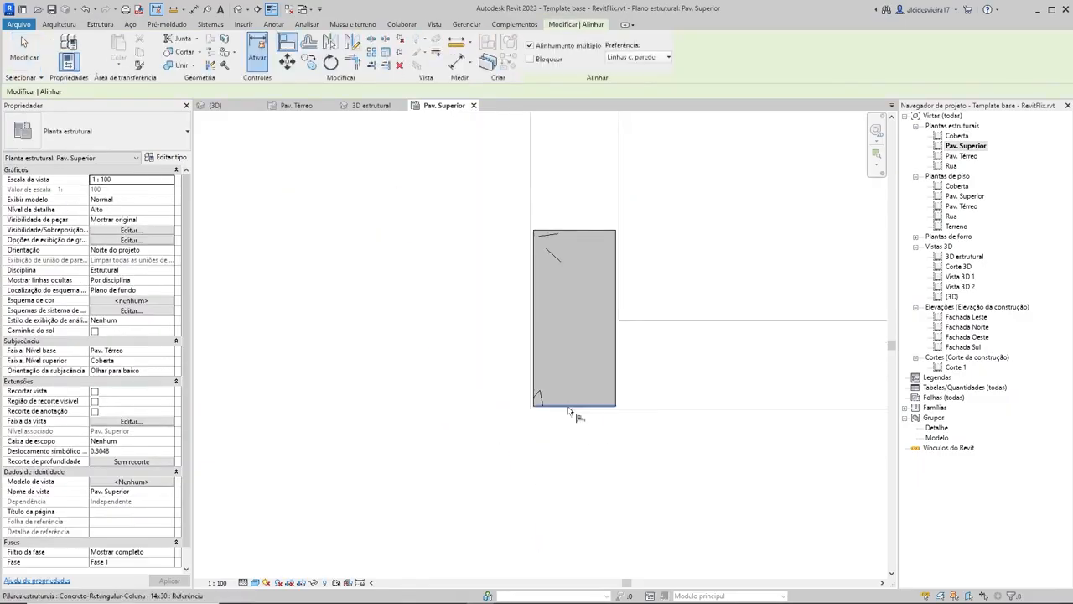
{"action": "scroll", "coordinate": [582, 414], "scroll_direction": "down", "scroll_amount": 5}
{"action": "scroll", "coordinate": [650, 419], "scroll_direction": "down", "scroll_amount": 2}
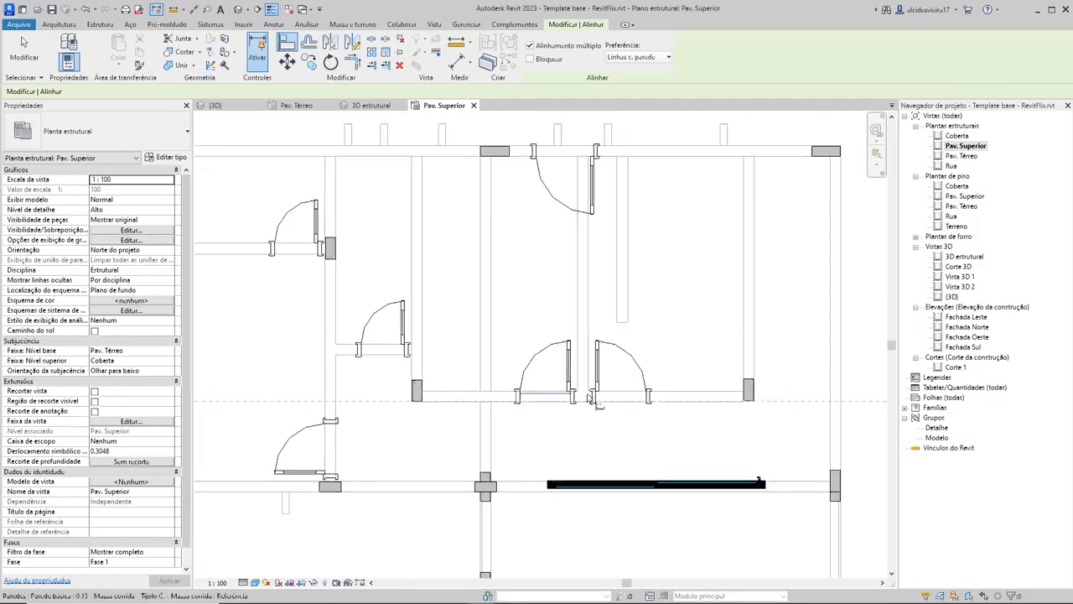
{"action": "scroll", "coordinate": [754, 410], "scroll_direction": "up", "scroll_amount": 8}
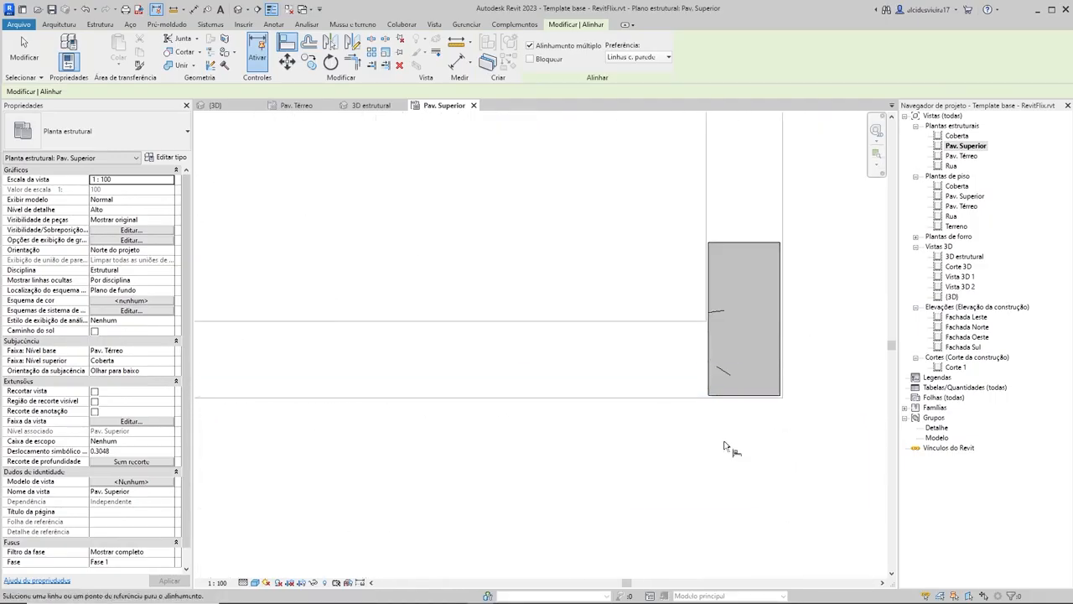
Step: Check the position of the 14x40 columns along the upper wall and the middle house's overall column layout
{"action": "scroll", "coordinate": [731, 444], "scroll_direction": "down", "scroll_amount": 4}
{"action": "scroll", "coordinate": [719, 307], "scroll_direction": "up", "scroll_amount": 6}
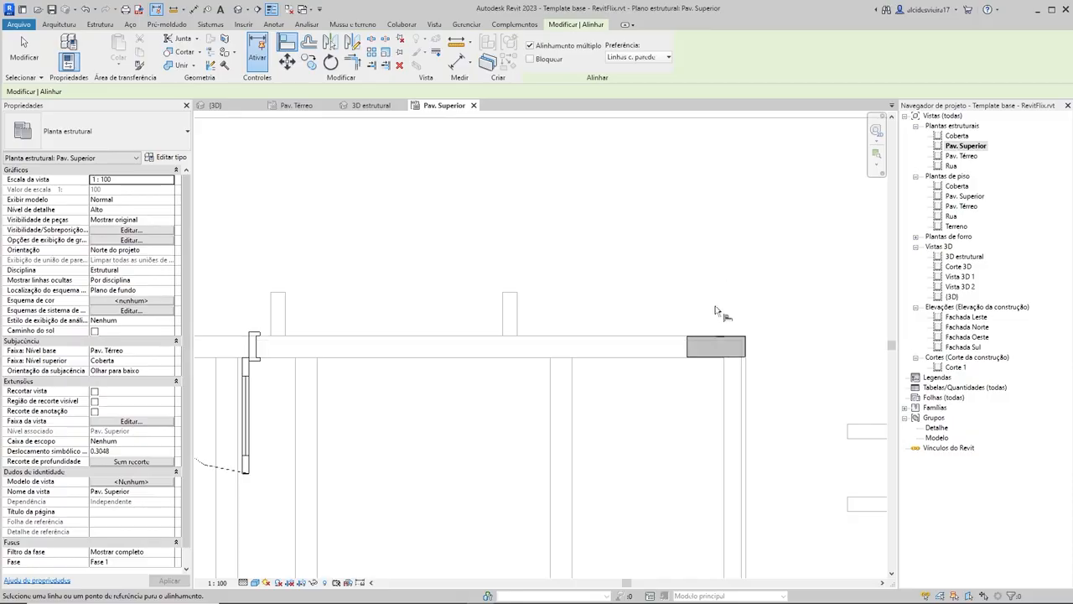
{"action": "scroll", "coordinate": [695, 311], "scroll_direction": "down", "scroll_amount": 4}
{"action": "scroll", "coordinate": [788, 304], "scroll_direction": "down", "scroll_amount": 3}
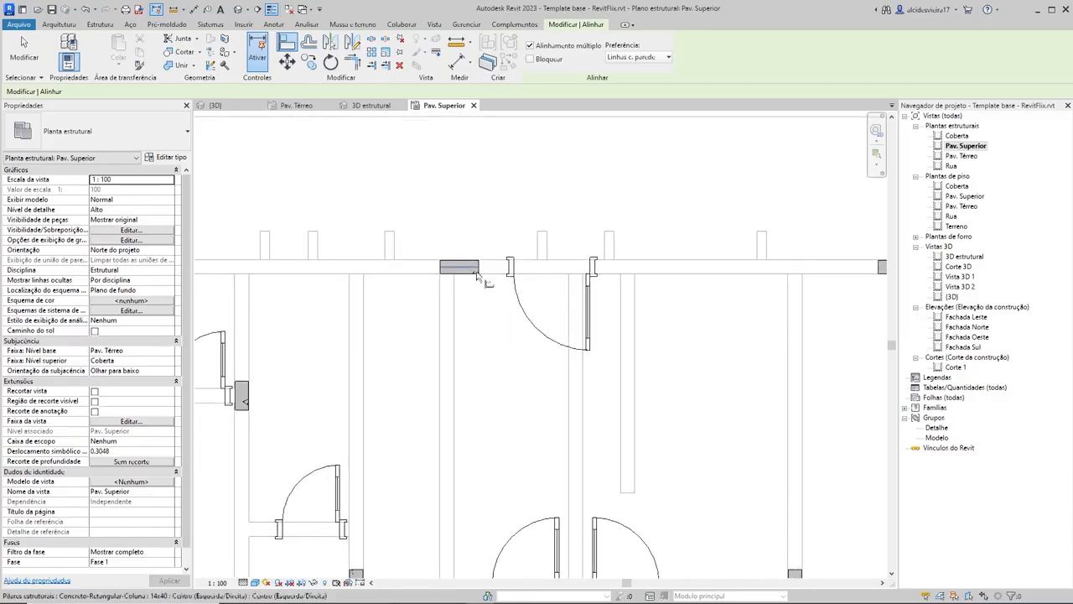
{"action": "scroll", "coordinate": [520, 306], "scroll_direction": "up", "scroll_amount": 5}
{"action": "scroll", "coordinate": [554, 302], "scroll_direction": "down", "scroll_amount": 4}
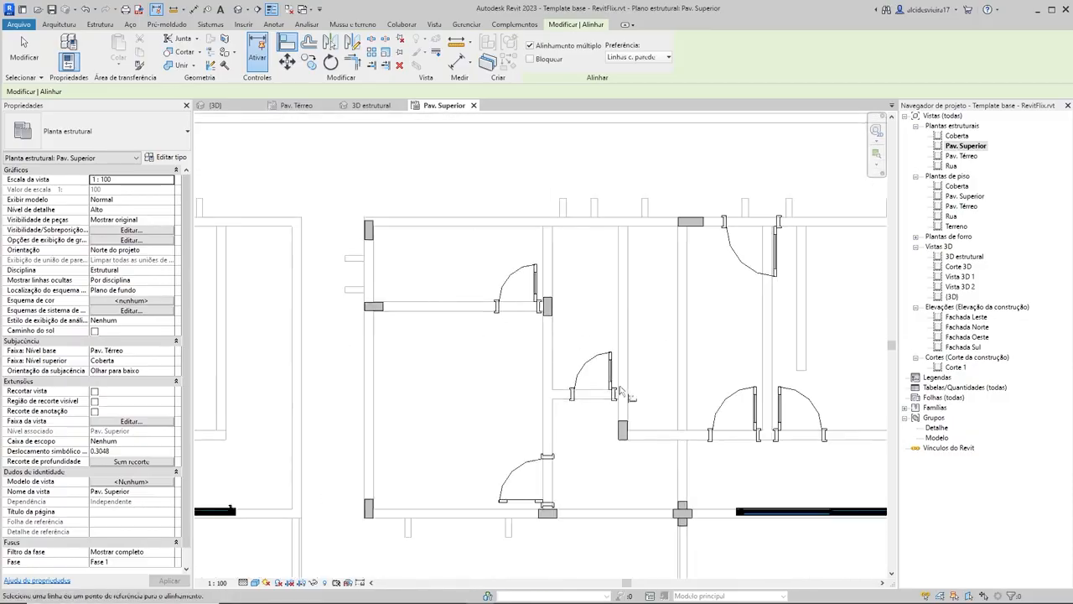
{"action": "scroll", "coordinate": [545, 335], "scroll_direction": "up", "scroll_amount": 2}
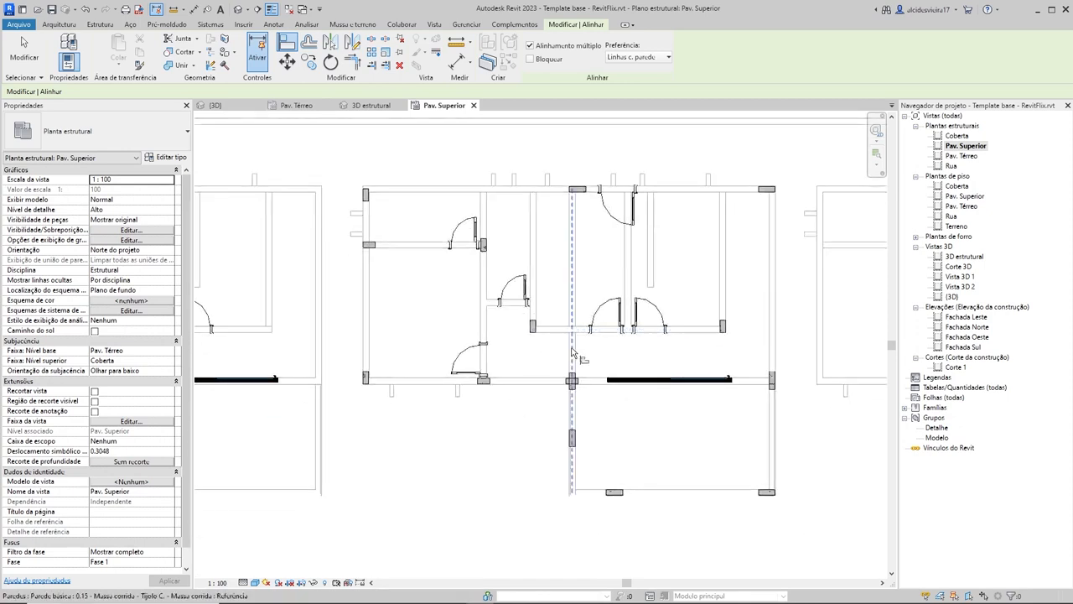
{"action": "key", "text": "Escape"}
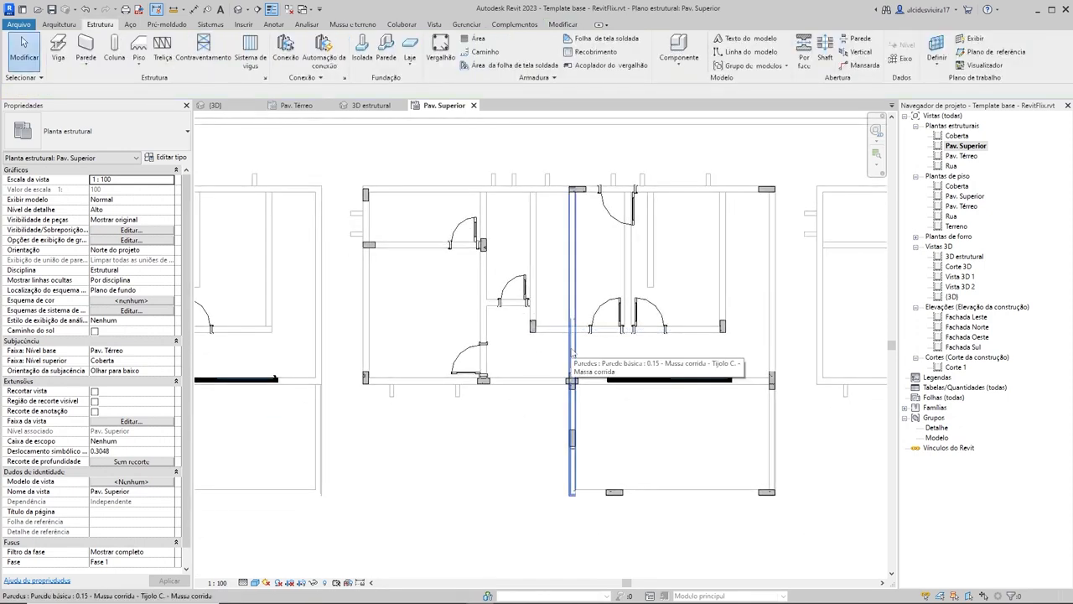
Step: Align the upper edge of the house's upper-left corner column with the upper edge of the 14x40 column beside the upper wall's door
{"action": "scroll", "coordinate": [377, 190], "scroll_direction": "up", "scroll_amount": 5}
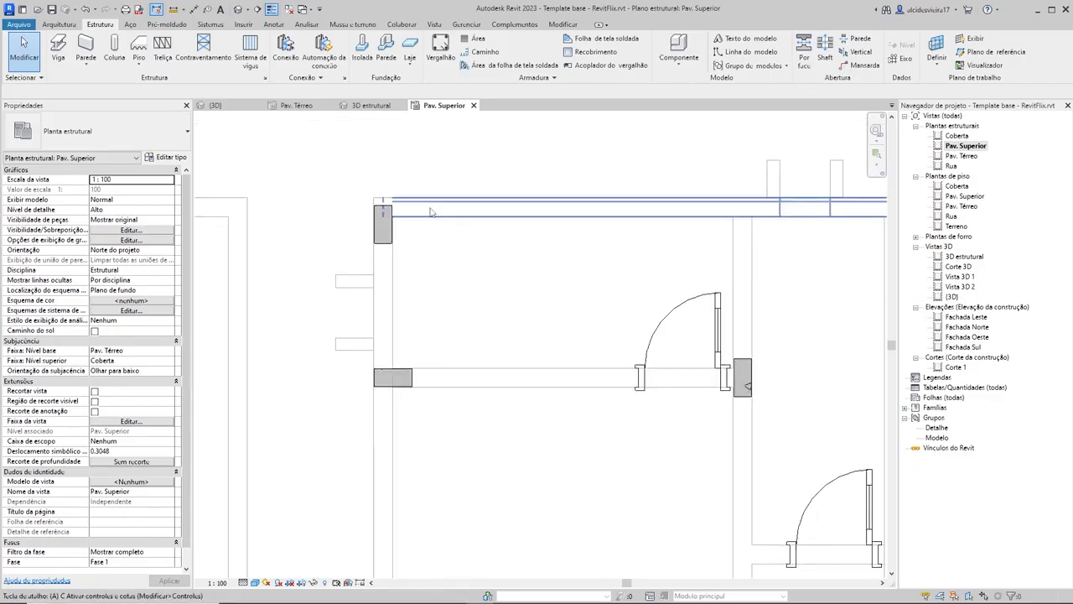
{"action": "key", "text": "l"}
{"action": "scroll", "coordinate": [570, 220], "scroll_direction": "down", "scroll_amount": 1}
{"action": "middle_click_drag", "start_coordinate": [570, 219], "coordinate": [302, 224]}
{"action": "scroll", "coordinate": [671, 201], "scroll_direction": "up", "scroll_amount": 3}
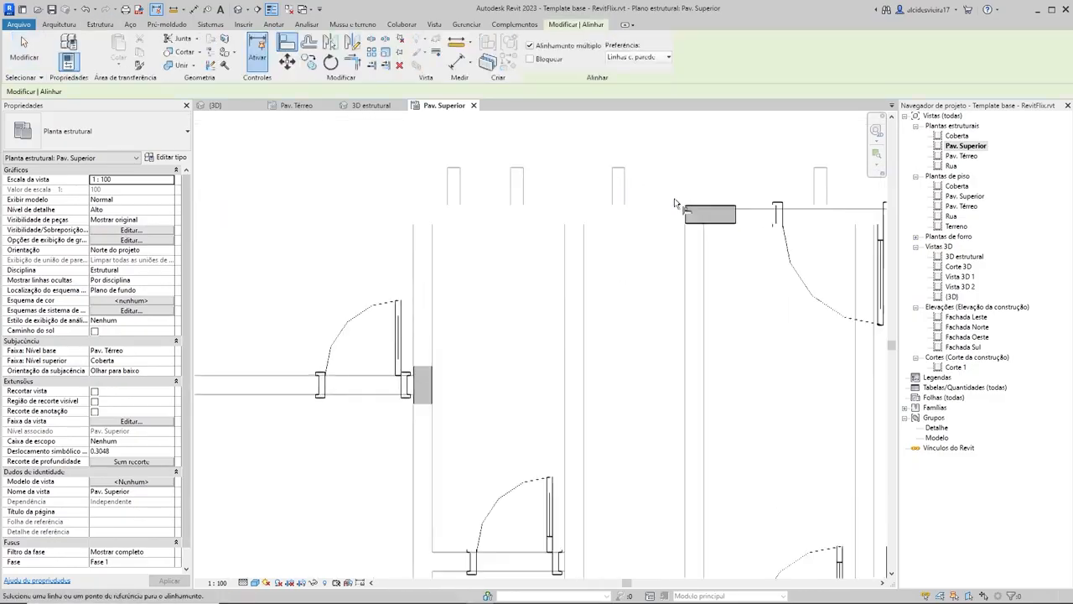
{"action": "scroll", "coordinate": [723, 216], "scroll_direction": "up", "scroll_amount": 2}
{"action": "left_click", "coordinate": [723, 211]}
{"action": "scroll", "coordinate": [478, 243], "scroll_direction": "down", "scroll_amount": 6}
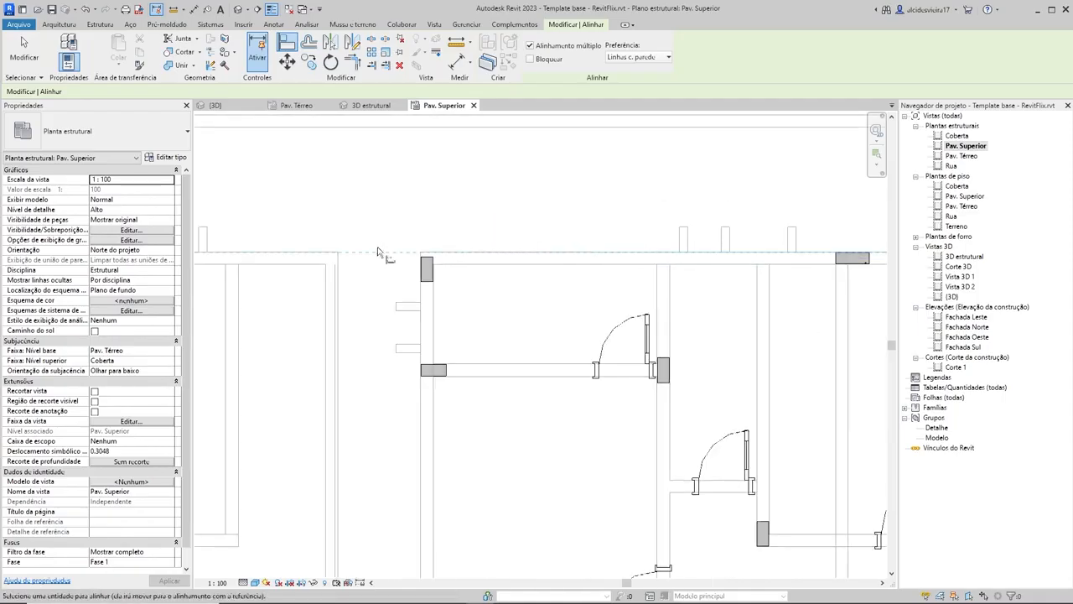
{"action": "scroll", "coordinate": [412, 261], "scroll_direction": "up", "scroll_amount": 6}
{"action": "left_click", "coordinate": [496, 271]}
{"action": "key", "text": "Escape"}
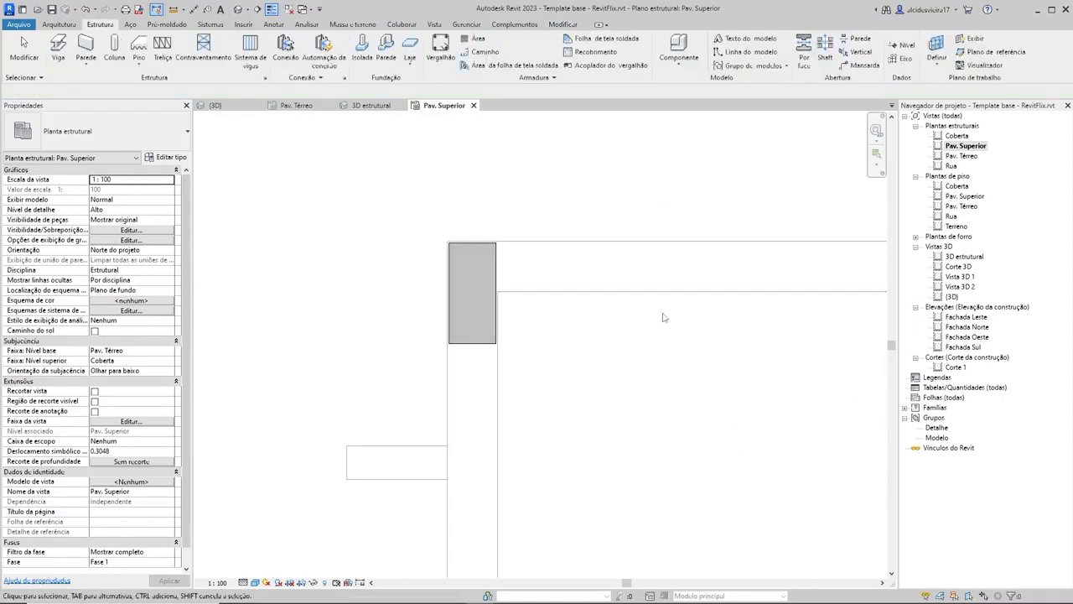
Step: Review the upper-floor column layout and bring up the 3D estrutural view to inspect the columns in 3D
{"action": "scroll", "coordinate": [707, 338], "scroll_direction": "down", "scroll_amount": 8}
{"action": "middle_click_drag", "start_coordinate": [579, 346], "coordinate": [311, 275]}
{"action": "scroll", "coordinate": [311, 275], "scroll_direction": "down", "scroll_amount": 1}
{"action": "middle_click_drag", "start_coordinate": [563, 316], "coordinate": [525, 232]}
{"action": "middle_click_drag", "start_coordinate": [590, 297], "coordinate": [563, 270]}
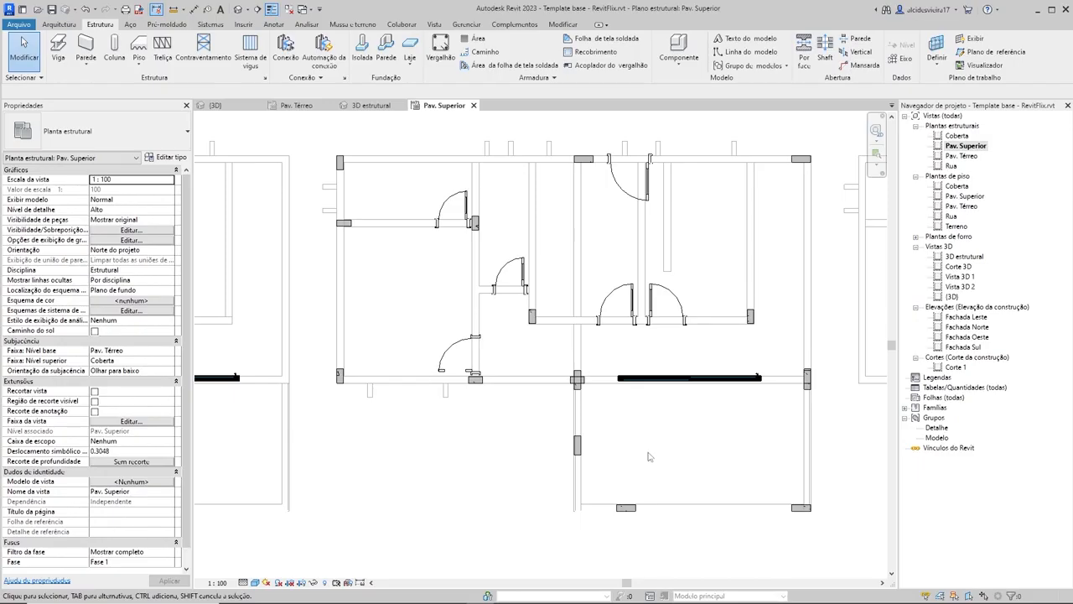
{"action": "left_click", "coordinate": [372, 105]}
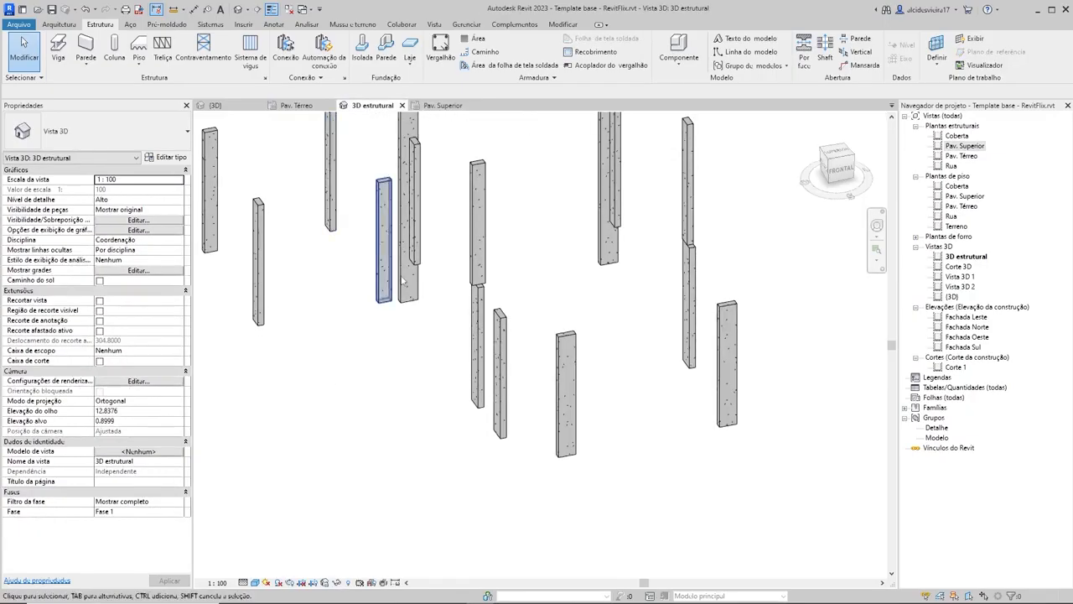
Step: Inspect the middle house's structural columns in 3D and return to the Pav. Superior structural plan
{"action": "scroll", "coordinate": [623, 324], "scroll_direction": "down", "scroll_amount": 2}
{"action": "middle_click_drag", "start_coordinate": [682, 335], "coordinate": [542, 367], "text": "shift"}
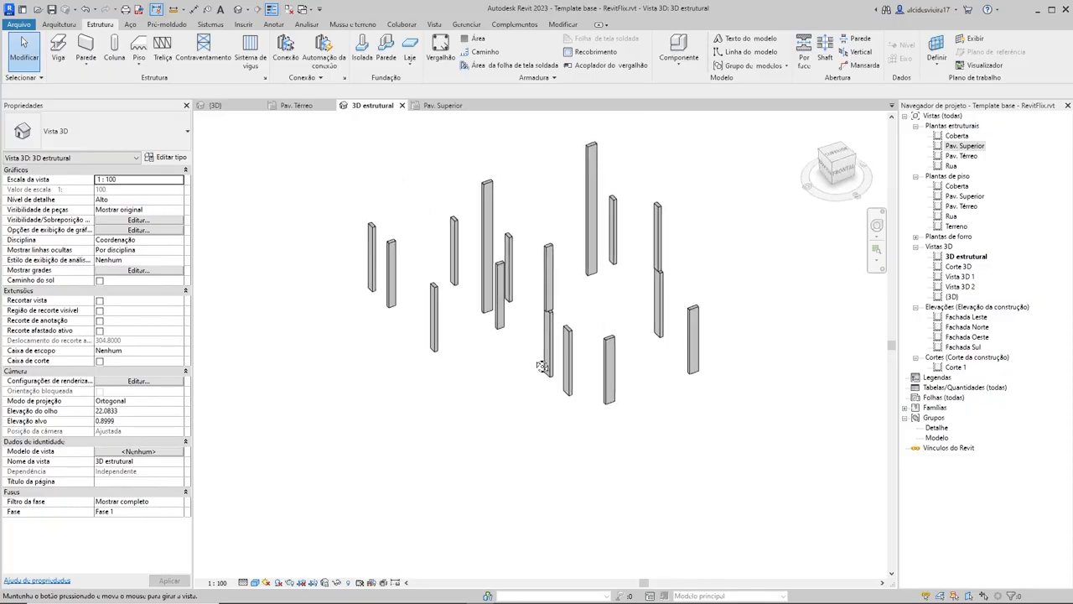
{"action": "middle_click_drag", "start_coordinate": [390, 277], "coordinate": [391, 194], "text": "shift"}
{"action": "left_click", "coordinate": [442, 105]}
{"action": "middle_click_drag", "start_coordinate": [690, 394], "coordinate": [536, 403]}
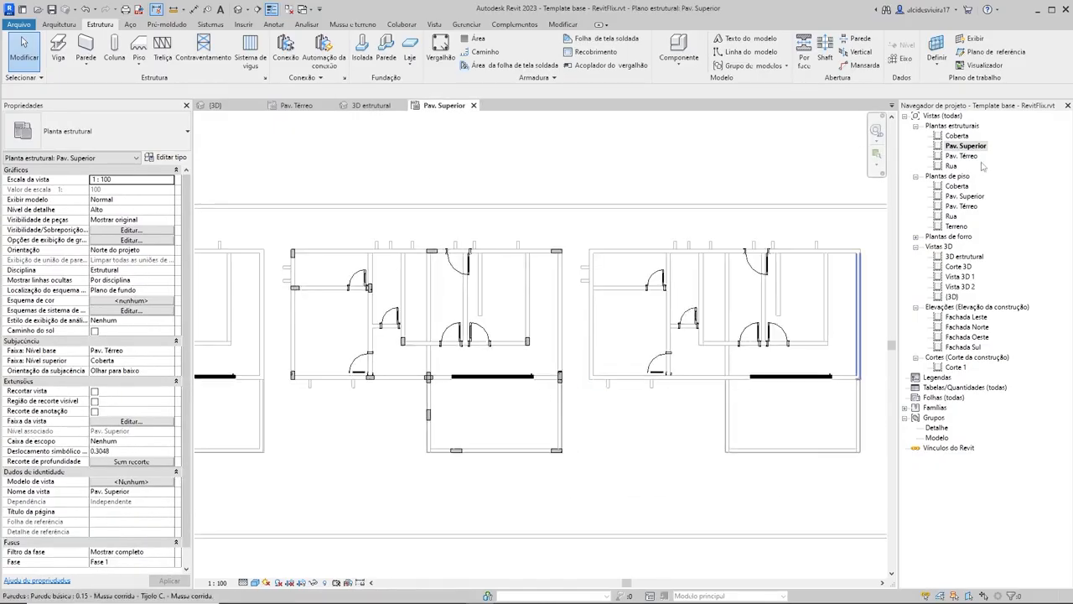
{"action": "middle_click_drag", "start_coordinate": [423, 300], "coordinate": [547, 275]}
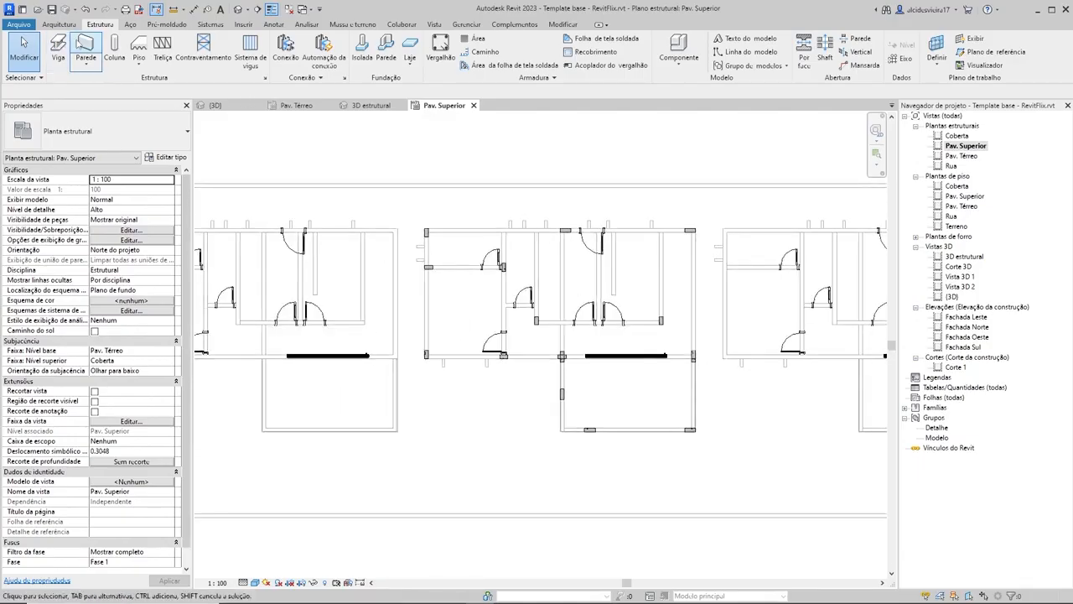
Step: Start placing a structural beam and check the section dimensions of the Concreto-Viga retangular 0.14 x 0.35 type
{"action": "left_click", "coordinate": [60, 54]}
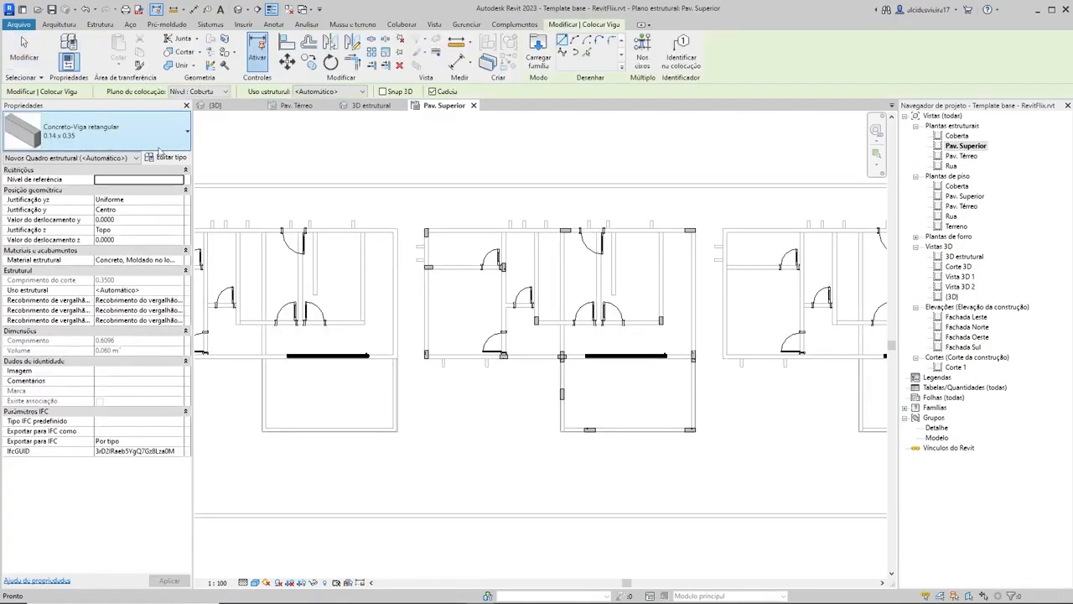
{"action": "left_click", "coordinate": [86, 139]}
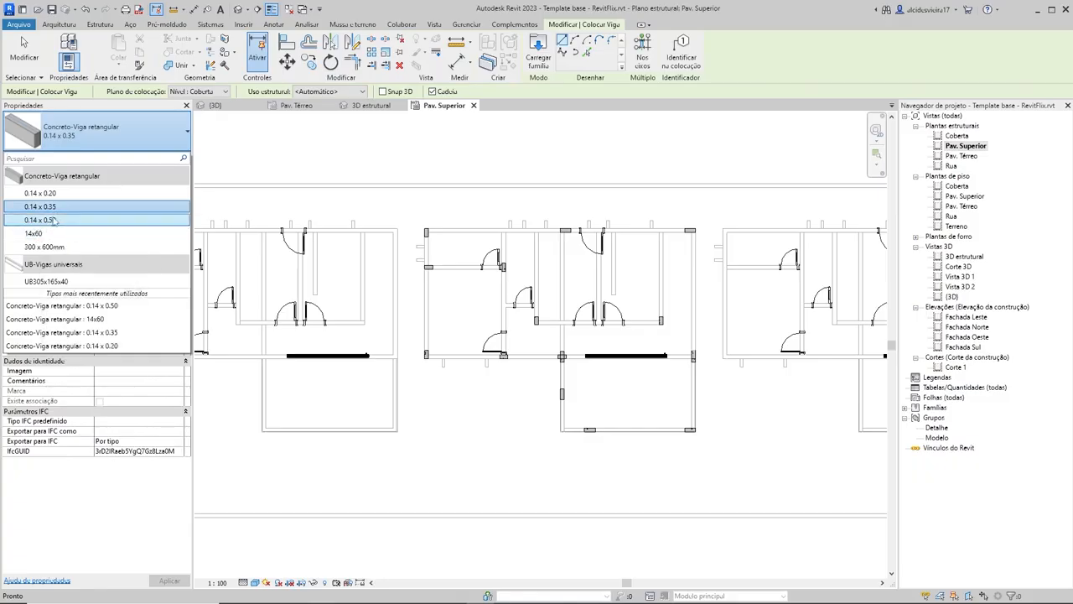
{"action": "left_click", "coordinate": [128, 132]}
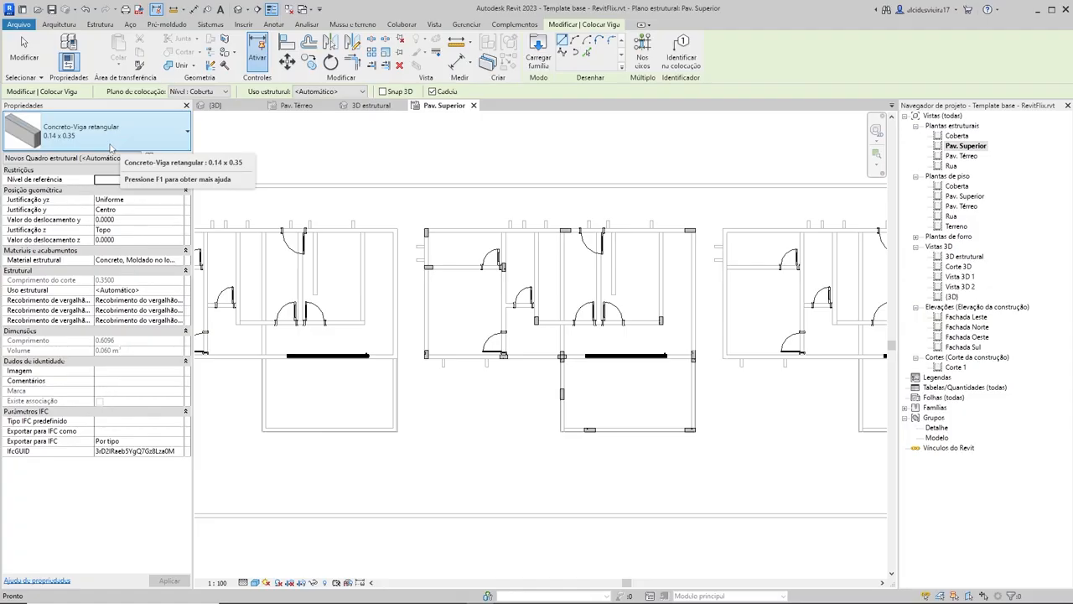
{"action": "left_click", "coordinate": [172, 159]}
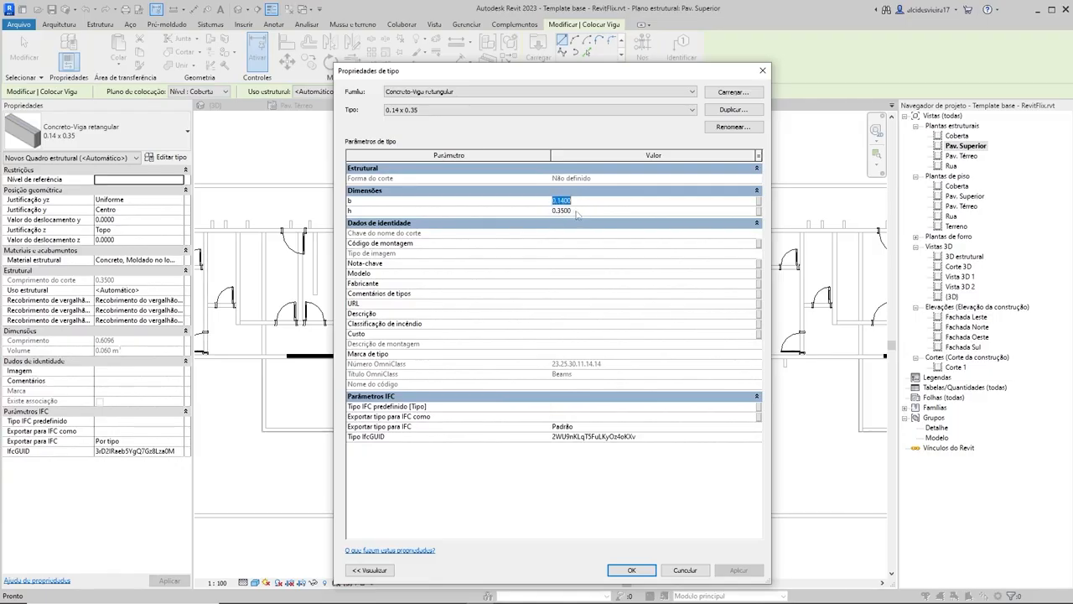
{"action": "left_click", "coordinate": [631, 570]}
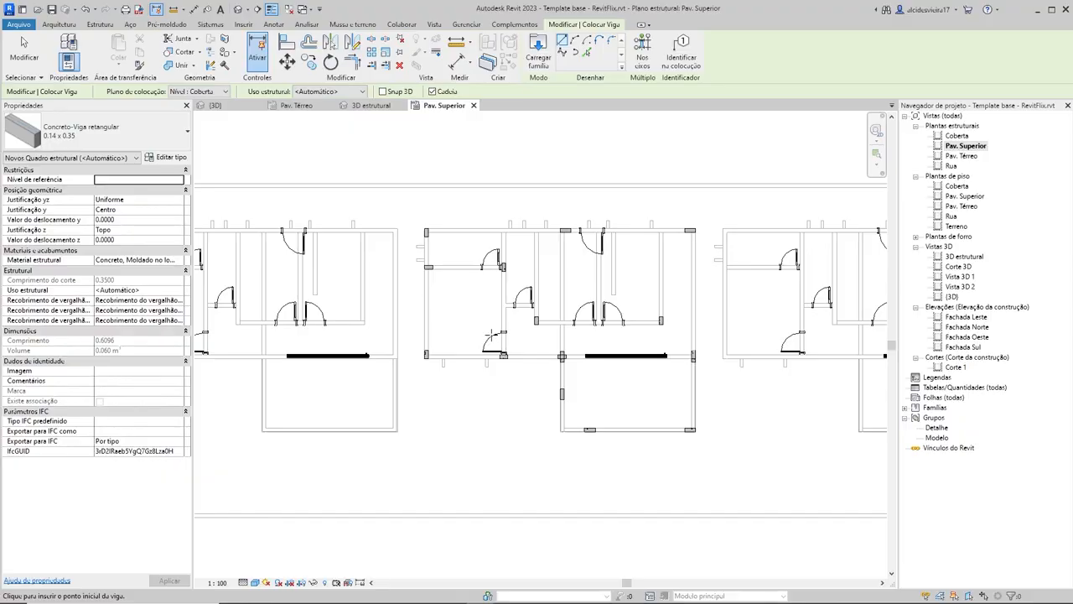
{"action": "left_click", "coordinate": [101, 131]}
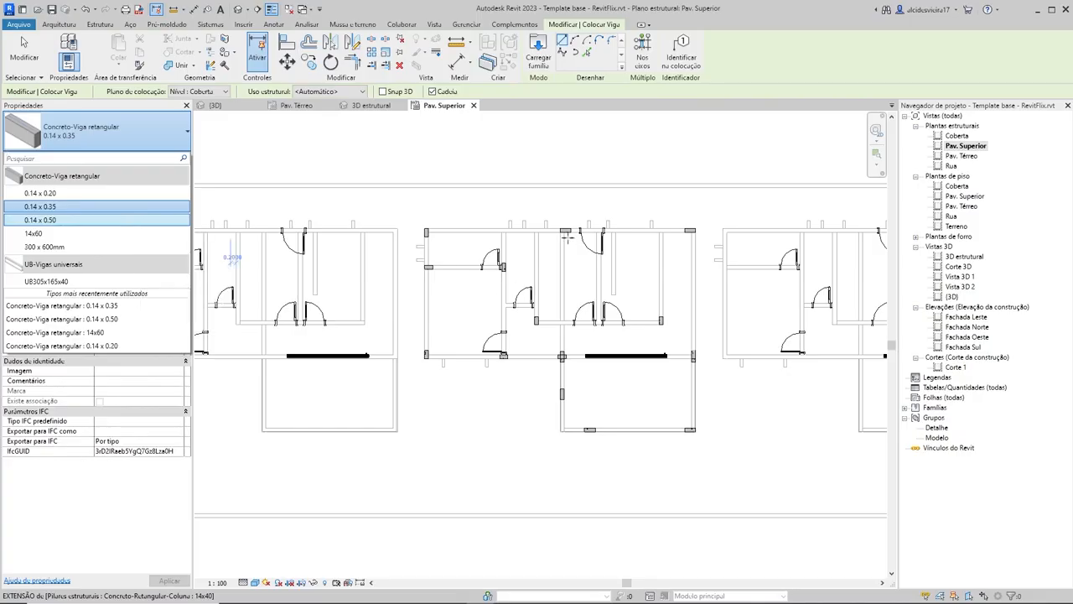
{"action": "scroll", "coordinate": [567, 239], "scroll_direction": "up", "scroll_amount": 4}
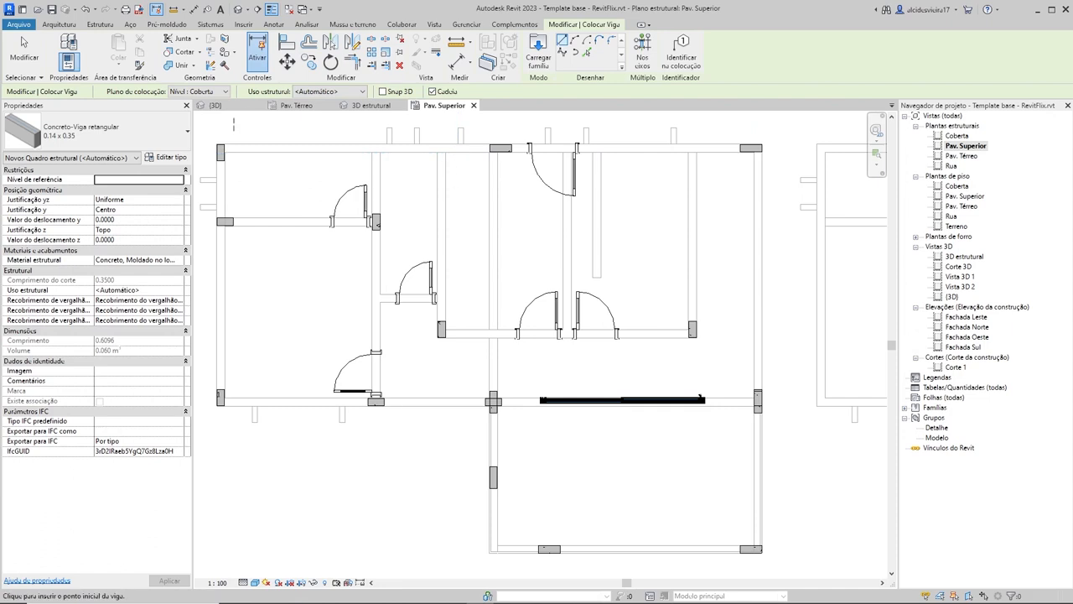
Step: Check the house and its columns in the {3D} and 3D estrutural views, return to Pav. Superior and dismiss the save reminder
{"action": "left_click", "coordinate": [219, 105]}
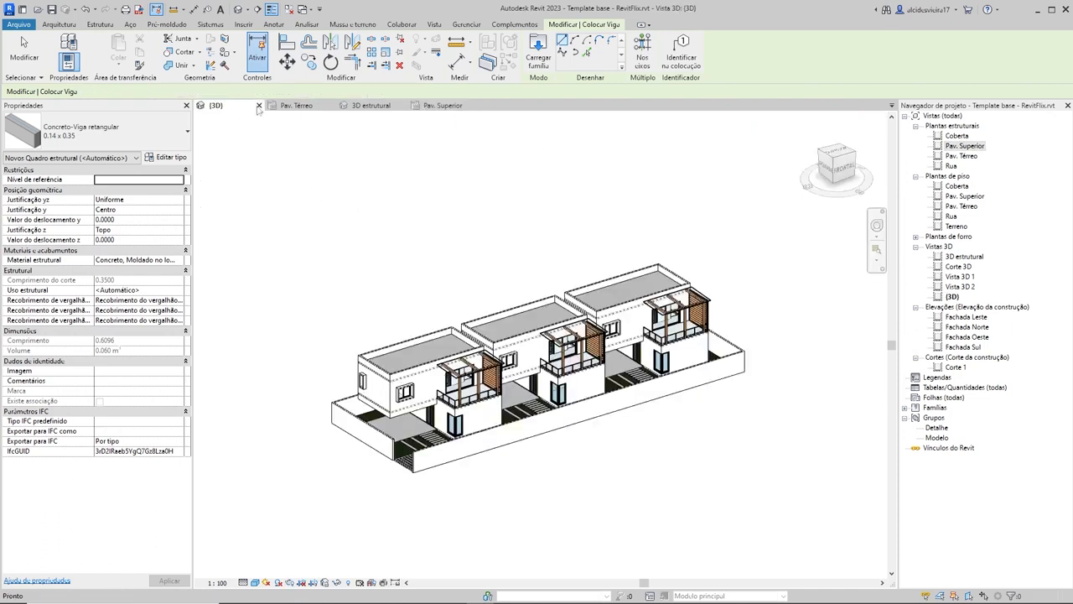
{"action": "left_click", "coordinate": [382, 106]}
{"action": "mouse_move", "coordinate": [587, 251]}
{"action": "middle_mouse_down", "text": "shift"}
{"action": "mouse_move", "coordinate": [620, 243]}
{"action": "mouse_move", "coordinate": [592, 267]}
{"action": "middle_mouse_up", "text": "shift"}
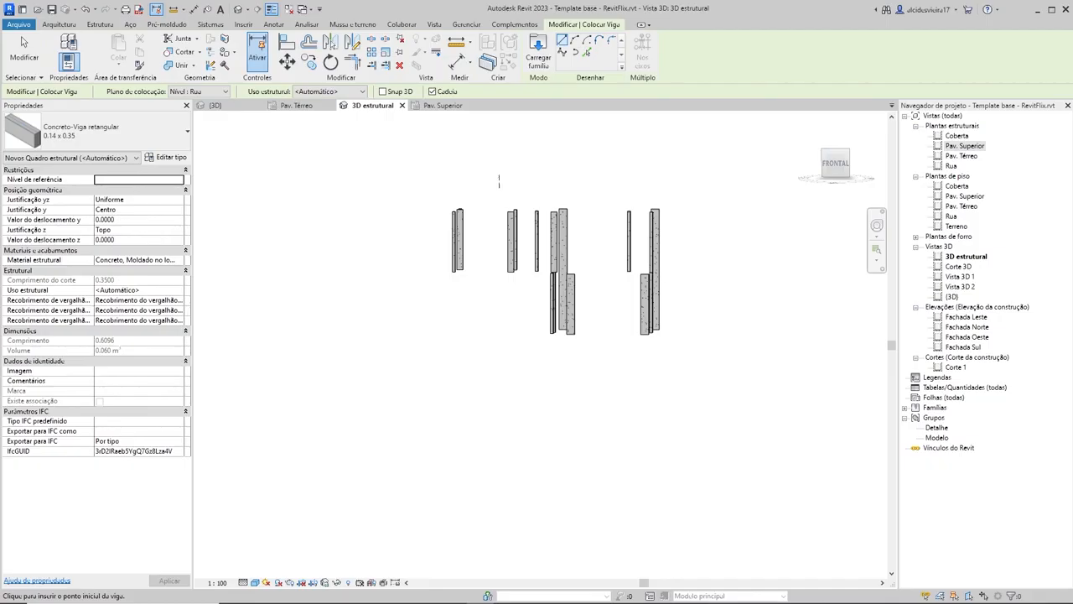
{"action": "left_click", "coordinate": [445, 106]}
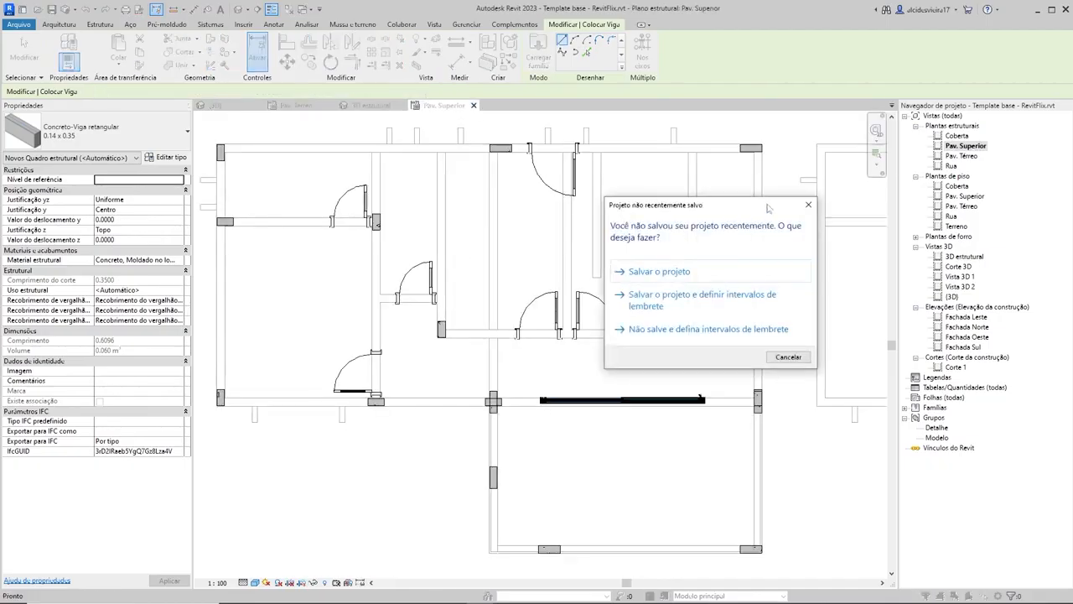
{"action": "left_click", "coordinate": [809, 205]}
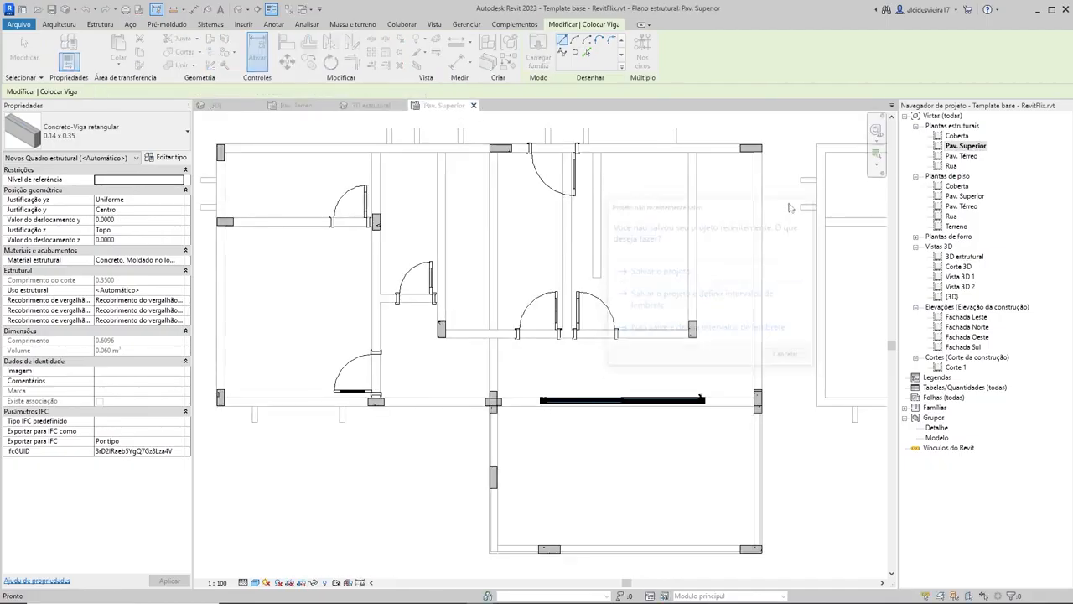
Step: Draw a 14x60 Concreto-Viga retangular beam from the 14x40 column beside the upper wall's door down to the balcony's lower-left corner
{"action": "left_click", "coordinate": [94, 135]}
{"action": "left_click", "coordinate": [38, 198]}
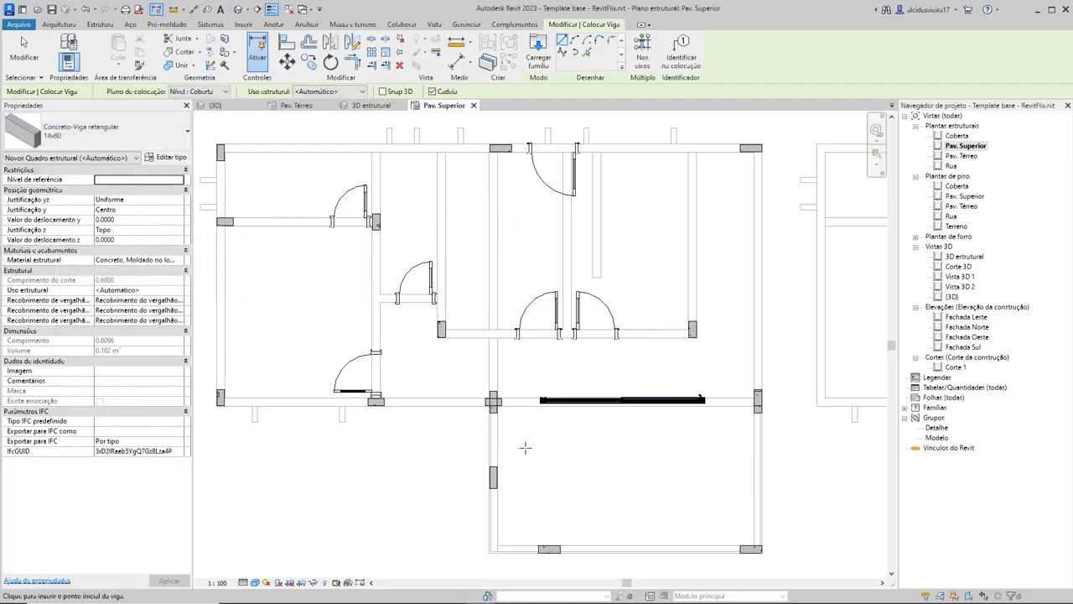
{"action": "scroll", "coordinate": [494, 128], "scroll_direction": "up", "scroll_amount": 5}
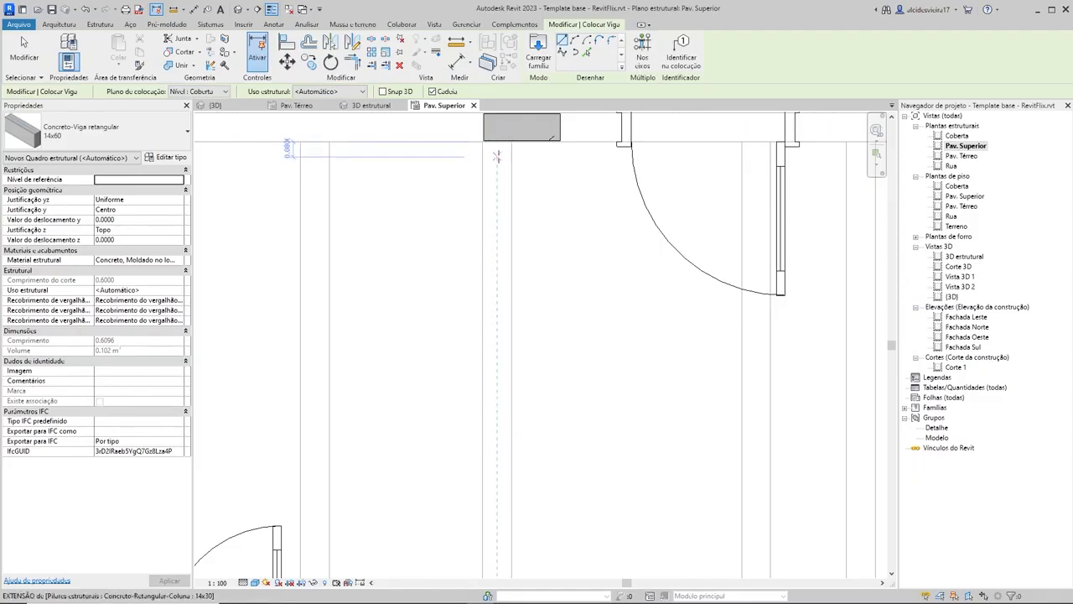
{"action": "middle_click_drag", "start_coordinate": [504, 166], "coordinate": [512, 227]}
{"action": "scroll", "coordinate": [510, 217], "scroll_direction": "up", "scroll_amount": 1}
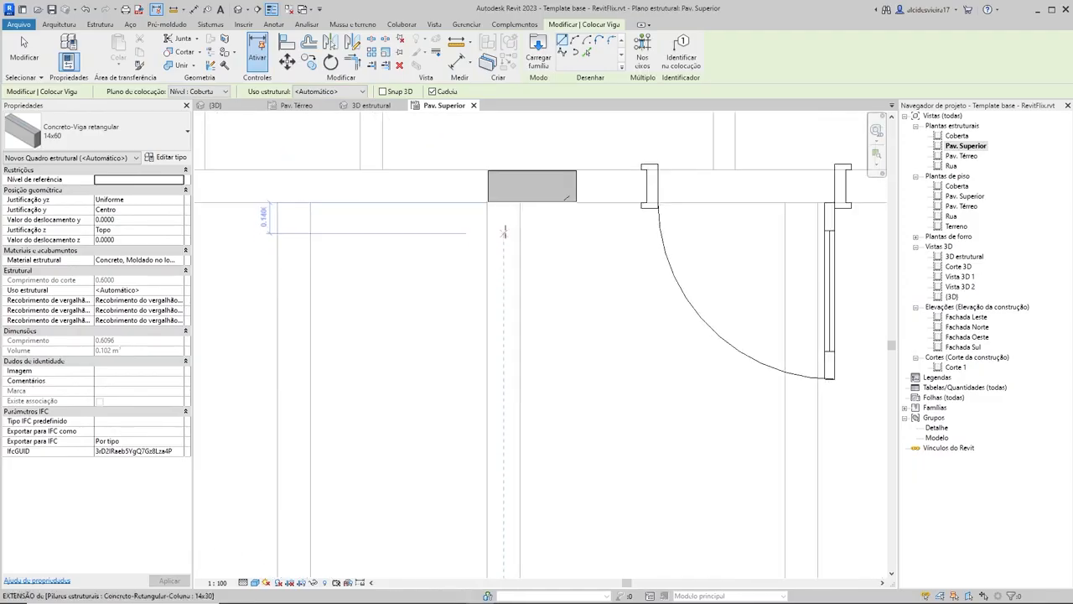
{"action": "left_click", "coordinate": [503, 184]}
{"action": "scroll", "coordinate": [503, 369], "scroll_direction": "down", "scroll_amount": 3}
{"action": "scroll", "coordinate": [503, 359], "scroll_direction": "down", "scroll_amount": 3}
{"action": "scroll", "coordinate": [495, 394], "scroll_direction": "up", "scroll_amount": 3}
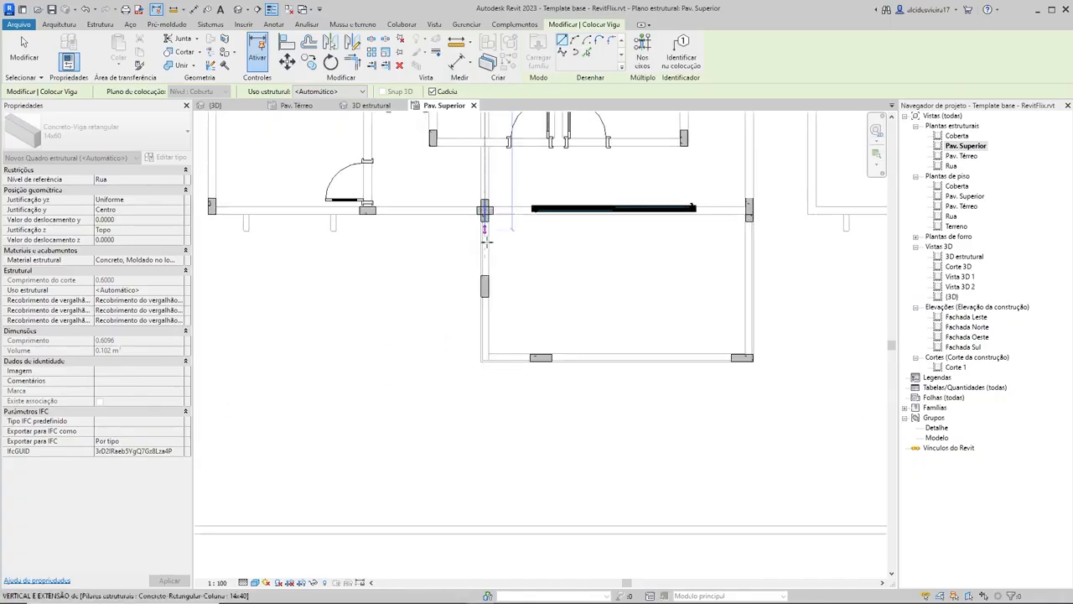
{"action": "scroll", "coordinate": [483, 352], "scroll_direction": "up", "scroll_amount": 4}
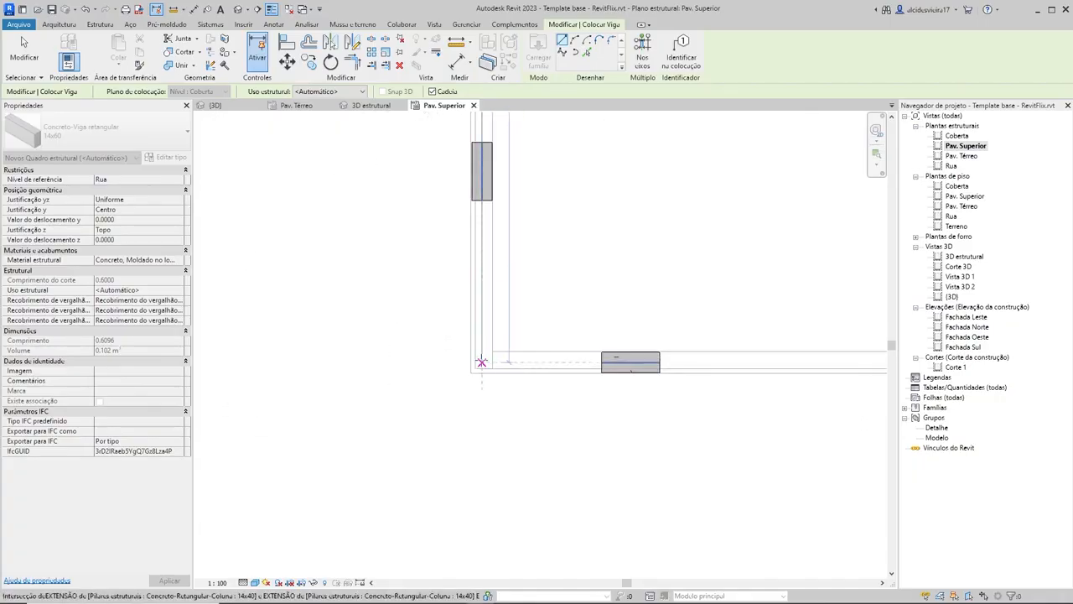
{"action": "scroll", "coordinate": [480, 362], "scroll_direction": "up", "scroll_amount": 2}
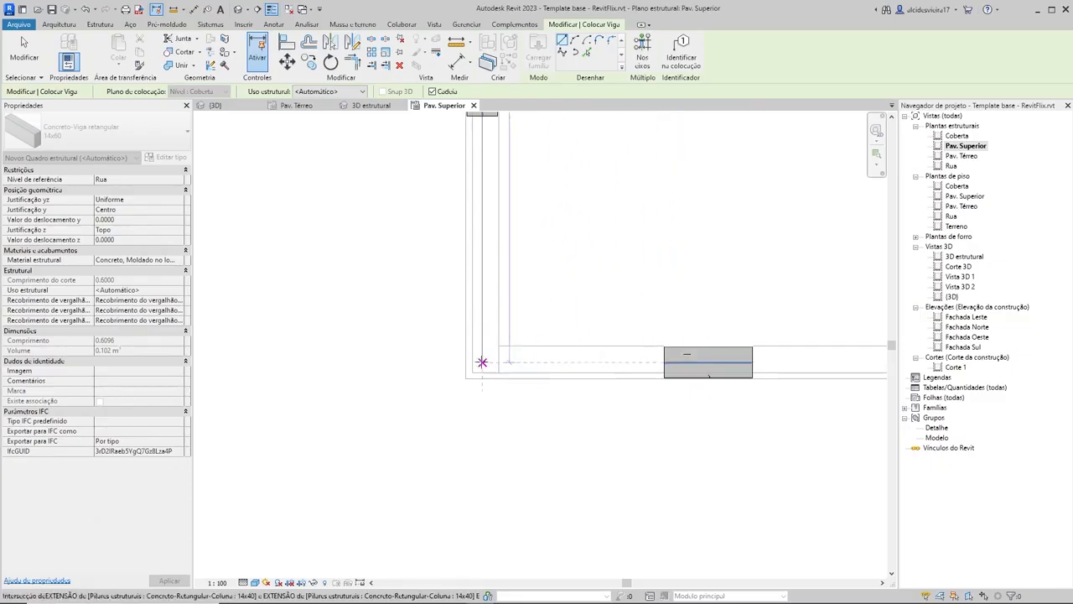
Step: Continue the 14x60 beam chain along the balcony's lower edge and up the right wall to the house's upper-right corner column
{"action": "scroll", "coordinate": [754, 362], "scroll_direction": "down", "scroll_amount": 2}
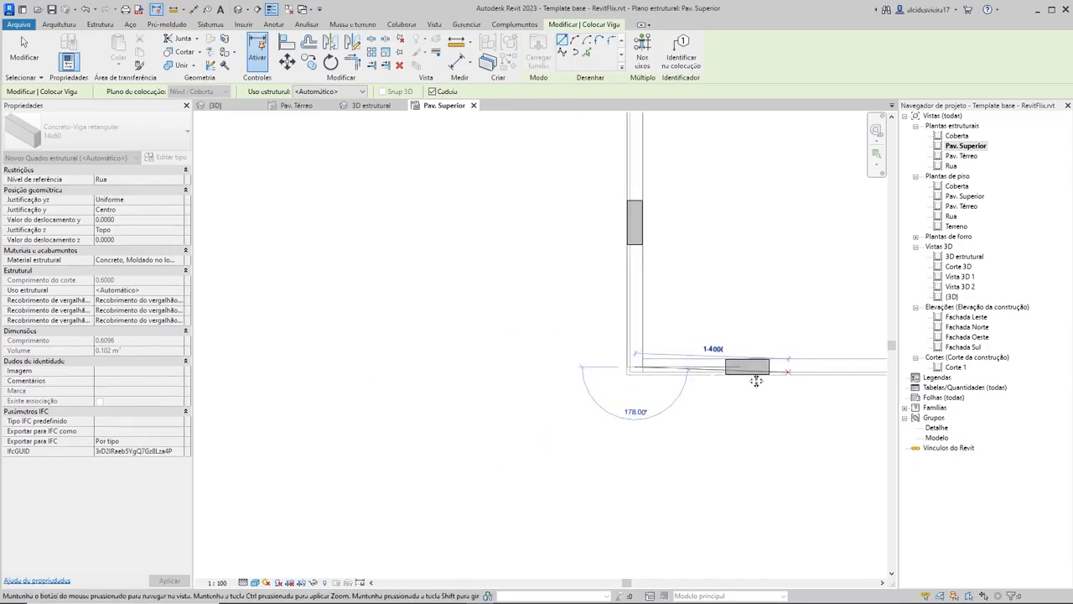
{"action": "middle_click_drag", "start_coordinate": [757, 373], "coordinate": [503, 357]}
{"action": "middle_click_drag", "start_coordinate": [740, 352], "coordinate": [524, 358]}
{"action": "scroll", "coordinate": [591, 364], "scroll_direction": "up", "scroll_amount": 2}
{"action": "scroll", "coordinate": [654, 231], "scroll_direction": "down", "scroll_amount": 5}
{"action": "scroll", "coordinate": [651, 348], "scroll_direction": "up", "scroll_amount": 5}
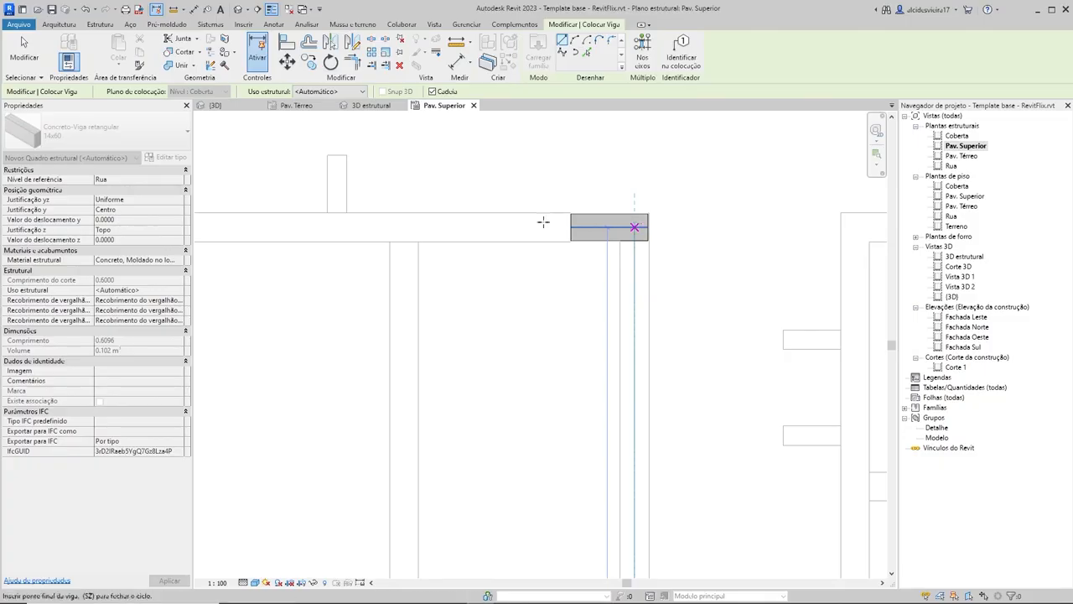
Step: Extend the 14x60 beam chain along the upper wall to the upper-left corner column and down the left wall to its lower corner column
{"action": "scroll", "coordinate": [543, 222], "scroll_direction": "down", "scroll_amount": 5}
{"action": "scroll", "coordinate": [541, 238], "scroll_direction": "up", "scroll_amount": 4}
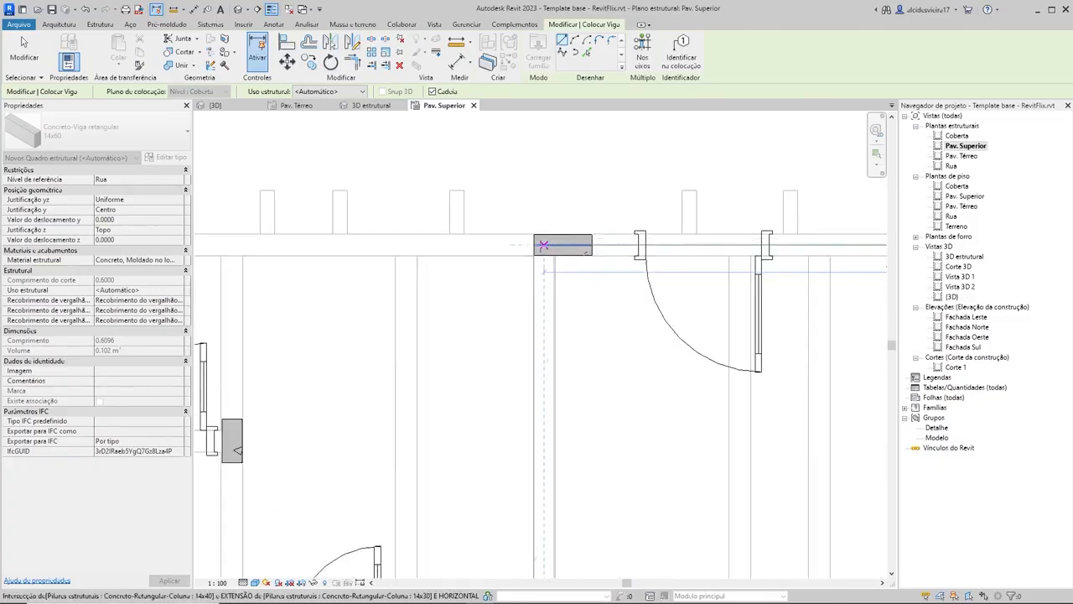
{"action": "scroll", "coordinate": [543, 244], "scroll_direction": "down", "scroll_amount": 4}
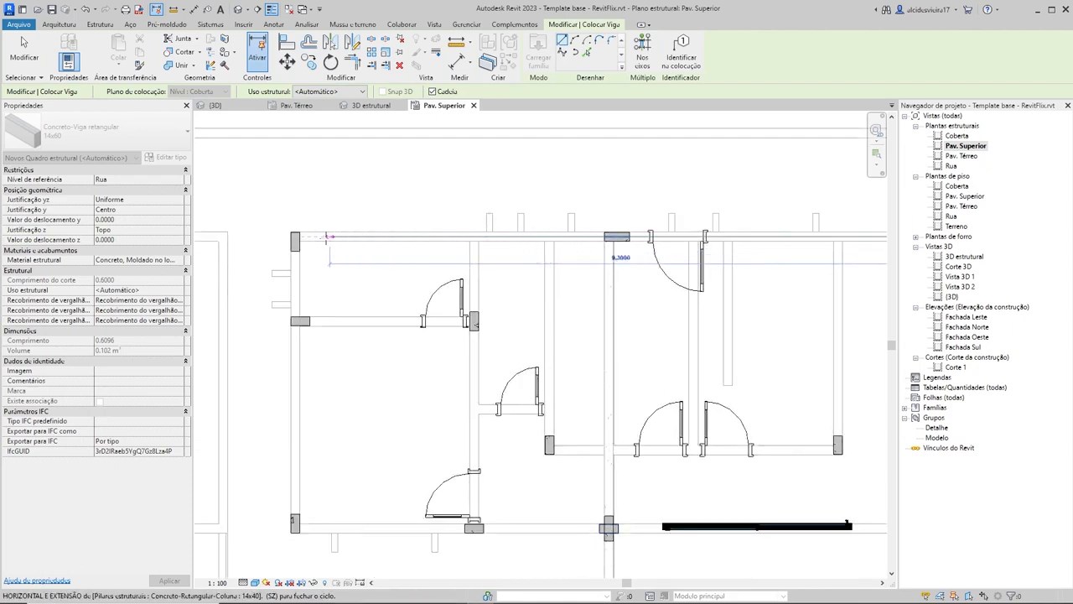
{"action": "scroll", "coordinate": [295, 239], "scroll_direction": "up", "scroll_amount": 3}
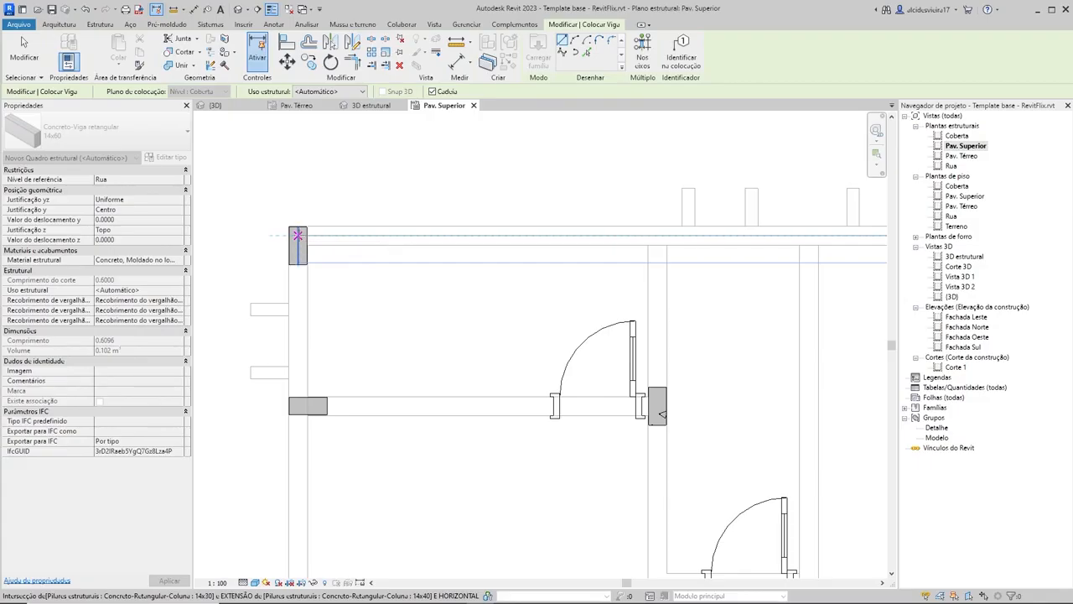
{"action": "scroll", "coordinate": [365, 405], "scroll_direction": "down", "scroll_amount": 3}
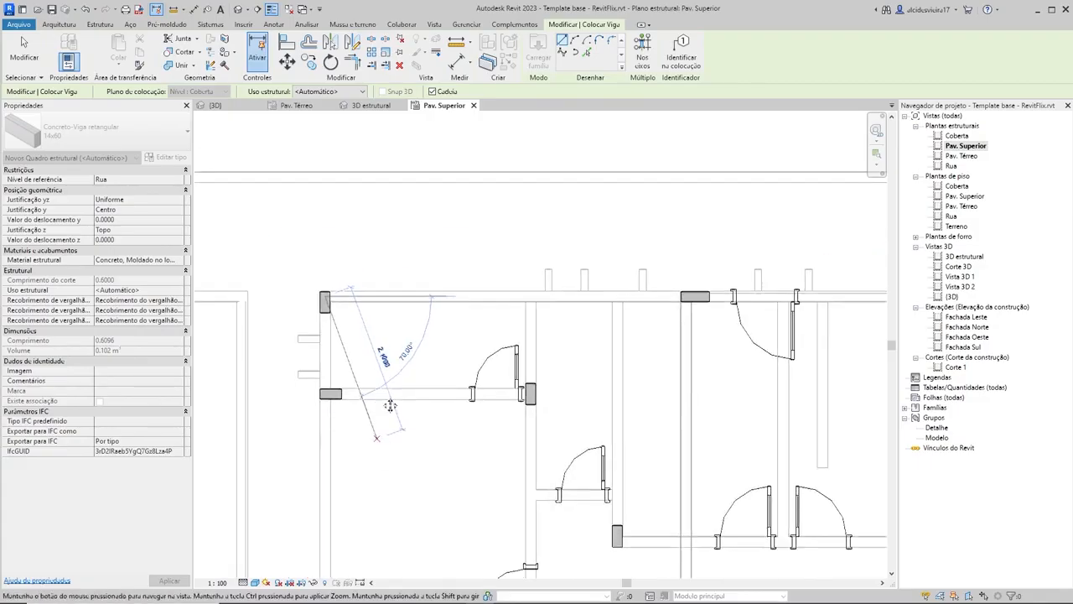
{"action": "middle_click_drag", "start_coordinate": [391, 402], "coordinate": [436, 177]}
{"action": "scroll", "coordinate": [368, 395], "scroll_direction": "up", "scroll_amount": 4}
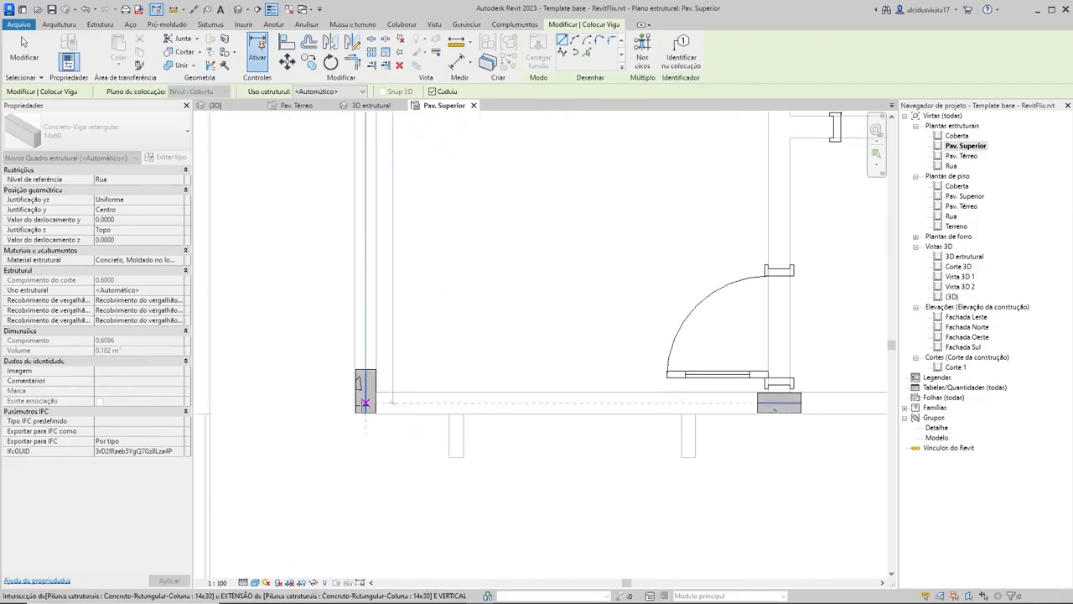
Step: Add a horizontal 14x60 beam from the left wall's lower corner column across to the right wall's column, and end beam placement
{"action": "scroll", "coordinate": [621, 333], "scroll_direction": "down", "scroll_amount": 2}
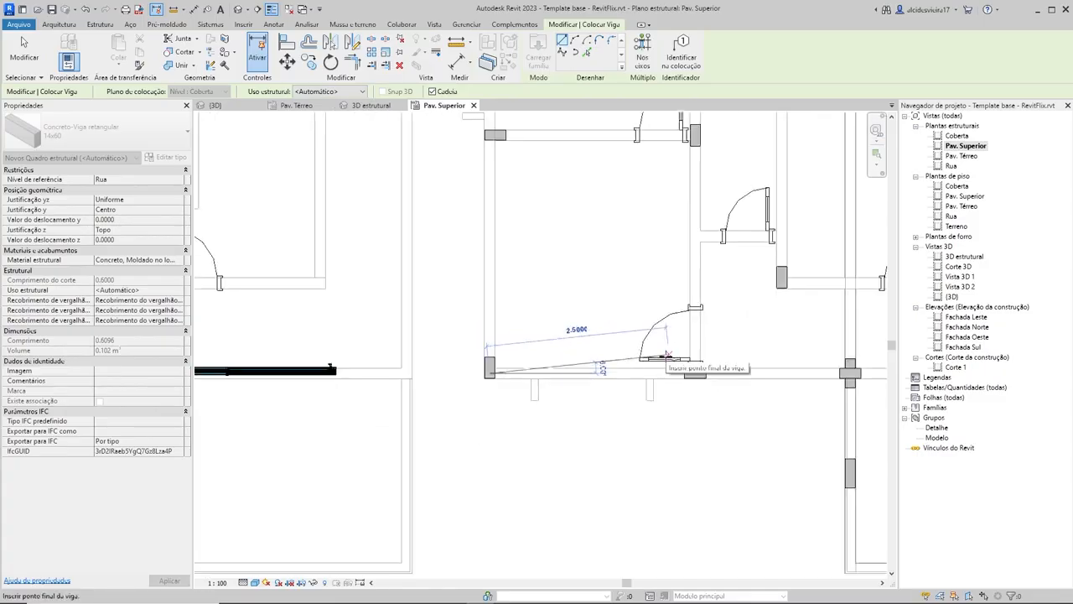
{"action": "middle_click_drag", "start_coordinate": [695, 357], "coordinate": [411, 320]}
{"action": "middle_click_drag", "start_coordinate": [773, 340], "coordinate": [354, 317]}
{"action": "scroll", "coordinate": [581, 305], "scroll_direction": "up", "scroll_amount": 4}
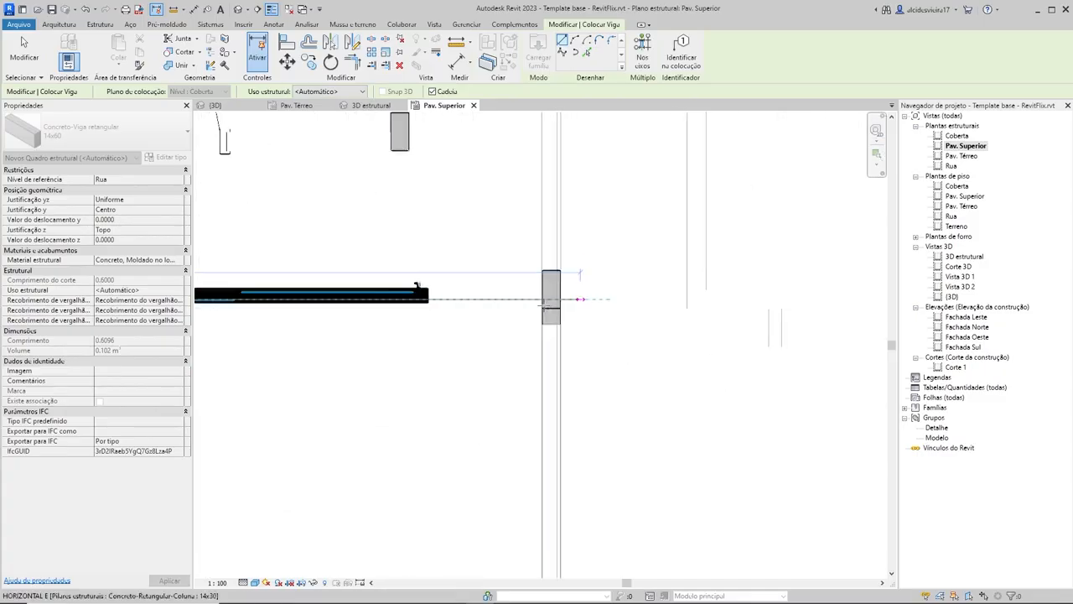
{"action": "left_click", "coordinate": [547, 295]}
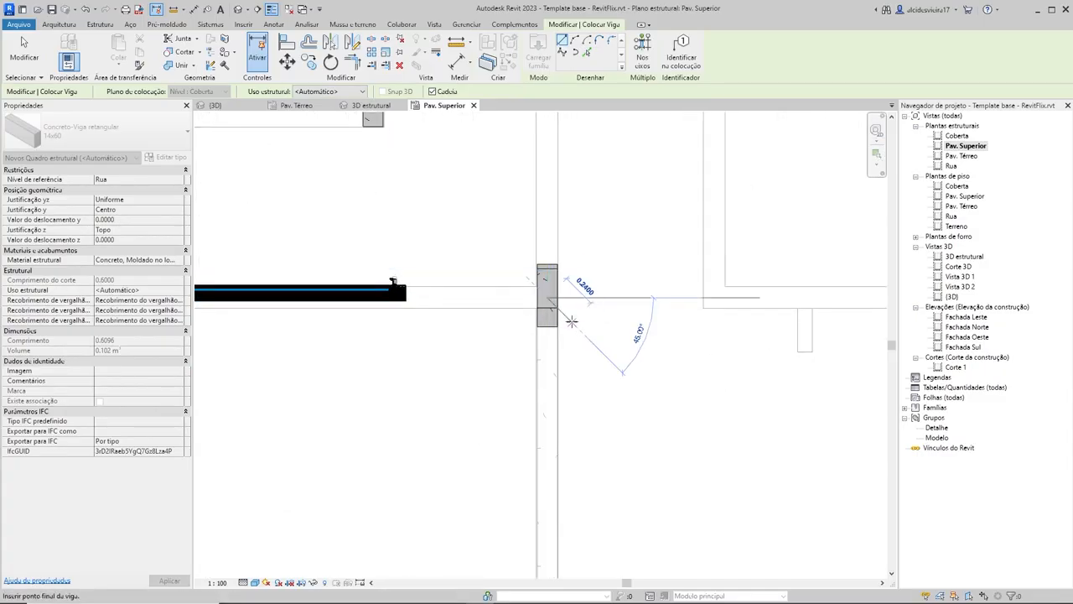
{"action": "key", "text": "Escape"}
{"action": "key", "text": "Escape"}
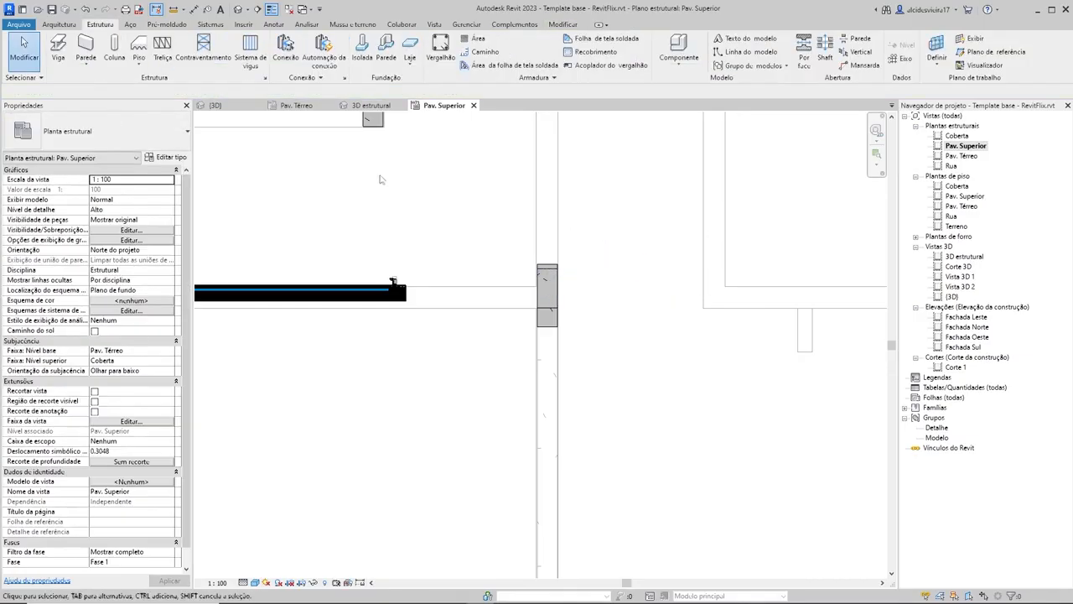
Step: Select all six 14x60 concrete beams in the 3D estrutural view
{"action": "left_click", "coordinate": [354, 107]}
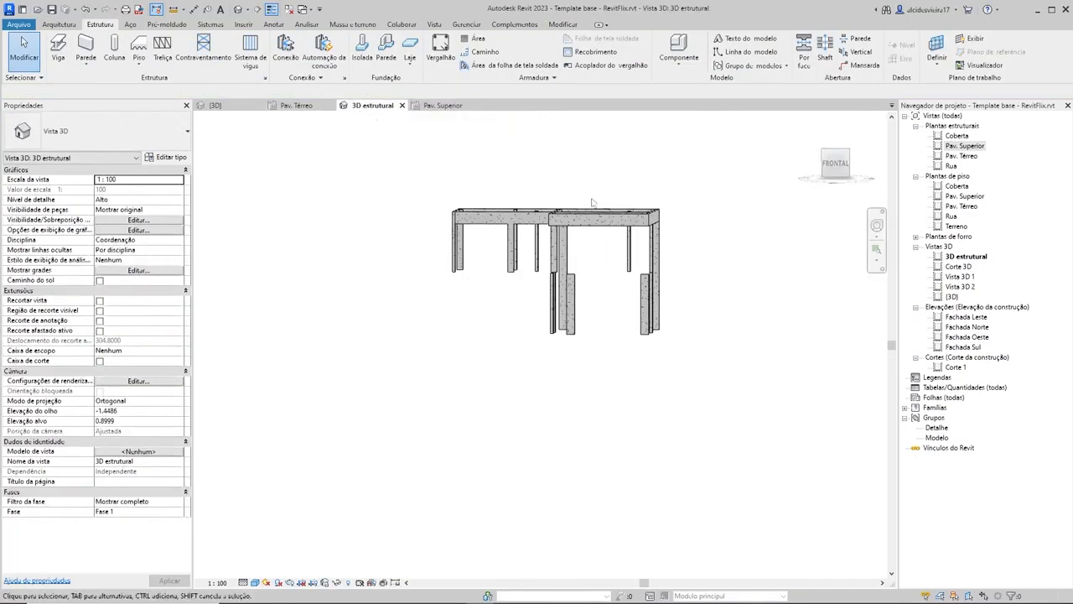
{"action": "mouse_move", "coordinate": [554, 277]}
{"action": "middle_mouse_down", "text": "shift"}
{"action": "mouse_move", "coordinate": [595, 313]}
{"action": "mouse_move", "coordinate": [555, 258]}
{"action": "middle_mouse_up", "text": "shift"}
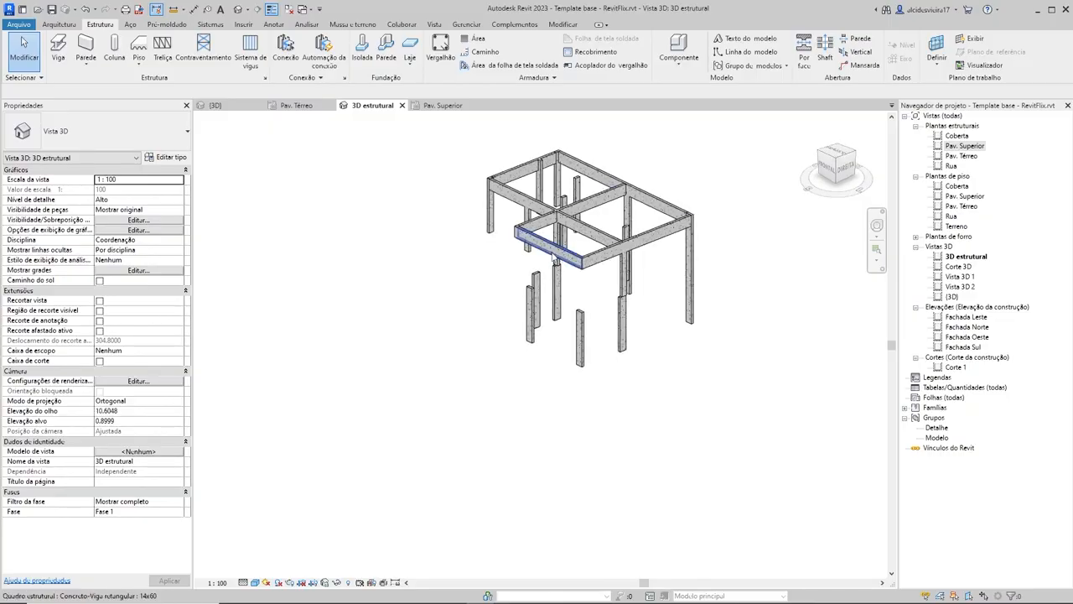
{"action": "left_click", "coordinate": [555, 259]}
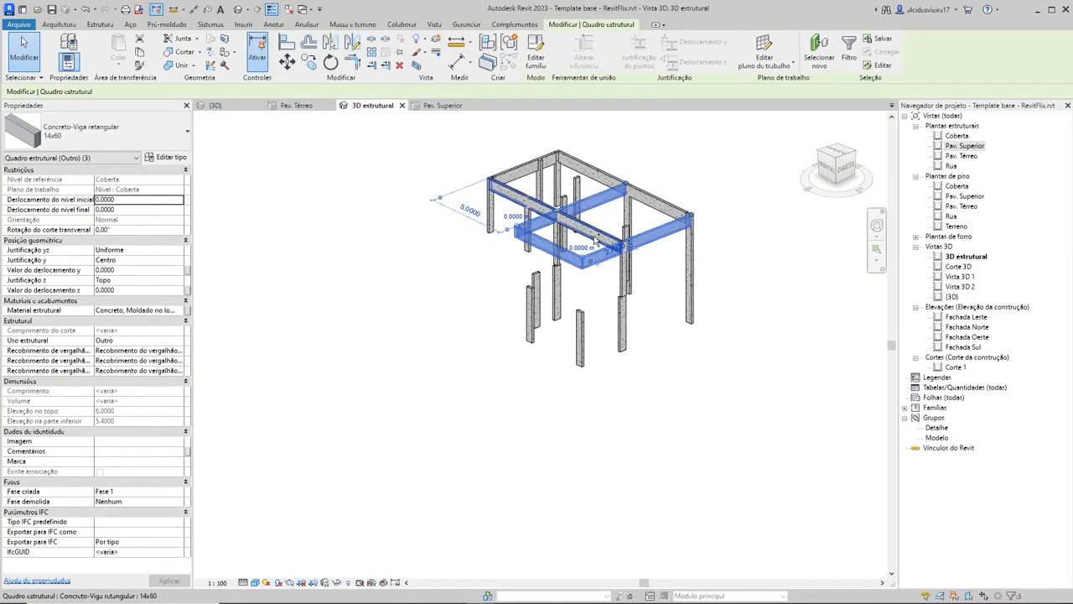
{"action": "left_click", "coordinate": [519, 173], "text": "ctrl"}
{"action": "left_click", "coordinate": [585, 164], "text": "ctrl"}
{"action": "middle_click_drag", "start_coordinate": [740, 287], "coordinate": [669, 345], "text": "shift"}
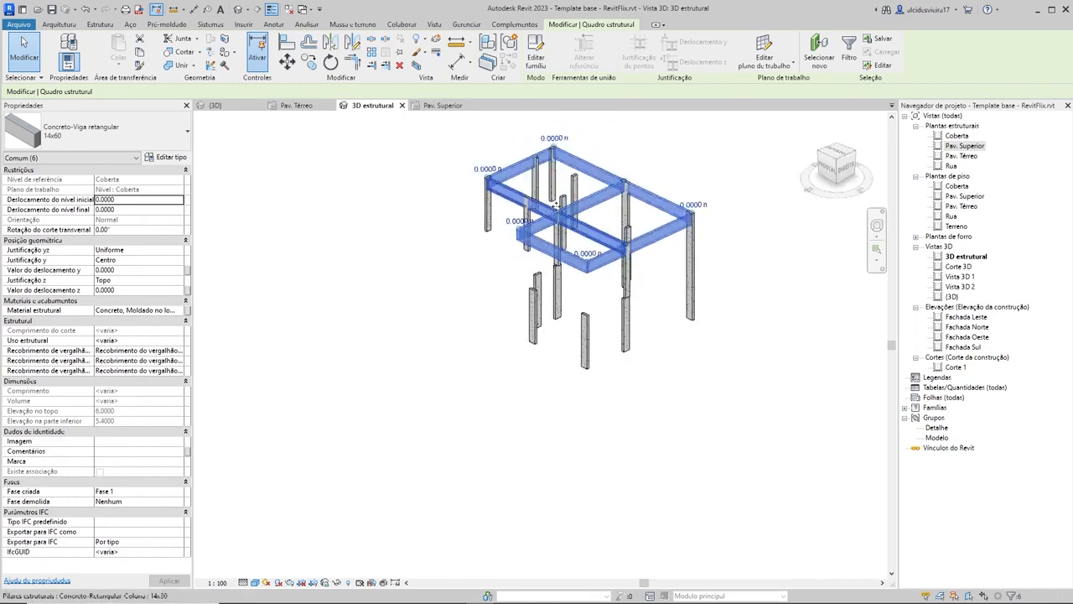
Step: Clear the current selection and reselect all six 14x60 beams of the Coberta level
{"action": "middle_click_drag", "start_coordinate": [584, 205], "coordinate": [587, 285]}
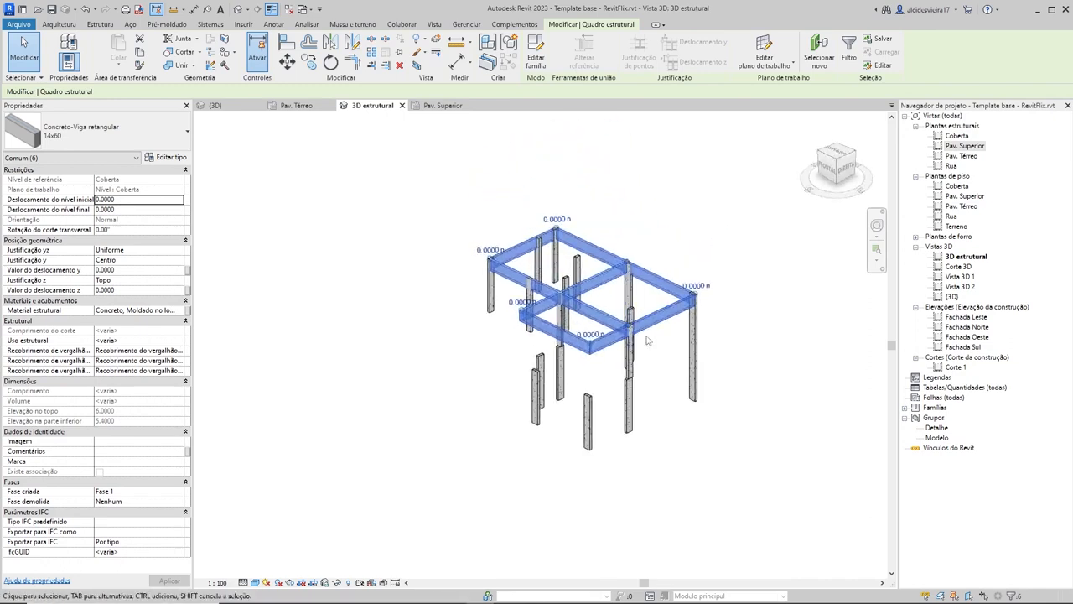
{"action": "middle_click_drag", "start_coordinate": [648, 329], "coordinate": [845, 399], "text": "shift"}
{"action": "left_click", "coordinate": [658, 223]}
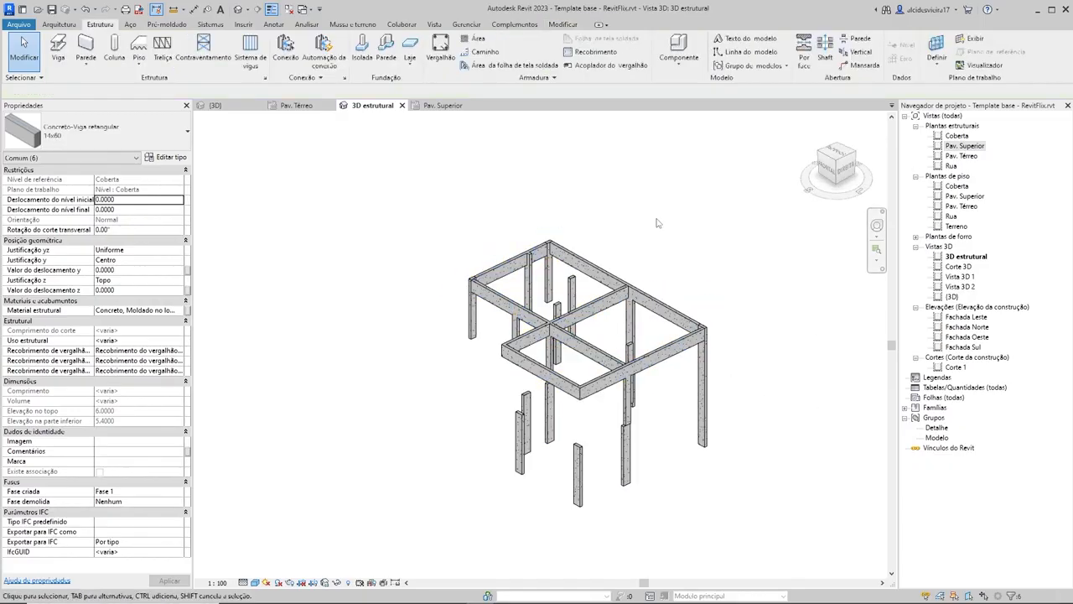
{"action": "left_click", "coordinate": [598, 269]}
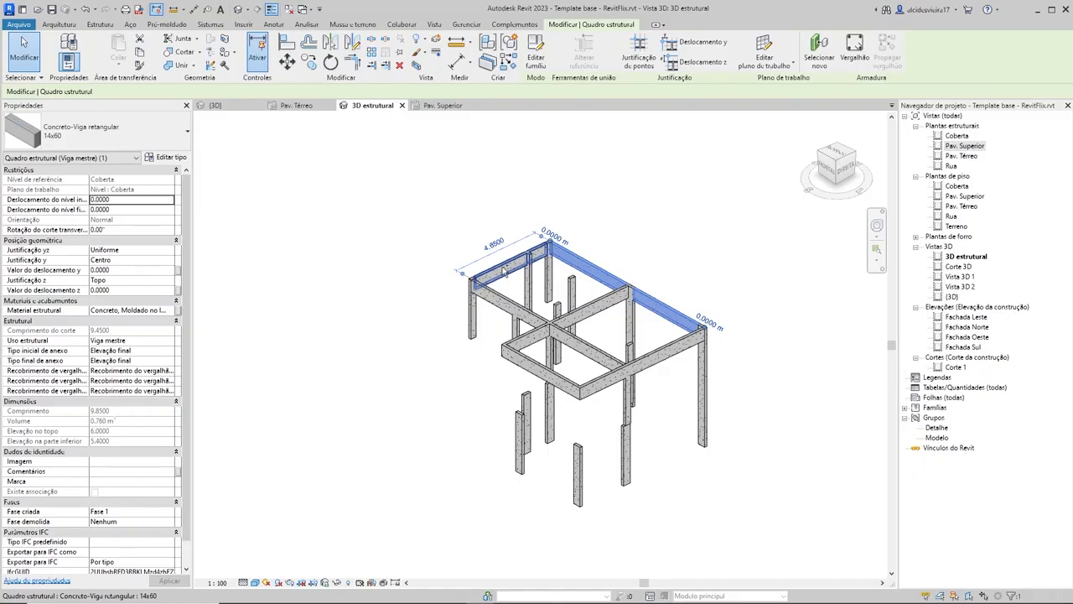
{"action": "left_click", "coordinate": [504, 271], "text": "ctrl"}
{"action": "left_click", "coordinate": [498, 298], "text": "ctrl"}
{"action": "left_click", "coordinate": [585, 308], "text": "ctrl"}
{"action": "left_click", "coordinate": [676, 357], "text": "ctrl"}
{"action": "left_click", "coordinate": [537, 365], "text": "ctrl"}
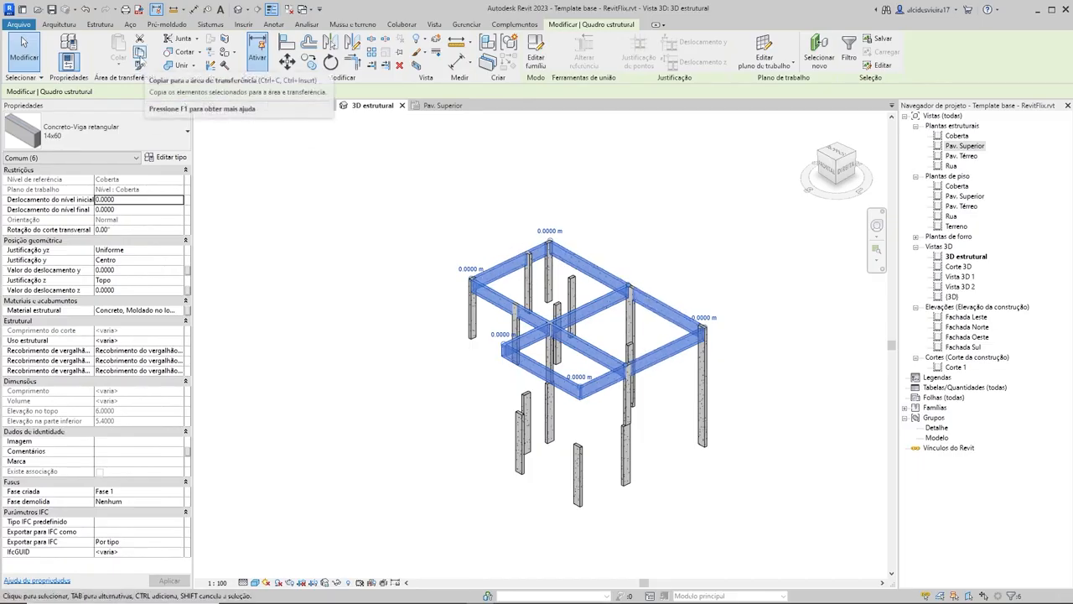
Step: Copy the selected beams to the clipboard and paste them aligned with the Pav. Superior level
{"action": "left_click", "coordinate": [139, 52]}
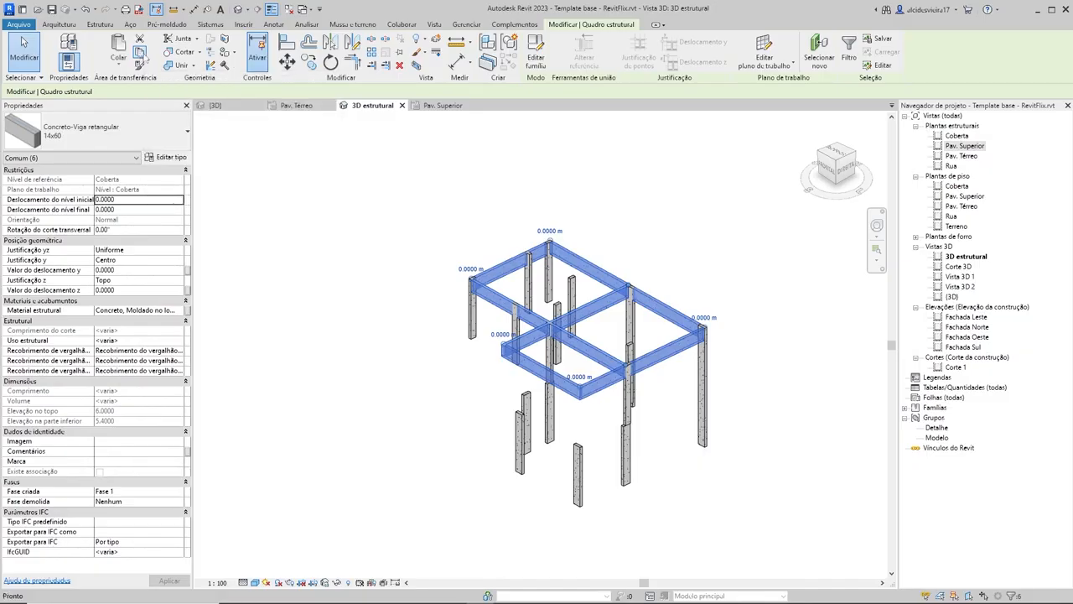
{"action": "left_click", "coordinate": [117, 69]}
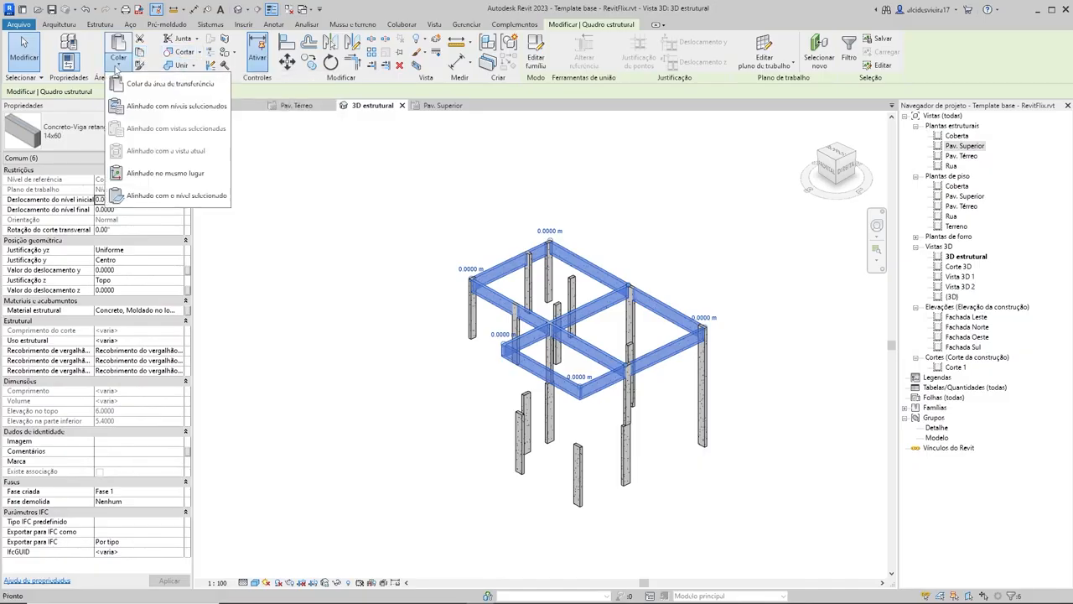
{"action": "left_click", "coordinate": [143, 113]}
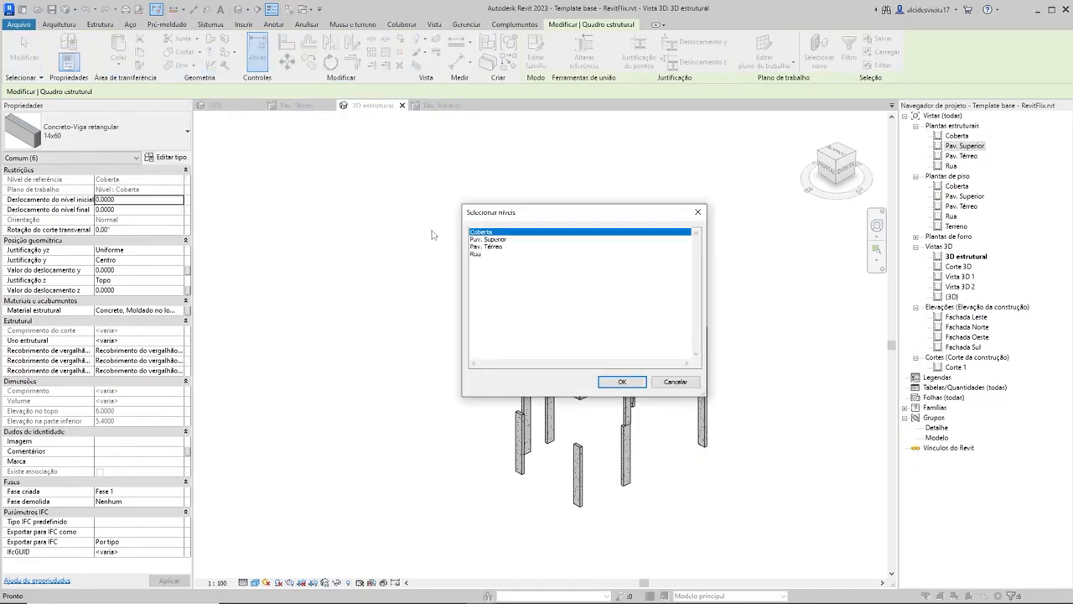
{"action": "left_click", "coordinate": [495, 242]}
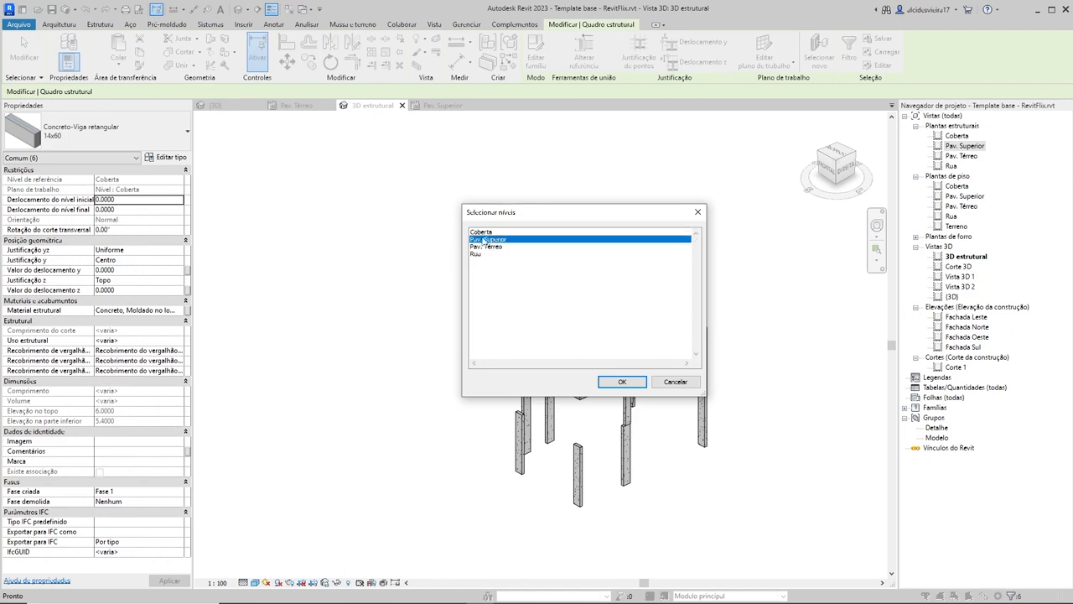
{"action": "left_click", "coordinate": [629, 382]}
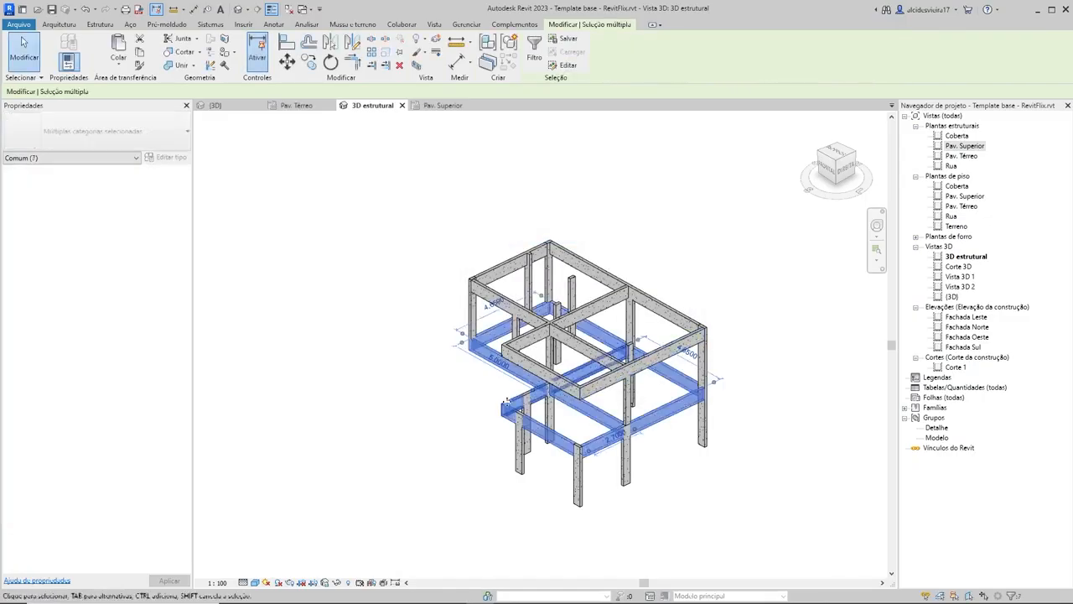
Step: Delete the original 14x60 beams on the Coberta level one by one, keeping the copies on Pav. Superior
{"action": "middle_click_drag", "start_coordinate": [523, 434], "coordinate": [486, 347], "text": "shift"}
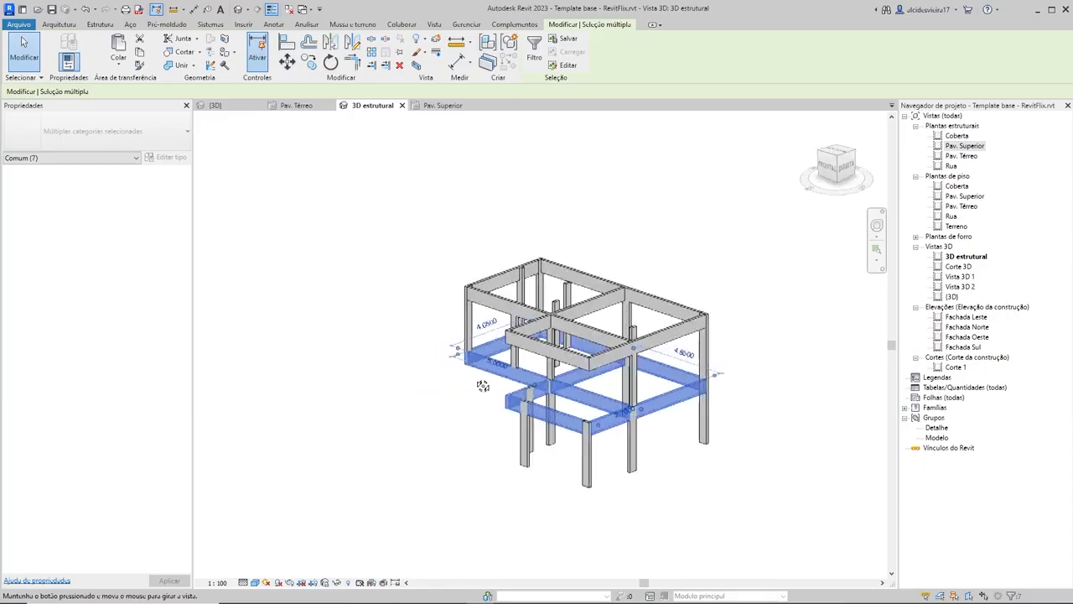
{"action": "left_click", "coordinate": [360, 355]}
{"action": "middle_click_drag", "start_coordinate": [712, 285], "coordinate": [660, 347], "text": "shift"}
{"action": "left_click", "coordinate": [659, 345]}
{"action": "key", "text": "Delete"}
{"action": "left_click", "coordinate": [659, 313]}
{"action": "key", "text": "Delete"}
{"action": "left_click", "coordinate": [592, 303]}
{"action": "key", "text": "Delete"}
{"action": "left_click", "coordinate": [532, 273]}
{"action": "key", "text": "Delete"}
{"action": "left_click", "coordinate": [520, 303]}
{"action": "key", "text": "Delete"}
{"action": "middle_click_drag", "start_coordinate": [706, 385], "coordinate": [779, 393], "text": "shift"}
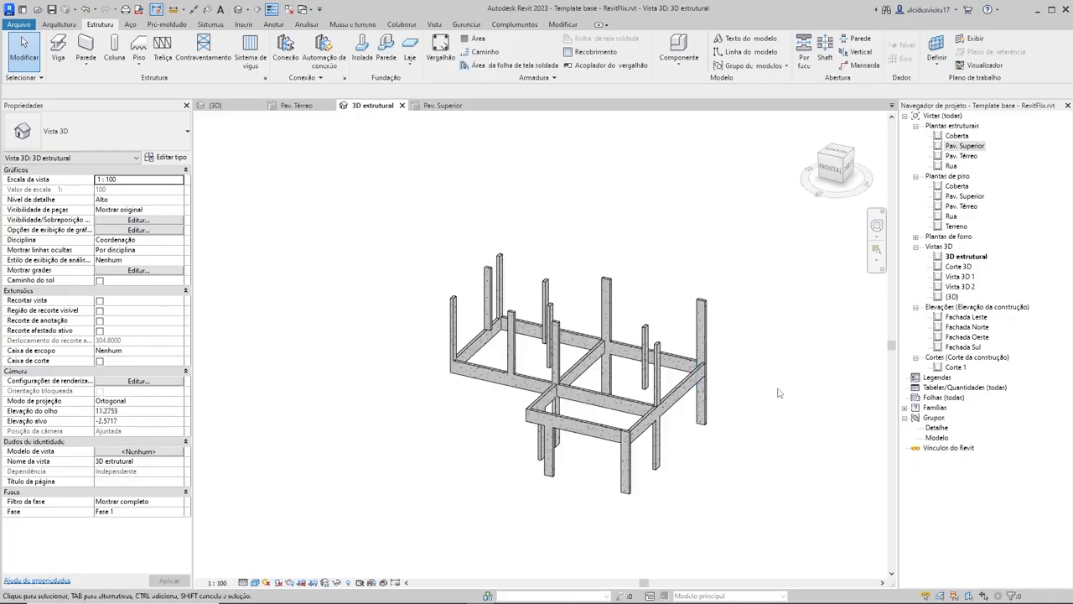
Step: Undo the deletions of the Coberta beams and the paste onto Pav. Superior
{"action": "key", "text": "ctrl+z"}
{"action": "key", "text": "ctrl+z"}
{"action": "key", "text": "ctrl+z"}
{"action": "key", "text": "ctrl+z"}
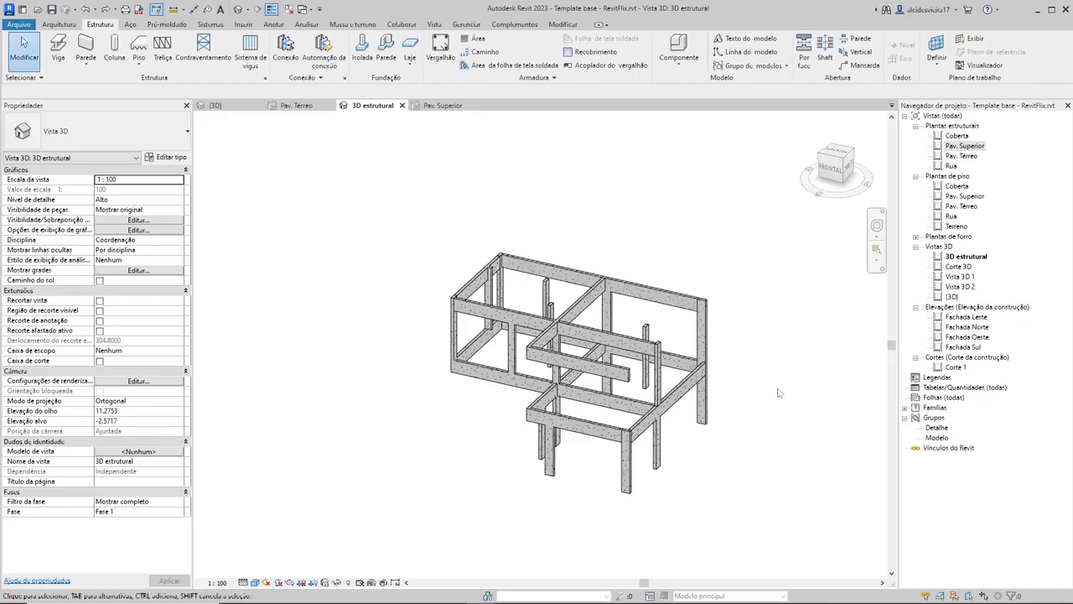
{"action": "key", "text": "ctrl+z"}
{"action": "key", "text": "ctrl+y"}
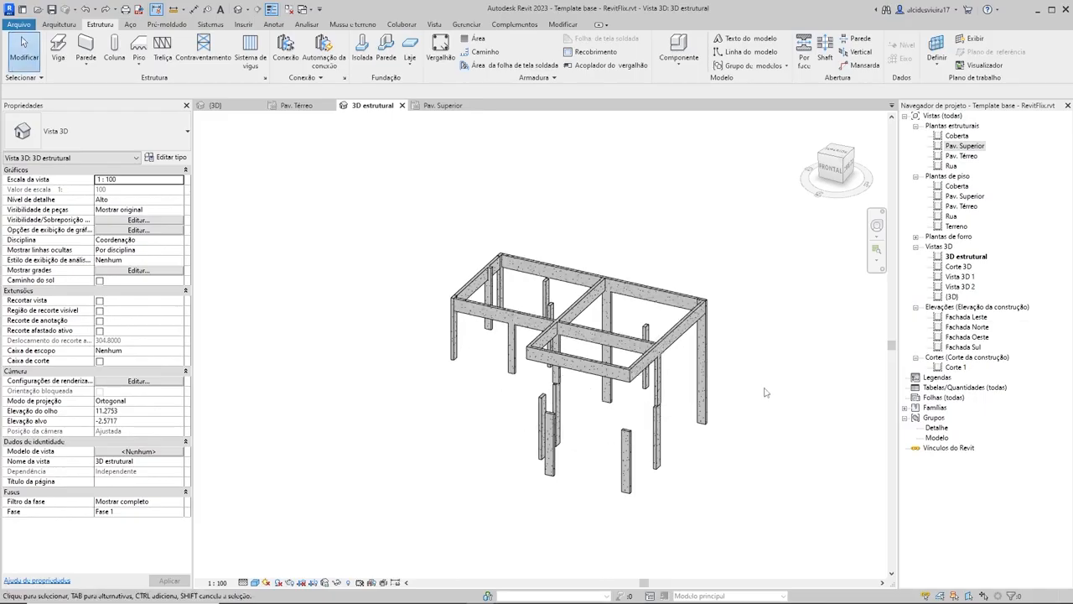
Step: Select the three outer Coberta beams on the long back side and both short ends, leaving the column out of the selection
{"action": "middle_click_drag", "start_coordinate": [785, 376], "coordinate": [645, 340], "text": "shift"}
{"action": "left_click", "coordinate": [671, 339]}
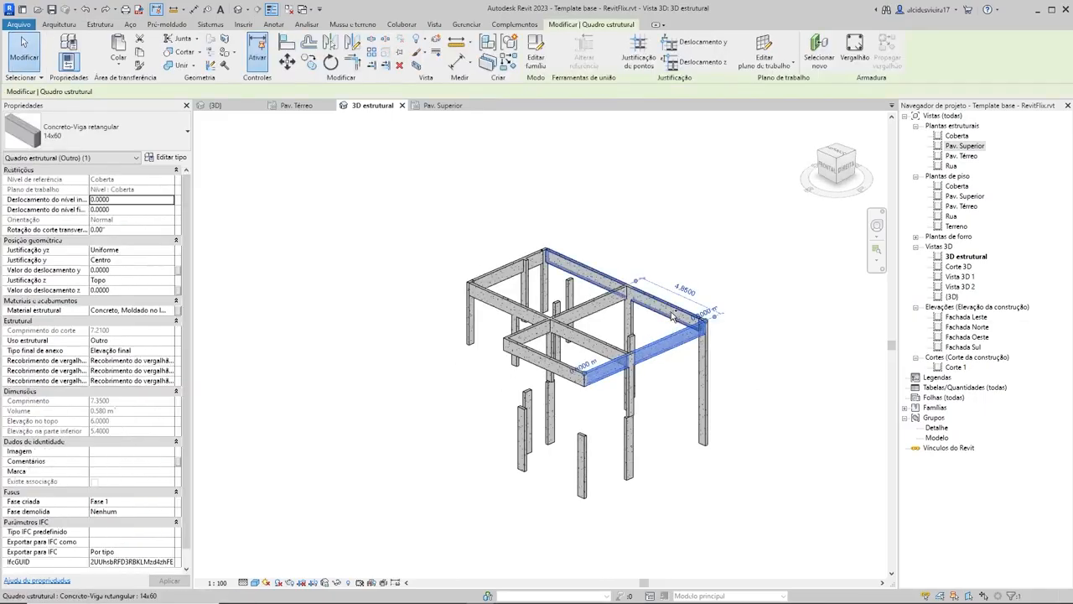
{"action": "left_click", "coordinate": [658, 304], "text": "ctrl"}
{"action": "left_click", "coordinate": [507, 266], "text": "ctrl"}
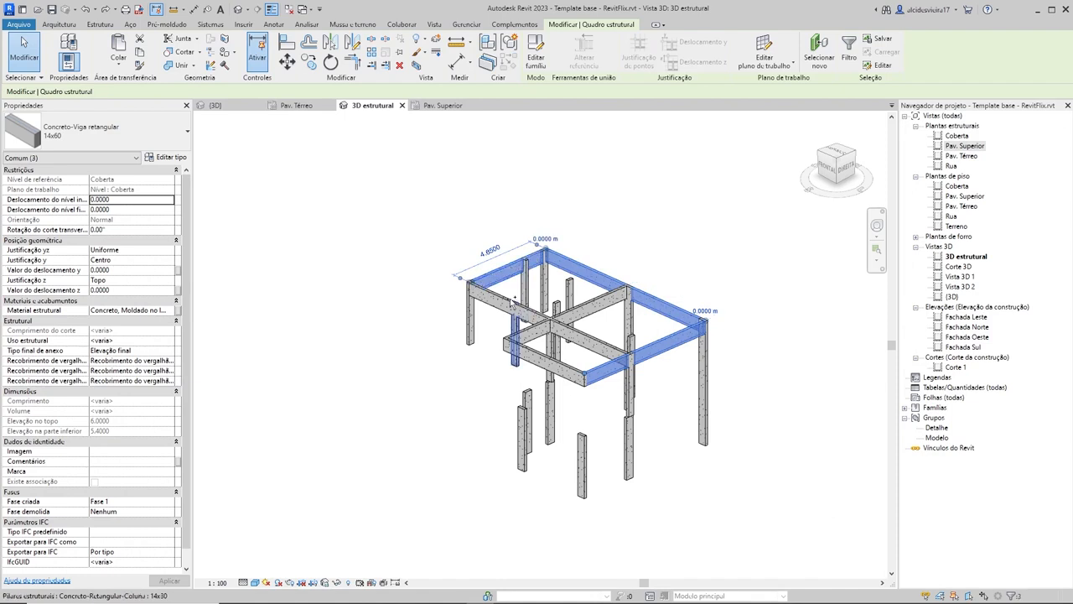
{"action": "left_click", "coordinate": [512, 302], "text": "ctrl"}
{"action": "left_click", "coordinate": [515, 323], "text": "shift"}
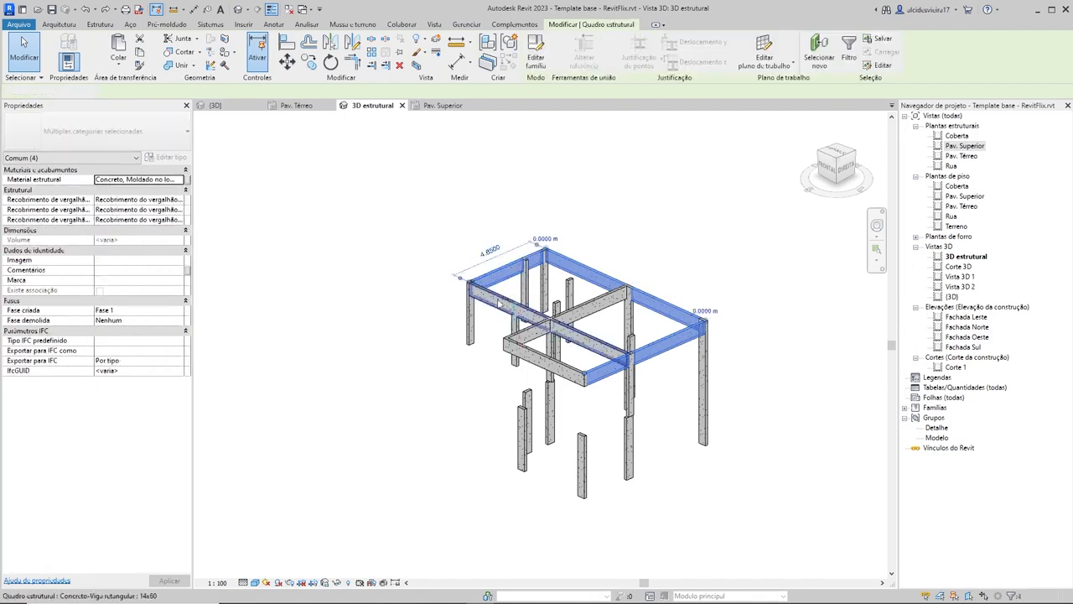
{"action": "scroll", "coordinate": [518, 329], "scroll_direction": "up", "scroll_amount": 3}
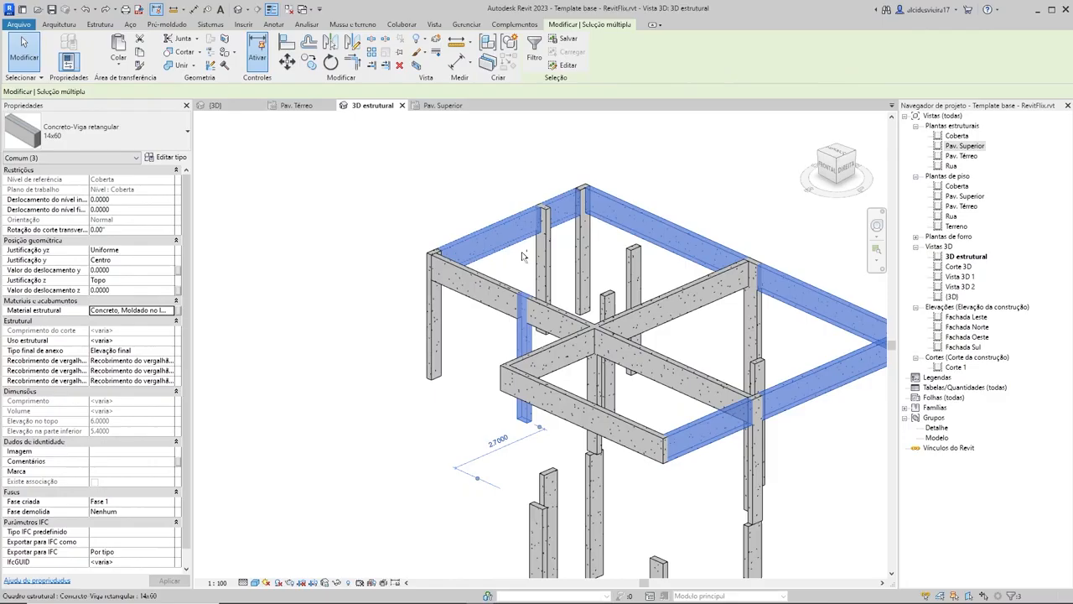
{"action": "left_click", "coordinate": [523, 335], "text": "ctrl"}
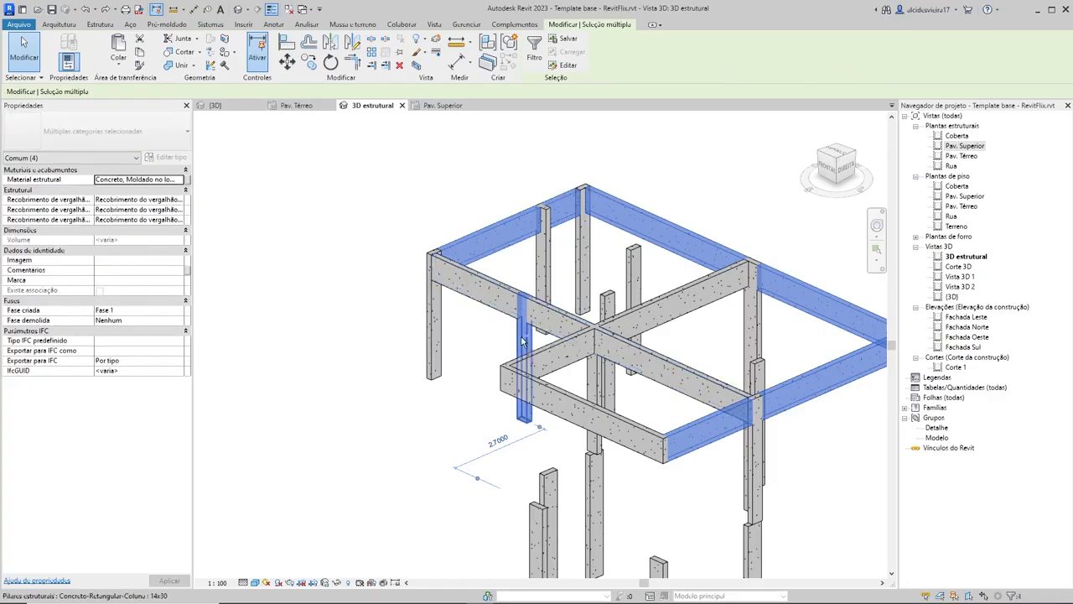
{"action": "left_click", "coordinate": [522, 339], "text": "shift"}
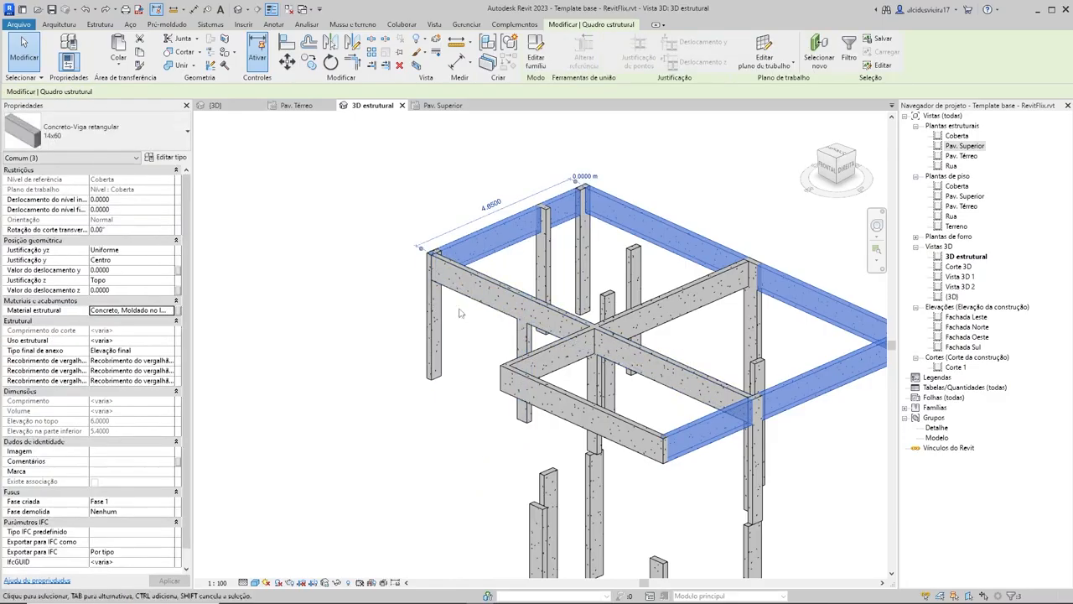
Step: Add the long front beam, the middle cross beam and the balcony's front beam to the selection
{"action": "left_click", "coordinate": [478, 289], "text": "ctrl"}
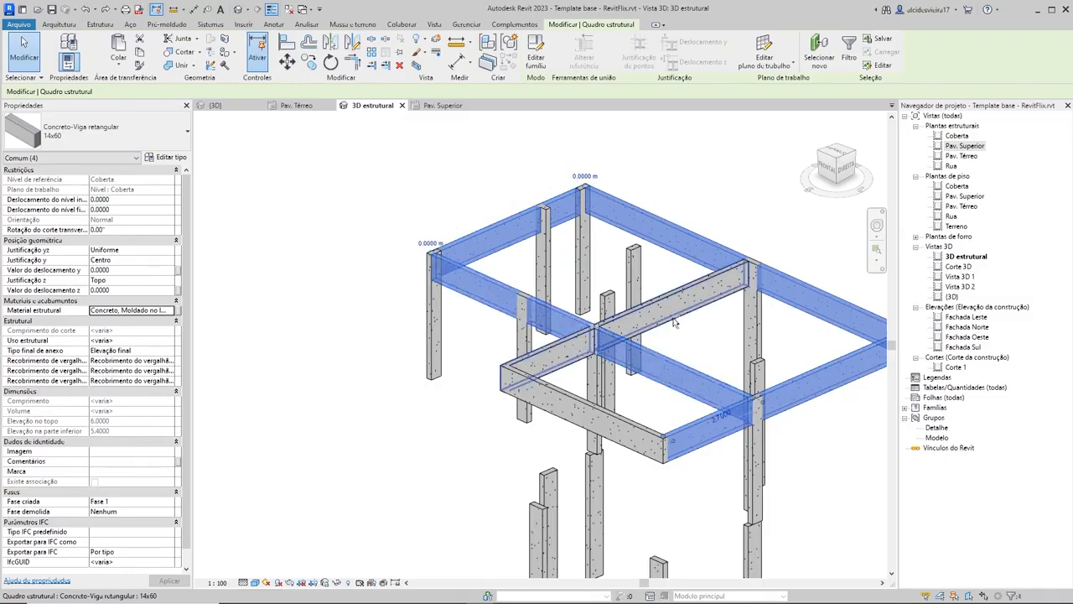
{"action": "left_click", "coordinate": [673, 317], "text": "ctrl"}
{"action": "left_click", "coordinate": [567, 401], "text": "ctrl"}
{"action": "scroll", "coordinate": [650, 337], "scroll_direction": "down", "scroll_amount": 2}
{"action": "middle_click_drag", "start_coordinate": [738, 343], "coordinate": [713, 369], "text": "shift"}
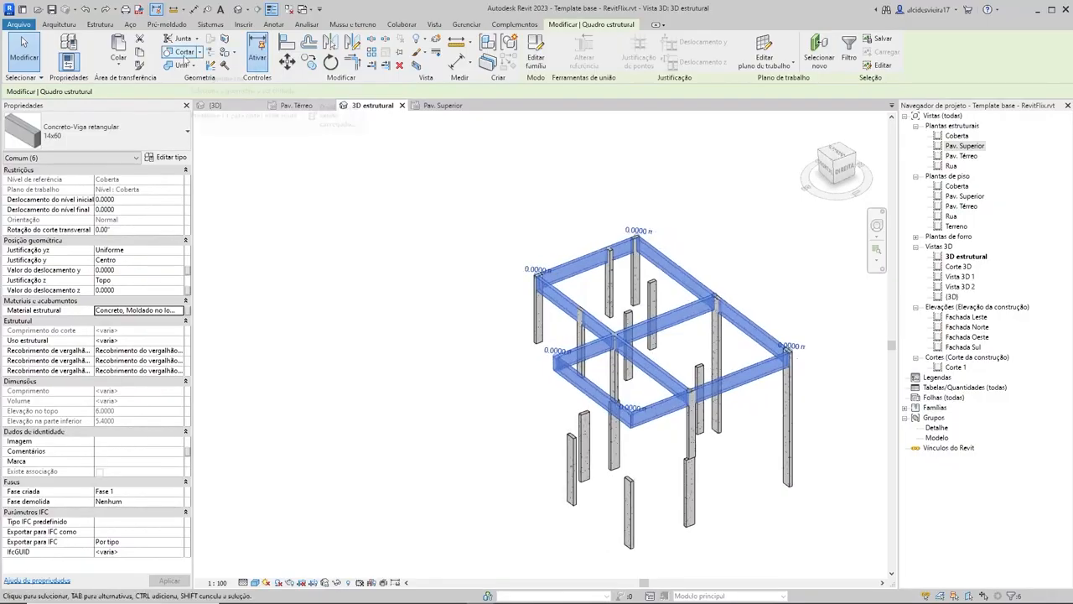
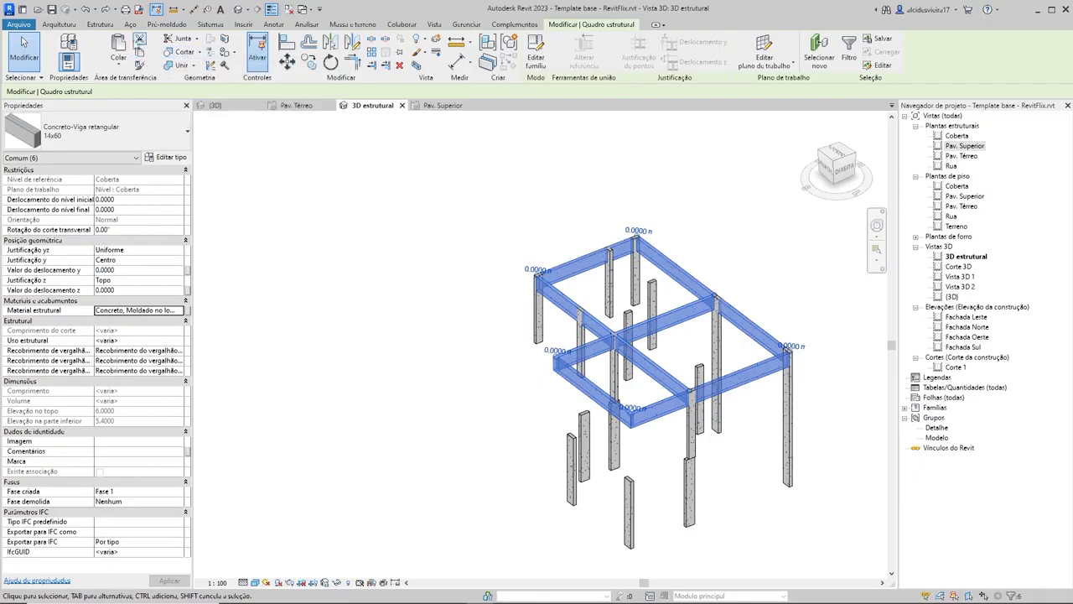
Step: Cut the selected 14x60 beams from the Coberta level and paste them aligned to the Pav. Superior level
{"action": "key", "text": "Delete"}
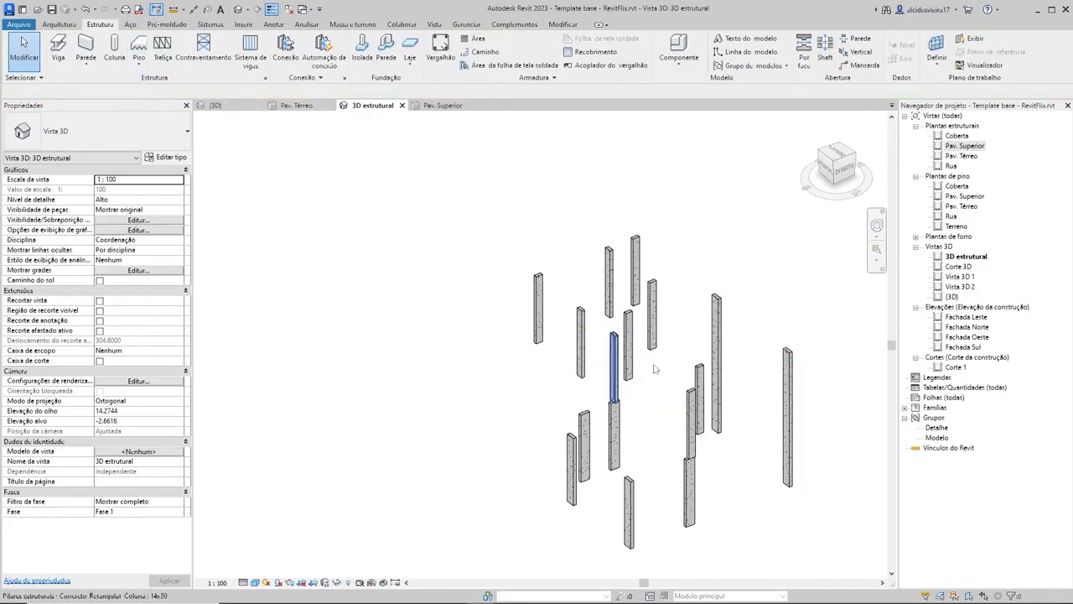
{"action": "left_click", "coordinate": [563, 24]}
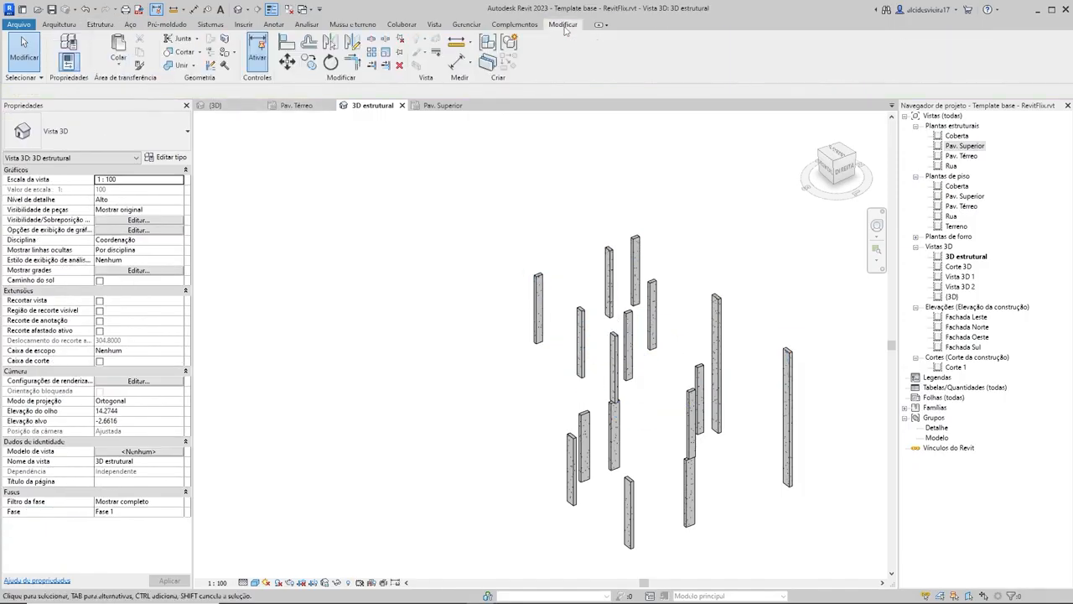
{"action": "left_click", "coordinate": [118, 59]}
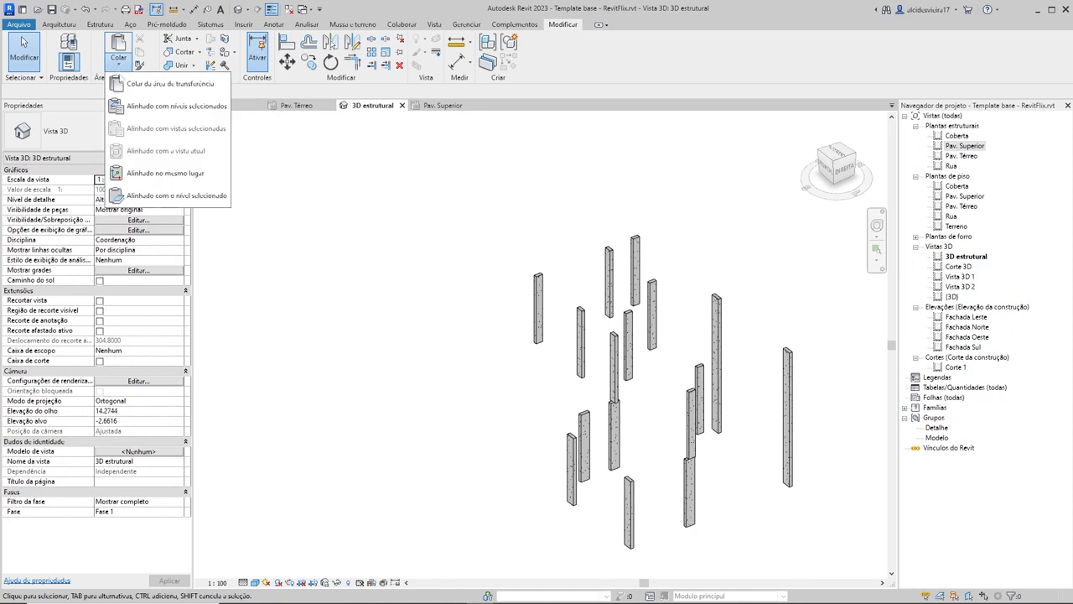
{"action": "left_click", "coordinate": [148, 112]}
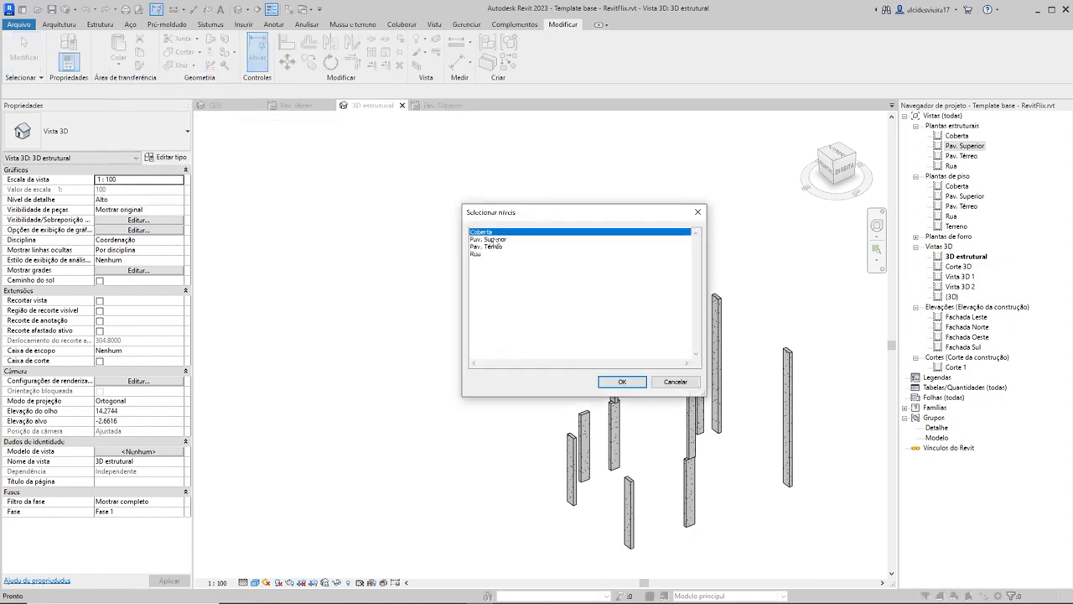
{"action": "left_click", "coordinate": [491, 239]}
{"action": "left_click", "coordinate": [625, 383]}
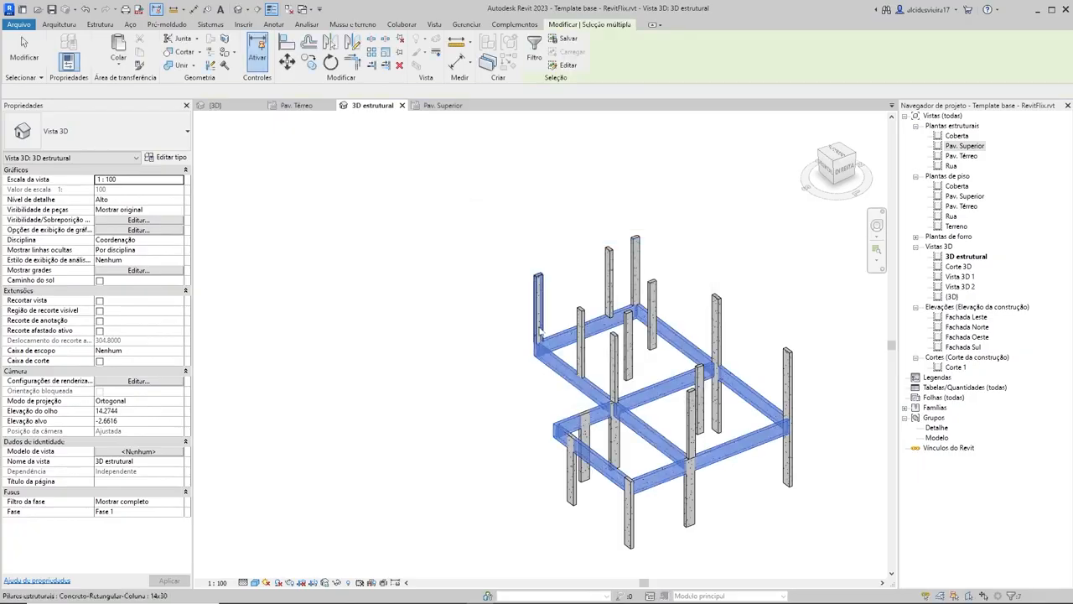
{"action": "middle_click_drag", "start_coordinate": [433, 400], "coordinate": [235, 313], "text": "shift"}
{"action": "middle_click_drag", "start_coordinate": [510, 309], "coordinate": [690, 493], "text": "shift"}
{"action": "scroll", "coordinate": [691, 487], "scroll_direction": "up", "scroll_amount": 3}
{"action": "left_click", "coordinate": [552, 451]}
{"action": "middle_click_drag", "start_coordinate": [551, 451], "coordinate": [644, 152], "text": "shift"}
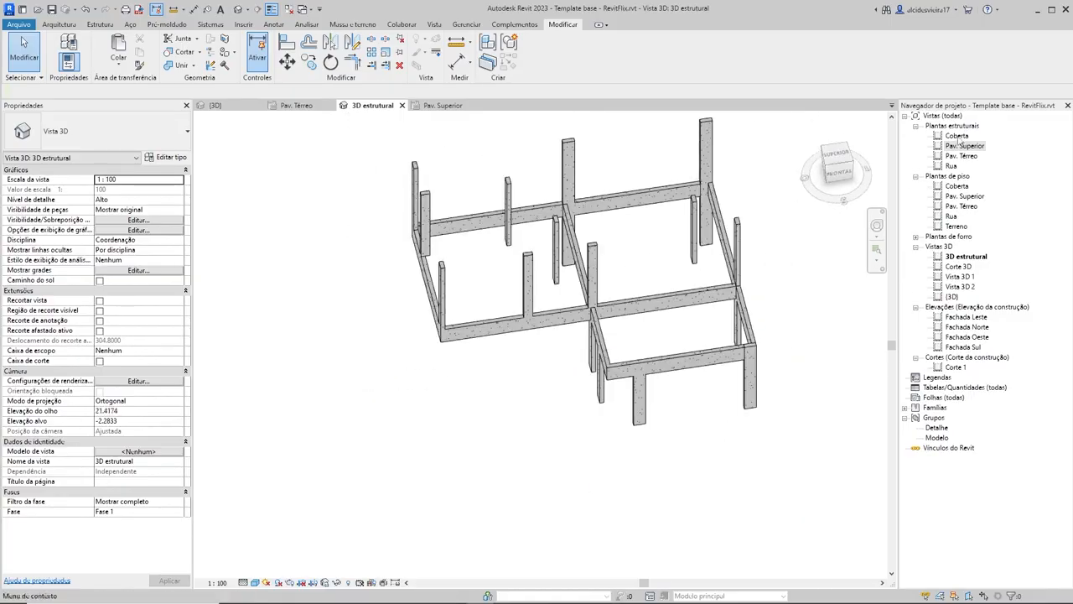
Step: Open the Coberta structural plan and hide the veranda pergola's category in this view
{"action": "double_click", "coordinate": [956, 135]}
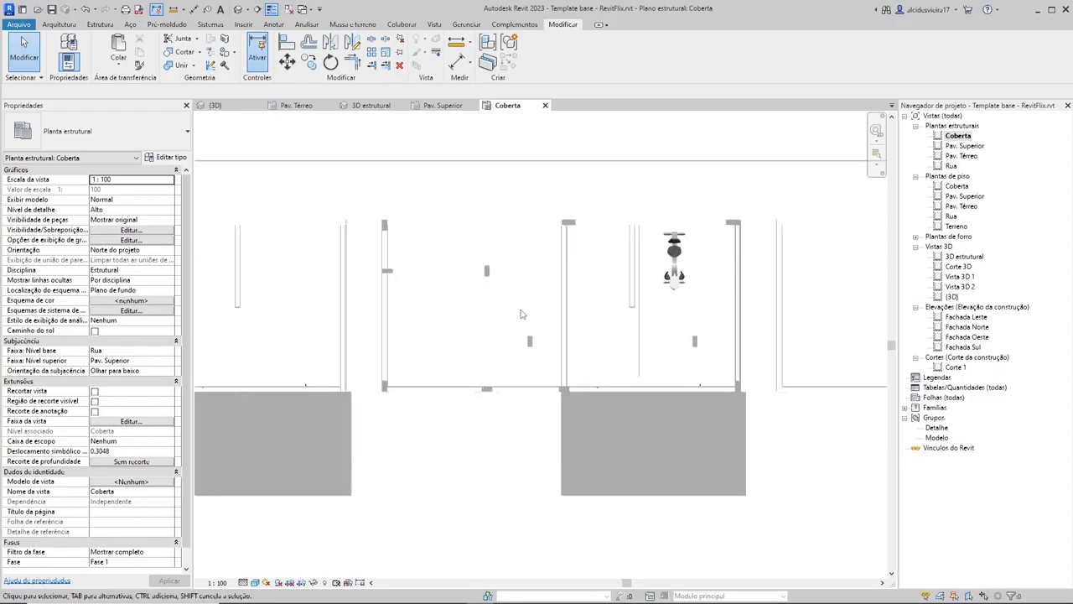
{"action": "scroll", "coordinate": [521, 314], "scroll_direction": "up", "scroll_amount": 1}
{"action": "left_click", "coordinate": [655, 438]}
{"action": "right_click", "coordinate": [637, 436]}
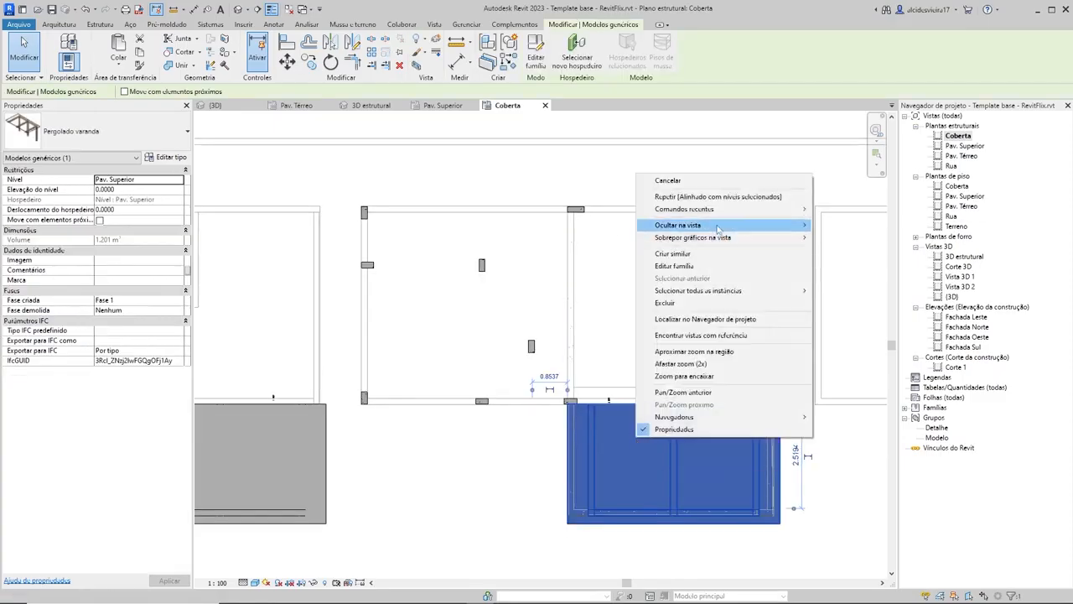
{"action": "mouse_move", "coordinate": [718, 225]}
{"action": "left_click", "coordinate": [863, 238]}
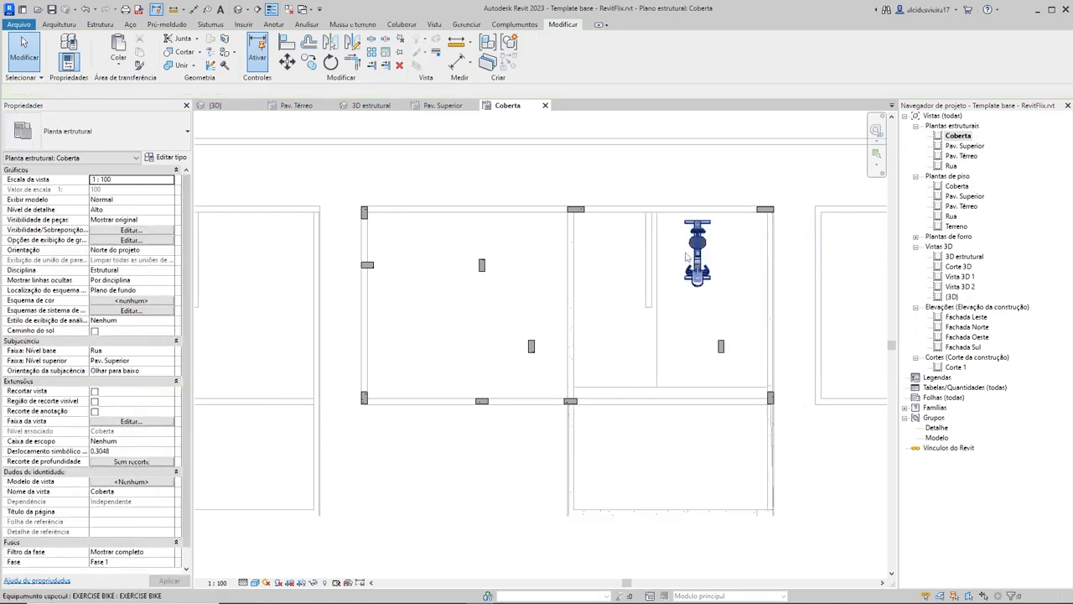
Step: Hide the exercise bike's category and the room separation line's category in the Coberta structural plan
{"action": "left_click", "coordinate": [688, 256]}
{"action": "right_click", "coordinate": [689, 252]}
{"action": "mouse_move", "coordinate": [749, 303]}
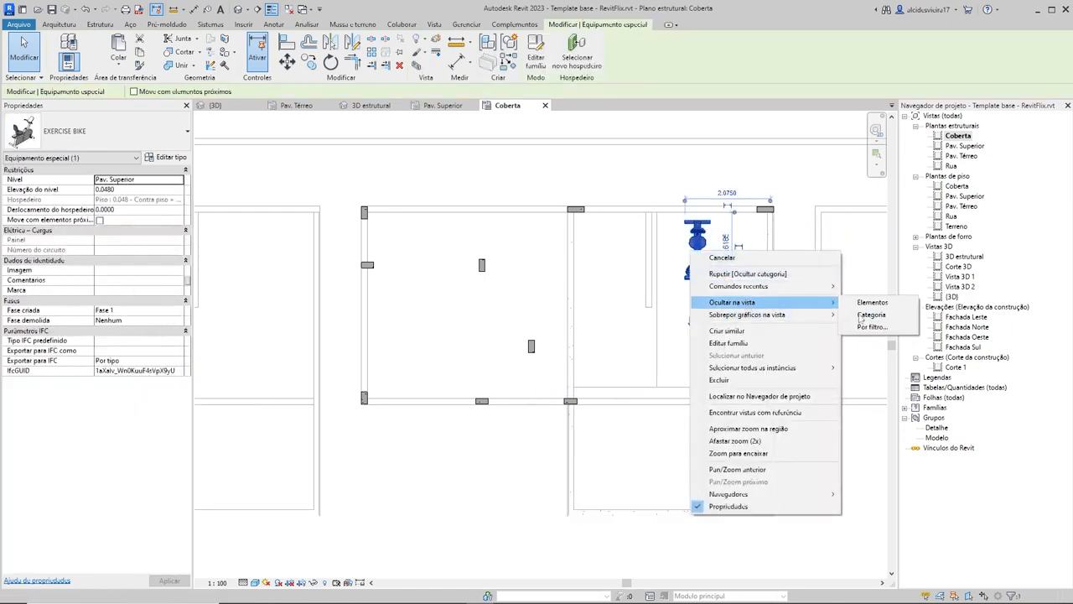
{"action": "left_click", "coordinate": [870, 314]}
{"action": "left_click", "coordinate": [657, 358]}
{"action": "right_click", "coordinate": [659, 359]}
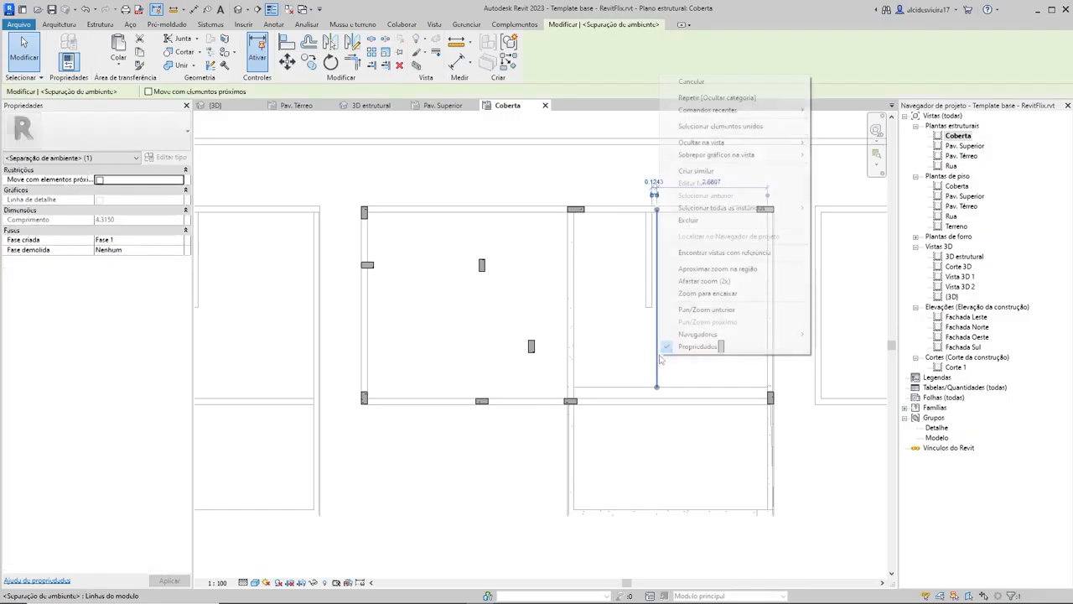
{"action": "mouse_move", "coordinate": [755, 143]}
{"action": "left_click", "coordinate": [811, 156]}
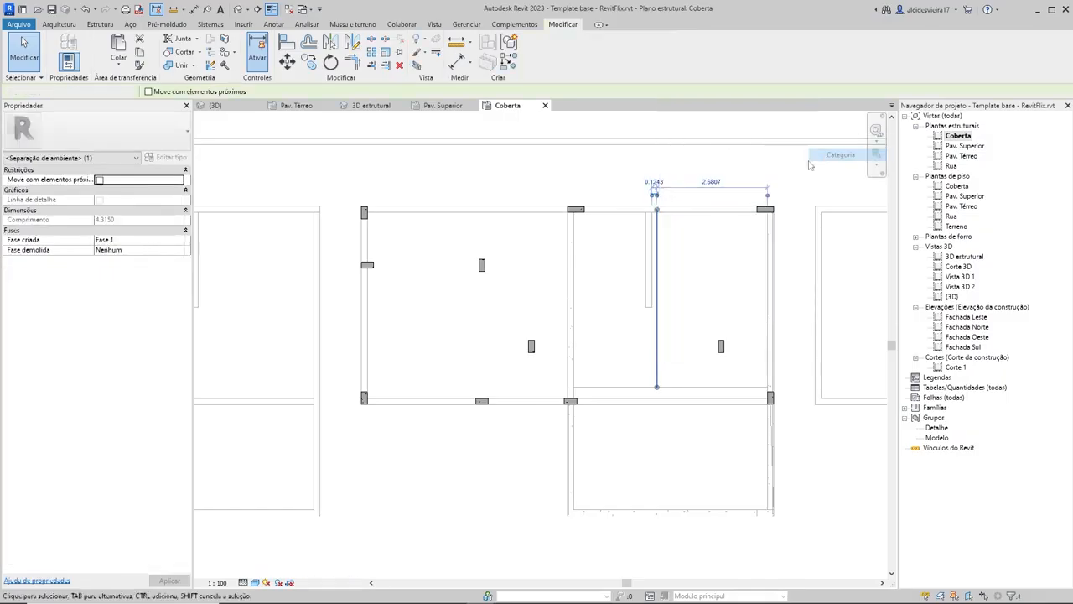
Step: Choose the Concreto-Viga retangular 0.14 x 0.35 type for new beams, then leave the beam command
{"action": "scroll", "coordinate": [673, 302], "scroll_direction": "down", "scroll_amount": 3}
{"action": "scroll", "coordinate": [713, 357], "scroll_direction": "up", "scroll_amount": 4}
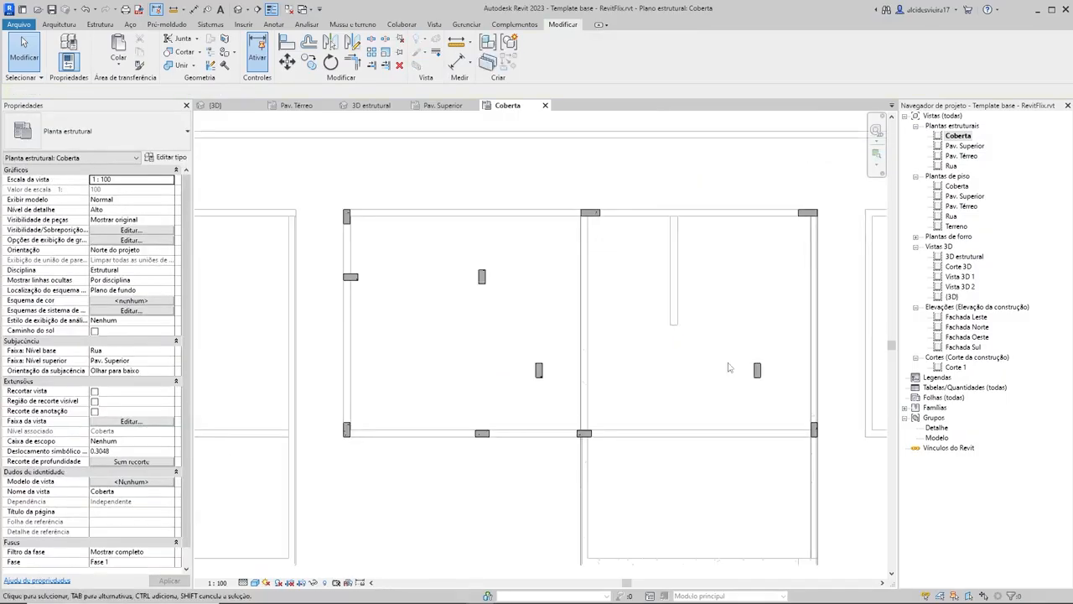
{"action": "left_click", "coordinate": [99, 24]}
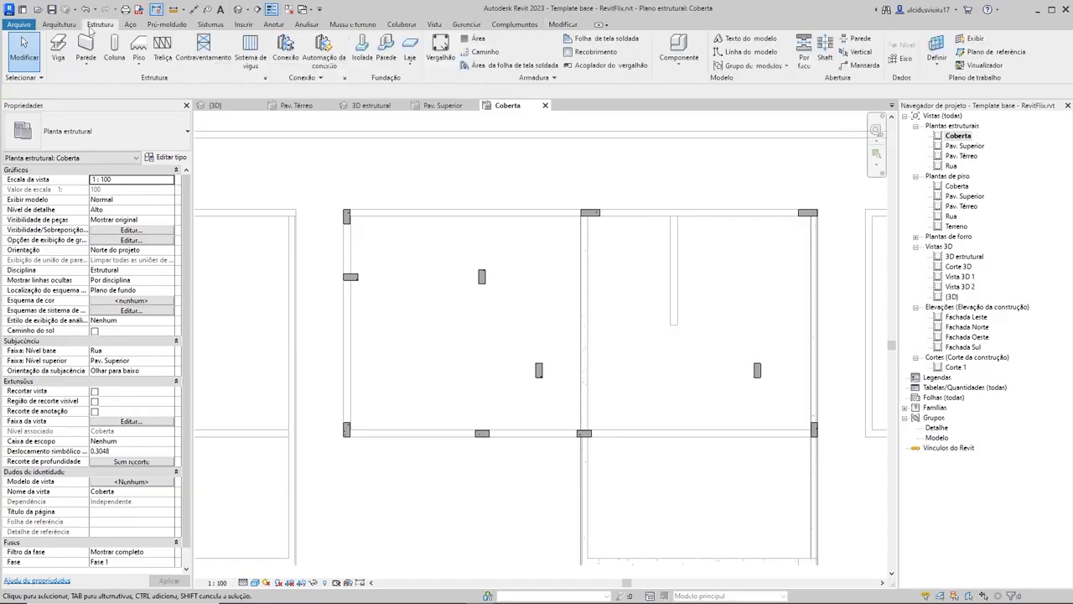
{"action": "left_click", "coordinate": [60, 51]}
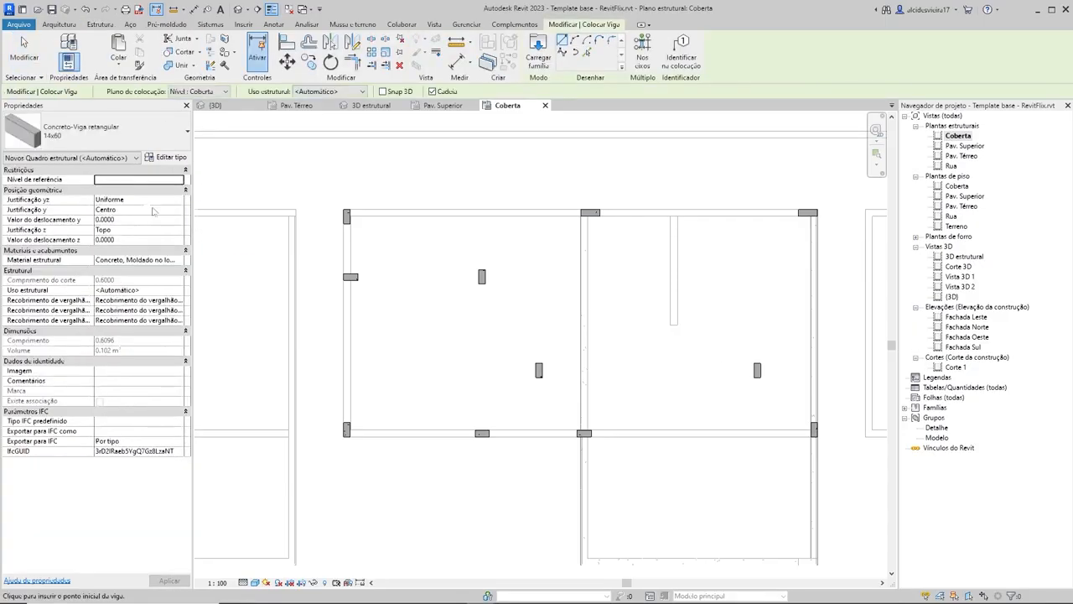
{"action": "left_click", "coordinate": [130, 139]}
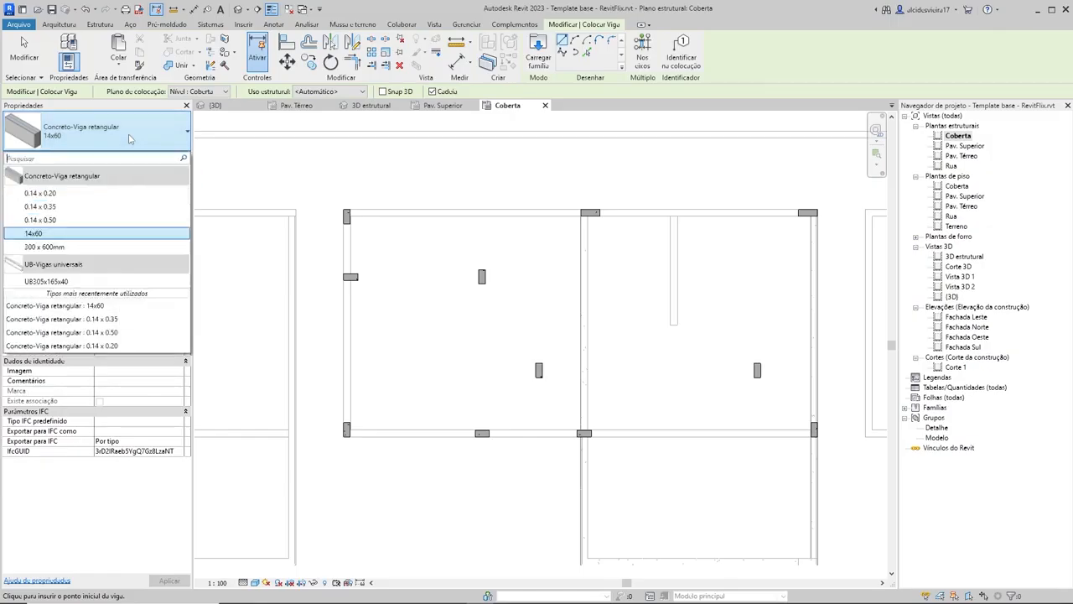
{"action": "left_click", "coordinate": [40, 206]}
{"action": "scroll", "coordinate": [474, 364], "scroll_direction": "down", "scroll_amount": 2}
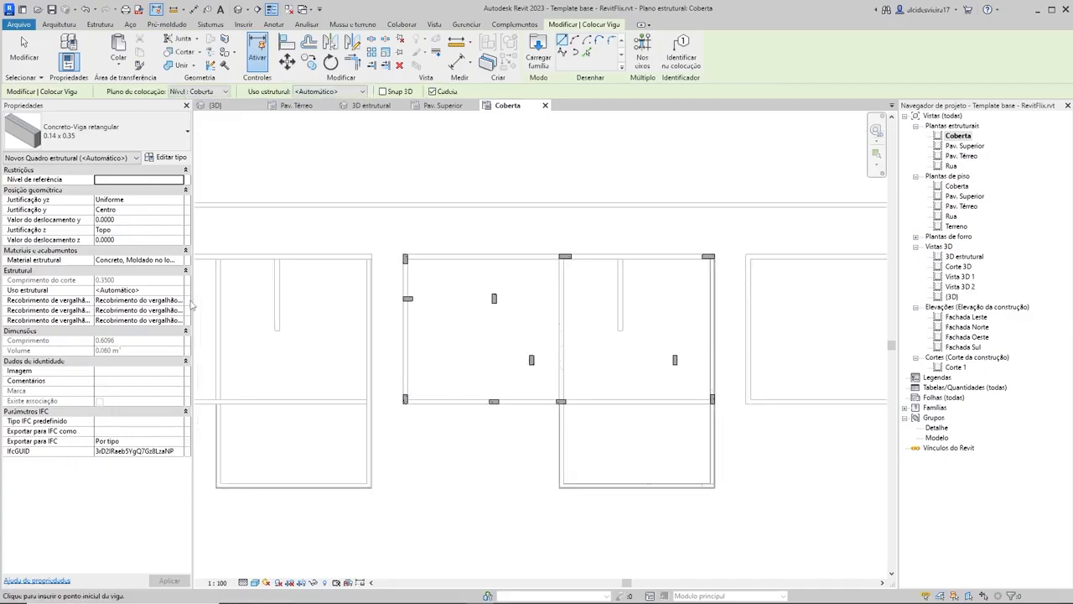
{"action": "key", "text": "Escape"}
{"action": "key", "text": "Escape"}
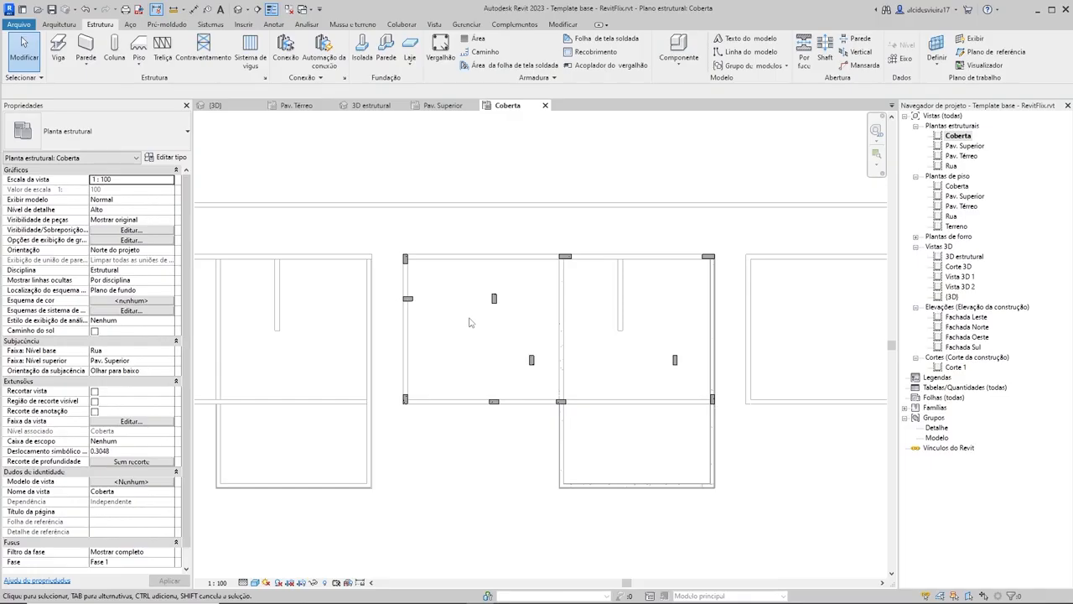
Step: Set the top level of the plan's underlay range to Coberta
{"action": "left_click", "coordinate": [164, 362]}
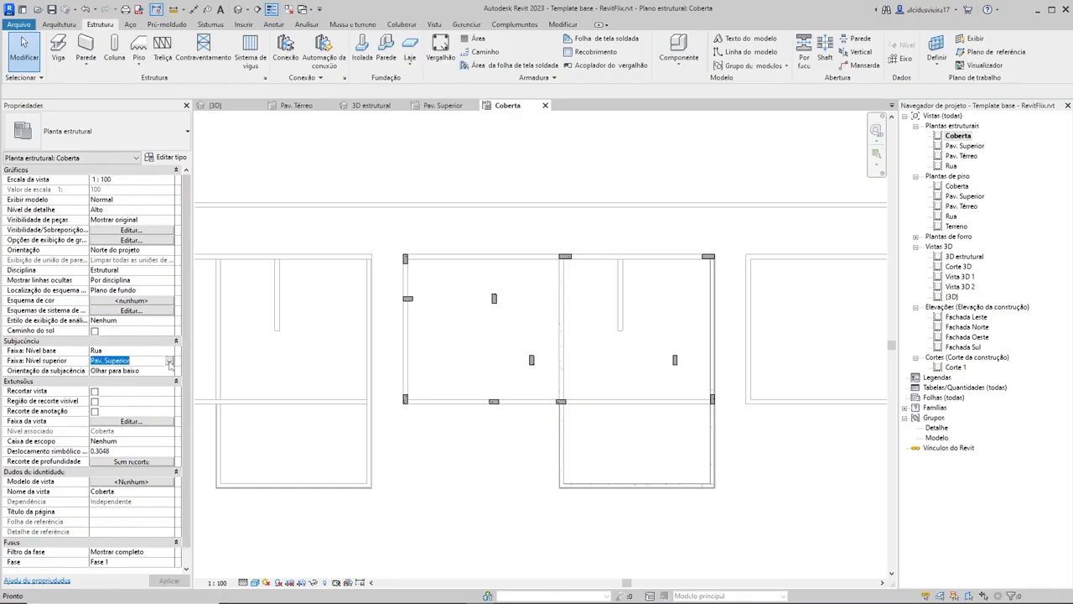
{"action": "left_click", "coordinate": [169, 361]}
{"action": "left_click", "coordinate": [103, 395]}
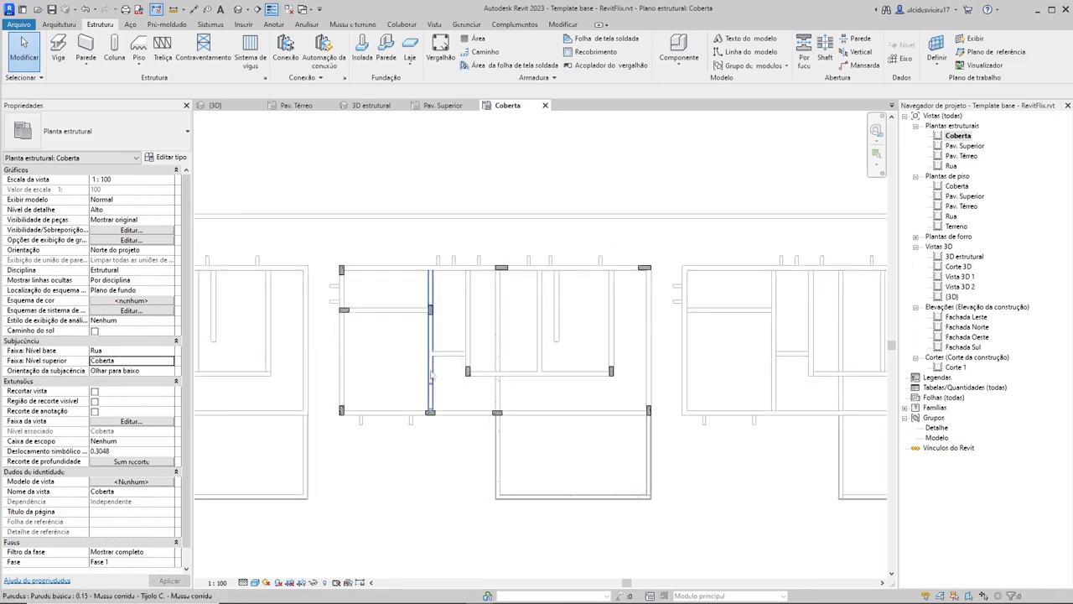
{"action": "scroll", "coordinate": [618, 381], "scroll_direction": "down", "scroll_amount": 1}
{"action": "middle_click_drag", "start_coordinate": [619, 381], "coordinate": [604, 364]}
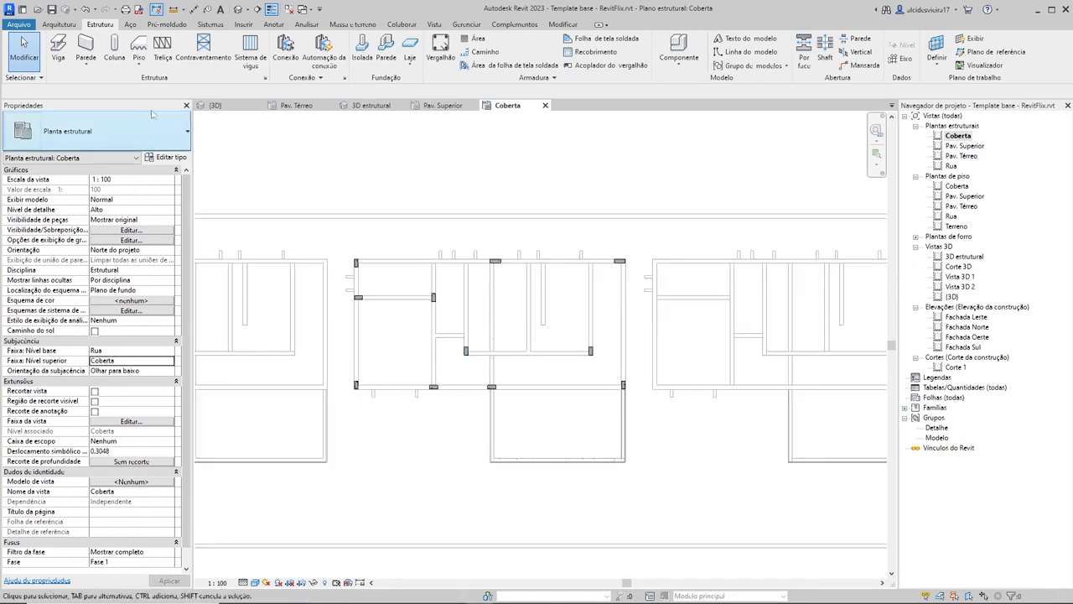
Step: Draw a 0.14 x 0.35 beam on the Coberta level along the whole long back wall, from corner column to corner column
{"action": "left_click", "coordinate": [59, 50]}
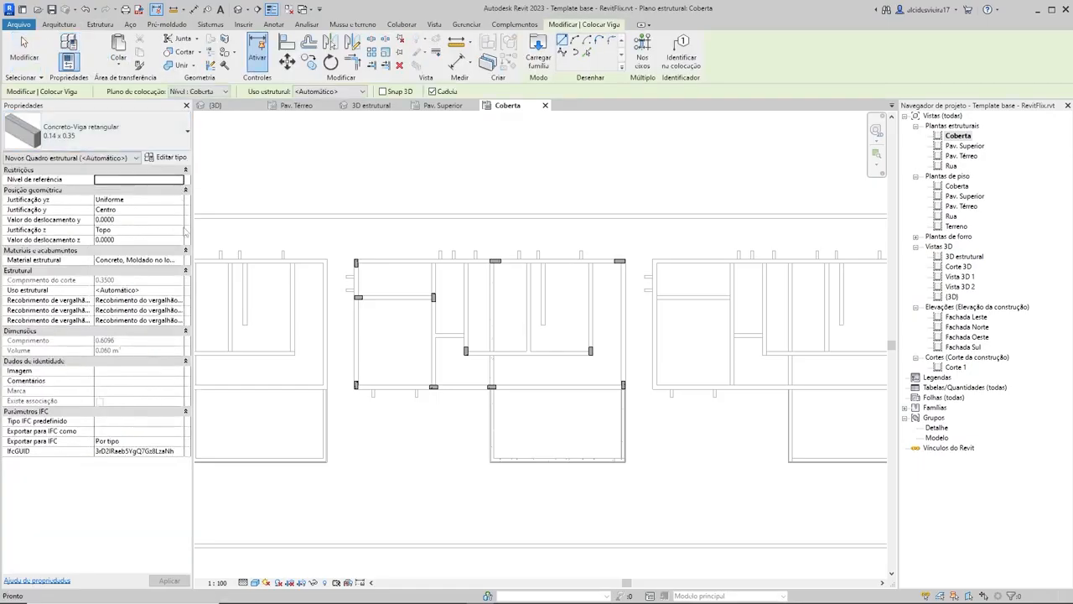
{"action": "left_click", "coordinate": [201, 92]}
{"action": "left_click", "coordinate": [205, 102]}
{"action": "scroll", "coordinate": [388, 306], "scroll_direction": "up", "scroll_amount": 2}
{"action": "scroll", "coordinate": [325, 203], "scroll_direction": "up", "scroll_amount": 2}
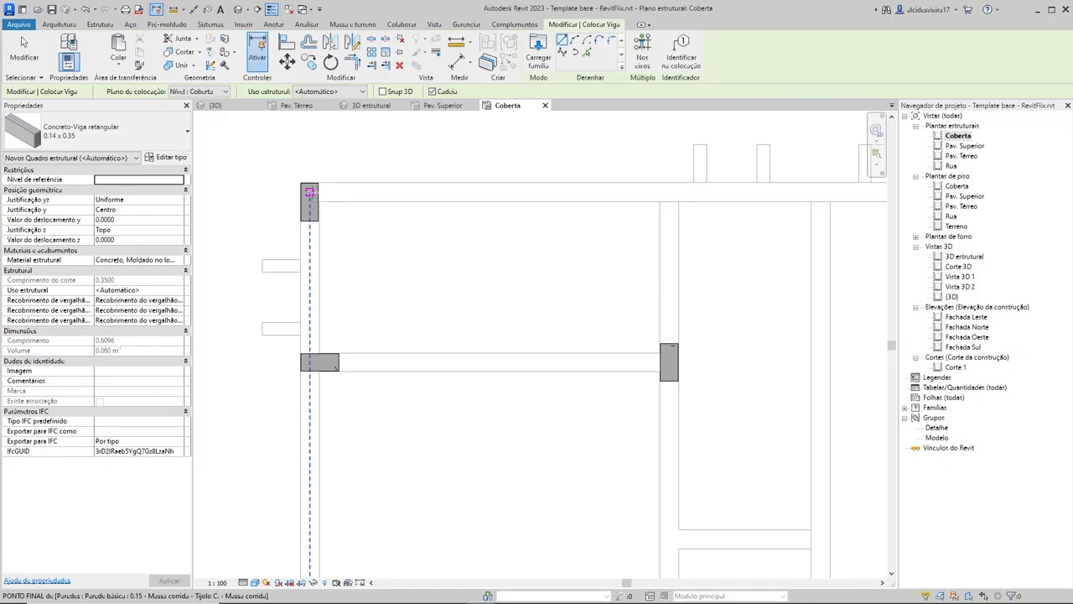
{"action": "left_click", "coordinate": [309, 192]}
{"action": "scroll", "coordinate": [503, 185], "scroll_direction": "down", "scroll_amount": 4}
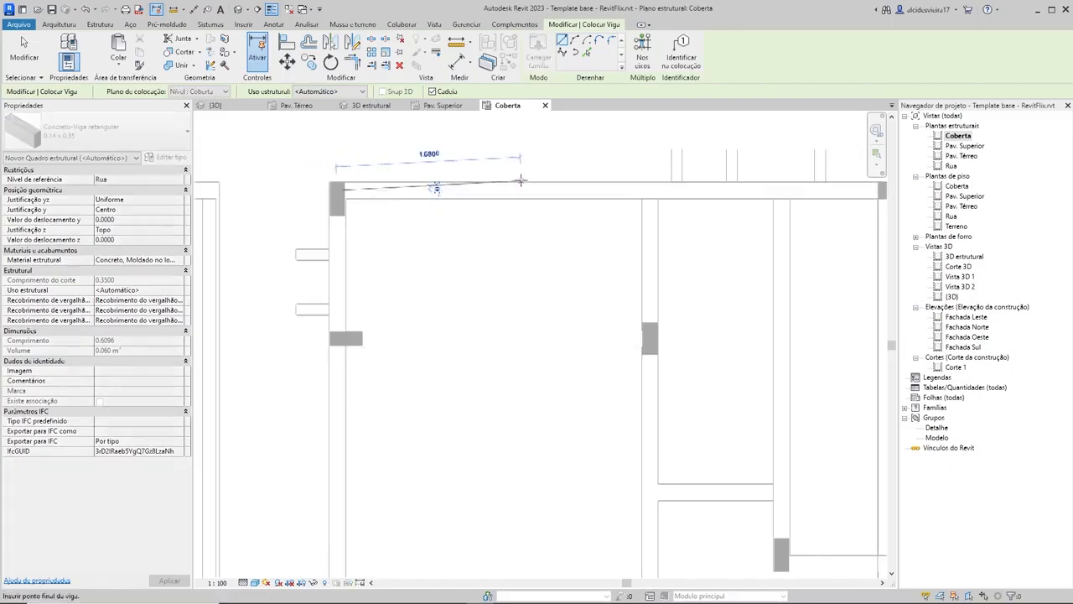
{"action": "scroll", "coordinate": [619, 194], "scroll_direction": "up", "scroll_amount": 4}
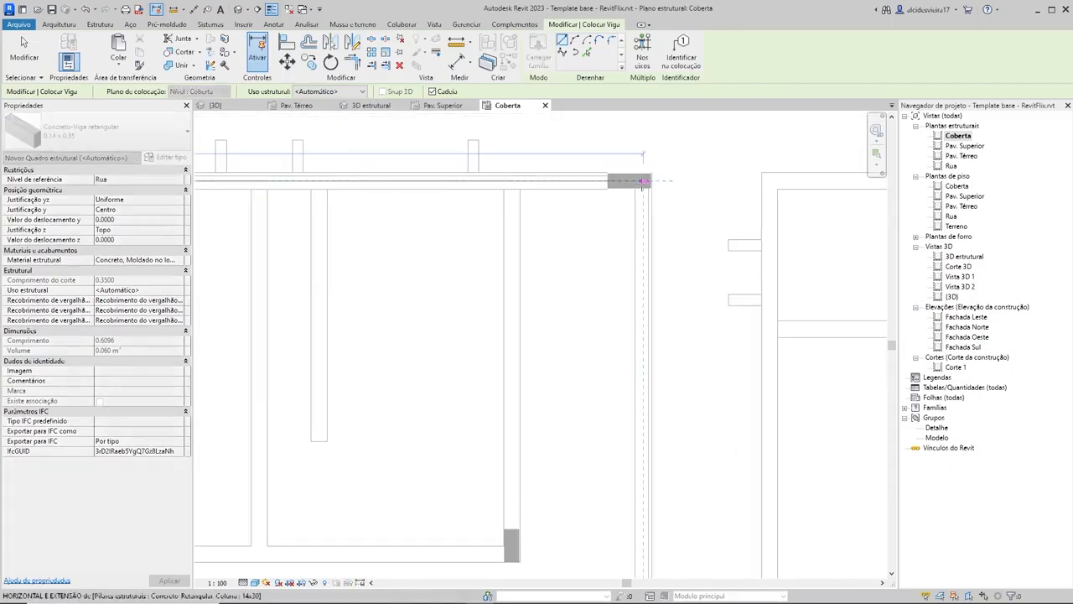
{"action": "left_click", "coordinate": [643, 180]}
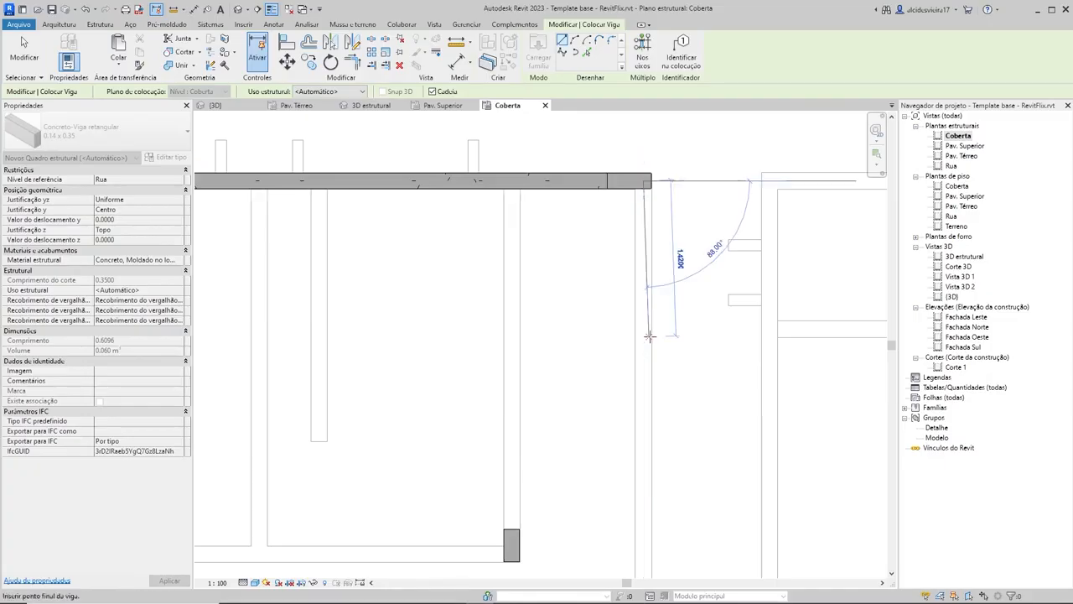
Step: Continue the beam chain along the balcony-side short wall to the 14x40 column at the front corner
{"action": "scroll", "coordinate": [721, 382], "scroll_direction": "down", "scroll_amount": 3}
{"action": "scroll", "coordinate": [722, 332], "scroll_direction": "up", "scroll_amount": 4}
{"action": "middle_click_drag", "start_coordinate": [722, 381], "coordinate": [639, 212]}
{"action": "scroll", "coordinate": [674, 261], "scroll_direction": "up", "scroll_amount": 1}
{"action": "scroll", "coordinate": [665, 362], "scroll_direction": "down", "scroll_amount": 2}
{"action": "scroll", "coordinate": [652, 283], "scroll_direction": "up", "scroll_amount": 4}
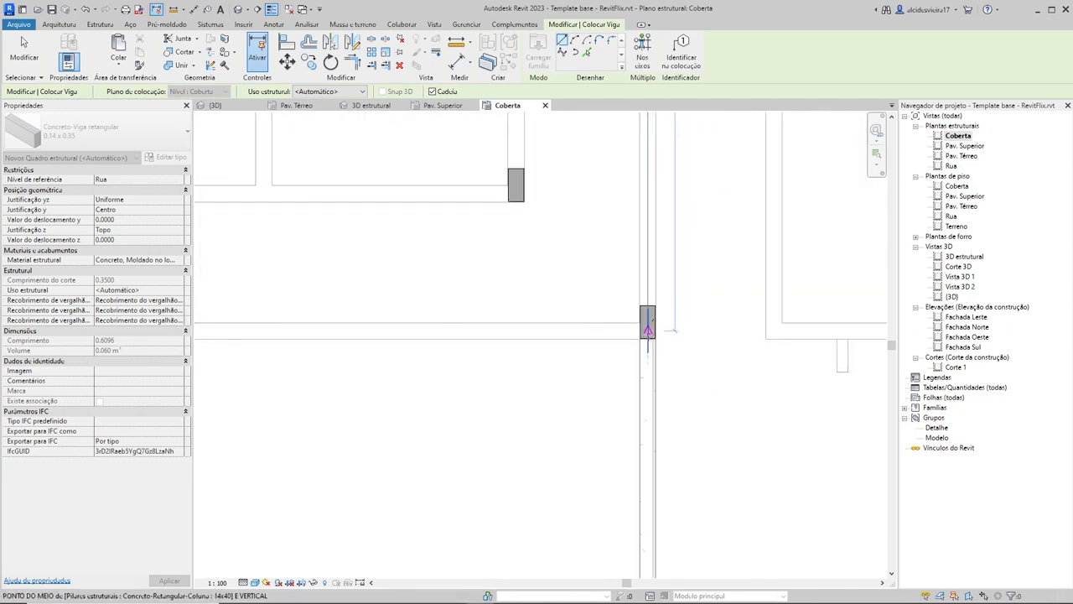
{"action": "scroll", "coordinate": [648, 329], "scroll_direction": "up", "scroll_amount": 3}
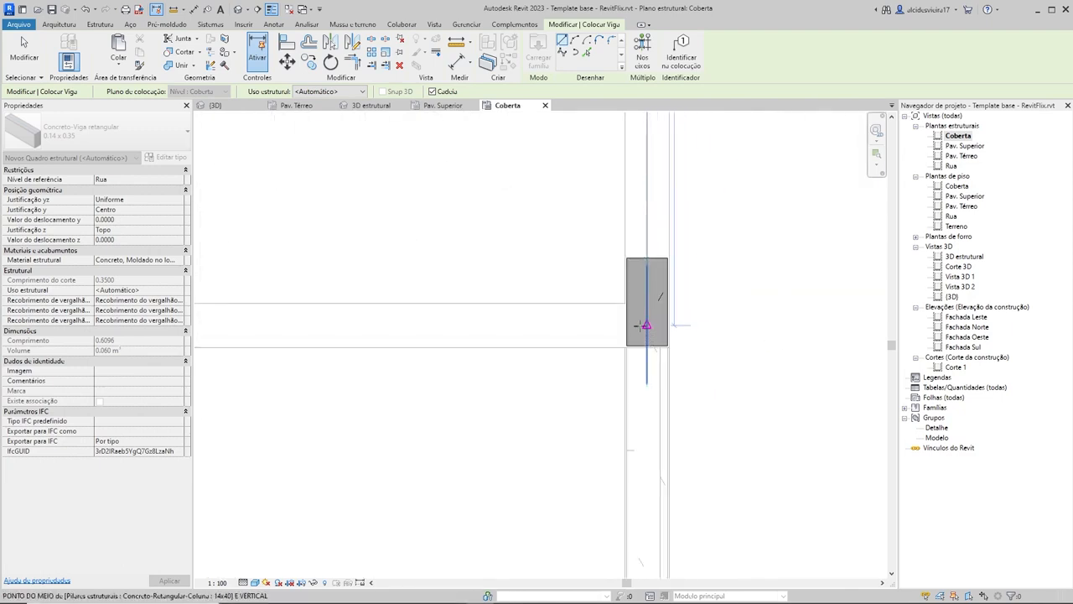
{"action": "left_click", "coordinate": [643, 326]}
Step: Continue the beam chain along the whole long front wall to the opposite corner column
{"action": "scroll", "coordinate": [433, 337], "scroll_direction": "down", "scroll_amount": 3}
{"action": "middle_click_drag", "start_coordinate": [429, 335], "coordinate": [788, 330]}
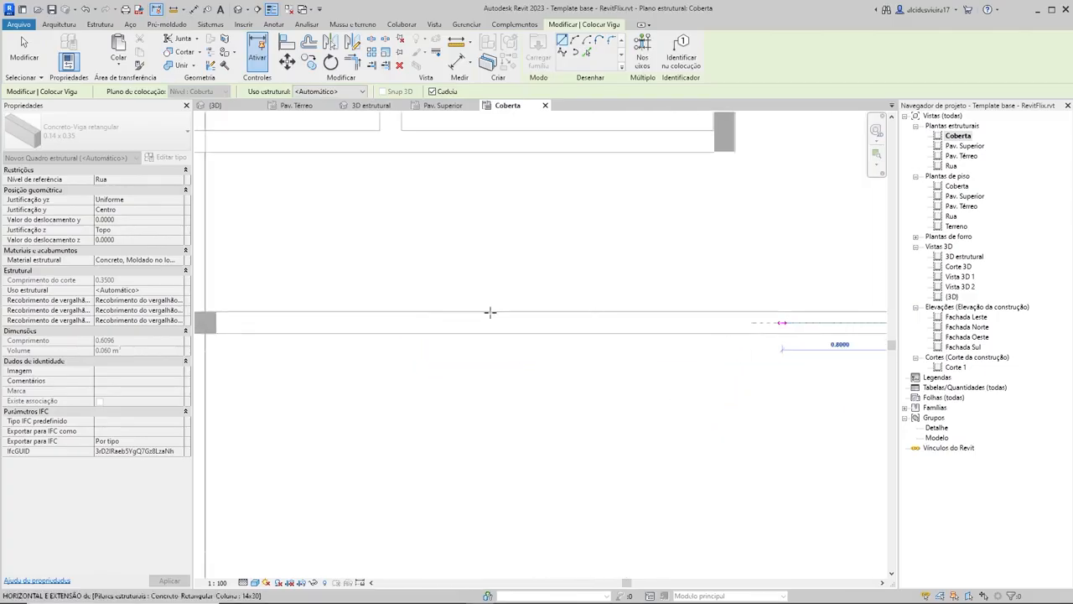
{"action": "middle_click_drag", "start_coordinate": [491, 312], "coordinate": [763, 314]}
{"action": "scroll", "coordinate": [424, 324], "scroll_direction": "down", "scroll_amount": 3}
{"action": "middle_click_drag", "start_coordinate": [460, 333], "coordinate": [596, 341]}
{"action": "scroll", "coordinate": [497, 333], "scroll_direction": "down", "scroll_amount": 3}
{"action": "scroll", "coordinate": [335, 335], "scroll_direction": "up", "scroll_amount": 3}
{"action": "left_click", "coordinate": [346, 337]}
Step: Close the beam perimeter along the remaining short wall back to the starting corner and end the chain
{"action": "middle_click_drag", "start_coordinate": [355, 166], "coordinate": [379, 362]}
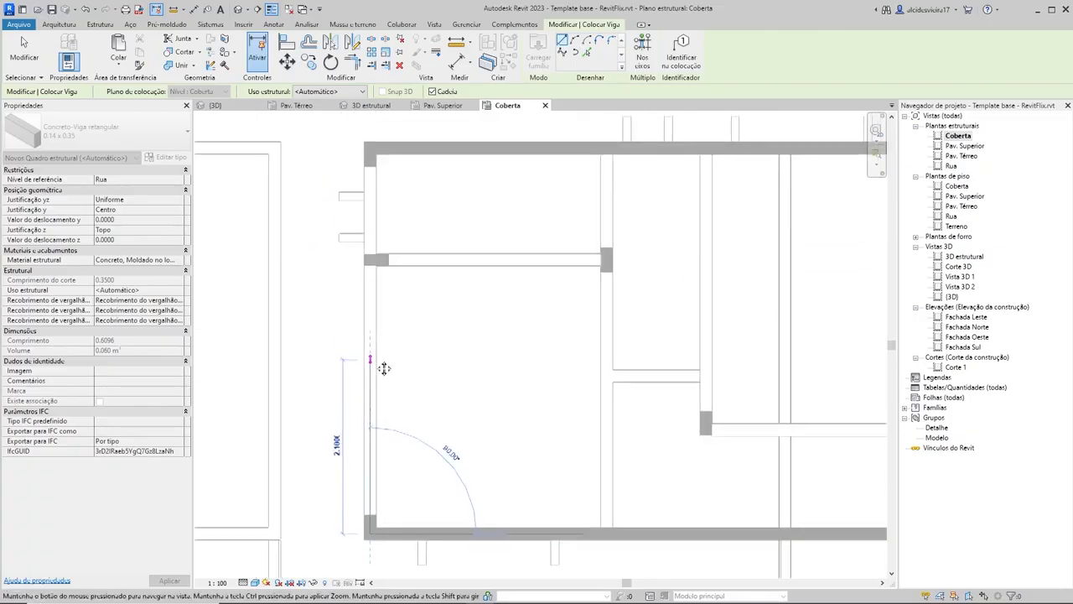
{"action": "scroll", "coordinate": [367, 149], "scroll_direction": "up", "scroll_amount": 1}
{"action": "left_click", "coordinate": [368, 147]}
{"action": "key", "text": "Escape"}
{"action": "scroll", "coordinate": [582, 307], "scroll_direction": "down", "scroll_amount": 4}
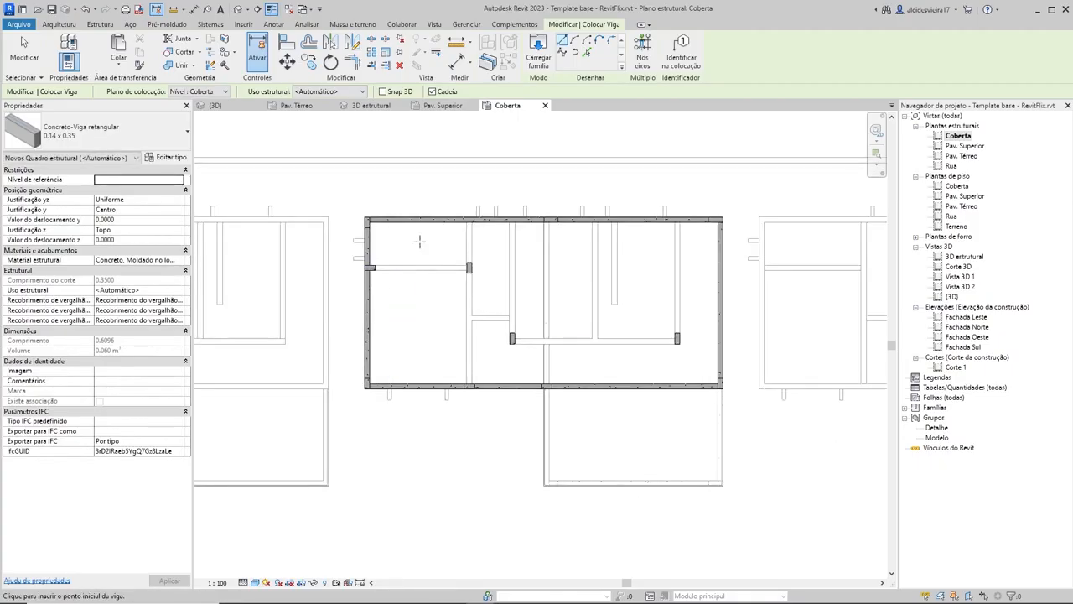
Step: Draw a 0.14 x 0.35 beam from the short wall's intermediate column to the nearest inner column
{"action": "scroll", "coordinate": [387, 258], "scroll_direction": "up", "scroll_amount": 1}
{"action": "scroll", "coordinate": [387, 258], "scroll_direction": "up", "scroll_amount": 3}
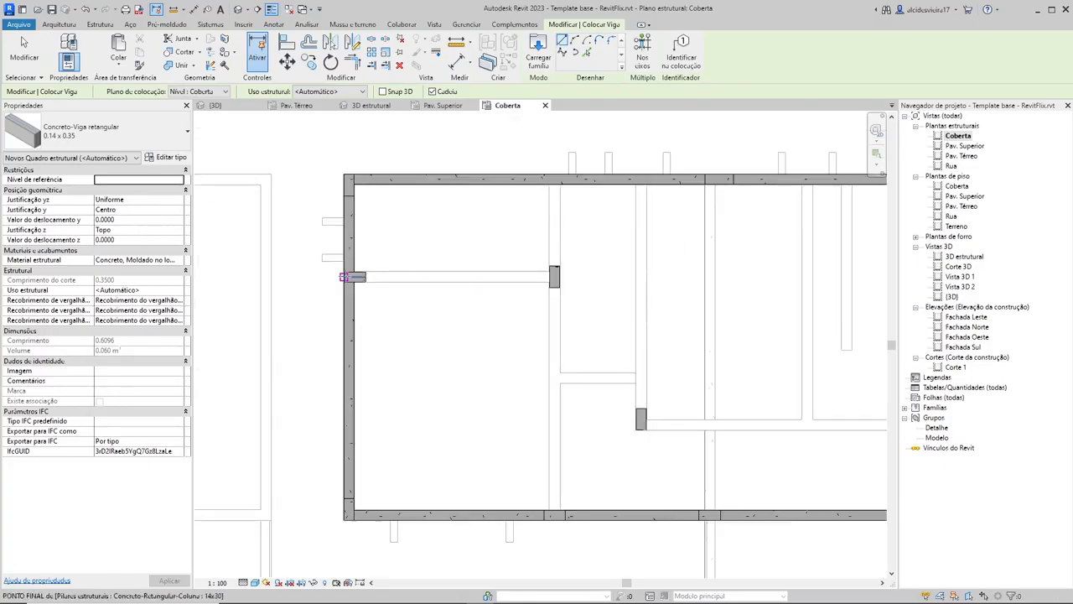
{"action": "left_click", "coordinate": [344, 277]}
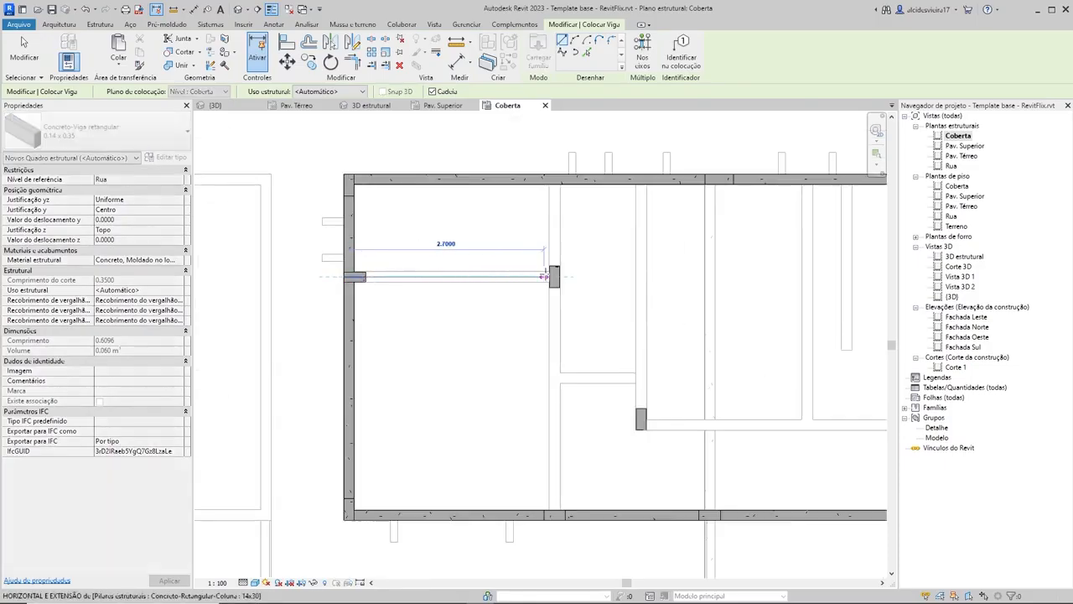
{"action": "left_click", "coordinate": [554, 277]}
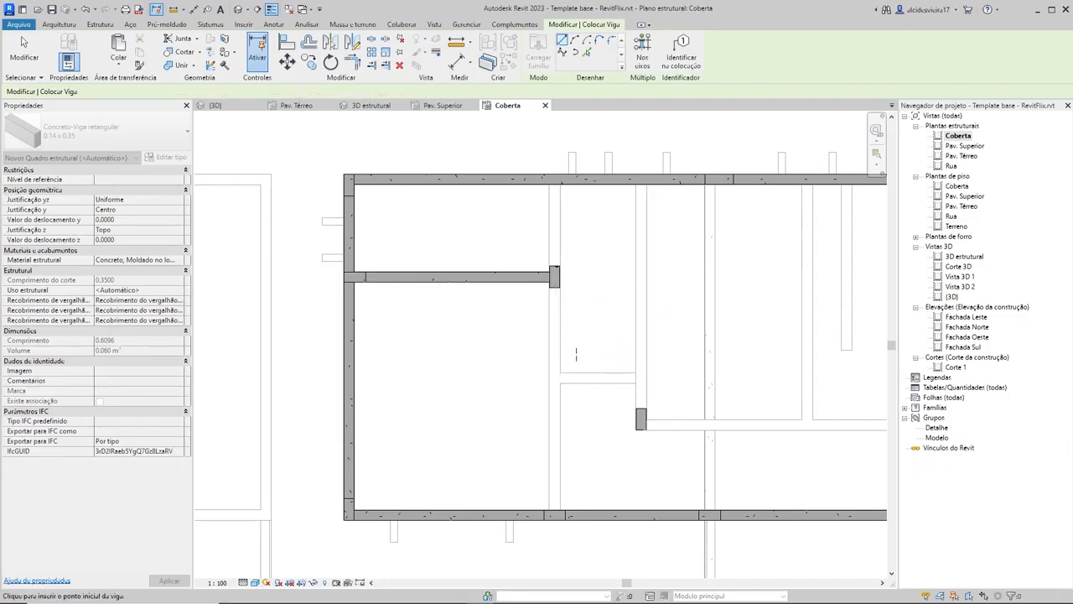
Step: Draw a 0.14 x 0.35 beam across the house between the two long walls, passing over the inner 14x30 column, and end the command
{"action": "left_click", "coordinate": [554, 514]}
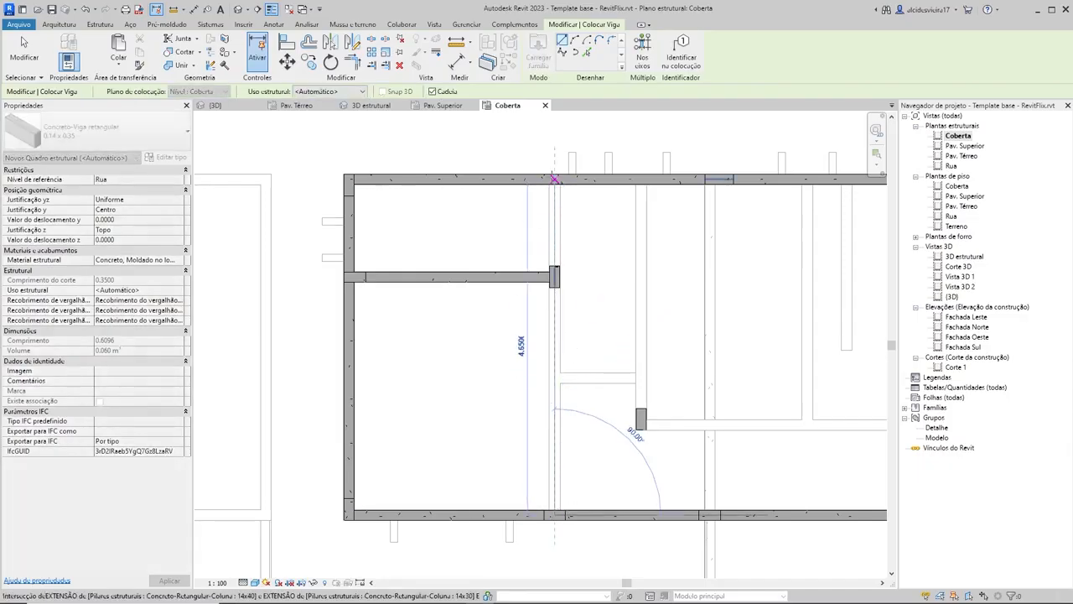
{"action": "left_click", "coordinate": [554, 179]}
{"action": "key", "text": "Escape"}
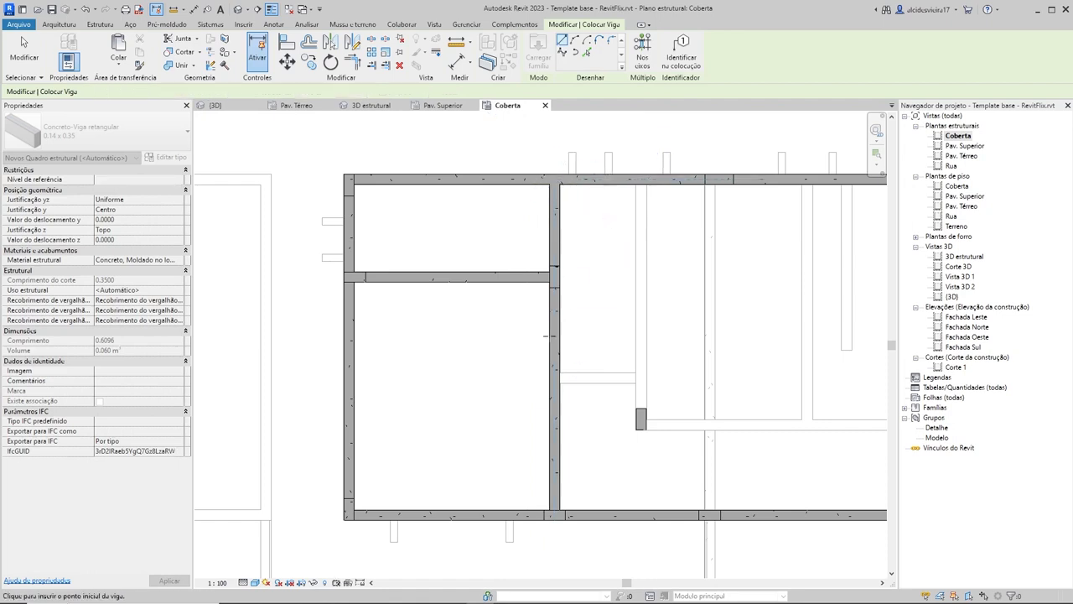
{"action": "scroll", "coordinate": [595, 312], "scroll_direction": "down", "scroll_amount": 3}
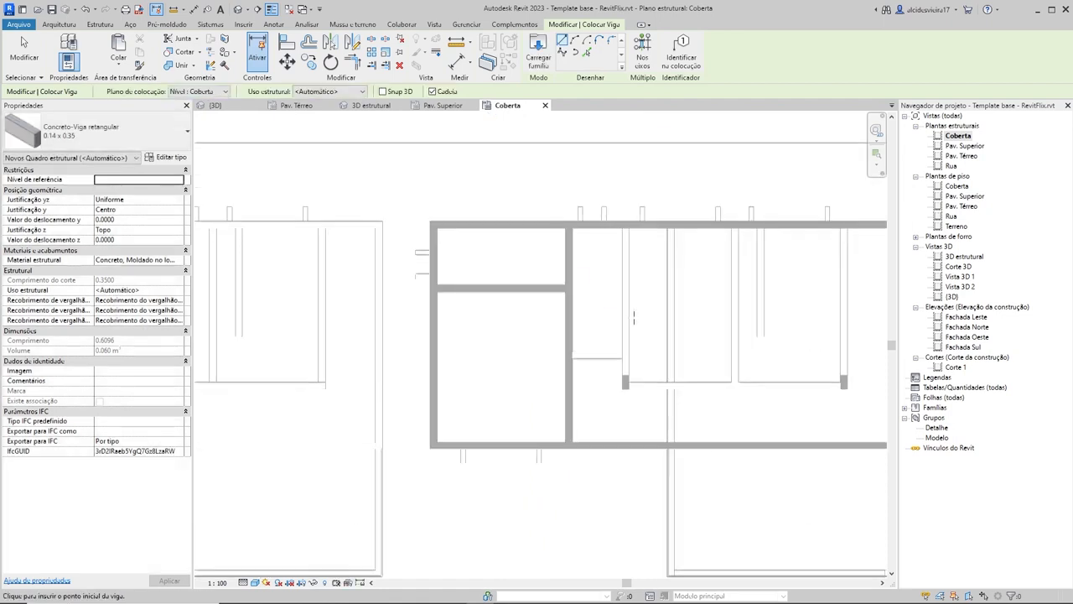
{"action": "scroll", "coordinate": [522, 321], "scroll_direction": "up", "scroll_amount": 1}
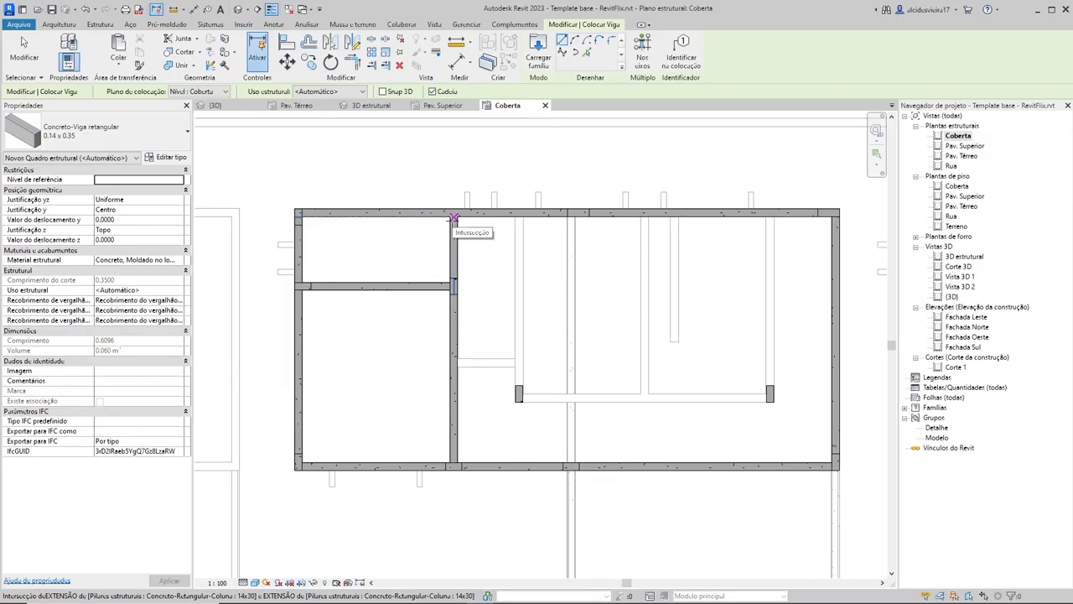
{"action": "key", "text": "Escape"}
Step: Switch to the 3D estrutural view and examine the new cross beam from its supporting columns to its far end
{"action": "left_click", "coordinate": [458, 314]}
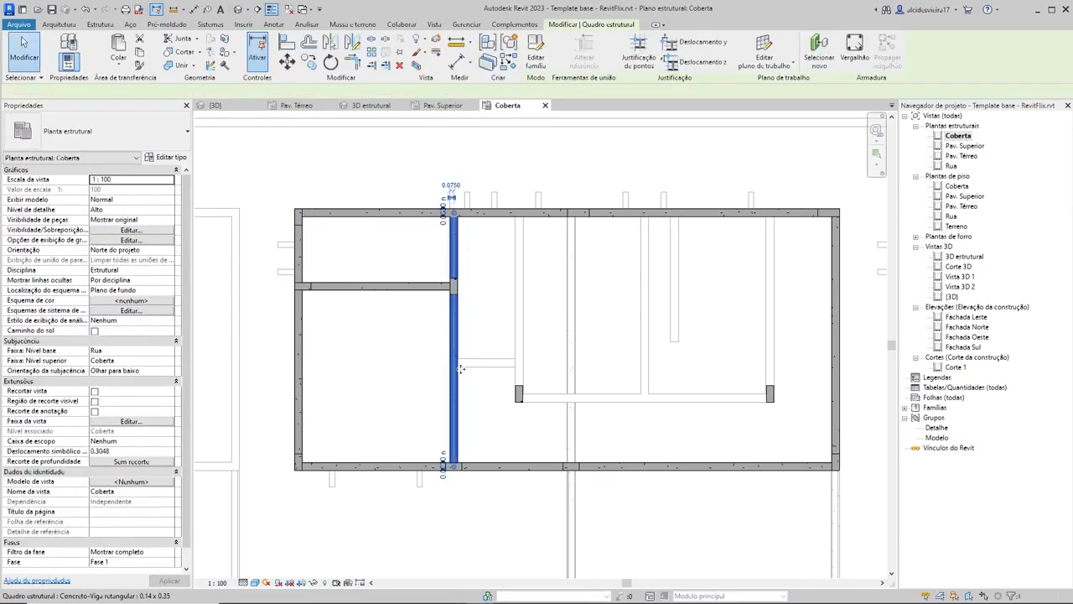
{"action": "left_click", "coordinate": [233, 109]}
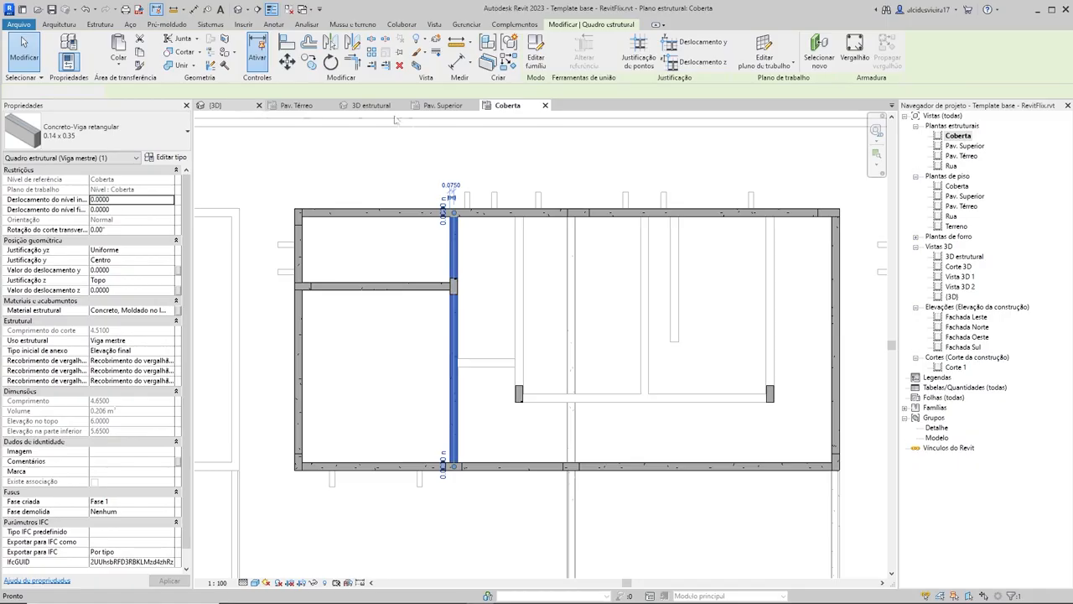
{"action": "left_click", "coordinate": [374, 110]}
{"action": "middle_click_drag", "start_coordinate": [676, 219], "coordinate": [375, 224], "text": "shift"}
{"action": "scroll", "coordinate": [476, 170], "scroll_direction": "up", "scroll_amount": 3}
{"action": "left_click", "coordinate": [721, 226]}
{"action": "middle_click_drag", "start_coordinate": [670, 302], "coordinate": [899, 311], "text": "shift"}
{"action": "scroll", "coordinate": [505, 343], "scroll_direction": "down", "scroll_amount": 2}
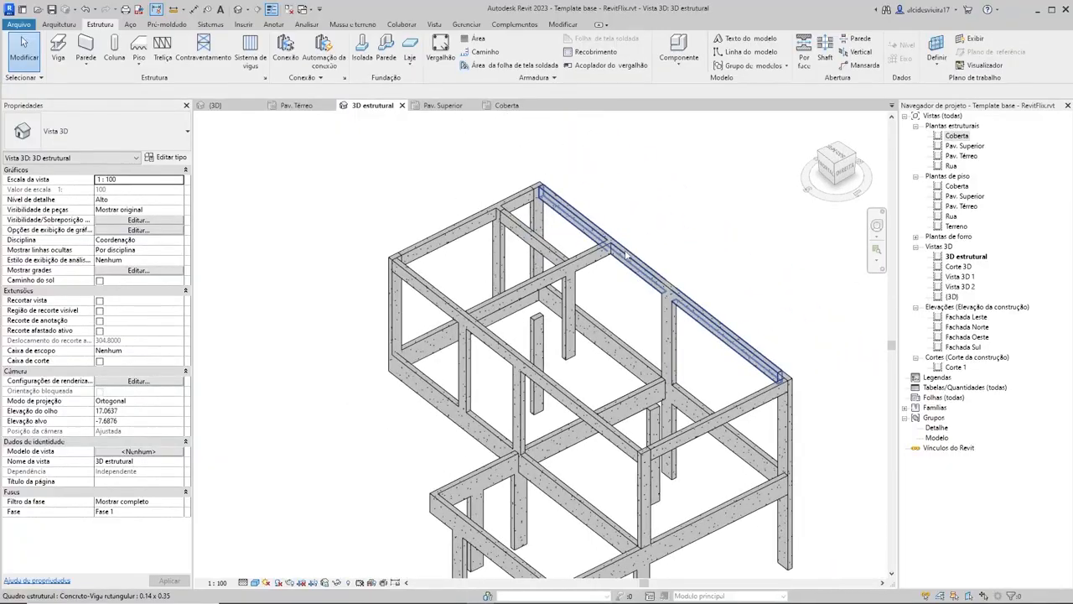
{"action": "middle_click_drag", "start_coordinate": [624, 256], "coordinate": [602, 262], "text": "shift"}
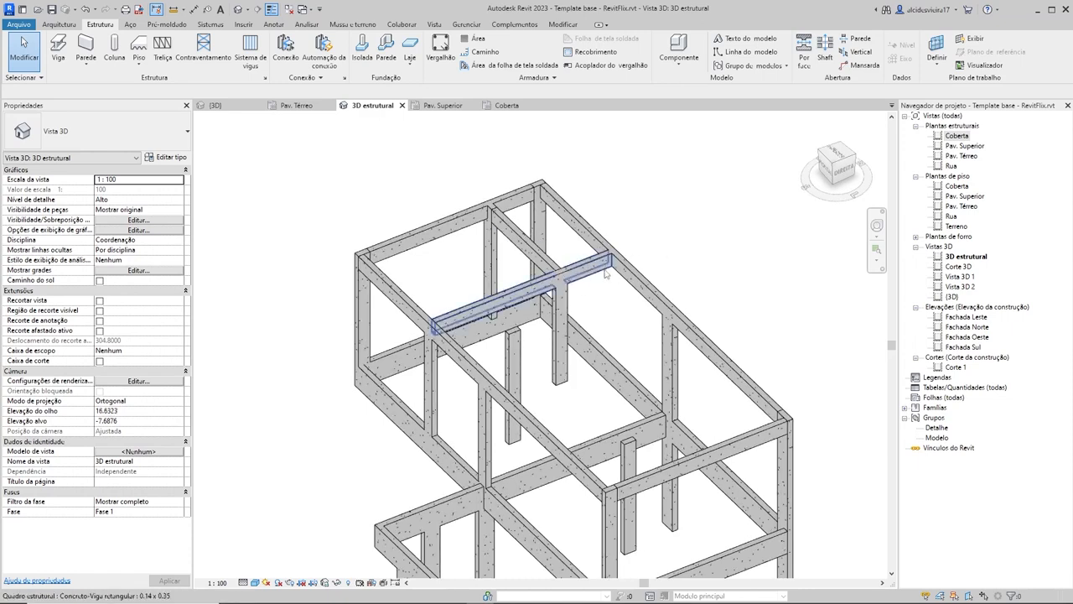
{"action": "scroll", "coordinate": [591, 268], "scroll_direction": "up", "scroll_amount": 2}
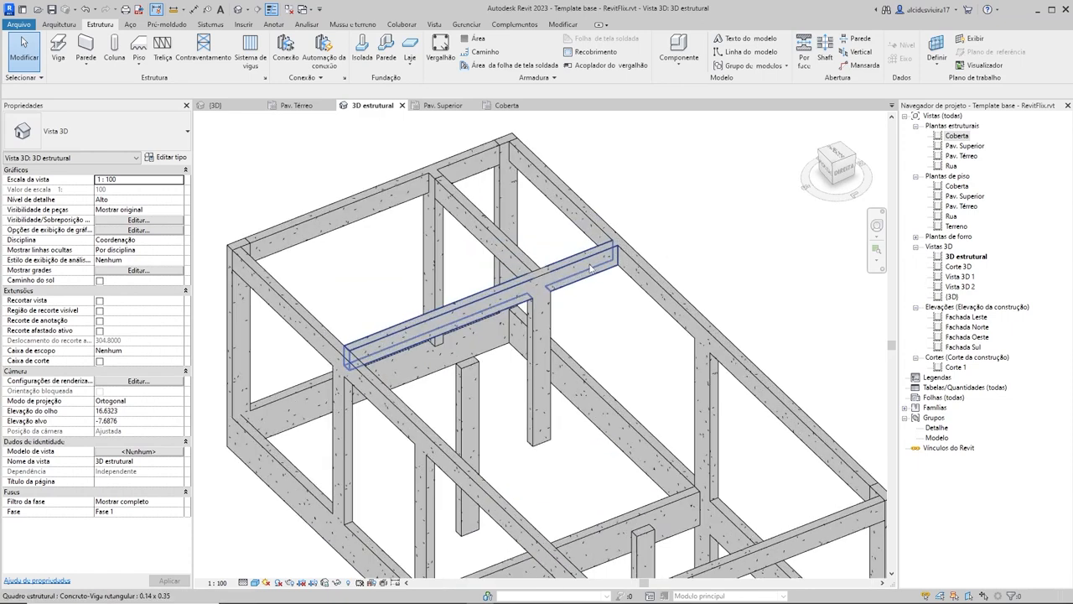
{"action": "left_click", "coordinate": [591, 269]}
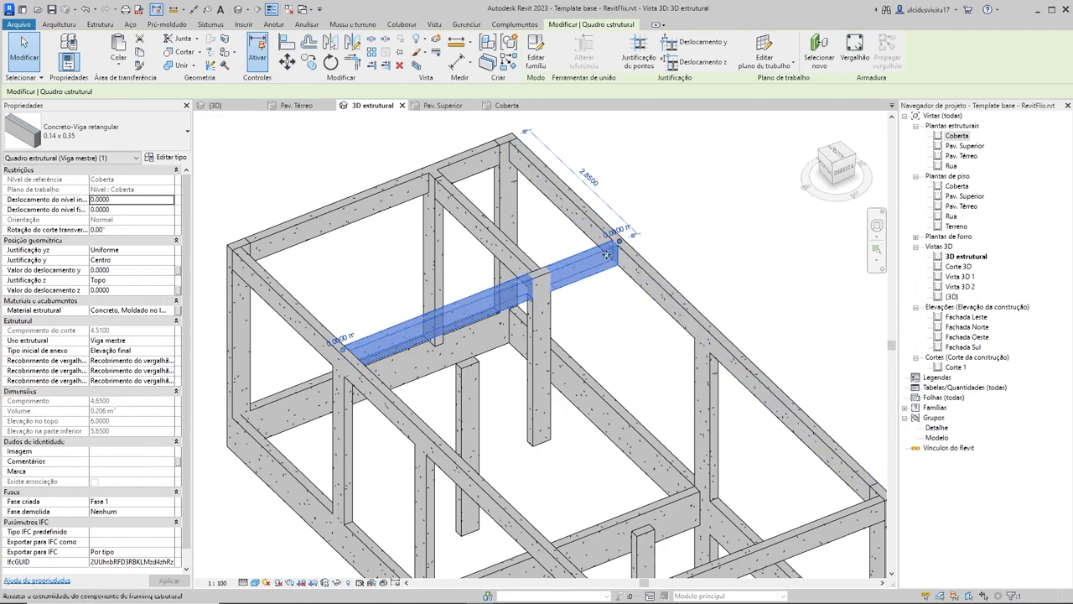
{"action": "left_click", "coordinate": [750, 248]}
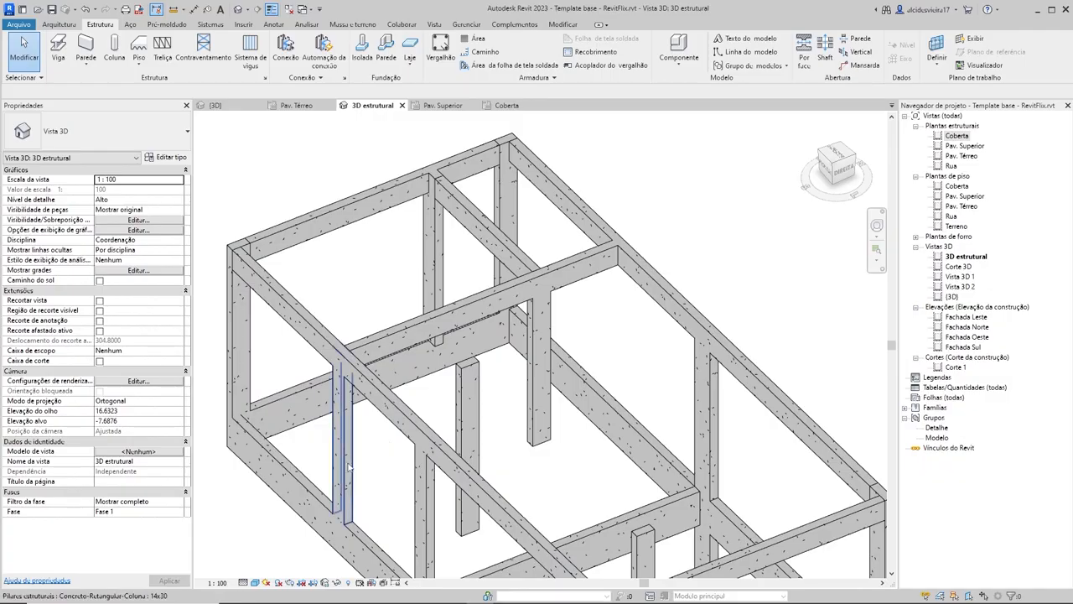
Step: Check which columns support the cross beam and the long Coberta beam that carries its column-free end
{"action": "left_click", "coordinate": [340, 411]}
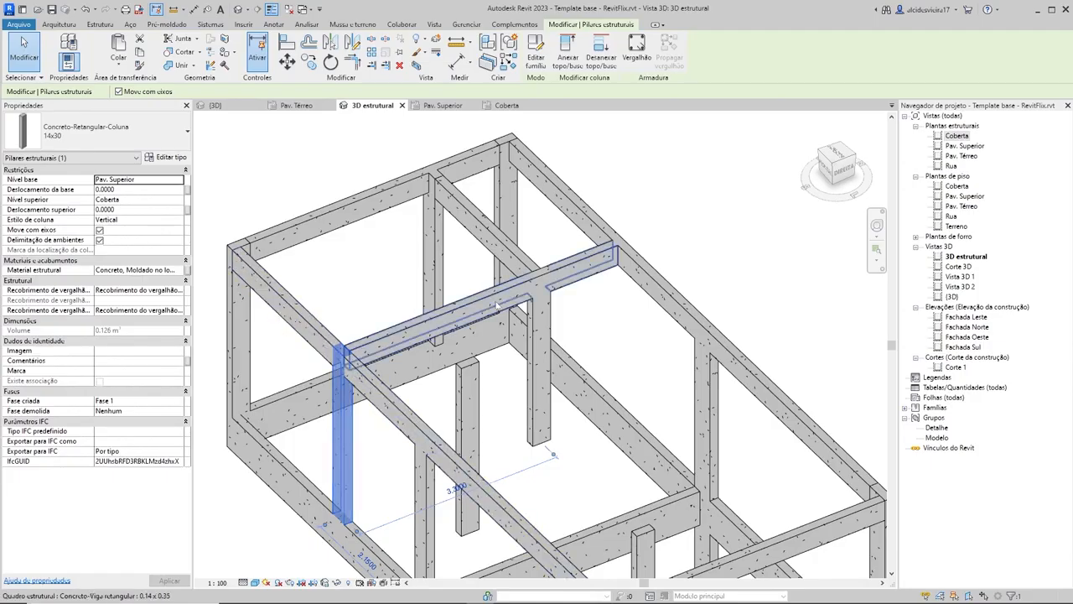
{"action": "left_click", "coordinate": [545, 336]}
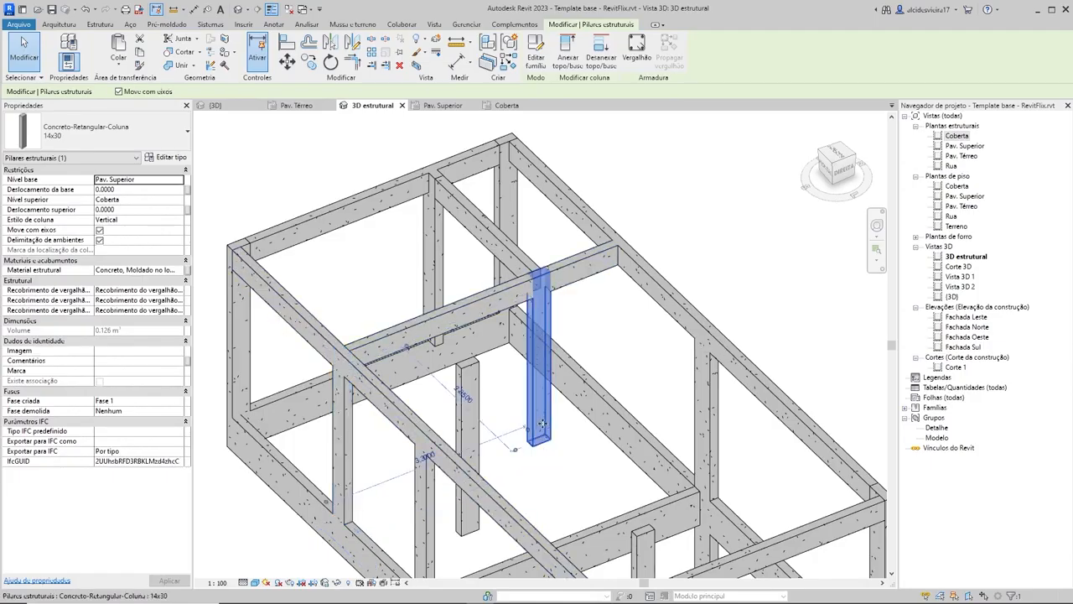
{"action": "left_click", "coordinate": [654, 242]}
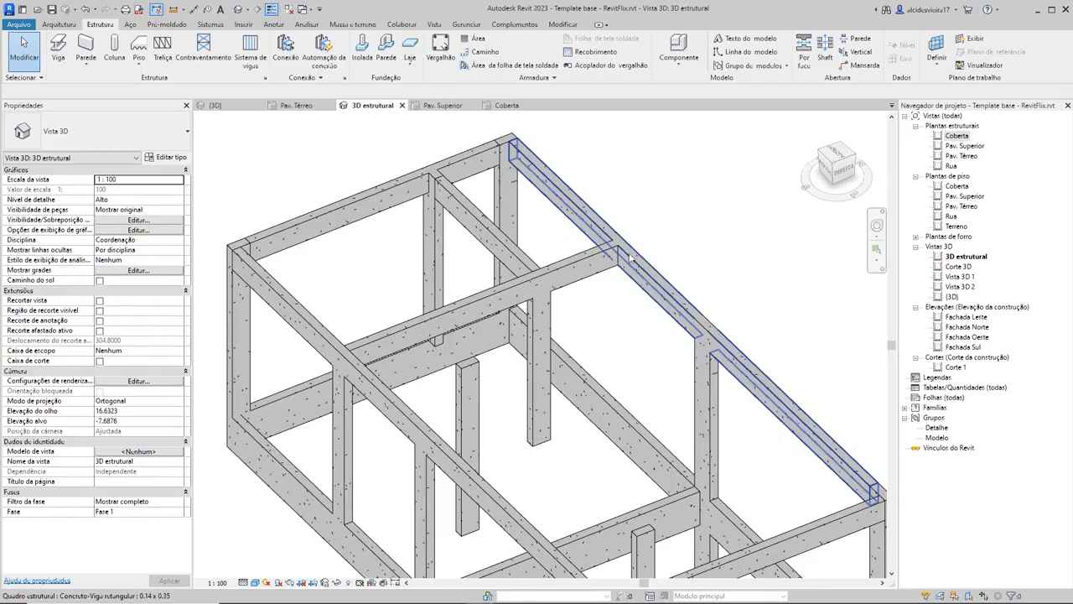
{"action": "left_click", "coordinate": [625, 251]}
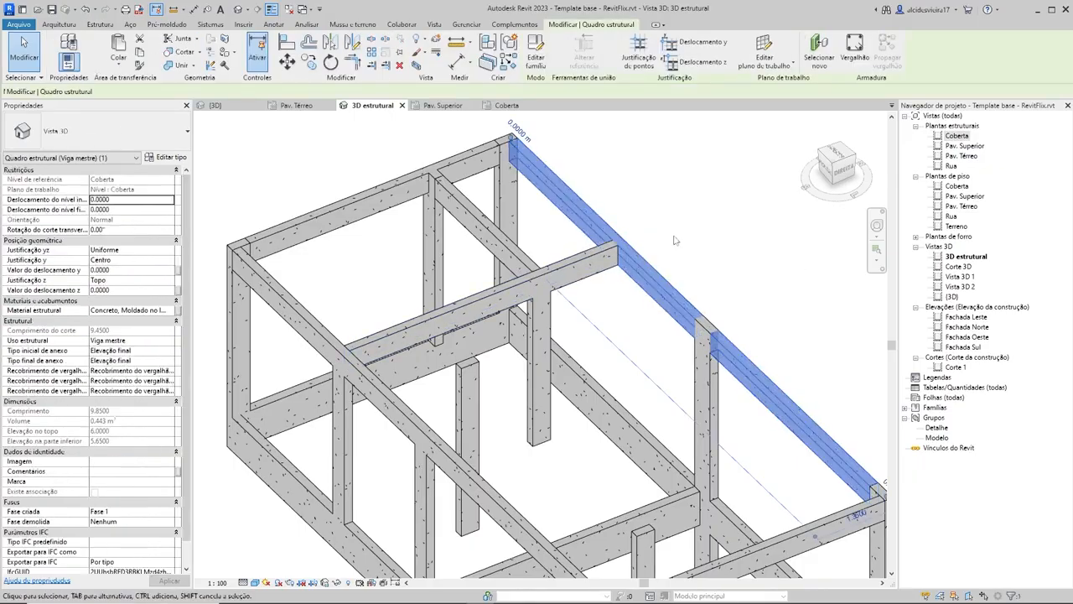
{"action": "left_click", "coordinate": [680, 235]}
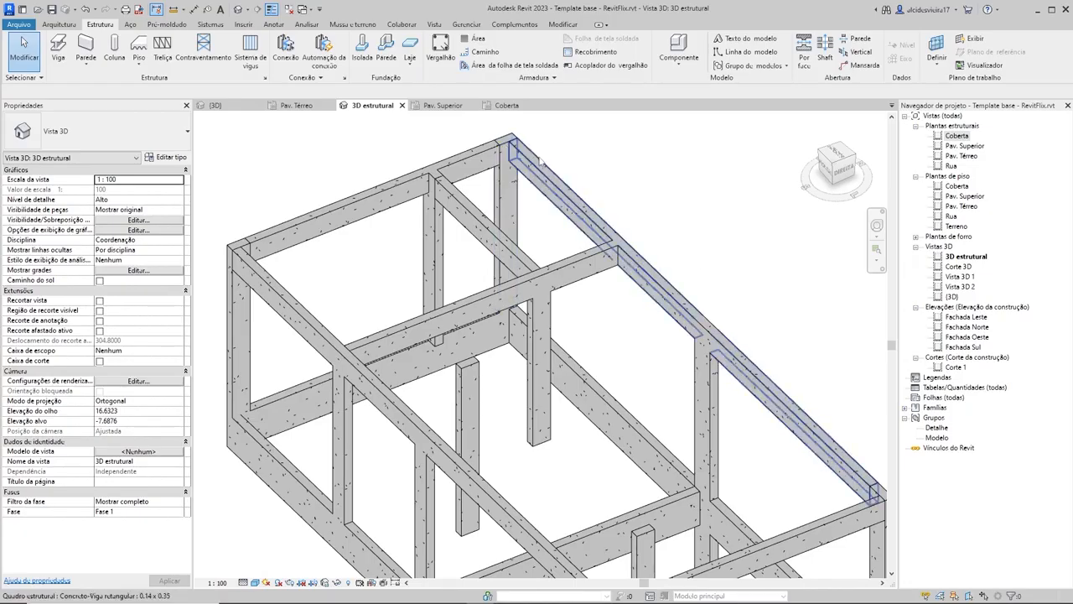
{"action": "left_click", "coordinate": [506, 168]}
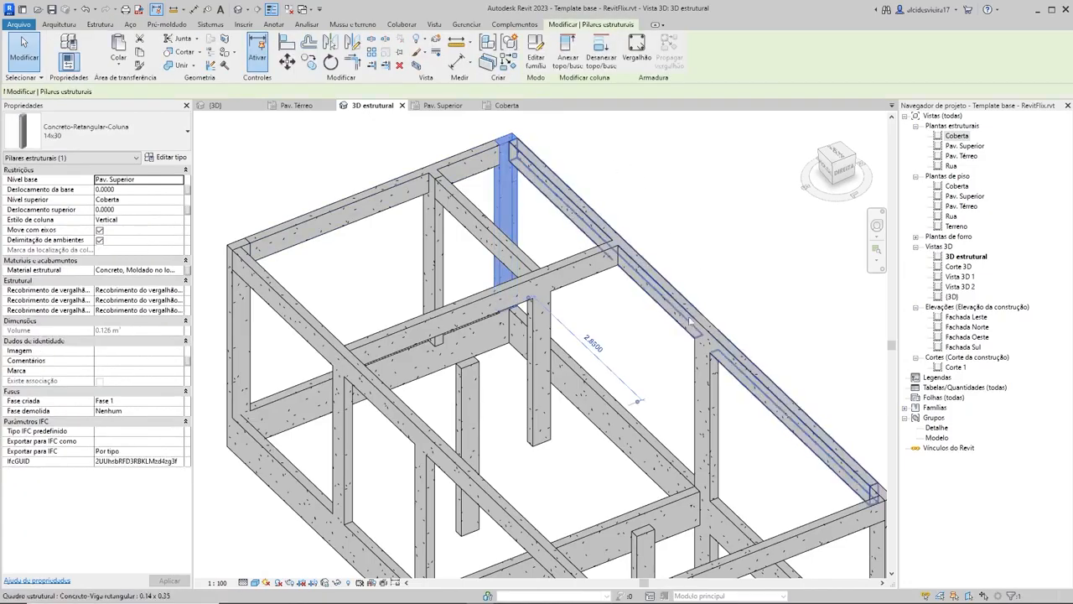
{"action": "left_click", "coordinate": [708, 369]}
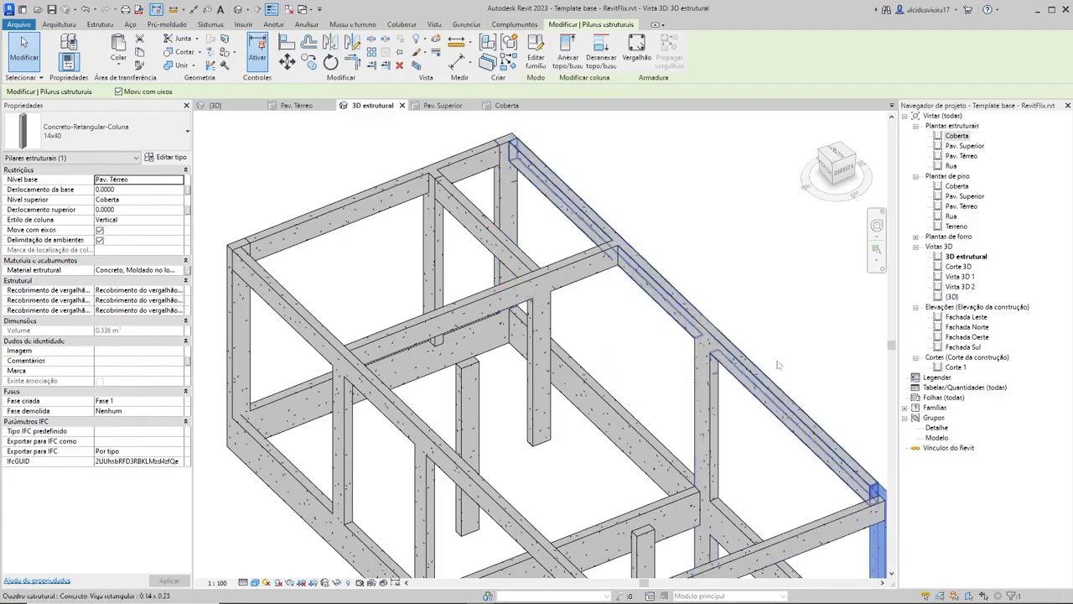
{"action": "left_click", "coordinate": [704, 274]}
{"action": "left_click", "coordinate": [593, 259]}
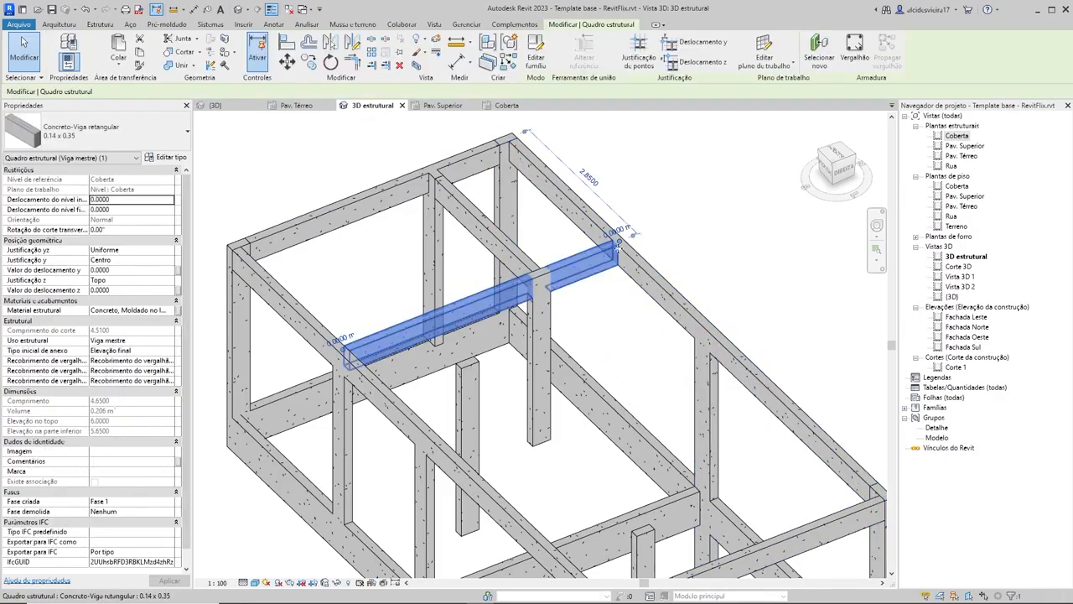
{"action": "scroll", "coordinate": [679, 251], "scroll_direction": "down", "scroll_amount": 2}
{"action": "left_click", "coordinate": [704, 241]}
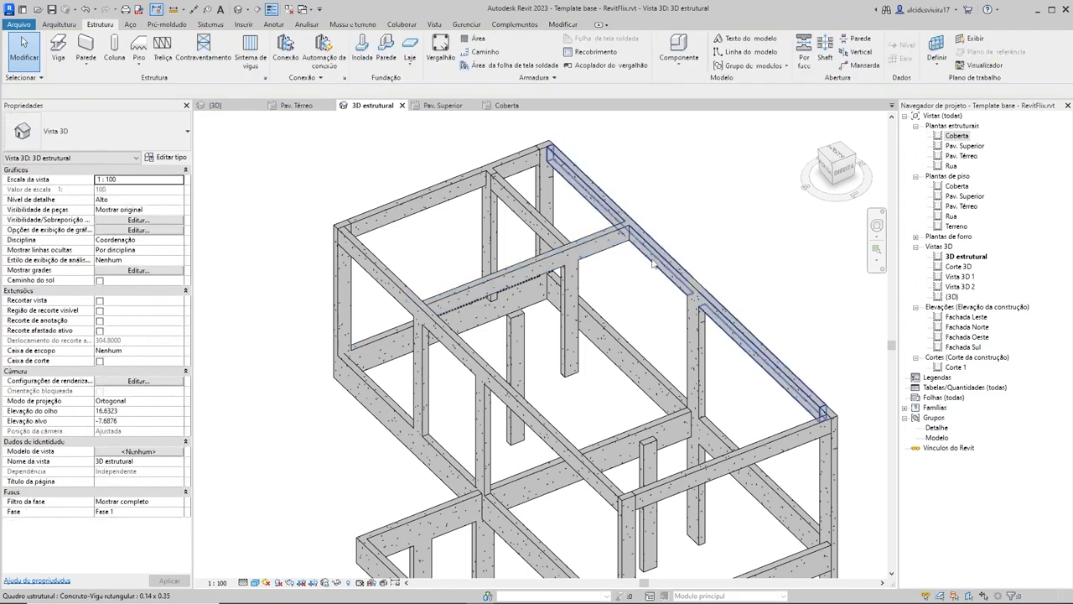
Step: Change the long Coberta beam carrying the cross beam's column-free end to type 0.14 x 0.50
{"action": "left_click", "coordinate": [707, 285]}
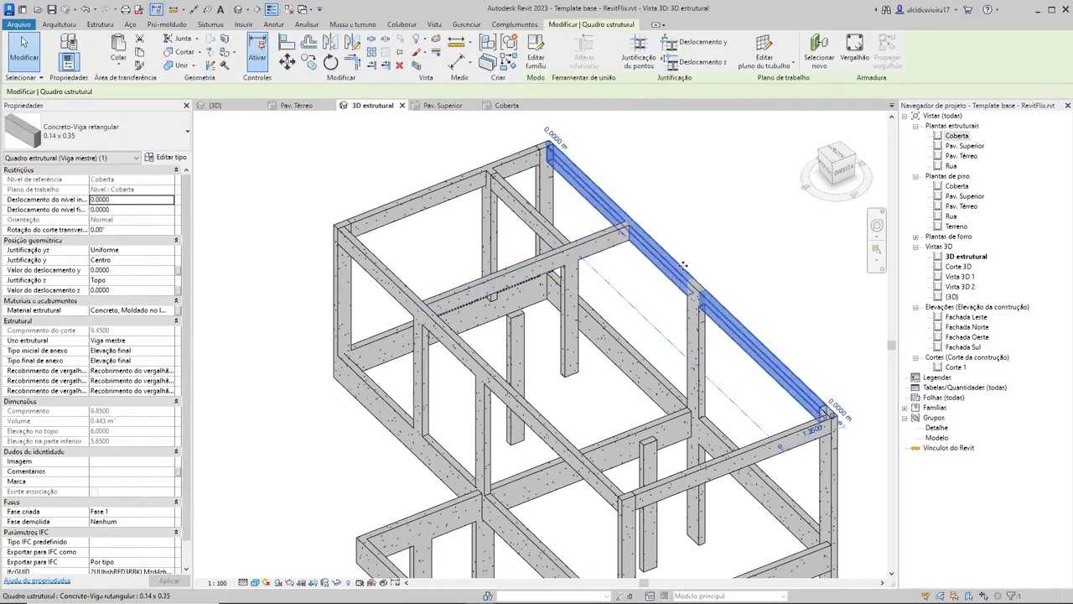
{"action": "left_click", "coordinate": [131, 144]}
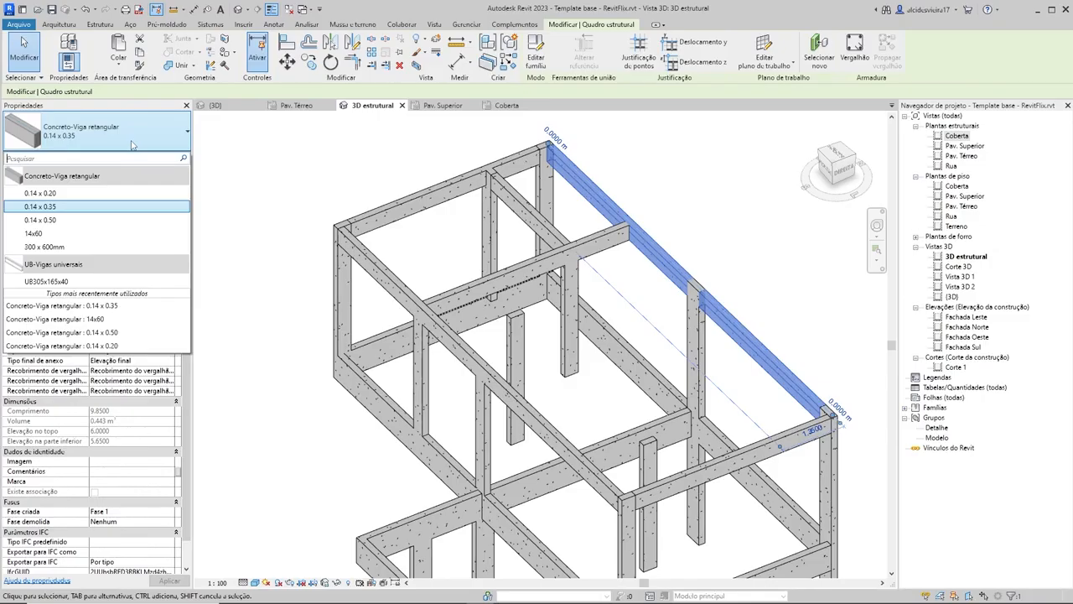
{"action": "left_click", "coordinate": [55, 221]}
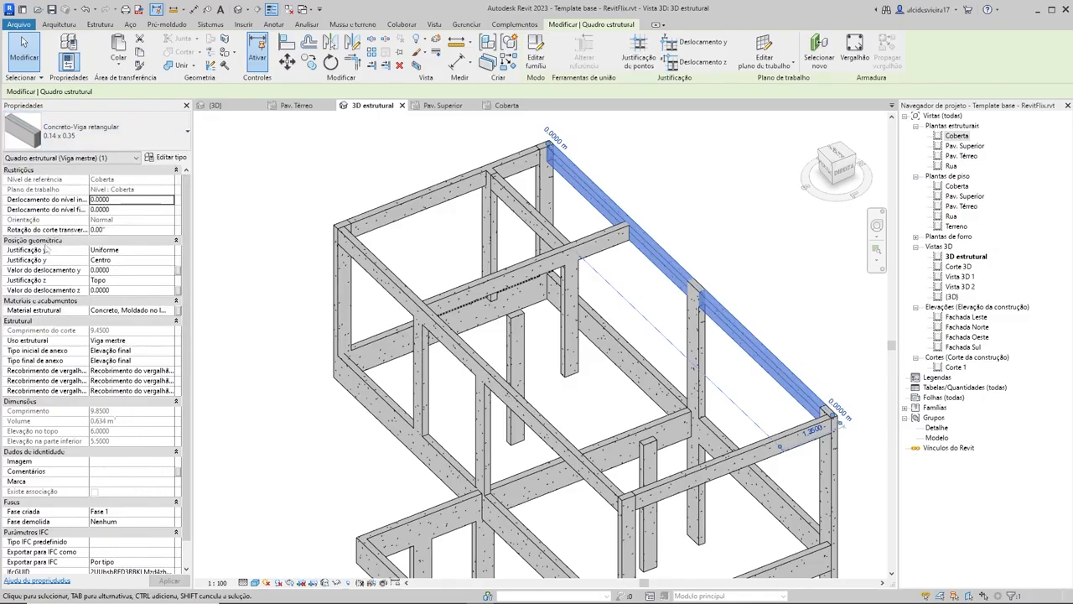
{"action": "left_click", "coordinate": [332, 141]}
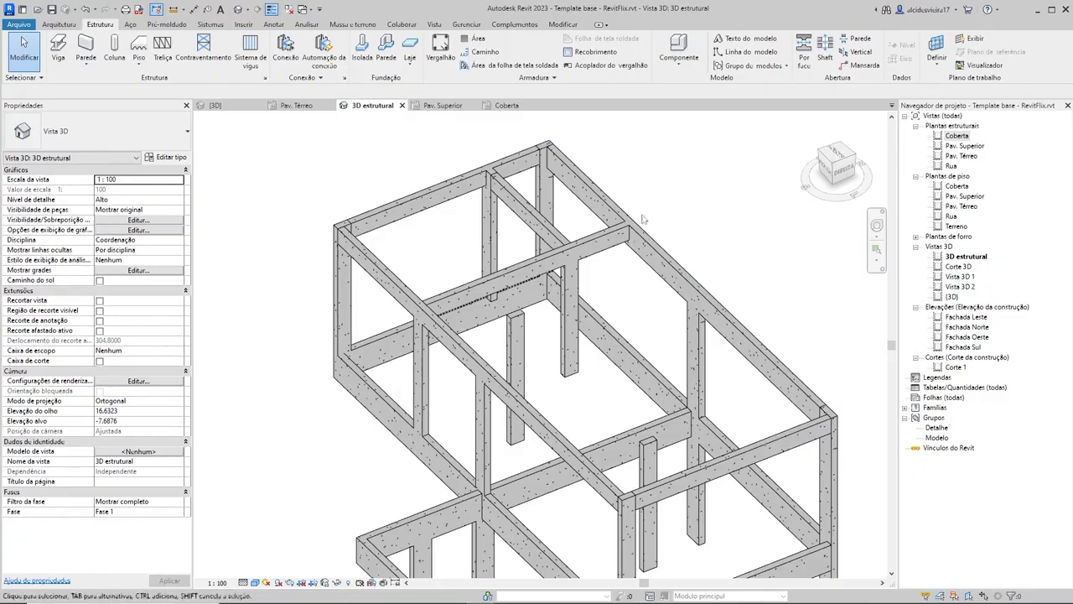
Step: Examine the long 14x60 beam on Pav. Superior and the parallel 0.14 x 0.35 Coberta beam above it
{"action": "scroll", "coordinate": [505, 391], "scroll_direction": "down", "scroll_amount": 1}
{"action": "middle_click_drag", "start_coordinate": [504, 391], "coordinate": [522, 314]}
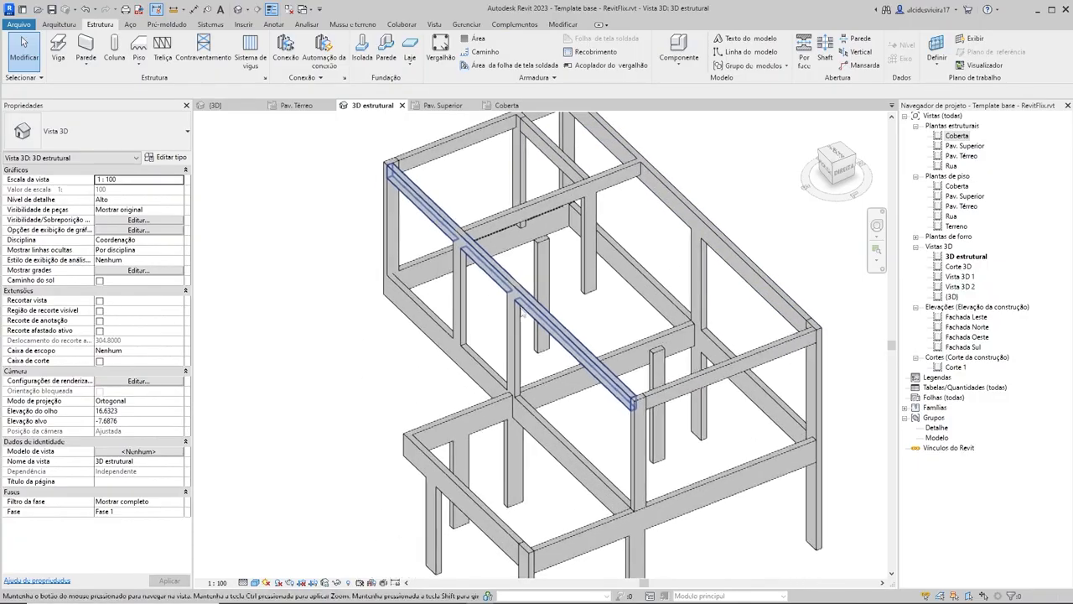
{"action": "left_click", "coordinate": [423, 324]}
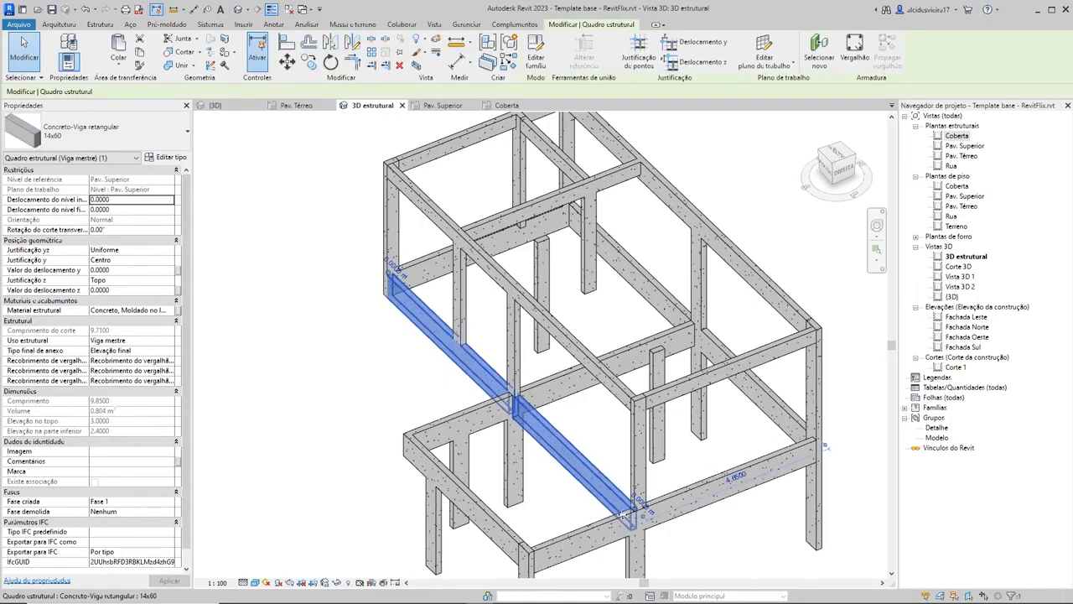
{"action": "middle_click_drag", "start_coordinate": [357, 407], "coordinate": [498, 394], "text": "shift"}
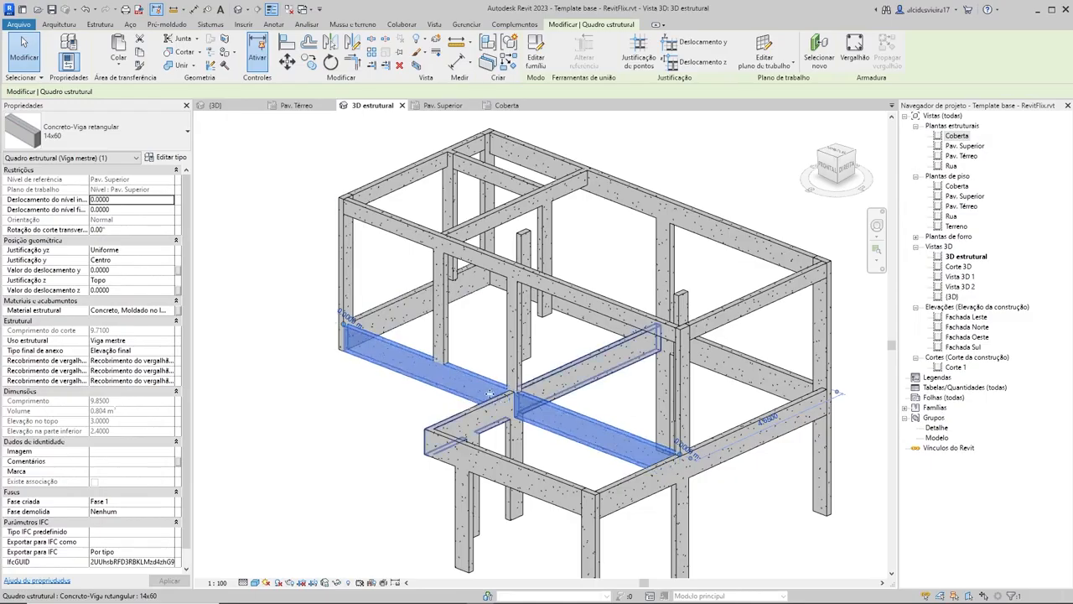
{"action": "middle_click_drag", "start_coordinate": [355, 364], "coordinate": [395, 278], "text": "shift"}
{"action": "left_click", "coordinate": [394, 306]}
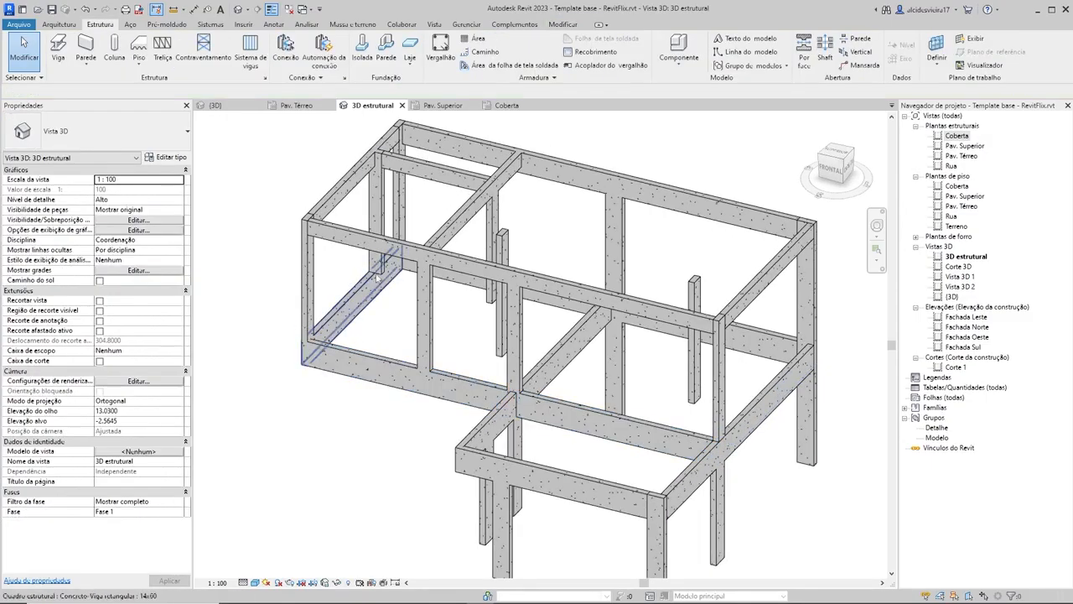
{"action": "left_click", "coordinate": [378, 251]}
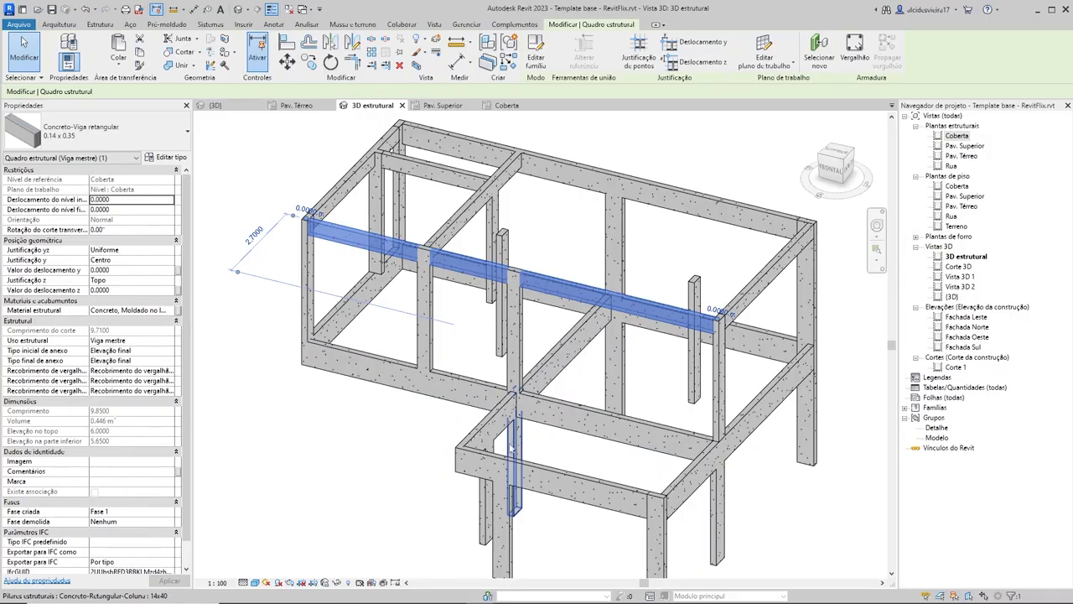
Step: Examine the whole beam and column frame in 3D from several sides
{"action": "middle_click_drag", "start_coordinate": [422, 405], "coordinate": [464, 512]}
{"action": "scroll", "coordinate": [563, 428], "scroll_direction": "down", "scroll_amount": 3}
{"action": "mouse_move", "coordinate": [670, 440]}
{"action": "middle_mouse_down", "text": "shift"}
{"action": "mouse_move", "coordinate": [805, 332]}
{"action": "mouse_move", "coordinate": [690, 446]}
{"action": "mouse_move", "coordinate": [696, 431]}
{"action": "mouse_move", "coordinate": [673, 420]}
{"action": "middle_mouse_up", "text": "shift"}
{"action": "key", "text": "Escape"}
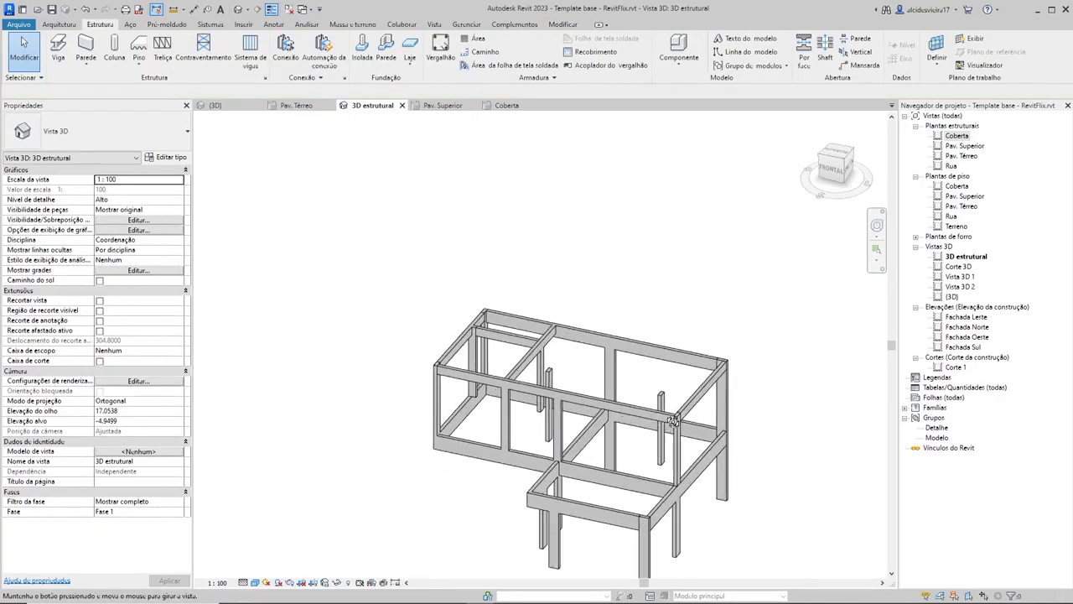
{"action": "scroll", "coordinate": [726, 414], "scroll_direction": "up", "scroll_amount": 3}
{"action": "middle_click_drag", "start_coordinate": [768, 508], "coordinate": [865, 444]}
{"action": "scroll", "coordinate": [733, 414], "scroll_direction": "down", "scroll_amount": 1}
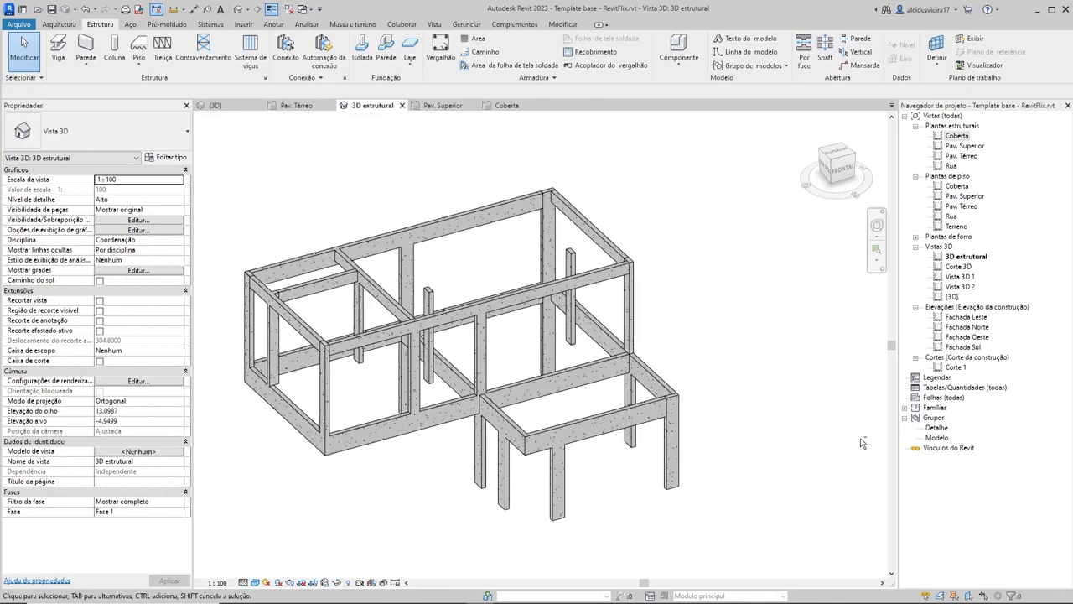
{"action": "middle_click_drag", "start_coordinate": [325, 443], "coordinate": [184, 465], "text": "shift"}
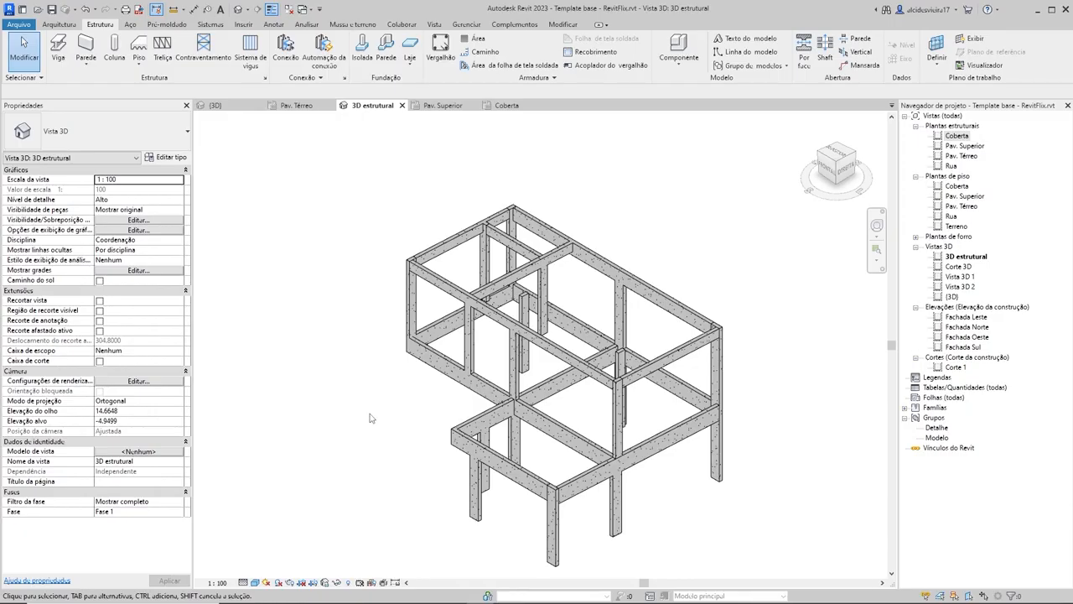
{"action": "scroll", "coordinate": [410, 392], "scroll_direction": "up", "scroll_amount": 3}
{"action": "middle_click_drag", "start_coordinate": [413, 375], "coordinate": [463, 366], "text": "shift"}
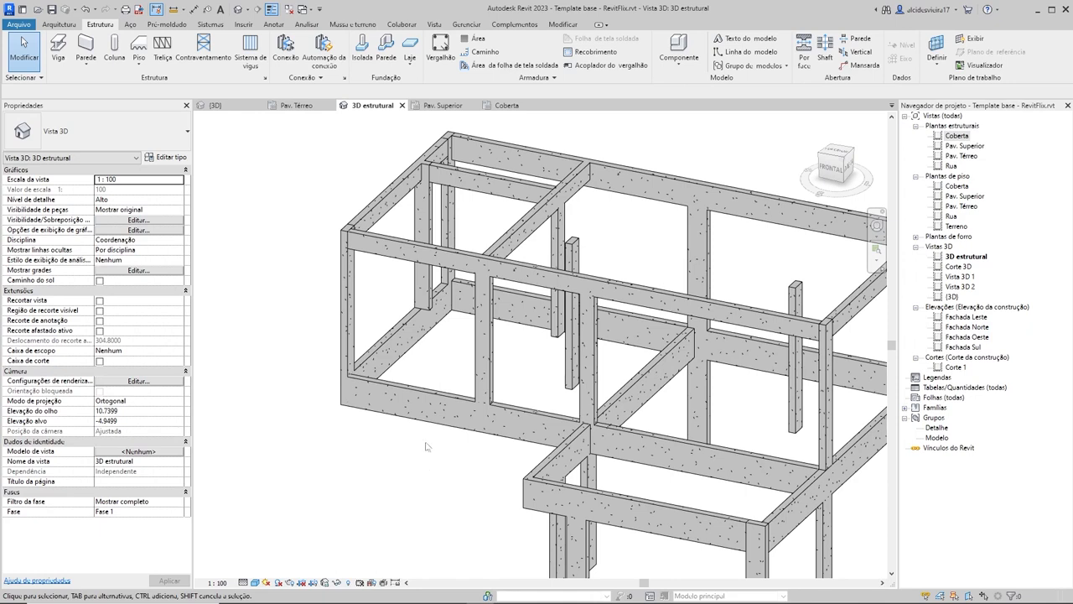
Step: Check the span of the long 14x60 Pav. Superior beam out to its corner beyond the last ground-floor column
{"action": "left_click", "coordinate": [386, 419]}
{"action": "left_click", "coordinate": [356, 468]}
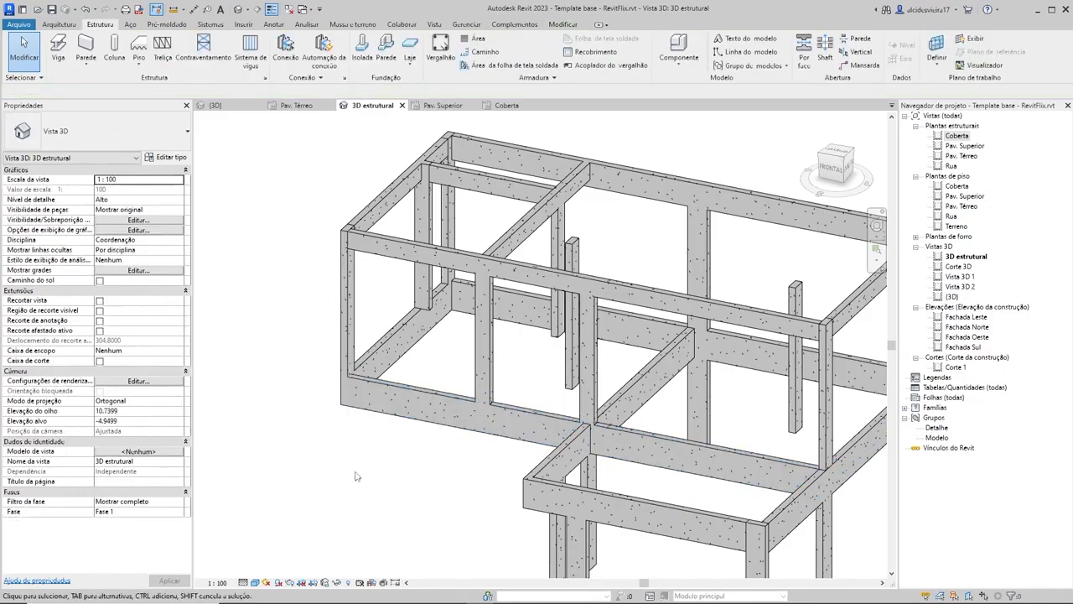
{"action": "left_click", "coordinate": [374, 407]}
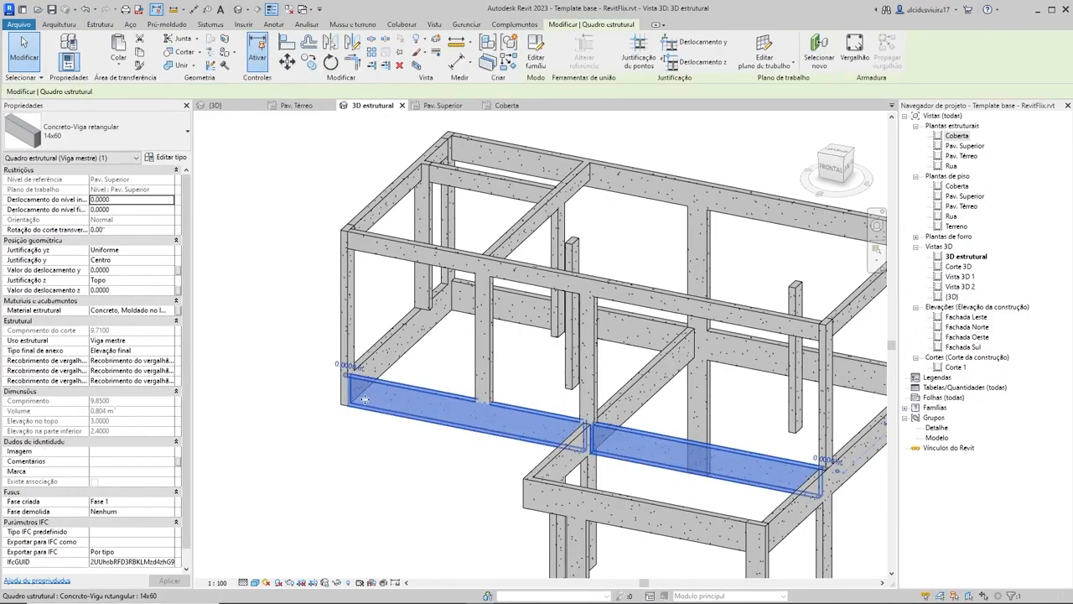
{"action": "key", "text": "Escape"}
{"action": "left_click", "coordinate": [417, 399]}
{"action": "key", "text": "Escape"}
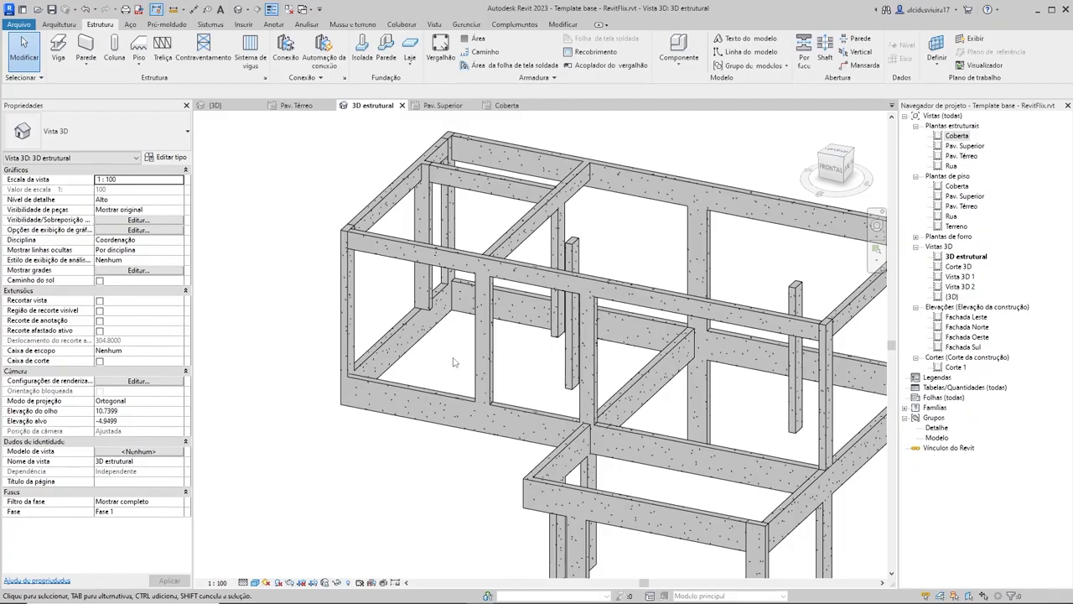
{"action": "scroll", "coordinate": [453, 362], "scroll_direction": "down", "scroll_amount": 5}
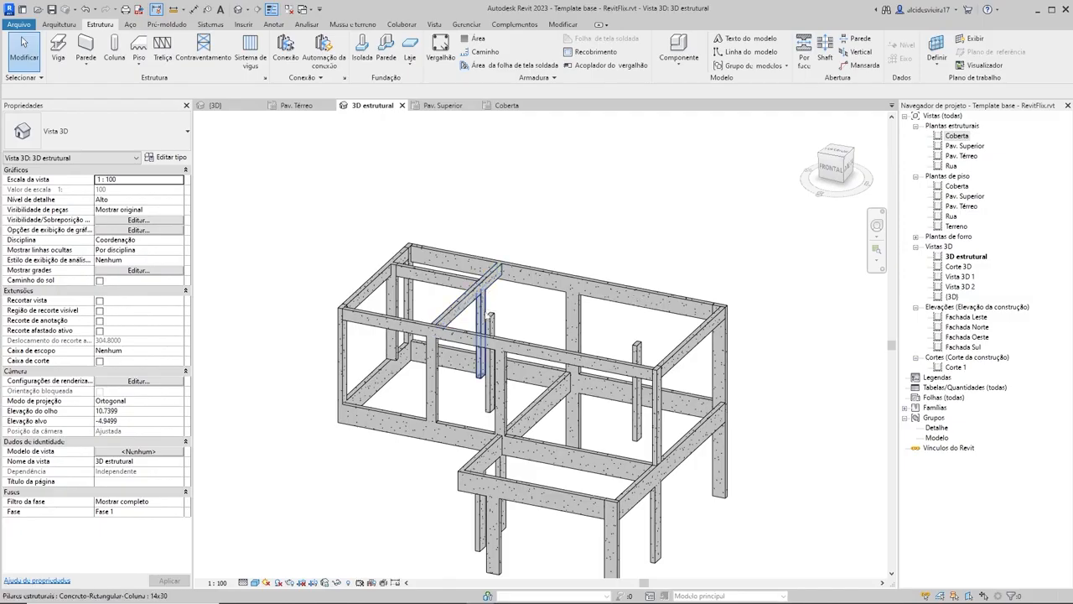
{"action": "scroll", "coordinate": [455, 283], "scroll_direction": "down", "scroll_amount": 1}
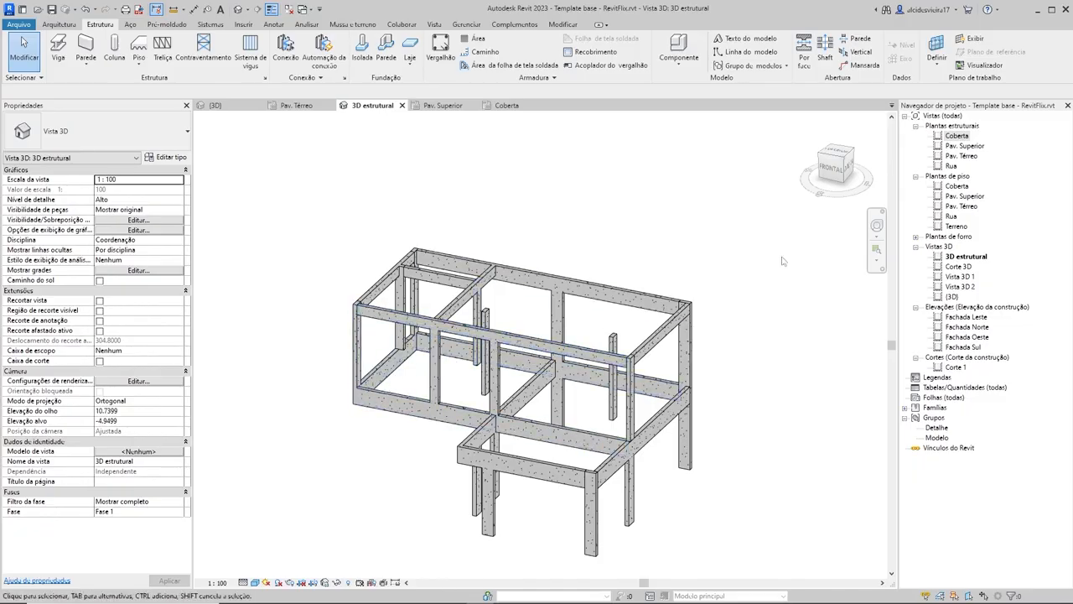
{"action": "scroll", "coordinate": [679, 490], "scroll_direction": "down", "scroll_amount": 1}
{"action": "middle_click_drag", "start_coordinate": [754, 487], "coordinate": [495, 536], "text": "shift"}
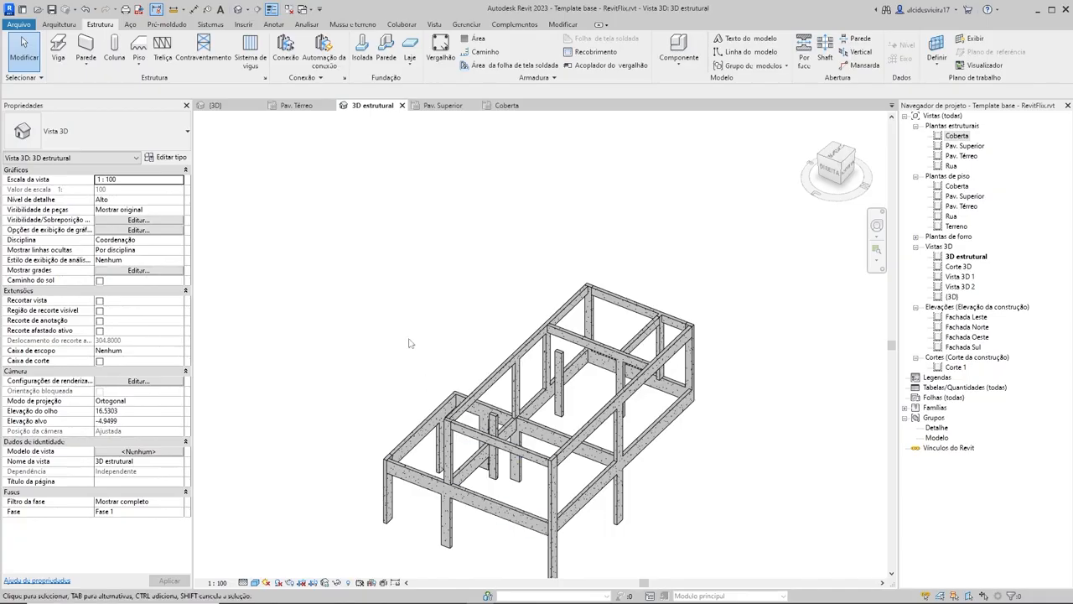
Step: On the Coberta plan, draw a 0.14 x 0.35 beam about 3.40 m long from the rear outer beam to the nearer freestanding 14x30 column
{"action": "left_click", "coordinate": [505, 105]}
{"action": "scroll", "coordinate": [499, 385], "scroll_direction": "down", "scroll_amount": 3}
{"action": "scroll", "coordinate": [545, 386], "scroll_direction": "up", "scroll_amount": 3}
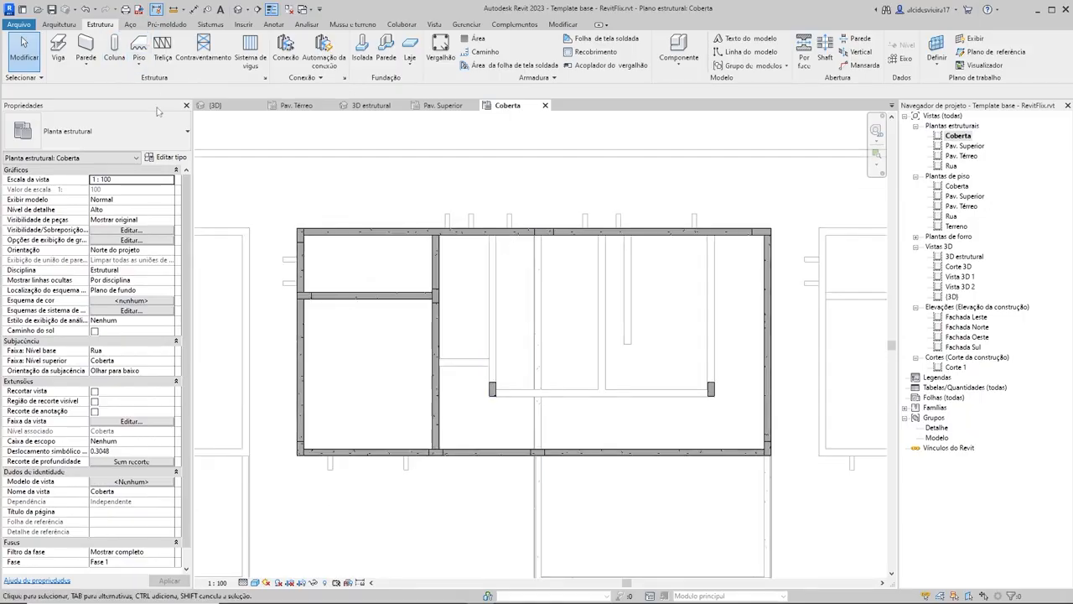
{"action": "left_click", "coordinate": [57, 50]}
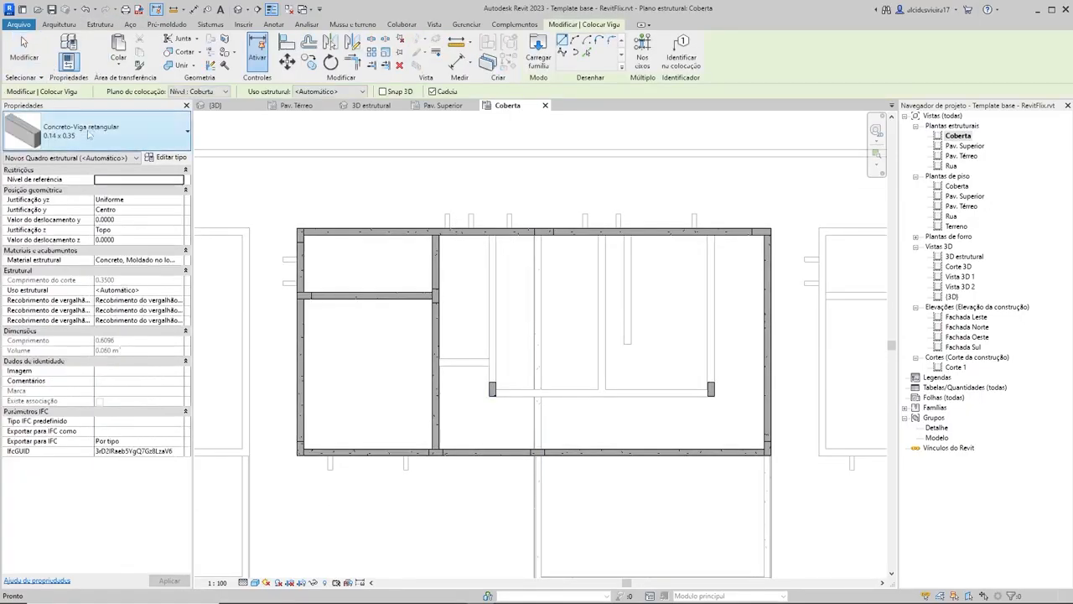
{"action": "scroll", "coordinate": [491, 268], "scroll_direction": "up", "scroll_amount": 3}
{"action": "scroll", "coordinate": [492, 251], "scroll_direction": "down", "scroll_amount": 1}
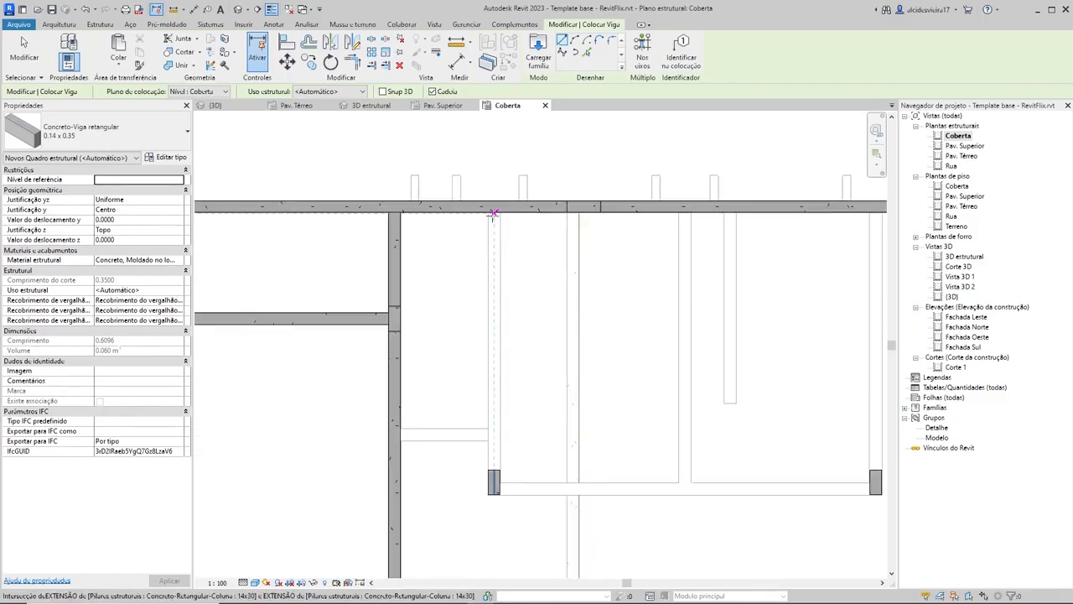
{"action": "left_click", "coordinate": [494, 206]}
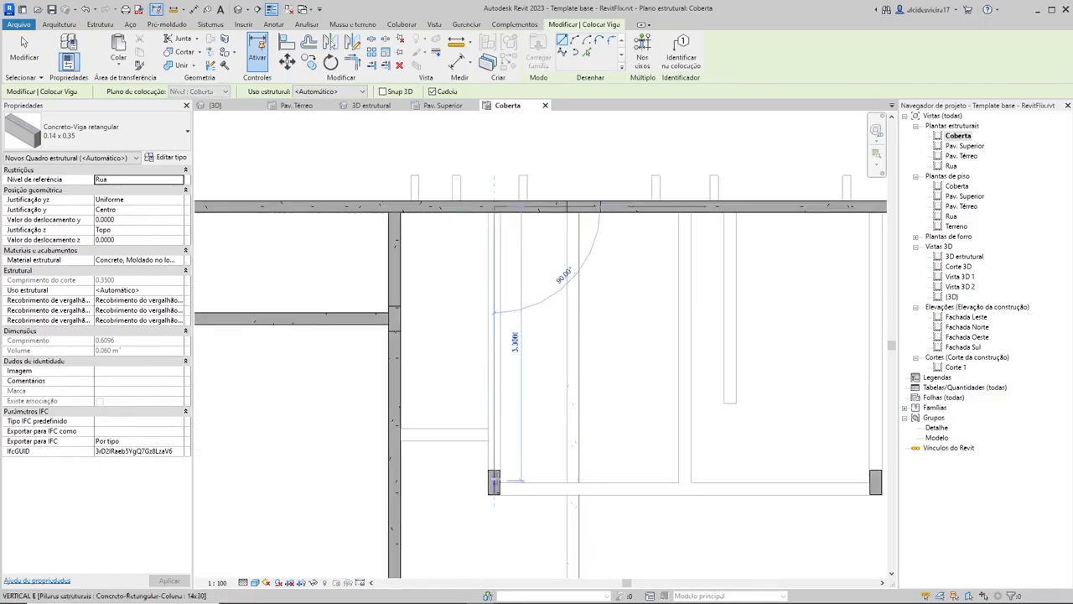
{"action": "left_click", "coordinate": [494, 482]}
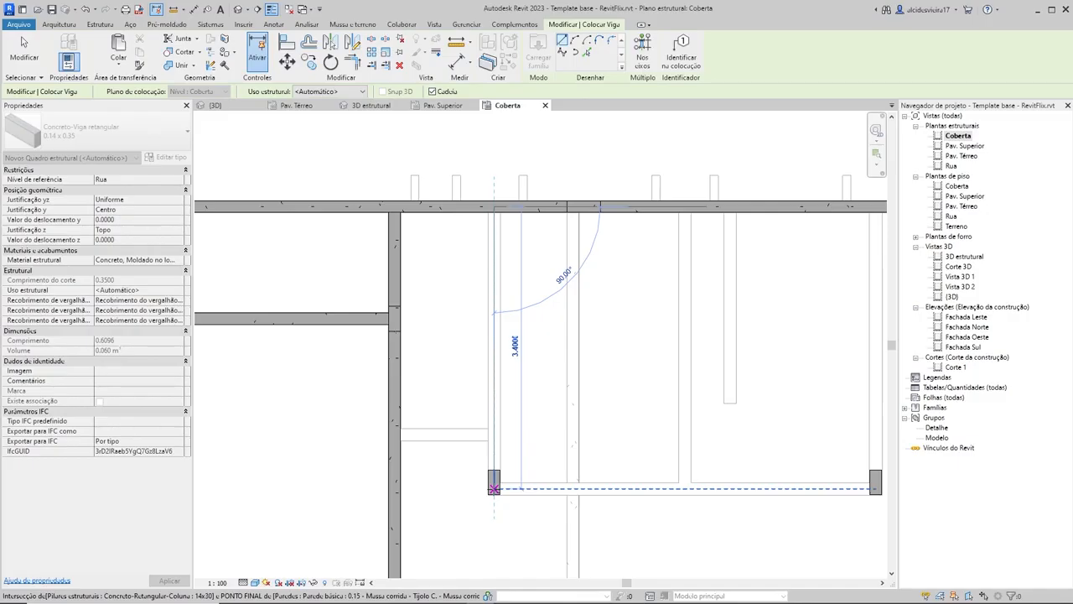
Step: Continue the 0.14 x 0.35 beam chain about 4.60 m to the second freestanding 14x30 column and back to the rear outer beam
{"action": "scroll", "coordinate": [635, 478], "scroll_direction": "down", "scroll_amount": 2}
{"action": "scroll", "coordinate": [755, 478], "scroll_direction": "up", "scroll_amount": 4}
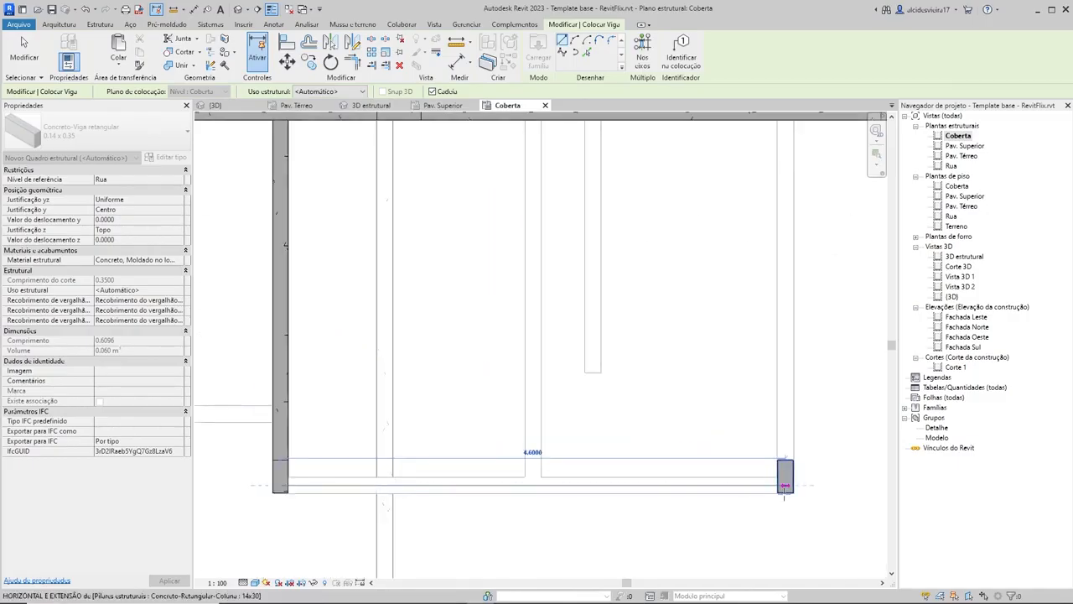
{"action": "left_click", "coordinate": [785, 484]}
{"action": "scroll", "coordinate": [785, 484], "scroll_direction": "down", "scroll_amount": 2}
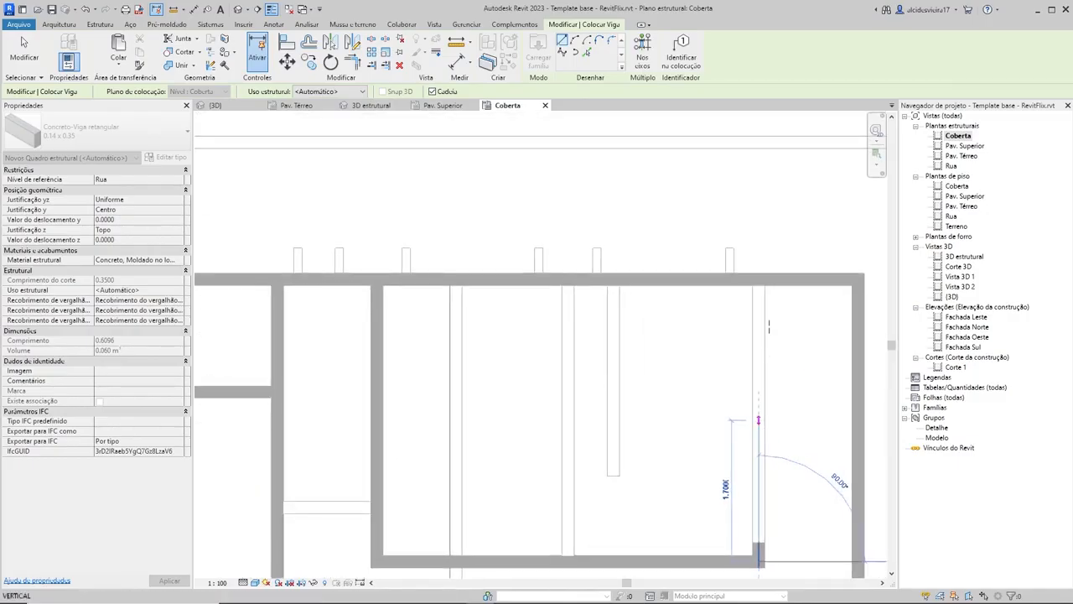
{"action": "left_click", "coordinate": [758, 276]}
{"action": "scroll", "coordinate": [723, 306], "scroll_direction": "down", "scroll_amount": 3}
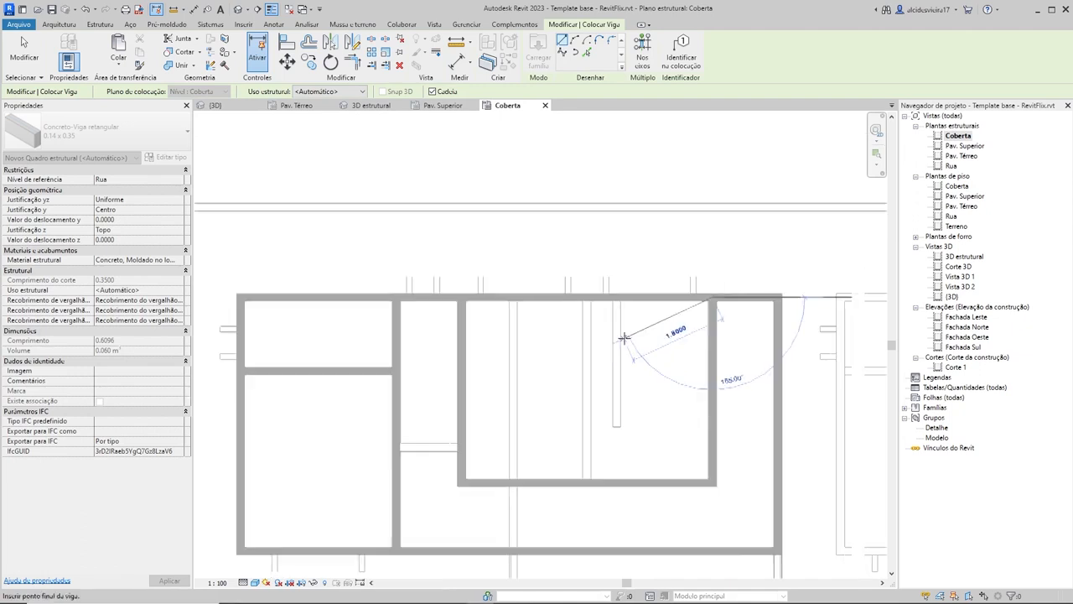
{"action": "key", "text": "Escape"}
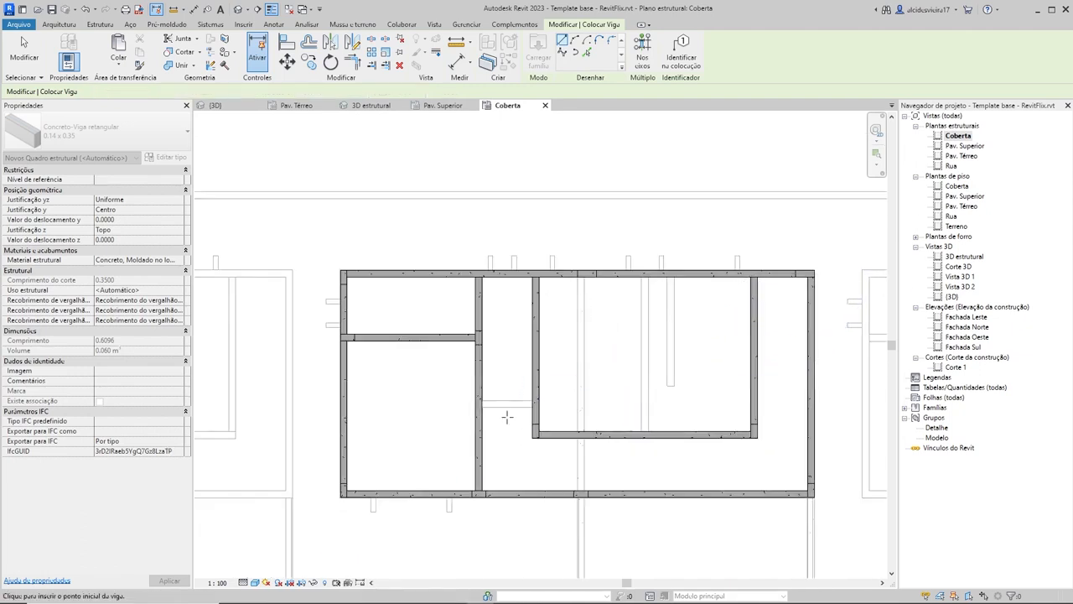
Step: Draw a short 0.14 x 0.35 beam about 1.20 m long between the interior cross beam and the new parallel beam, following the wall below
{"action": "scroll", "coordinate": [507, 417], "scroll_direction": "up", "scroll_amount": 5}
{"action": "left_click", "coordinate": [454, 382]}
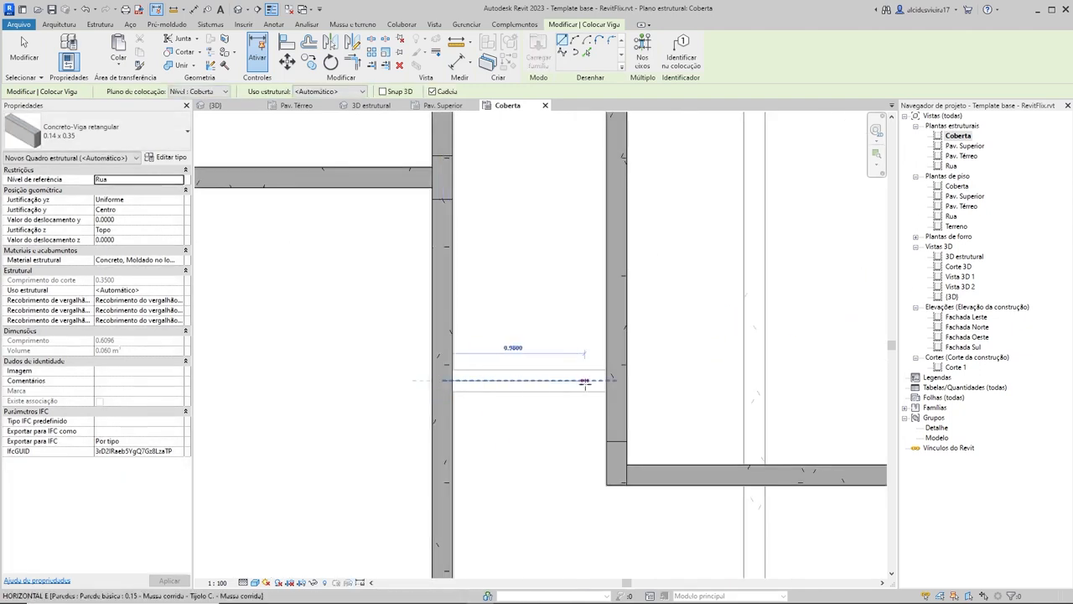
{"action": "left_click", "coordinate": [616, 380]}
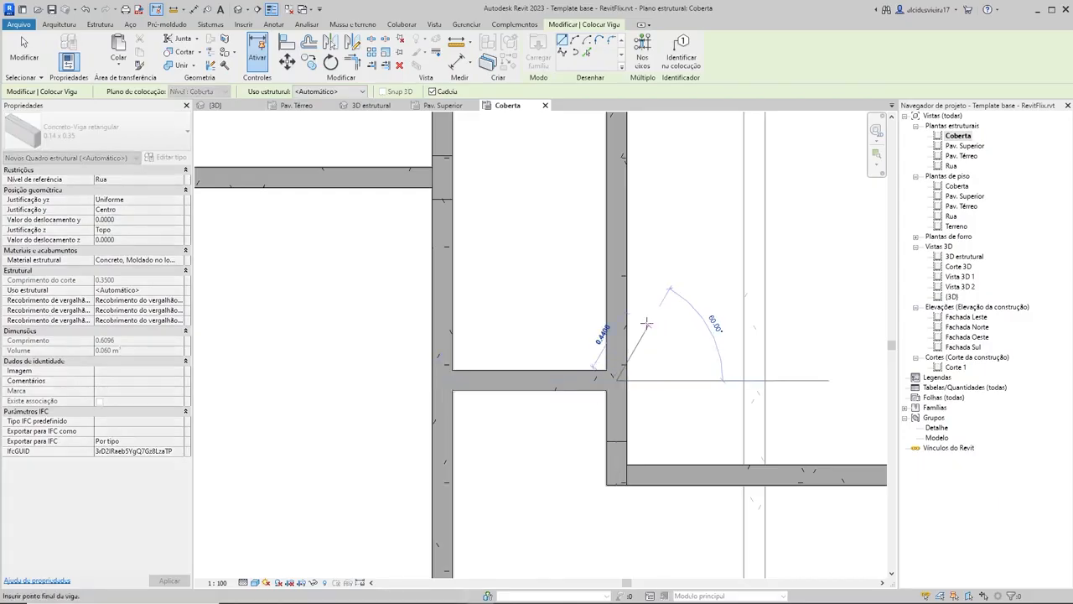
{"action": "key", "text": "Escape"}
{"action": "key", "text": "Escape"}
Step: Change the short connecting beam on Coberta to type 0.14 x 0.20
{"action": "left_click", "coordinate": [541, 379]}
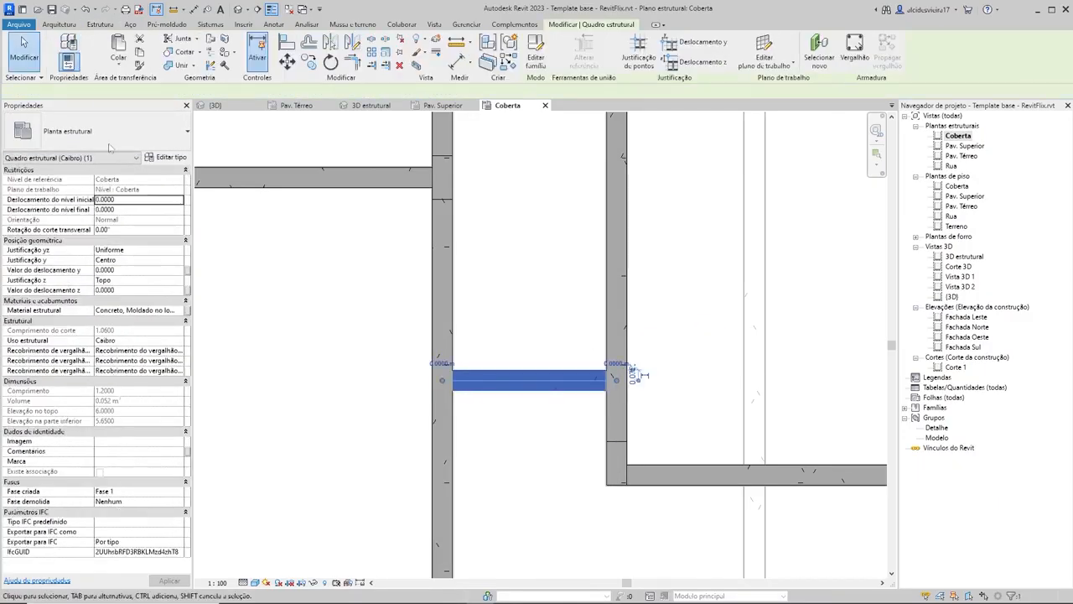
{"action": "left_click", "coordinate": [116, 138]}
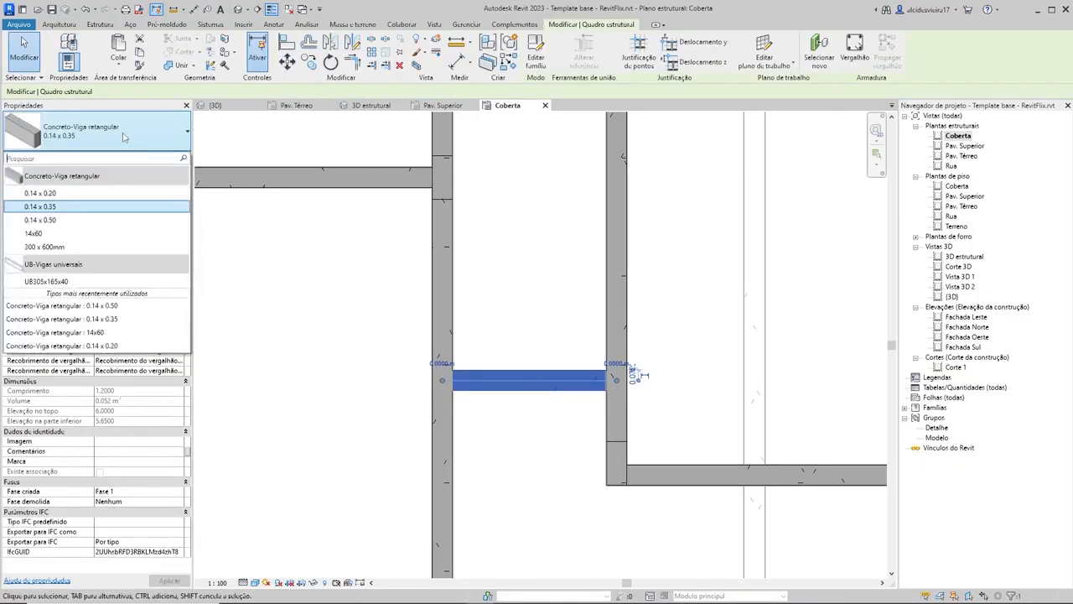
{"action": "left_click", "coordinate": [50, 194]}
{"action": "key", "text": "Escape"}
{"action": "scroll", "coordinate": [629, 302], "scroll_direction": "down", "scroll_amount": 5}
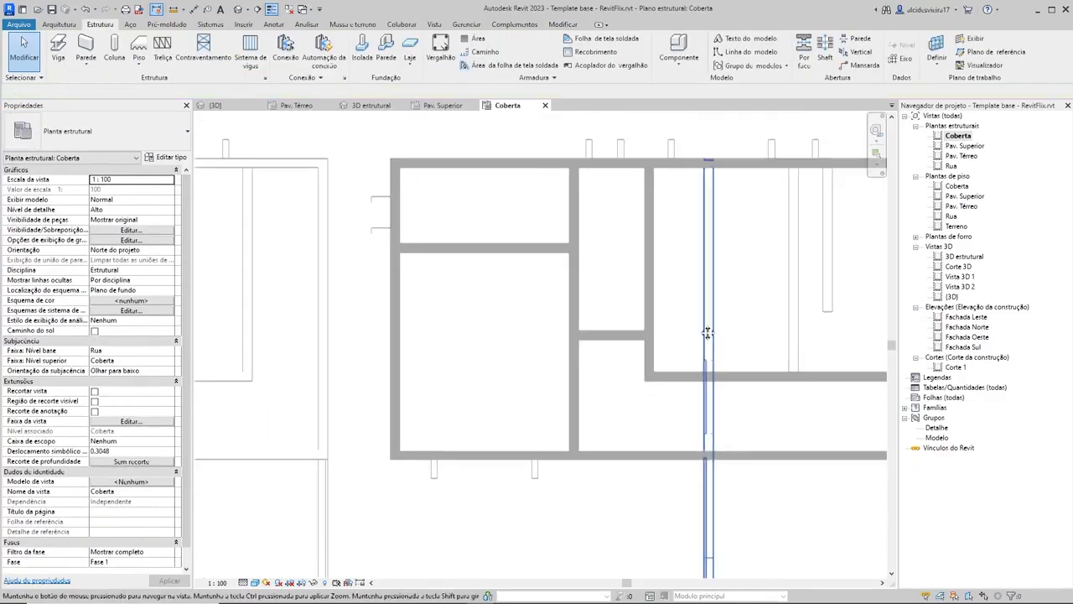
Step: Check the short connecting beam's type and examine the complete Coberta beam layout
{"action": "left_click", "coordinate": [498, 335]}
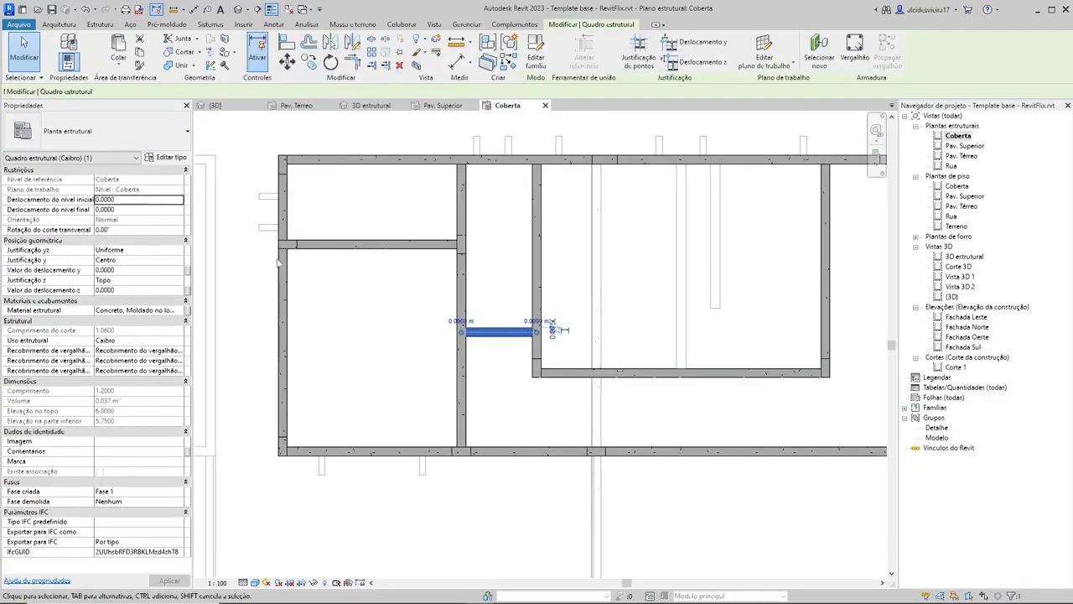
{"action": "left_click", "coordinate": [105, 139]}
{"action": "left_click", "coordinate": [106, 137]}
{"action": "key", "text": "Escape"}
{"action": "scroll", "coordinate": [702, 300], "scroll_direction": "down", "scroll_amount": 1}
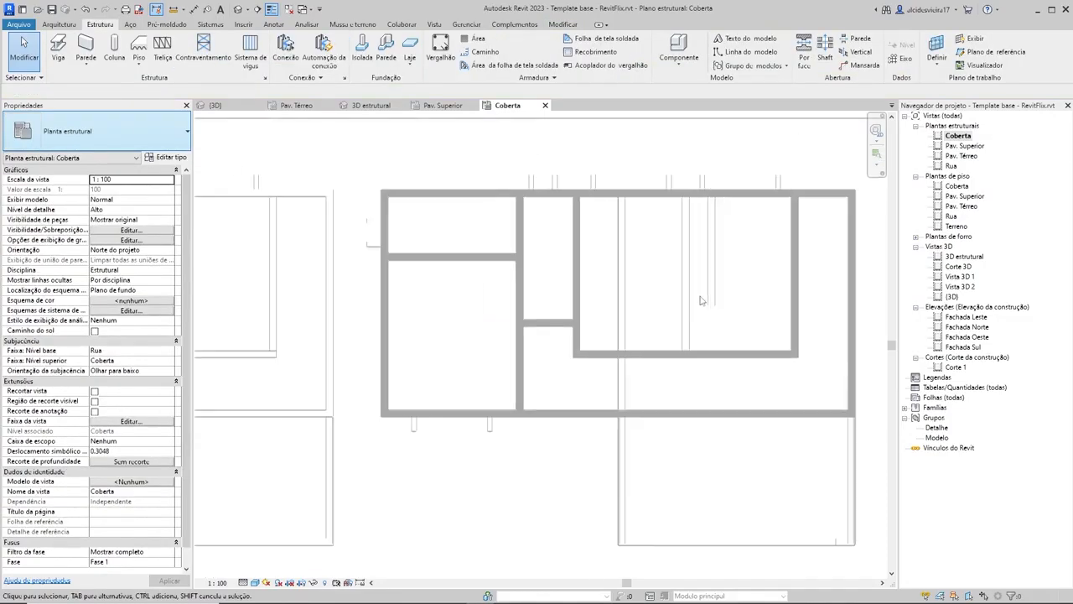
{"action": "scroll", "coordinate": [703, 300], "scroll_direction": "down", "scroll_amount": 1}
{"action": "middle_click_drag", "start_coordinate": [702, 301], "coordinate": [570, 304]}
{"action": "scroll", "coordinate": [344, 193], "scroll_direction": "up", "scroll_amount": 1}
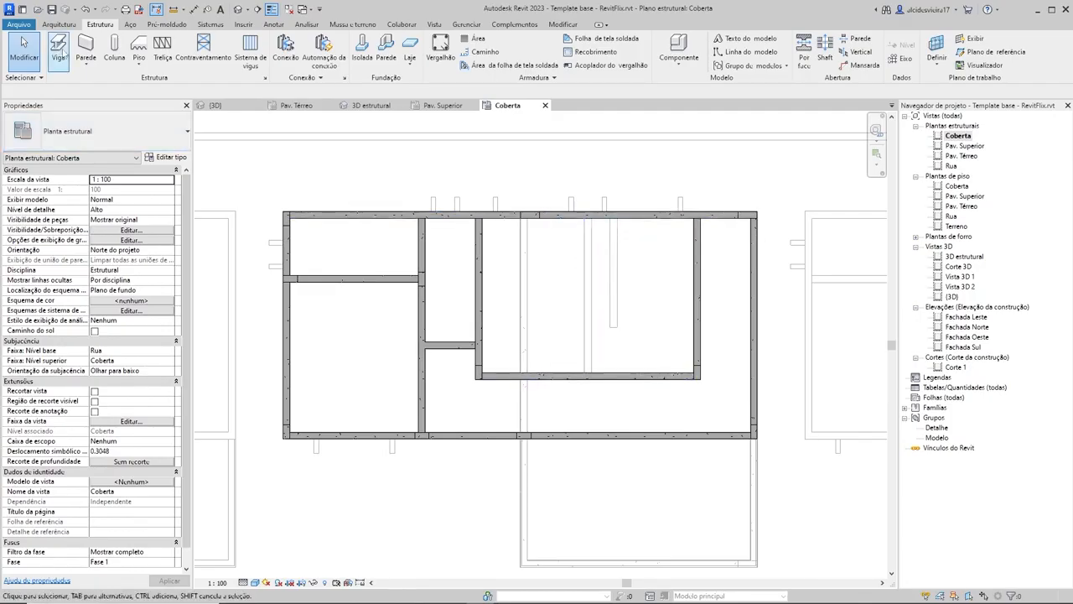
Step: On the Pav. Superior plan, place a 14x30 column up to Coberta between the two adjacent doors, at the end of the dividing wall
{"action": "left_click", "coordinate": [445, 110]}
{"action": "scroll", "coordinate": [415, 294], "scroll_direction": "down", "scroll_amount": 3}
{"action": "middle_click_drag", "start_coordinate": [415, 294], "coordinate": [611, 300]}
{"action": "scroll", "coordinate": [488, 285], "scroll_direction": "down", "scroll_amount": 2}
{"action": "middle_click_drag", "start_coordinate": [488, 285], "coordinate": [500, 378]}
{"action": "scroll", "coordinate": [486, 323], "scroll_direction": "up", "scroll_amount": 3}
{"action": "scroll", "coordinate": [486, 323], "scroll_direction": "down", "scroll_amount": 1}
{"action": "scroll", "coordinate": [492, 358], "scroll_direction": "up", "scroll_amount": 2}
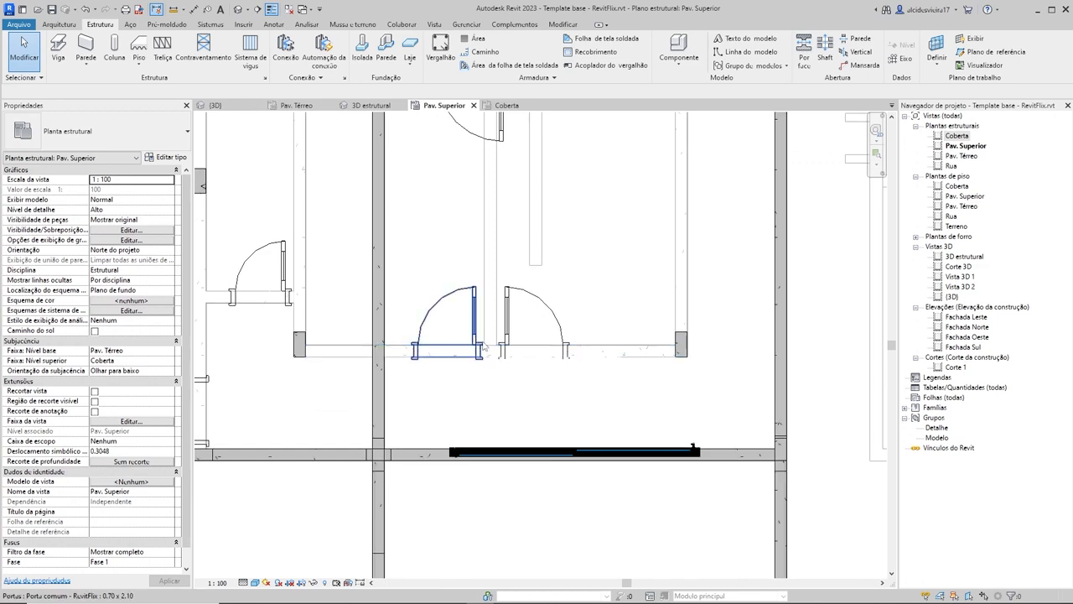
{"action": "key", "text": "c"}
{"action": "key", "text": "l"}
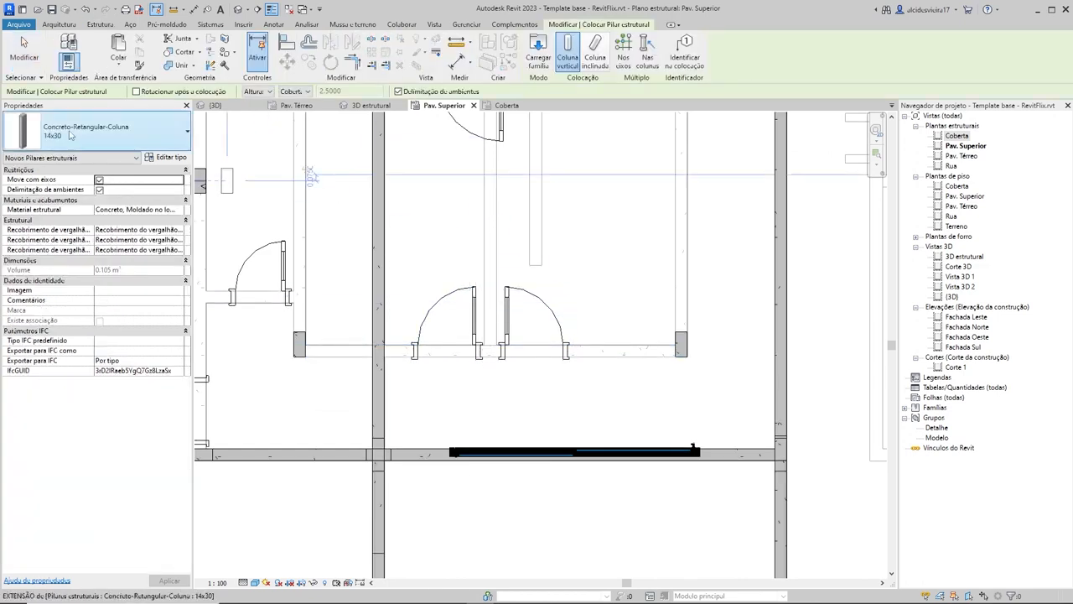
{"action": "scroll", "coordinate": [495, 327], "scroll_direction": "up", "scroll_amount": 6}
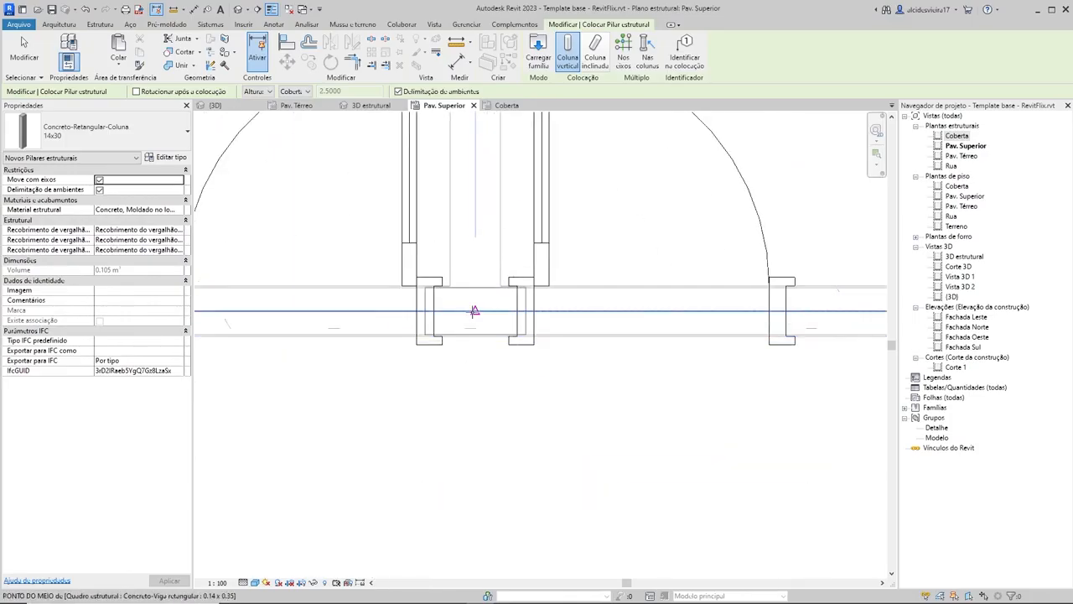
{"action": "scroll", "coordinate": [478, 314], "scroll_direction": "down", "scroll_amount": 3}
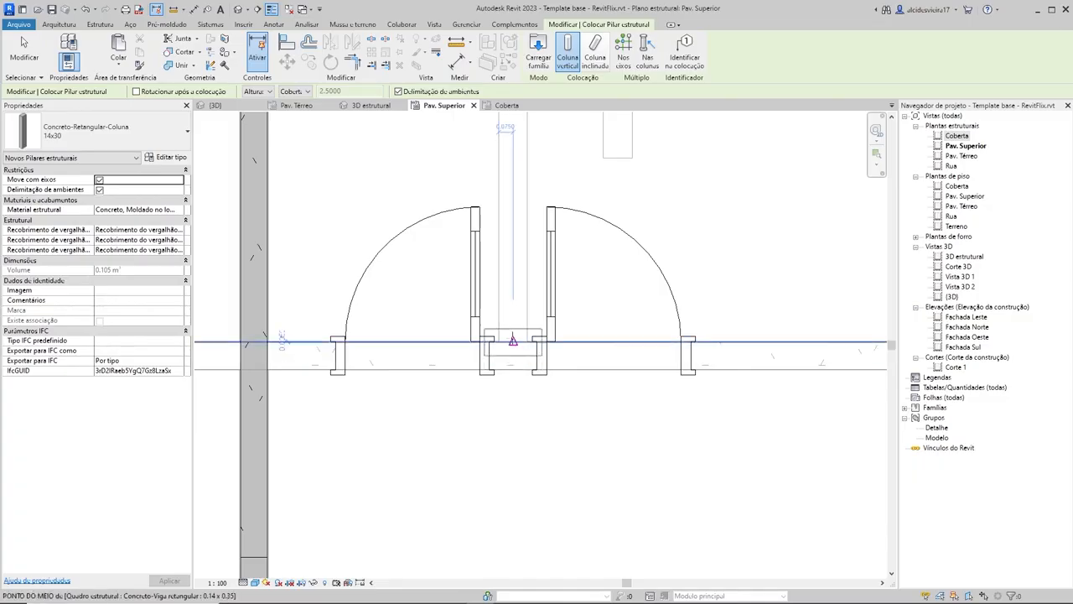
{"action": "scroll", "coordinate": [514, 315], "scroll_direction": "down", "scroll_amount": 2}
{"action": "scroll", "coordinate": [514, 314], "scroll_direction": "up", "scroll_amount": 4}
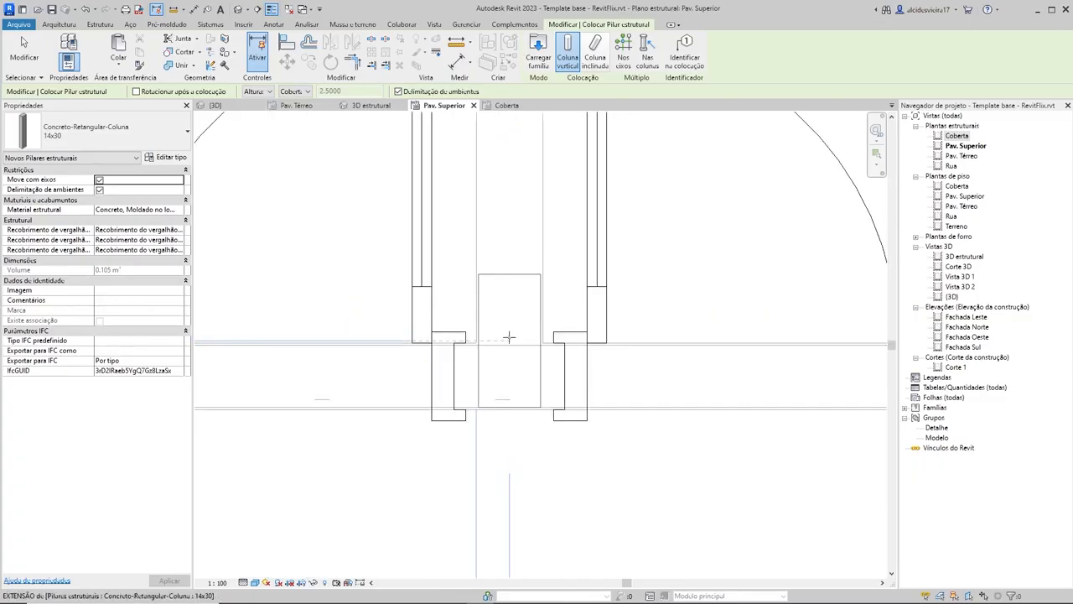
{"action": "scroll", "coordinate": [509, 340], "scroll_direction": "down", "scroll_amount": 2}
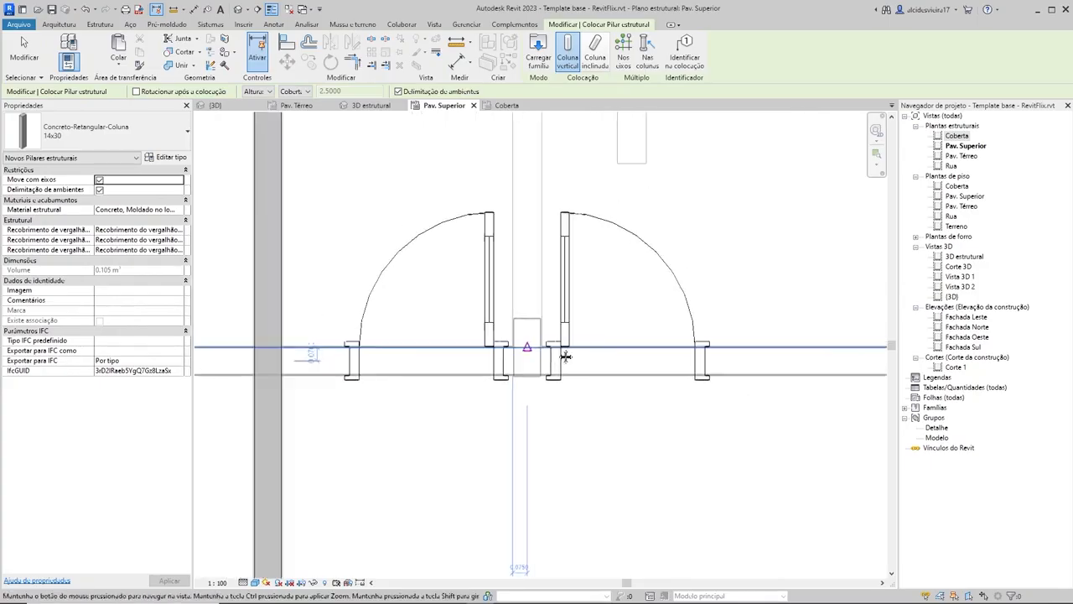
{"action": "scroll", "coordinate": [601, 352], "scroll_direction": "up", "scroll_amount": 2}
{"action": "scroll", "coordinate": [601, 352], "scroll_direction": "up", "scroll_amount": 3}
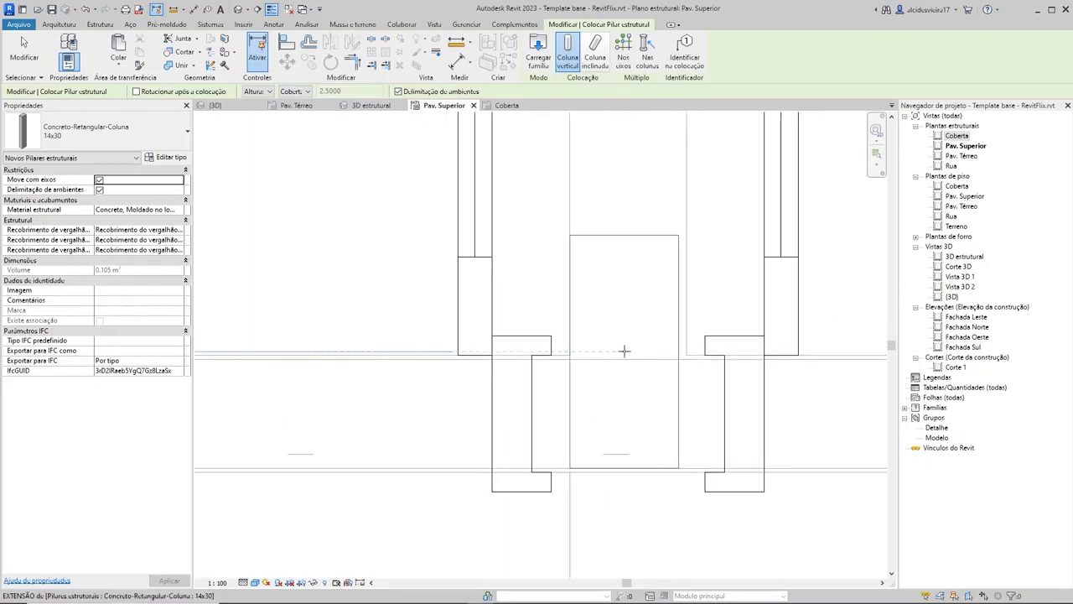
{"action": "left_click", "coordinate": [627, 351]}
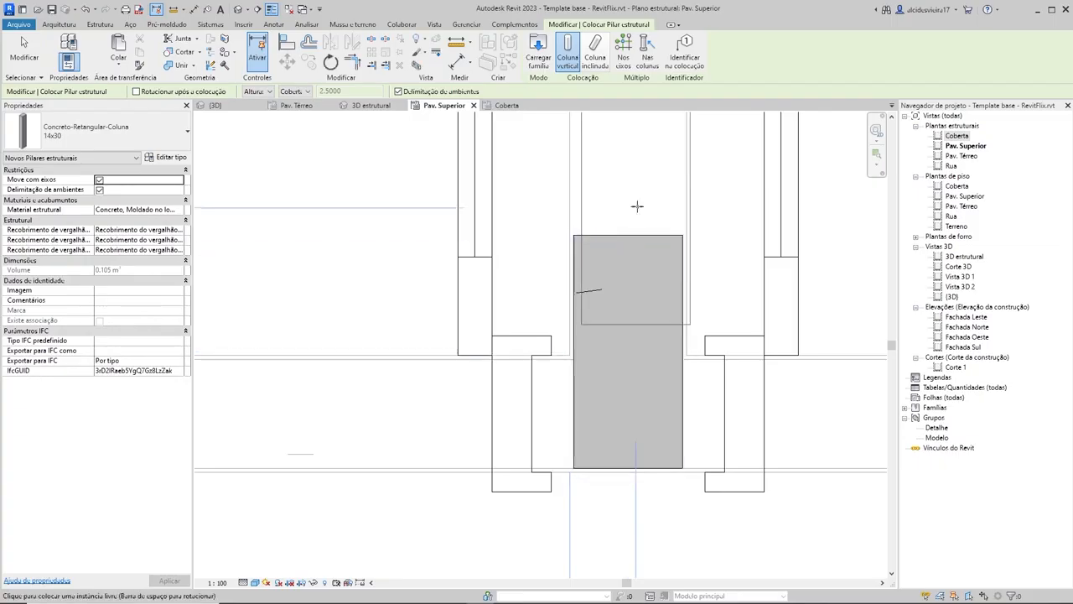
{"action": "key", "text": "Escape"}
{"action": "key", "text": "Escape"}
Step: Try to align the new 14x30 column with the dividing wall's centreline, and undo the alignment
{"action": "scroll", "coordinate": [654, 394], "scroll_direction": "up", "scroll_amount": 1}
{"action": "scroll", "coordinate": [657, 419], "scroll_direction": "up", "scroll_amount": 1}
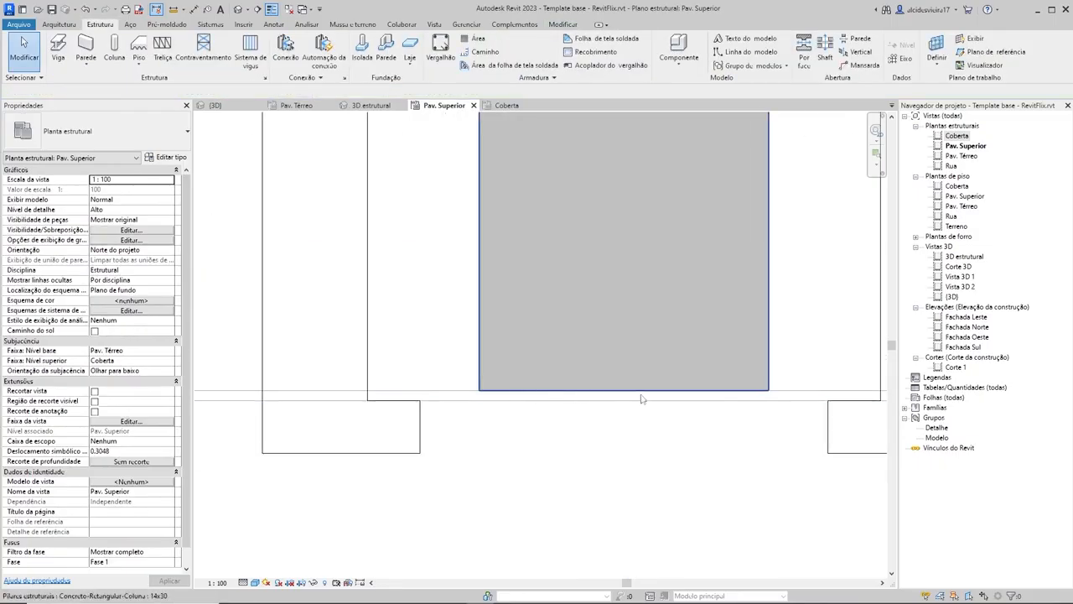
{"action": "scroll", "coordinate": [662, 352], "scroll_direction": "down", "scroll_amount": 3}
{"action": "key", "text": "a"}
{"action": "key", "text": "l"}
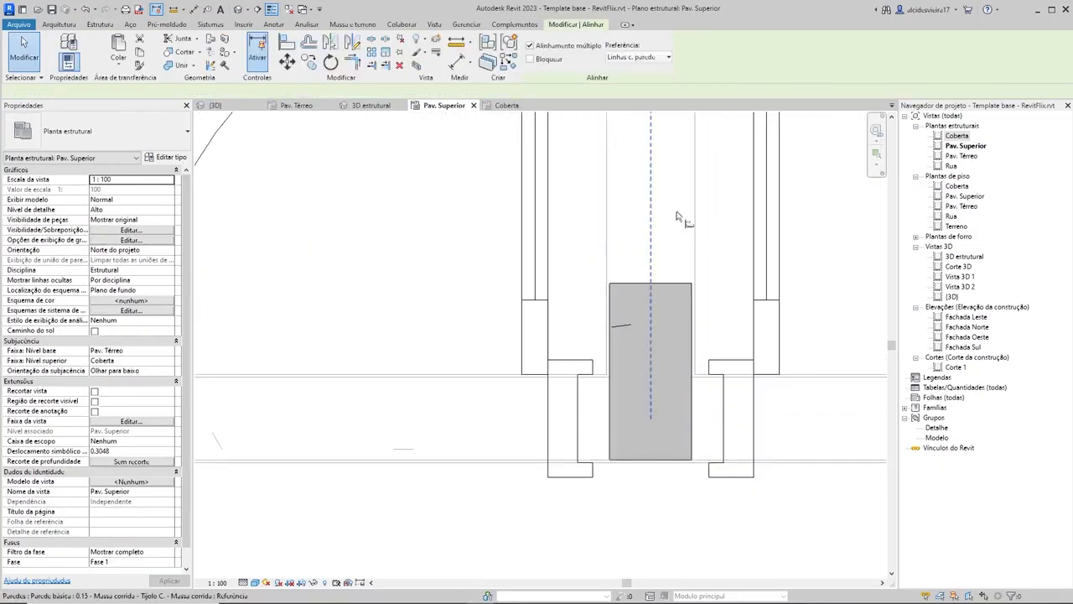
{"action": "left_click", "coordinate": [648, 325]}
{"action": "key", "text": "ctrl+z"}
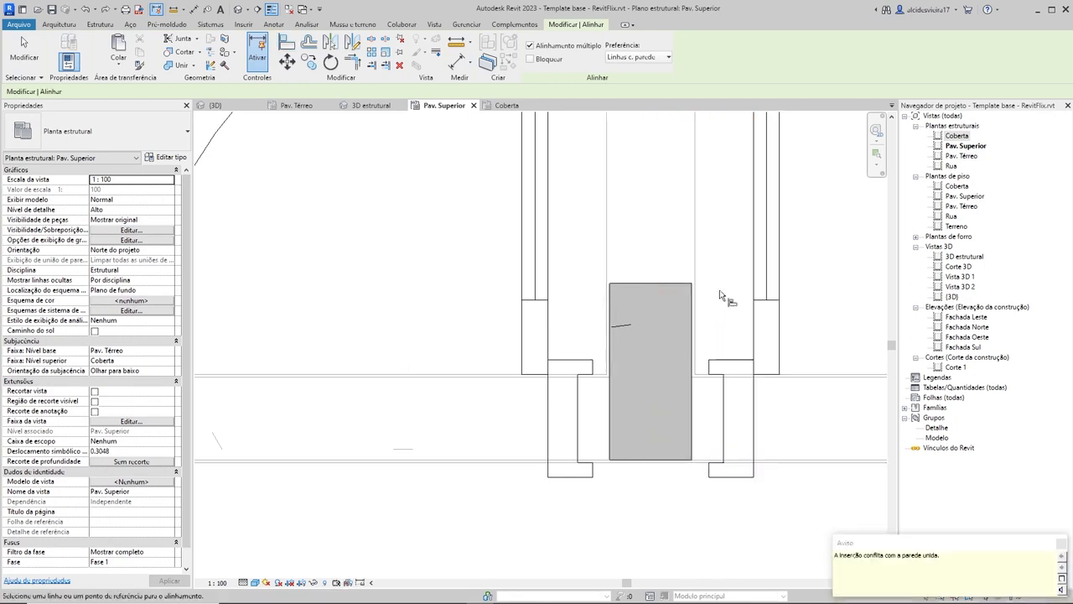
{"action": "scroll", "coordinate": [669, 361], "scroll_direction": "down", "scroll_amount": 4}
{"action": "left_click", "coordinate": [661, 235]}
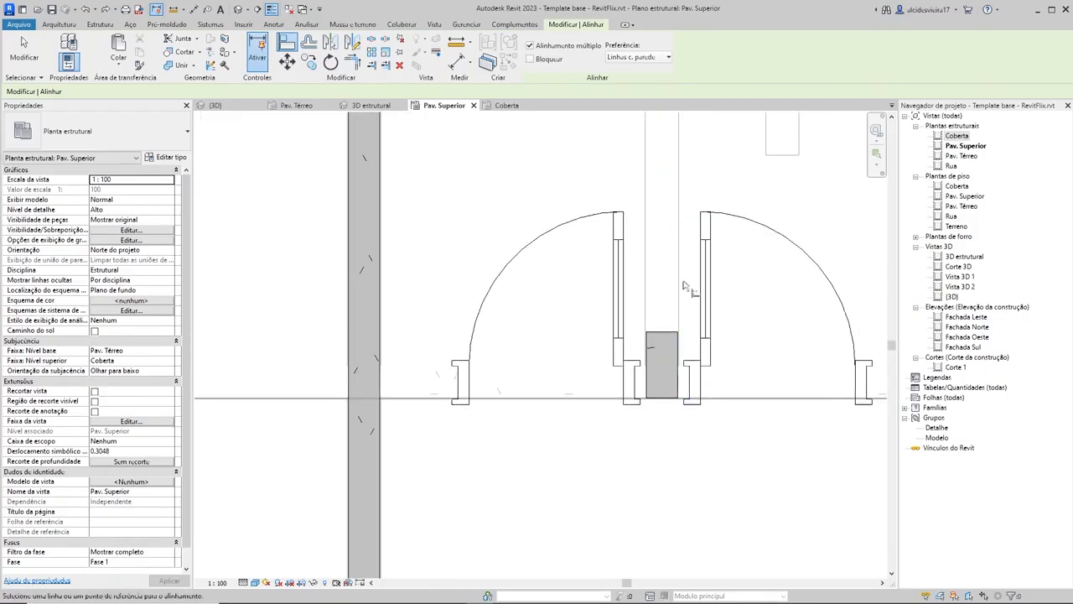
{"action": "key", "text": "Escape"}
{"action": "scroll", "coordinate": [707, 268], "scroll_direction": "down", "scroll_amount": 5}
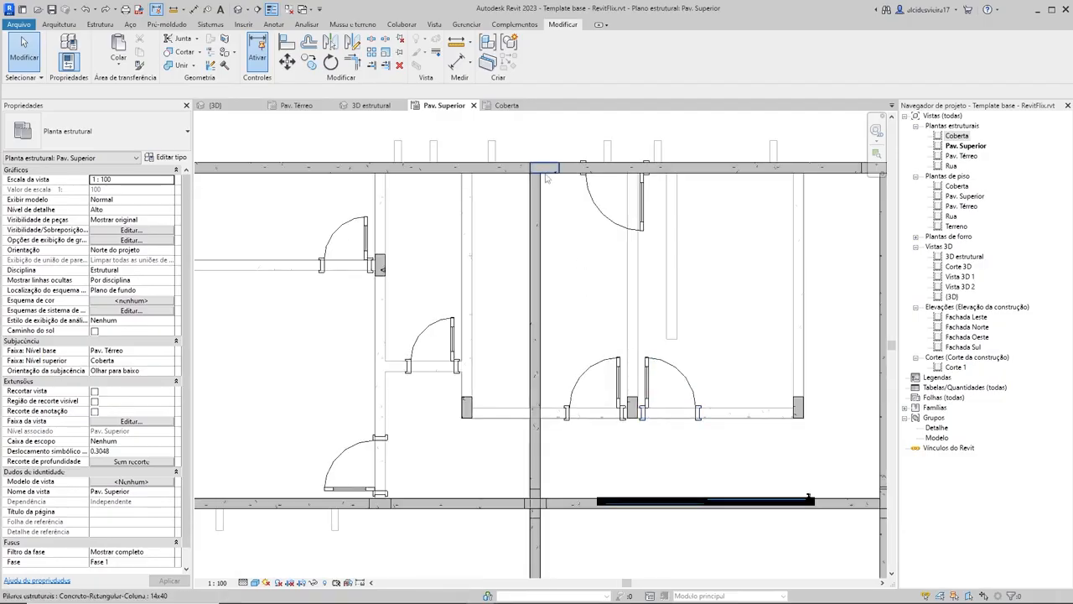
{"action": "scroll", "coordinate": [572, 327], "scroll_direction": "down", "scroll_amount": 2}
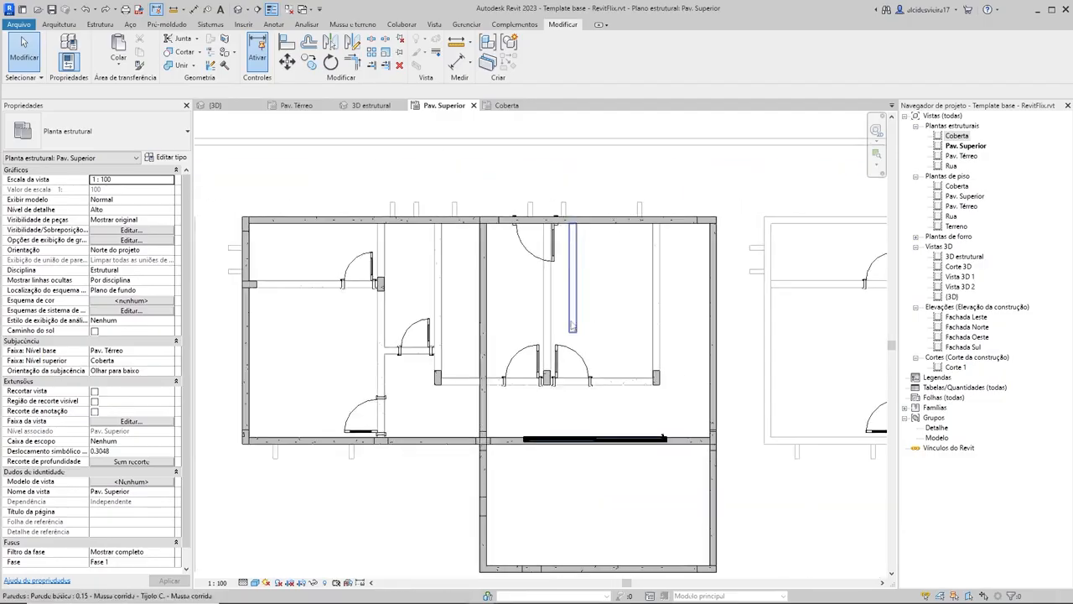
{"action": "scroll", "coordinate": [637, 297], "scroll_direction": "up", "scroll_amount": 1}
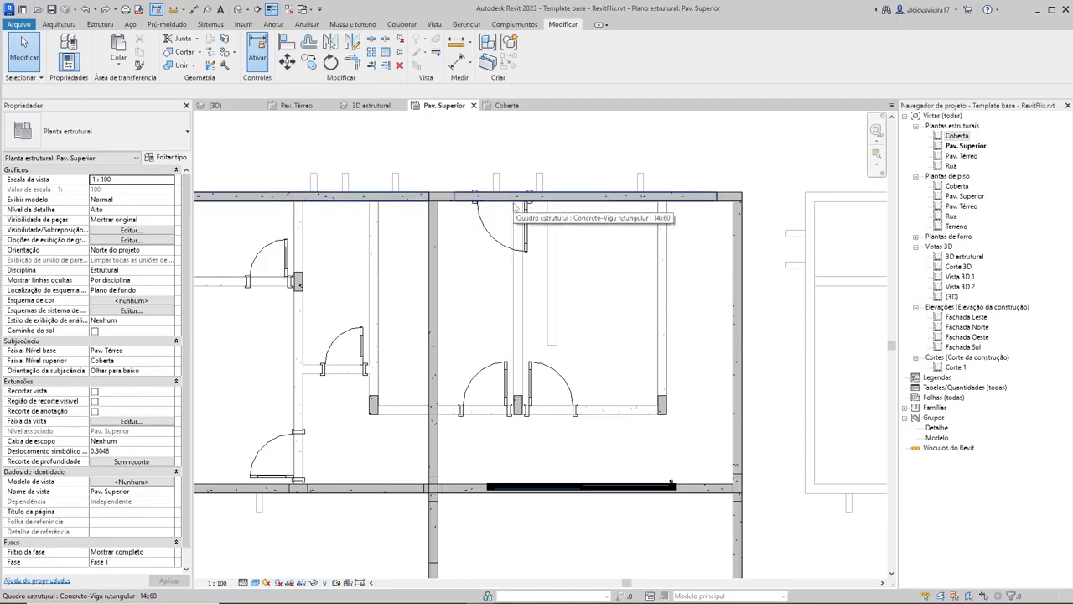
Step: On the Coberta plan, place a 0.14 x 0.35 beam from the new 14x30 column straight to the upper edge beam
{"action": "left_click", "coordinate": [518, 109]}
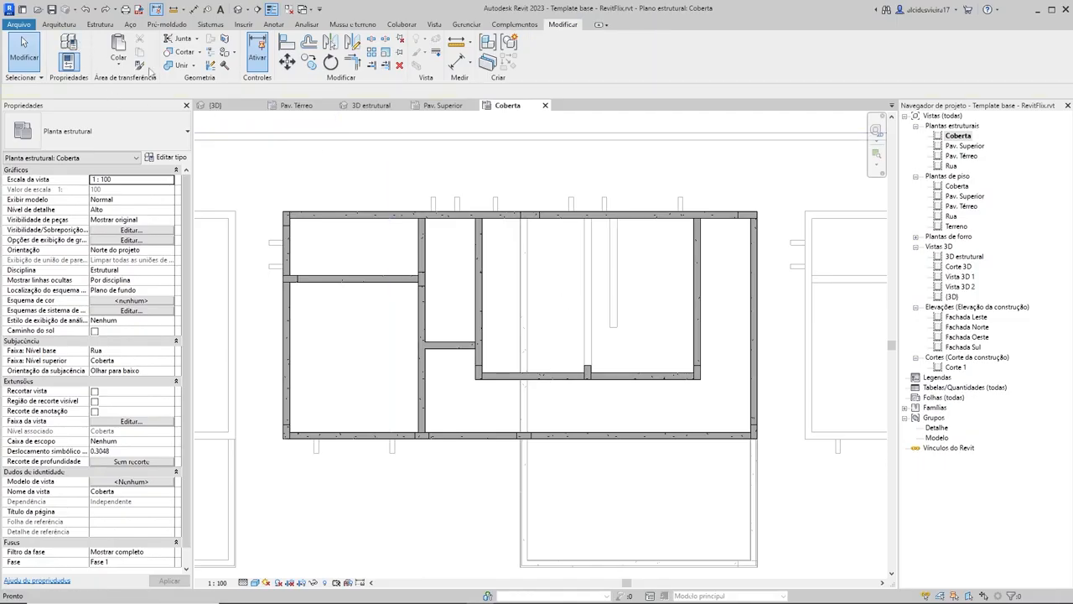
{"action": "left_click", "coordinate": [88, 25]}
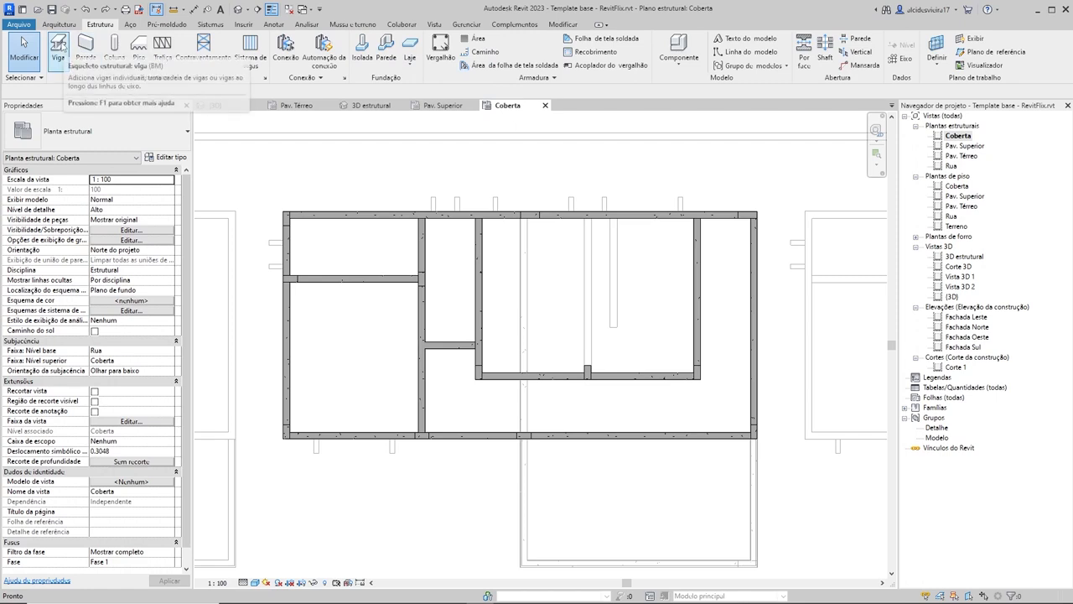
{"action": "key", "text": "b"}
{"action": "key", "text": "m"}
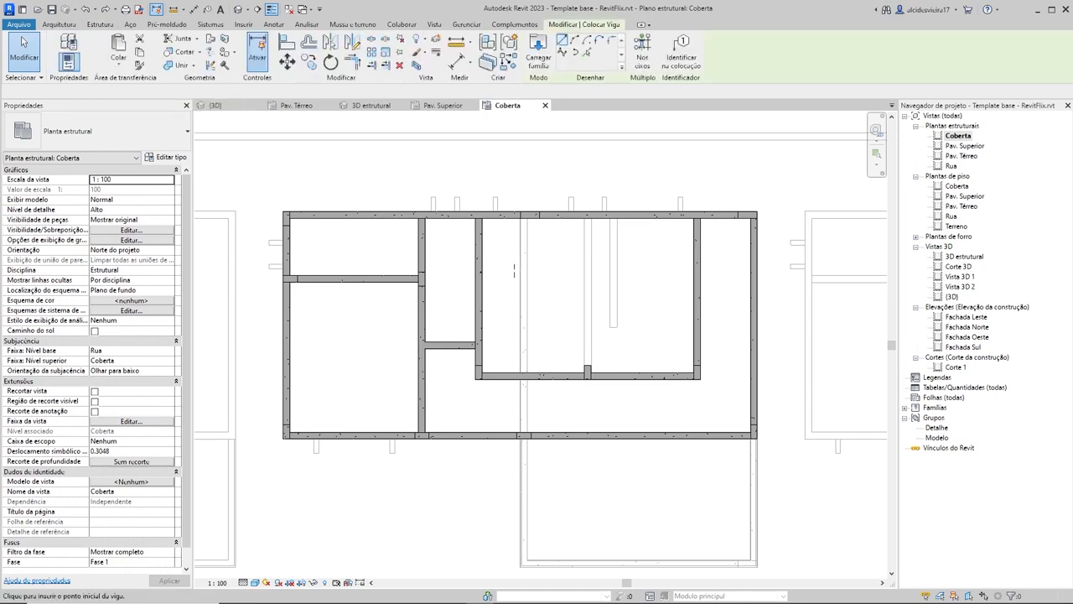
{"action": "scroll", "coordinate": [599, 377], "scroll_direction": "up", "scroll_amount": 5}
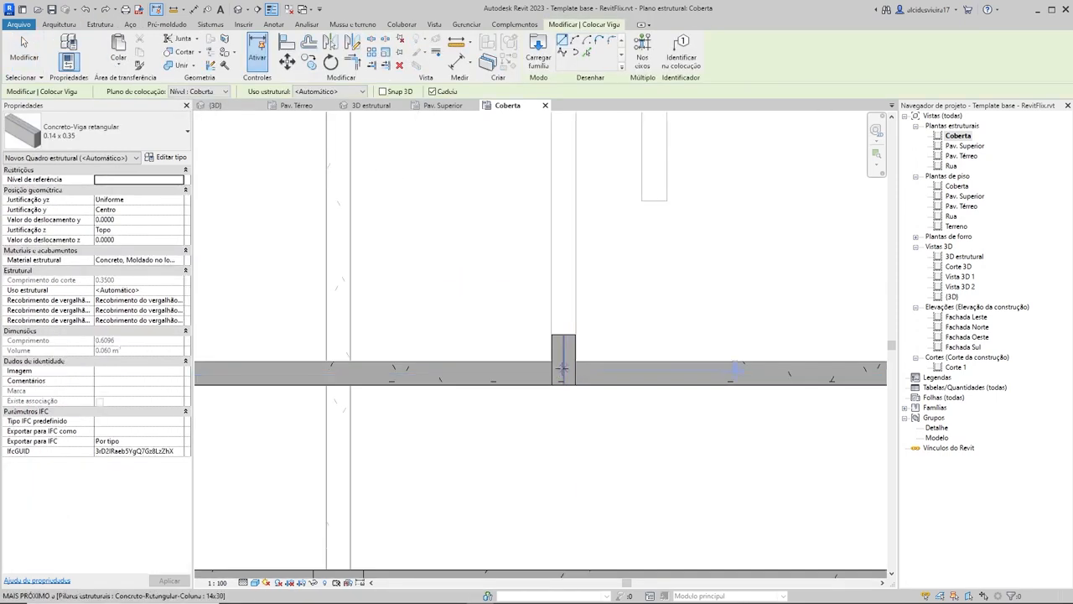
{"action": "left_click", "coordinate": [563, 373]}
{"action": "scroll", "coordinate": [556, 306], "scroll_direction": "up", "scroll_amount": 4}
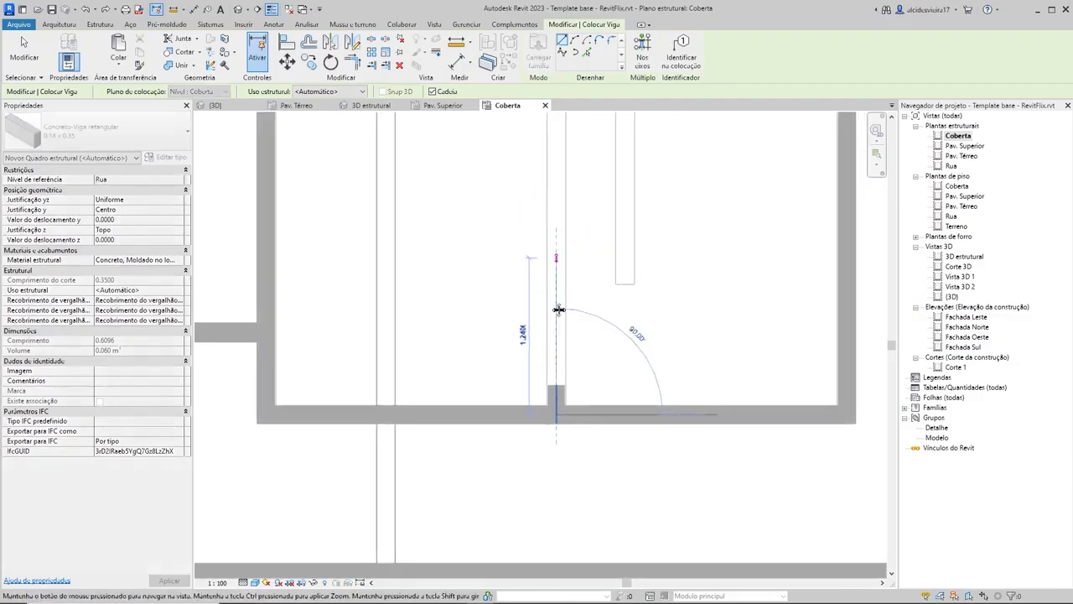
{"action": "middle_click_drag", "start_coordinate": [532, 343], "coordinate": [530, 349]}
{"action": "left_click", "coordinate": [541, 186]}
{"action": "scroll", "coordinate": [653, 273], "scroll_direction": "down", "scroll_amount": 6}
{"action": "key", "text": "Escape"}
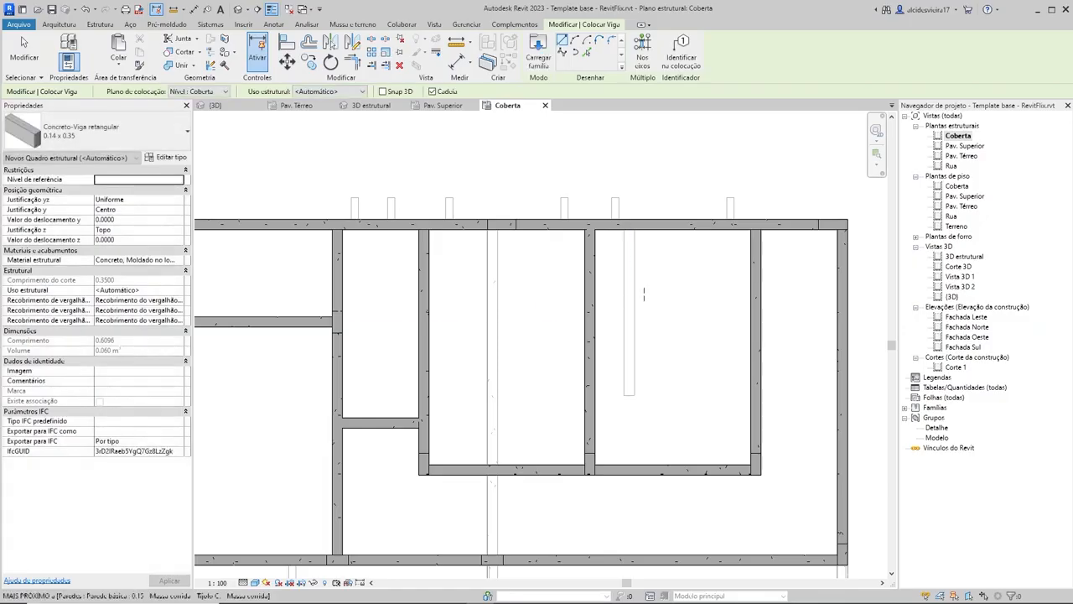
{"action": "key", "text": "Escape"}
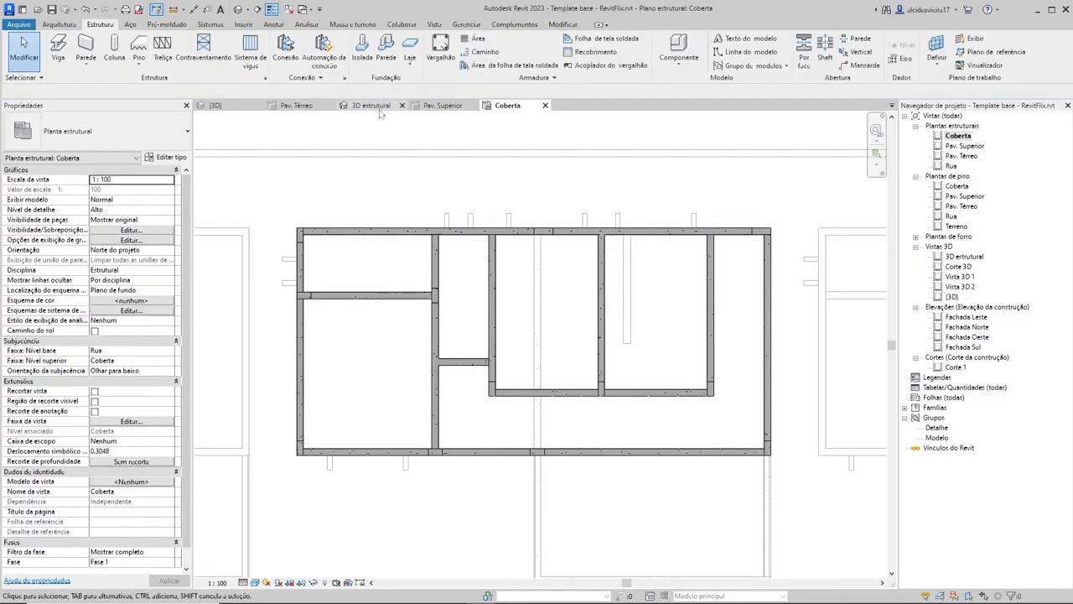
Step: In the 3D structural view, change the long rear Coberta edge beam to type 14x60 and check the frame
{"action": "left_click", "coordinate": [369, 106]}
{"action": "middle_click_drag", "start_coordinate": [551, 404], "coordinate": [731, 384], "text": "shift"}
{"action": "scroll", "coordinate": [647, 351], "scroll_direction": "up", "scroll_amount": 3}
{"action": "left_click", "coordinate": [609, 295]}
{"action": "middle_click_drag", "start_coordinate": [609, 296], "coordinate": [306, 180], "text": "shift"}
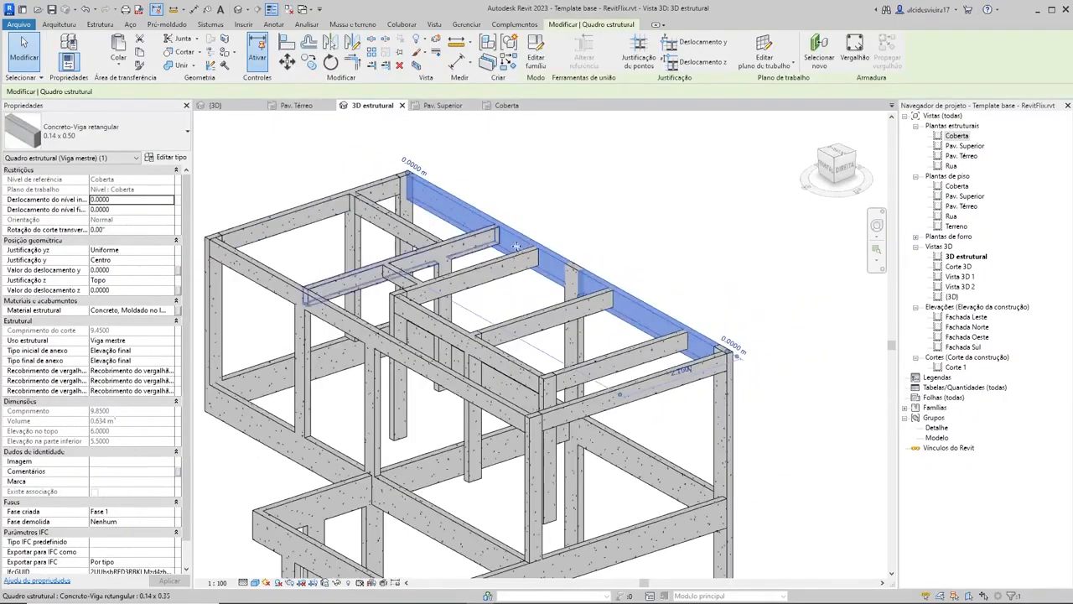
{"action": "middle_click_drag", "start_coordinate": [635, 327], "coordinate": [781, 382], "text": "shift"}
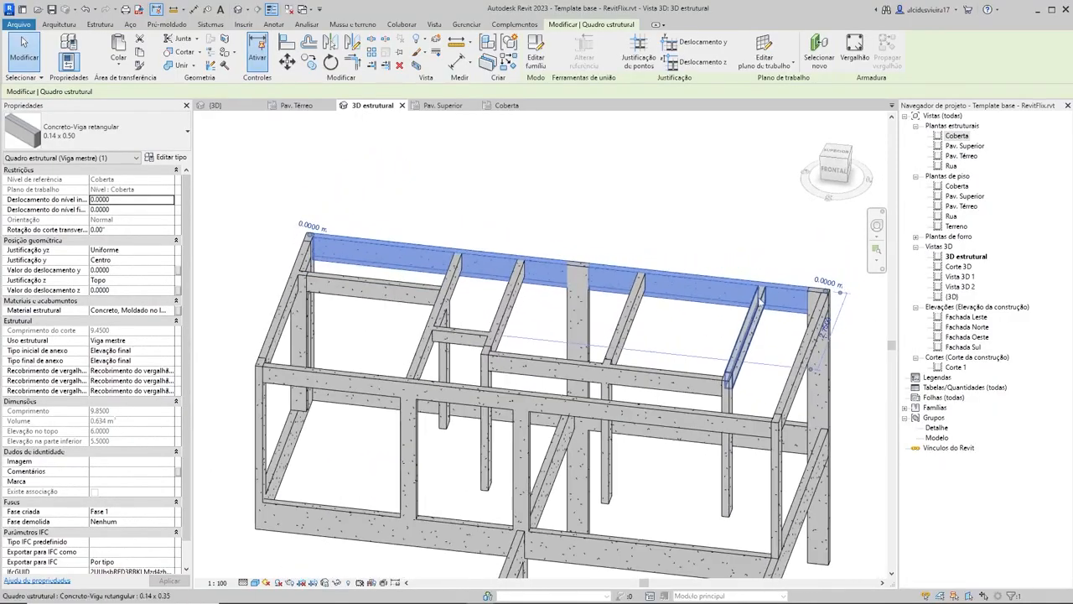
{"action": "middle_click_drag", "start_coordinate": [621, 327], "coordinate": [274, 125], "text": "shift"}
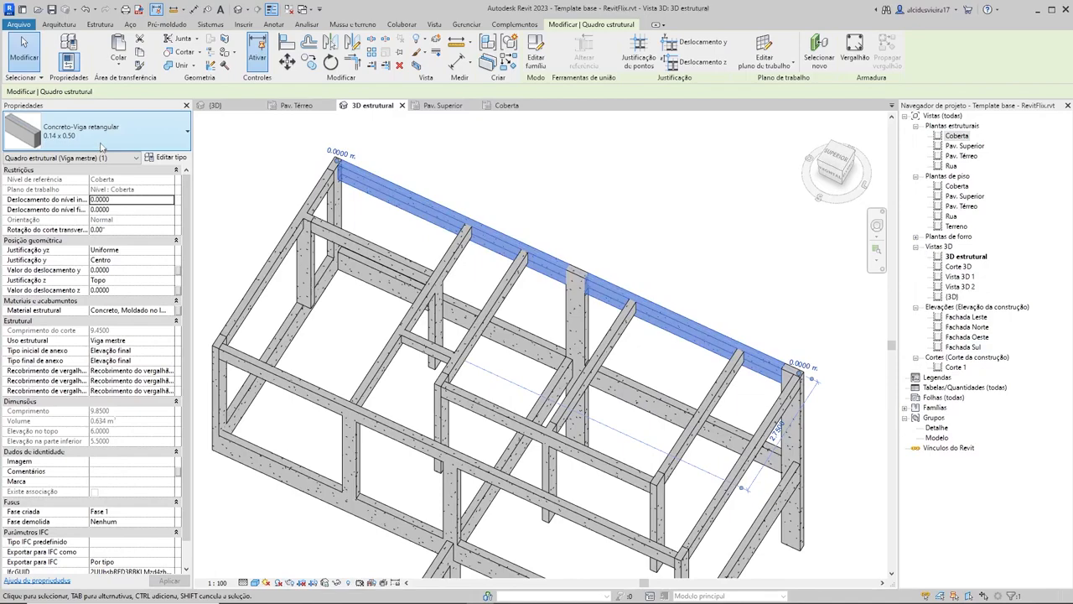
{"action": "left_click", "coordinate": [96, 130]}
{"action": "left_click", "coordinate": [44, 236]}
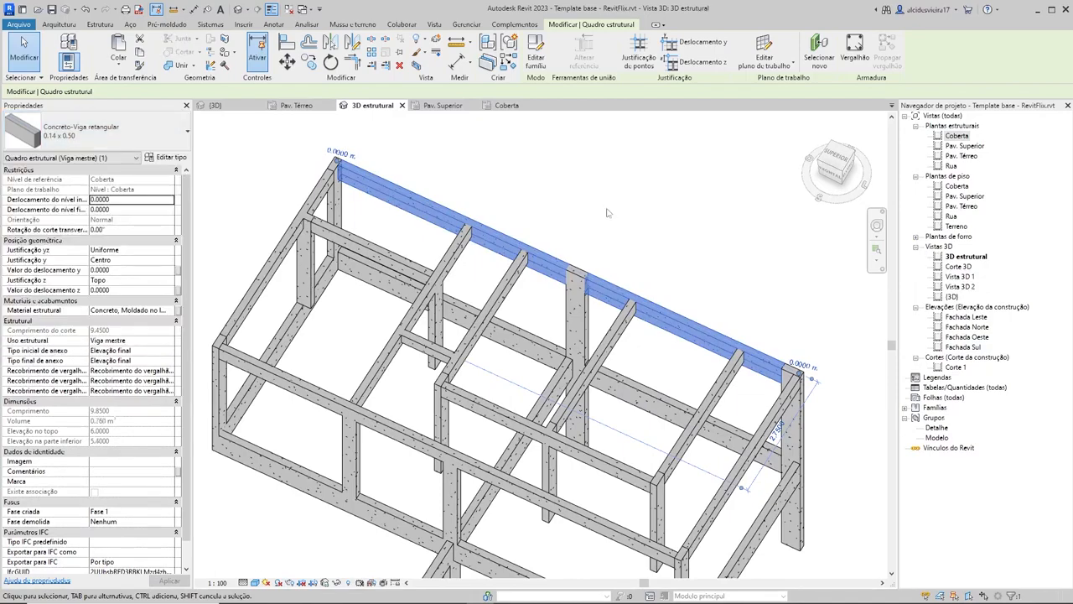
{"action": "left_click", "coordinate": [616, 237]}
{"action": "middle_click_drag", "start_coordinate": [628, 317], "coordinate": [718, 157], "text": "shift"}
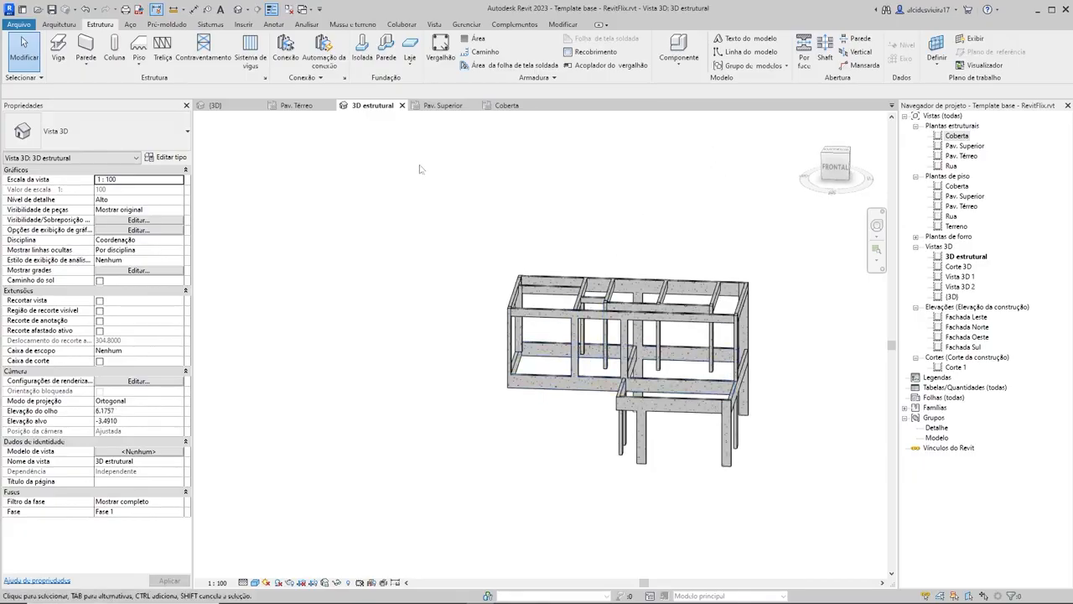
Step: On the Pav. Superior plan, place a 0.14 x 0.50 beam at level Pav. Superior from the outer wall column to the interior 14x30 column
{"action": "left_click", "coordinate": [443, 106]}
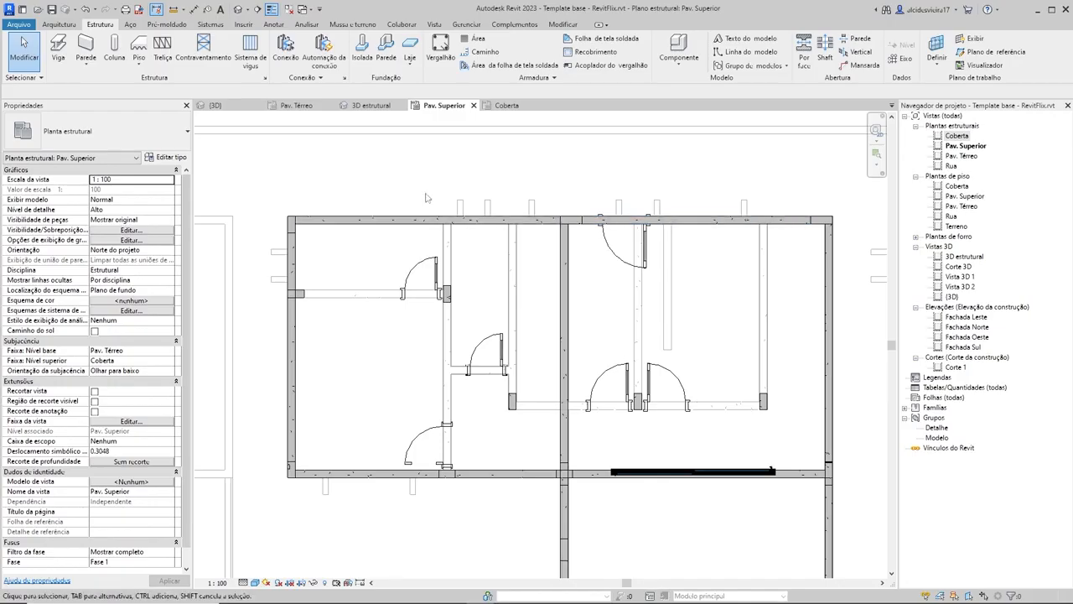
{"action": "left_click", "coordinate": [58, 49]}
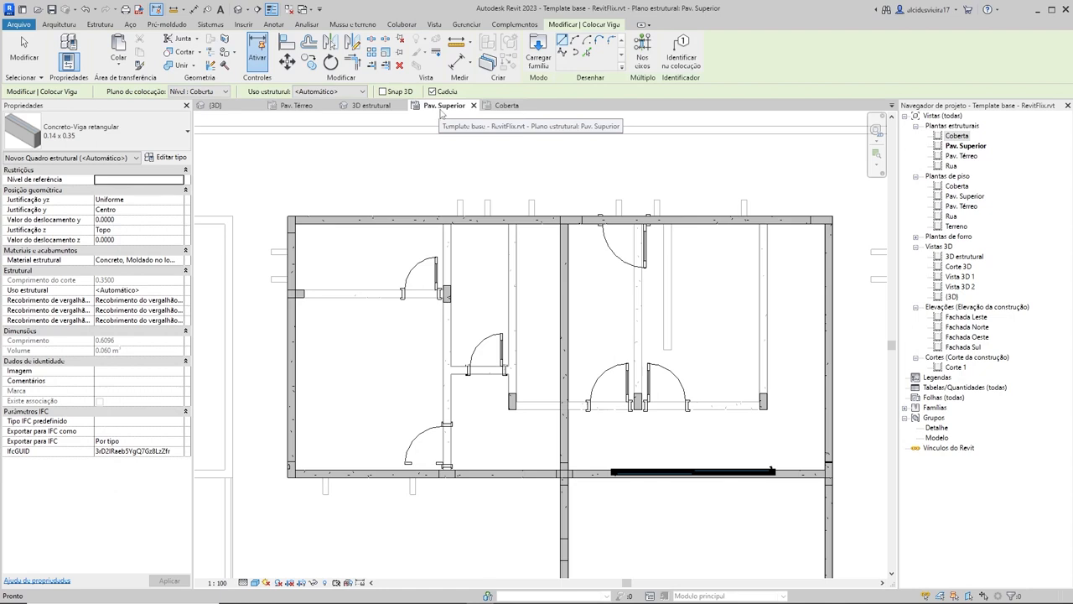
{"action": "left_click", "coordinate": [101, 130]}
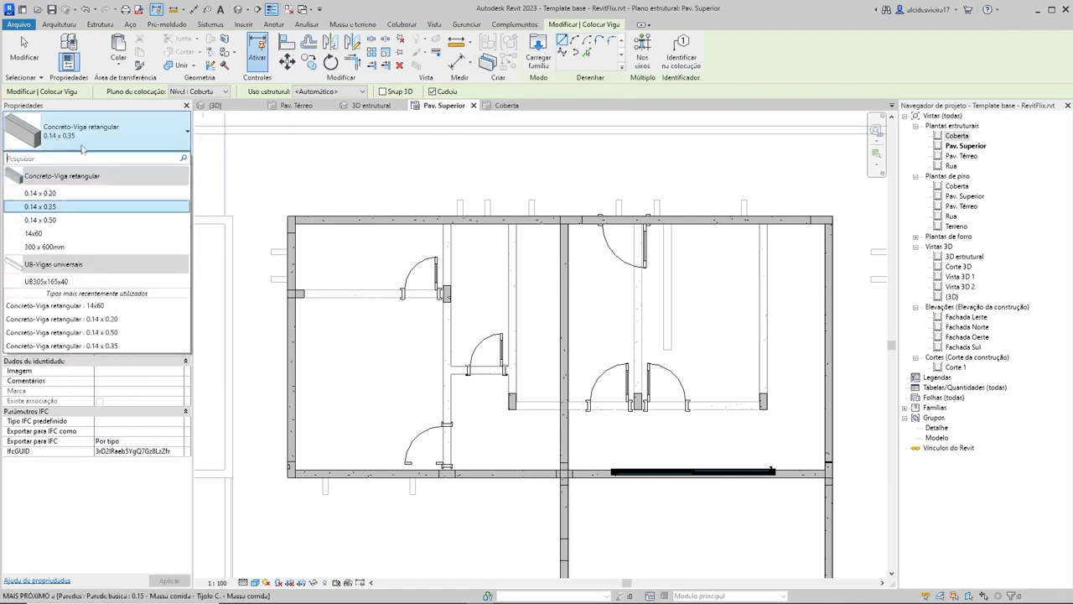
{"action": "left_click", "coordinate": [46, 220]}
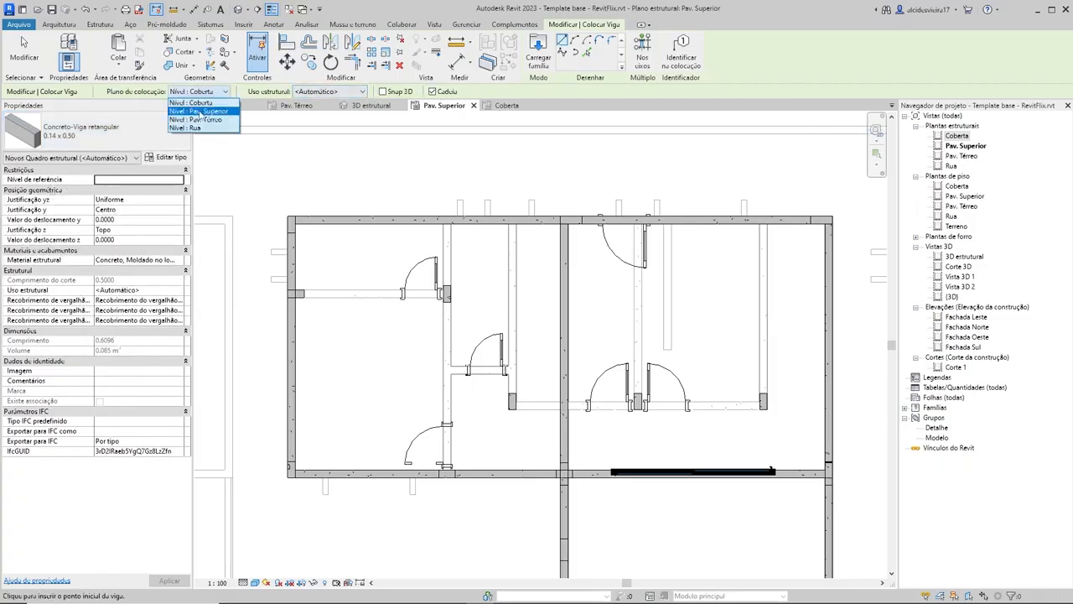
{"action": "left_click", "coordinate": [202, 112]}
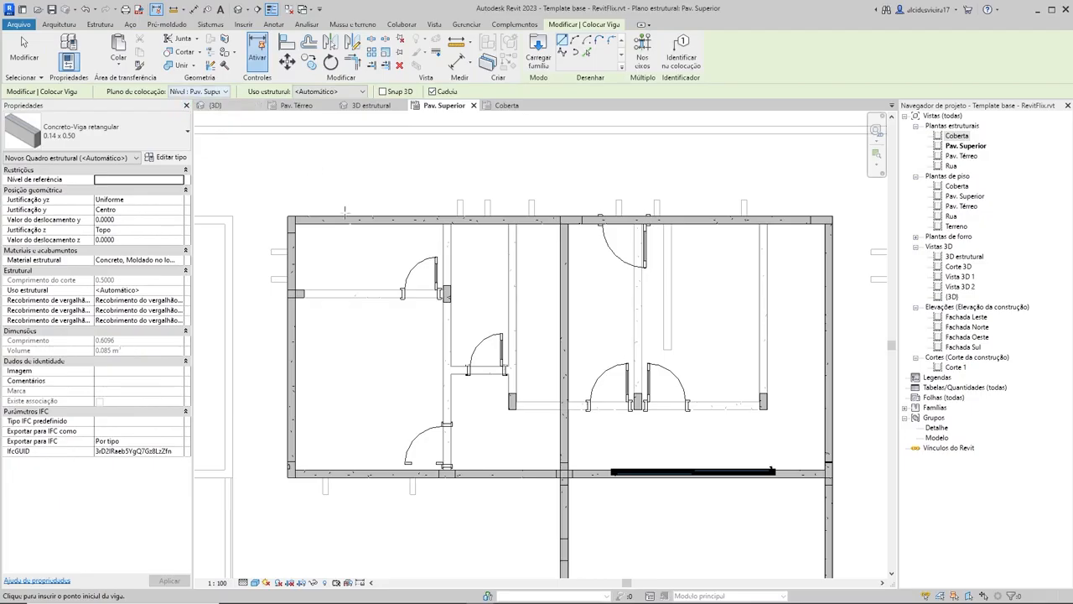
{"action": "scroll", "coordinate": [304, 295], "scroll_direction": "up", "scroll_amount": 3}
{"action": "left_click", "coordinate": [283, 294]}
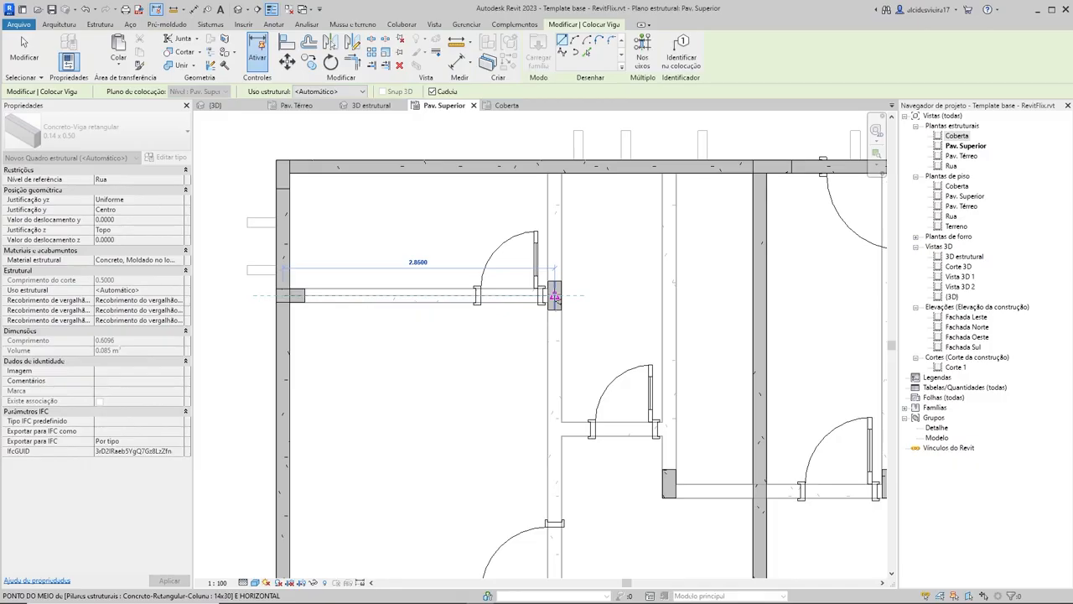
{"action": "left_click", "coordinate": [554, 295]}
{"action": "scroll", "coordinate": [560, 300], "scroll_direction": "down", "scroll_amount": 2}
{"action": "key", "text": "Escape"}
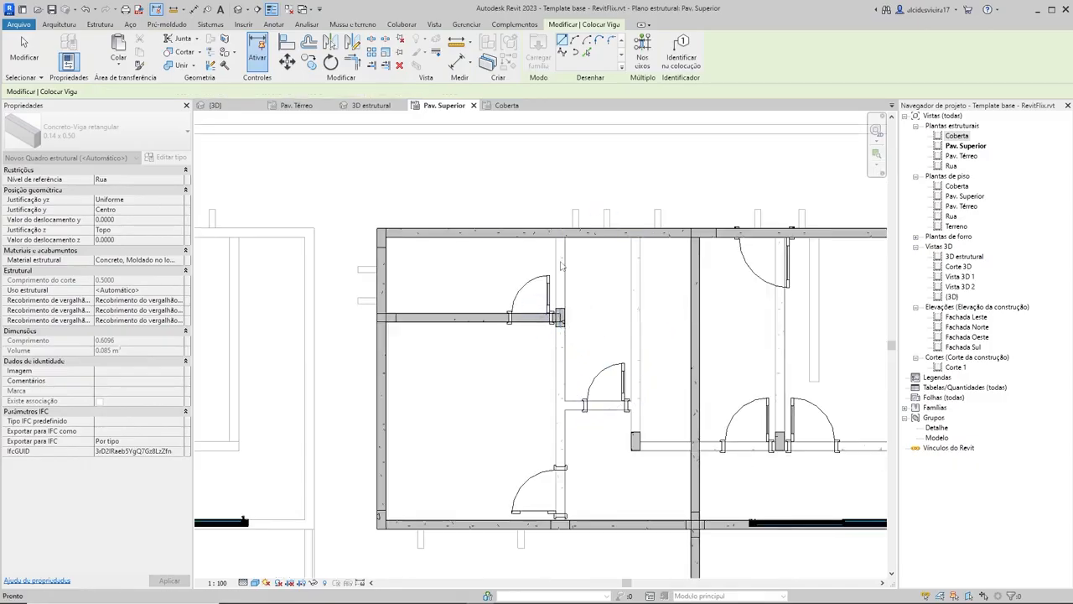
Step: Place two vertical 0.14 x 0.50 beams from the upper edge beam: one to the lower edge beam, one to the corner 14x30 column
{"action": "left_click", "coordinate": [561, 234]}
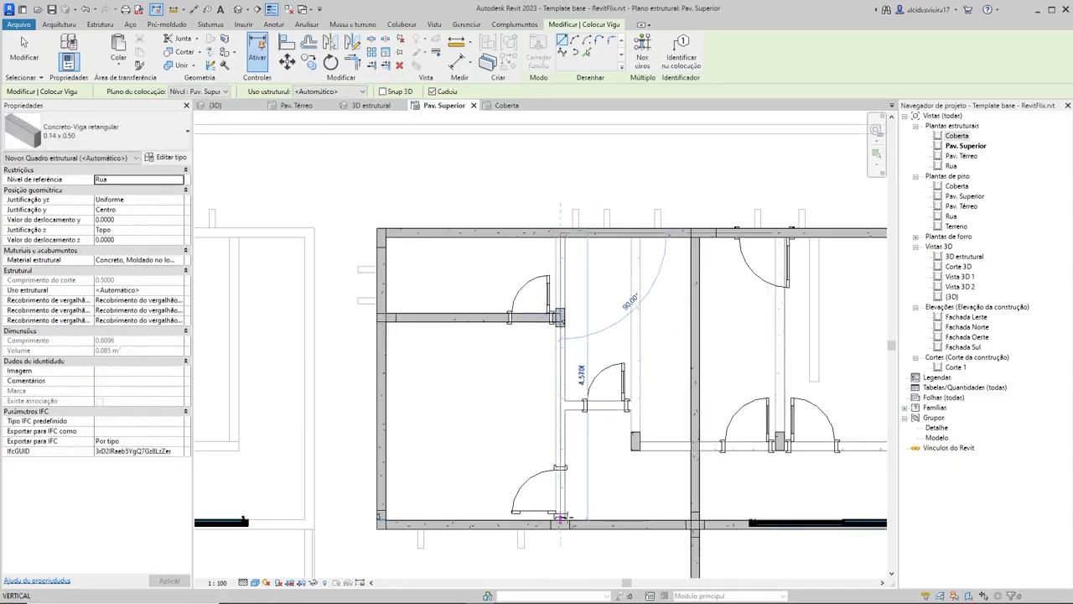
{"action": "left_click", "coordinate": [560, 525]}
{"action": "key", "text": "Escape"}
{"action": "left_click", "coordinate": [635, 232]}
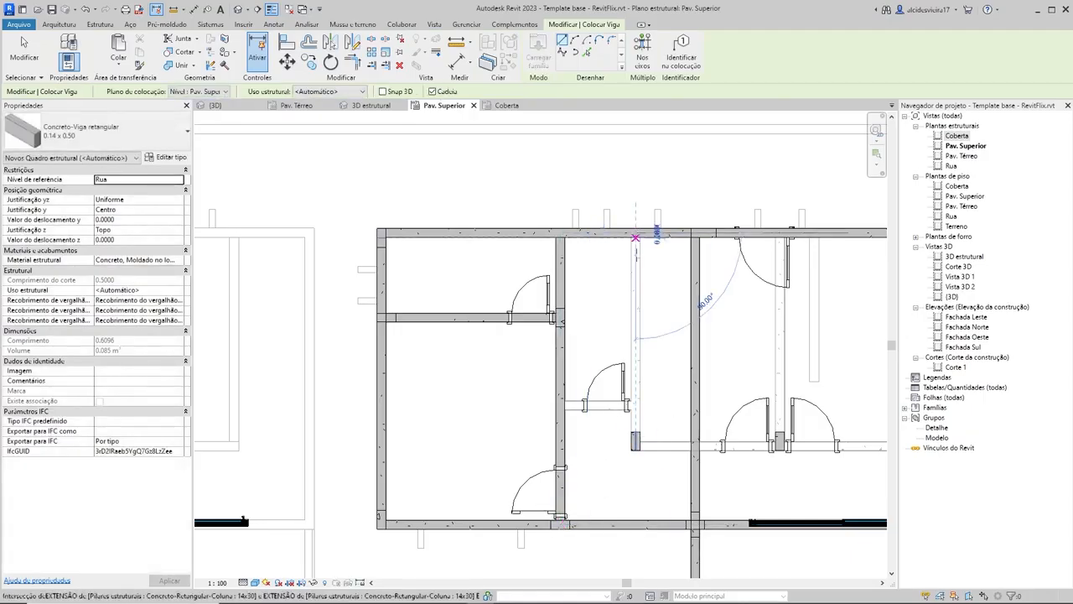
{"action": "left_click", "coordinate": [635, 442]}
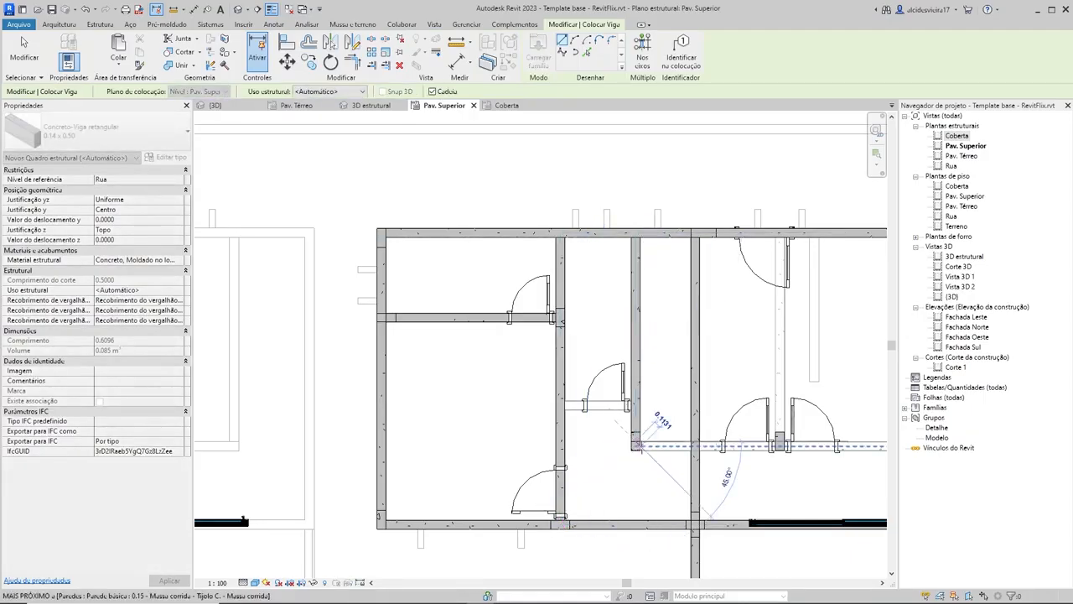
Step: Try a horizontal 0.14 x 0.50 beam along the two-door wall between its end columns, and undo it
{"action": "scroll", "coordinate": [635, 442], "scroll_direction": "up", "scroll_amount": 4}
{"action": "left_click", "coordinate": [635, 442]}
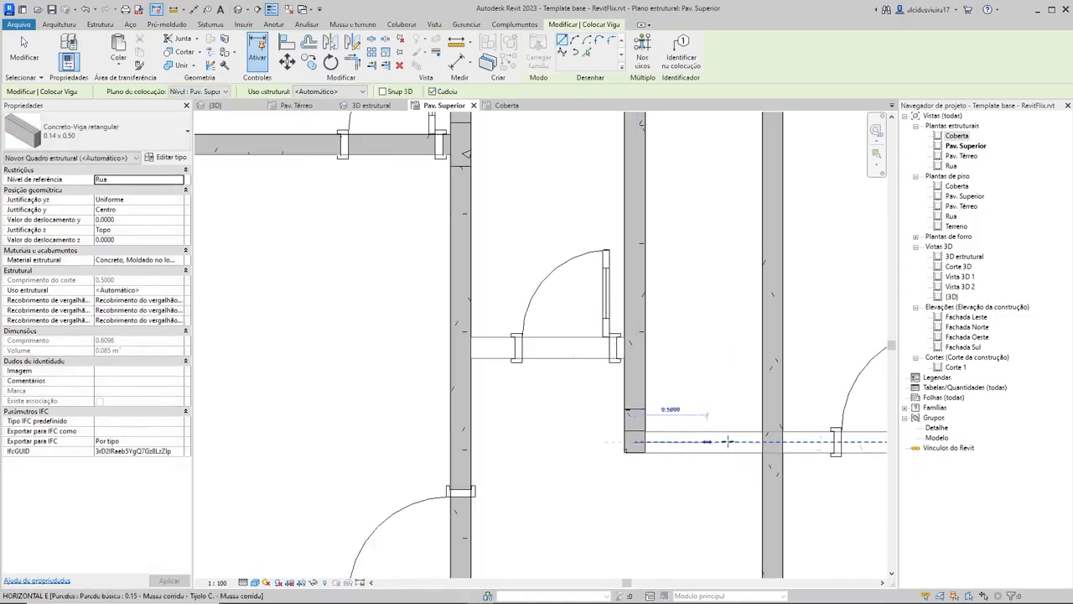
{"action": "scroll", "coordinate": [792, 442], "scroll_direction": "down", "scroll_amount": 3}
{"action": "middle_click_drag", "start_coordinate": [792, 442], "coordinate": [588, 425]}
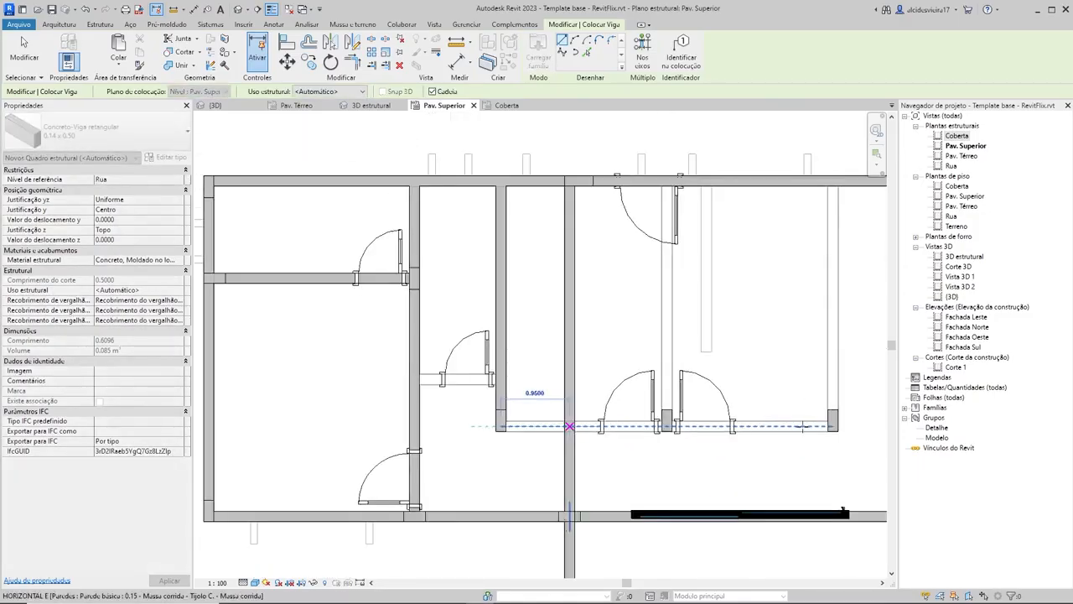
{"action": "left_click", "coordinate": [832, 425]}
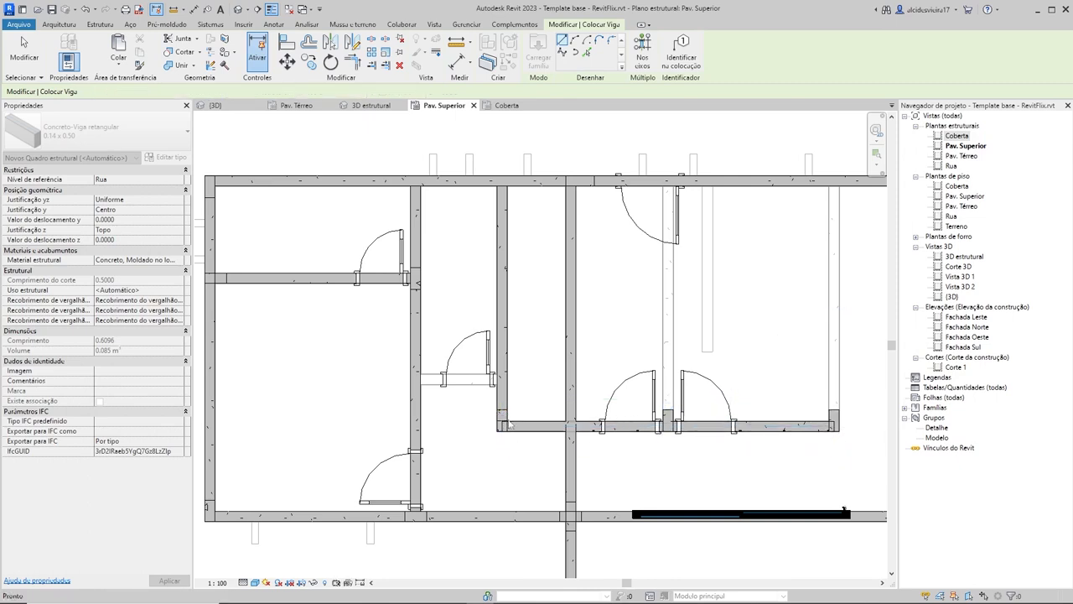
{"action": "scroll", "coordinate": [506, 417], "scroll_direction": "up", "scroll_amount": 4}
{"action": "scroll", "coordinate": [665, 379], "scroll_direction": "down", "scroll_amount": 3}
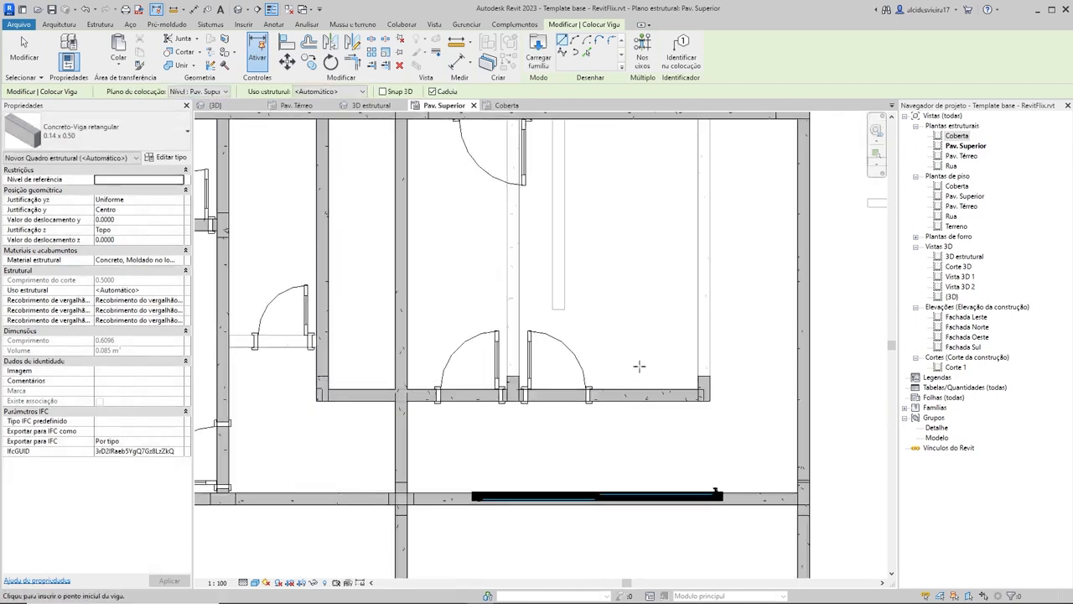
{"action": "key", "text": "ctrl+z"}
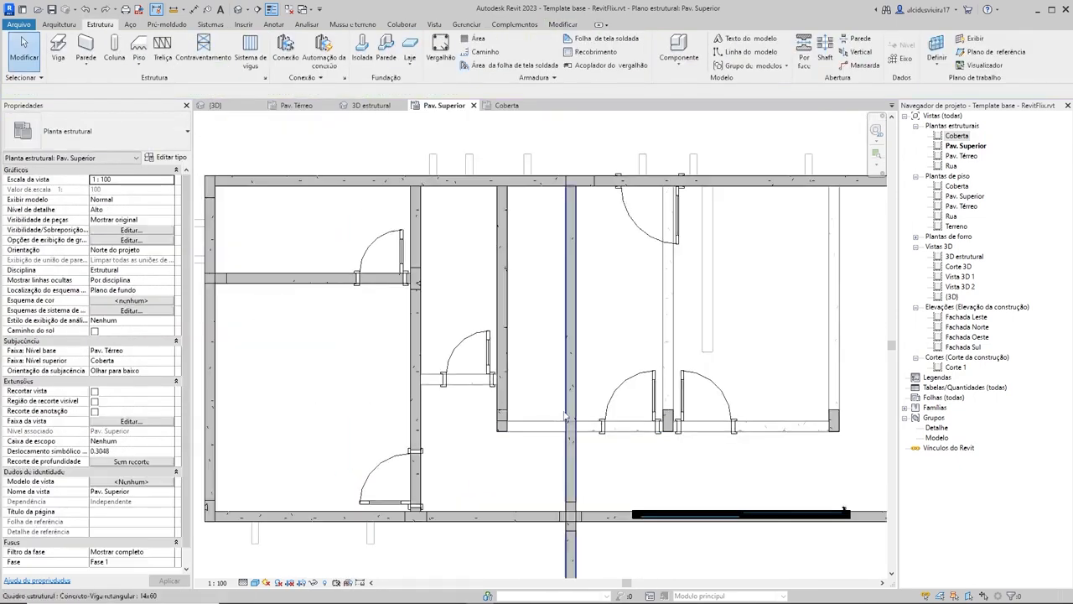
Step: Extend the lower end of the vertical beam at the corner column to the horizontal wall's centreline
{"action": "left_click", "coordinate": [504, 387]}
{"action": "scroll", "coordinate": [501, 394], "scroll_direction": "up", "scroll_amount": 4}
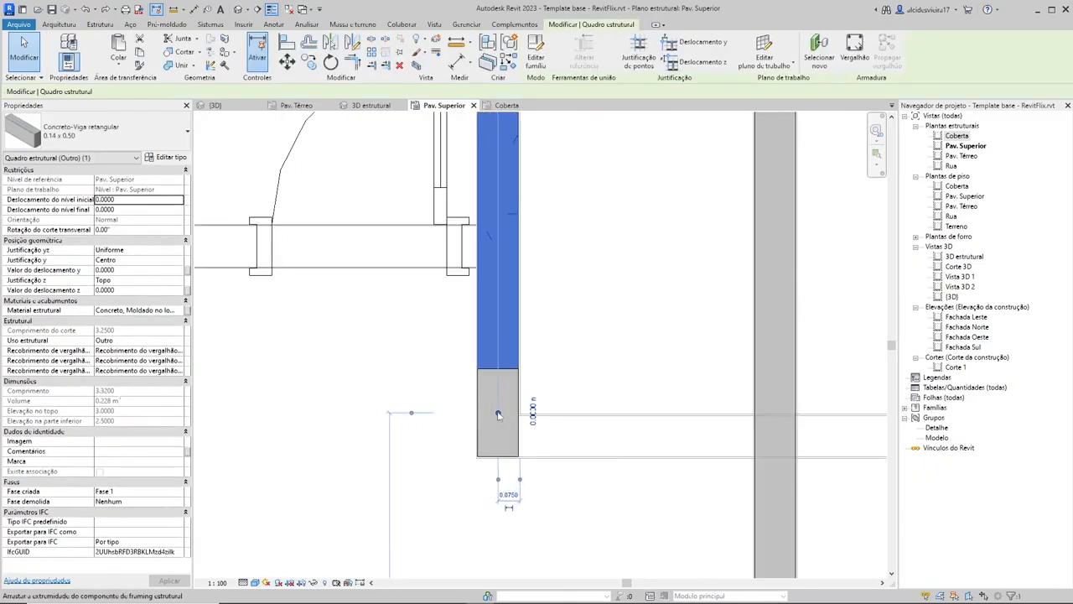
{"action": "left_click_drag", "start_coordinate": [498, 435], "coordinate": [498, 435]}
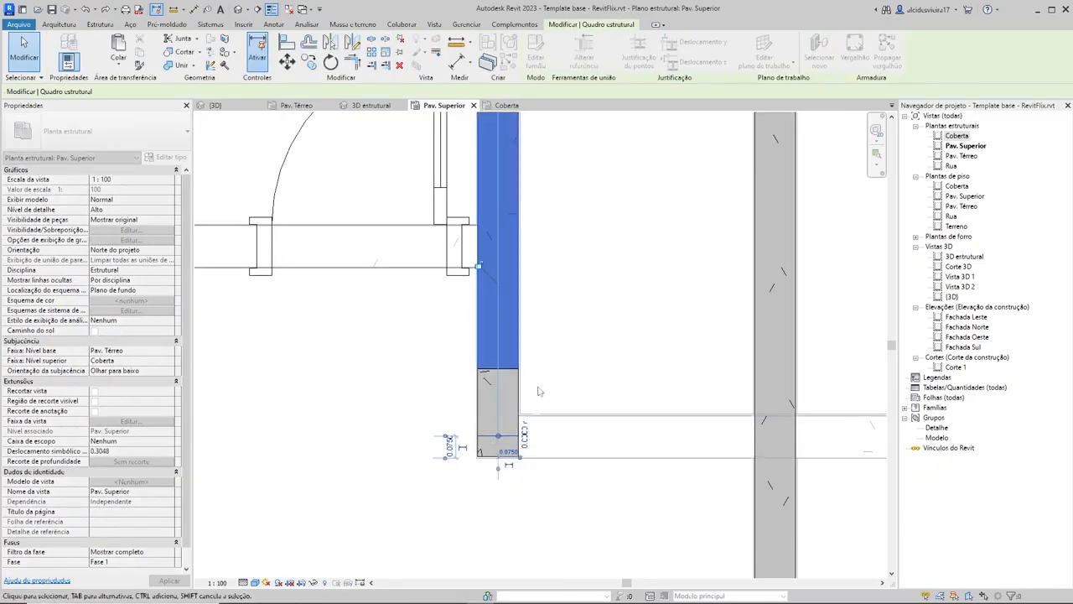
{"action": "left_click", "coordinate": [555, 336]}
{"action": "scroll", "coordinate": [556, 334], "scroll_direction": "down", "scroll_amount": 2}
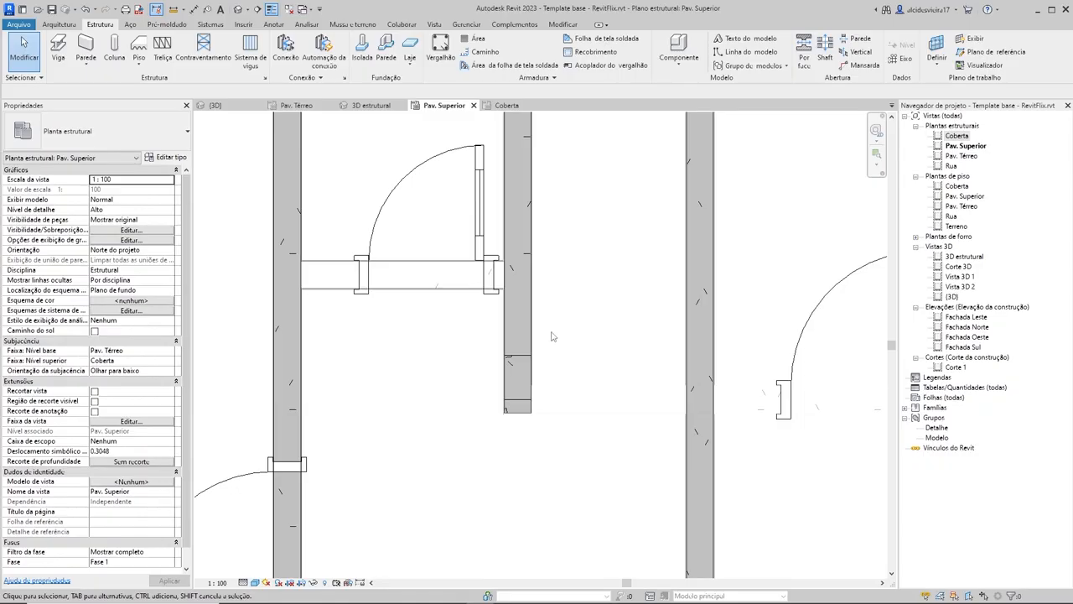
Step: Place chained 0.14 x 0.50 beams from the extended beam's end along the two-door wall to the far column, and up to the upper edge beam
{"action": "key", "text": "b"}
{"action": "key", "text": "m"}
{"action": "left_click", "coordinate": [517, 398]}
{"action": "scroll", "coordinate": [668, 393], "scroll_direction": "down", "scroll_amount": 5}
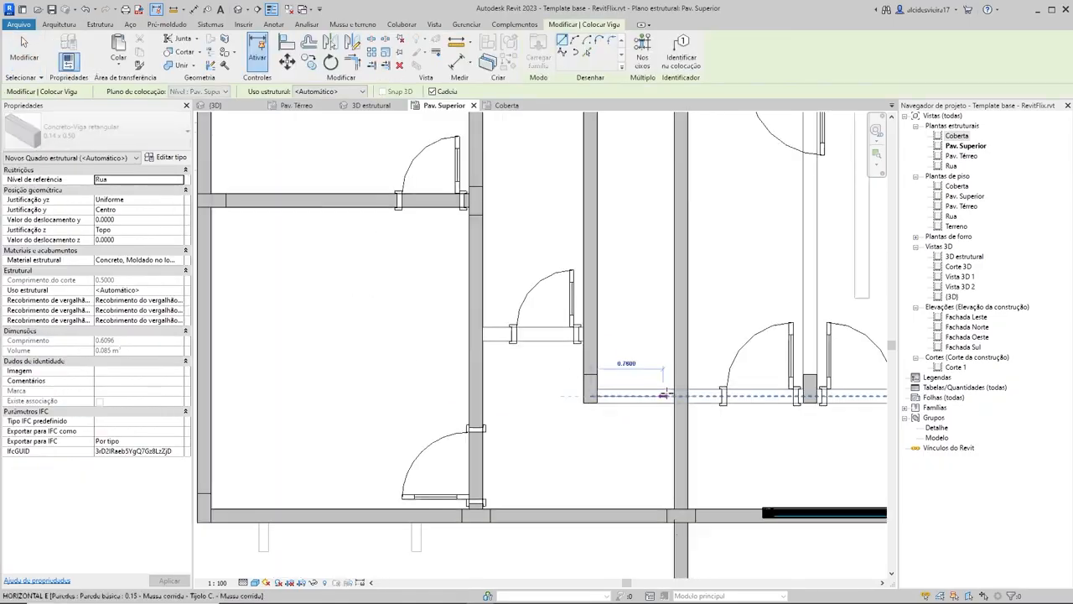
{"action": "middle_click_drag", "start_coordinate": [677, 393], "coordinate": [515, 403]}
{"action": "scroll", "coordinate": [721, 386], "scroll_direction": "up", "scroll_amount": 3}
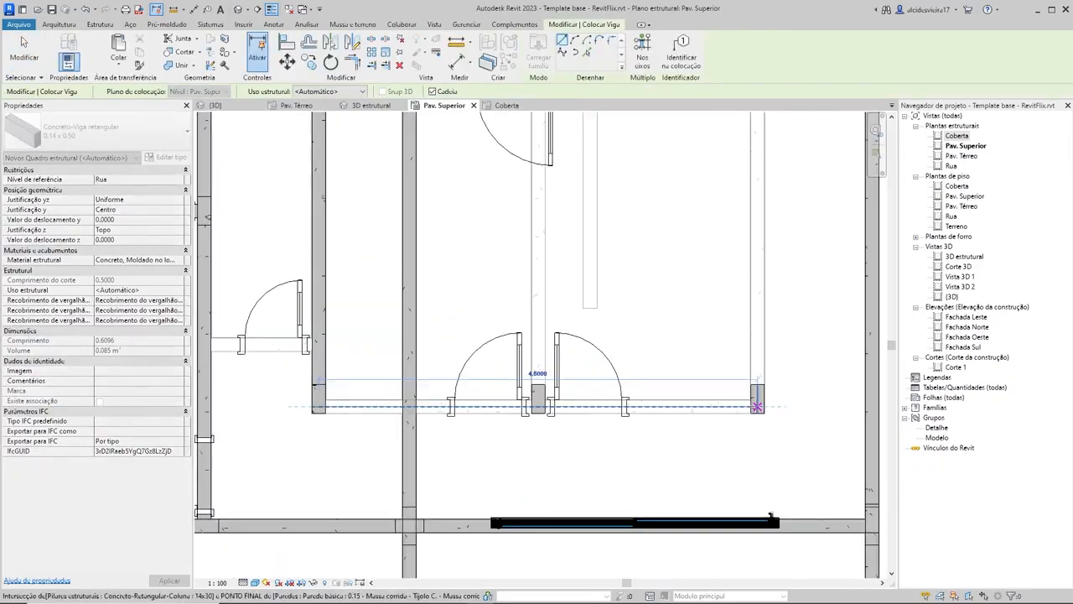
{"action": "left_click", "coordinate": [758, 406]}
{"action": "middle_click_drag", "start_coordinate": [765, 189], "coordinate": [748, 352]}
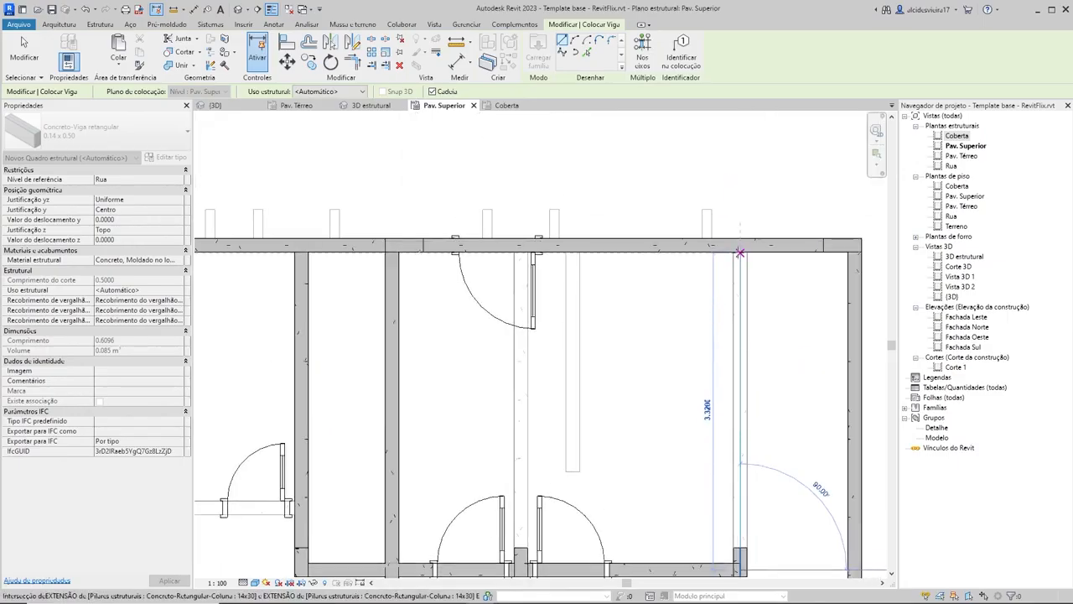
{"action": "left_click", "coordinate": [740, 245]}
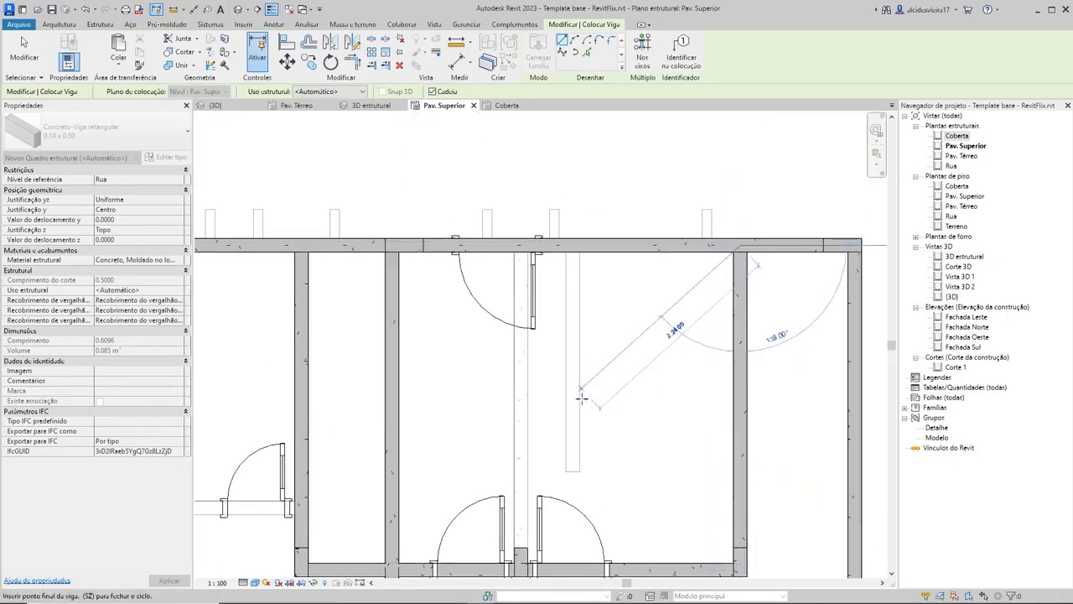
Step: Place a vertical 0.14 x 0.50 beam from the column between the two doors up to the upper edge beam
{"action": "middle_click_drag", "start_coordinate": [543, 430], "coordinate": [637, 304]}
{"action": "left_click", "coordinate": [608, 436]}
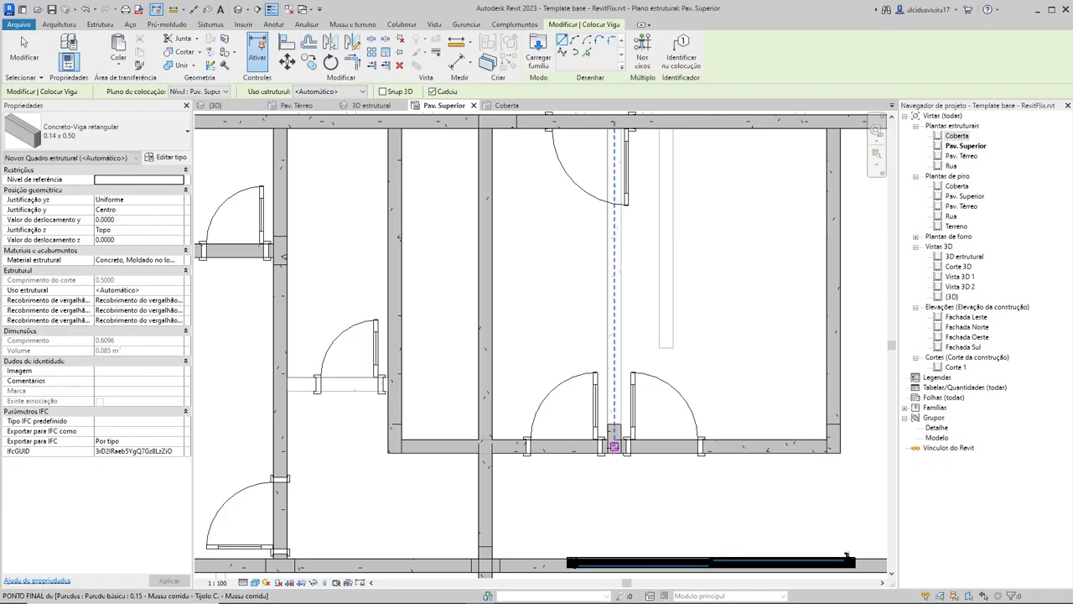
{"action": "middle_click_drag", "start_coordinate": [612, 218], "coordinate": [612, 344]}
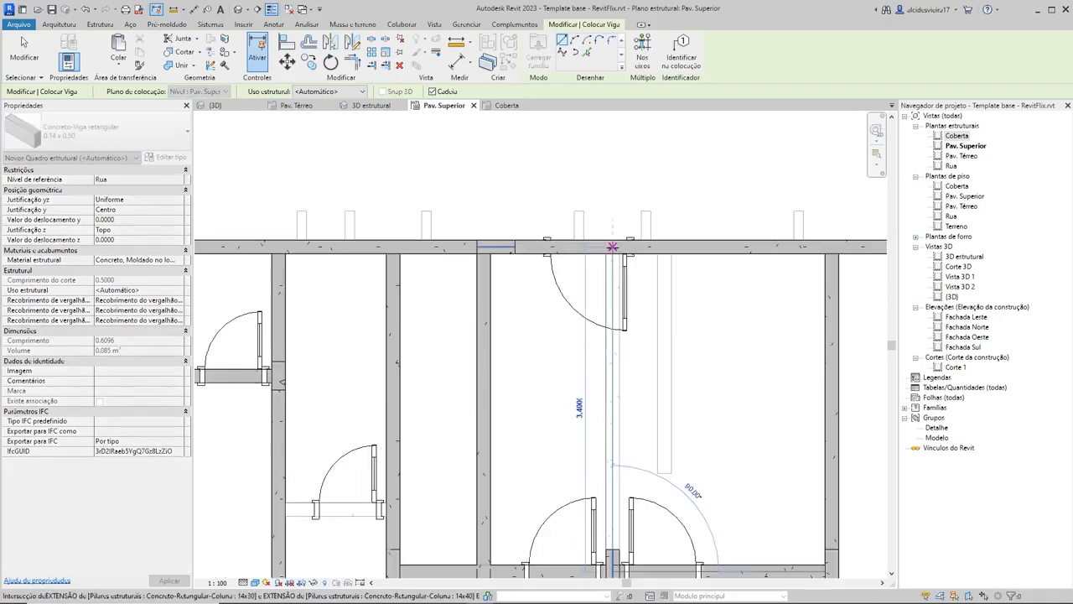
{"action": "left_click", "coordinate": [612, 246]}
{"action": "scroll", "coordinate": [704, 319], "scroll_direction": "down", "scroll_amount": 3}
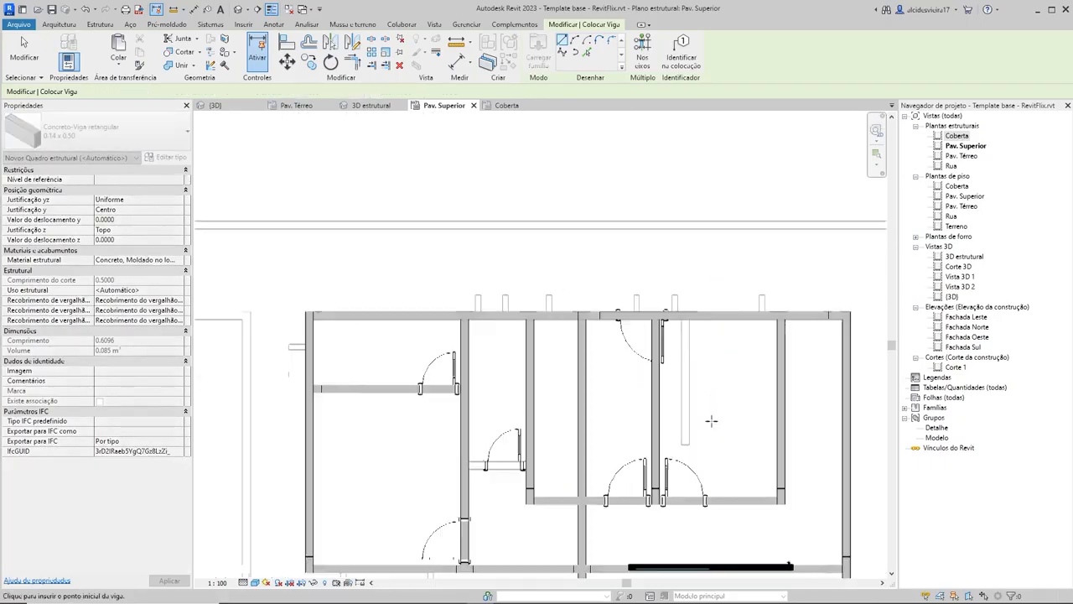
Step: Place a short horizontal 0.14 x 0.50 beam along the single-door wall between the two neighbouring vertical beams
{"action": "scroll", "coordinate": [705, 319], "scroll_direction": "down", "scroll_amount": 2}
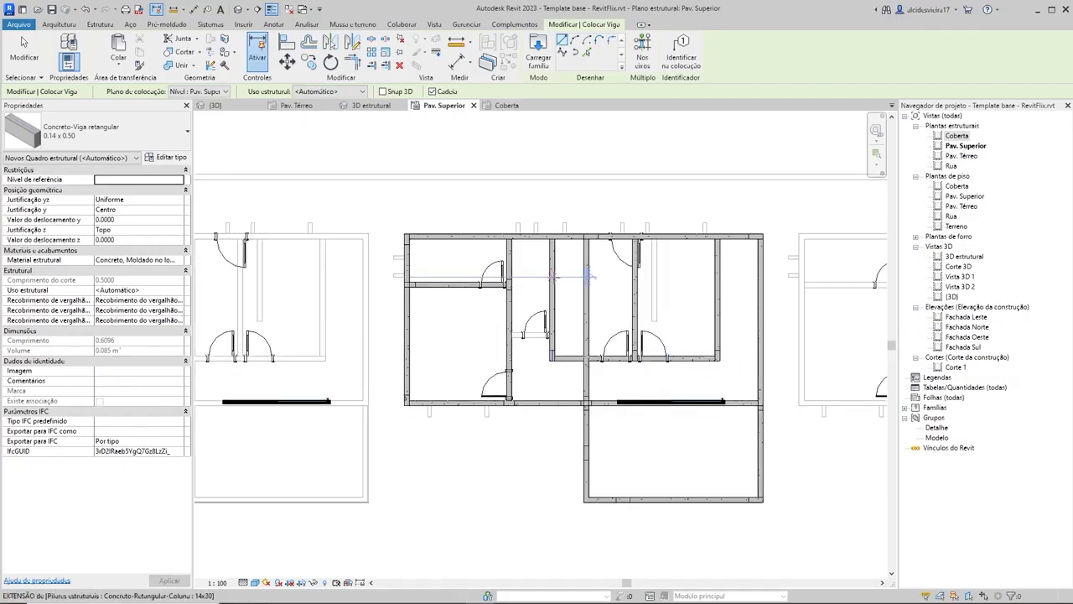
{"action": "scroll", "coordinate": [625, 306], "scroll_direction": "up", "scroll_amount": 5}
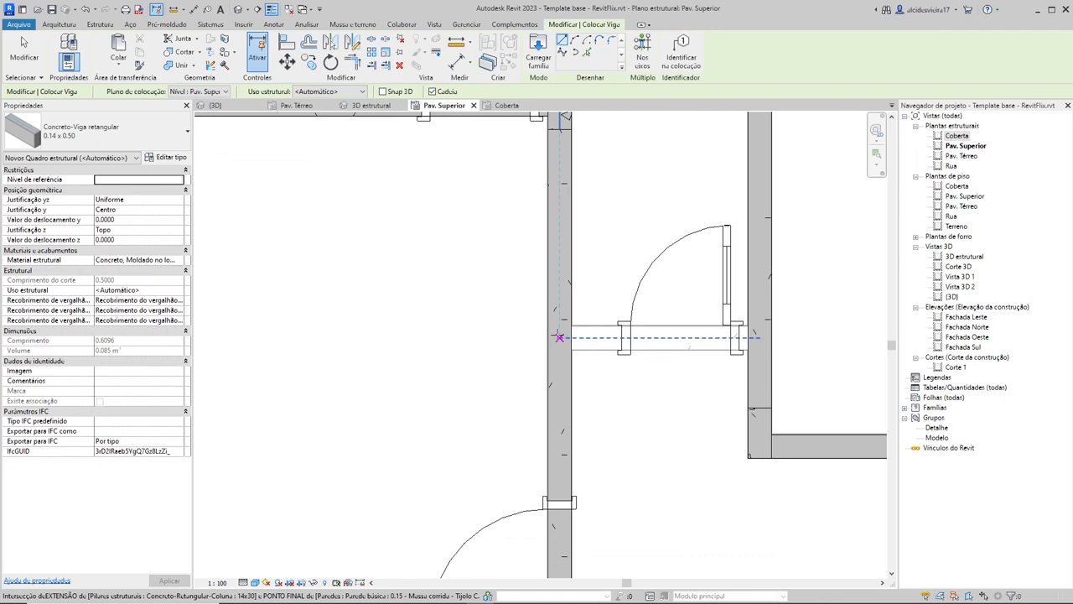
{"action": "scroll", "coordinate": [559, 338], "scroll_direction": "down", "scroll_amount": 5}
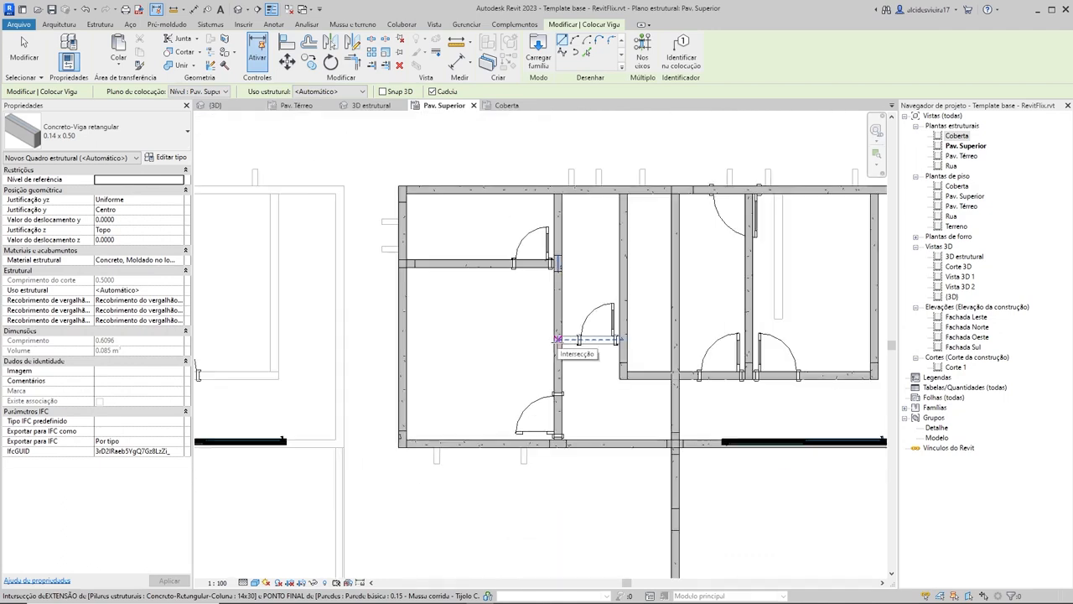
{"action": "scroll", "coordinate": [558, 342], "scroll_direction": "up", "scroll_amount": 2}
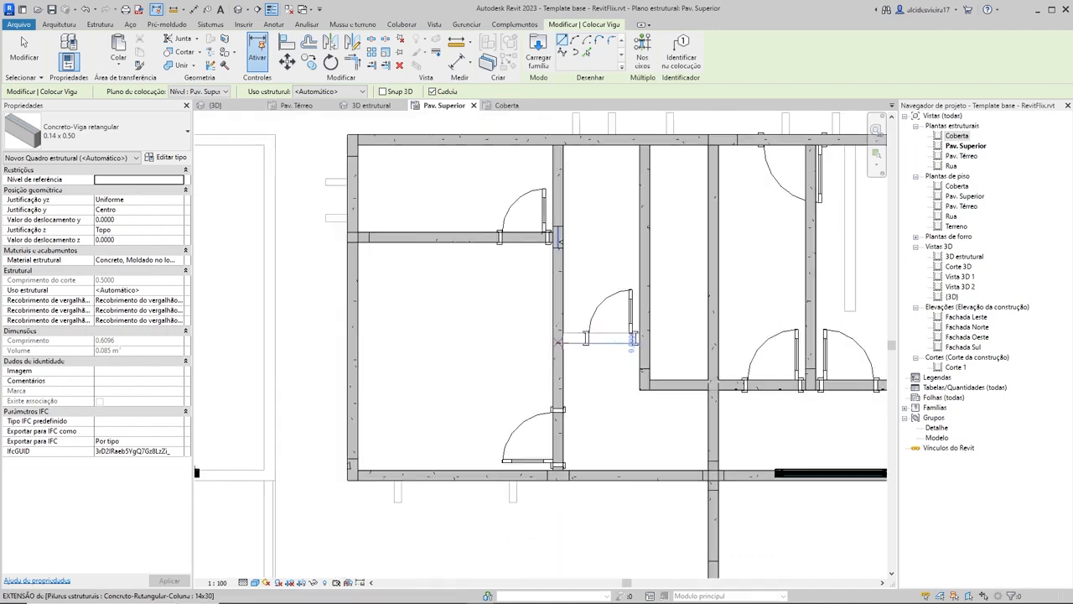
{"action": "left_click", "coordinate": [638, 338]}
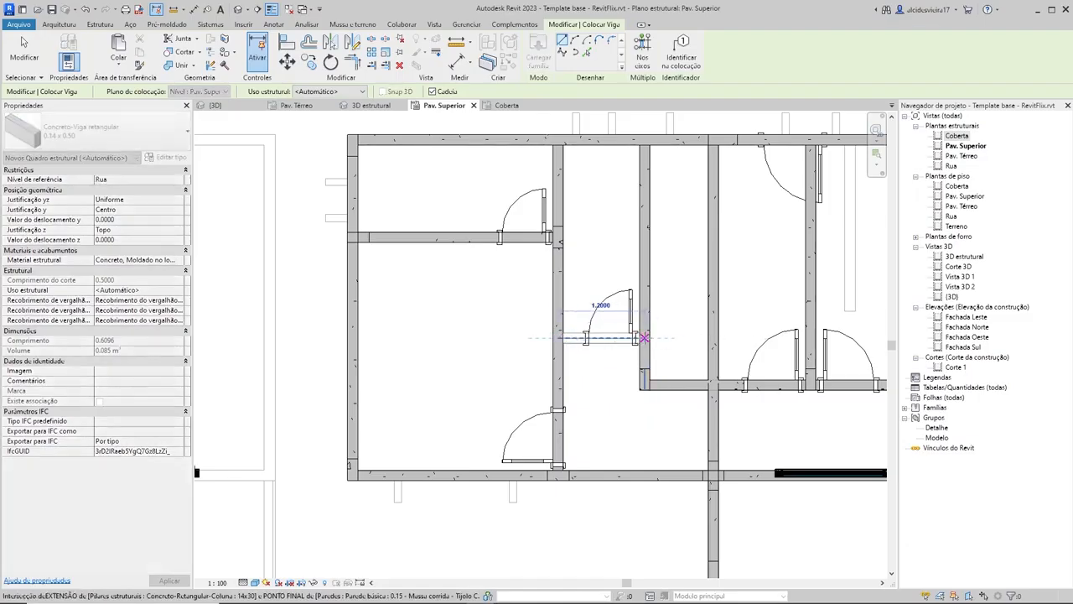
{"action": "key", "text": "Escape"}
{"action": "key", "text": "Escape"}
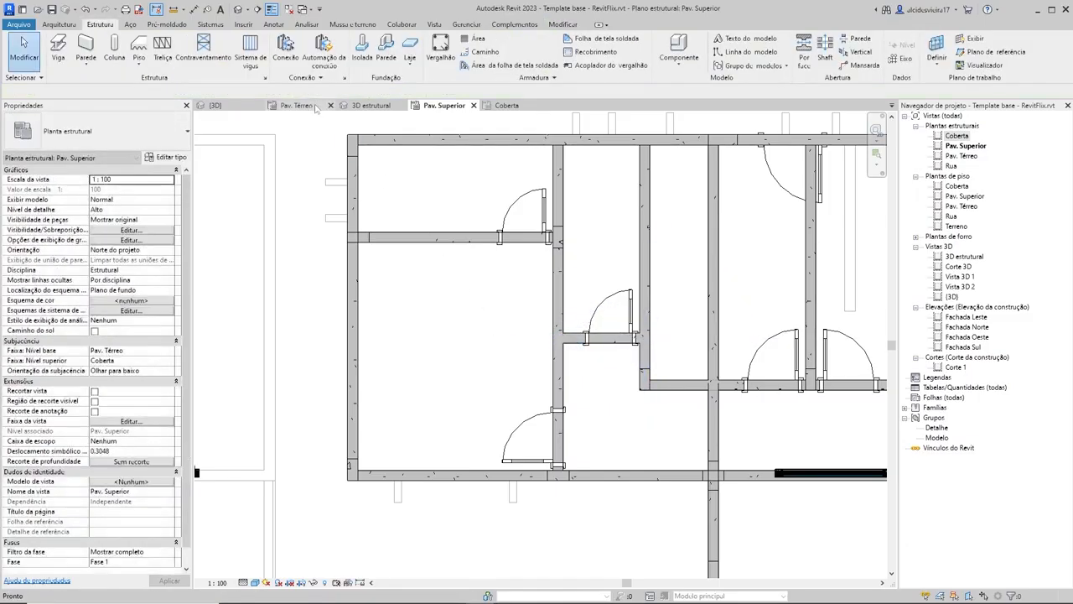
Step: Inspect the two-door wall's horizontal beam in 3D and extend its right end to the right edge beam in the Pav. Superior plan
{"action": "left_click", "coordinate": [361, 107]}
{"action": "middle_click_drag", "start_coordinate": [670, 394], "coordinate": [734, 415], "text": "shift"}
{"action": "scroll", "coordinate": [637, 420], "scroll_direction": "up", "scroll_amount": 8}
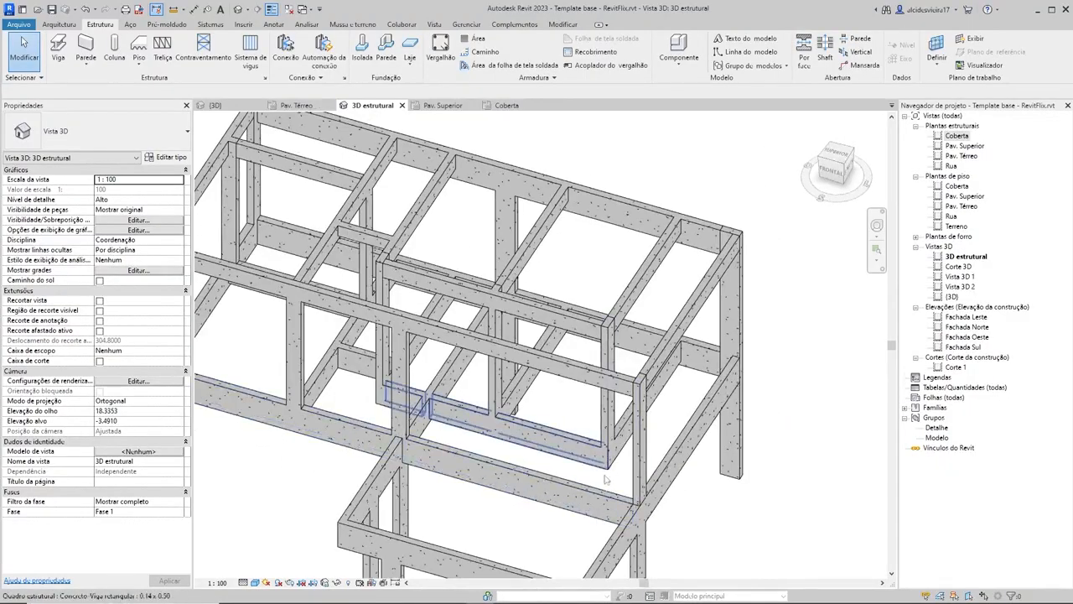
{"action": "scroll", "coordinate": [637, 461], "scroll_direction": "down", "scroll_amount": 4}
{"action": "middle_click_drag", "start_coordinate": [639, 459], "coordinate": [677, 434], "text": "shift"}
{"action": "left_click", "coordinate": [644, 434]}
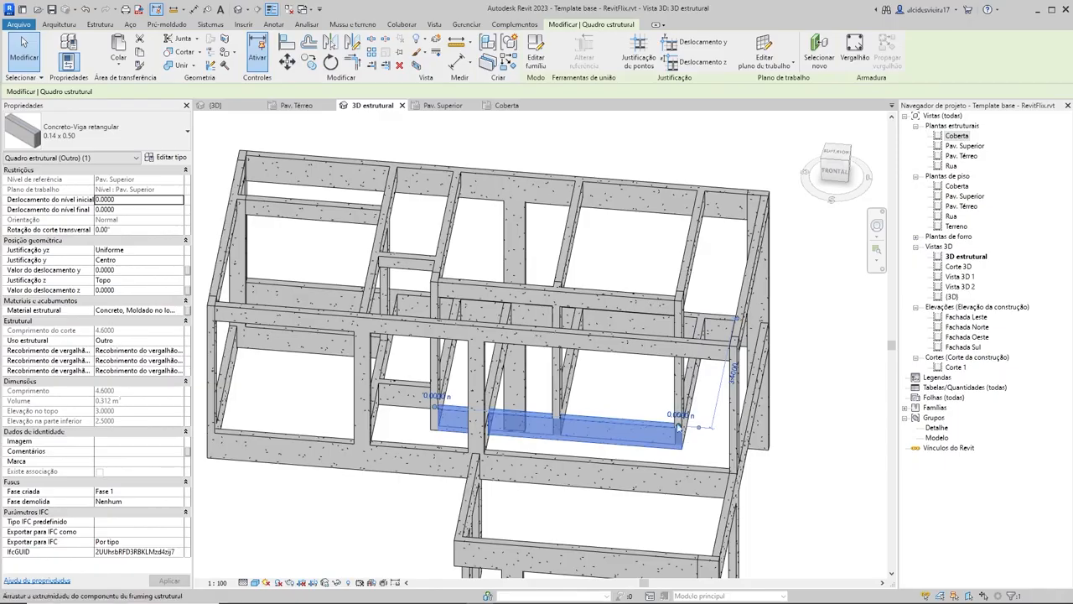
{"action": "left_click", "coordinate": [428, 107]}
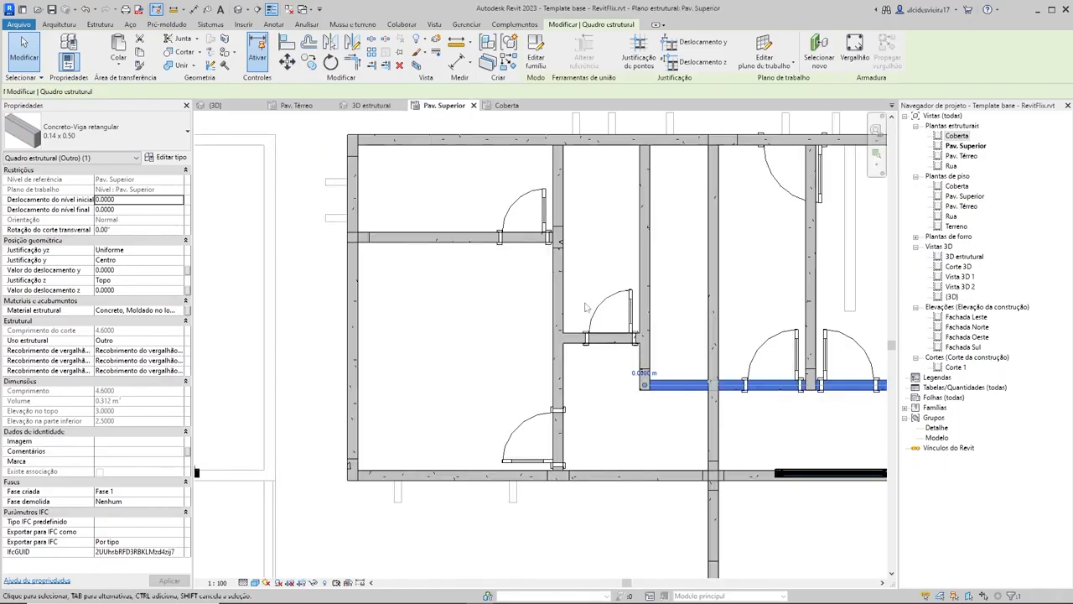
{"action": "scroll", "coordinate": [740, 365], "scroll_direction": "up", "scroll_amount": 4}
{"action": "left_click_drag", "start_coordinate": [673, 359], "coordinate": [772, 357]}
{"action": "key", "text": "Escape"}
{"action": "scroll", "coordinate": [721, 203], "scroll_direction": "down", "scroll_amount": 1}
{"action": "middle_click_drag", "start_coordinate": [721, 204], "coordinate": [706, 287]}
{"action": "scroll", "coordinate": [707, 286], "scroll_direction": "down", "scroll_amount": 1}
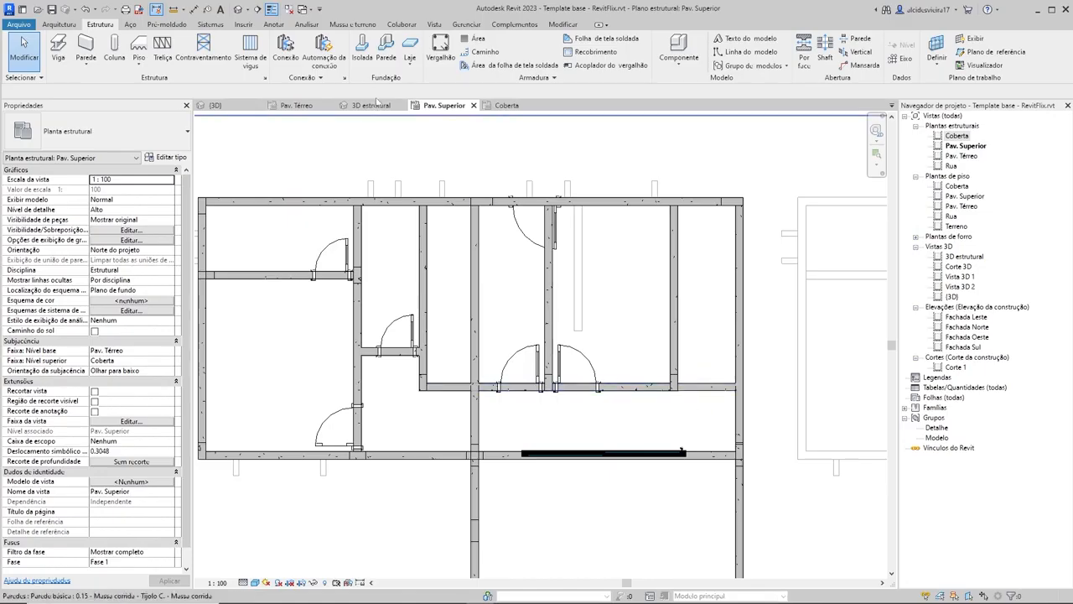
Step: Extend the left end of the two-door wall's horizontal beam to the vertical beam beside the lower-left room
{"action": "middle_click_drag", "start_coordinate": [379, 386], "coordinate": [459, 383]}
{"action": "scroll", "coordinate": [459, 383], "scroll_direction": "up", "scroll_amount": 1}
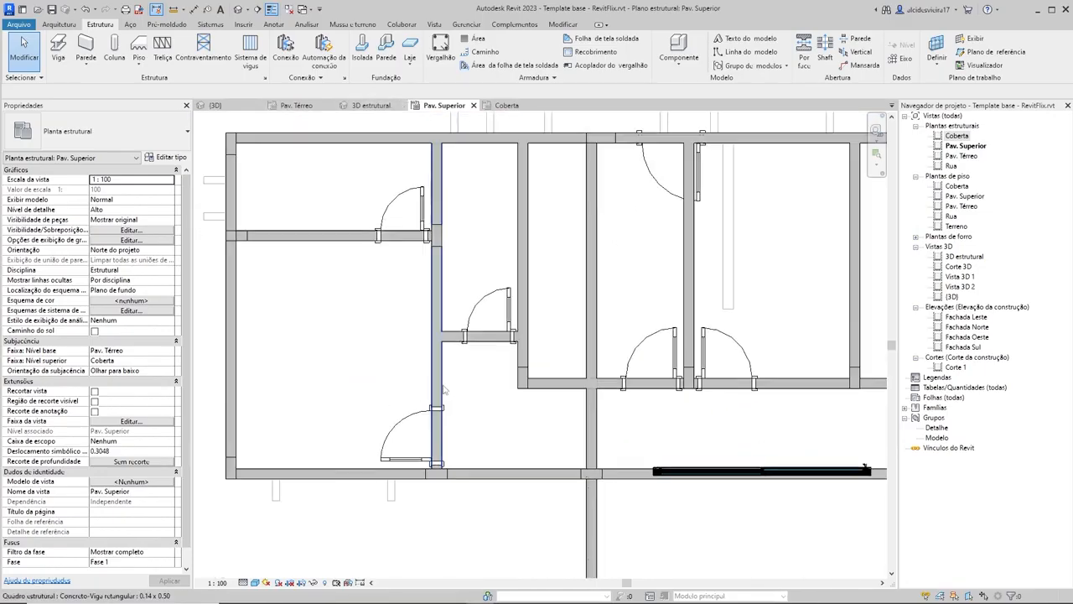
{"action": "left_click", "coordinate": [446, 378]}
{"action": "left_click", "coordinate": [447, 378]}
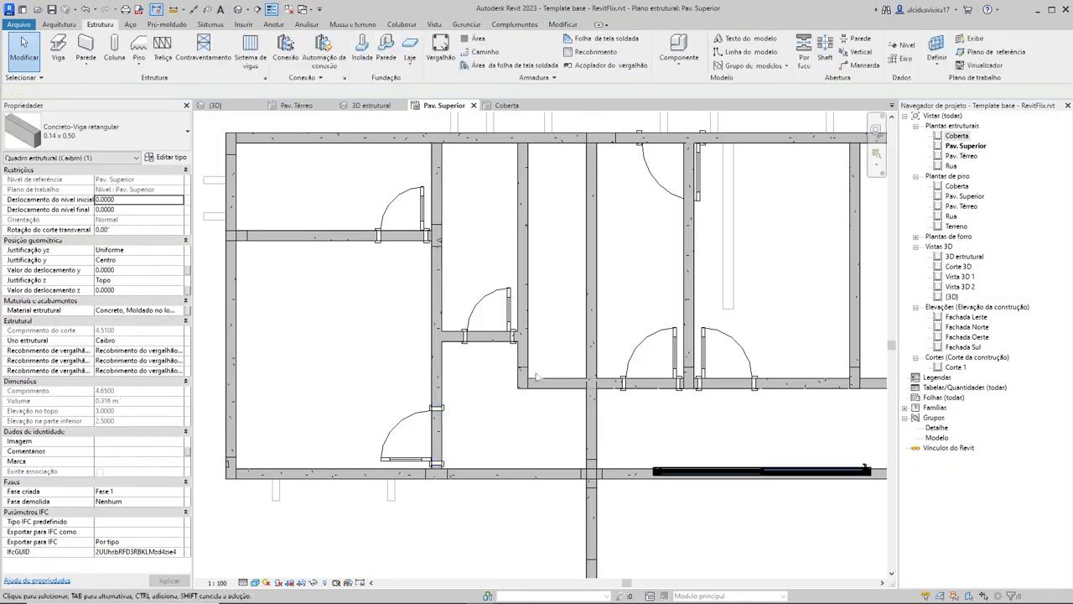
{"action": "left_click", "coordinate": [521, 383]}
{"action": "left_click_drag", "start_coordinate": [521, 383], "coordinate": [437, 383]}
{"action": "left_click", "coordinate": [466, 370]}
Step: Change the vertical beam beside the lower-left room to the 14x60 rectangular concrete type
{"action": "left_click", "coordinate": [439, 371]}
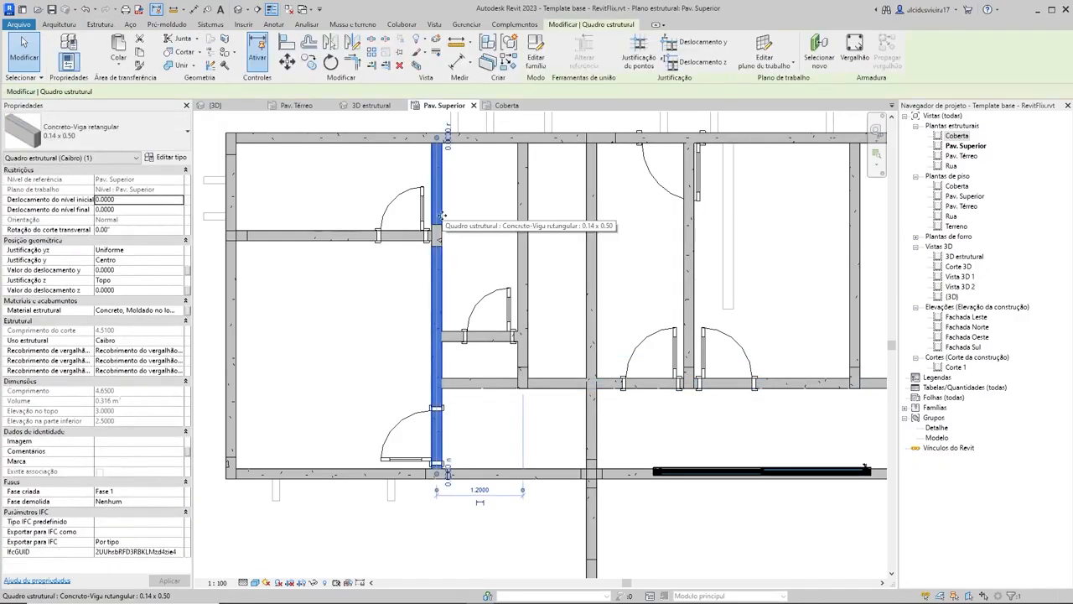
{"action": "left_click", "coordinate": [103, 144]}
{"action": "left_click", "coordinate": [47, 235]}
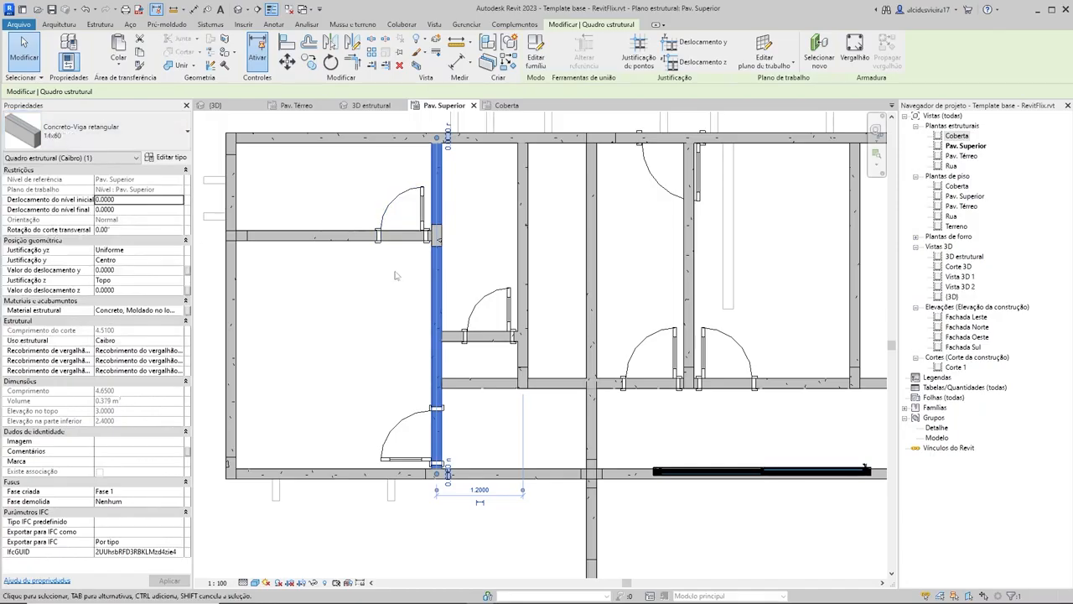
{"action": "key", "text": "Escape"}
Step: Examine the middle house's structural frame in the 3D estrutural view from several angles
{"action": "left_click", "coordinate": [373, 106]}
{"action": "middle_click_drag", "start_coordinate": [382, 117], "coordinate": [849, 359], "text": "shift"}
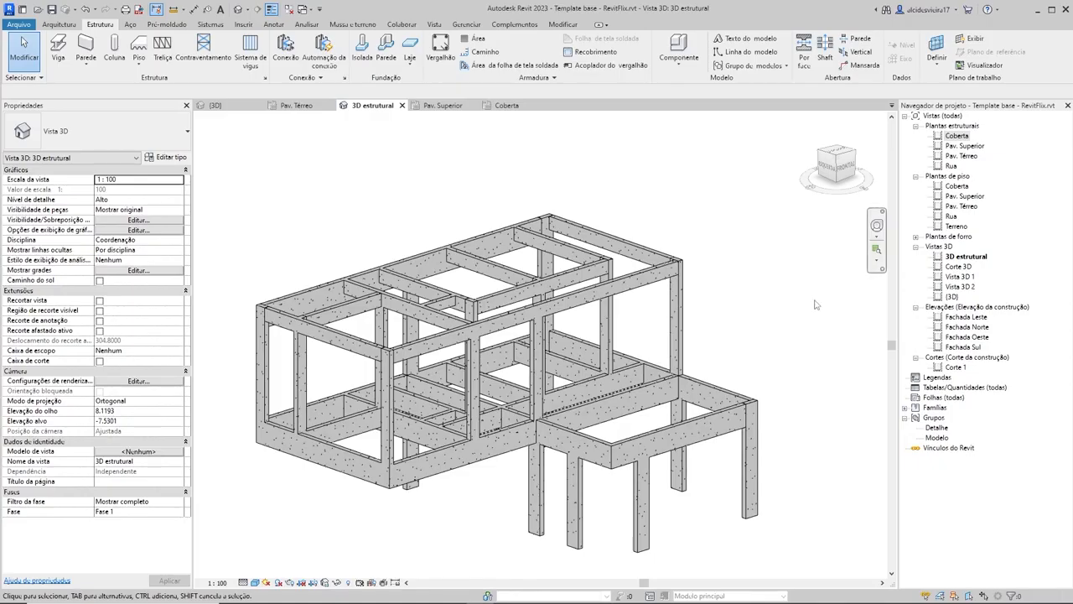
{"action": "middle_click_drag", "start_coordinate": [859, 251], "coordinate": [766, 356], "text": "shift"}
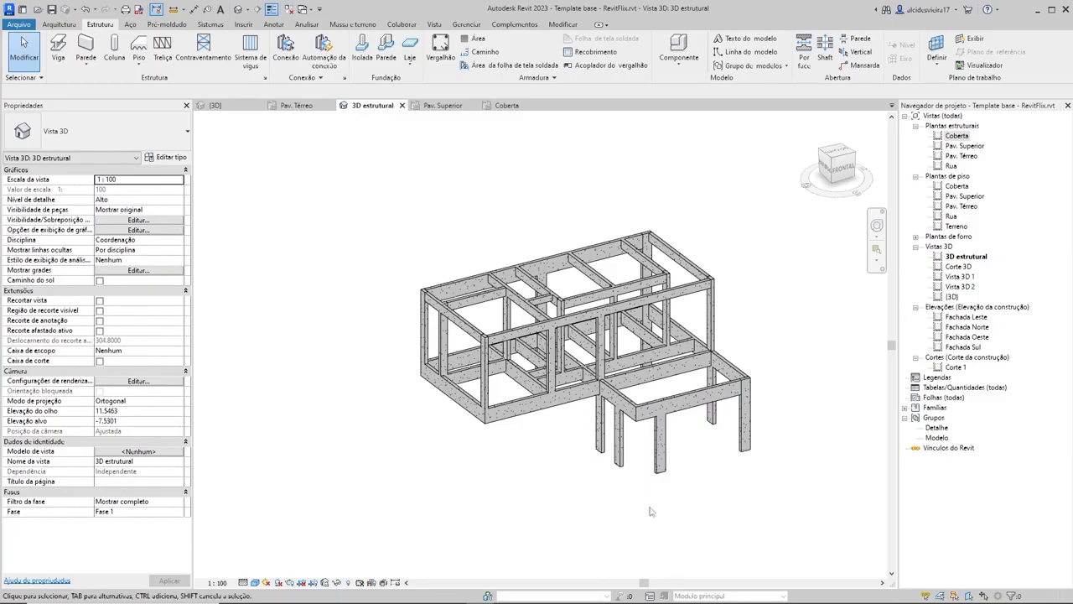
{"action": "middle_click_drag", "start_coordinate": [646, 511], "coordinate": [671, 453], "text": "shift"}
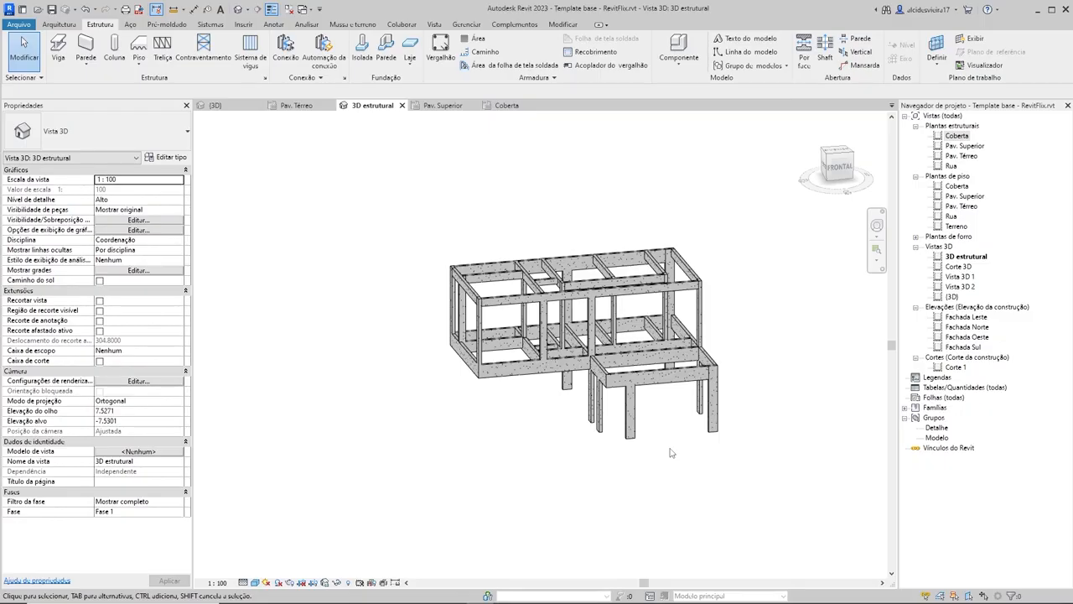
{"action": "middle_click_drag", "start_coordinate": [700, 439], "coordinate": [767, 260], "text": "shift"}
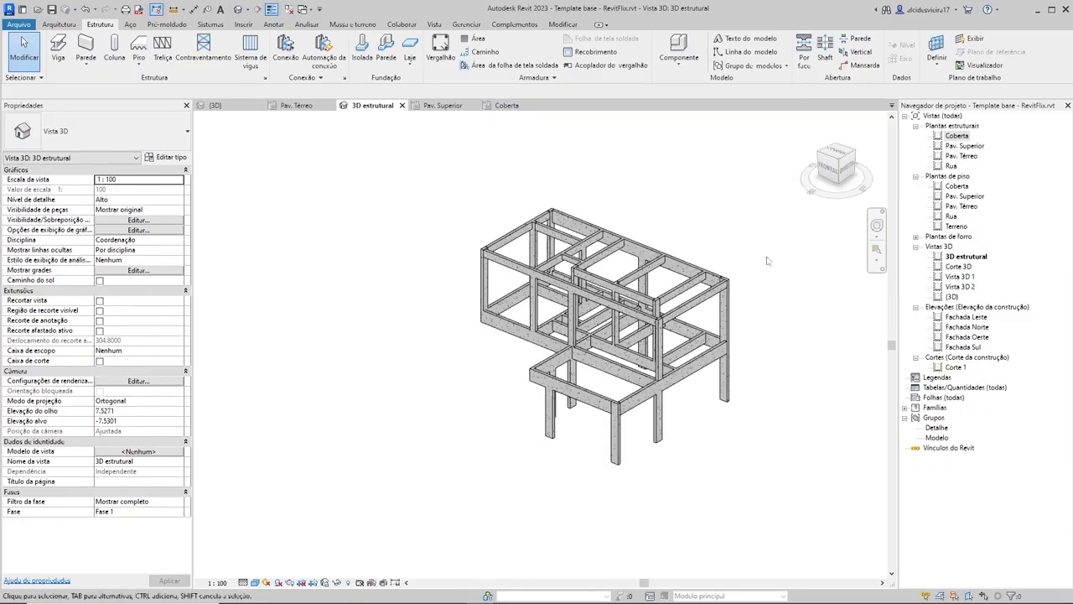
Step: Open the Pav. Térreo structural plan and frame the middle house
{"action": "double_click", "coordinate": [964, 158]}
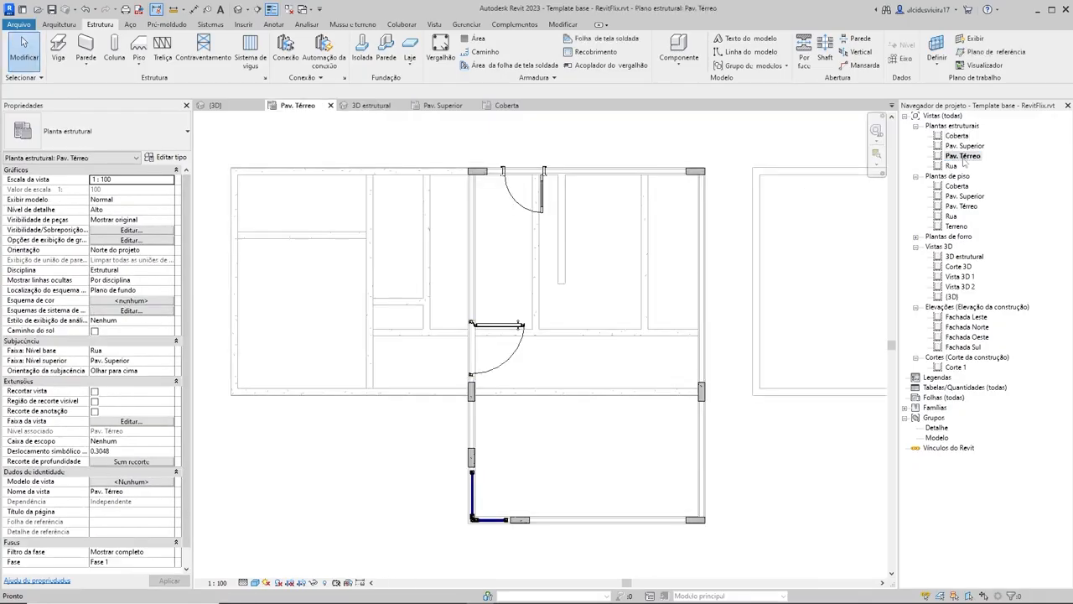
{"action": "scroll", "coordinate": [603, 303], "scroll_direction": "down", "scroll_amount": 2}
{"action": "middle_click_drag", "start_coordinate": [604, 303], "coordinate": [583, 311]}
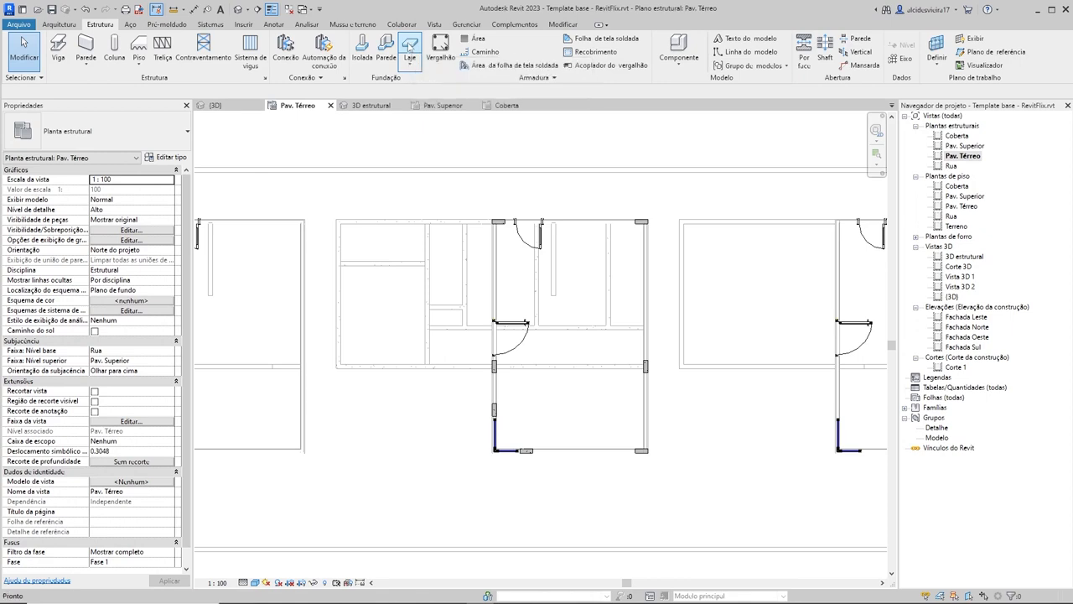
{"action": "left_click", "coordinate": [409, 48]}
{"action": "left_click", "coordinate": [128, 136]}
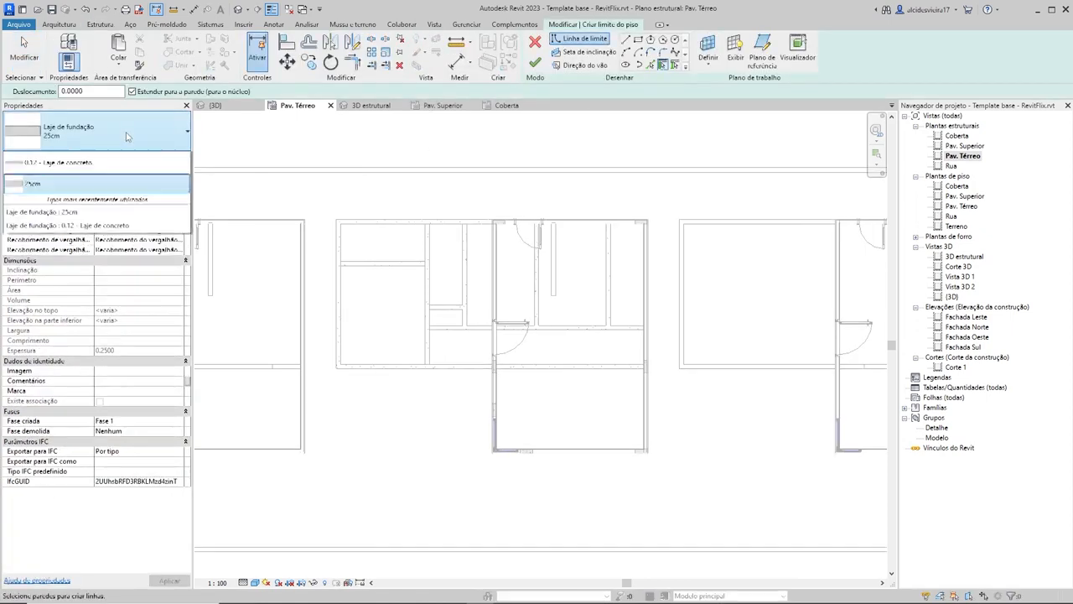
{"action": "left_click", "coordinate": [128, 136]}
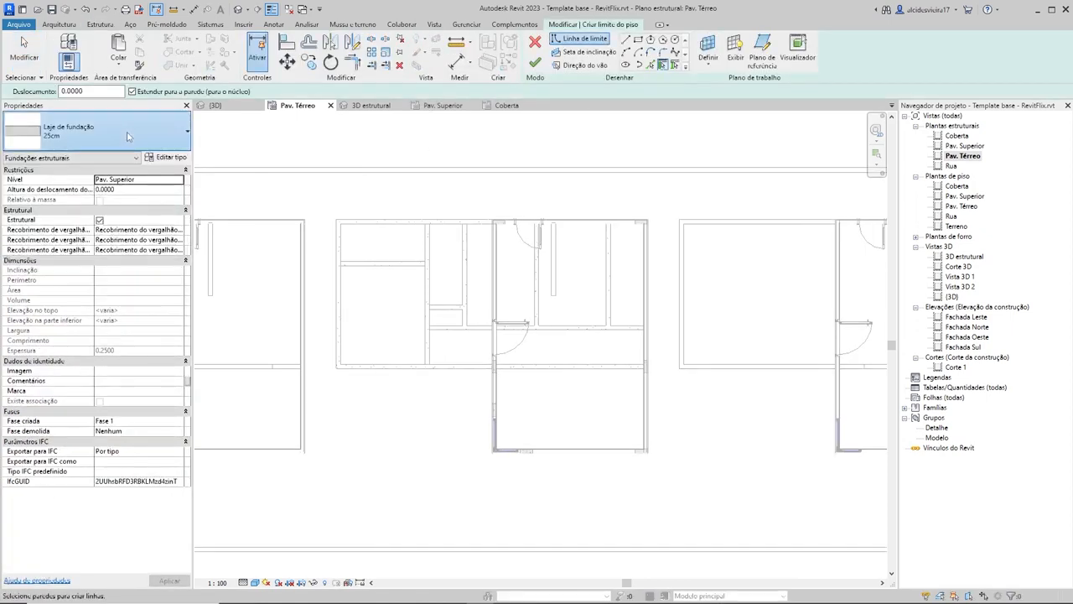
{"action": "left_click", "coordinate": [85, 144]}
{"action": "left_click", "coordinate": [63, 192]}
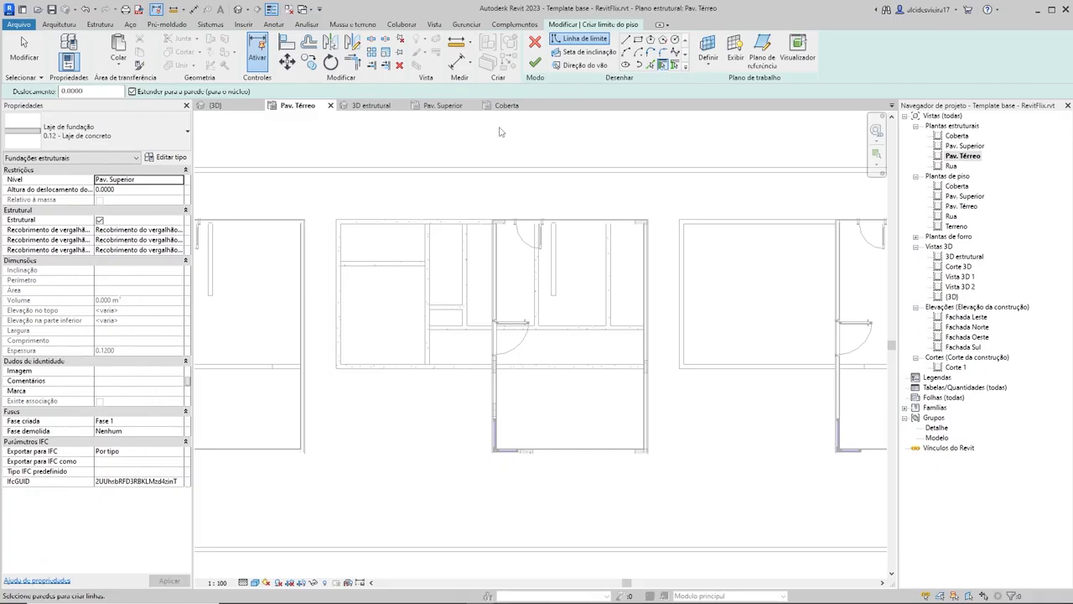
{"action": "key", "text": "Escape"}
{"action": "left_click", "coordinate": [537, 43]}
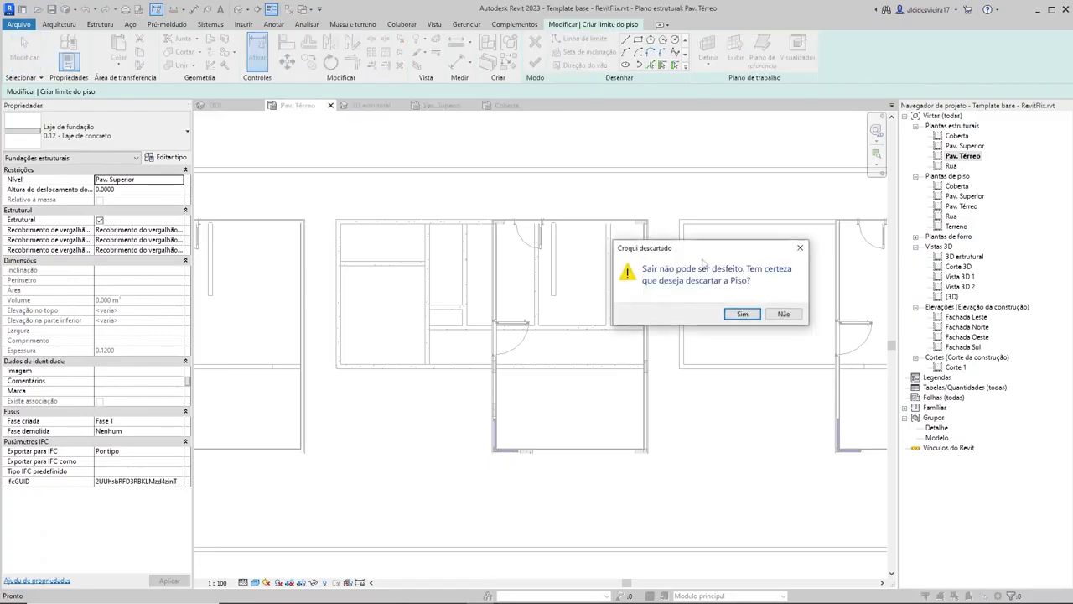
{"action": "left_click", "coordinate": [742, 316]}
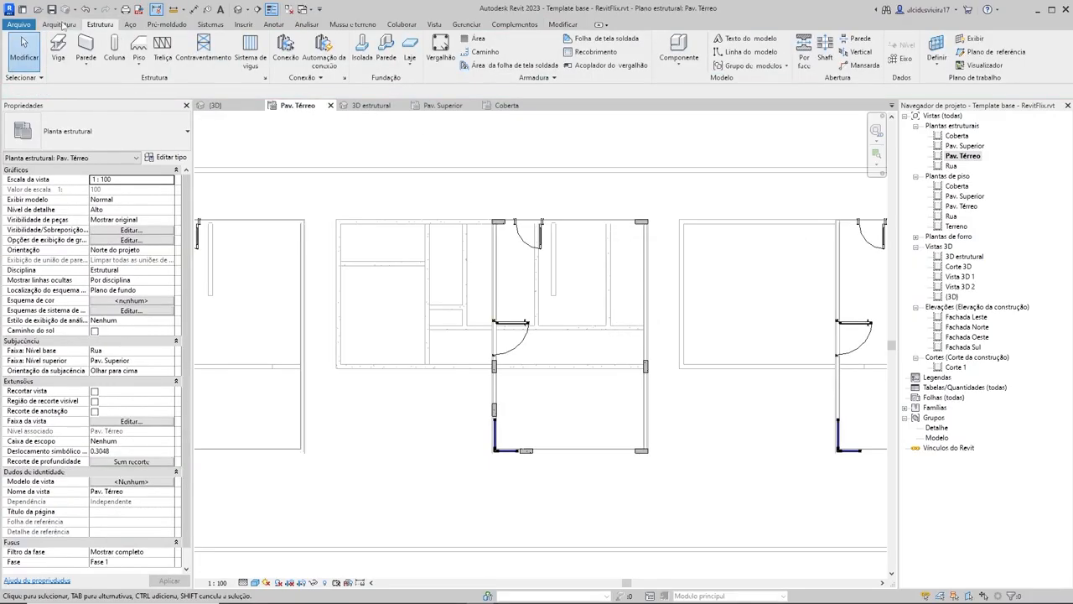
{"action": "left_click", "coordinate": [60, 24]}
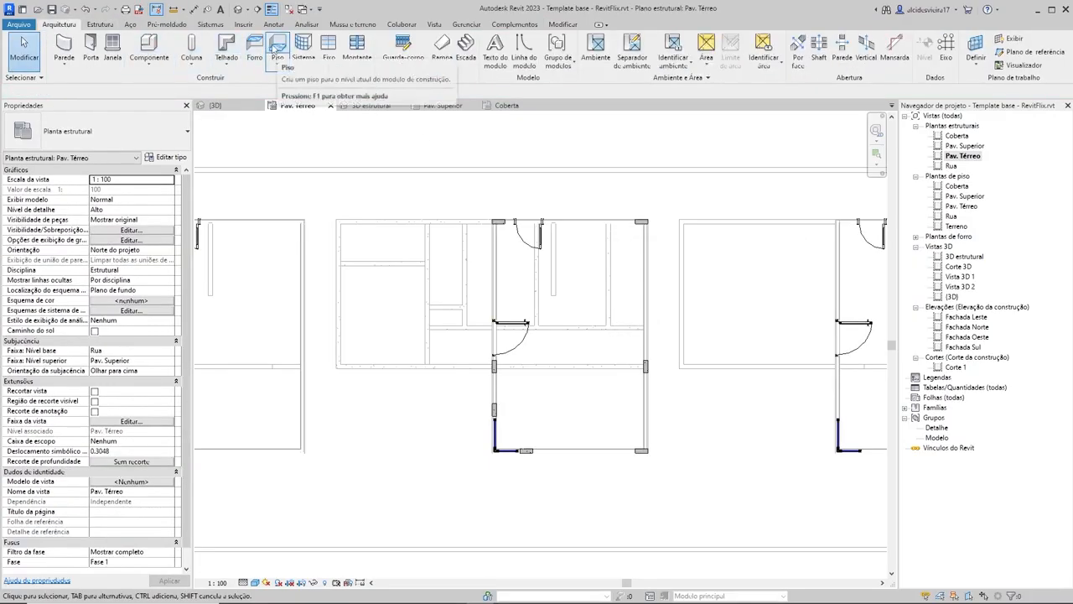
{"action": "left_click", "coordinate": [100, 24]}
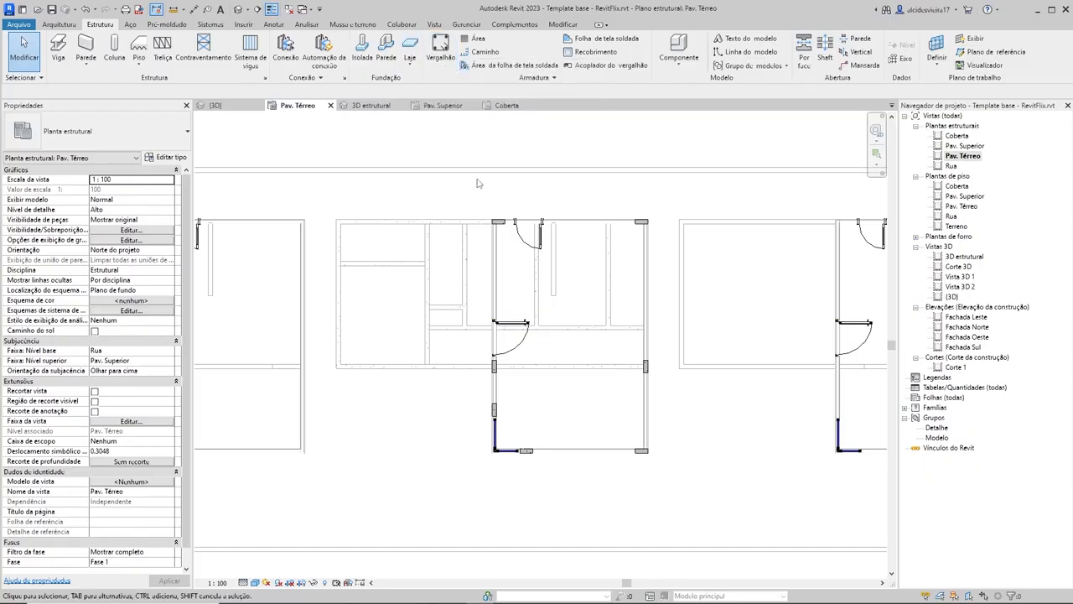
{"action": "left_click", "coordinate": [59, 24]}
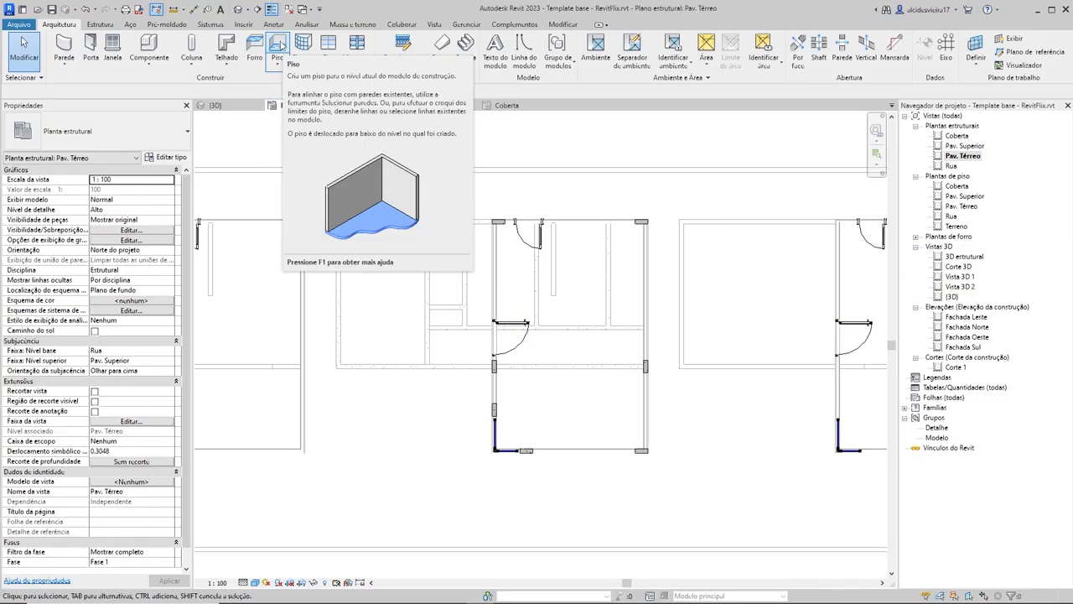
{"action": "left_click", "coordinate": [100, 23]}
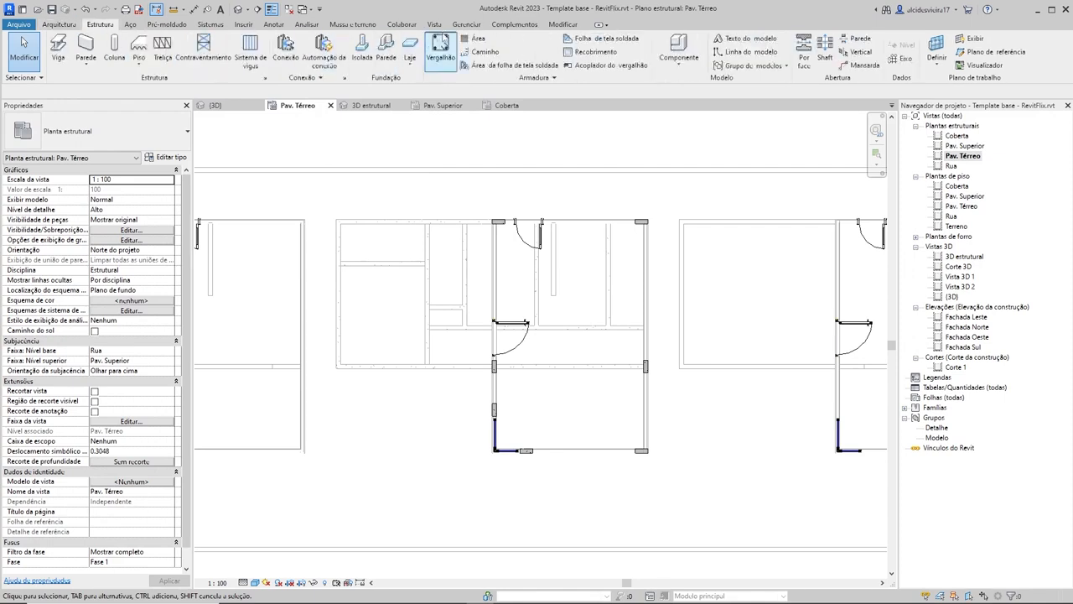
Step: Start a structural foundation slab and review the layer structure of its 25cm type
{"action": "left_click", "coordinate": [411, 50]}
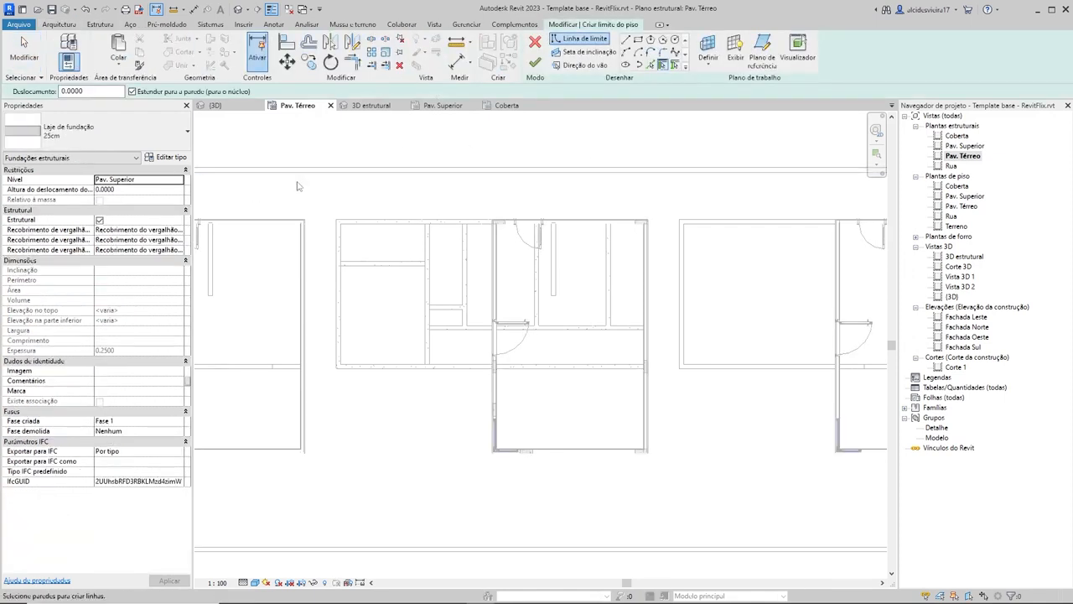
{"action": "left_click", "coordinate": [68, 132]}
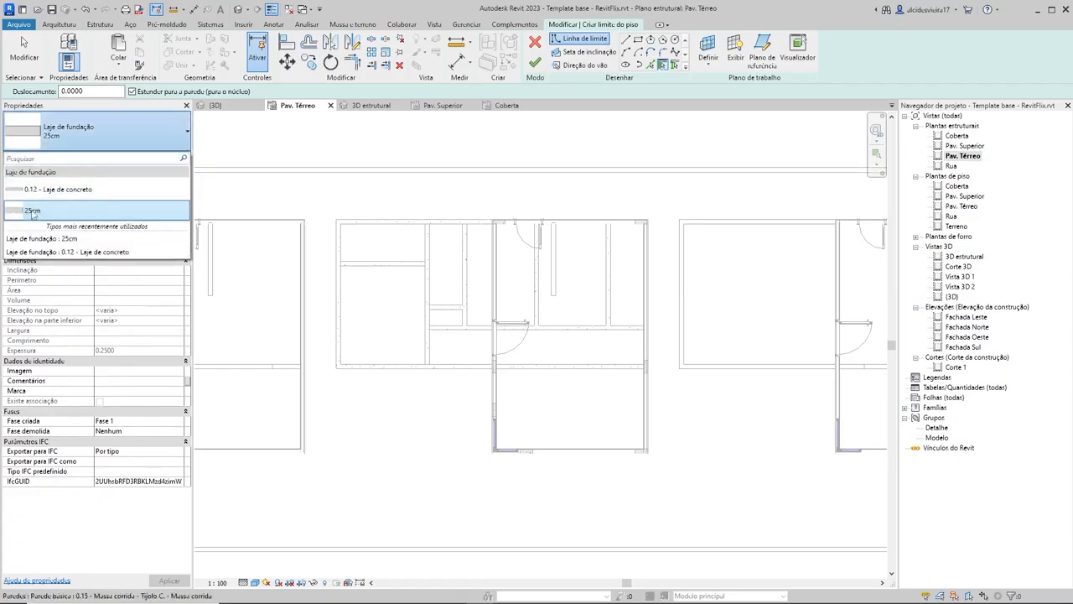
{"action": "left_click", "coordinate": [98, 120]}
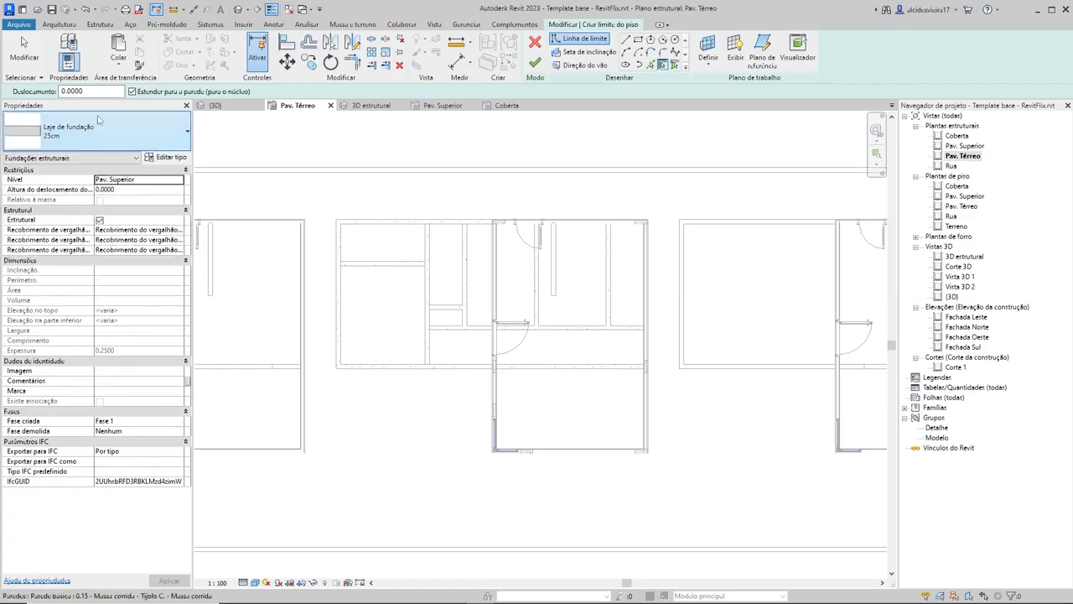
{"action": "left_click", "coordinate": [157, 158]}
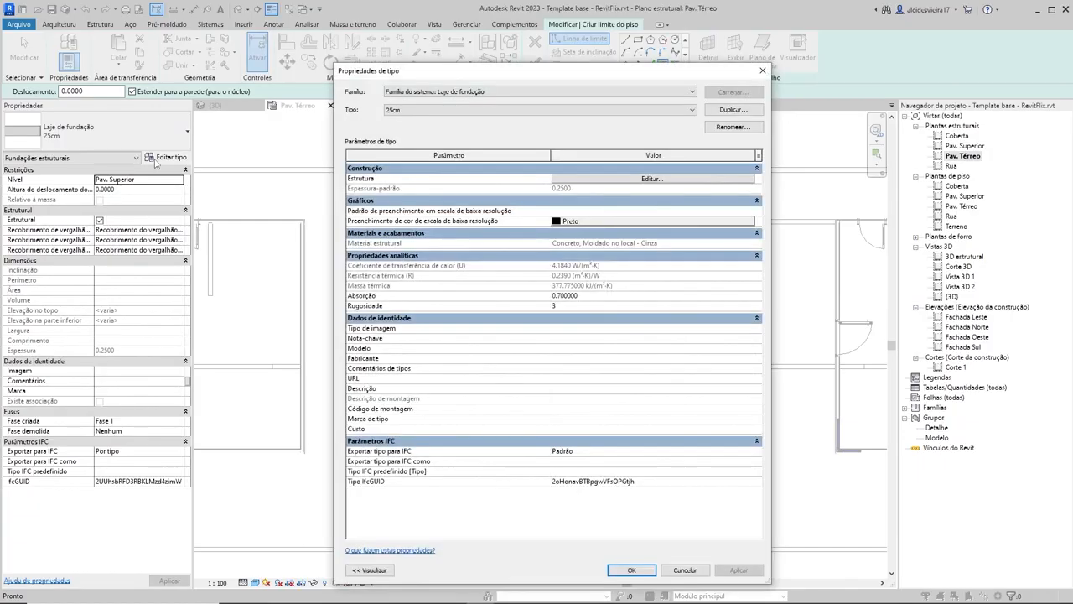
{"action": "left_click", "coordinate": [652, 179]}
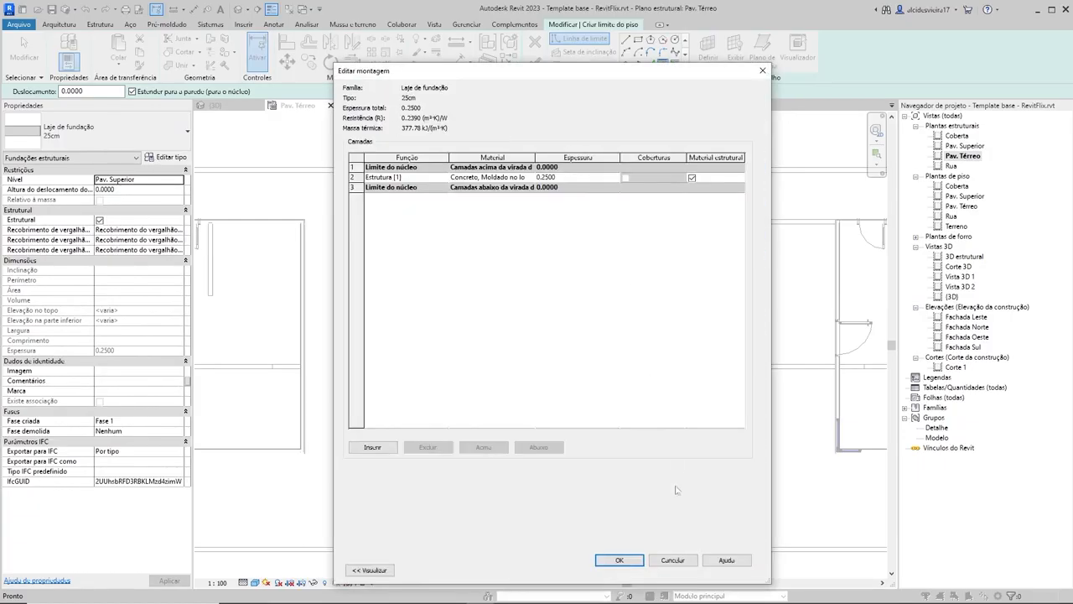
{"action": "left_click", "coordinate": [689, 559]}
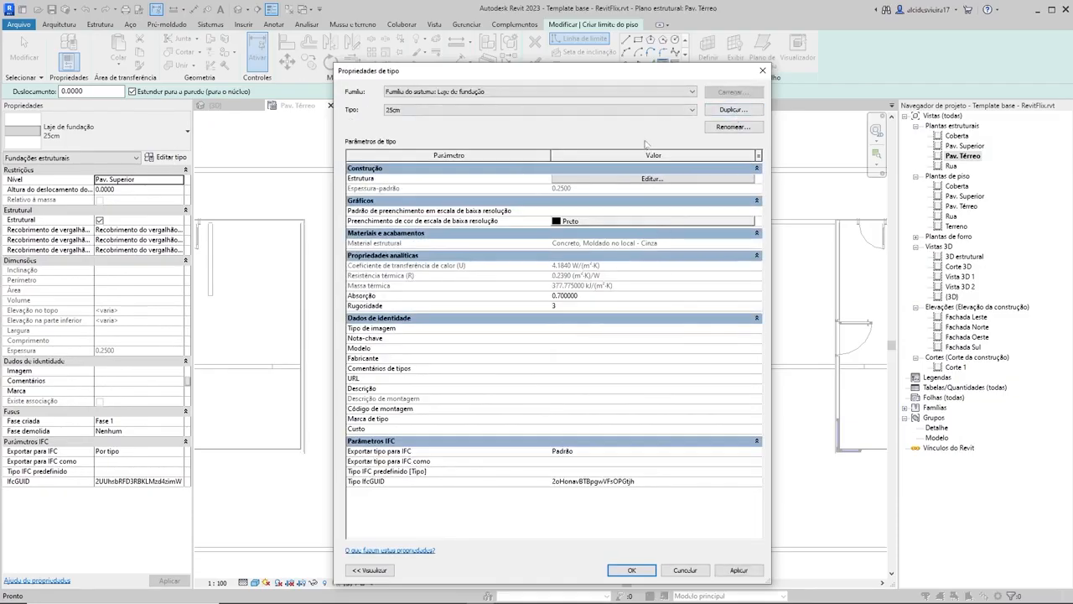
{"action": "left_click", "coordinate": [762, 70]}
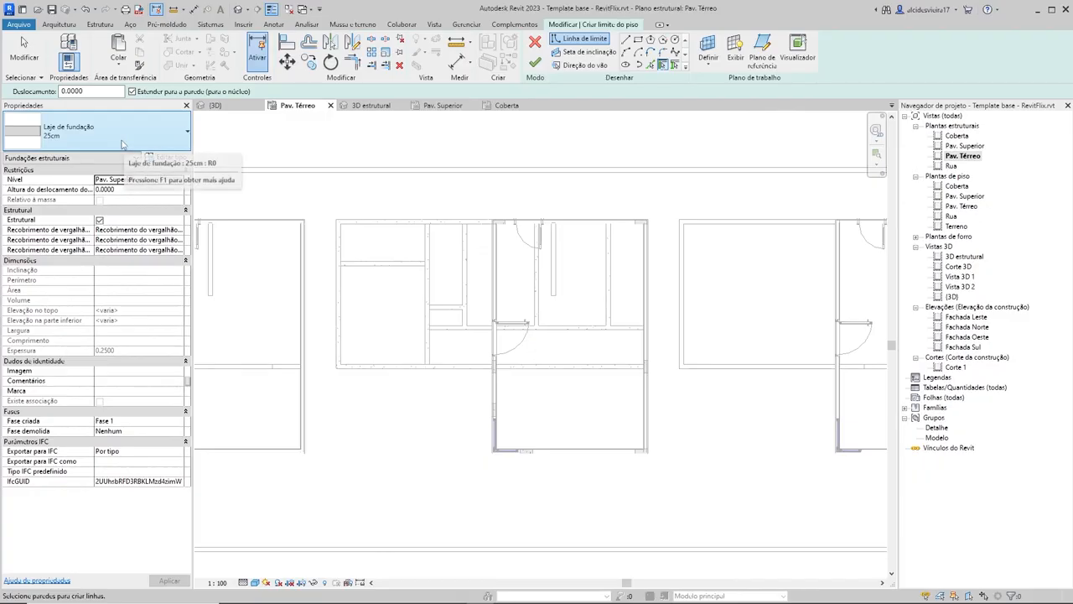
Step: Duplicate the 25cm foundation slab type as 30cm
{"action": "left_click", "coordinate": [165, 158]}
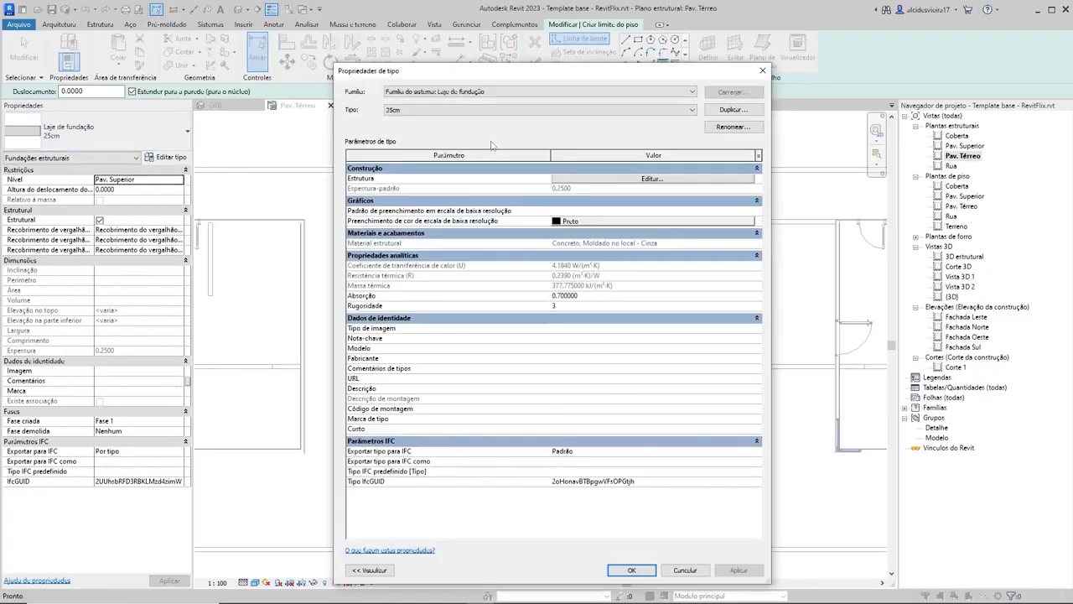
{"action": "left_click", "coordinate": [723, 112]}
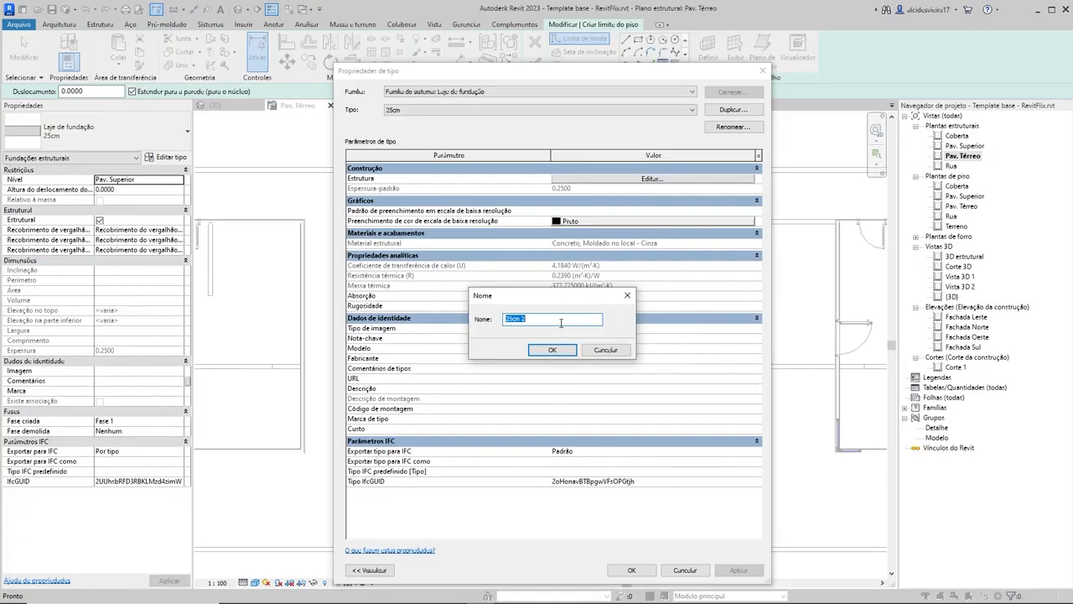
{"action": "type", "text": "30cm"}
{"action": "left_click", "coordinate": [552, 350]}
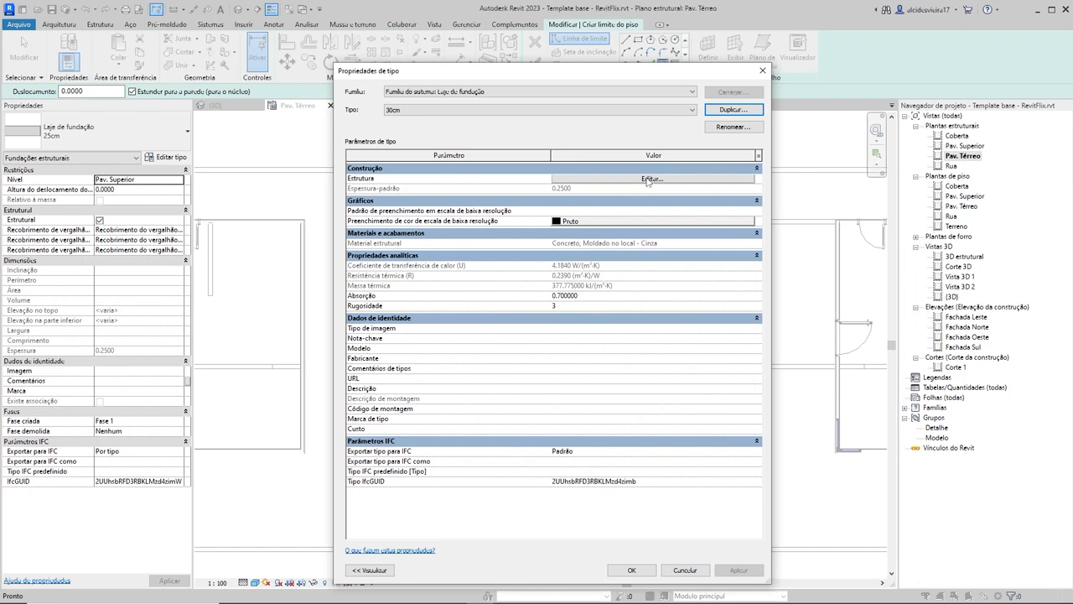
Step: Set the concrete structural layer of the 30cm slab type to a thickness of 0.30
{"action": "left_click", "coordinate": [648, 180]}
{"action": "left_click", "coordinate": [547, 177]}
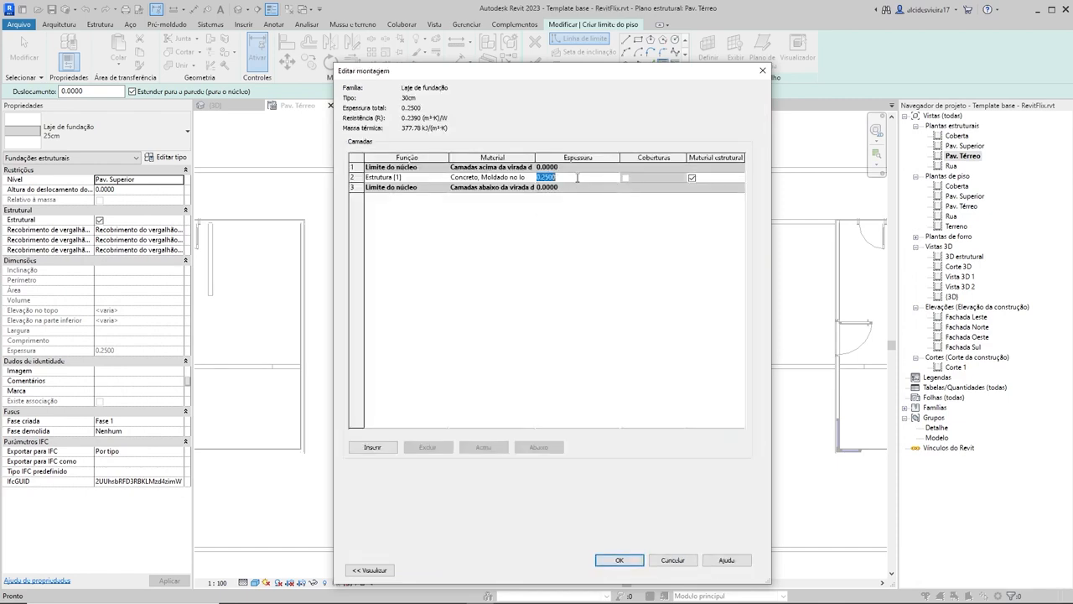
{"action": "key", "text": "Return"}
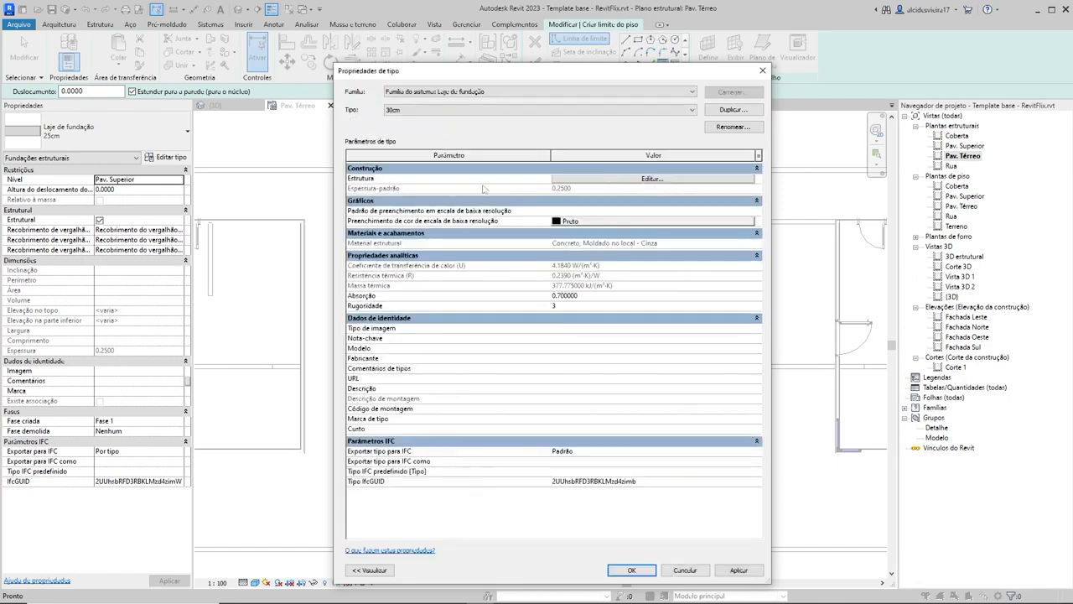
{"action": "left_click", "coordinate": [610, 181]}
{"action": "left_click", "coordinate": [576, 179]}
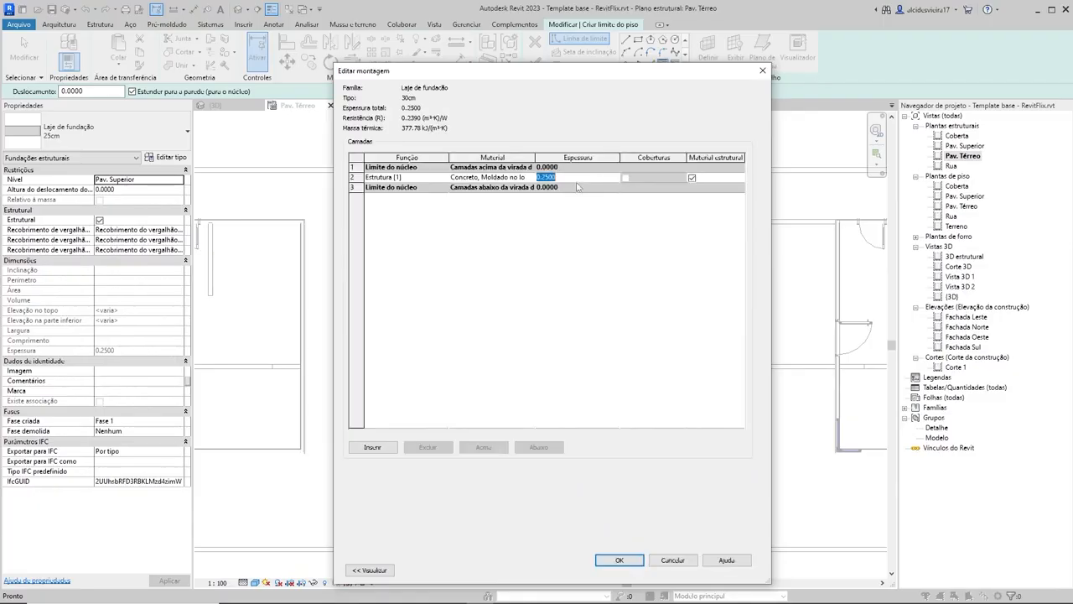
{"action": "type", "text": "000"}
{"action": "left_click", "coordinate": [619, 560]}
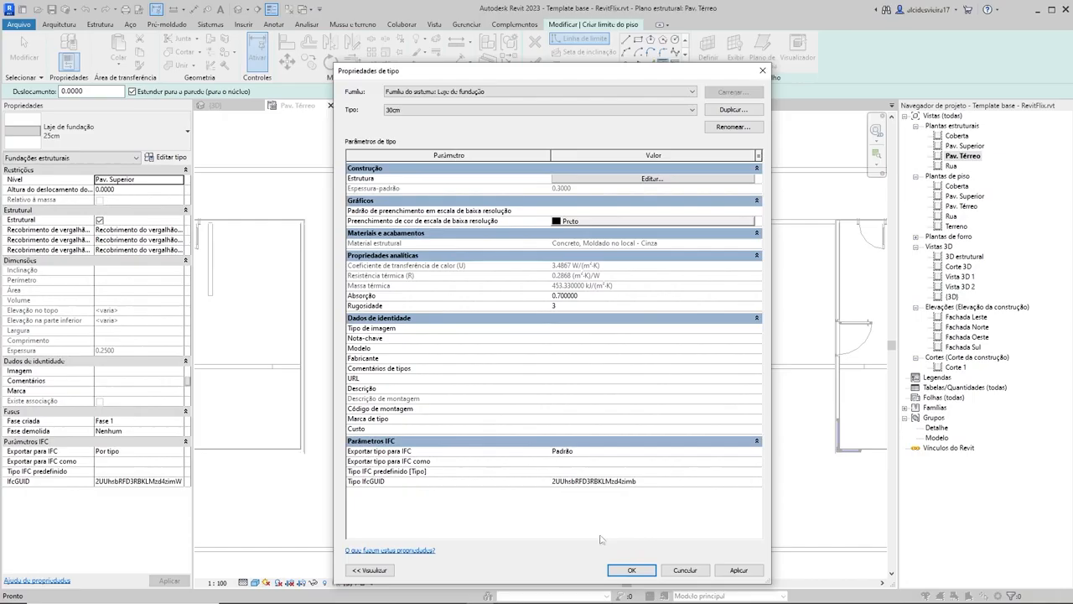
{"action": "left_click", "coordinate": [631, 569]}
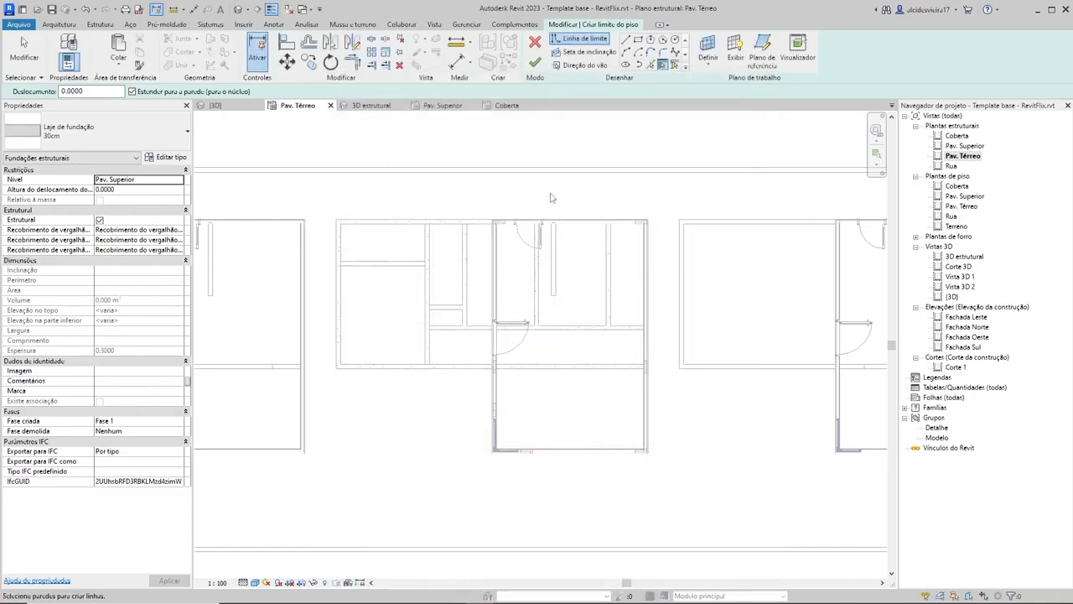
Step: Add slab boundary lines from the left and upper exterior walls of the middle house's ground floor
{"action": "scroll", "coordinate": [513, 271], "scroll_direction": "up", "scroll_amount": 6}
{"action": "scroll", "coordinate": [631, 233], "scroll_direction": "down", "scroll_amount": 1}
{"action": "middle_click_drag", "start_coordinate": [632, 235], "coordinate": [611, 290]}
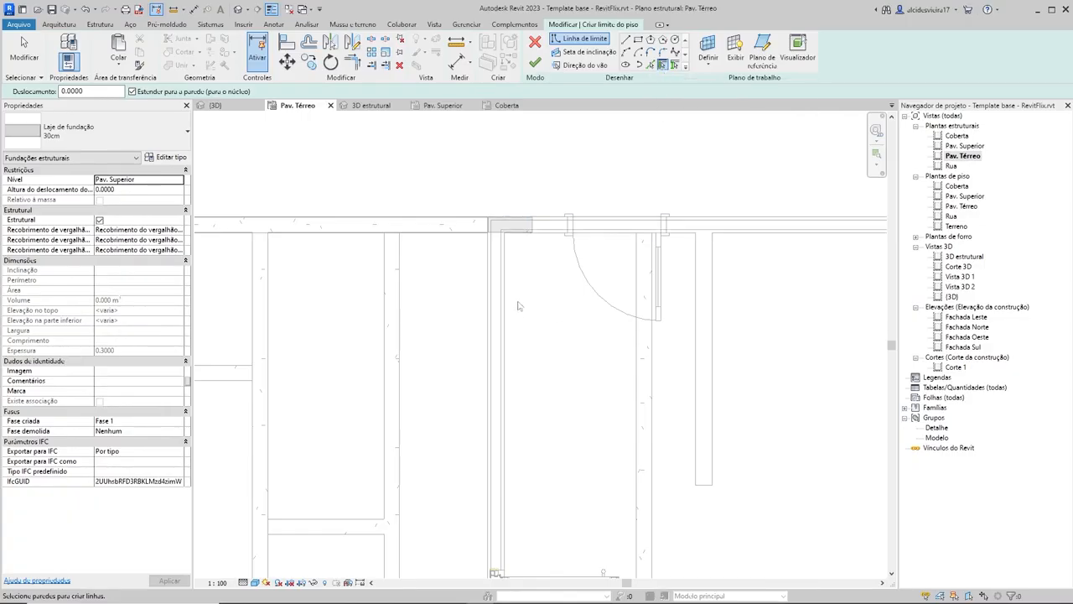
{"action": "scroll", "coordinate": [518, 306], "scroll_direction": "up", "scroll_amount": 2}
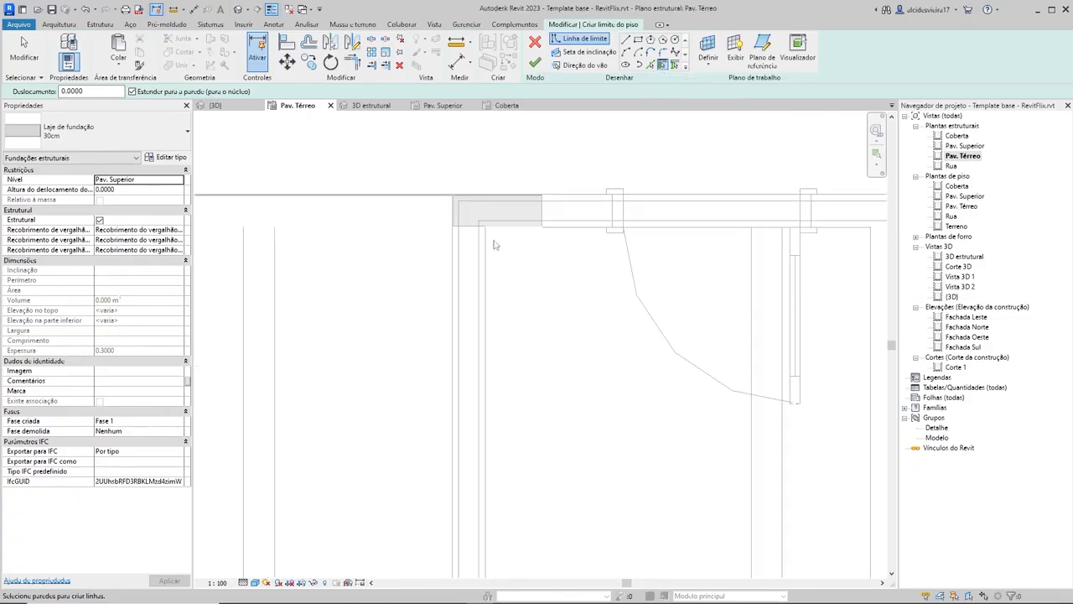
{"action": "left_click", "coordinate": [457, 266]}
{"action": "left_click", "coordinate": [554, 202]}
Step: Add slab boundary lines from the right and lower exterior walls to close the ground-floor outline
{"action": "scroll", "coordinate": [668, 232], "scroll_direction": "down", "scroll_amount": 3}
{"action": "middle_click_drag", "start_coordinate": [672, 251], "coordinate": [446, 271]}
{"action": "scroll", "coordinate": [676, 218], "scroll_direction": "up", "scroll_amount": 3}
{"action": "left_click", "coordinate": [641, 285]}
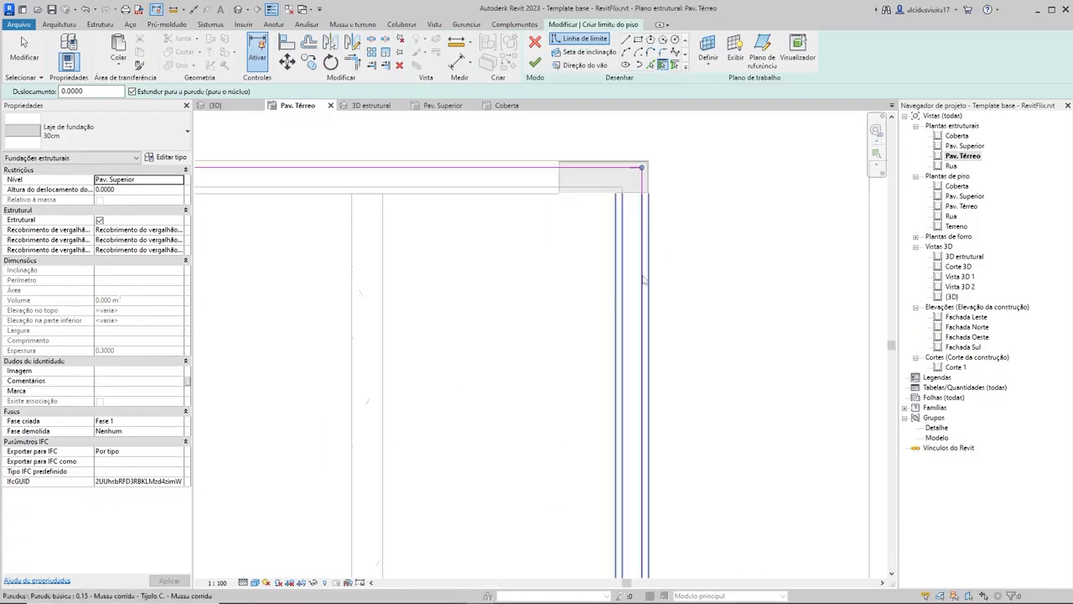
{"action": "scroll", "coordinate": [646, 319], "scroll_direction": "down", "scroll_amount": 5}
{"action": "middle_click_drag", "start_coordinate": [608, 562], "coordinate": [608, 343]}
{"action": "scroll", "coordinate": [609, 343], "scroll_direction": "up", "scroll_amount": 3}
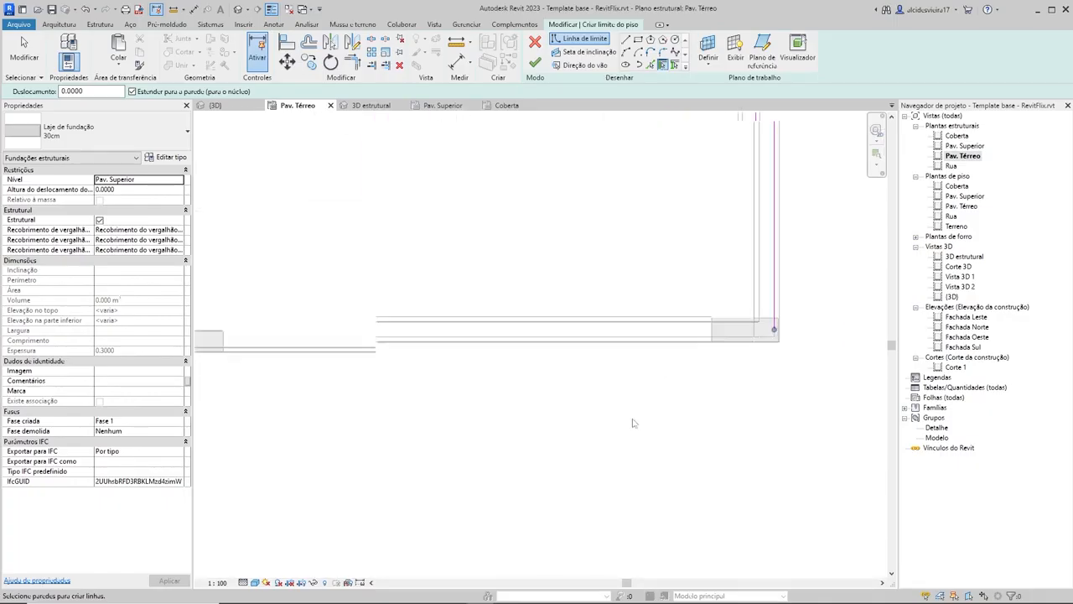
{"action": "left_click", "coordinate": [671, 344]}
Step: Align the lower slab boundary line with the outer face of the lower-right corner column
{"action": "scroll", "coordinate": [754, 341], "scroll_direction": "up", "scroll_amount": 5}
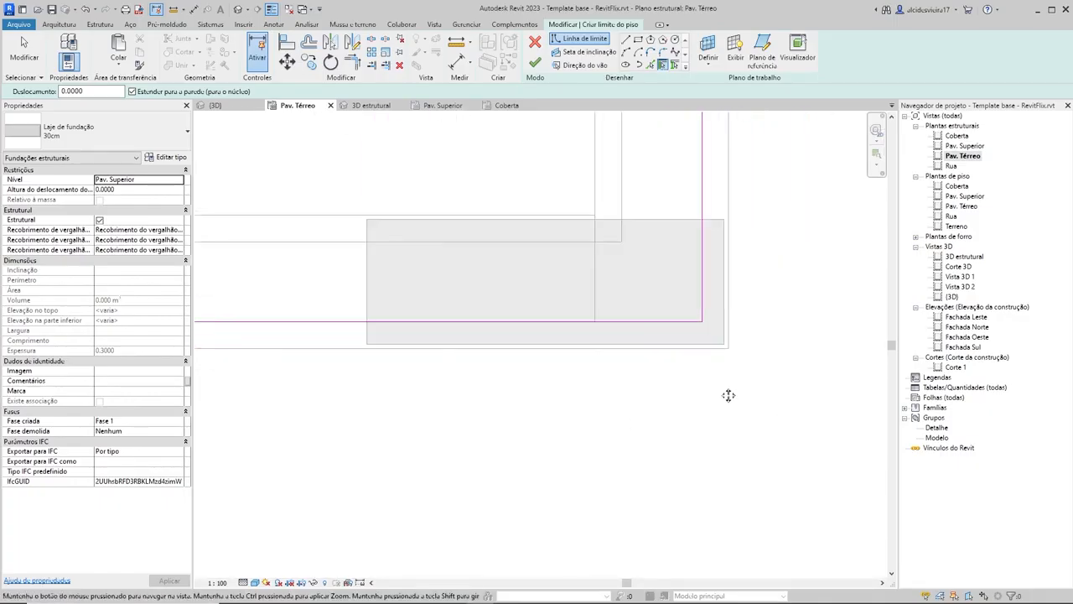
{"action": "scroll", "coordinate": [738, 285], "scroll_direction": "up", "scroll_amount": 3}
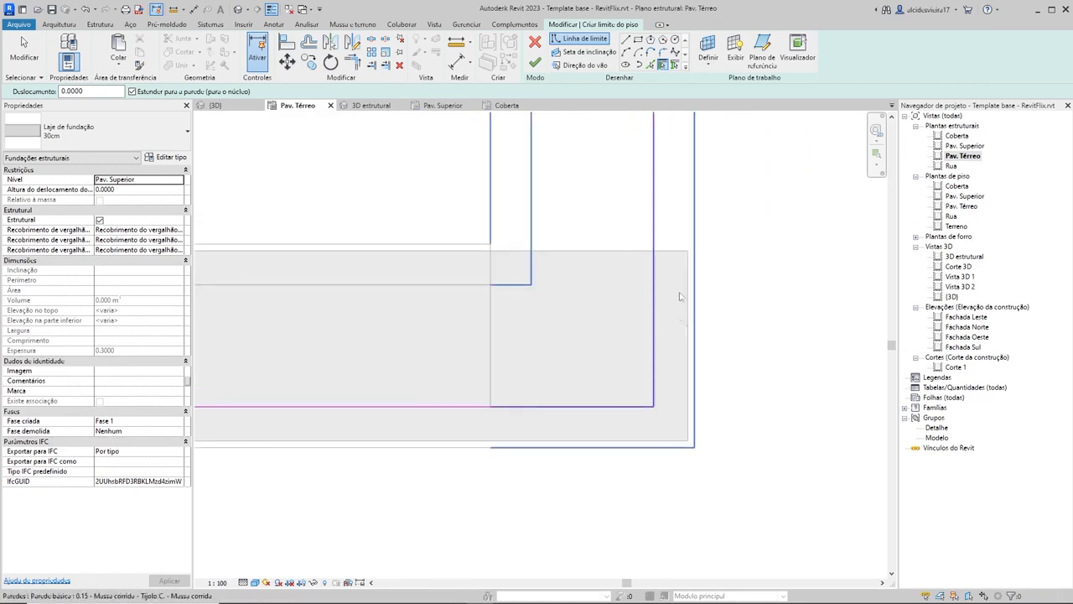
{"action": "scroll", "coordinate": [610, 449], "scroll_direction": "down", "scroll_amount": 4}
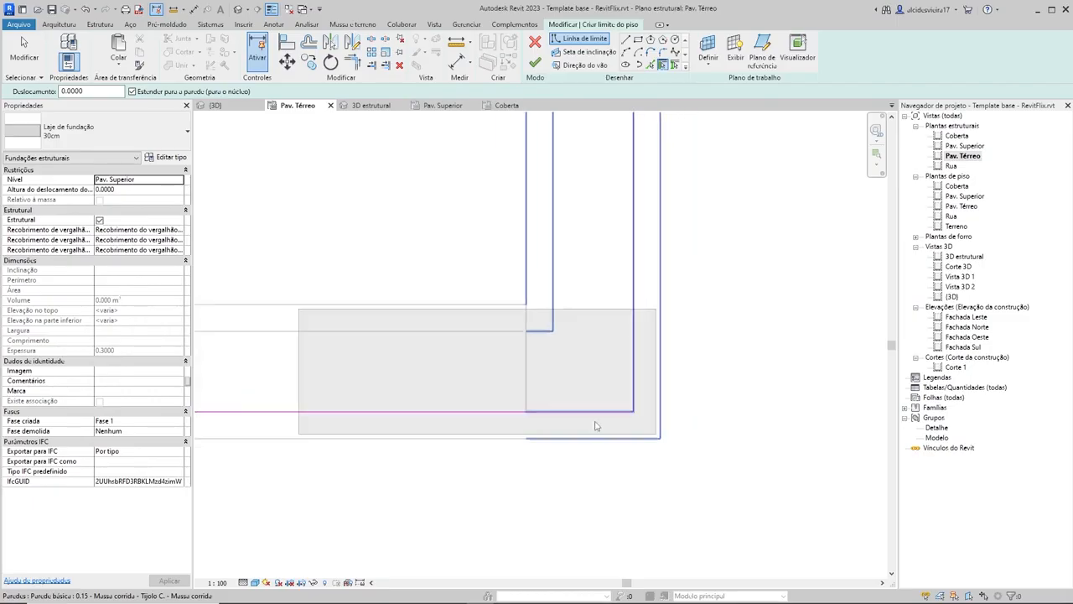
{"action": "scroll", "coordinate": [592, 383], "scroll_direction": "up", "scroll_amount": 3}
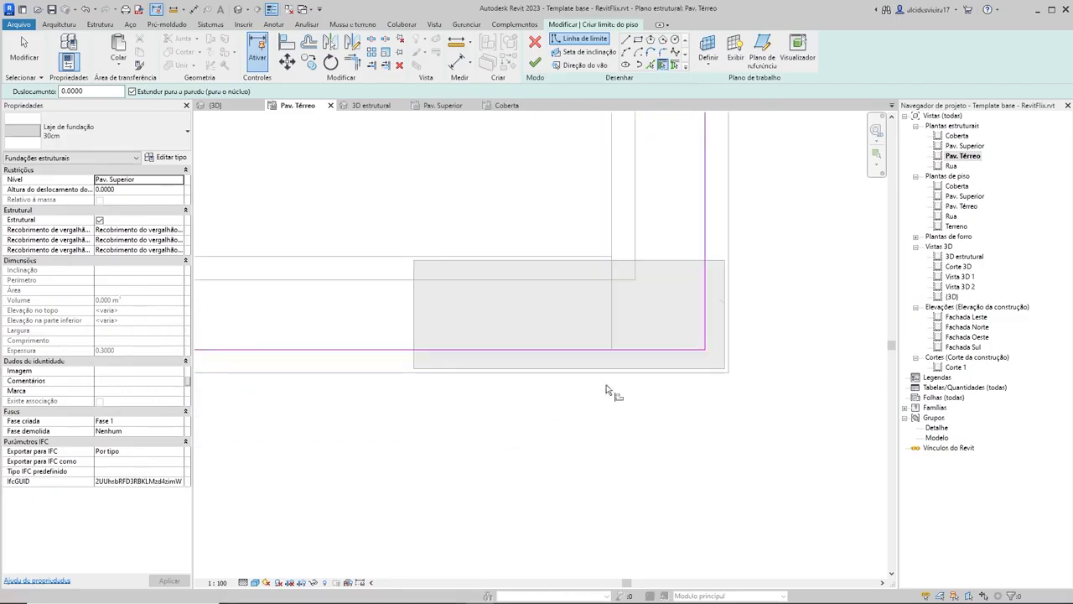
{"action": "key", "text": "a"}
{"action": "key", "text": "l"}
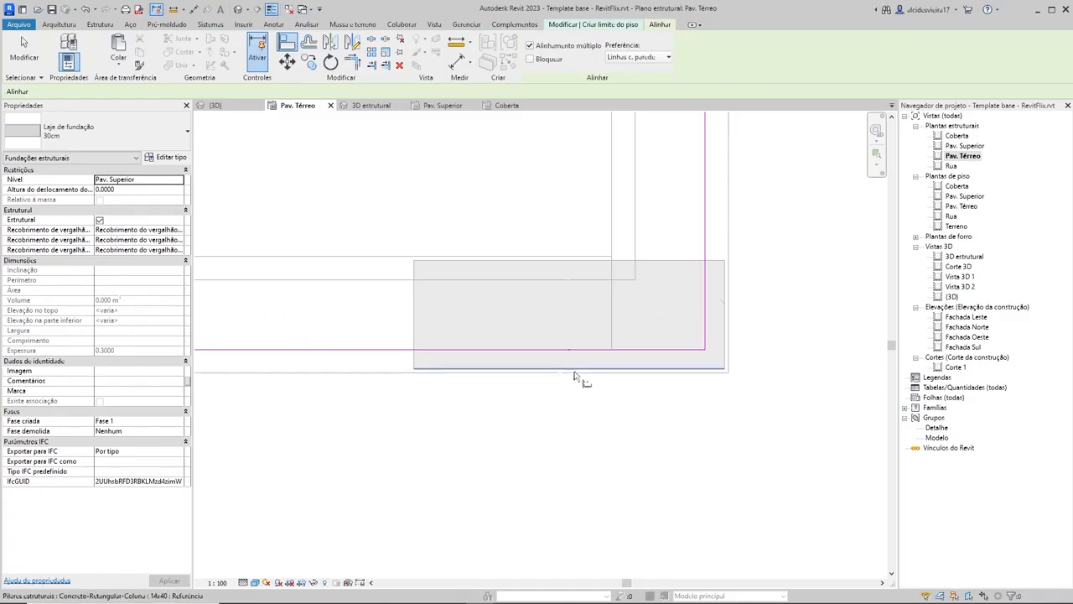
{"action": "left_click", "coordinate": [453, 370]}
{"action": "left_click", "coordinate": [466, 351]}
{"action": "scroll", "coordinate": [562, 373], "scroll_direction": "down", "scroll_amount": 2}
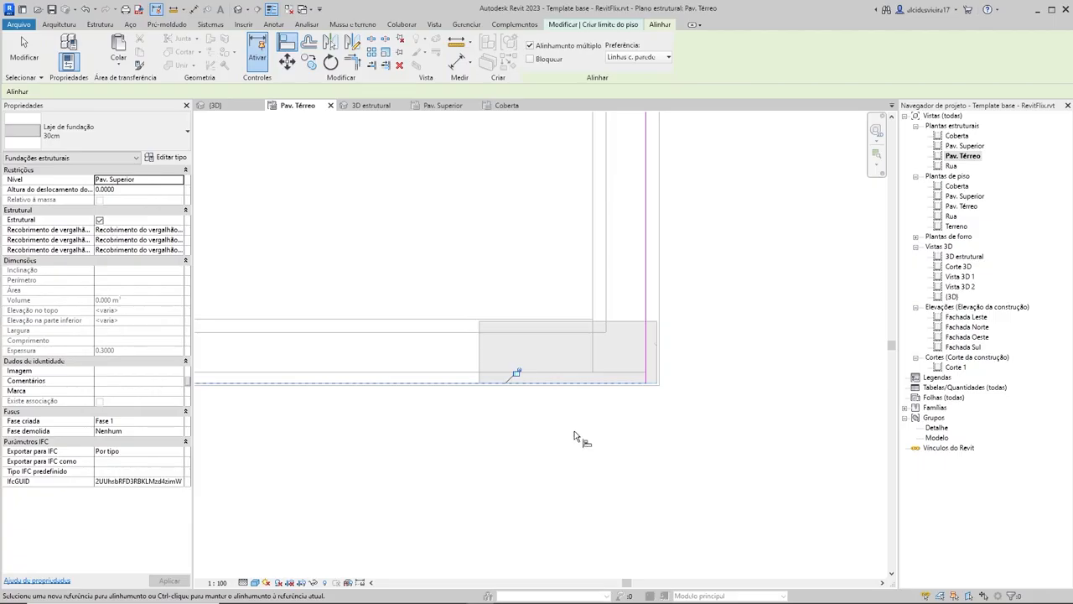
Step: Align the right slab boundary line with the outer face of the lower-right corner column
{"action": "scroll", "coordinate": [741, 352], "scroll_direction": "up", "scroll_amount": 3}
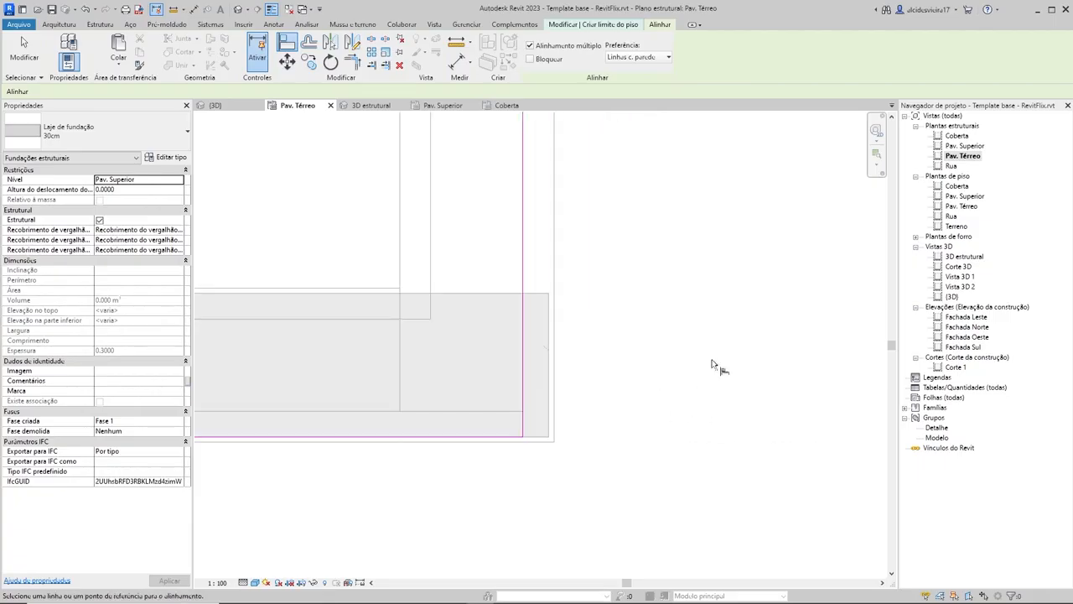
{"action": "left_click", "coordinate": [550, 339]}
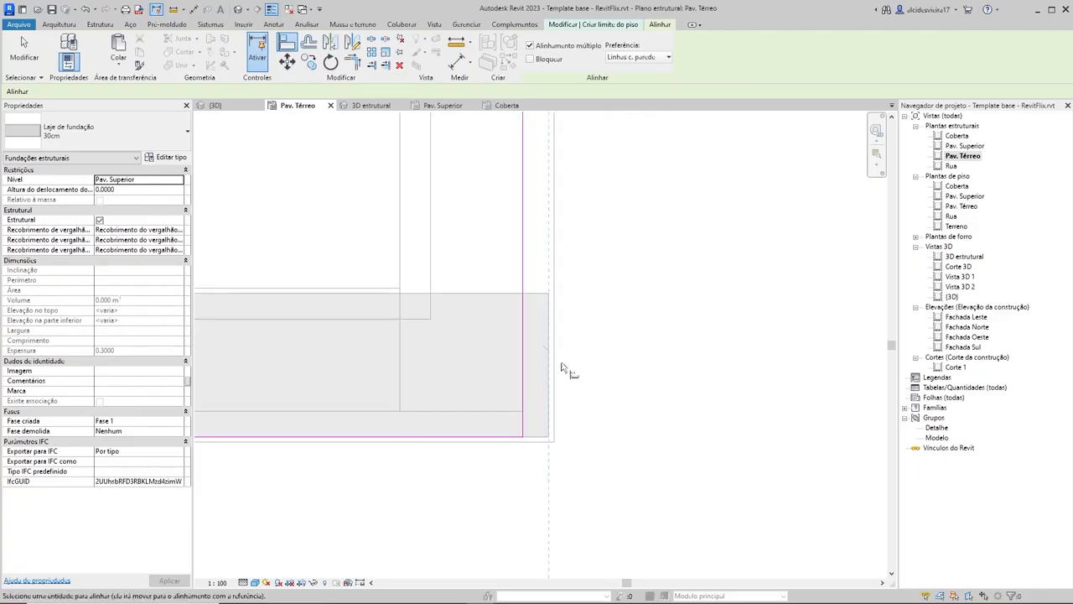
{"action": "left_click", "coordinate": [524, 268]}
{"action": "scroll", "coordinate": [659, 335], "scroll_direction": "down", "scroll_amount": 3}
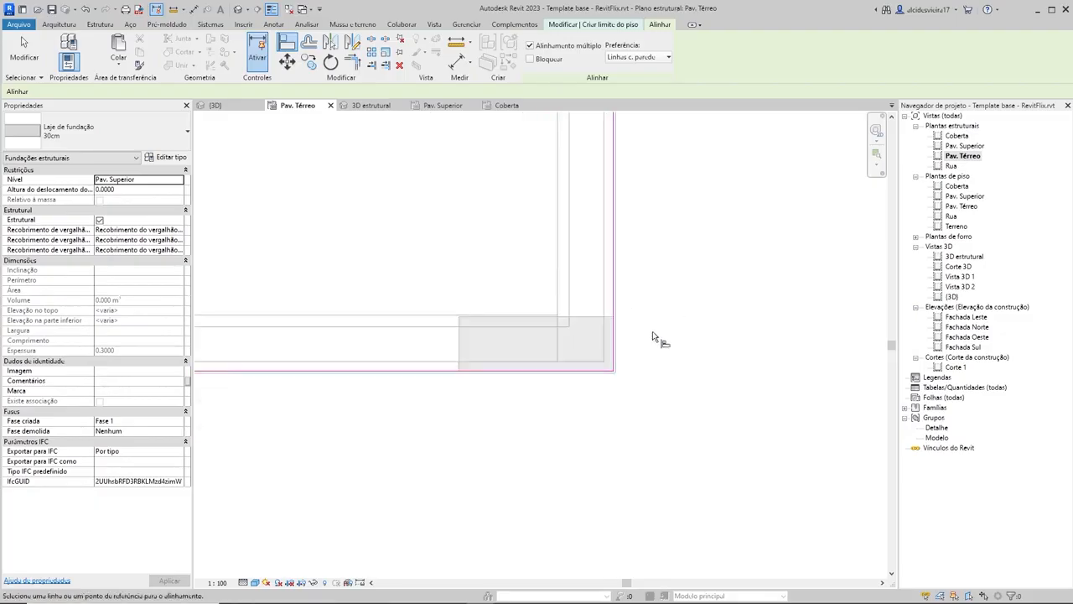
Step: Align the left slab boundary line with the outer face of the column on the left wall
{"action": "middle_click_drag", "start_coordinate": [278, 310], "coordinate": [503, 335]}
{"action": "scroll", "coordinate": [566, 337], "scroll_direction": "up", "scroll_amount": 4}
{"action": "scroll", "coordinate": [620, 378], "scroll_direction": "up", "scroll_amount": 1}
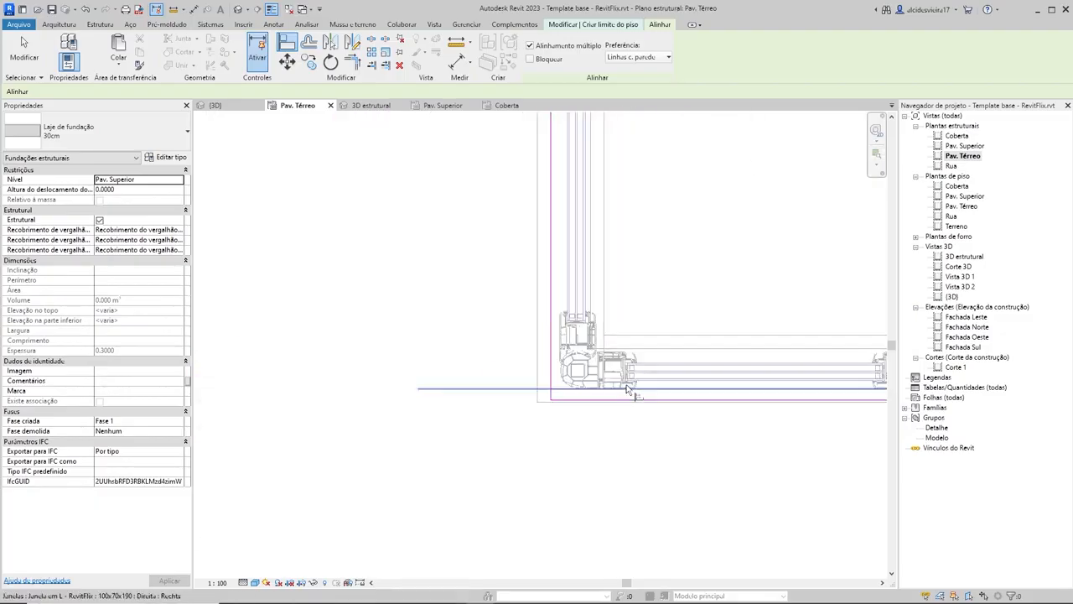
{"action": "scroll", "coordinate": [603, 331], "scroll_direction": "down", "scroll_amount": 2}
{"action": "scroll", "coordinate": [630, 352], "scroll_direction": "up", "scroll_amount": 5}
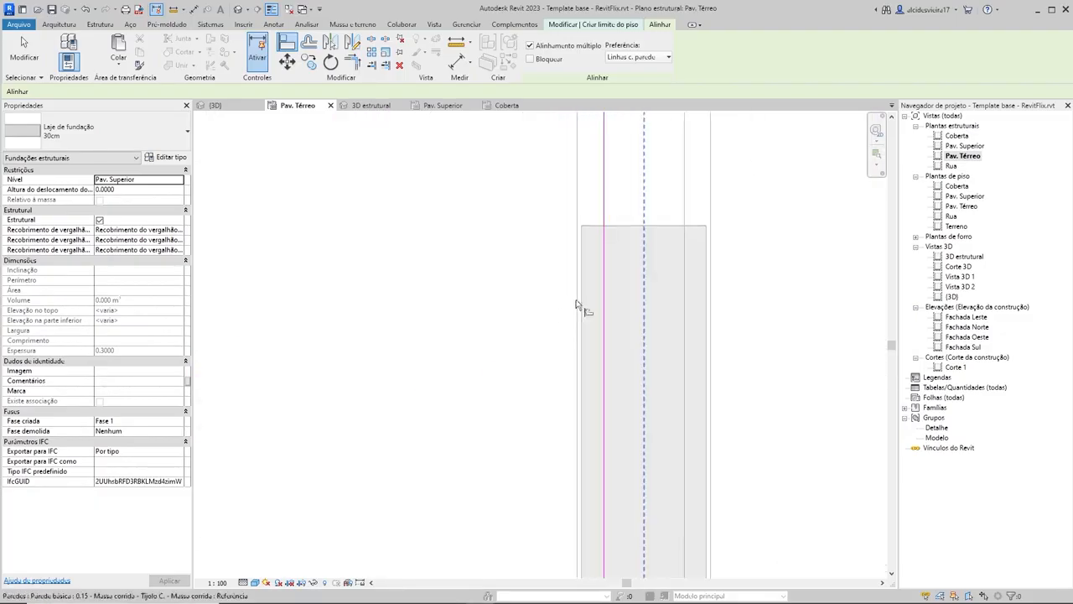
{"action": "left_click", "coordinate": [583, 300]}
{"action": "left_click", "coordinate": [605, 306]}
{"action": "left_click", "coordinate": [451, 303]}
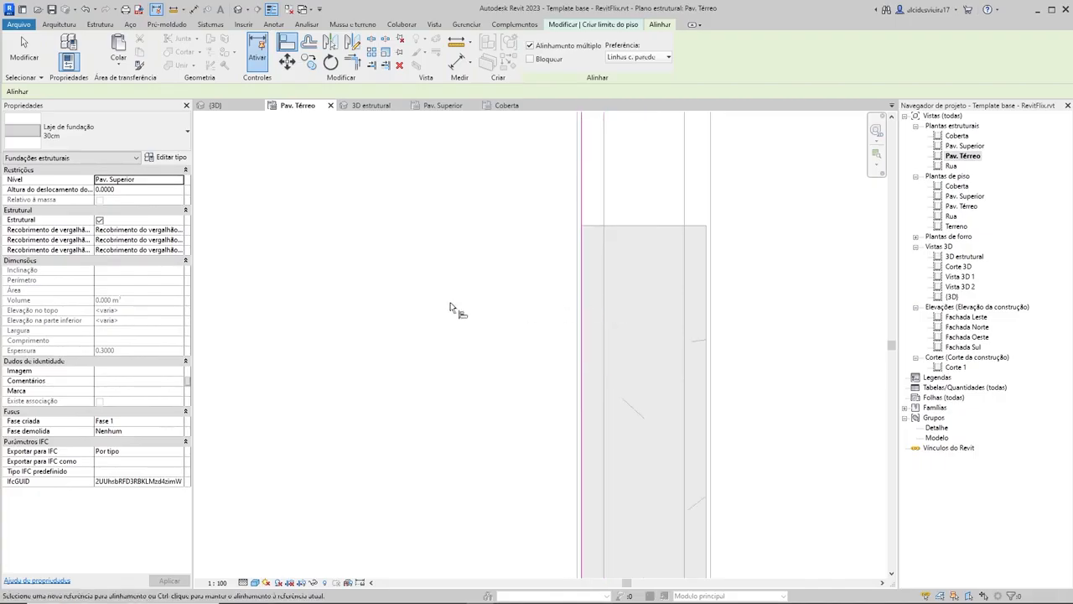
{"action": "scroll", "coordinate": [622, 304], "scroll_direction": "down", "scroll_amount": 3}
Step: Align the upper slab boundary line with the outer face of the upper-left corner column
{"action": "scroll", "coordinate": [662, 293], "scroll_direction": "down", "scroll_amount": 4}
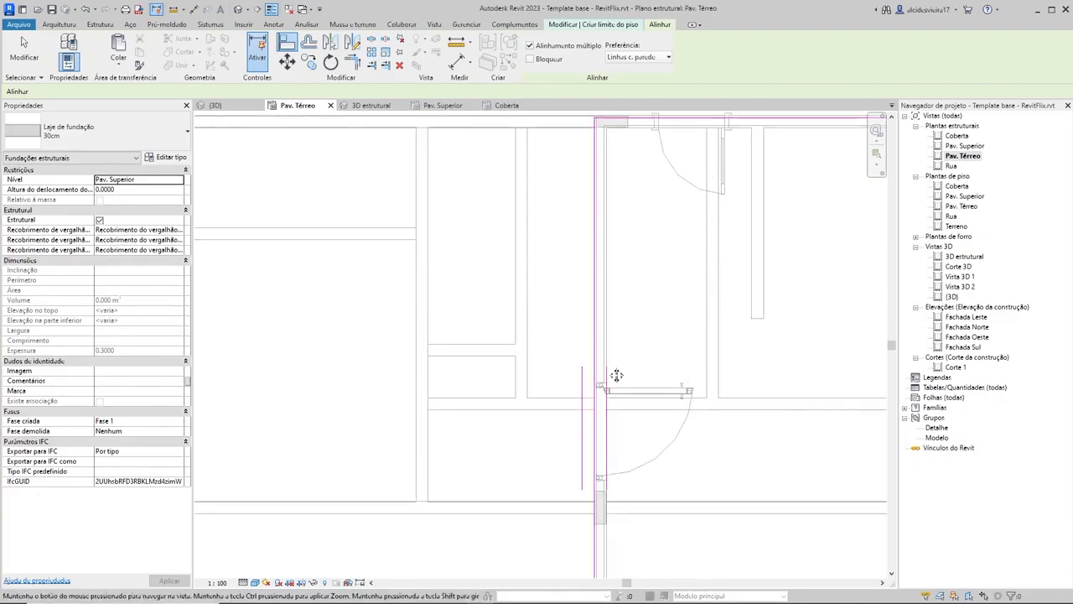
{"action": "scroll", "coordinate": [586, 276], "scroll_direction": "up", "scroll_amount": 3}
{"action": "scroll", "coordinate": [587, 268], "scroll_direction": "up", "scroll_amount": 4}
{"action": "scroll", "coordinate": [730, 299], "scroll_direction": "up", "scroll_amount": 2}
{"action": "left_click", "coordinate": [675, 284]}
{"action": "key", "text": "Escape"}
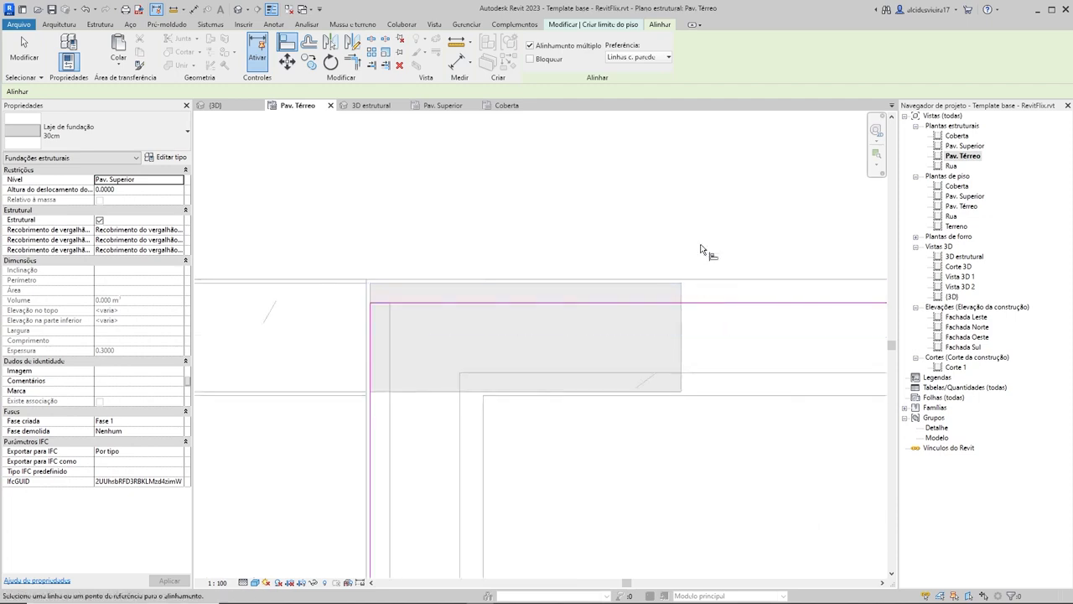
{"action": "left_click", "coordinate": [674, 282]}
{"action": "left_click", "coordinate": [706, 301]}
Step: Finish the foundation slab sketch, joining its geometry with the overlapping walls and cutting the shared volume out of them
{"action": "scroll", "coordinate": [698, 254], "scroll_direction": "down", "scroll_amount": 6}
{"action": "middle_click_drag", "start_coordinate": [710, 286], "coordinate": [498, 273]}
{"action": "scroll", "coordinate": [660, 292], "scroll_direction": "down", "scroll_amount": 2}
{"action": "middle_click_drag", "start_coordinate": [660, 292], "coordinate": [566, 270]}
{"action": "key", "text": "Escape"}
{"action": "scroll", "coordinate": [653, 266], "scroll_direction": "down", "scroll_amount": 2}
{"action": "middle_click_drag", "start_coordinate": [653, 267], "coordinate": [636, 216]}
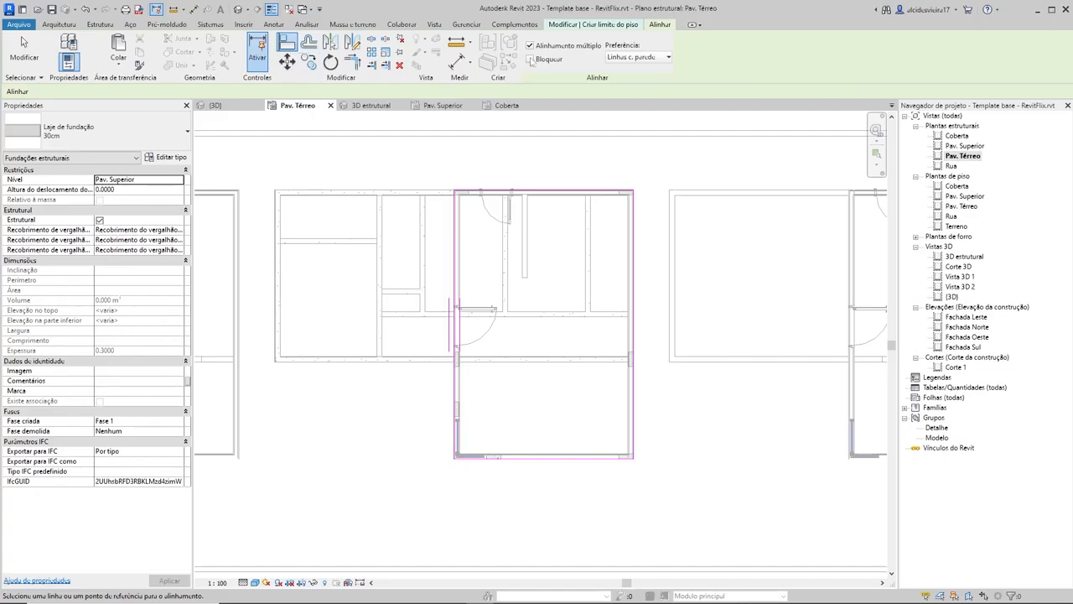
{"action": "left_click", "coordinate": [626, 26]}
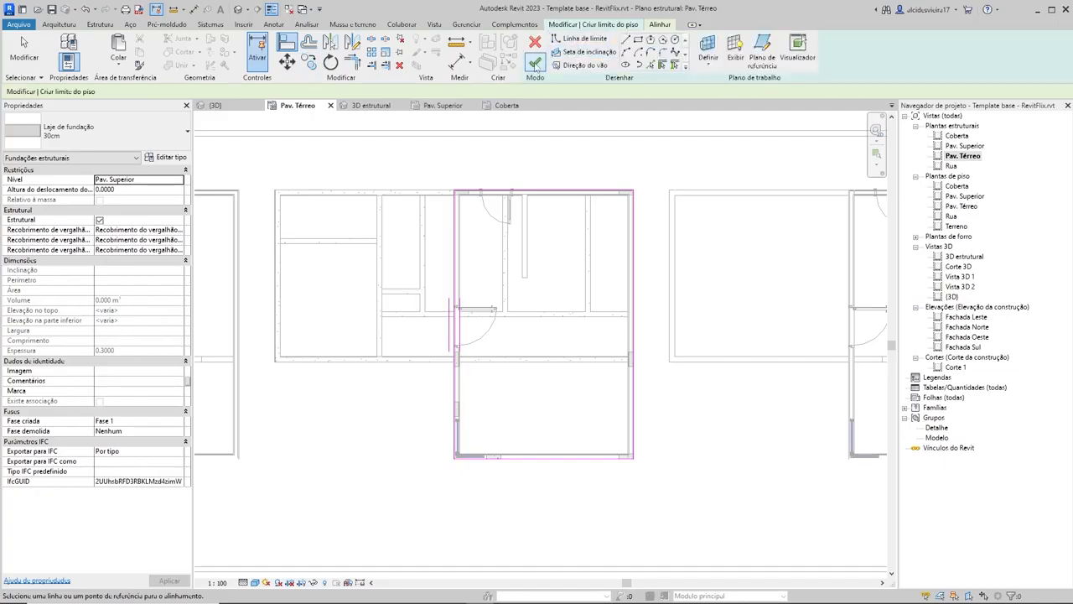
{"action": "left_click", "coordinate": [534, 62]}
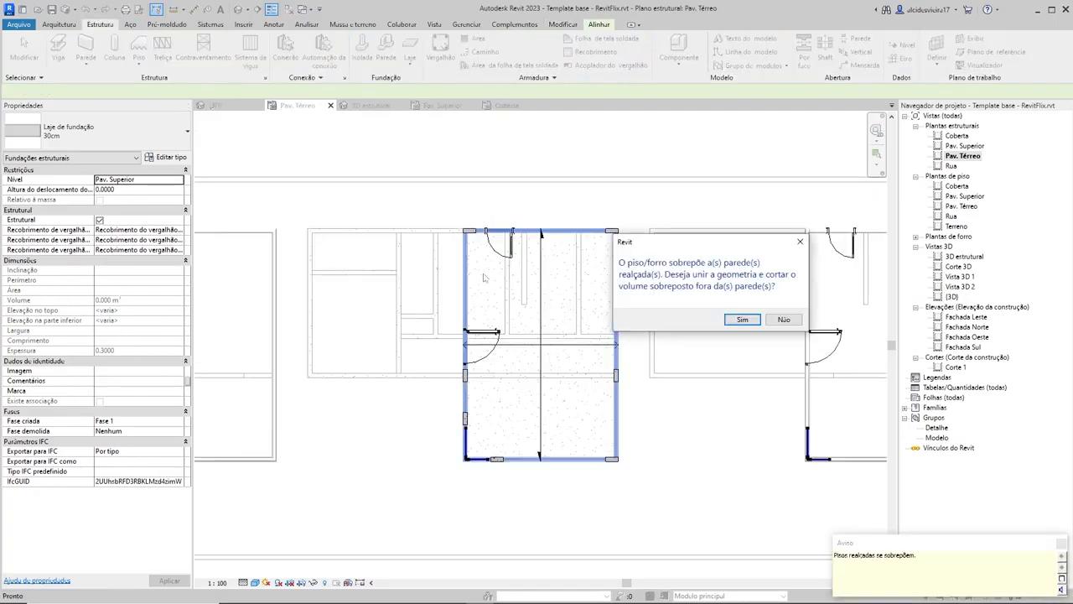
{"action": "left_click", "coordinate": [743, 320]}
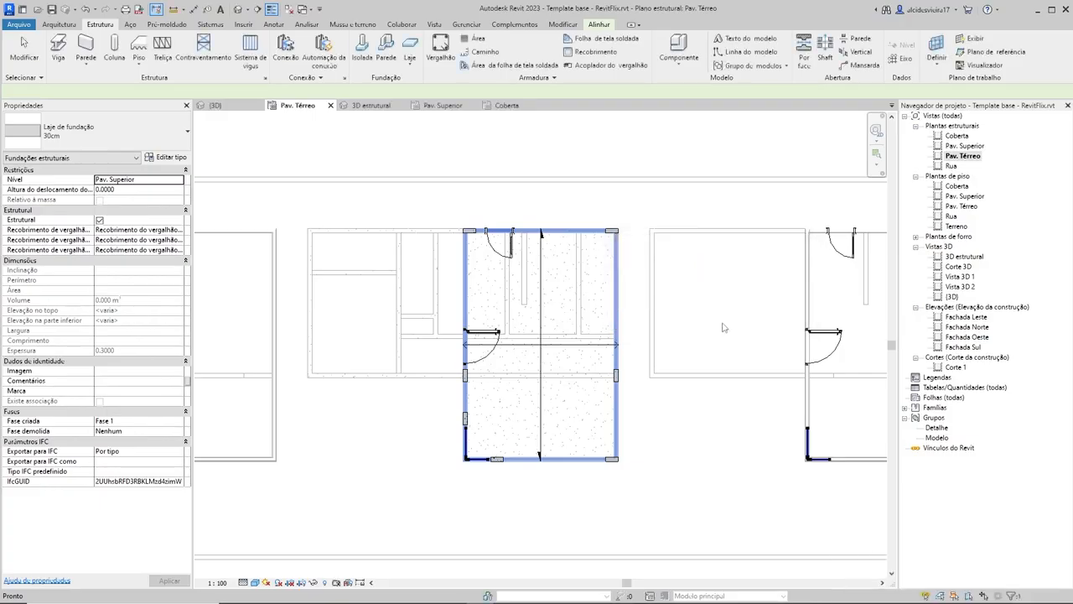
{"action": "left_click", "coordinate": [666, 162]}
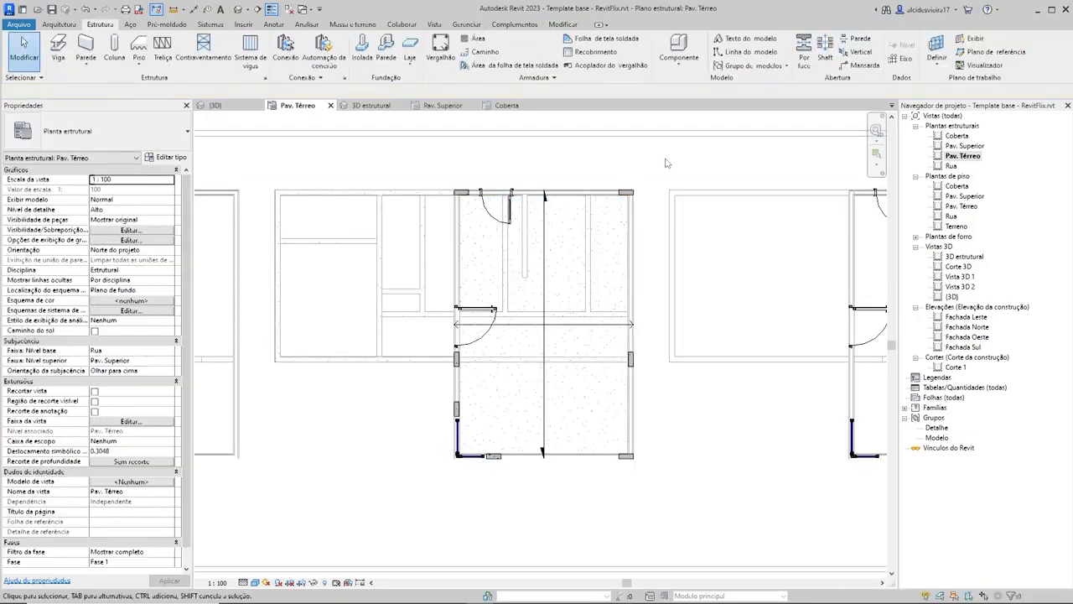
Step: Select the span direction symbol of the middle house's foundation slab
{"action": "scroll", "coordinate": [717, 273], "scroll_direction": "down", "scroll_amount": 2}
{"action": "middle_click_drag", "start_coordinate": [723, 283], "coordinate": [728, 303]}
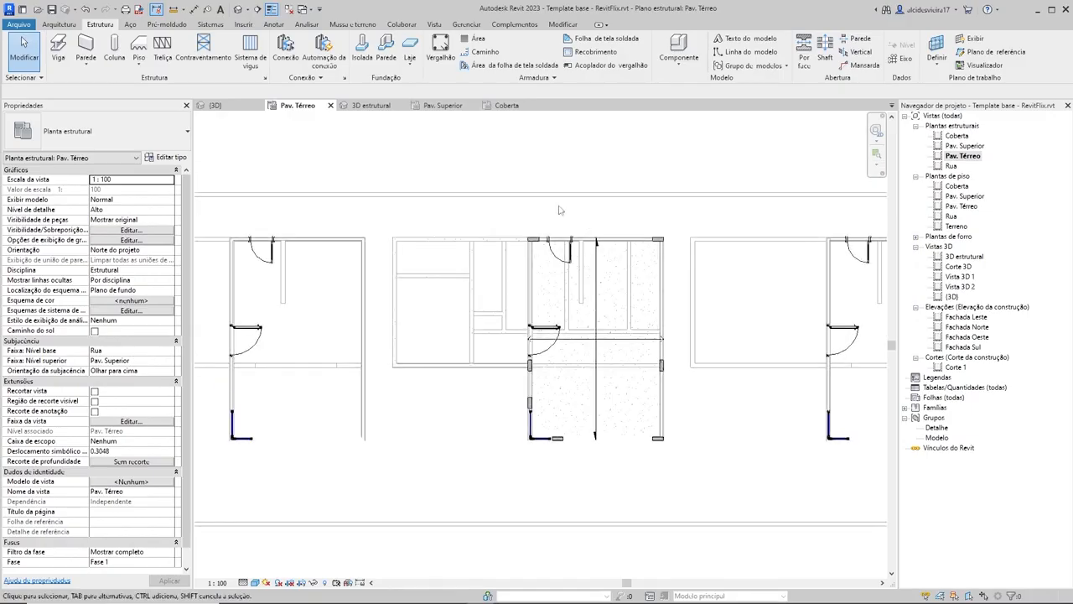
{"action": "scroll", "coordinate": [319, 295], "scroll_direction": "up", "scroll_amount": 1}
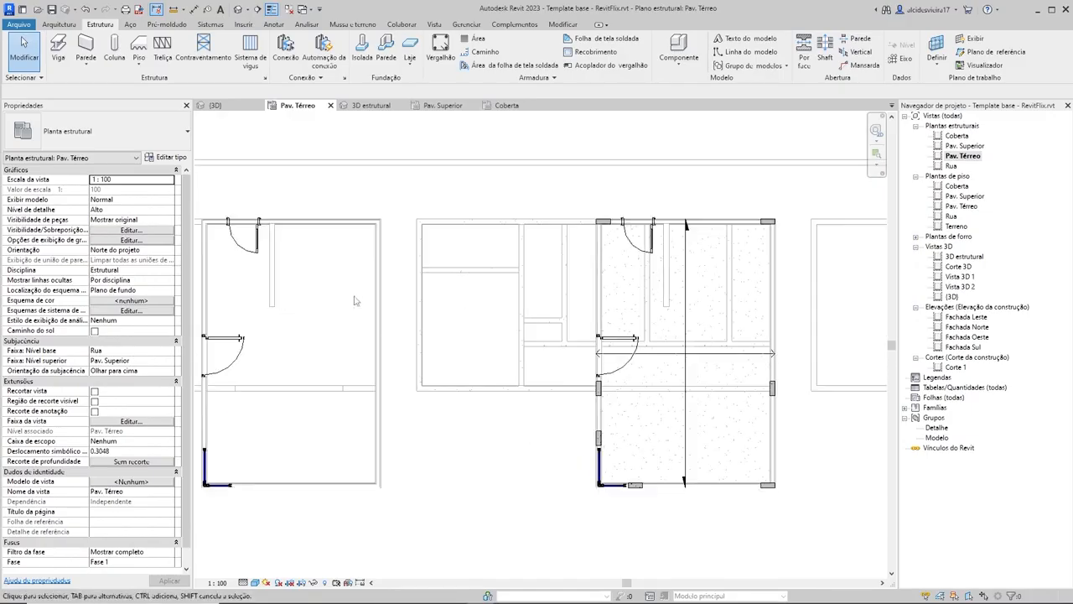
{"action": "left_click", "coordinate": [684, 297]}
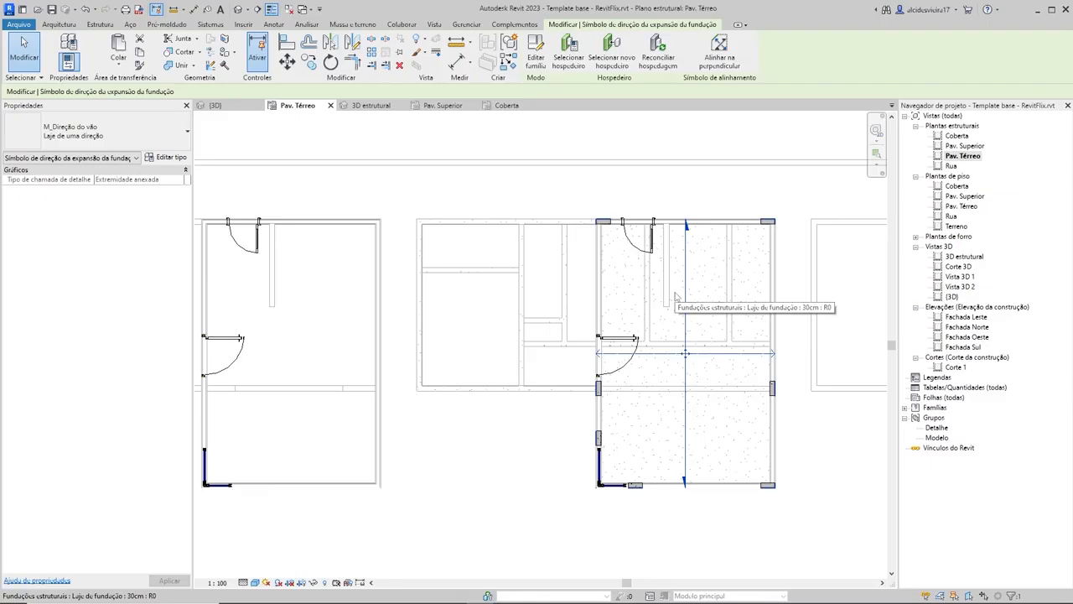
Step: Switch to the Opera browser and search the web for "laje treliçada" in a new tab
{"action": "key", "text": "alt+Tab"}
{"action": "key", "text": "Tab"}
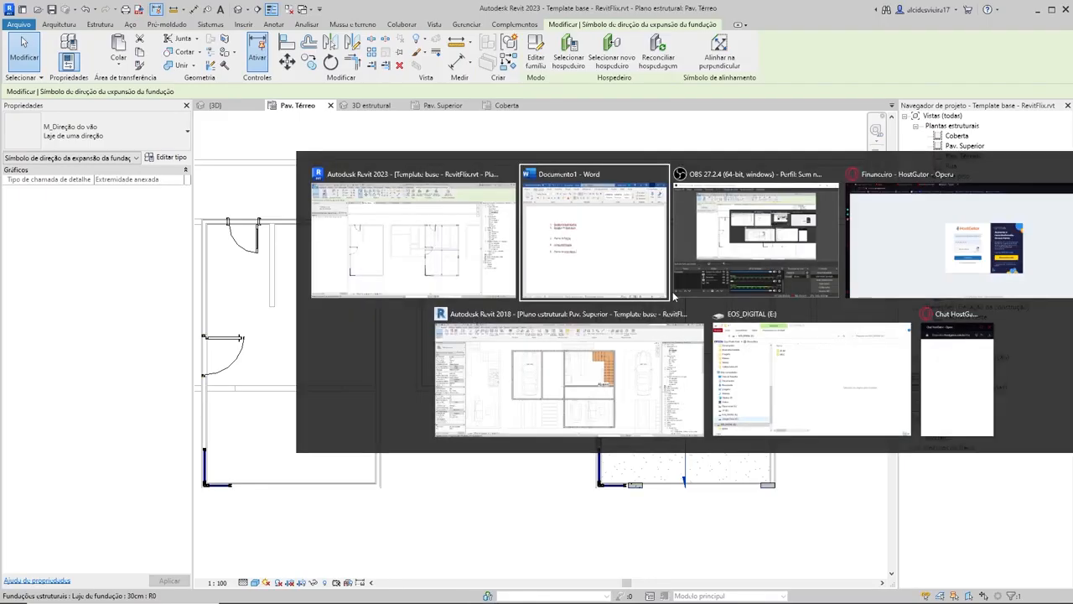
{"action": "key", "text": "Tab"}
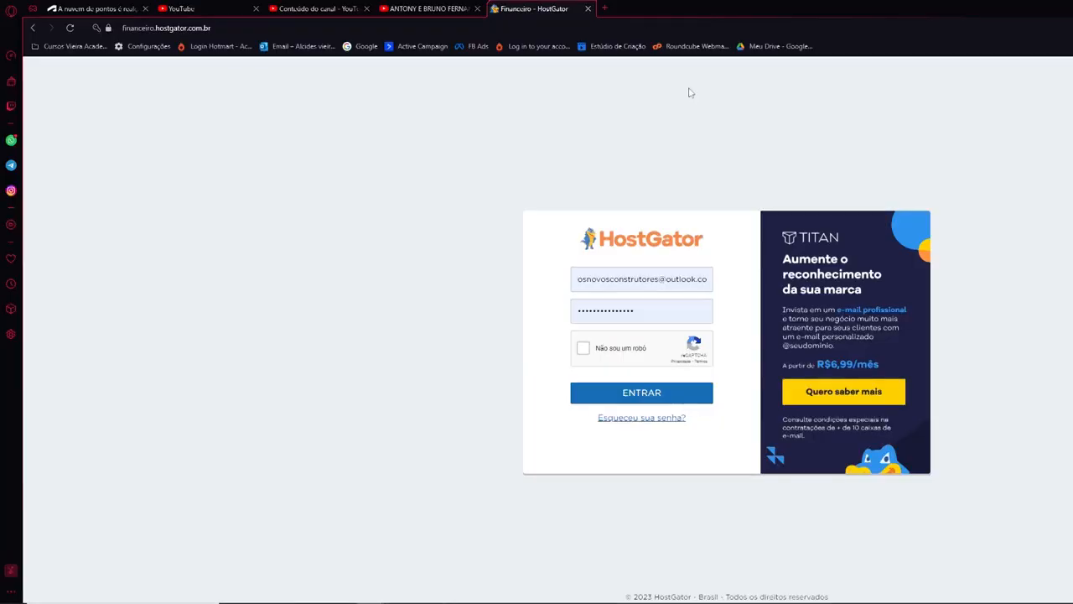
{"action": "left_click", "coordinate": [607, 10]}
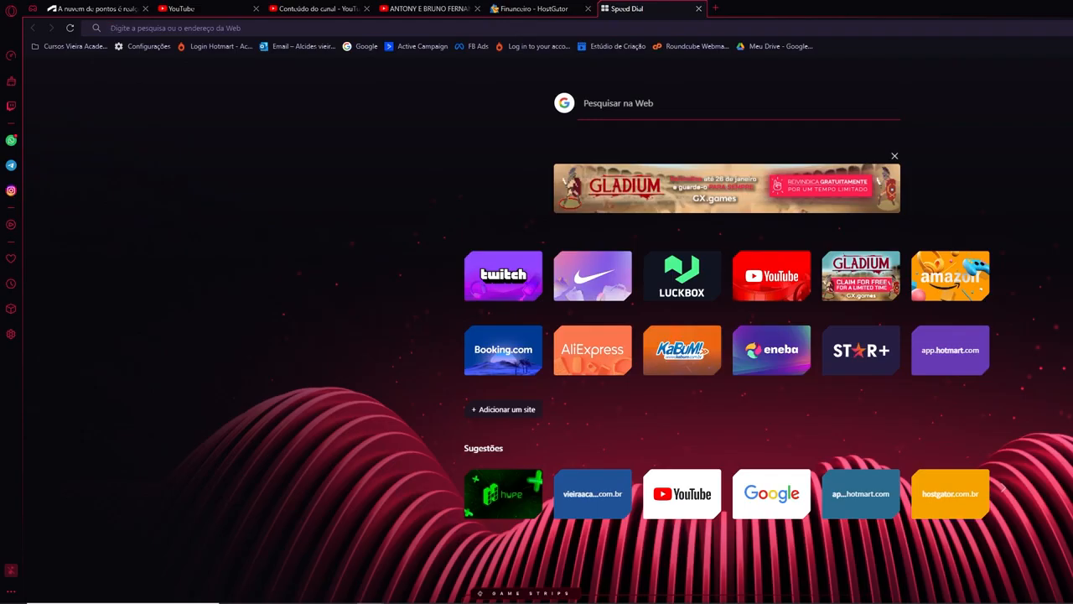
{"action": "key", "text": "super+Down"}
{"action": "left_click_drag", "start_coordinate": [889, 16], "coordinate": [881, 16]}
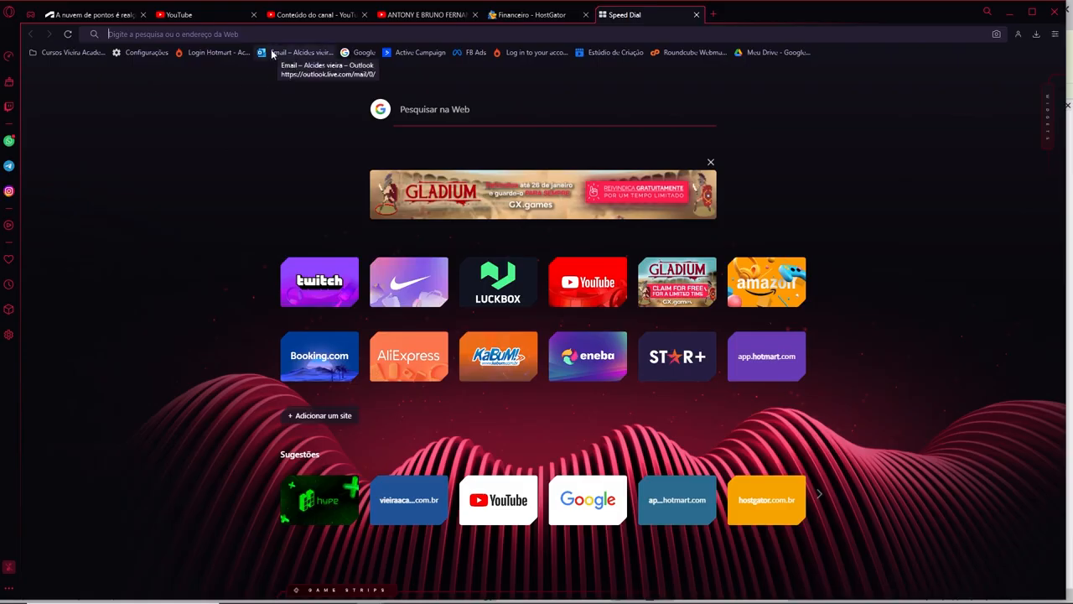
{"action": "type", "text": "laje"}
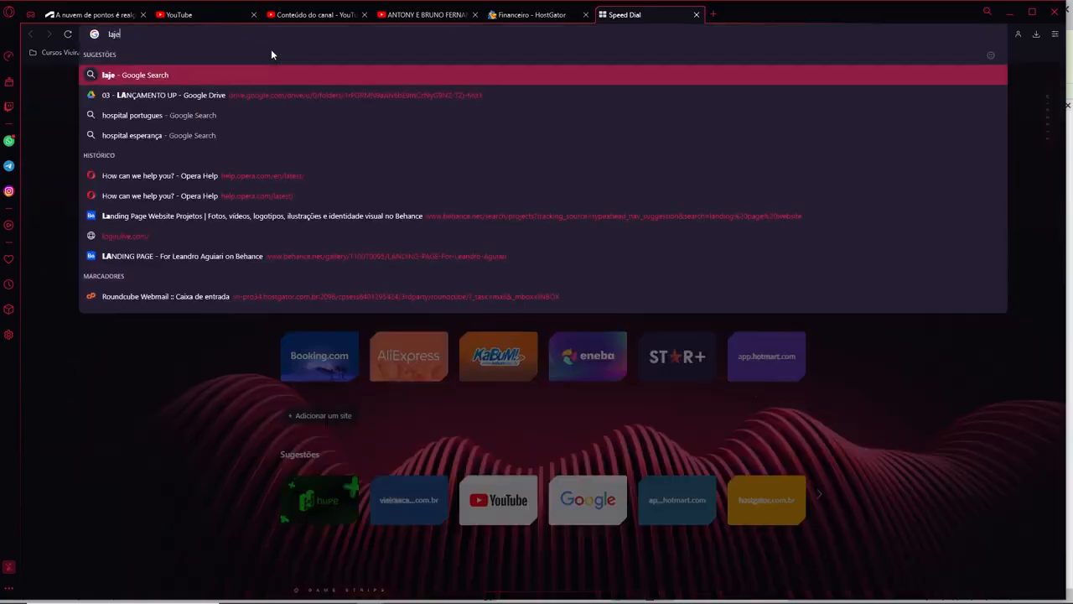
{"action": "type", "text": " treliçada"}
{"action": "key", "text": "Return"}
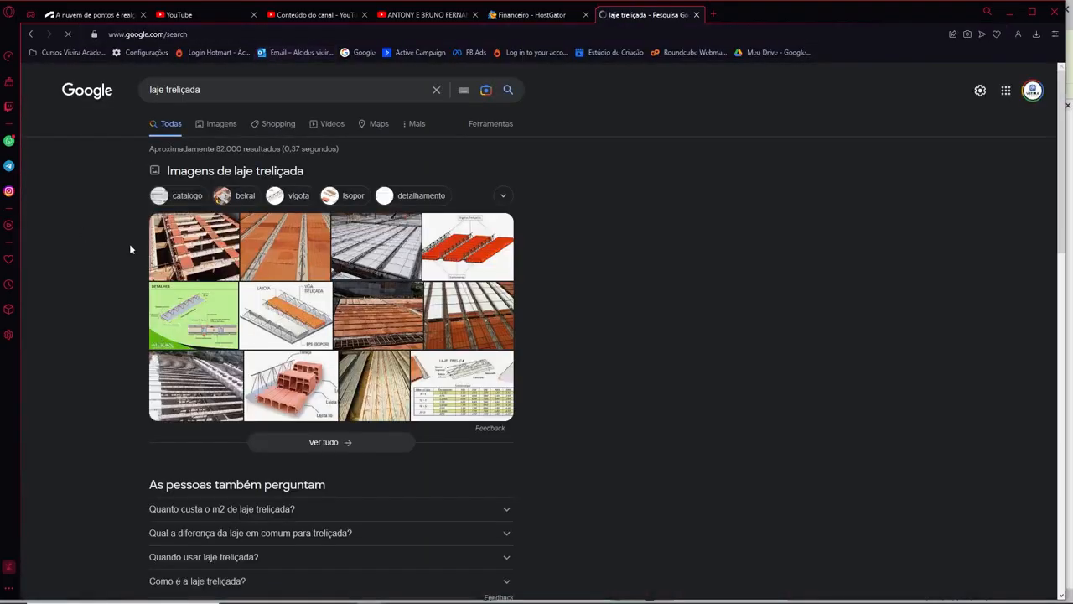
Step: Preview the Escola Engenharia and Manturi photos in the image results, and return to Revit 2023
{"action": "left_click", "coordinate": [206, 244]}
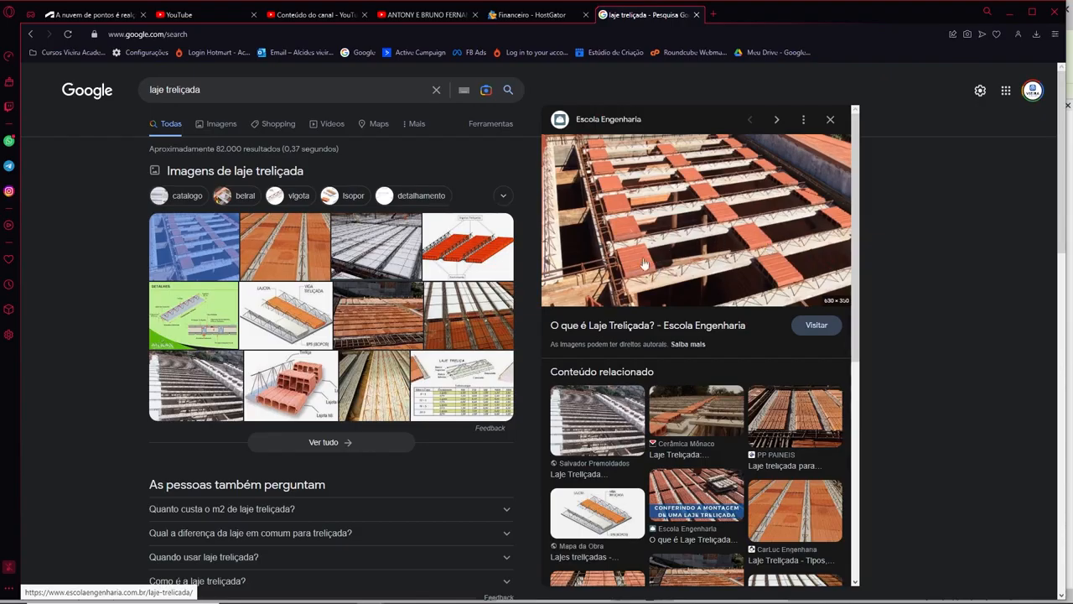
{"action": "left_click", "coordinate": [394, 250]}
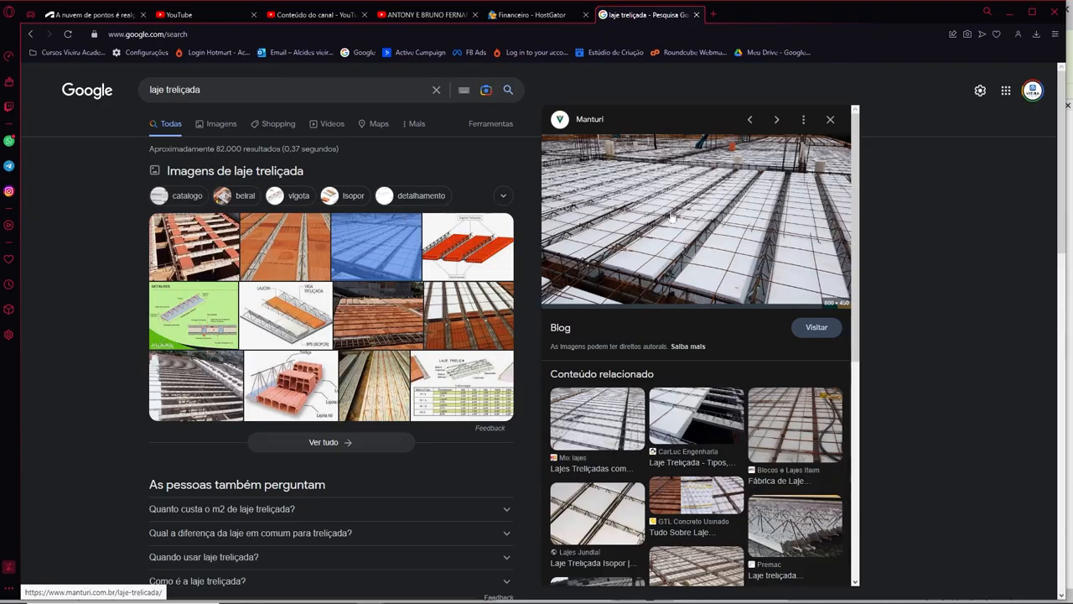
{"action": "key", "text": "alt+Tab"}
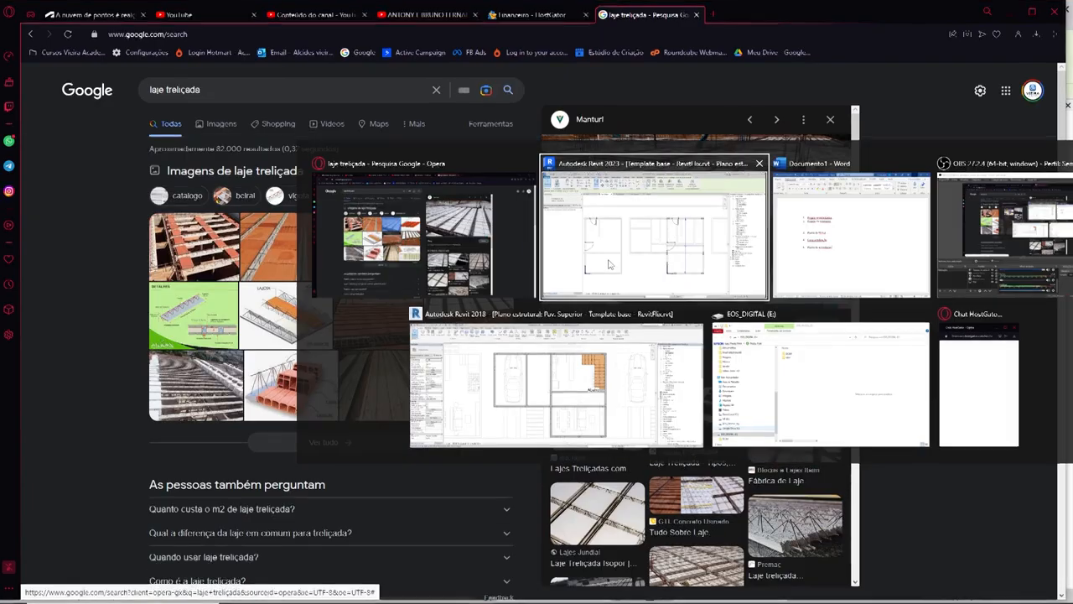
Step: Examine the long vertical arrow of the slab's span direction symbol and leave the symbol deselected
{"action": "scroll", "coordinate": [797, 335], "scroll_direction": "up", "scroll_amount": 3}
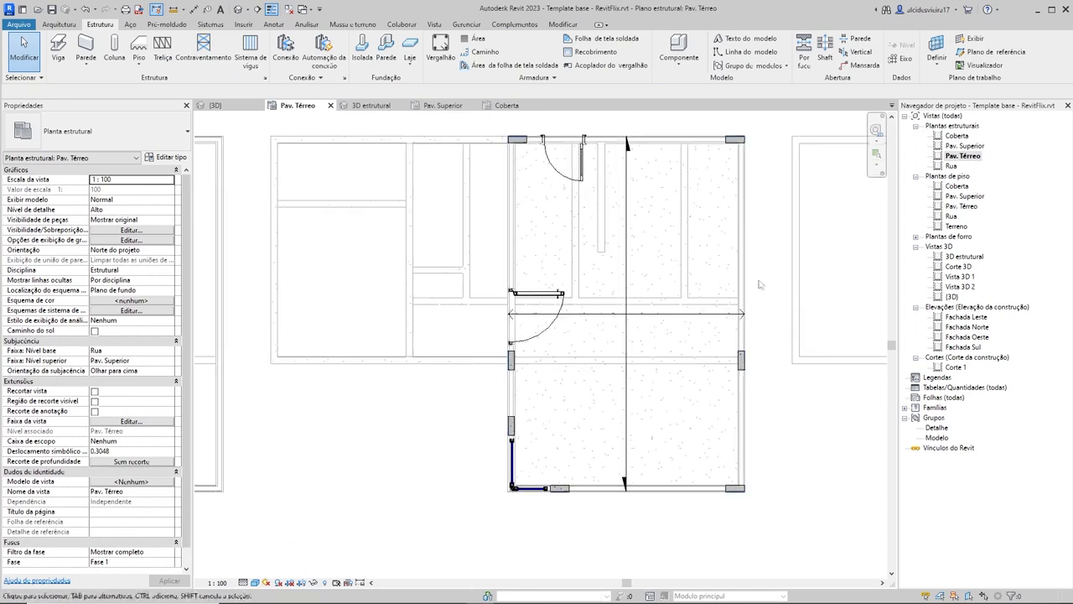
{"action": "left_click", "coordinate": [627, 265]}
{"action": "key", "text": "Escape"}
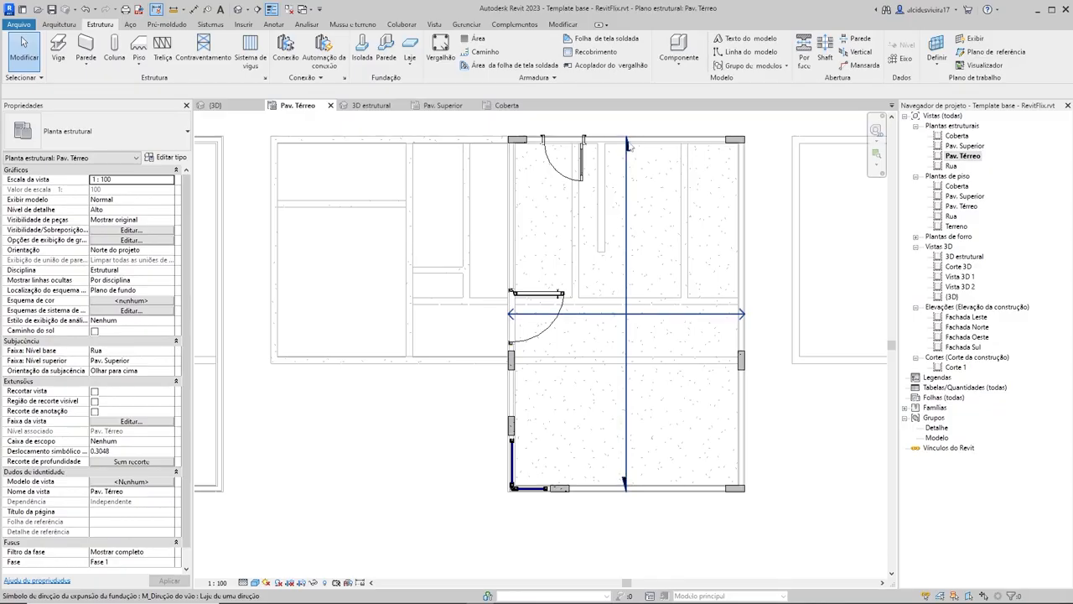
{"action": "scroll", "coordinate": [654, 248], "scroll_direction": "down", "scroll_amount": 1}
{"action": "scroll", "coordinate": [653, 248], "scroll_direction": "down", "scroll_amount": 1}
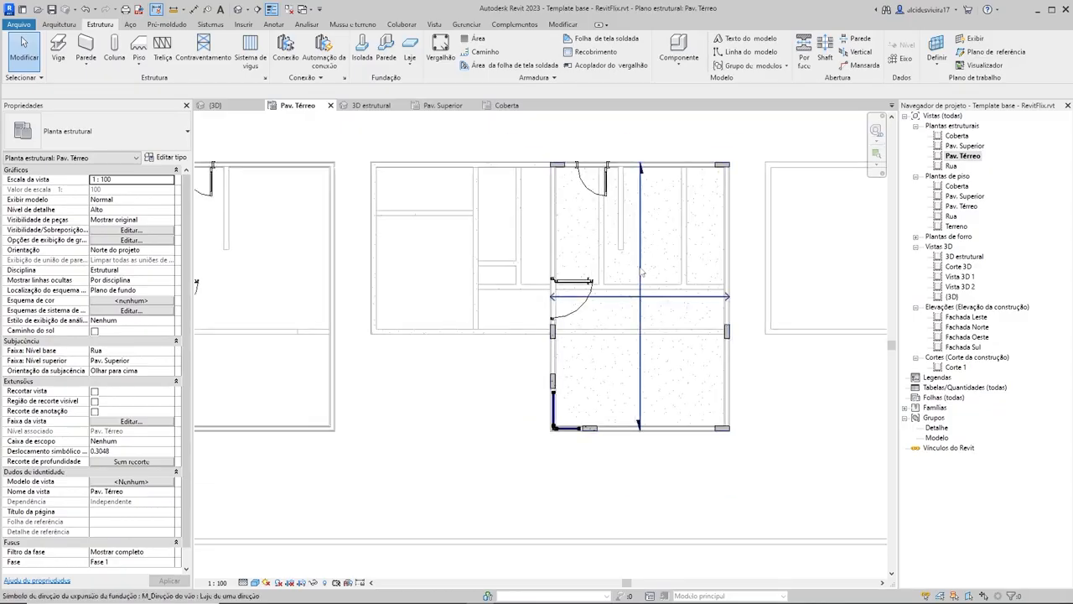
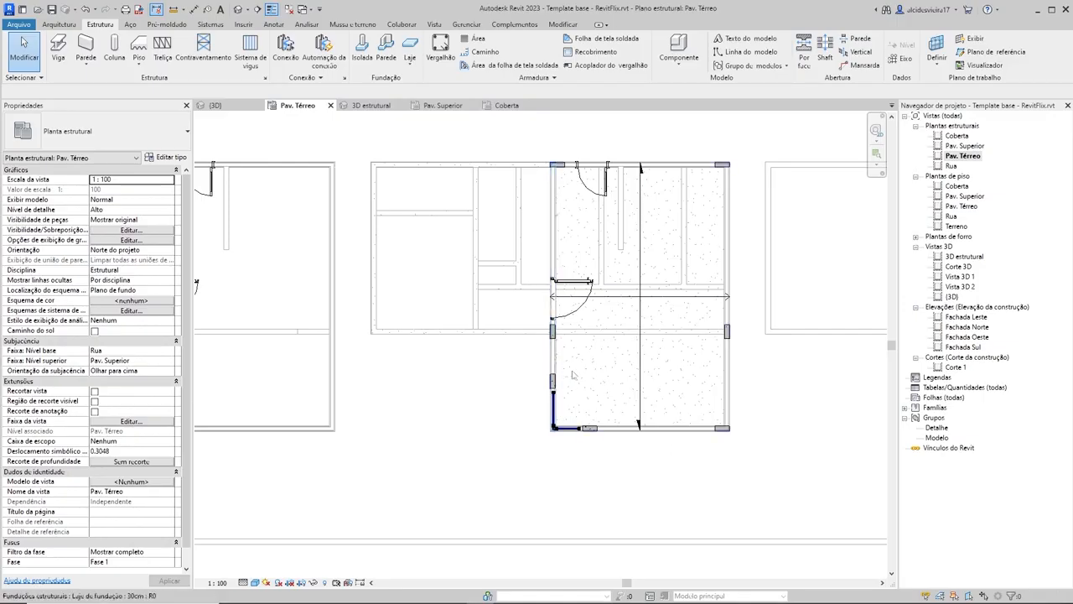
Step: Edit the middle house's foundation slab sketch, set its span direction from the upper horizontal boundary edge, and finish the sketch
{"action": "scroll", "coordinate": [650, 450], "scroll_direction": "up", "scroll_amount": 4}
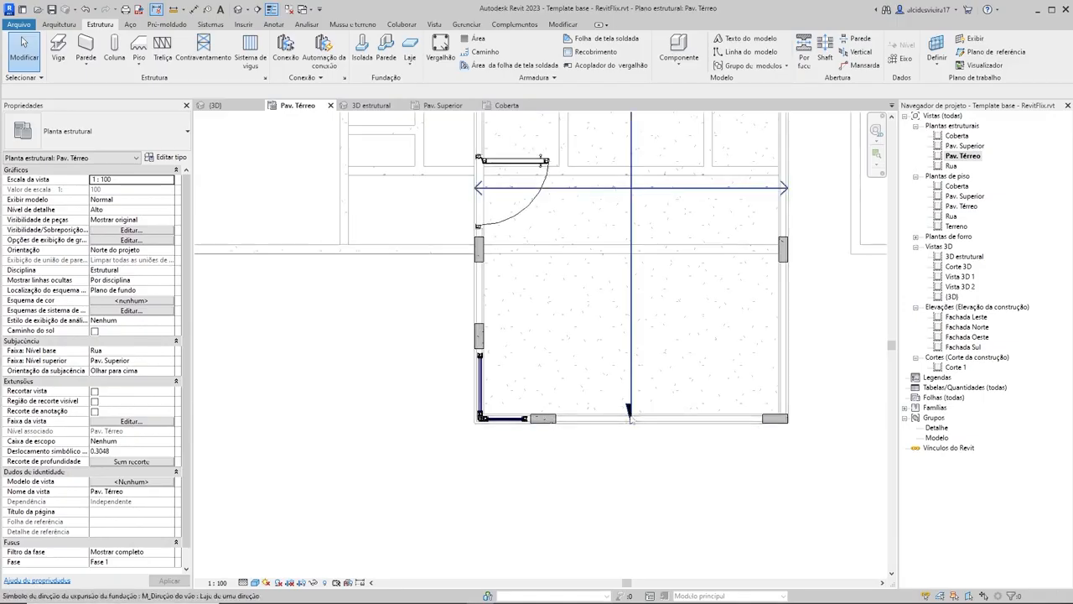
{"action": "scroll", "coordinate": [637, 255], "scroll_direction": "down", "scroll_amount": 3}
{"action": "middle_click_drag", "start_coordinate": [642, 266], "coordinate": [650, 346]}
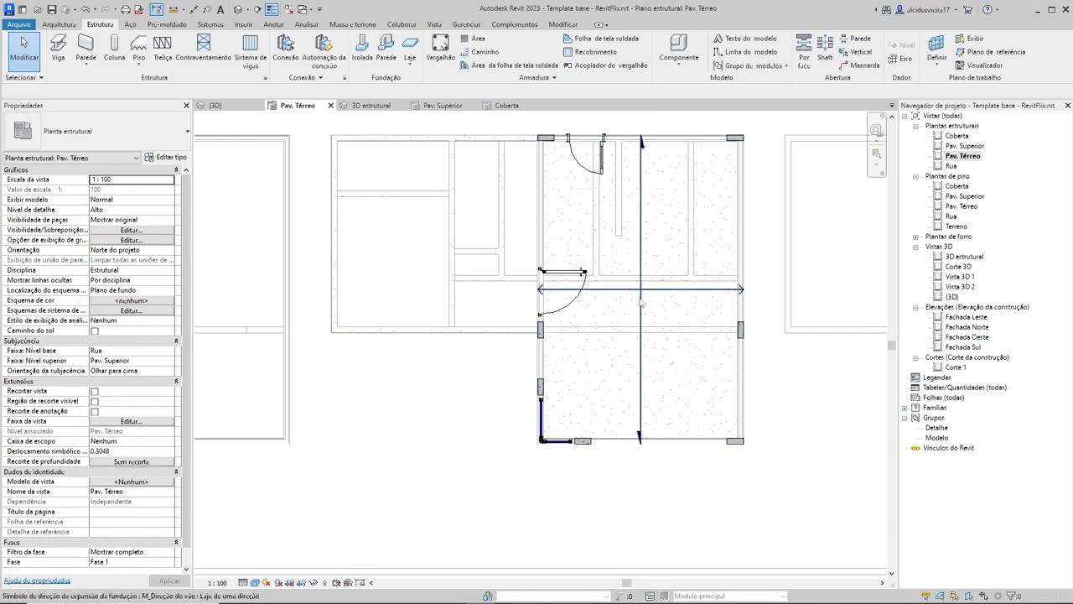
{"action": "left_click", "coordinate": [723, 222]}
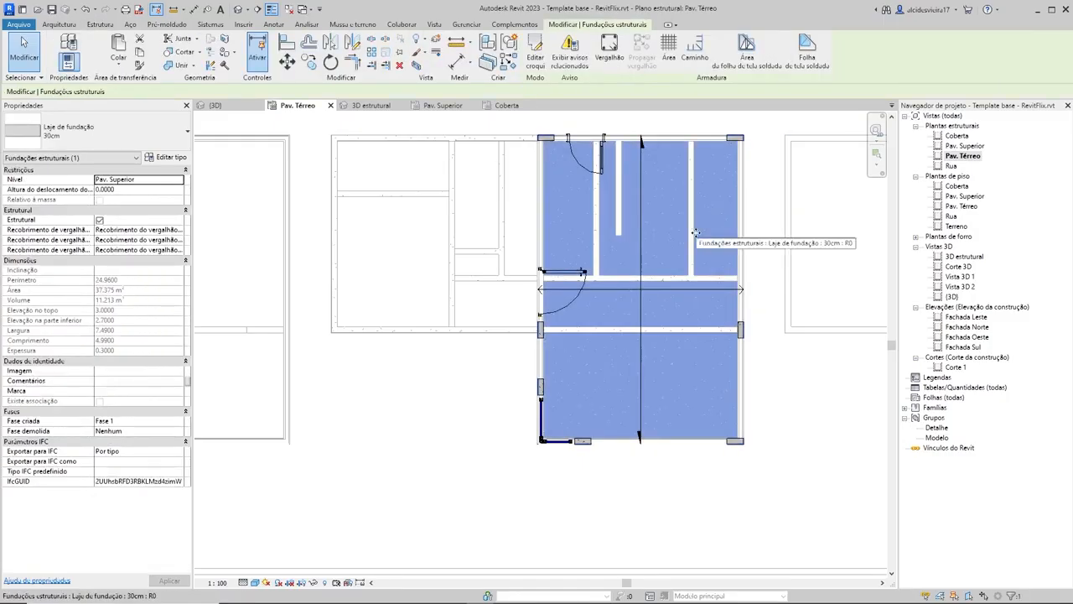
{"action": "left_click", "coordinate": [537, 56]}
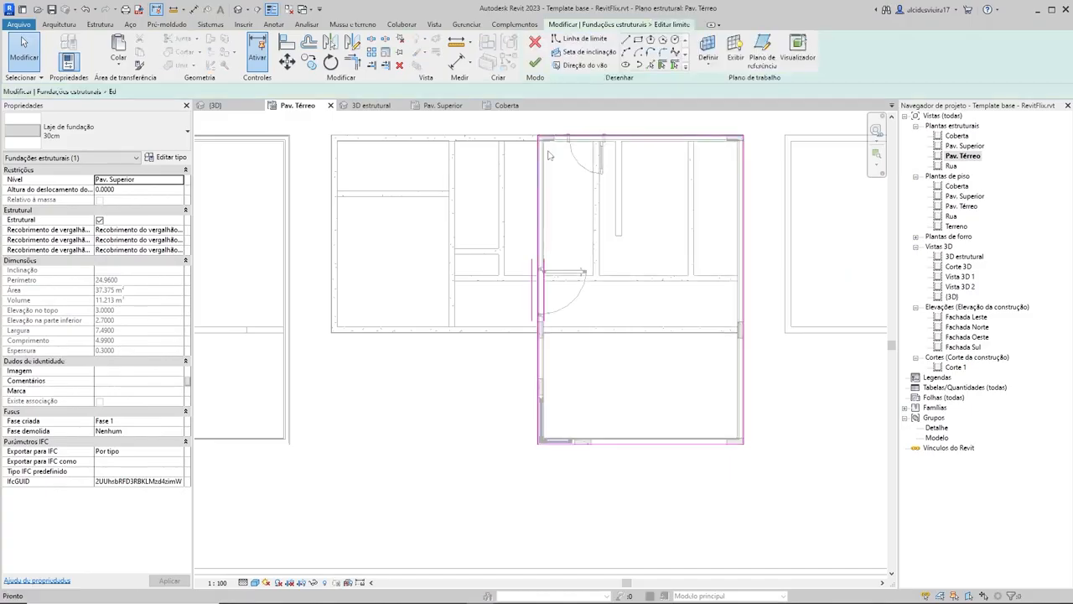
{"action": "scroll", "coordinate": [533, 292], "scroll_direction": "up", "scroll_amount": 4}
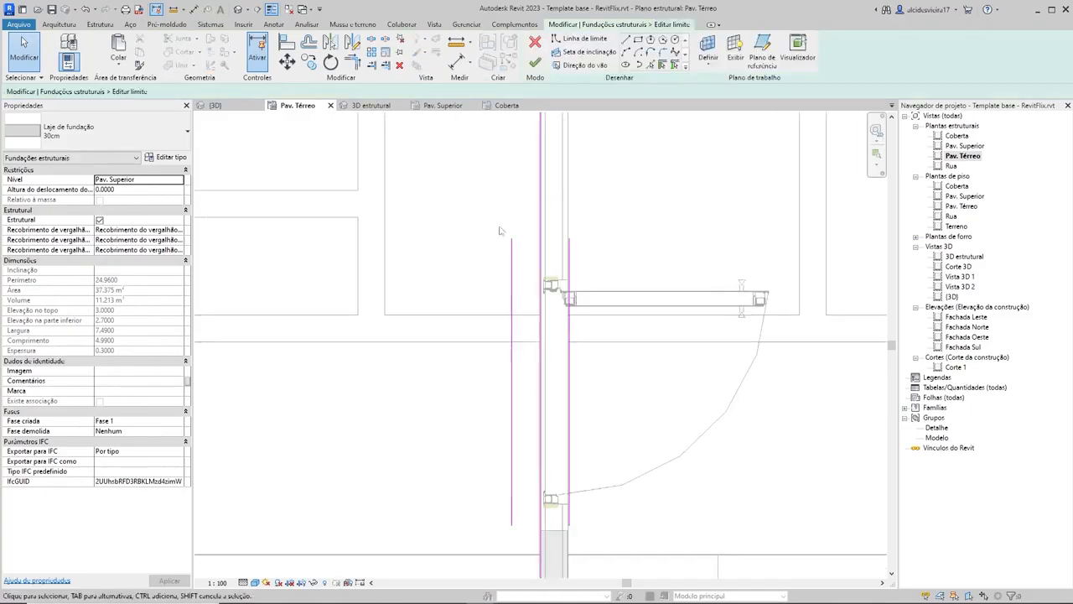
{"action": "scroll", "coordinate": [541, 238], "scroll_direction": "down", "scroll_amount": 4}
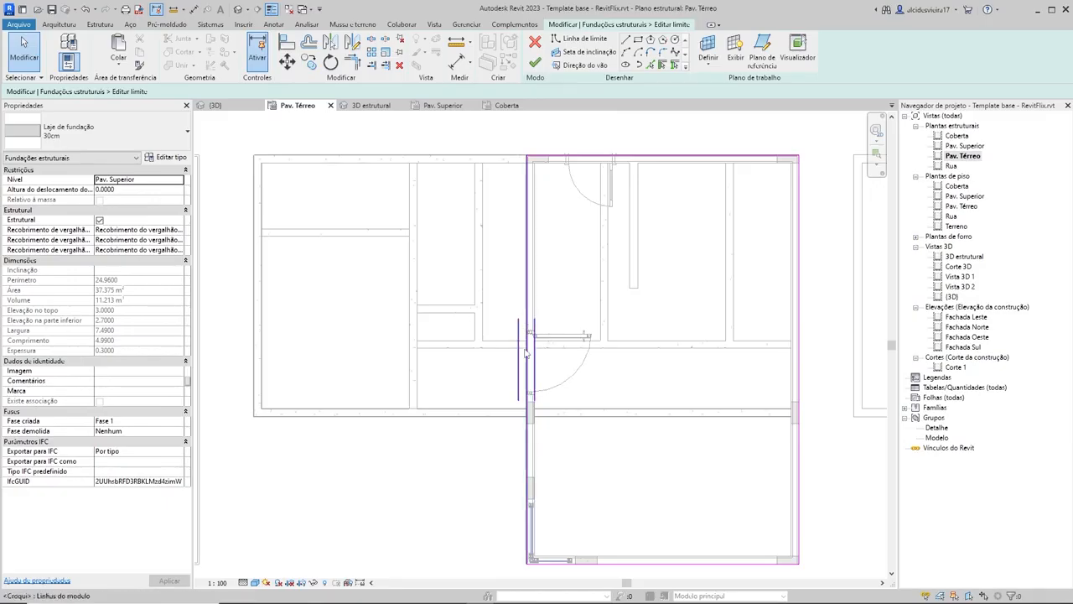
{"action": "left_click", "coordinate": [567, 65]}
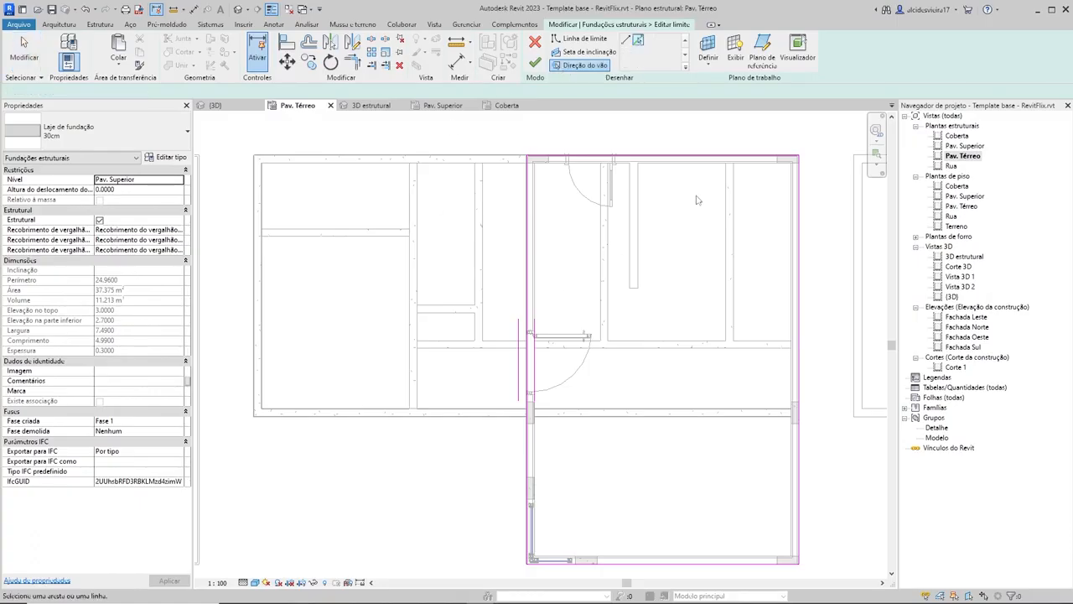
{"action": "left_click", "coordinate": [687, 158]}
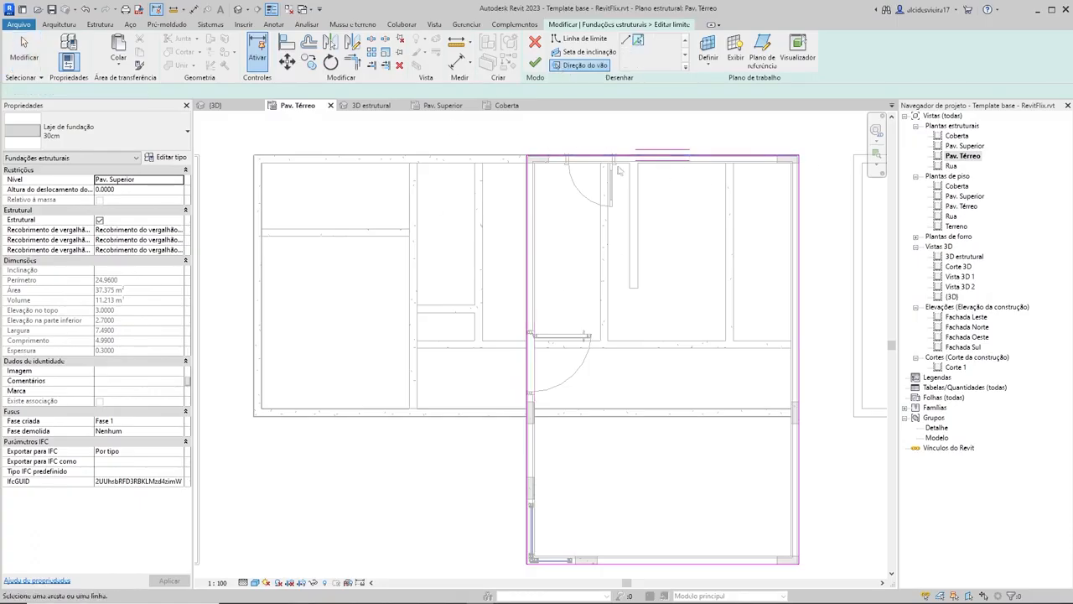
{"action": "left_click", "coordinate": [535, 63]}
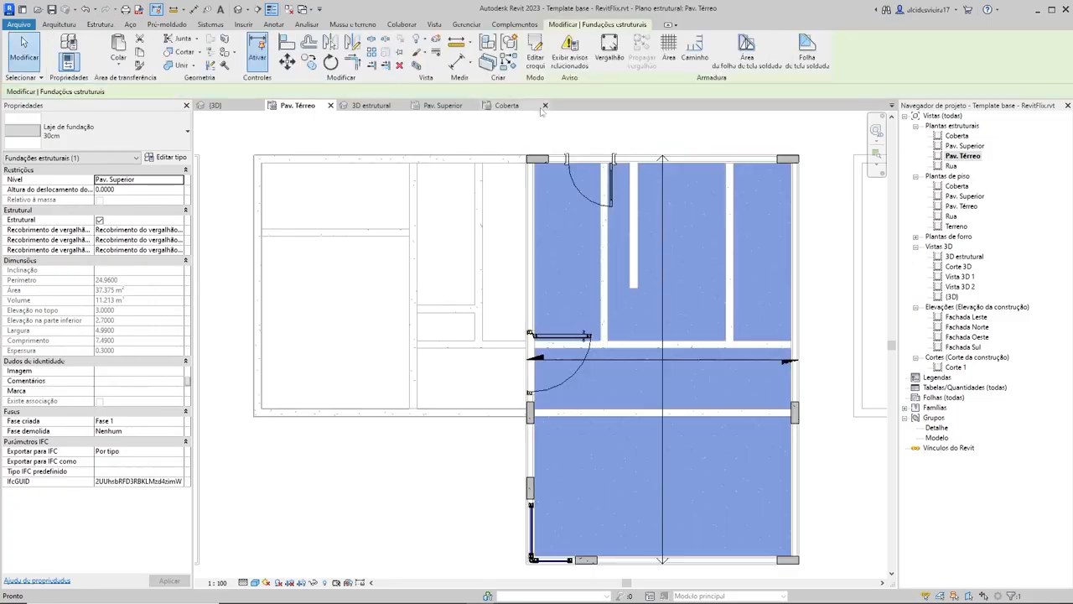
{"action": "left_click", "coordinate": [680, 144]}
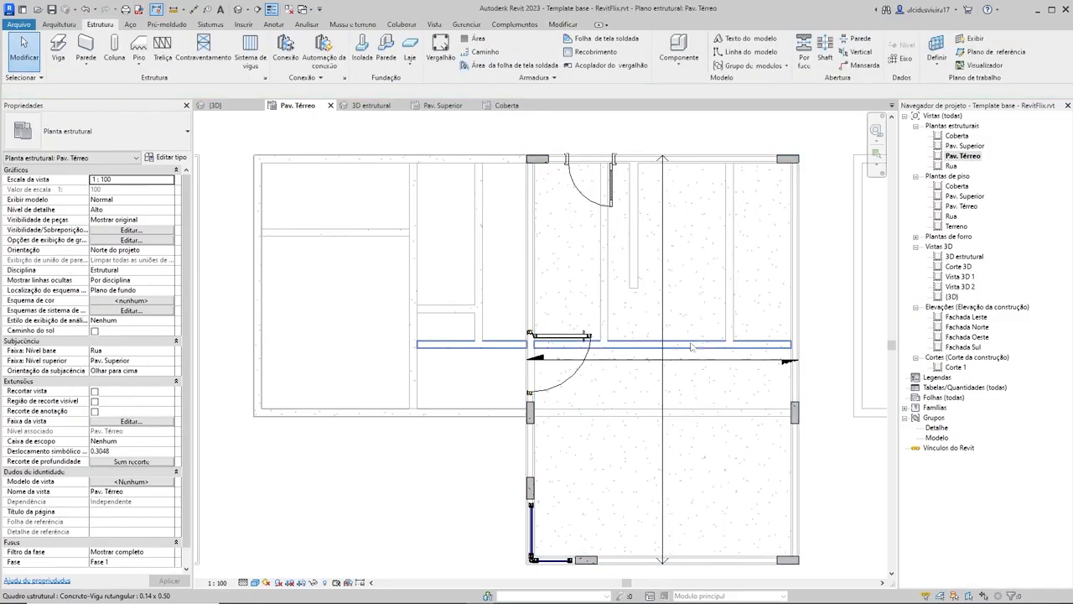
Step: Move the slab's span direction symbol up into the rear half of the middle house and leave it deselected
{"action": "left_click", "coordinate": [740, 362]}
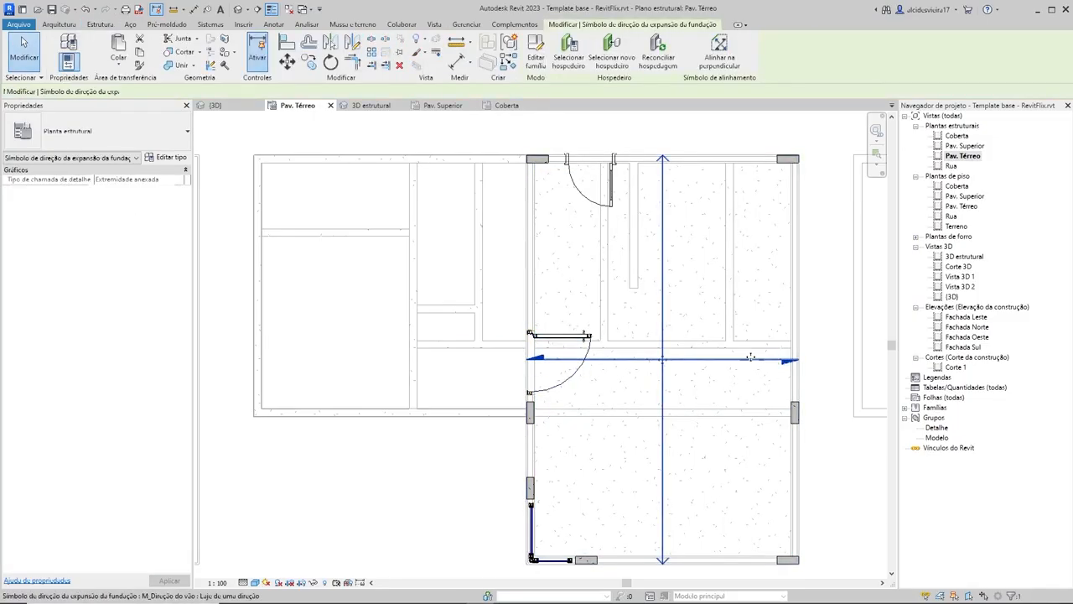
{"action": "left_click_drag", "start_coordinate": [662, 361], "coordinate": [705, 266]}
{"action": "scroll", "coordinate": [774, 312], "scroll_direction": "down", "scroll_amount": 3}
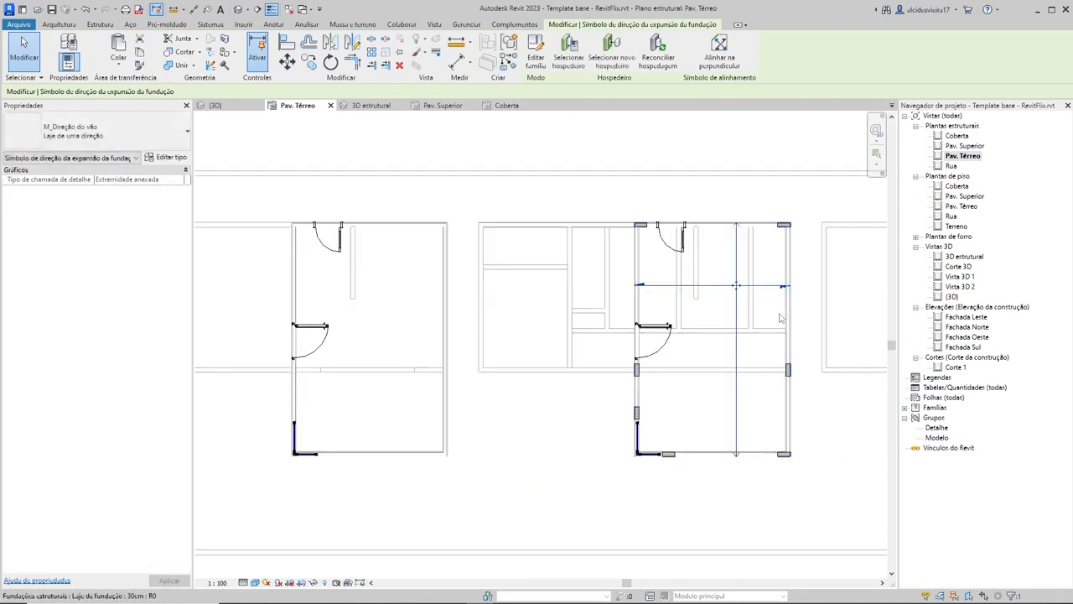
{"action": "left_click", "coordinate": [803, 415]}
{"action": "middle_click_drag", "start_coordinate": [802, 415], "coordinate": [759, 411]}
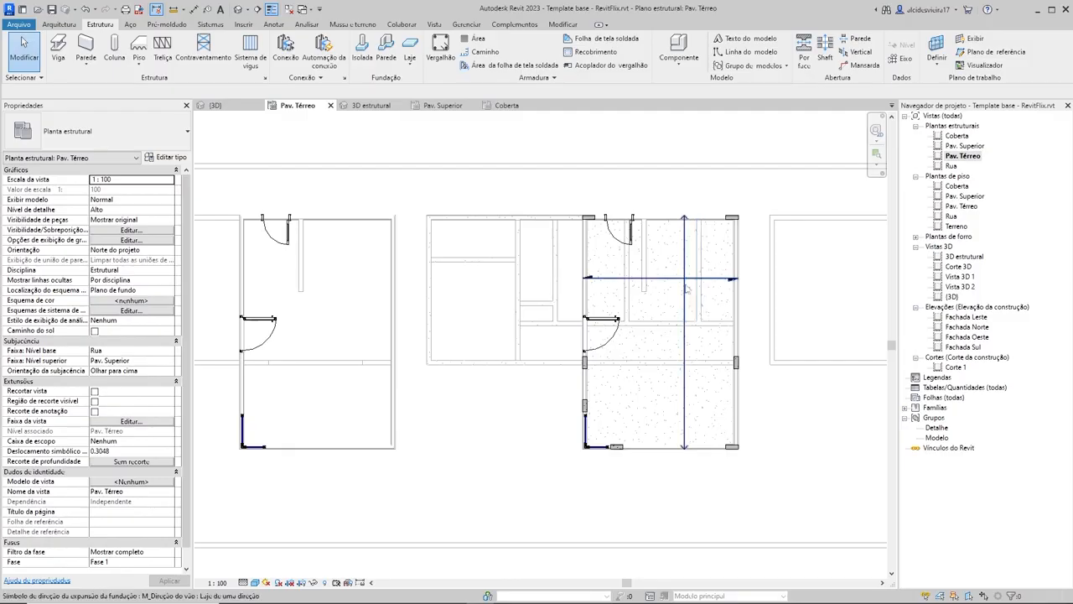
{"action": "scroll", "coordinate": [686, 285], "scroll_direction": "up", "scroll_amount": 2}
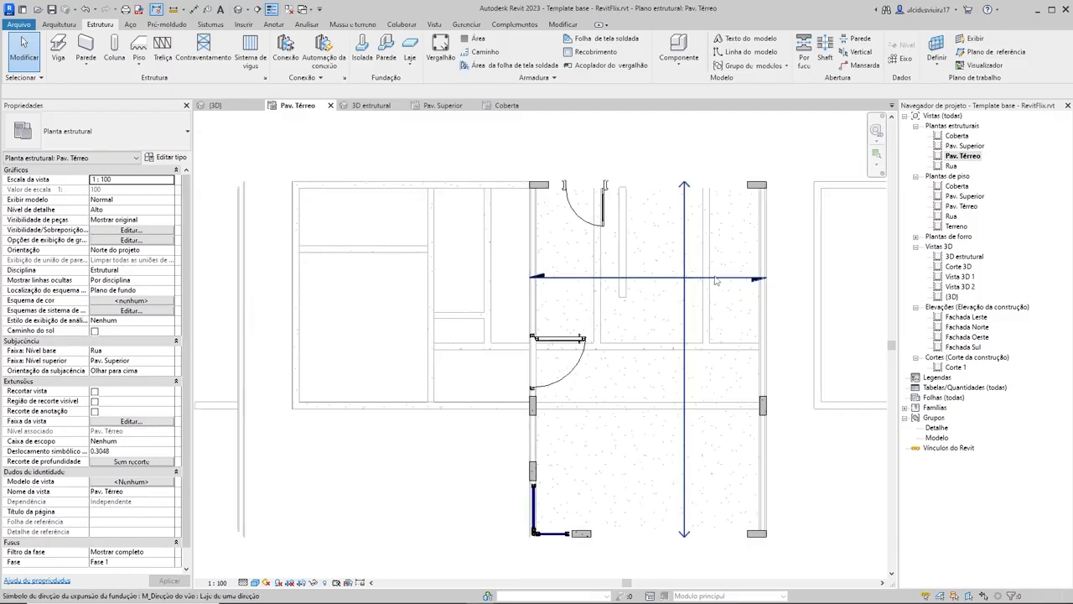
Step: Change the slab's span direction symbol to the two-way slab type (Laje de duas direções) and deselect it
{"action": "left_click", "coordinate": [715, 280]}
{"action": "left_click", "coordinate": [122, 141]}
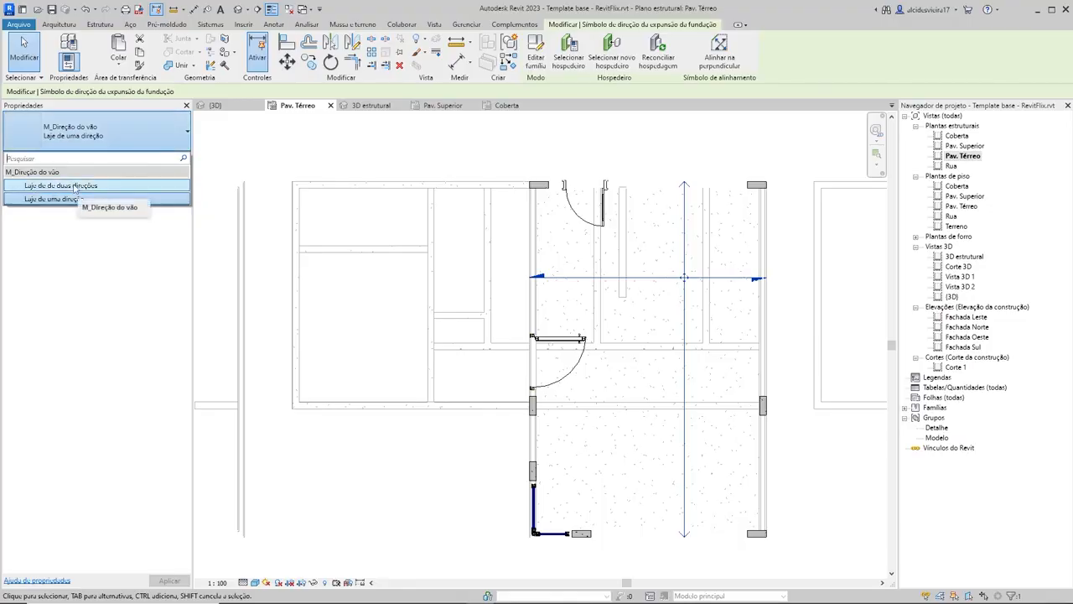
{"action": "left_click", "coordinate": [76, 186]}
{"action": "left_click", "coordinate": [731, 259]}
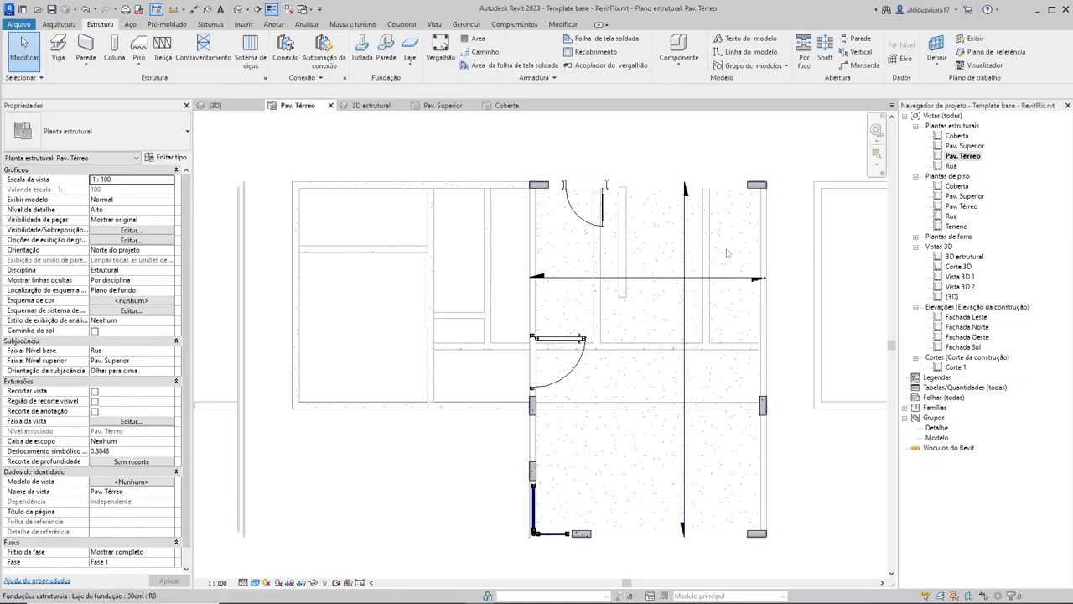
Step: Delete the span direction symbol from the middle house's foundation slab in the Pav. Térreo structural plan
{"action": "left_click", "coordinate": [679, 283]}
{"action": "scroll", "coordinate": [695, 293], "scroll_direction": "down", "scroll_amount": 2}
{"action": "middle_click_drag", "start_coordinate": [695, 292], "coordinate": [687, 344]}
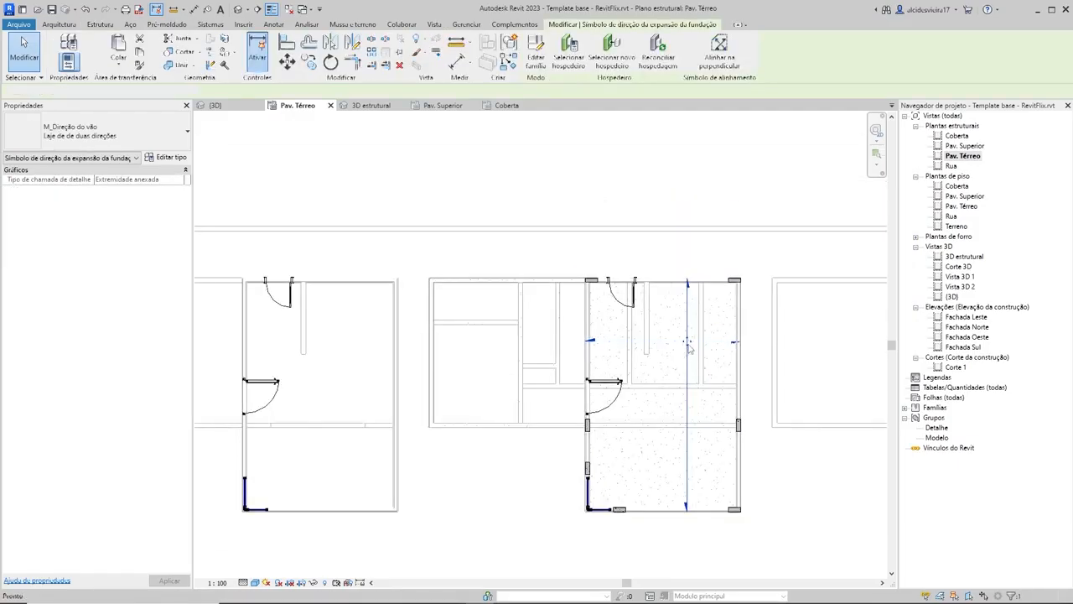
{"action": "left_click", "coordinate": [689, 211]}
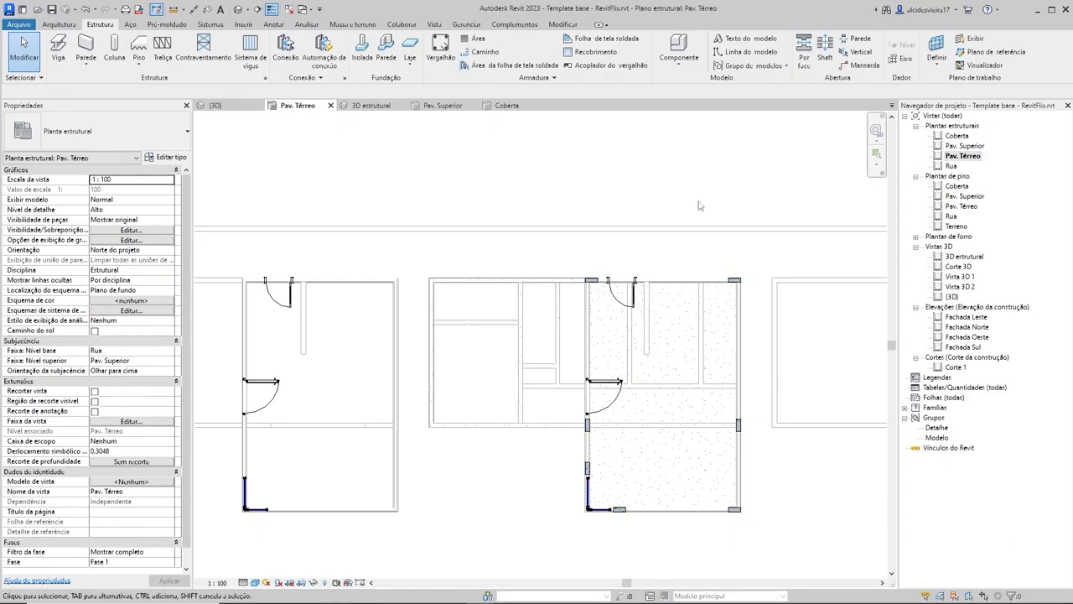
Step: Set the 30cm foundation slab's level to Pav. Térreo in the 3D estrutural view, dismiss the warning, and inspect the slab's position
{"action": "scroll", "coordinate": [743, 307], "scroll_direction": "down", "scroll_amount": 1}
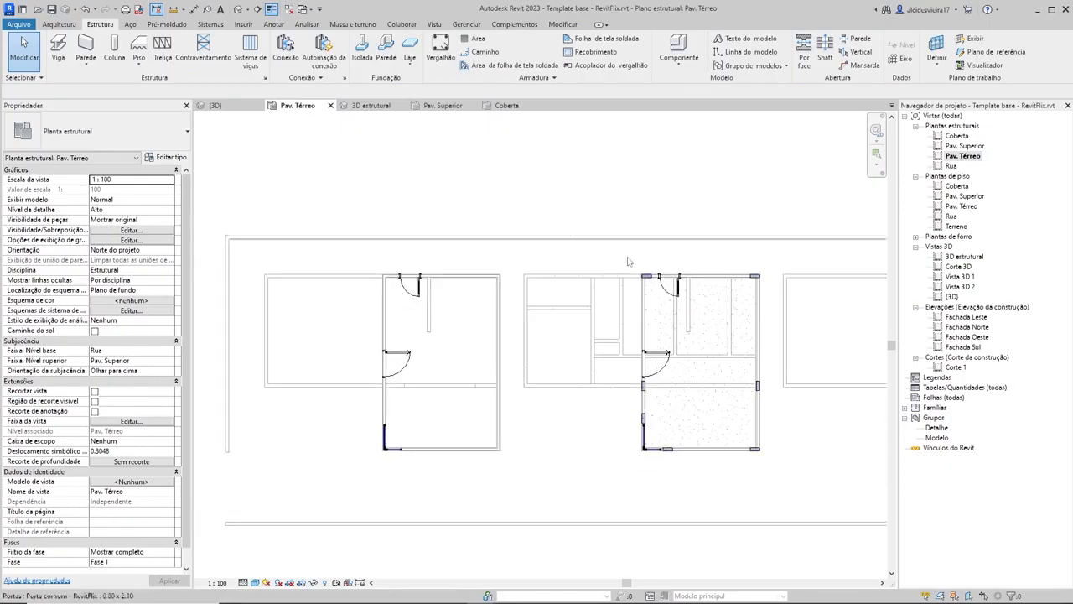
{"action": "left_click", "coordinate": [370, 105]}
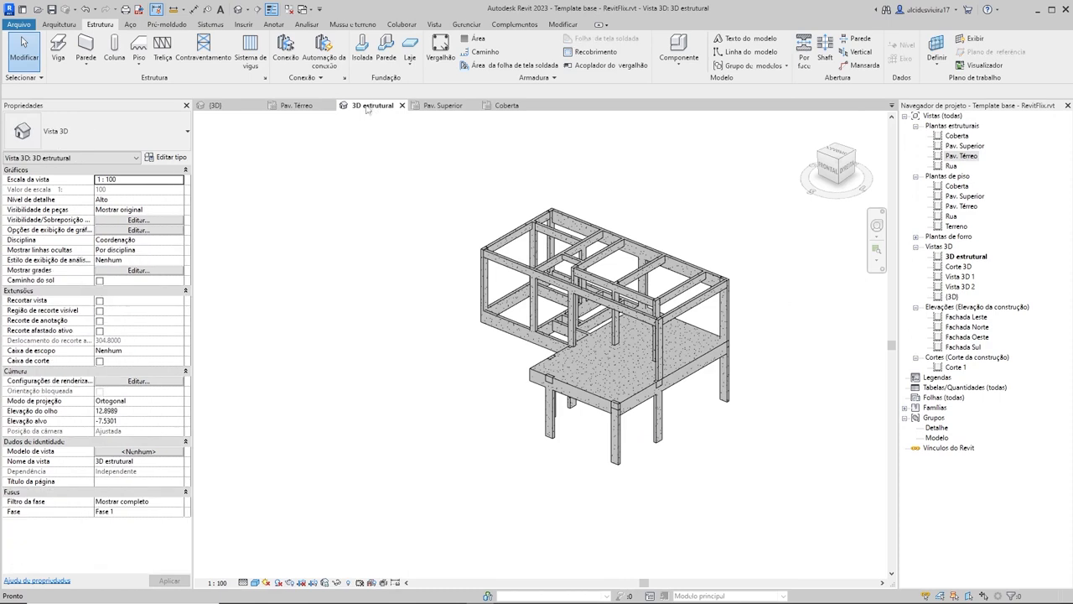
{"action": "left_click", "coordinate": [598, 384]}
{"action": "middle_click_drag", "start_coordinate": [462, 412], "coordinate": [508, 380], "text": "shift"}
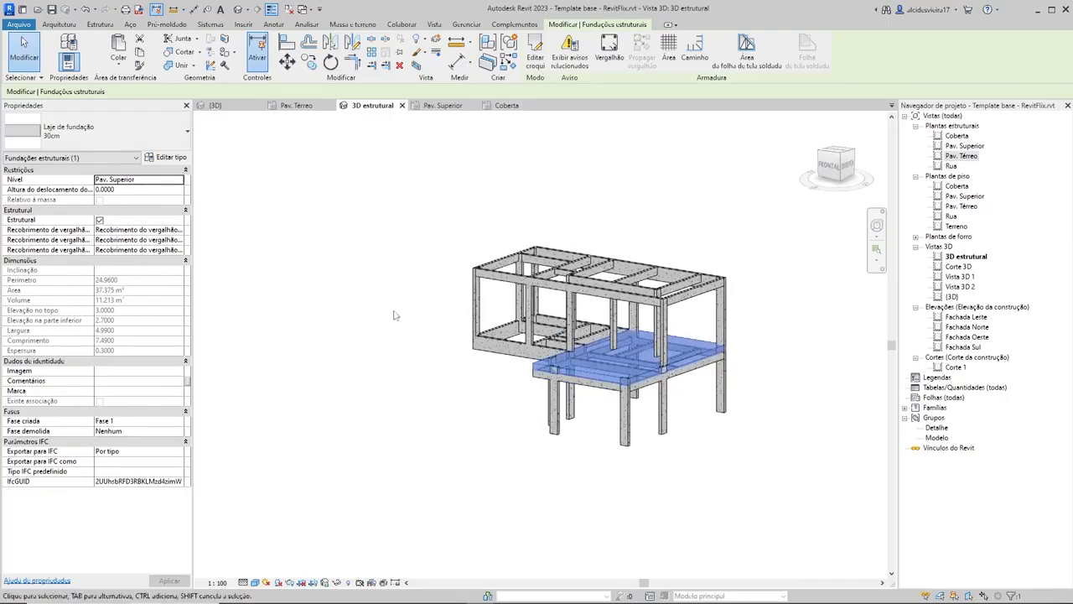
{"action": "scroll", "coordinate": [365, 303], "scroll_direction": "up", "scroll_amount": 2}
{"action": "left_click", "coordinate": [181, 181]}
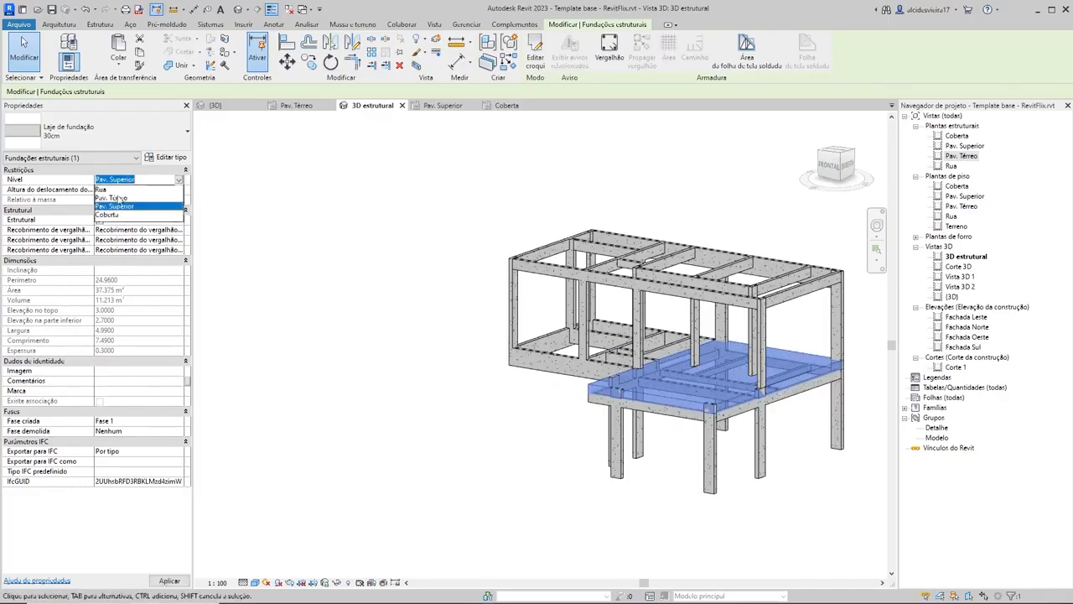
{"action": "left_click", "coordinate": [111, 198]}
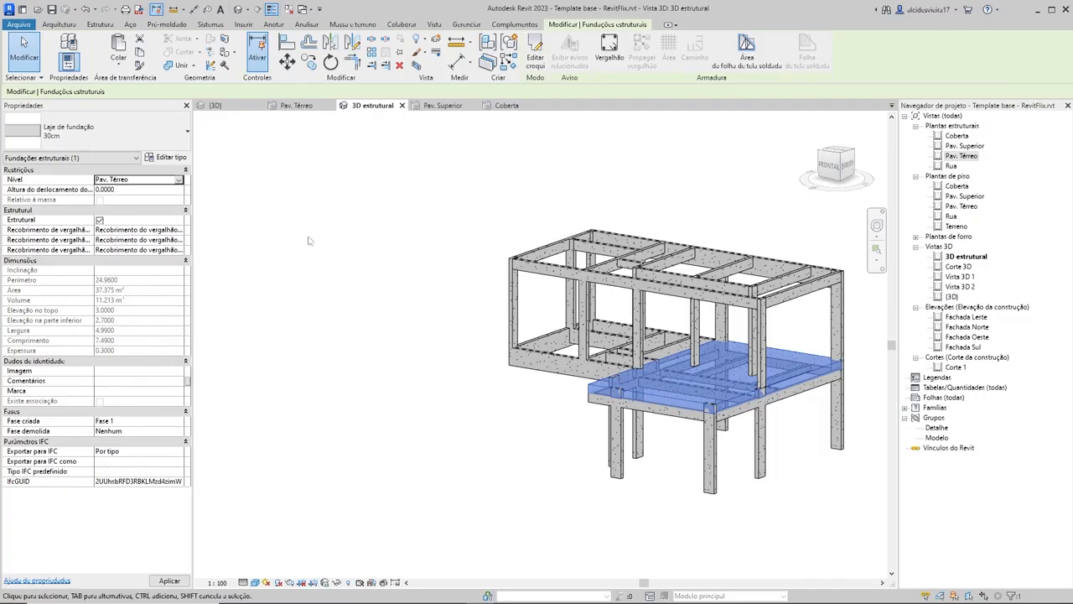
{"action": "left_click", "coordinate": [565, 342]}
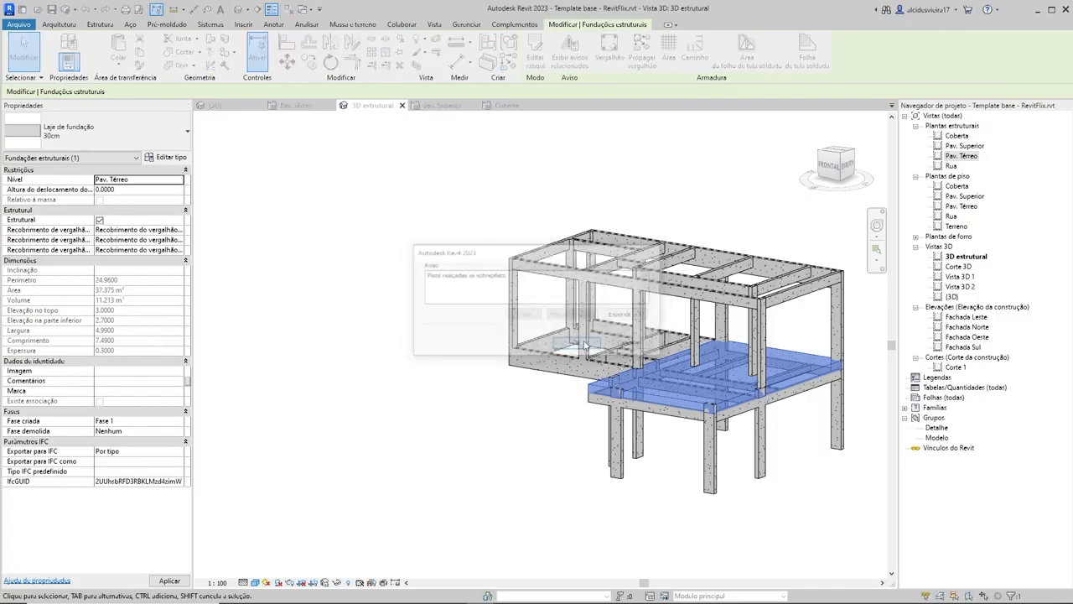
{"action": "left_click", "coordinate": [433, 304]}
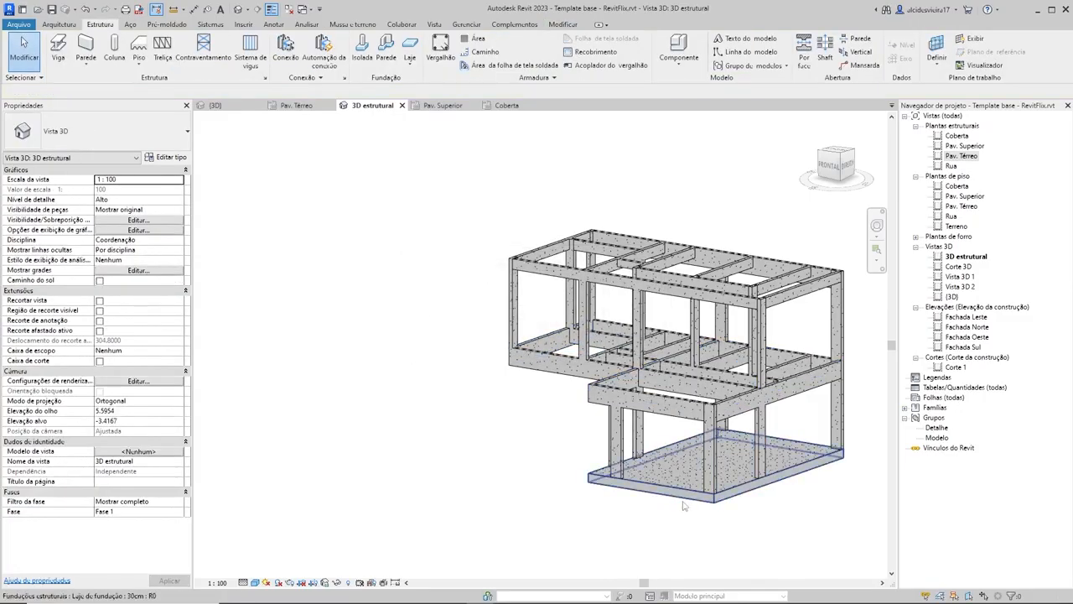
{"action": "mouse_move", "coordinate": [758, 503]}
{"action": "middle_mouse_down", "text": "shift"}
{"action": "mouse_move", "coordinate": [647, 561]}
{"action": "mouse_move", "coordinate": [850, 531]}
{"action": "mouse_move", "coordinate": [863, 512]}
{"action": "mouse_move", "coordinate": [843, 528]}
{"action": "mouse_move", "coordinate": [779, 458]}
{"action": "mouse_move", "coordinate": [815, 515]}
{"action": "mouse_move", "coordinate": [653, 574]}
{"action": "mouse_move", "coordinate": [550, 575]}
{"action": "mouse_move", "coordinate": [553, 389]}
{"action": "mouse_move", "coordinate": [556, 455]}
{"action": "mouse_move", "coordinate": [778, 532]}
{"action": "mouse_move", "coordinate": [780, 484]}
{"action": "mouse_move", "coordinate": [753, 486]}
{"action": "middle_mouse_up", "text": "shift"}
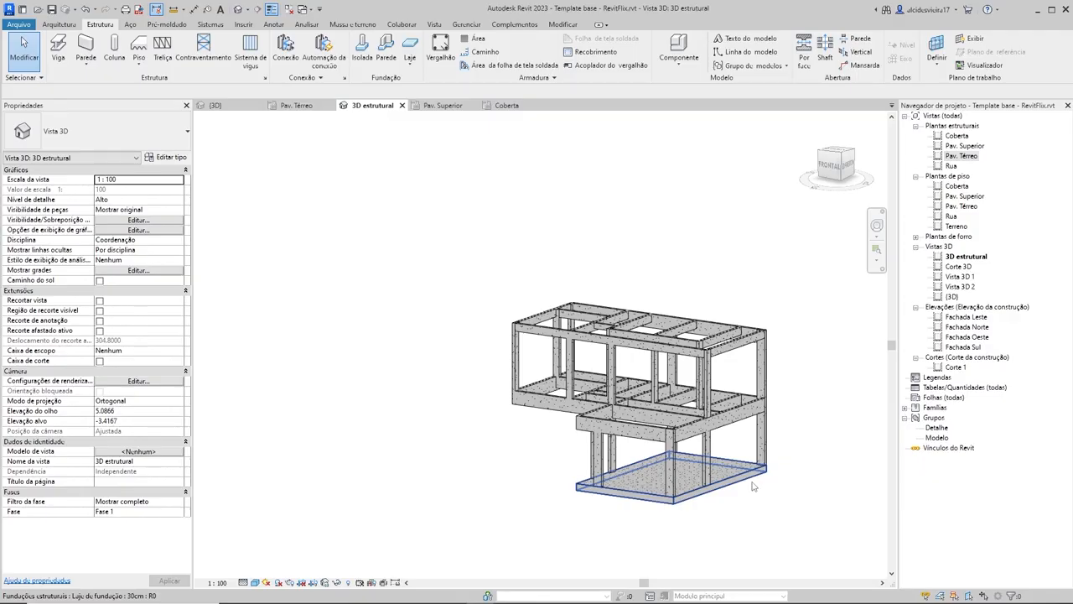
{"action": "middle_click_drag", "start_coordinate": [753, 486], "coordinate": [786, 561], "text": "shift"}
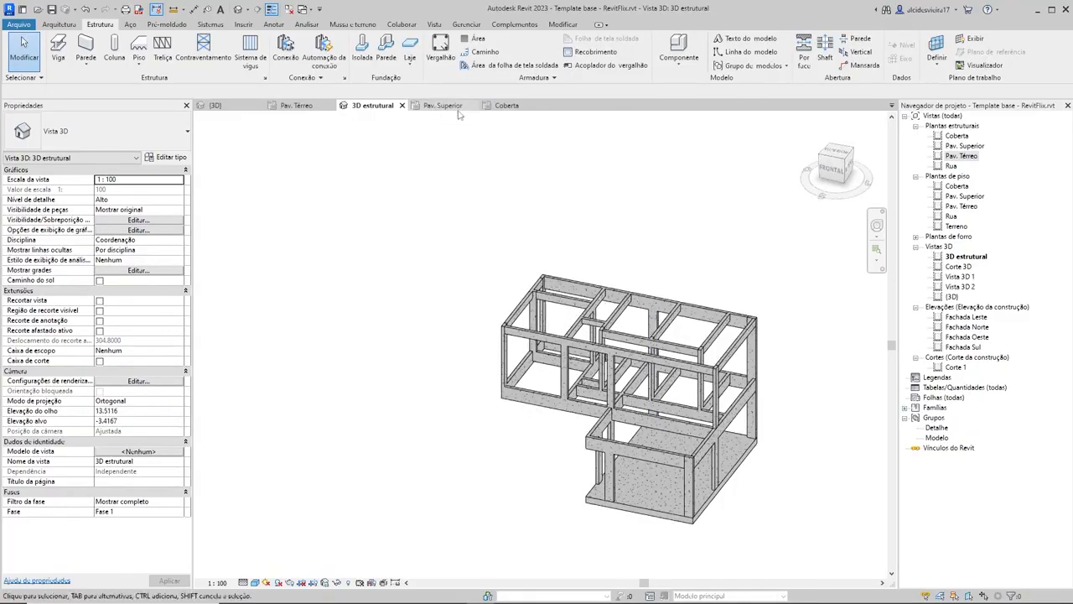
Step: Examine the middle house's beam and column layout in the Pav. Superior structural plan
{"action": "left_click", "coordinate": [302, 107]}
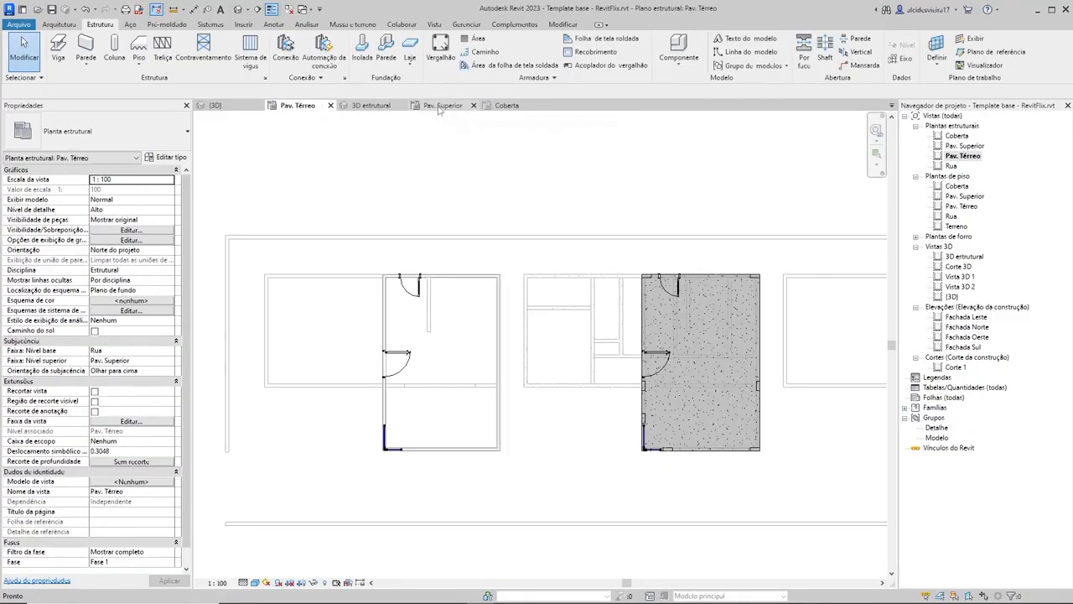
{"action": "left_click", "coordinate": [441, 105]}
{"action": "scroll", "coordinate": [700, 314], "scroll_direction": "down", "scroll_amount": 2}
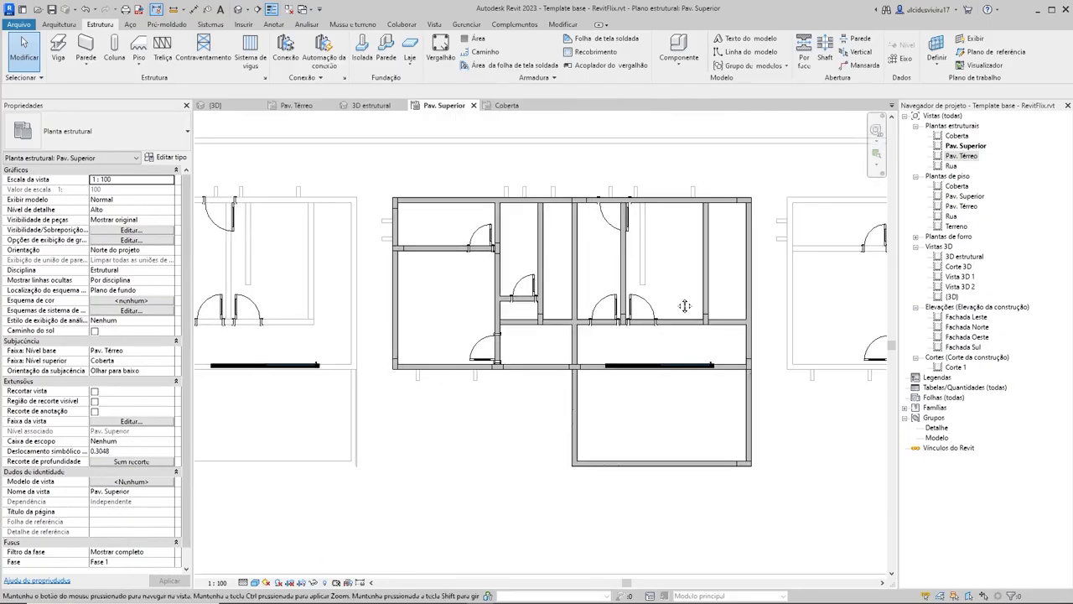
{"action": "scroll", "coordinate": [415, 212], "scroll_direction": "up", "scroll_amount": 2}
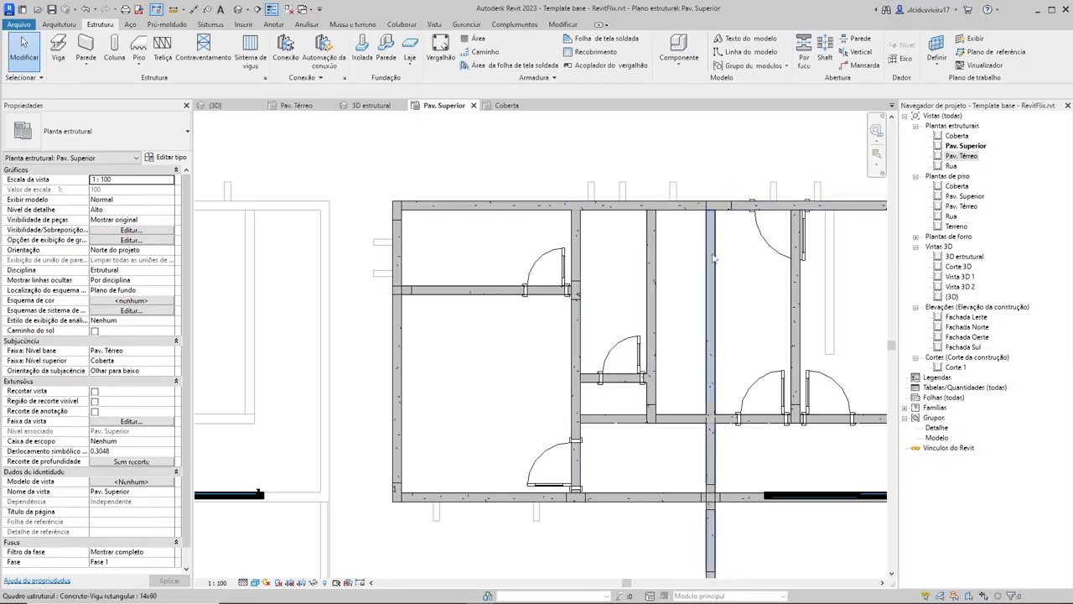
{"action": "middle_click_drag", "start_coordinate": [835, 259], "coordinate": [607, 246]}
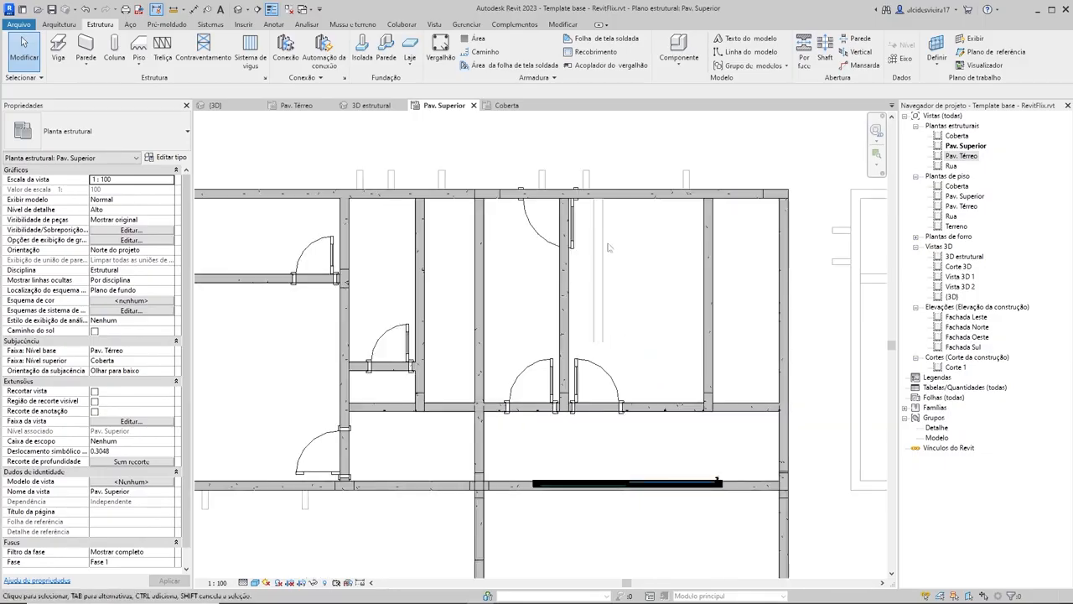
{"action": "scroll", "coordinate": [542, 384], "scroll_direction": "down", "scroll_amount": 2}
{"action": "middle_click_drag", "start_coordinate": [543, 384], "coordinate": [705, 382]}
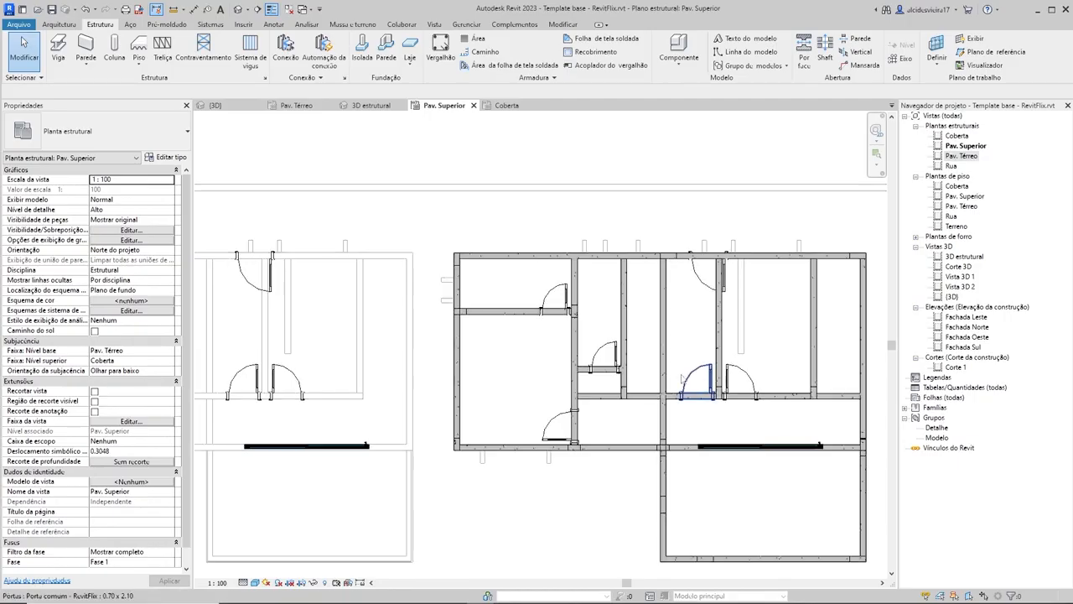
{"action": "scroll", "coordinate": [705, 382], "scroll_direction": "up", "scroll_amount": 1}
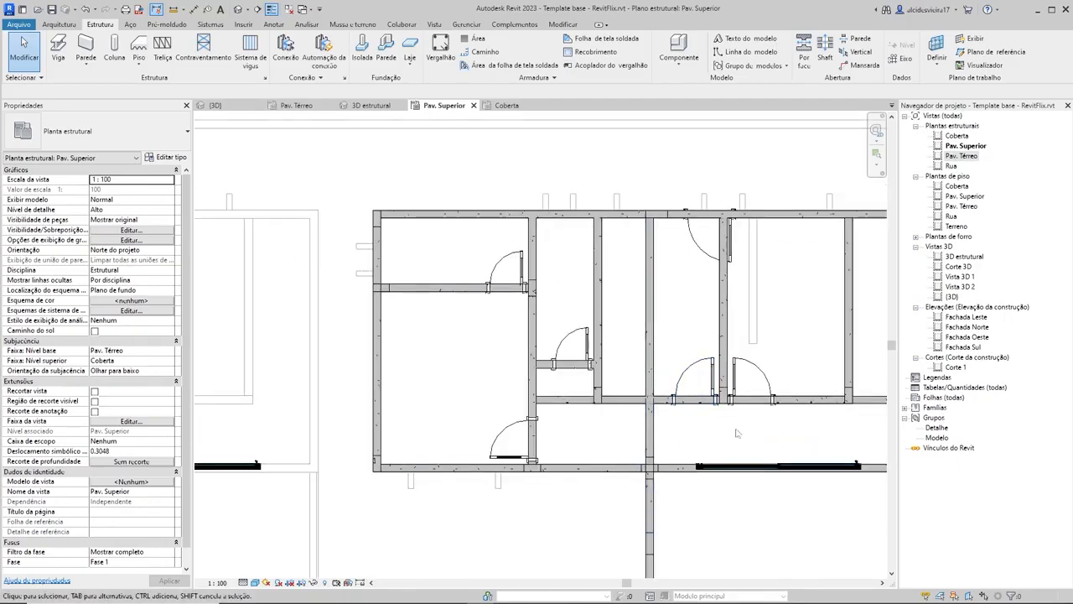
{"action": "scroll", "coordinate": [635, 426], "scroll_direction": "down", "scroll_amount": 1}
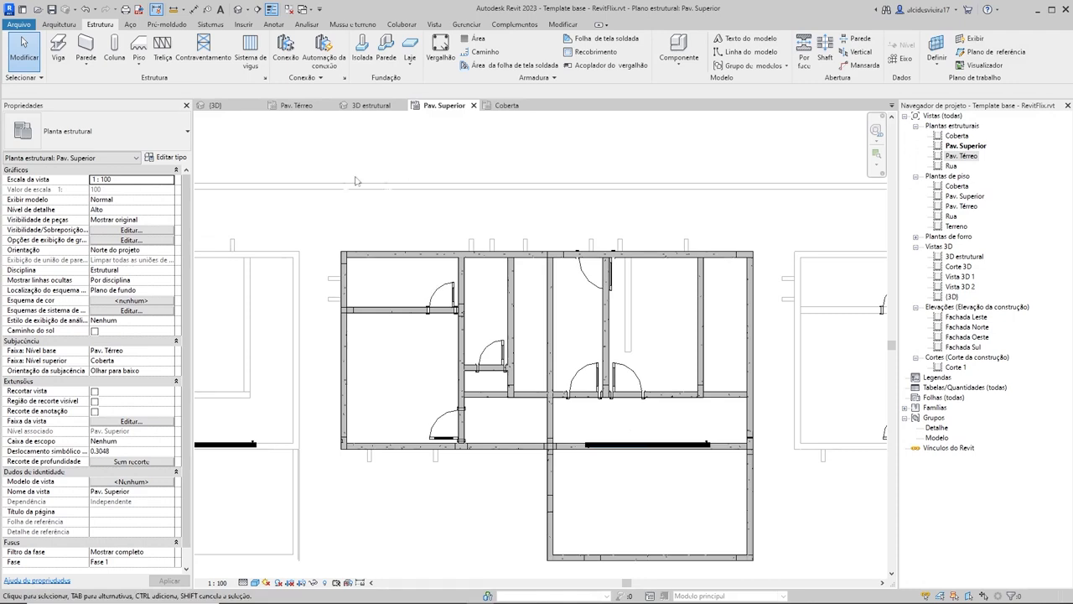
Step: Start a 30cm foundation slab at Pav. Superior and sketch a rectangular boundary about 4.79 m deep around the rear block's outer beam corners
{"action": "left_click", "coordinate": [410, 46]}
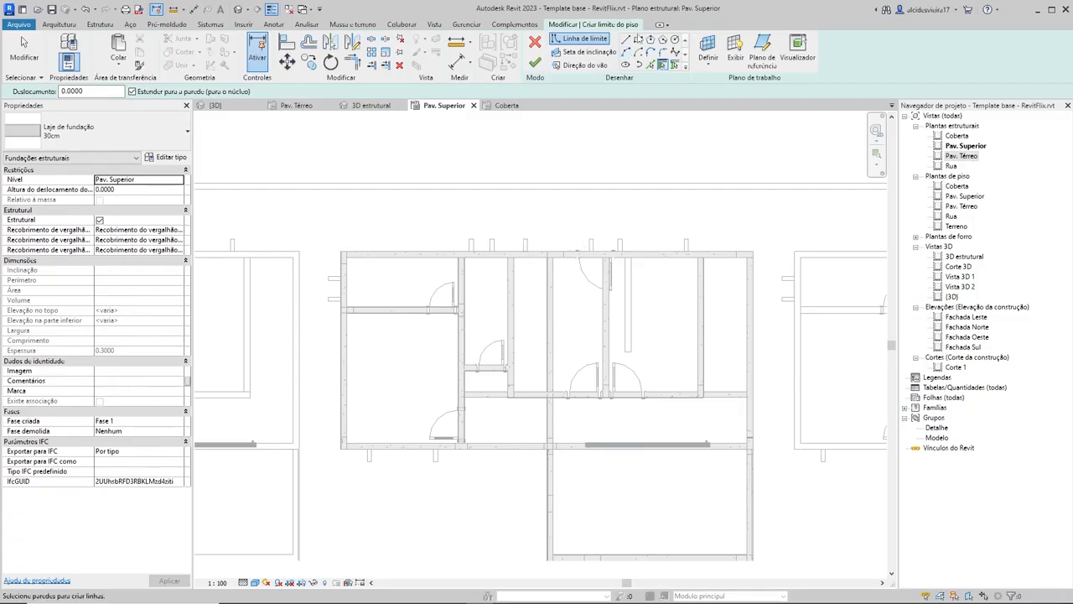
{"action": "left_click", "coordinate": [637, 39]}
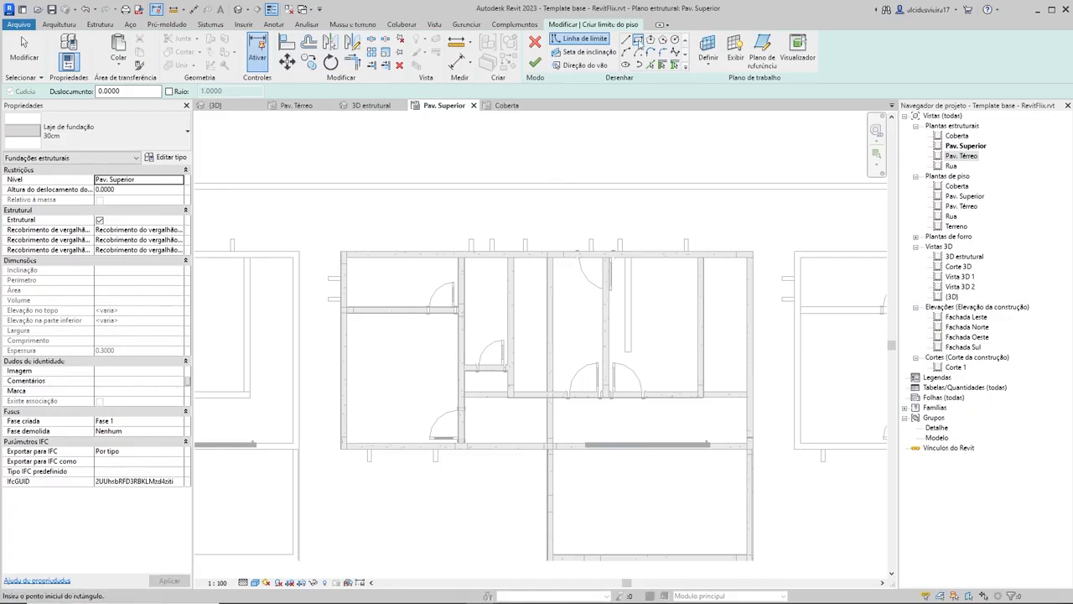
{"action": "scroll", "coordinate": [333, 277], "scroll_direction": "up", "scroll_amount": 3}
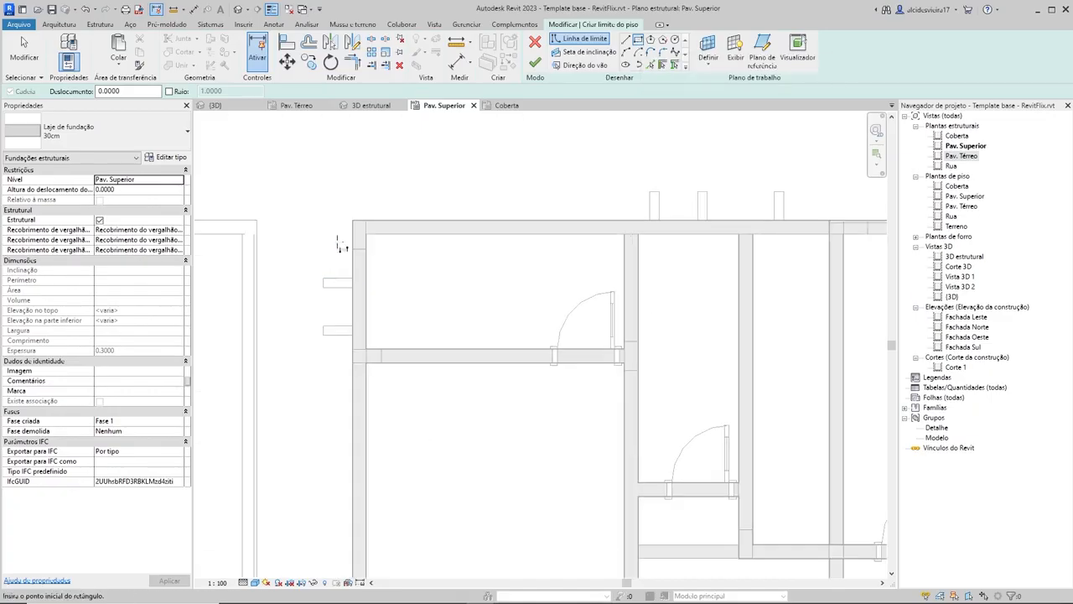
{"action": "scroll", "coordinate": [341, 245], "scroll_direction": "up", "scroll_amount": 3}
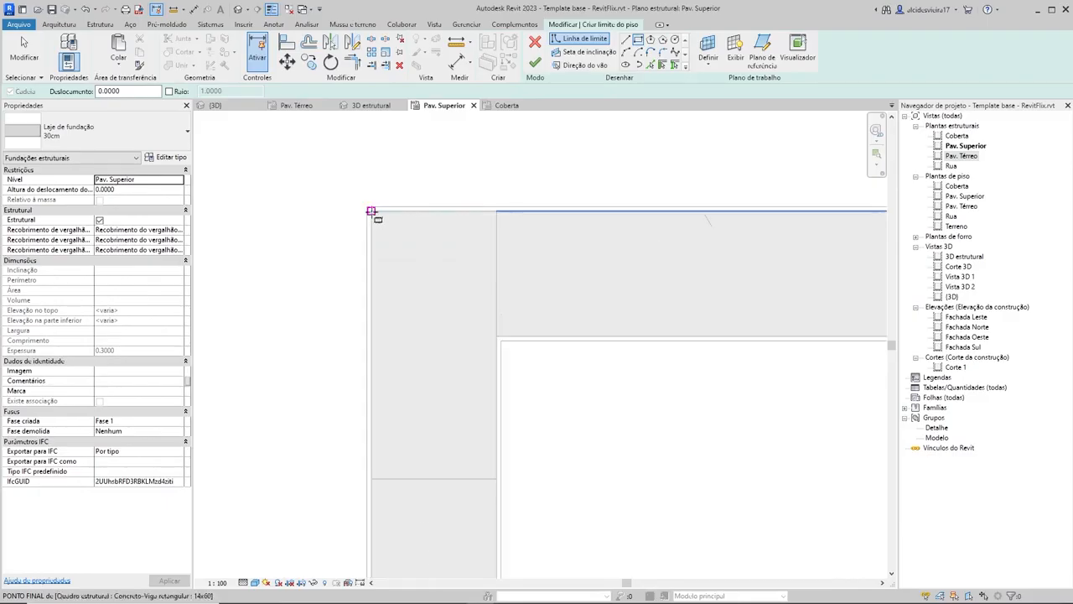
{"action": "left_click", "coordinate": [372, 212]}
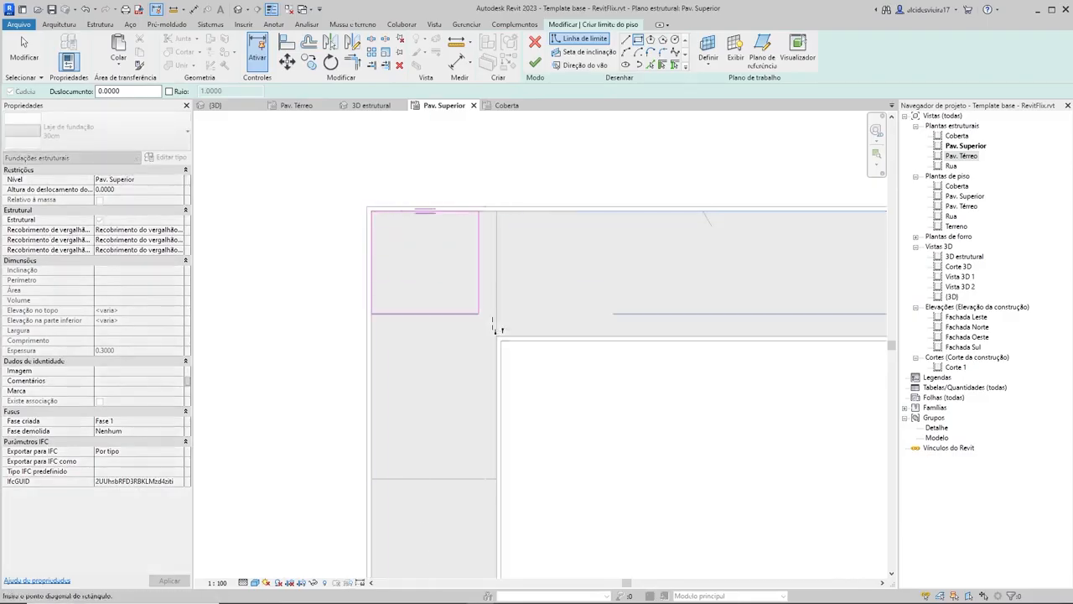
{"action": "scroll", "coordinate": [494, 329], "scroll_direction": "down", "scroll_amount": 5}
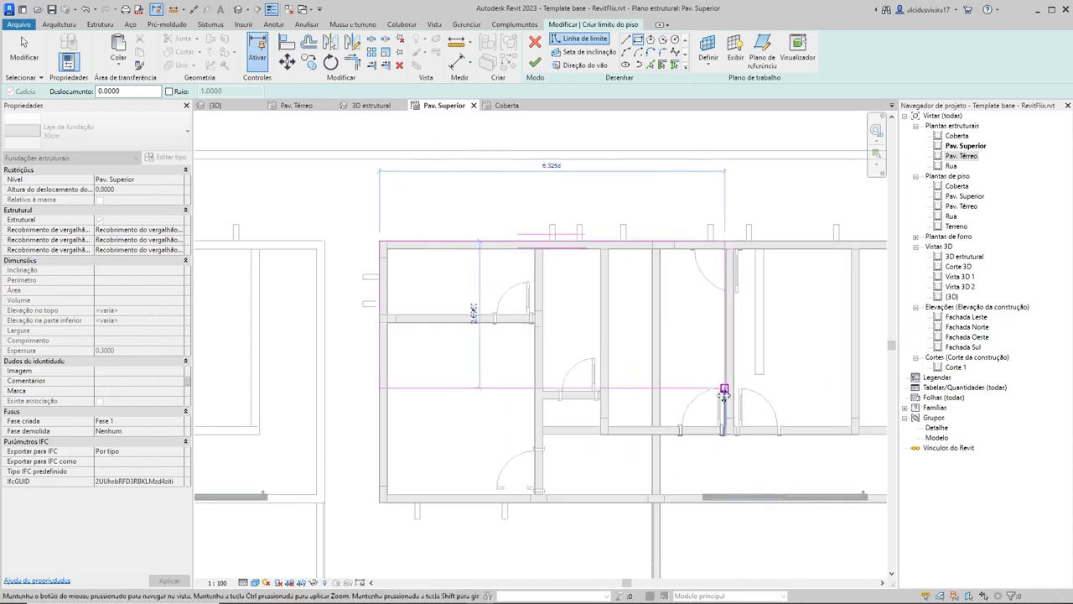
{"action": "scroll", "coordinate": [724, 394], "scroll_direction": "up", "scroll_amount": 8}
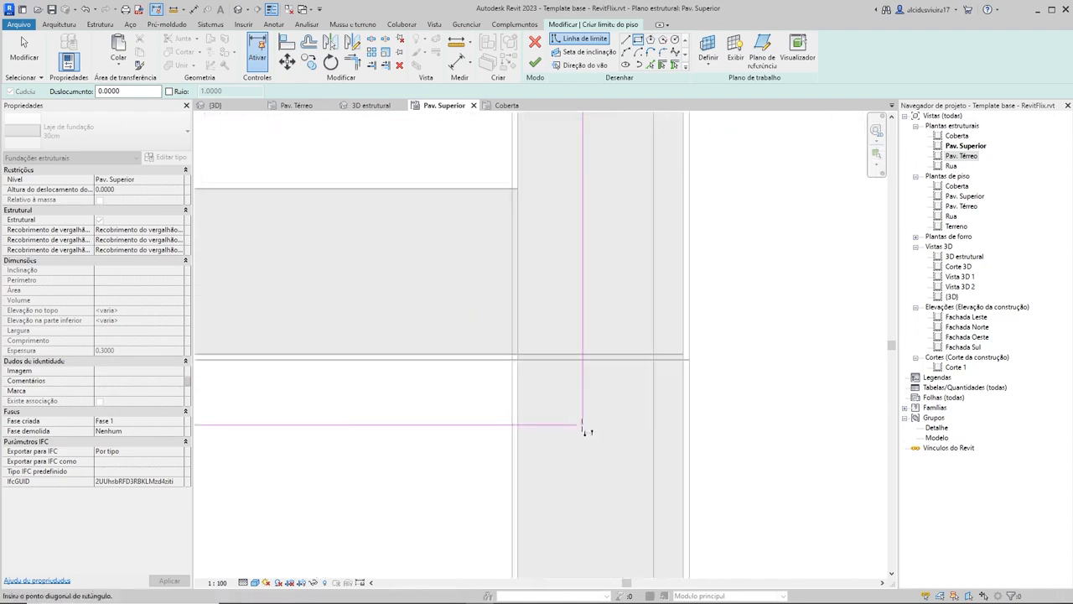
{"action": "scroll", "coordinate": [584, 429], "scroll_direction": "up", "scroll_amount": 2}
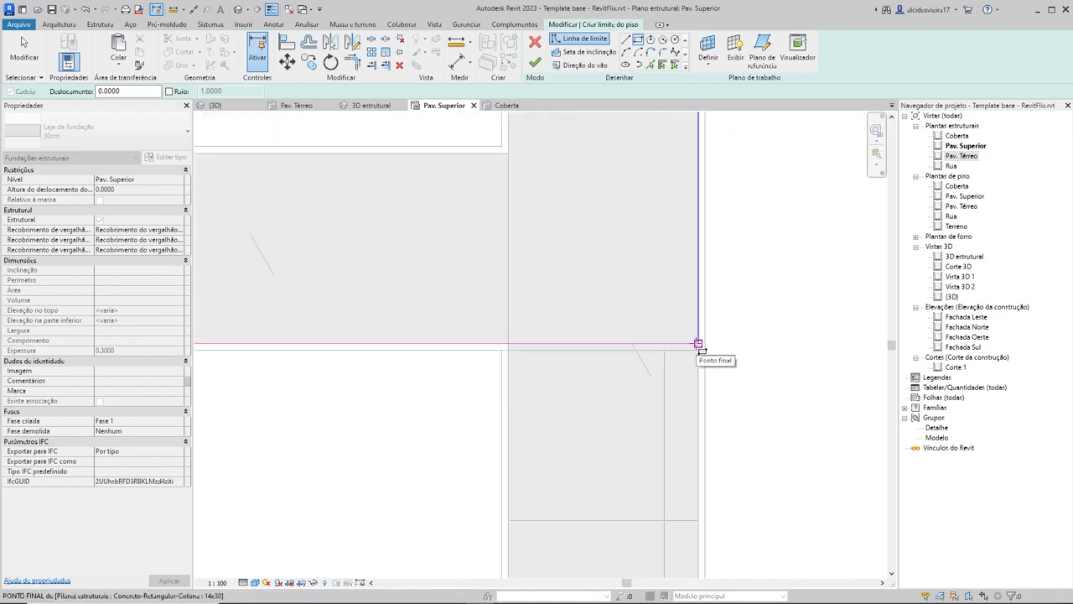
{"action": "left_click", "coordinate": [698, 343]}
{"action": "scroll", "coordinate": [742, 337], "scroll_direction": "down", "scroll_amount": 4}
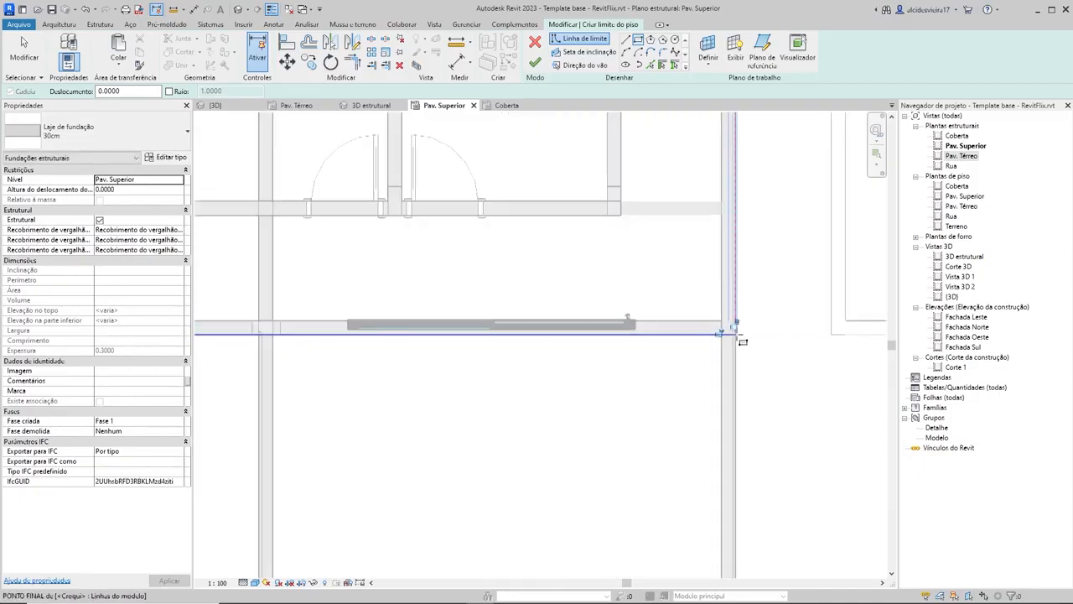
{"action": "scroll", "coordinate": [556, 302], "scroll_direction": "down", "scroll_amount": 5}
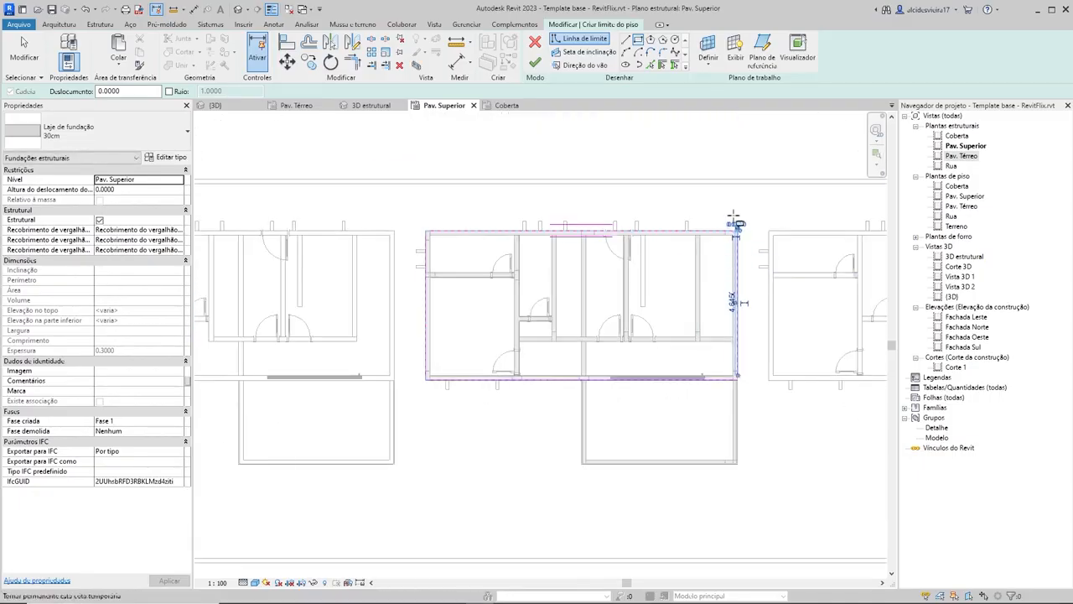
{"action": "key", "text": "Escape"}
{"action": "key", "text": "Escape"}
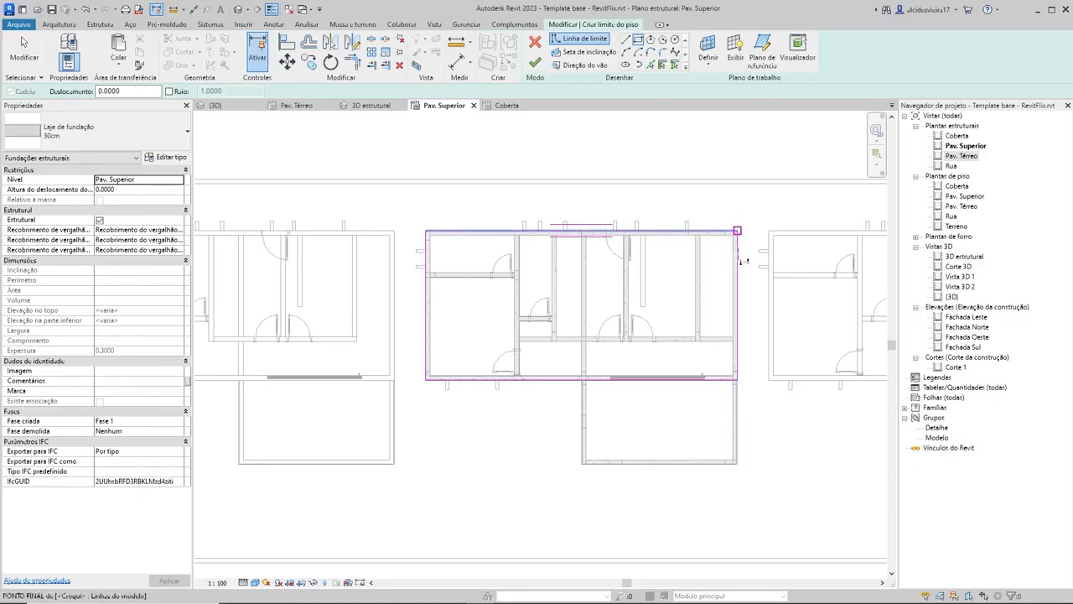
Step: Extend the slab sketch's right-hand boundary line along the front block's outer beam to a length of about 7.02 m
{"action": "scroll", "coordinate": [554, 317], "scroll_direction": "up", "scroll_amount": 6}
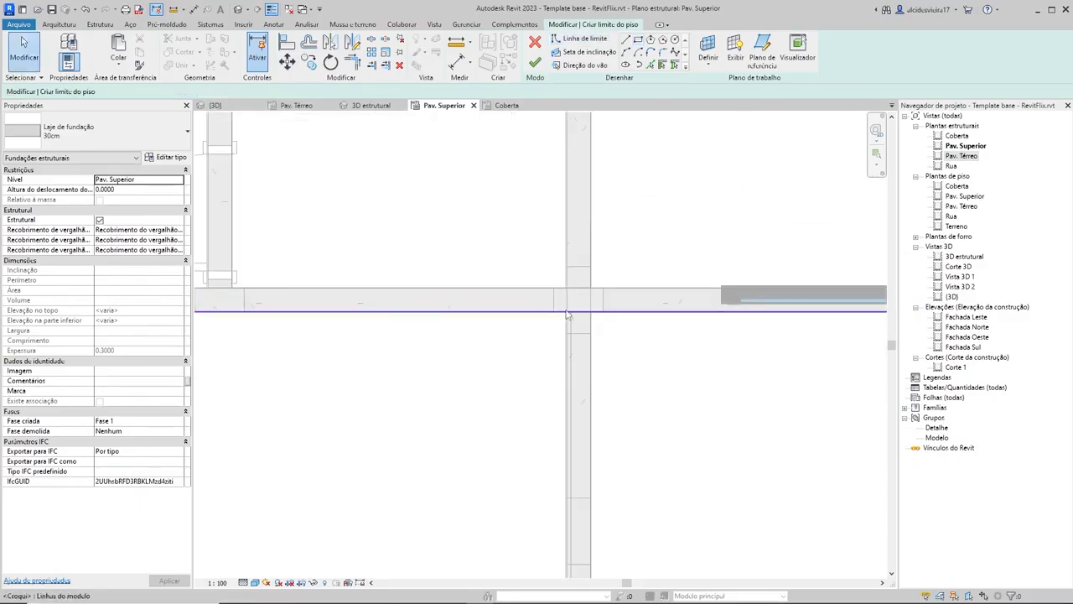
{"action": "scroll", "coordinate": [569, 452], "scroll_direction": "down", "scroll_amount": 3}
{"action": "middle_click_drag", "start_coordinate": [576, 494], "coordinate": [518, 295]}
{"action": "scroll", "coordinate": [520, 303], "scroll_direction": "down", "scroll_amount": 1}
{"action": "scroll", "coordinate": [683, 413], "scroll_direction": "down", "scroll_amount": 3}
{"action": "middle_click_drag", "start_coordinate": [683, 412], "coordinate": [606, 397]}
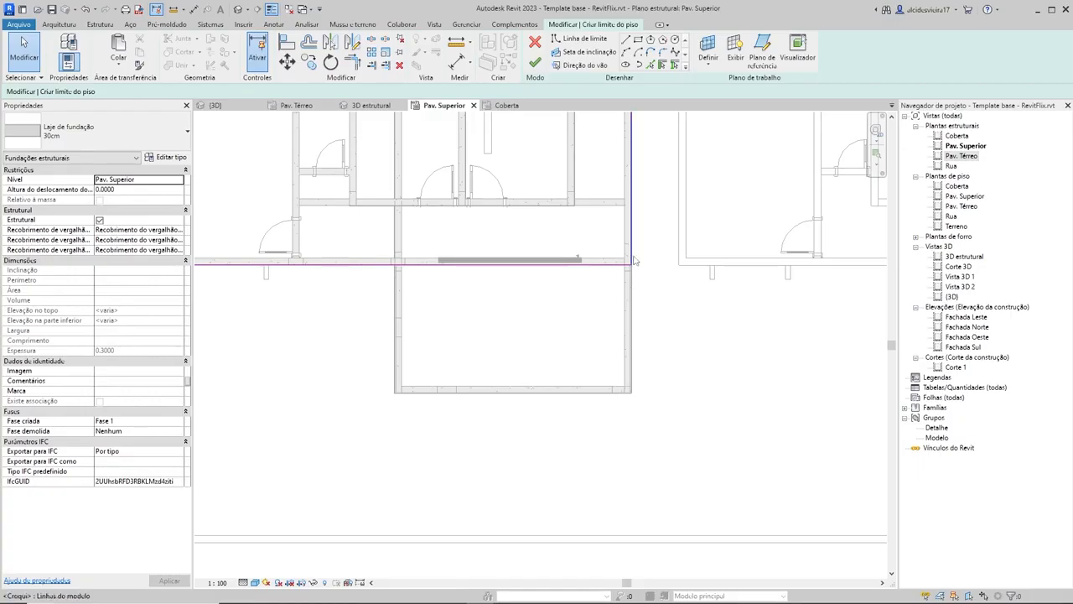
{"action": "scroll", "coordinate": [635, 249], "scroll_direction": "up", "scroll_amount": 4}
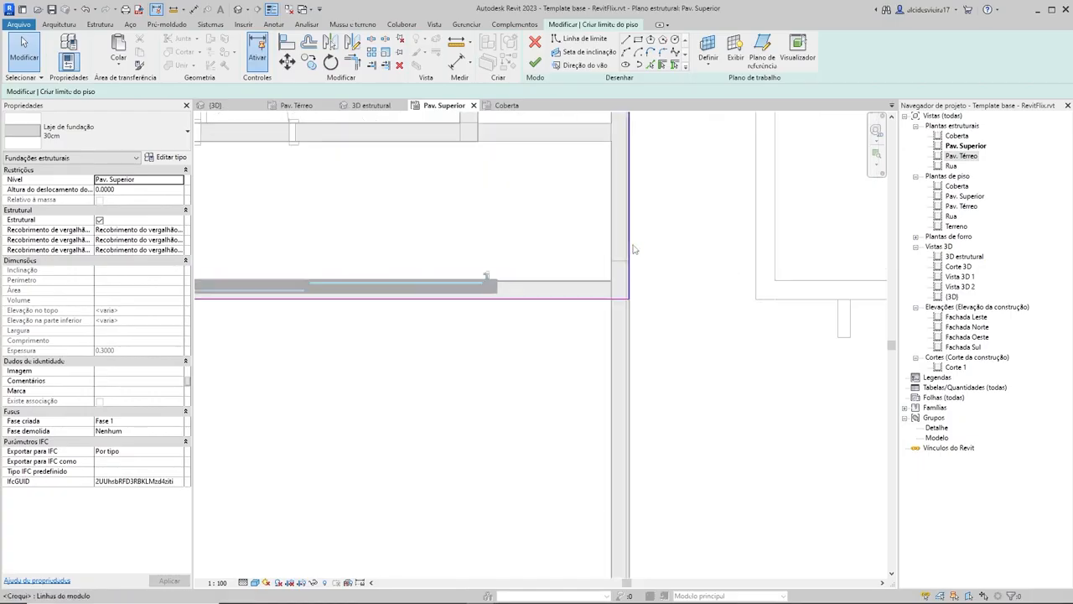
{"action": "scroll", "coordinate": [634, 308], "scroll_direction": "up", "scroll_amount": 3}
{"action": "scroll", "coordinate": [630, 262], "scroll_direction": "down", "scroll_amount": 2}
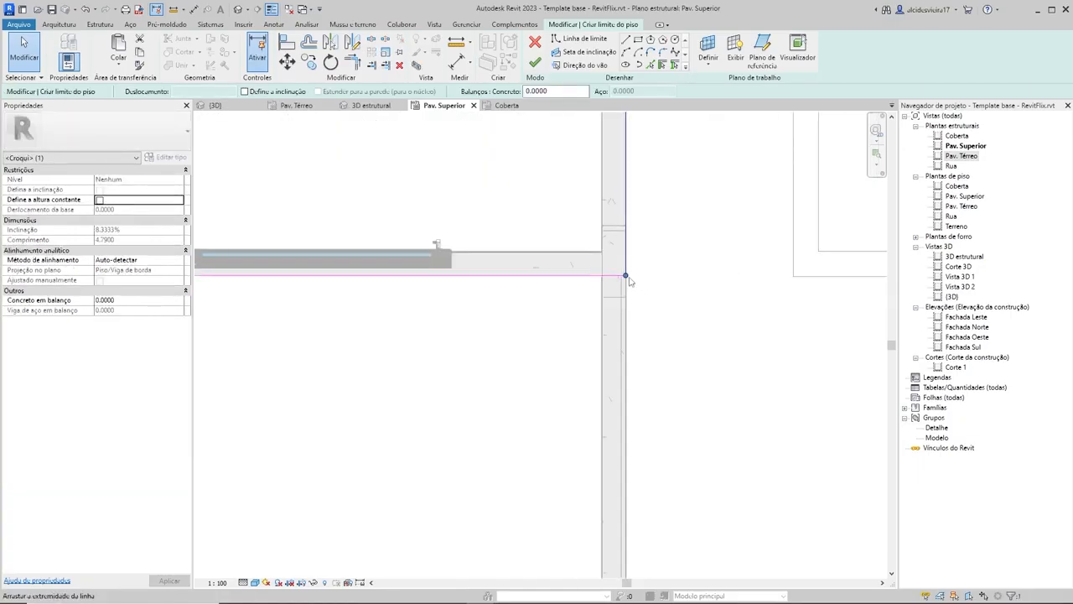
{"action": "left_click_drag", "start_coordinate": [625, 488], "coordinate": [626, 523]}
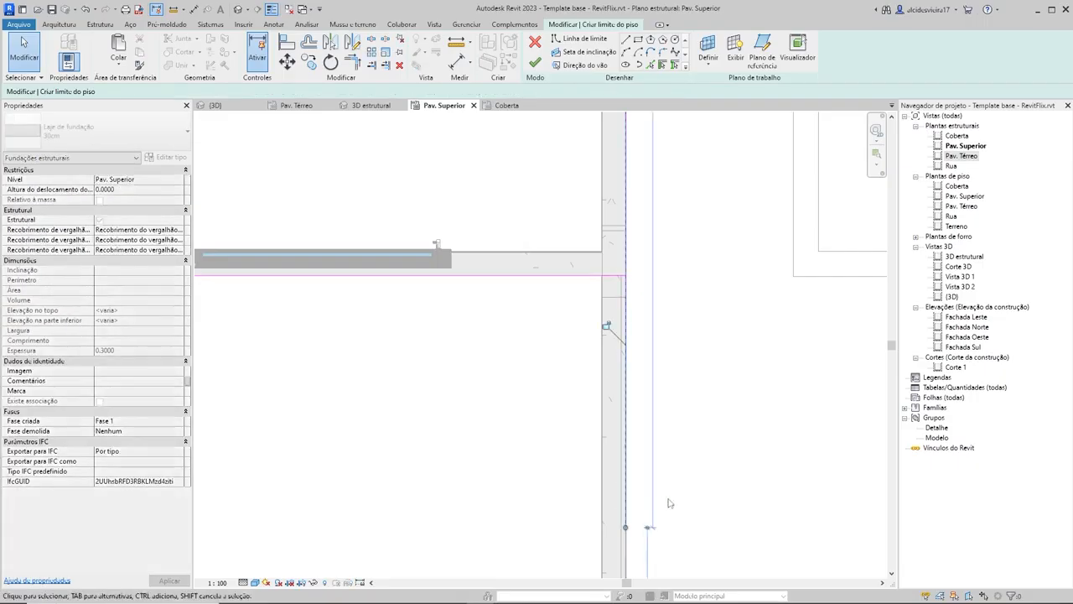
{"action": "scroll", "coordinate": [669, 503], "scroll_direction": "down", "scroll_amount": 2}
{"action": "middle_click_drag", "start_coordinate": [669, 520], "coordinate": [670, 304]}
{"action": "mouse_move", "coordinate": [651, 291]}
{"action": "left_mouse_down"}
{"action": "mouse_move", "coordinate": [650, 390]}
{"action": "mouse_move", "coordinate": [650, 359]}
{"action": "left_mouse_up"}
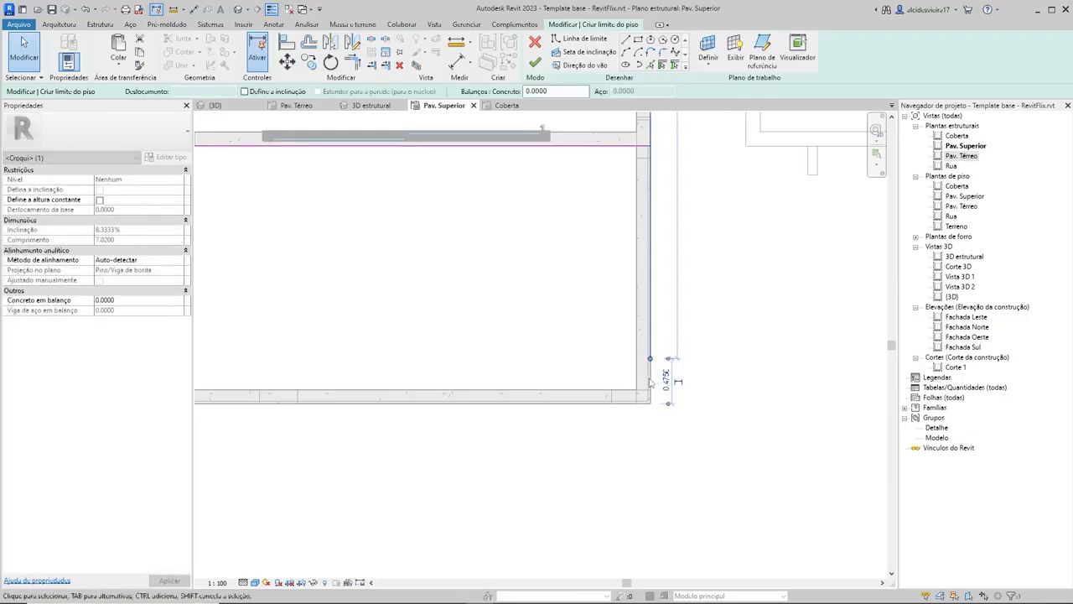
{"action": "left_click", "coordinate": [659, 373]}
{"action": "scroll", "coordinate": [652, 372], "scroll_direction": "up", "scroll_amount": 5}
{"action": "scroll", "coordinate": [662, 473], "scroll_direction": "down", "scroll_amount": 1}
{"action": "scroll", "coordinate": [643, 353], "scroll_direction": "down", "scroll_amount": 3}
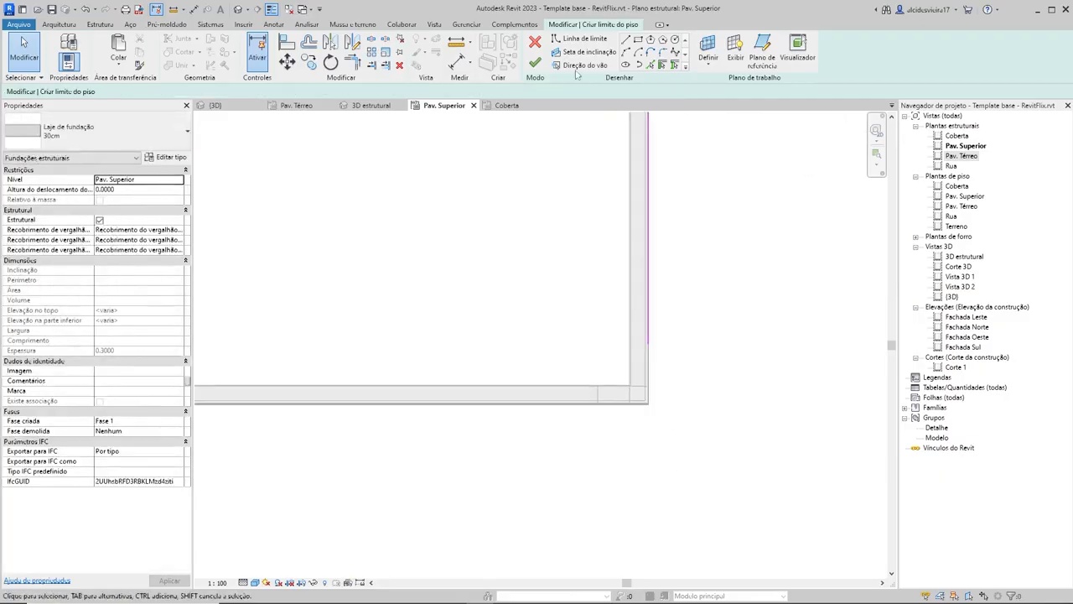
Step: Sketch a straight boundary line along the front block's outer front beam, from its right corner to its left corner
{"action": "left_click", "coordinate": [625, 40]}
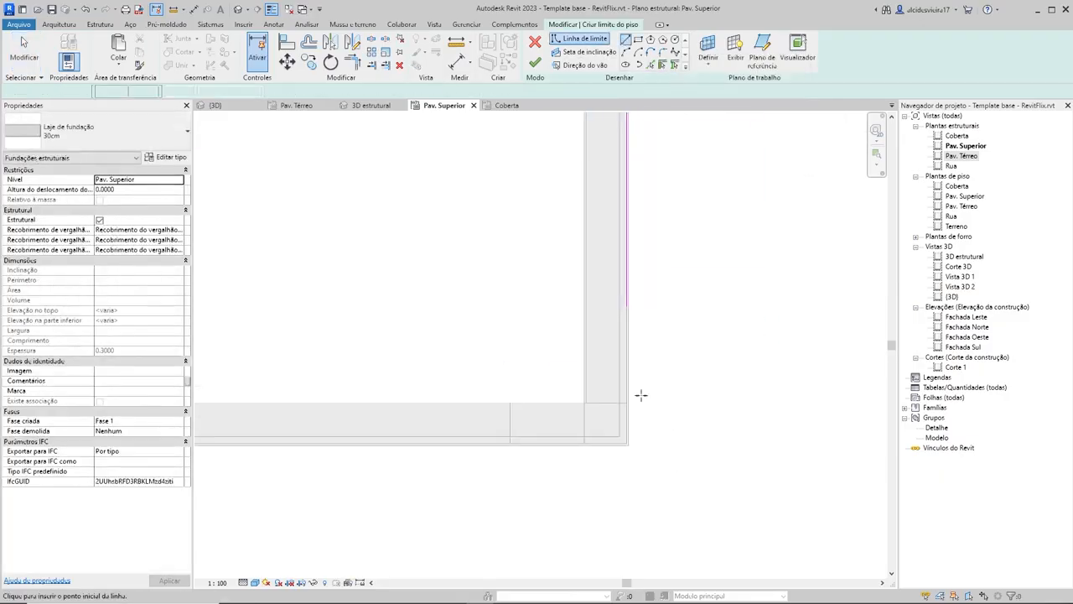
{"action": "scroll", "coordinate": [645, 419], "scroll_direction": "up", "scroll_amount": 2}
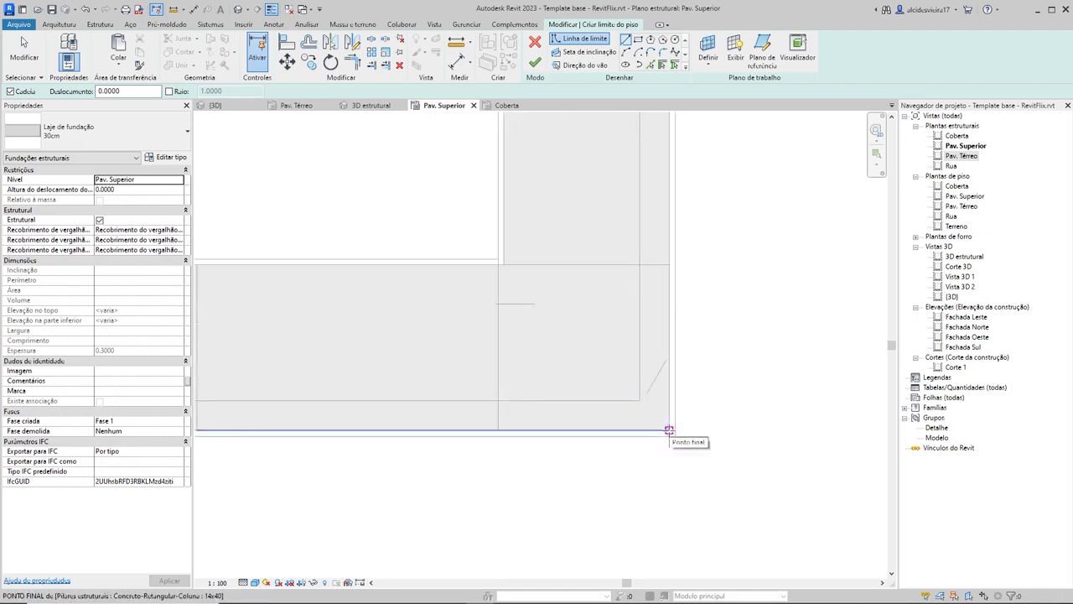
{"action": "left_click", "coordinate": [669, 431]}
{"action": "scroll", "coordinate": [668, 326], "scroll_direction": "down", "scroll_amount": 2}
{"action": "middle_click_drag", "start_coordinate": [668, 326], "coordinate": [664, 403]}
{"action": "scroll", "coordinate": [665, 403], "scroll_direction": "down", "scroll_amount": 4}
{"action": "scroll", "coordinate": [524, 434], "scroll_direction": "down", "scroll_amount": 2}
{"action": "scroll", "coordinate": [524, 434], "scroll_direction": "down", "scroll_amount": 3}
{"action": "middle_click_drag", "start_coordinate": [521, 433], "coordinate": [773, 404]}
{"action": "scroll", "coordinate": [419, 400], "scroll_direction": "up", "scroll_amount": 4}
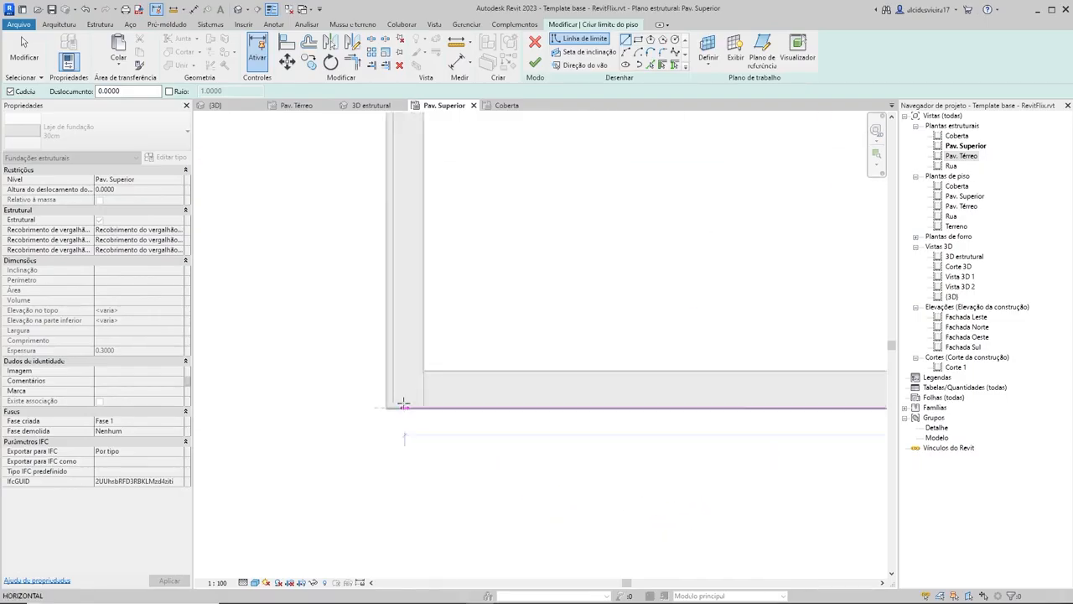
{"action": "scroll", "coordinate": [376, 415], "scroll_direction": "up", "scroll_amount": 2}
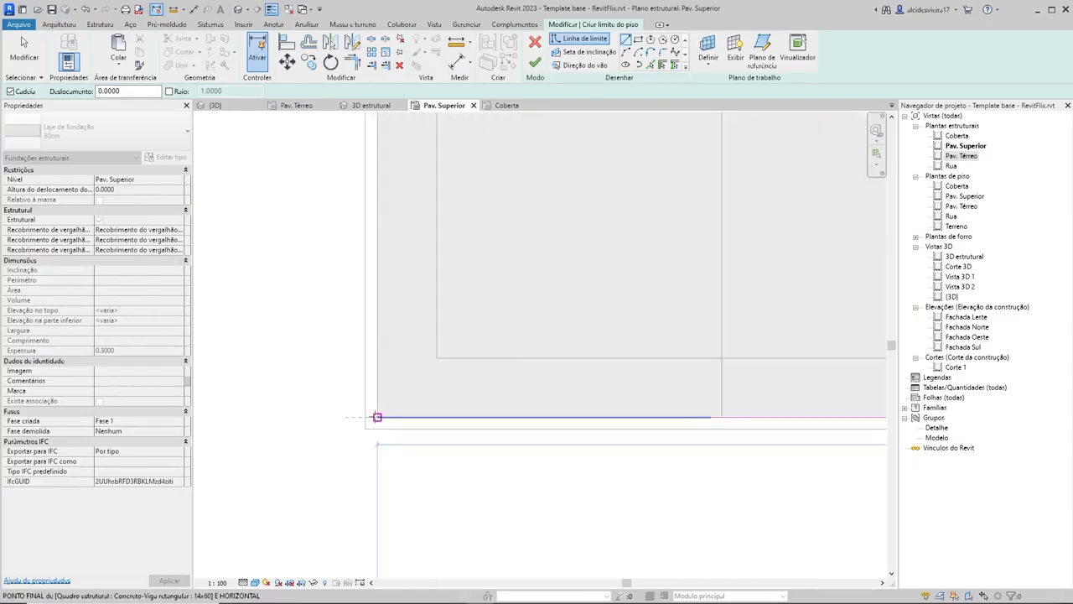
{"action": "left_click", "coordinate": [378, 416]}
{"action": "scroll", "coordinate": [534, 467], "scroll_direction": "down", "scroll_amount": 5}
{"action": "key", "text": "Escape"}
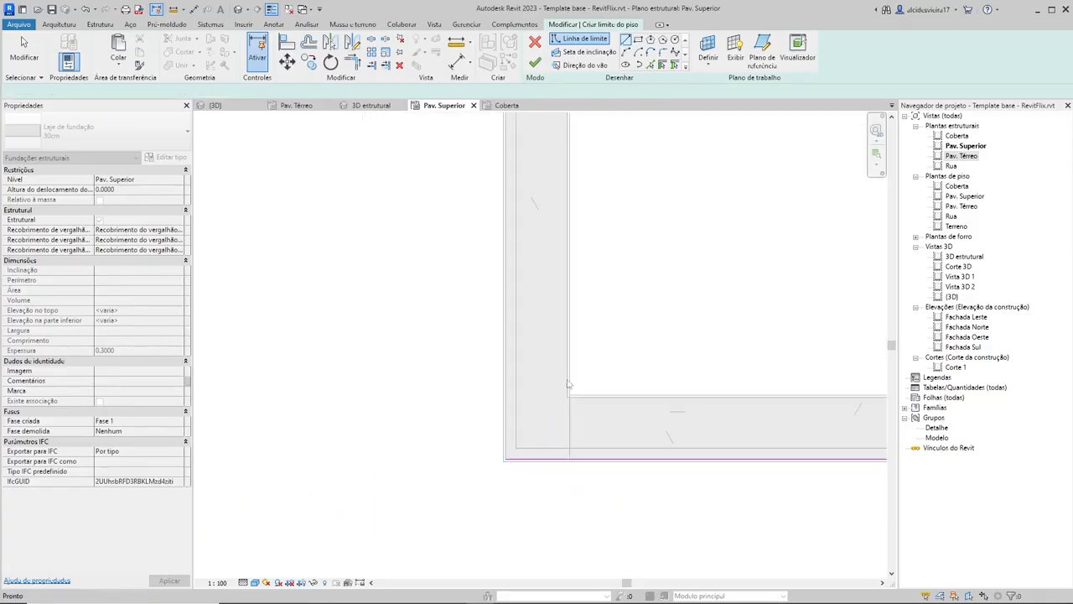
{"action": "key", "text": "Escape"}
Step: Sketch the front block's left boundary line from its front corner up to the rear block's boundary line
{"action": "scroll", "coordinate": [570, 382], "scroll_direction": "down", "scroll_amount": 3}
{"action": "scroll", "coordinate": [653, 366], "scroll_direction": "down", "scroll_amount": 2}
{"action": "middle_click_drag", "start_coordinate": [658, 373], "coordinate": [545, 402]}
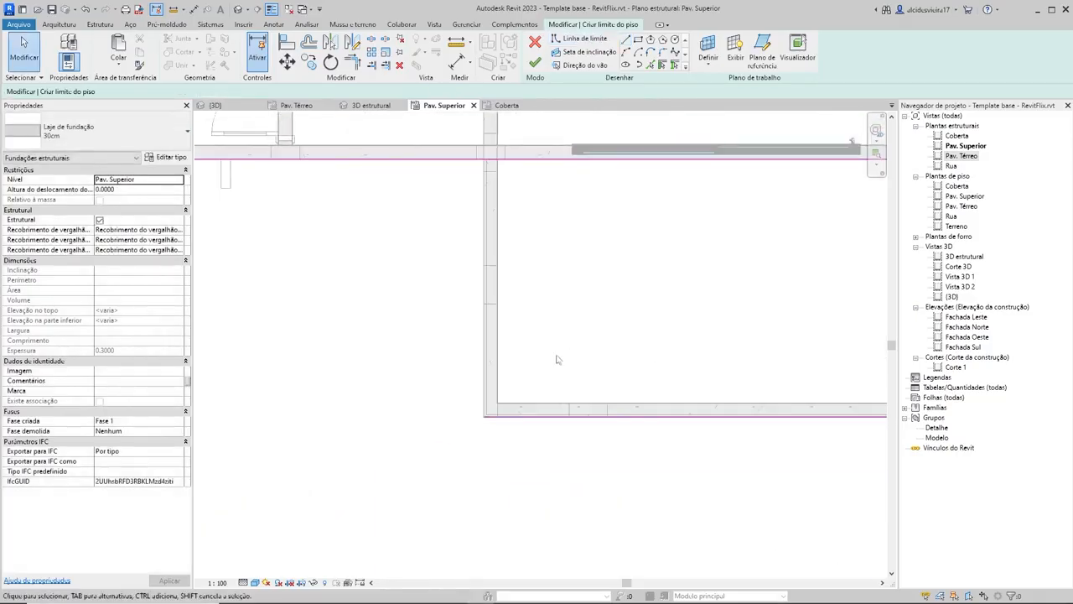
{"action": "middle_click_drag", "start_coordinate": [557, 359], "coordinate": [576, 375]}
{"action": "scroll", "coordinate": [495, 439], "scroll_direction": "up", "scroll_amount": 7}
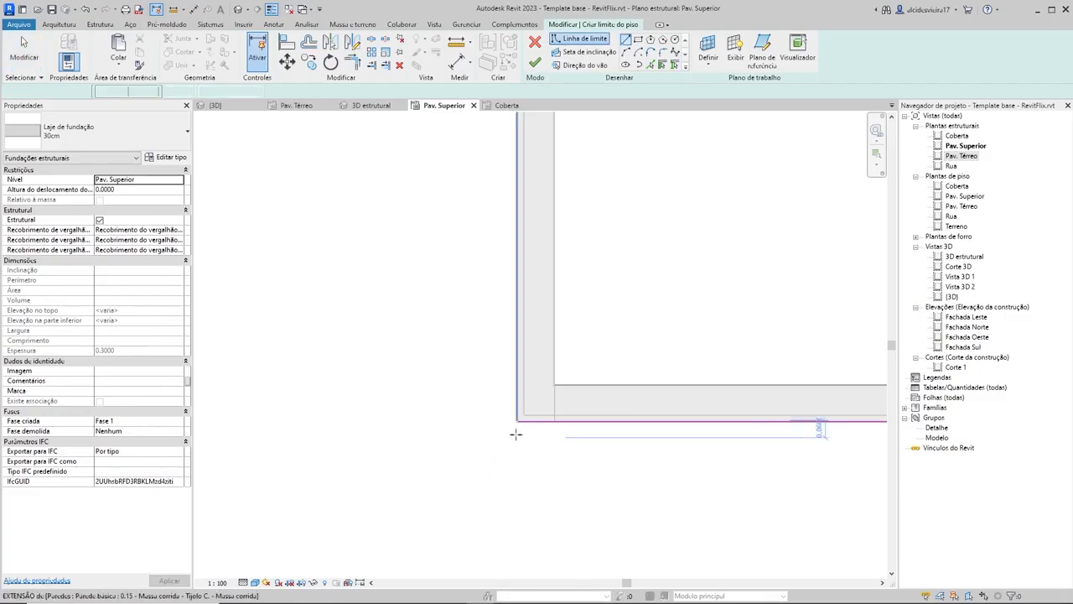
{"action": "left_click", "coordinate": [518, 391]}
{"action": "scroll", "coordinate": [530, 230], "scroll_direction": "down", "scroll_amount": 5}
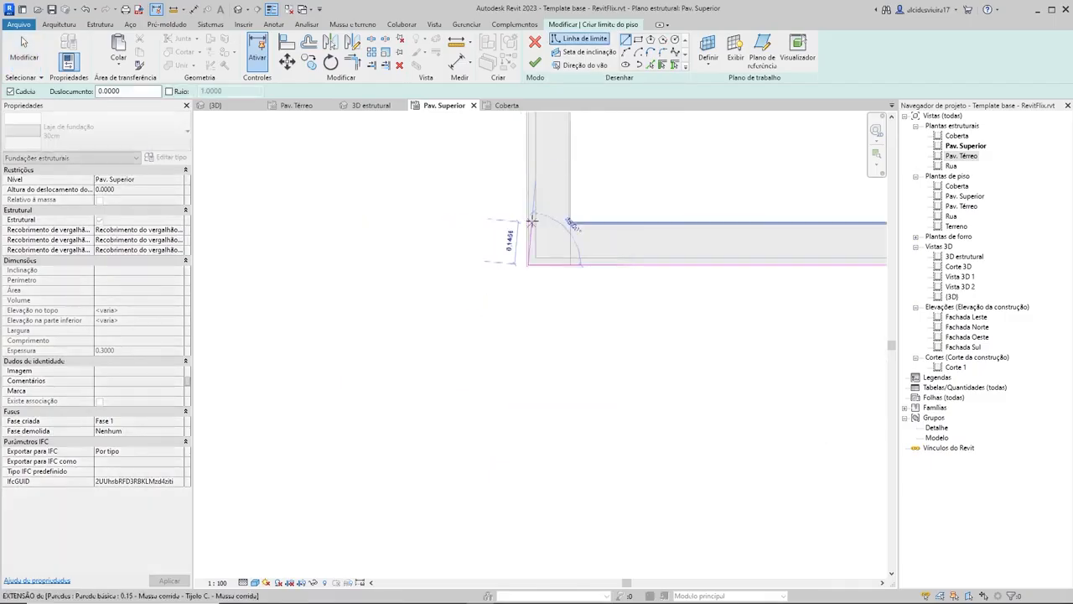
{"action": "middle_click_drag", "start_coordinate": [535, 246], "coordinate": [542, 441]}
{"action": "middle_click_drag", "start_coordinate": [540, 223], "coordinate": [529, 342]}
{"action": "middle_click_drag", "start_coordinate": [538, 189], "coordinate": [534, 280]}
{"action": "scroll", "coordinate": [522, 252], "scroll_direction": "up", "scroll_amount": 3}
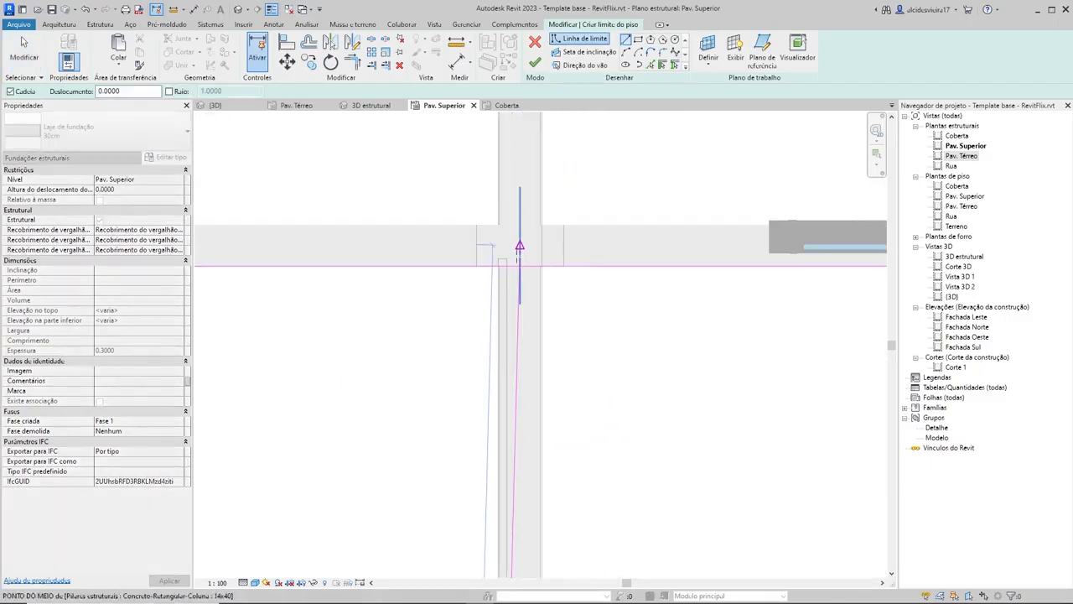
{"action": "left_click", "coordinate": [486, 275]}
{"action": "key", "text": "Escape"}
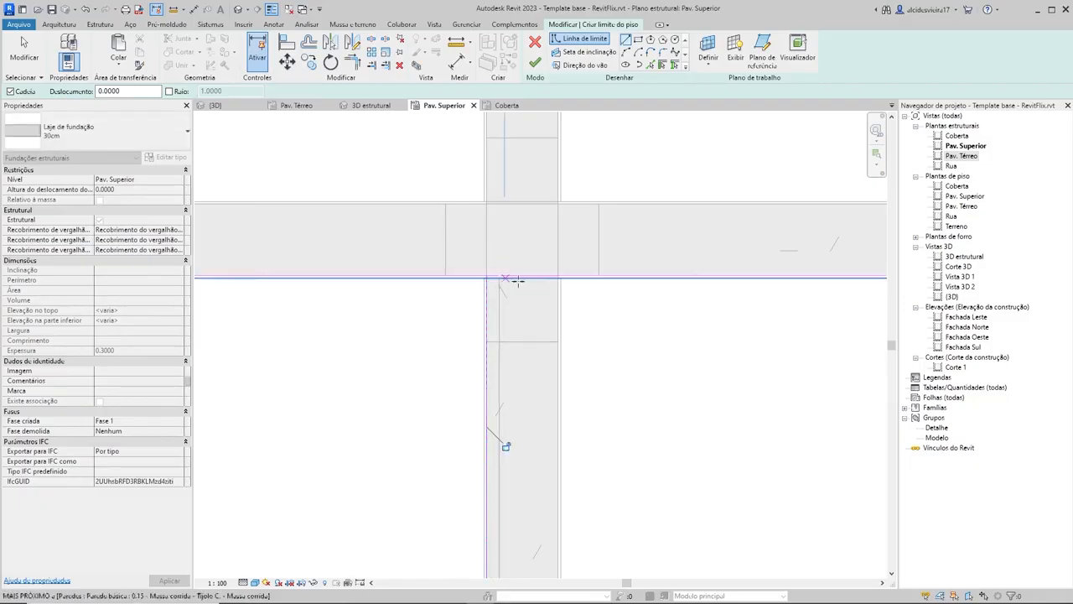
Step: Try to finish the Pav. Superior slab sketch with its current boundary lines
{"action": "key", "text": "Escape"}
{"action": "scroll", "coordinate": [632, 323], "scroll_direction": "down", "scroll_amount": 5}
{"action": "middle_click_drag", "start_coordinate": [784, 343], "coordinate": [626, 372]}
{"action": "scroll", "coordinate": [626, 367], "scroll_direction": "down", "scroll_amount": 1}
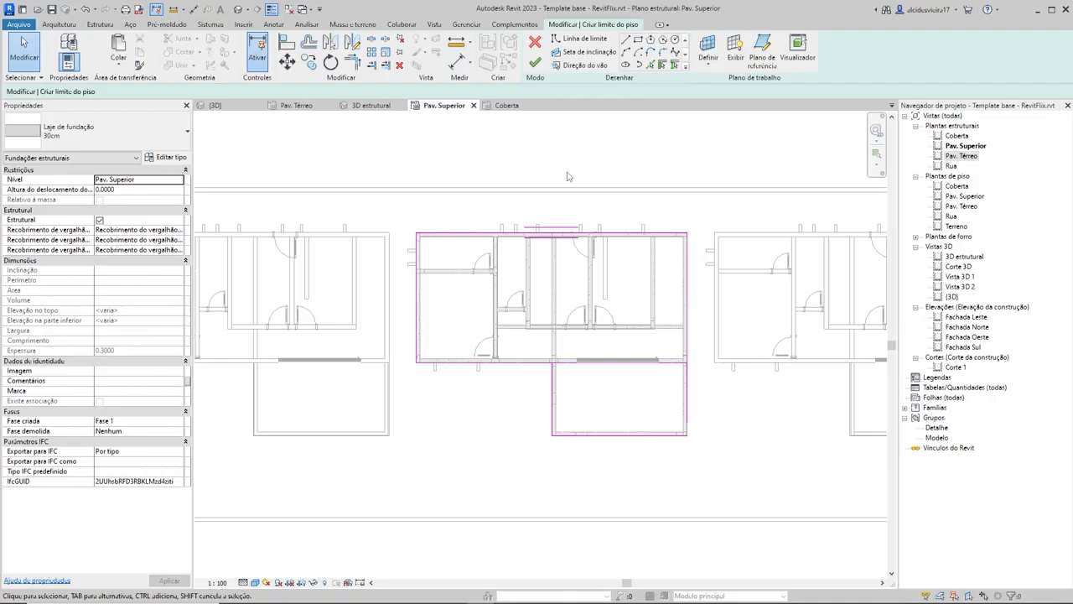
{"action": "left_click", "coordinate": [535, 64]}
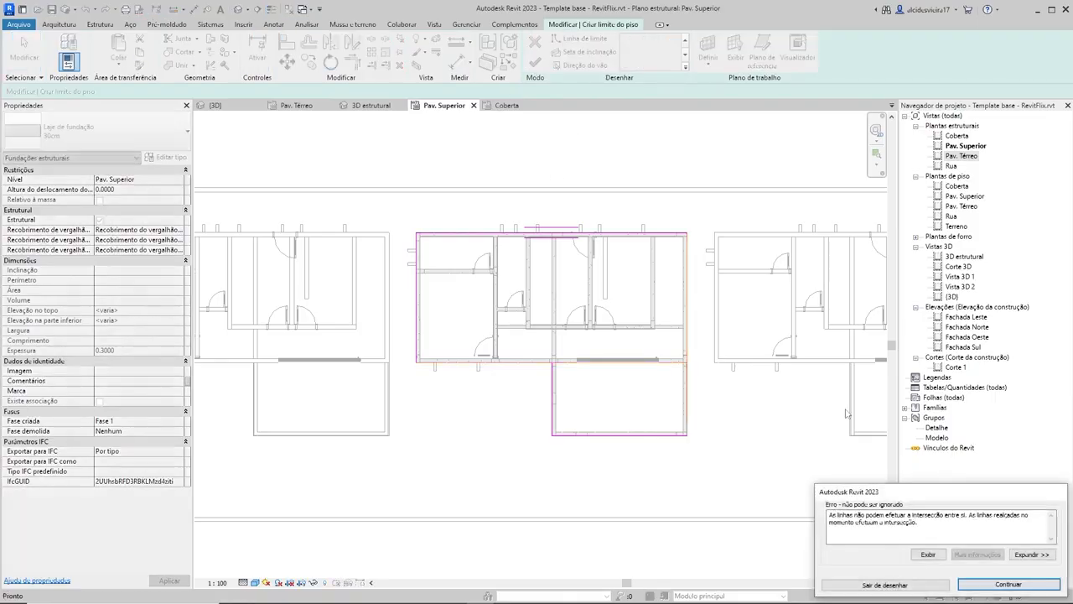
{"action": "left_click_drag", "start_coordinate": [870, 492], "coordinate": [483, 220]}
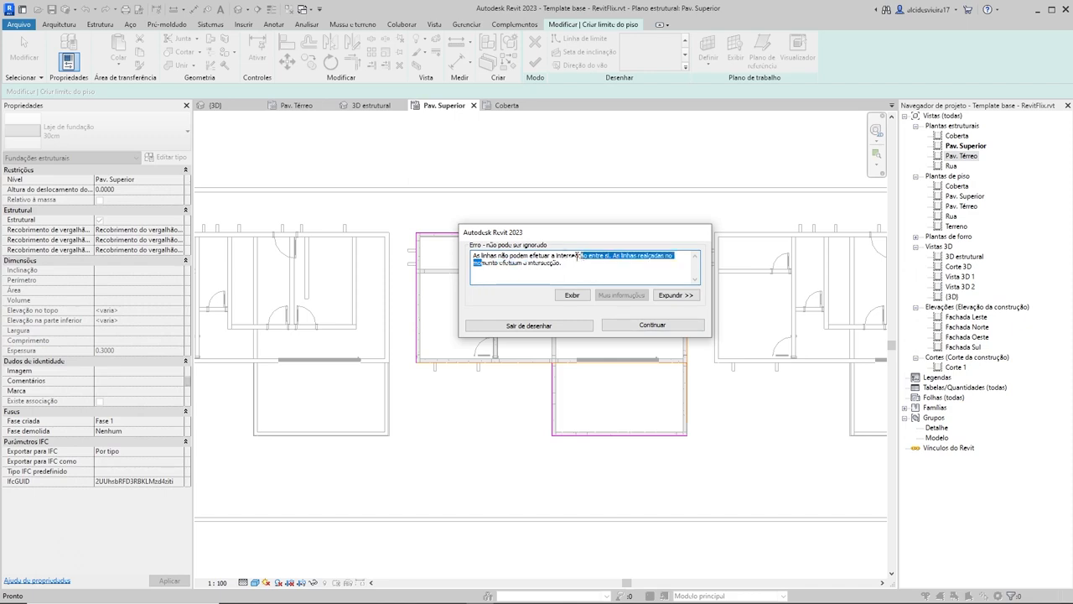
{"action": "left_click", "coordinate": [640, 325]}
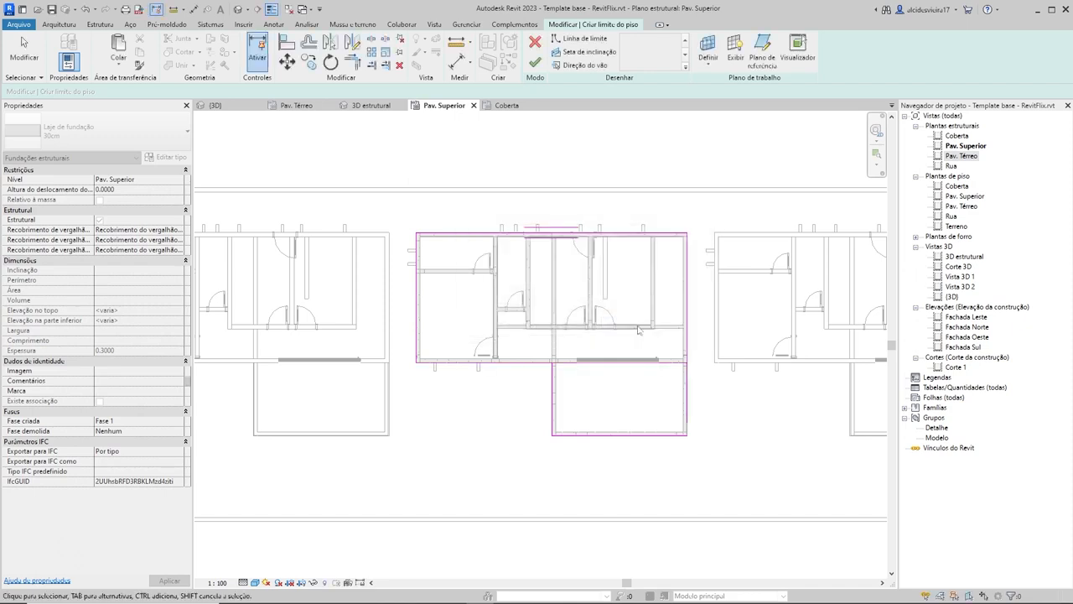
Step: Shorten the rear block's front boundary line so it ends where it meets the front block's left boundary line
{"action": "scroll", "coordinate": [532, 390], "scroll_direction": "up", "scroll_amount": 5}
{"action": "scroll", "coordinate": [512, 372], "scroll_direction": "down", "scroll_amount": 4}
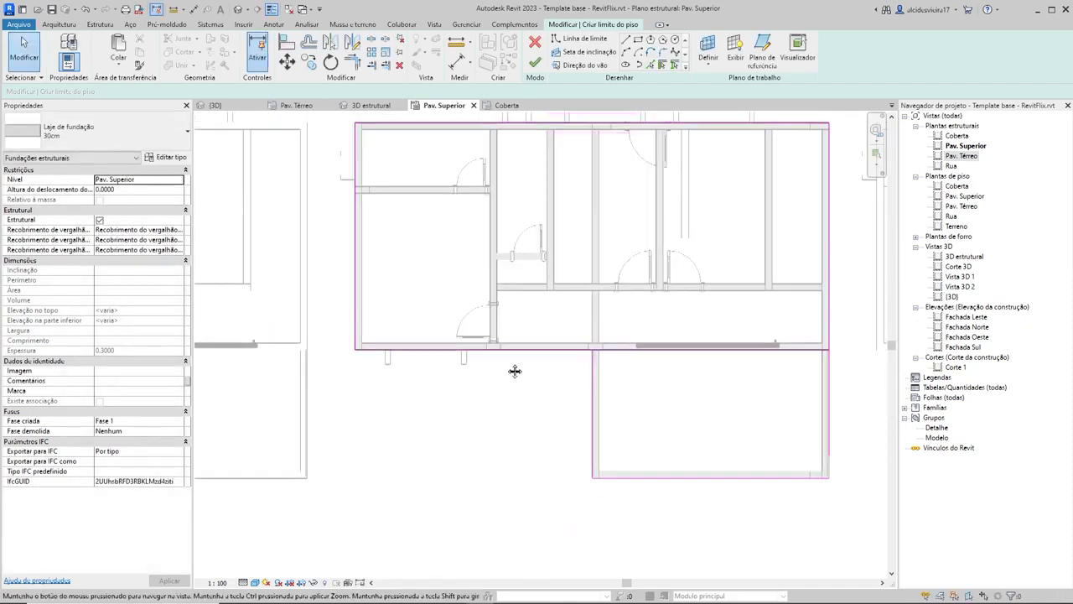
{"action": "scroll", "coordinate": [717, 435], "scroll_direction": "up", "scroll_amount": 6}
{"action": "left_click_drag", "start_coordinate": [539, 375], "coordinate": [538, 379]}
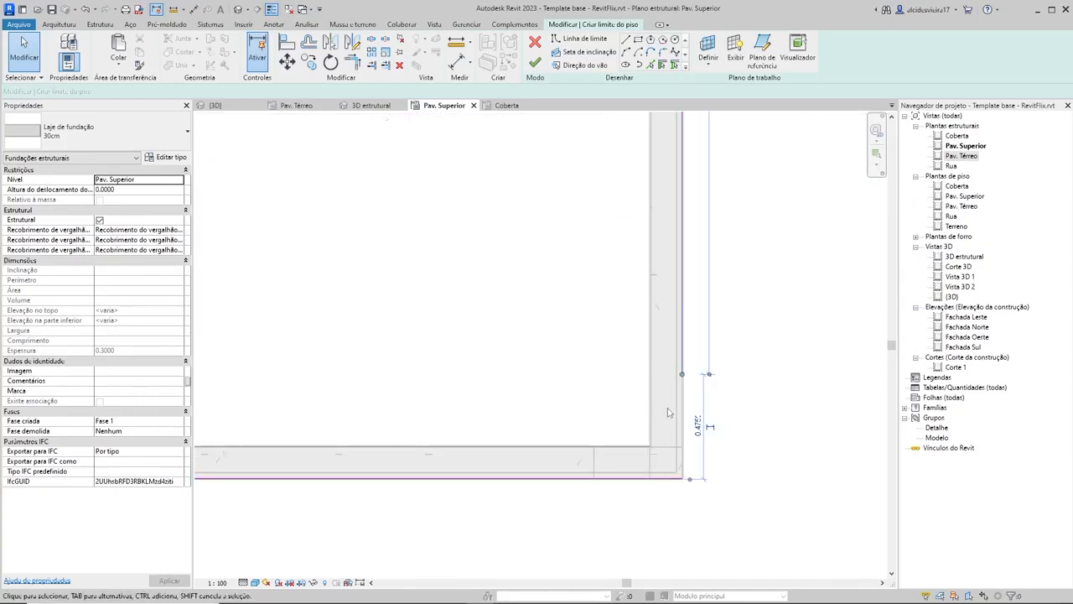
{"action": "left_click", "coordinate": [687, 418]}
{"action": "scroll", "coordinate": [579, 361], "scroll_direction": "down", "scroll_amount": 3}
{"action": "middle_click_drag", "start_coordinate": [579, 361], "coordinate": [713, 411]}
{"action": "scroll", "coordinate": [267, 259], "scroll_direction": "down", "scroll_amount": 1}
{"action": "middle_click_drag", "start_coordinate": [266, 259], "coordinate": [430, 320]}
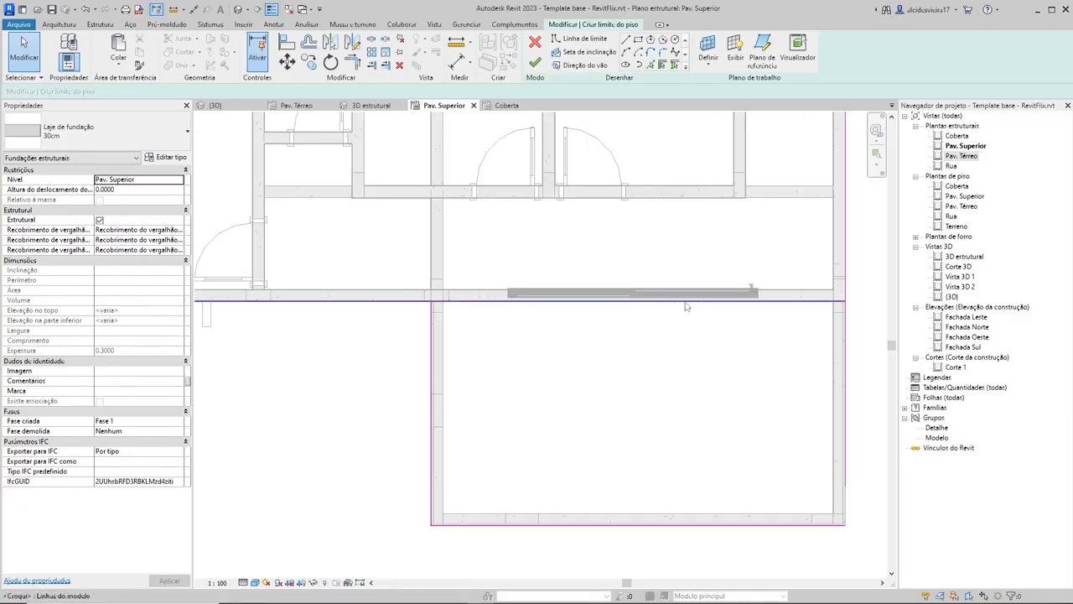
{"action": "left_click", "coordinate": [656, 300]}
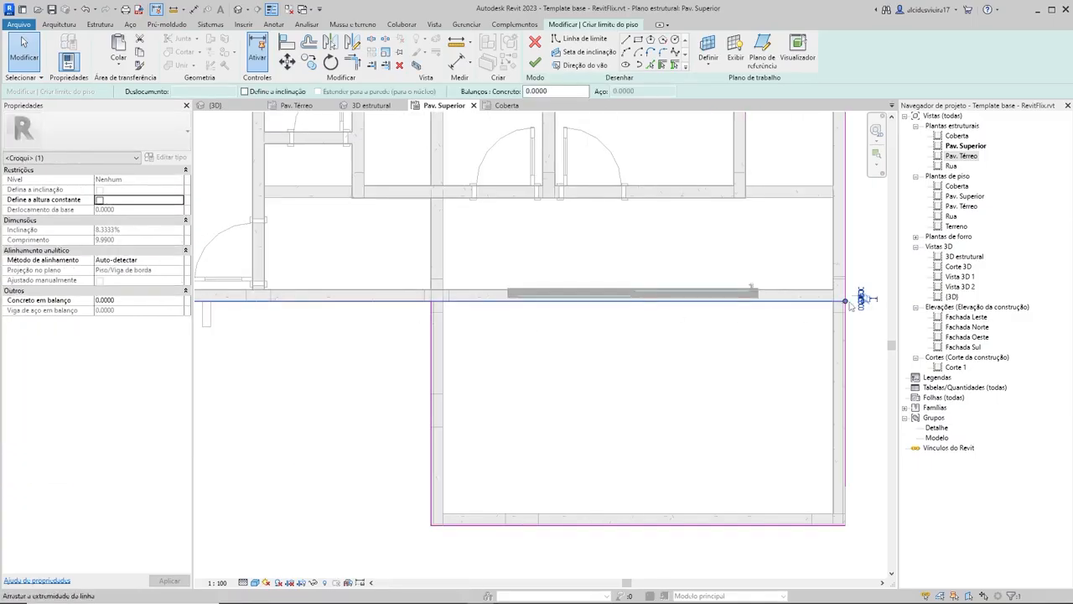
{"action": "left_click", "coordinate": [578, 340]}
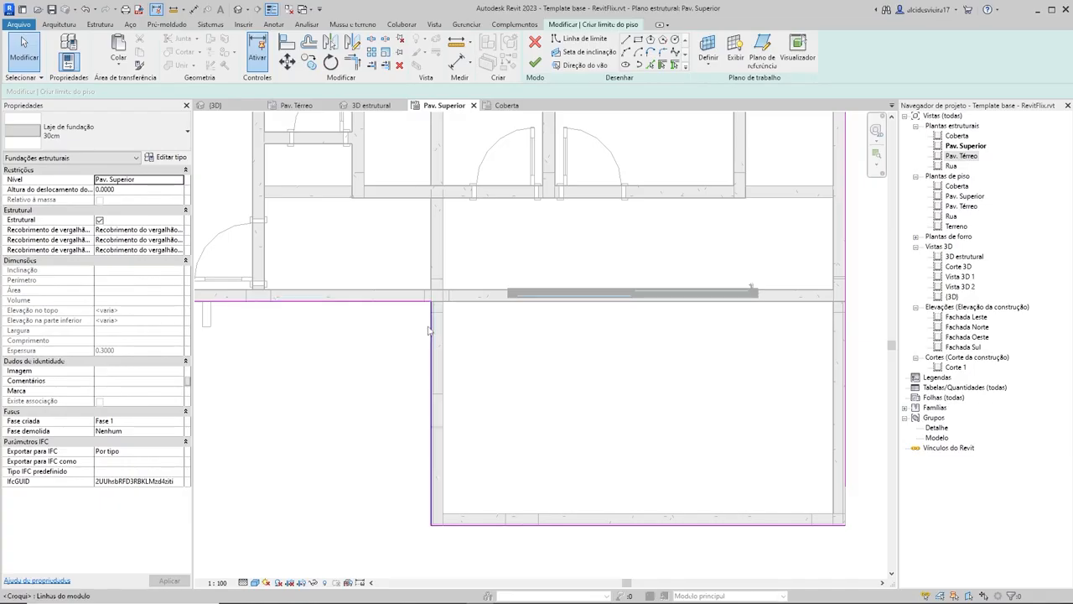
Step: Trim/extend the front block's right and front boundary lines so they meet at the outer corner
{"action": "middle_click_drag", "start_coordinate": [649, 477], "coordinate": [606, 445]}
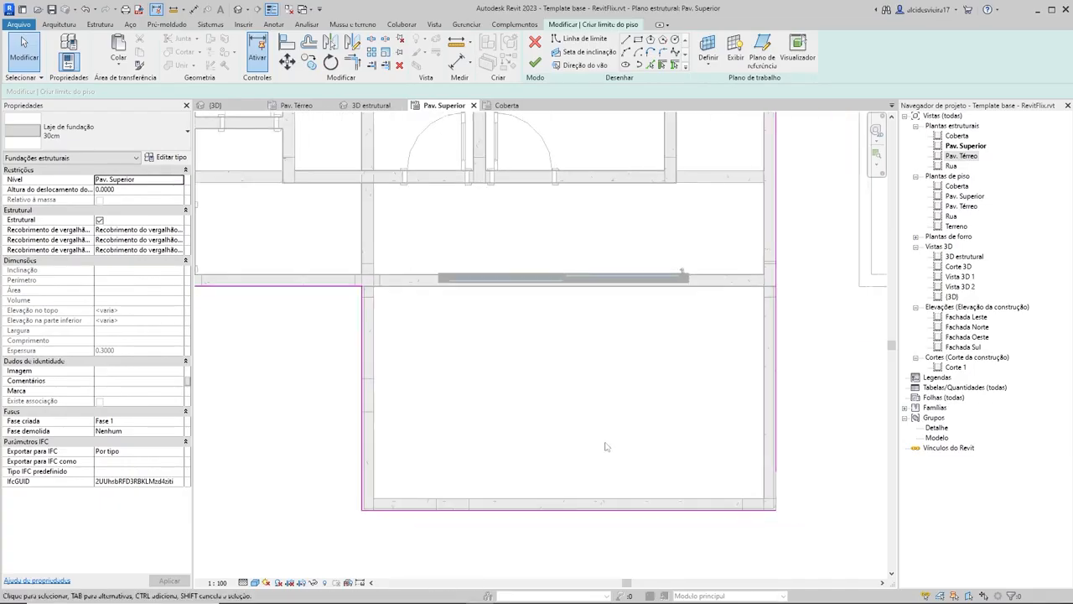
{"action": "middle_click_drag", "start_coordinate": [733, 474], "coordinate": [690, 426]}
{"action": "scroll", "coordinate": [714, 444], "scroll_direction": "up", "scroll_amount": 3}
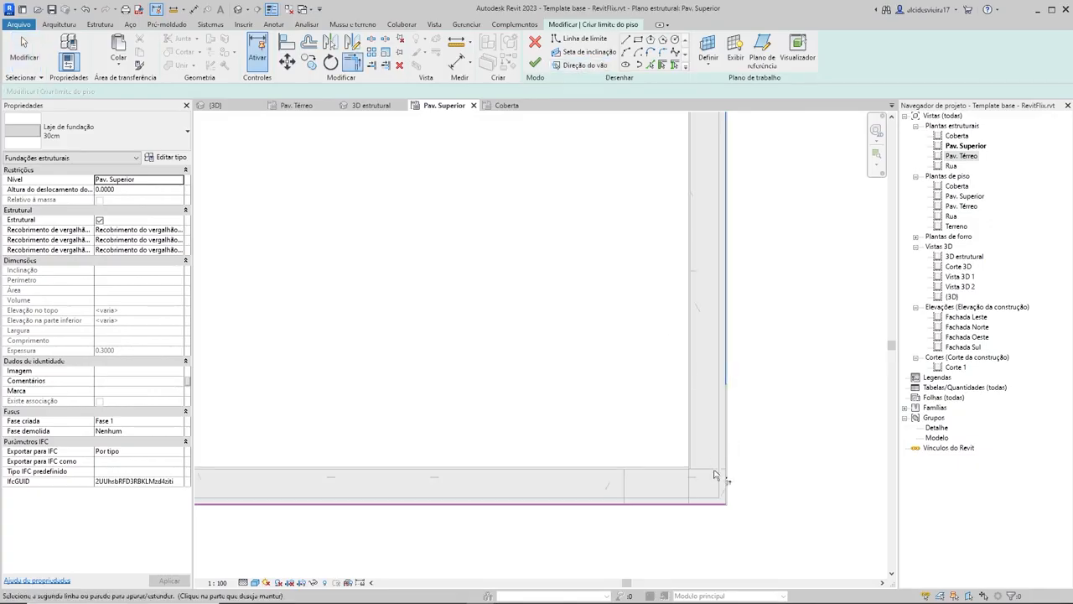
{"action": "scroll", "coordinate": [707, 498], "scroll_direction": "down", "scroll_amount": 5}
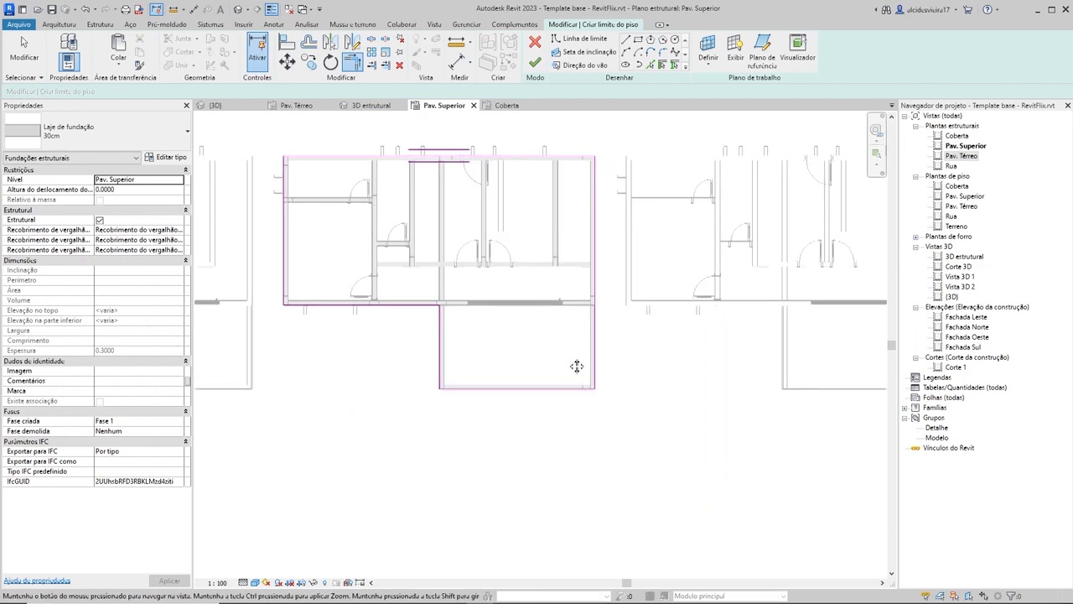
{"action": "key", "text": "Escape"}
{"action": "key", "text": "Escape"}
Step: Sketch a rectangular opening in the slab along the inner beam faces of the narrow bay at the rear block's right end
{"action": "scroll", "coordinate": [601, 189], "scroll_direction": "up", "scroll_amount": 5}
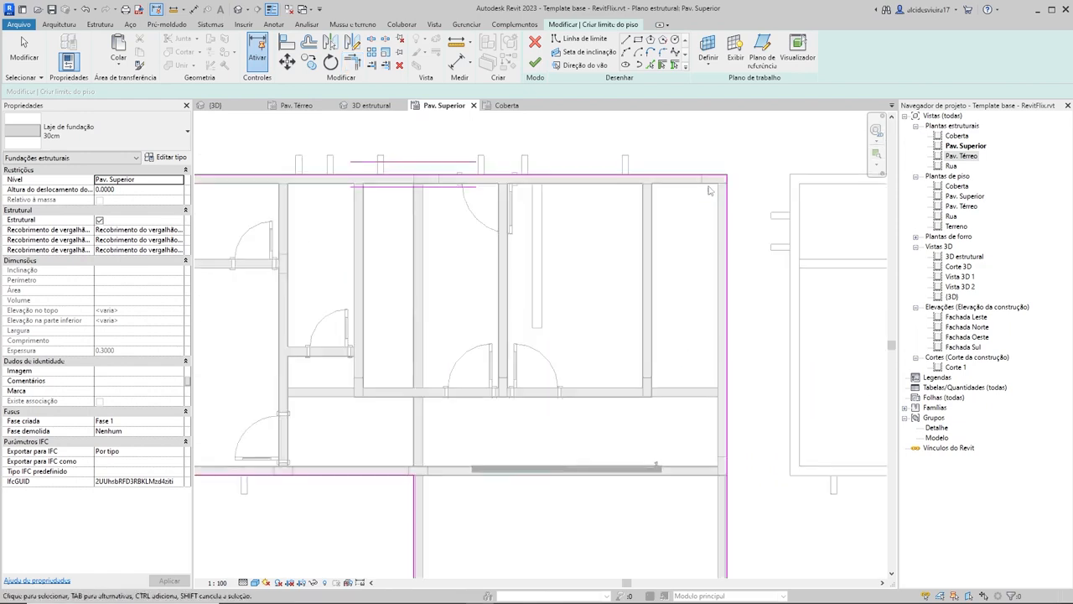
{"action": "scroll", "coordinate": [750, 366], "scroll_direction": "down", "scroll_amount": 3}
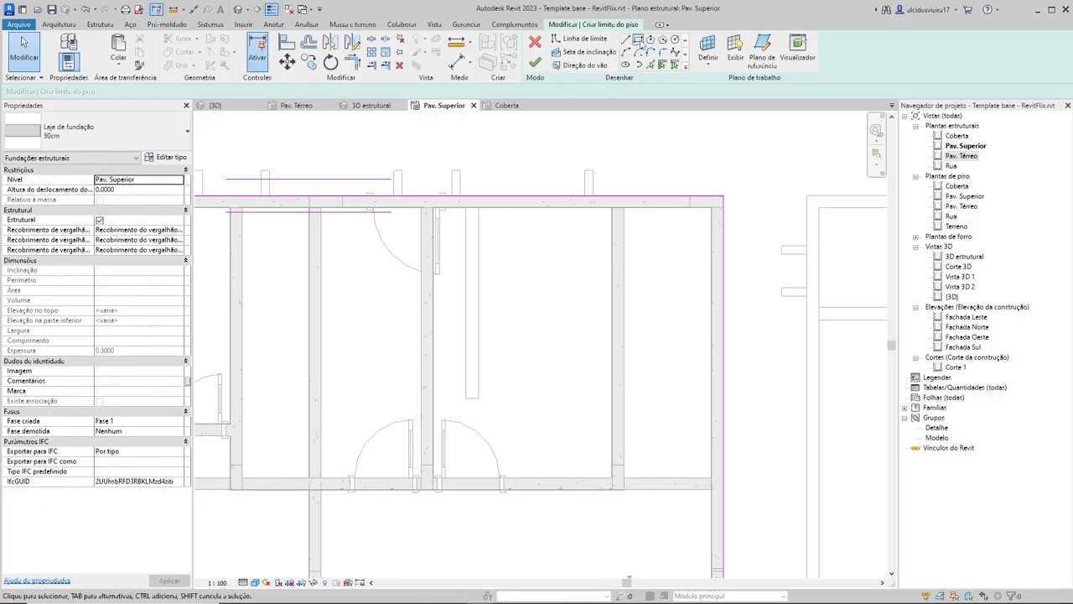
{"action": "scroll", "coordinate": [641, 213], "scroll_direction": "up", "scroll_amount": 4}
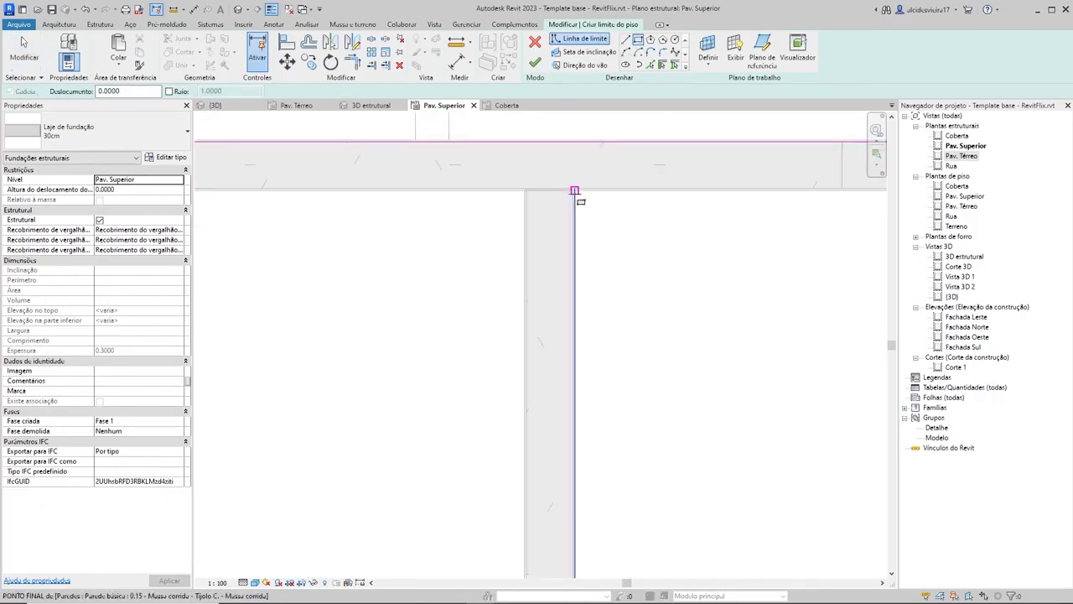
{"action": "scroll", "coordinate": [576, 192], "scroll_direction": "up", "scroll_amount": 2}
{"action": "scroll", "coordinate": [586, 195], "scroll_direction": "up", "scroll_amount": 2}
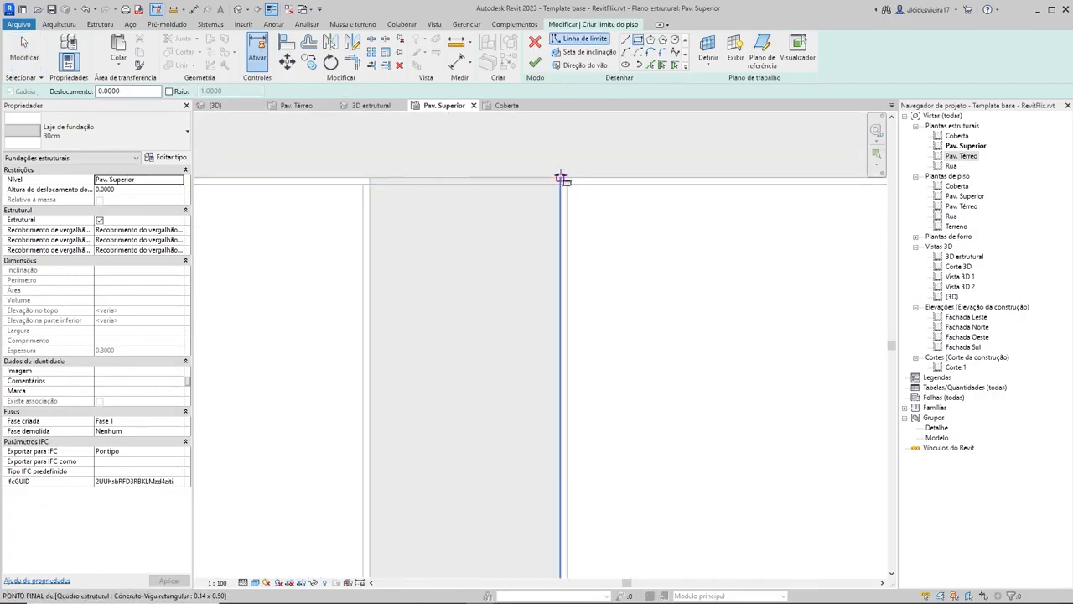
{"action": "left_click", "coordinate": [560, 176]}
{"action": "scroll", "coordinate": [629, 275], "scroll_direction": "down", "scroll_amount": 4}
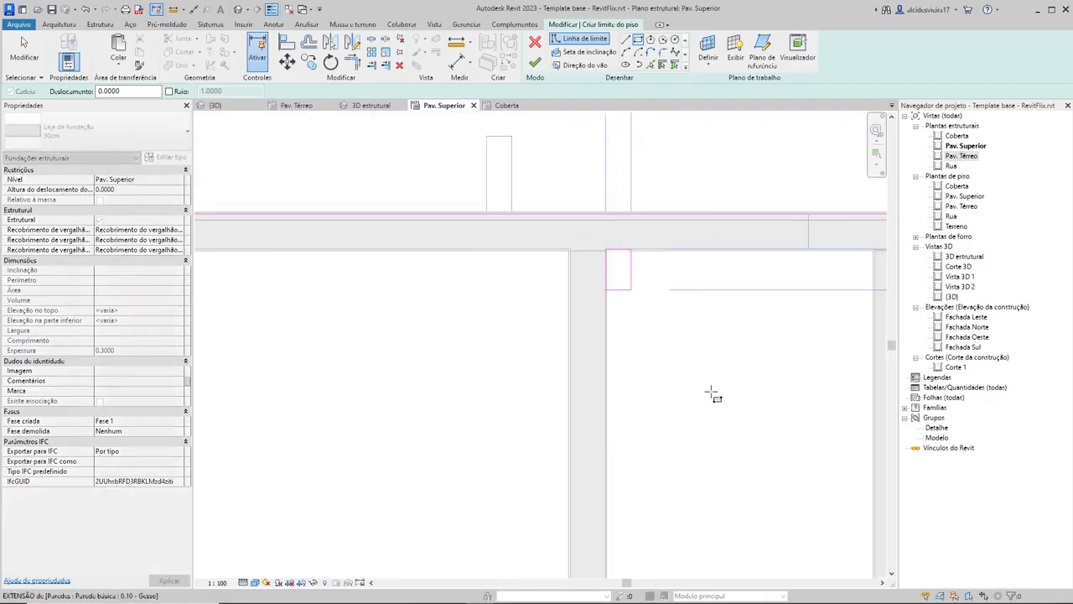
{"action": "scroll", "coordinate": [662, 282], "scroll_direction": "down", "scroll_amount": 3}
{"action": "scroll", "coordinate": [670, 448], "scroll_direction": "up", "scroll_amount": 5}
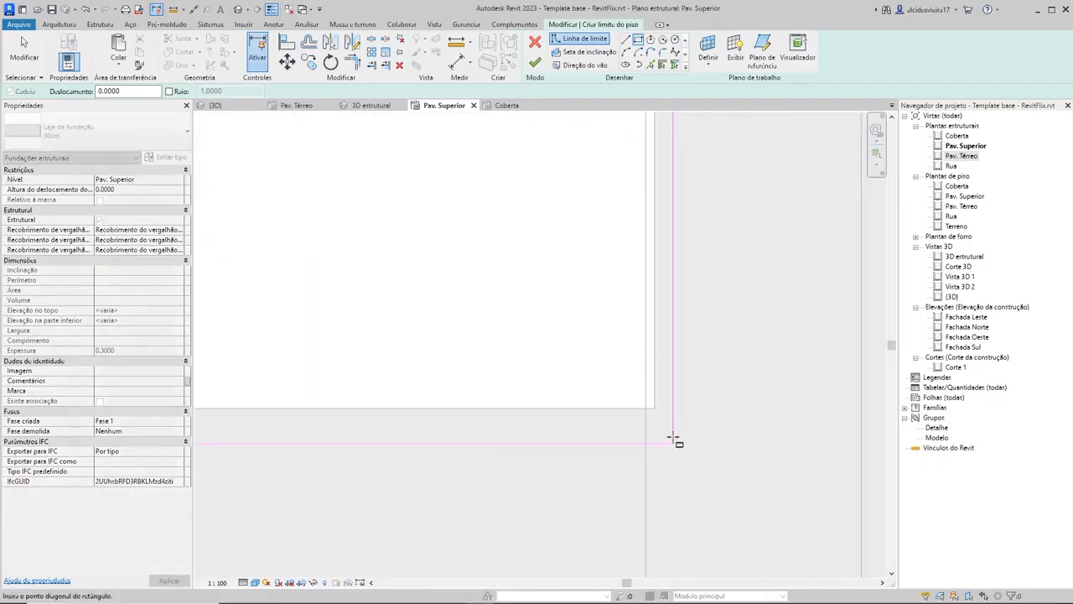
{"action": "left_click", "coordinate": [656, 409]}
{"action": "scroll", "coordinate": [694, 345], "scroll_direction": "down", "scroll_amount": 4}
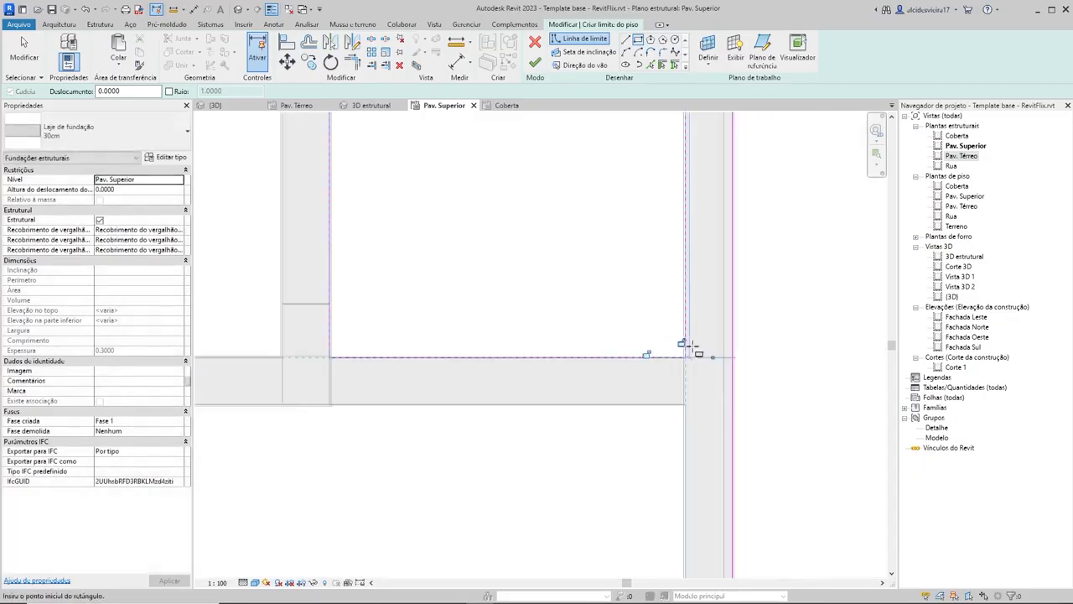
{"action": "scroll", "coordinate": [689, 347], "scroll_direction": "down", "scroll_amount": 5}
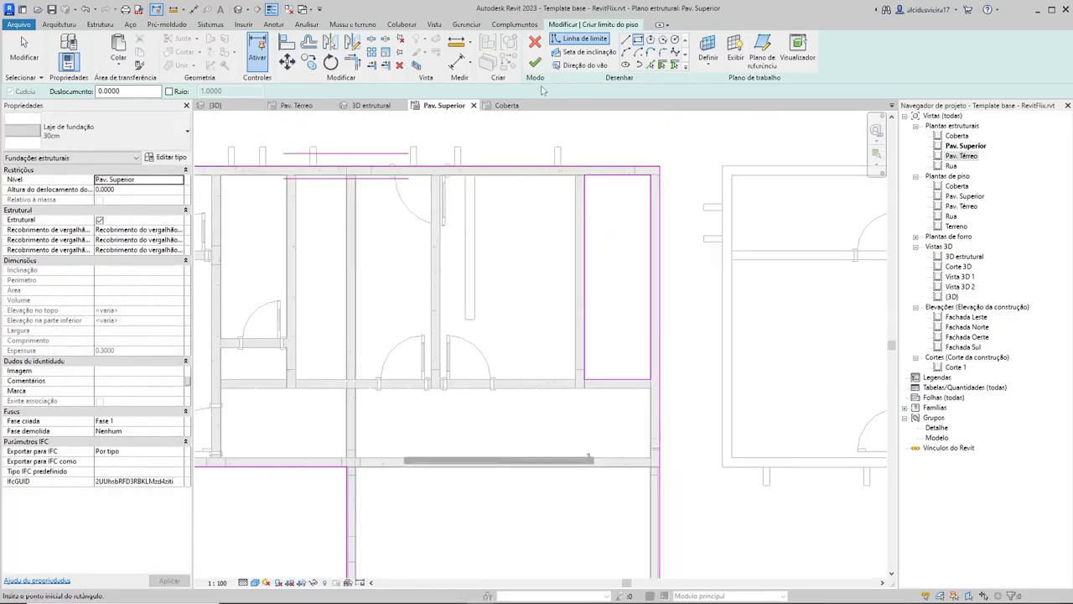
Step: Finish the Pav. Superior slab sketch and clear the selection
{"action": "key", "text": "Escape"}
{"action": "scroll", "coordinate": [570, 290], "scroll_direction": "down", "scroll_amount": 5}
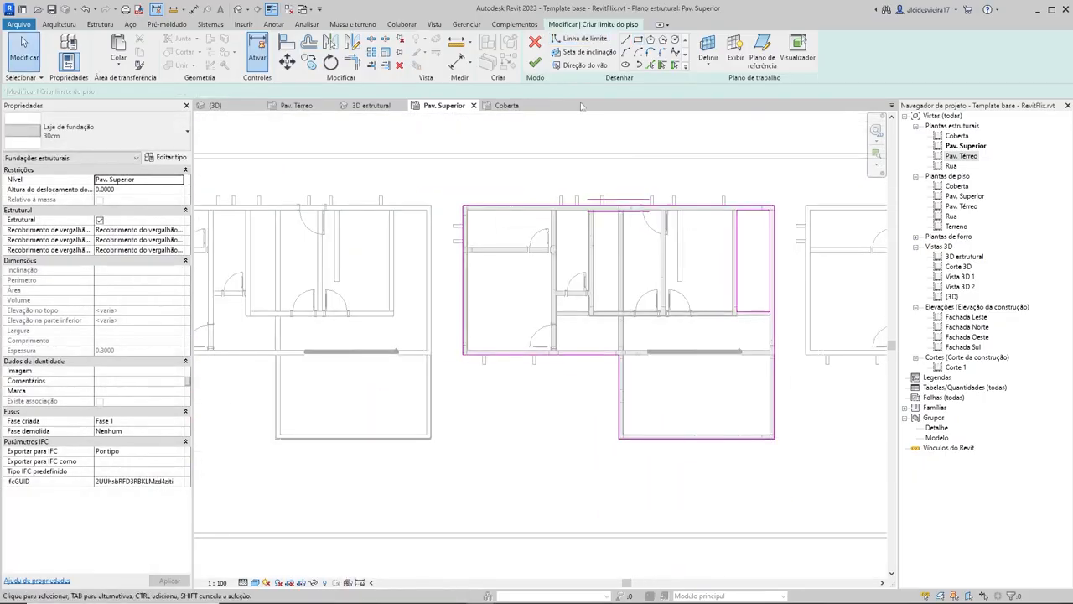
{"action": "left_click", "coordinate": [536, 65]}
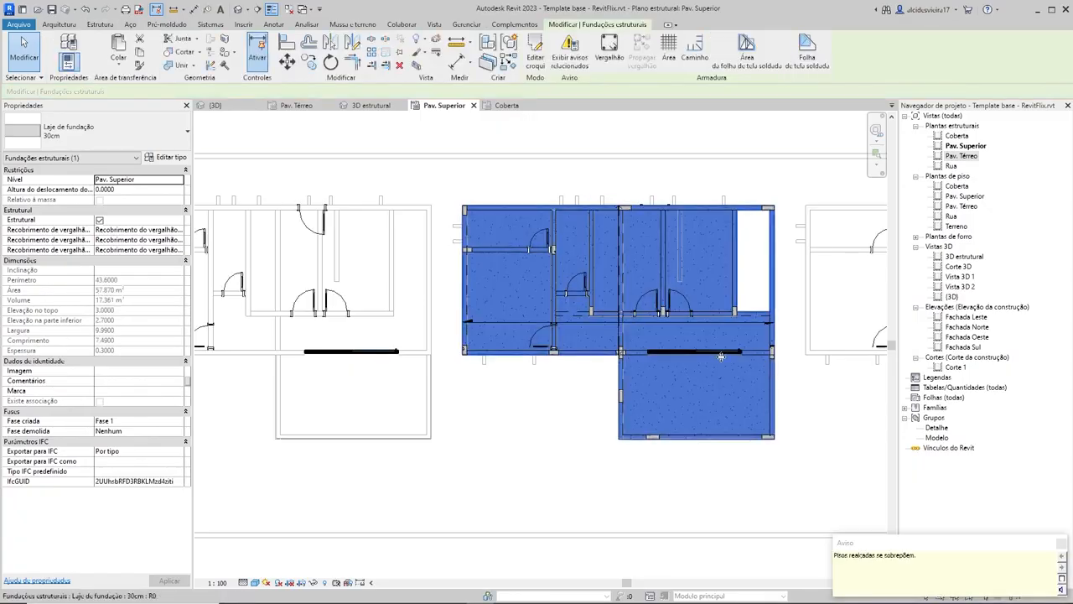
{"action": "key", "text": "Escape"}
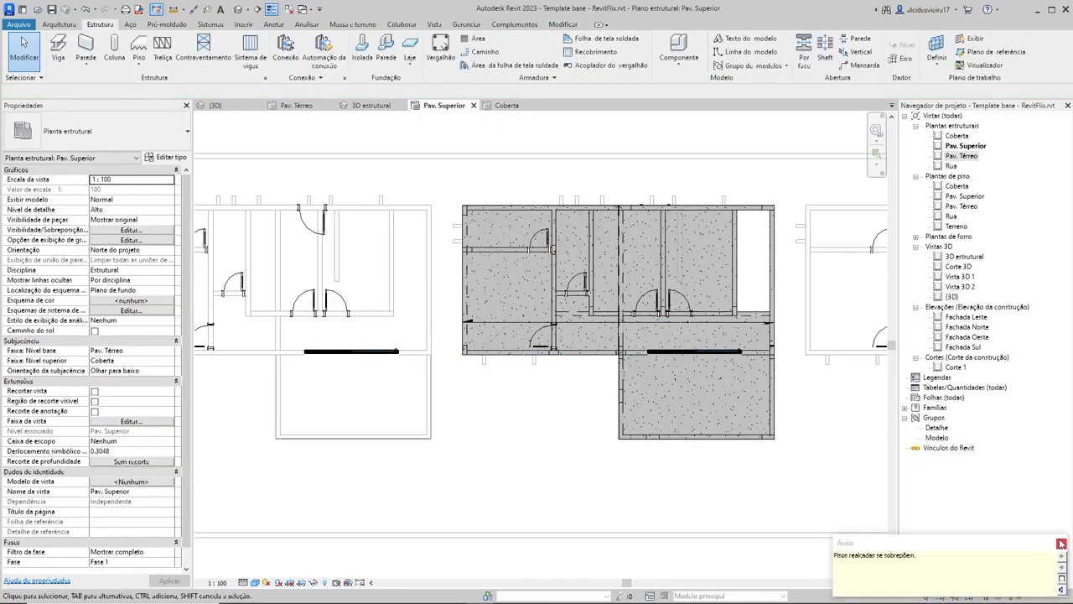
{"action": "left_click", "coordinate": [599, 331]}
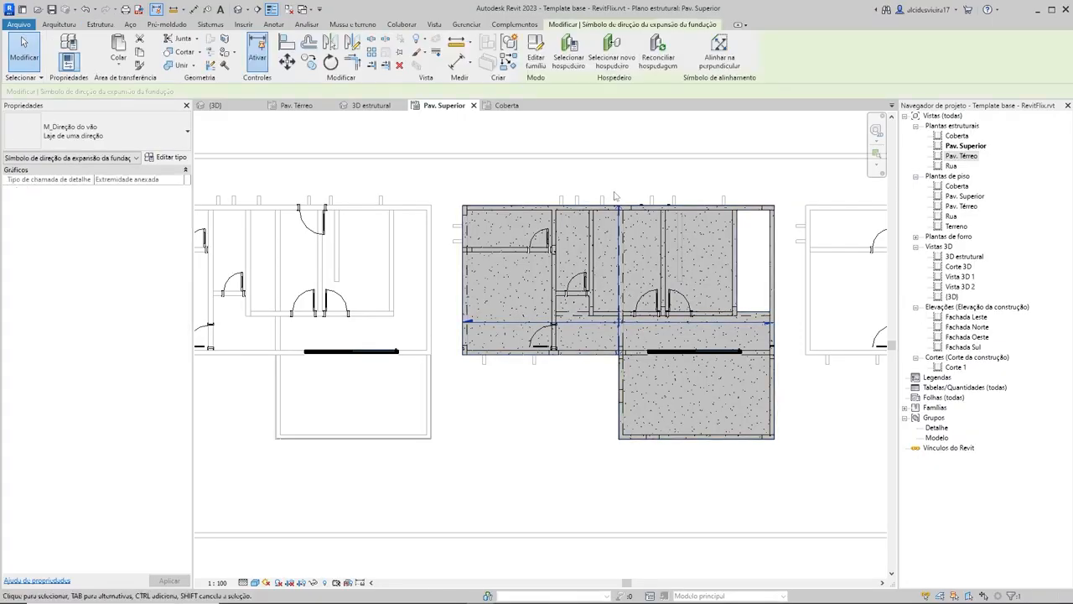
{"action": "key", "text": "Escape"}
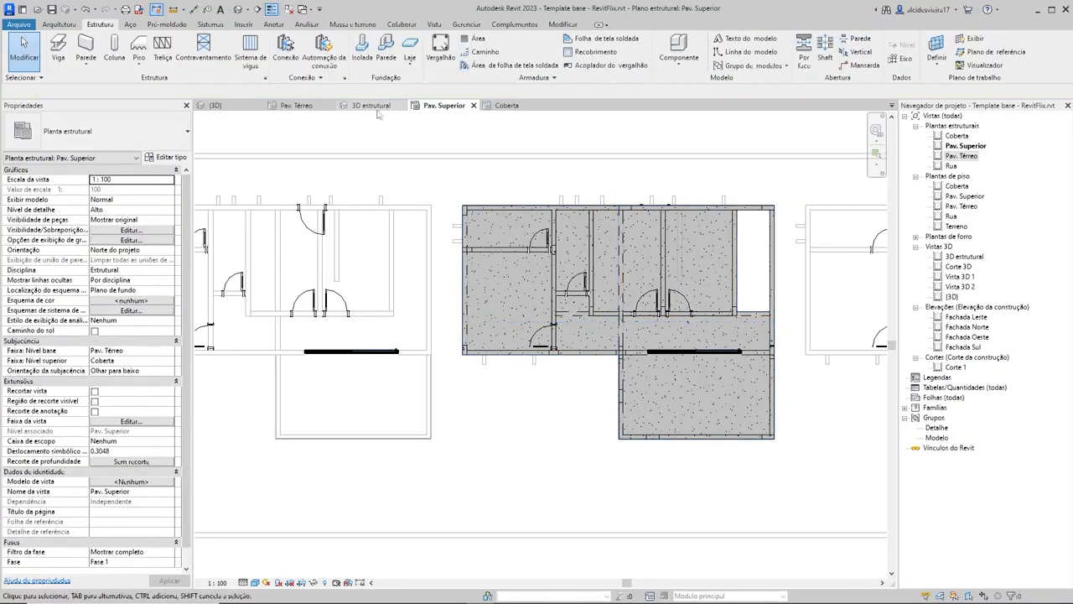
Step: Inspect the new Pav. Superior slab and its opening from several sides in the 3D estrutural view
{"action": "left_click", "coordinate": [371, 106]}
{"action": "middle_click_drag", "start_coordinate": [526, 338], "coordinate": [639, 406], "text": "shift"}
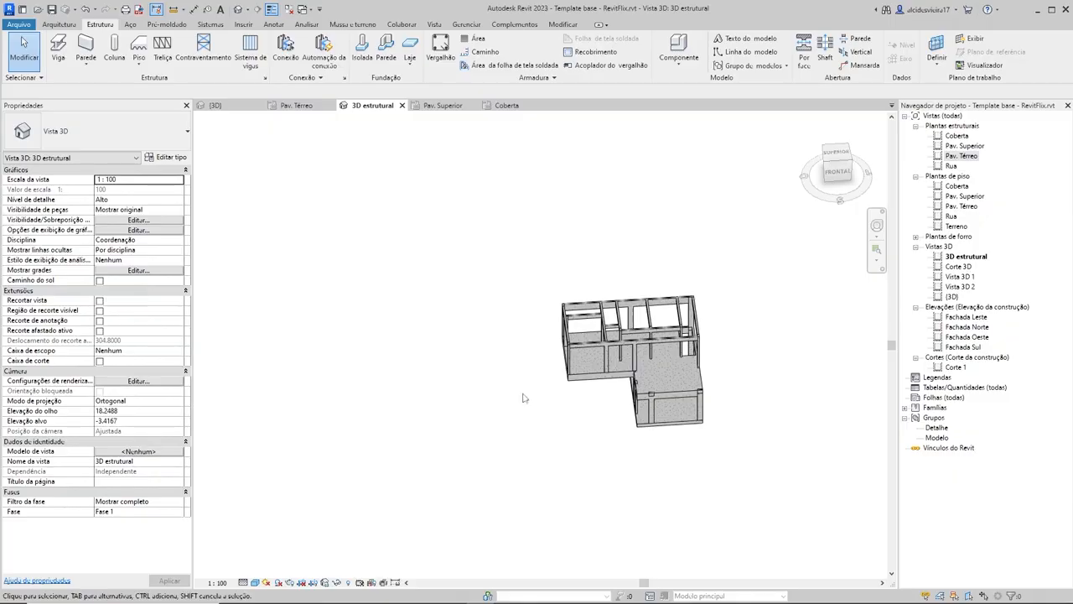
{"action": "middle_click_drag", "start_coordinate": [523, 397], "coordinate": [590, 411], "text": "shift"}
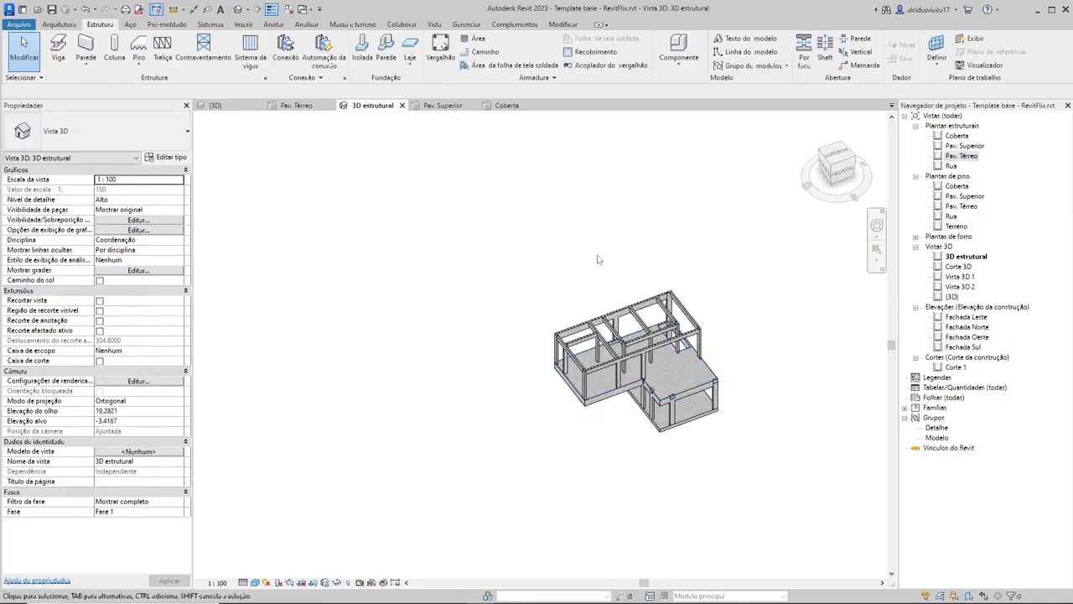
{"action": "scroll", "coordinate": [684, 336], "scroll_direction": "up", "scroll_amount": 3}
{"action": "middle_click_drag", "start_coordinate": [685, 338], "coordinate": [787, 317], "text": "shift"}
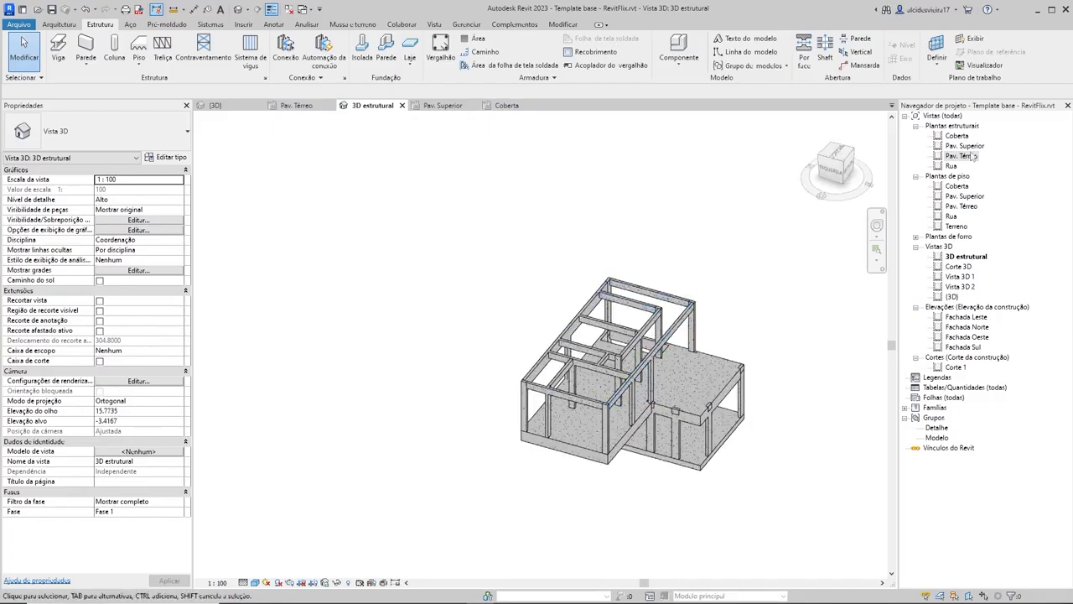
Step: In the Coberta structural plan, sketch a rectangular boundary for a 30cm foundation slab along the outer edges of the rear block
{"action": "double_click", "coordinate": [957, 137]}
{"action": "scroll", "coordinate": [512, 225], "scroll_direction": "down", "scroll_amount": 3}
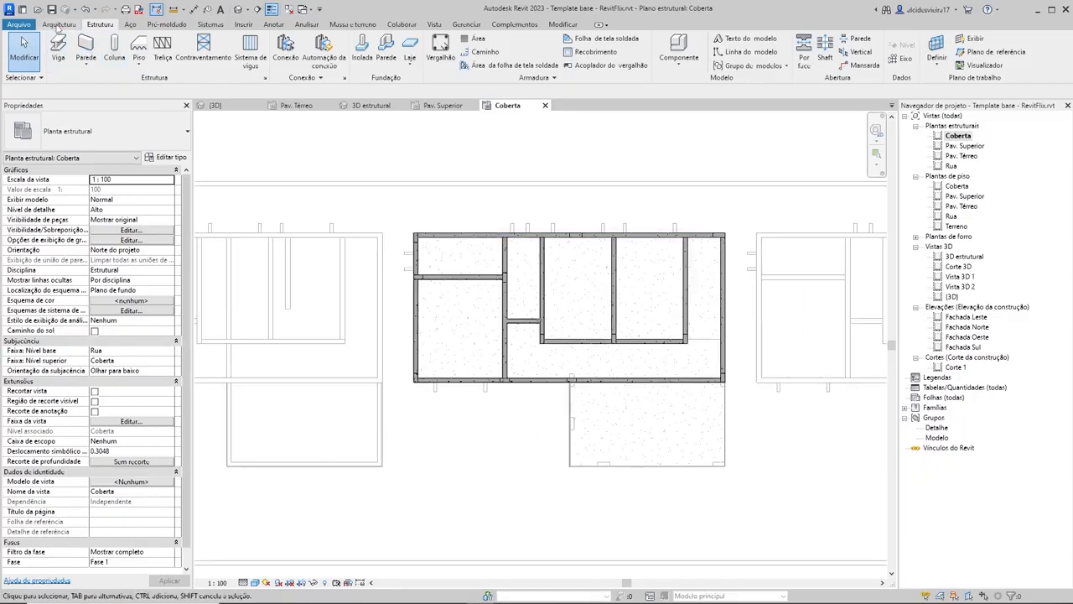
{"action": "left_click", "coordinate": [409, 50]}
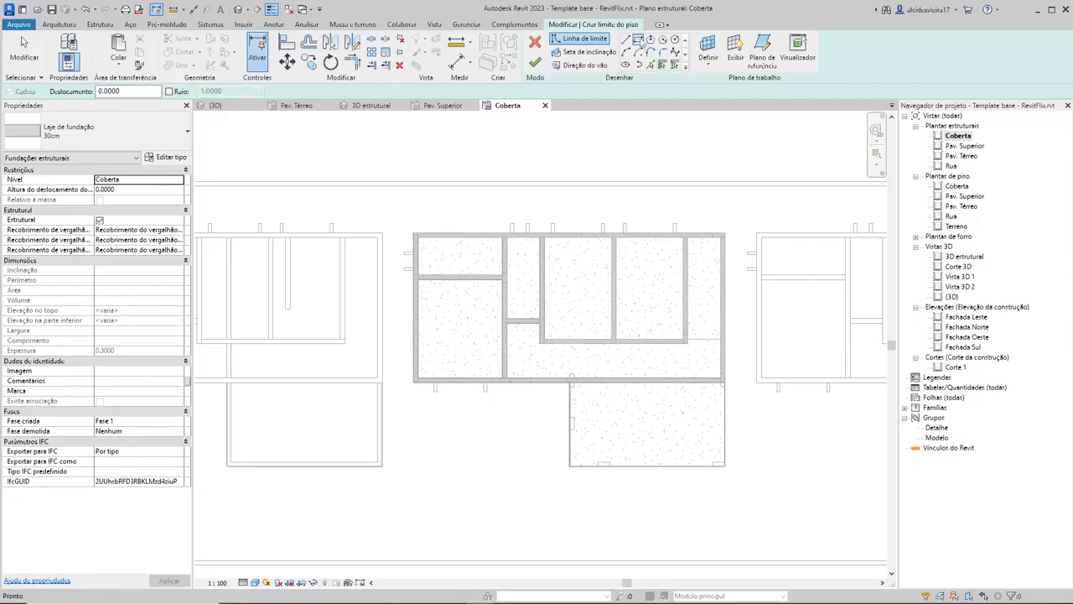
{"action": "scroll", "coordinate": [417, 235], "scroll_direction": "up", "scroll_amount": 8}
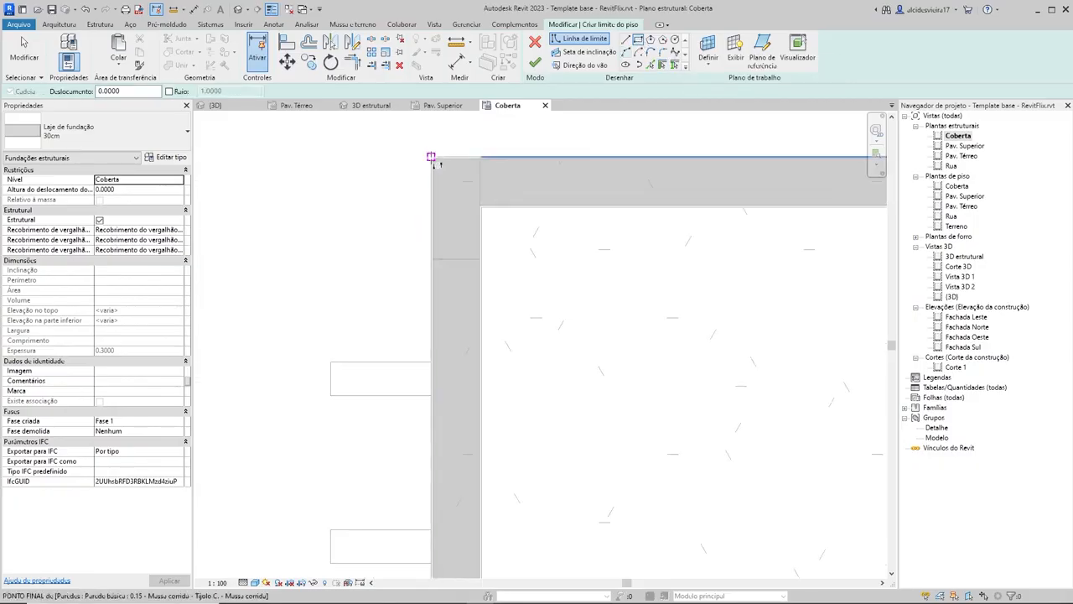
{"action": "scroll", "coordinate": [433, 159], "scroll_direction": "up", "scroll_amount": 3}
{"action": "left_click", "coordinate": [433, 159]}
{"action": "scroll", "coordinate": [578, 320], "scroll_direction": "down", "scroll_amount": 3}
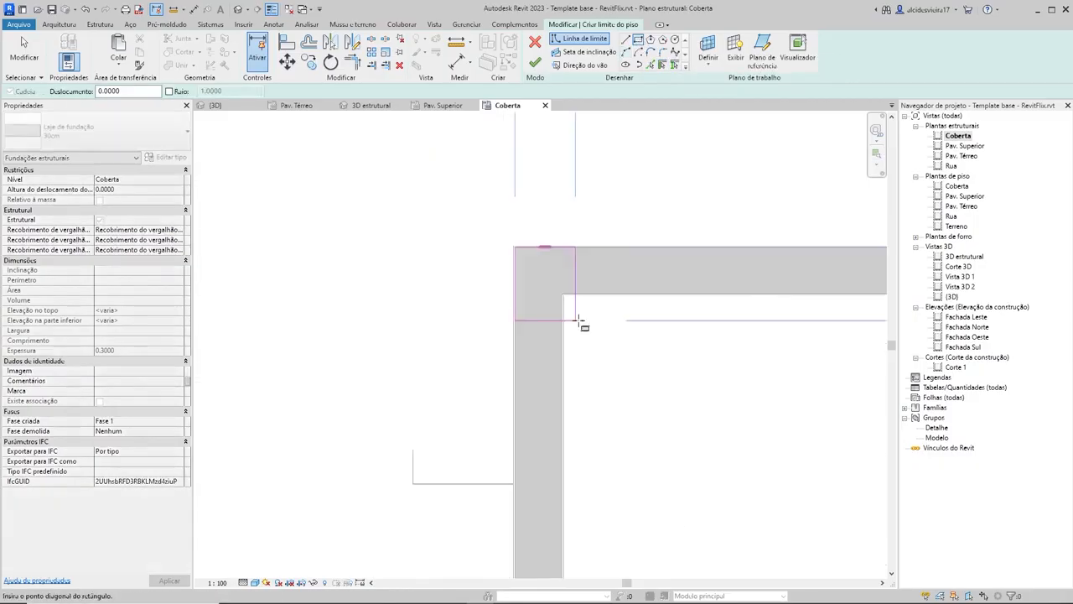
{"action": "scroll", "coordinate": [578, 321], "scroll_direction": "down", "scroll_amount": 5}
{"action": "scroll", "coordinate": [590, 321], "scroll_direction": "up", "scroll_amount": 2}
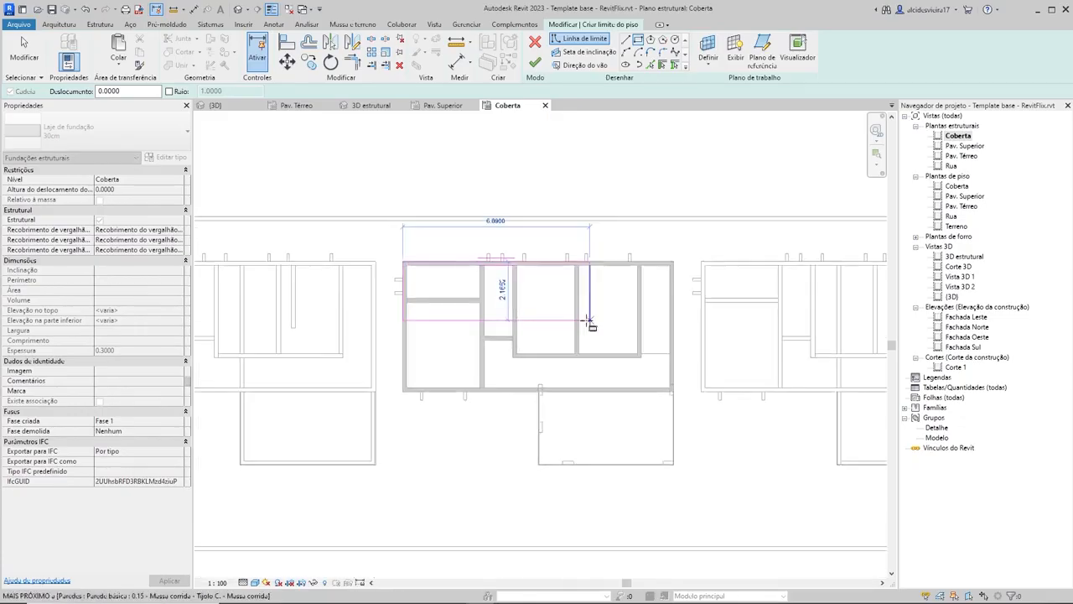
{"action": "scroll", "coordinate": [625, 352], "scroll_direction": "up", "scroll_amount": 1}
{"action": "scroll", "coordinate": [675, 392], "scroll_direction": "up", "scroll_amount": 3}
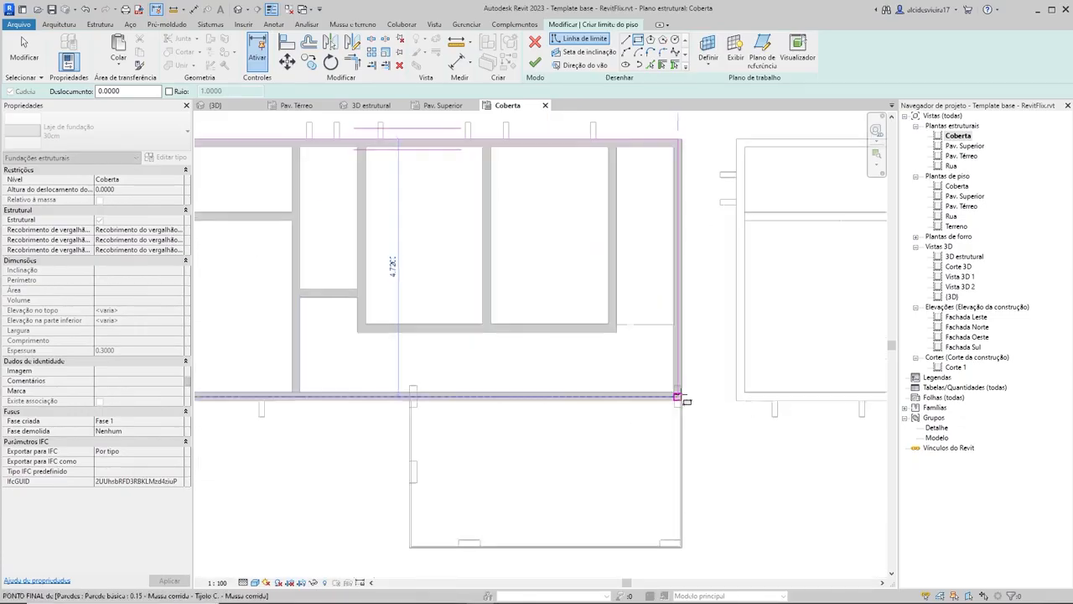
{"action": "scroll", "coordinate": [679, 397], "scroll_direction": "up", "scroll_amount": 5}
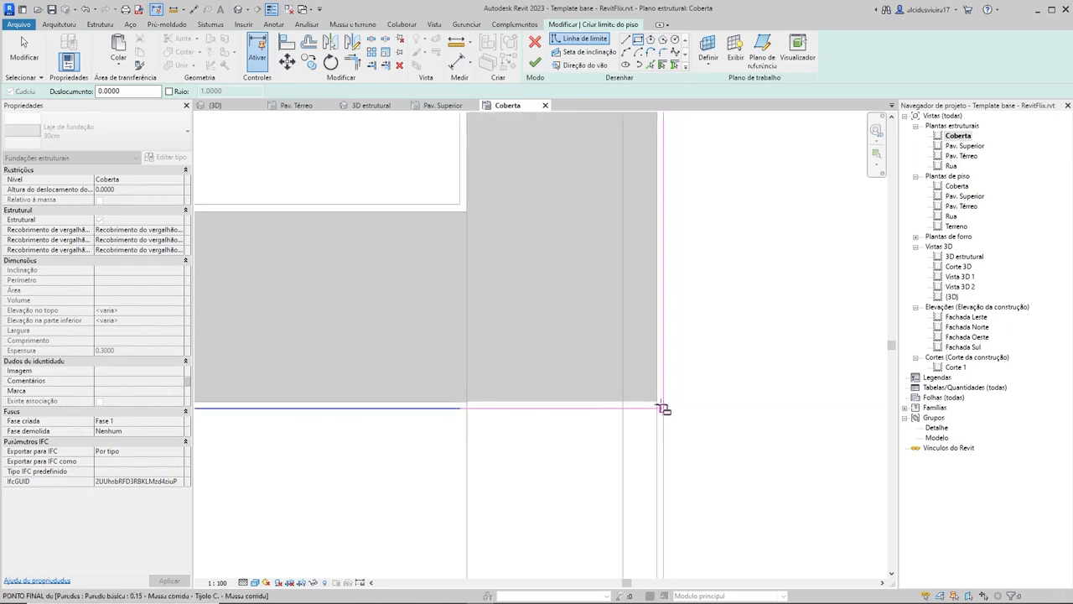
{"action": "left_click", "coordinate": [656, 402]}
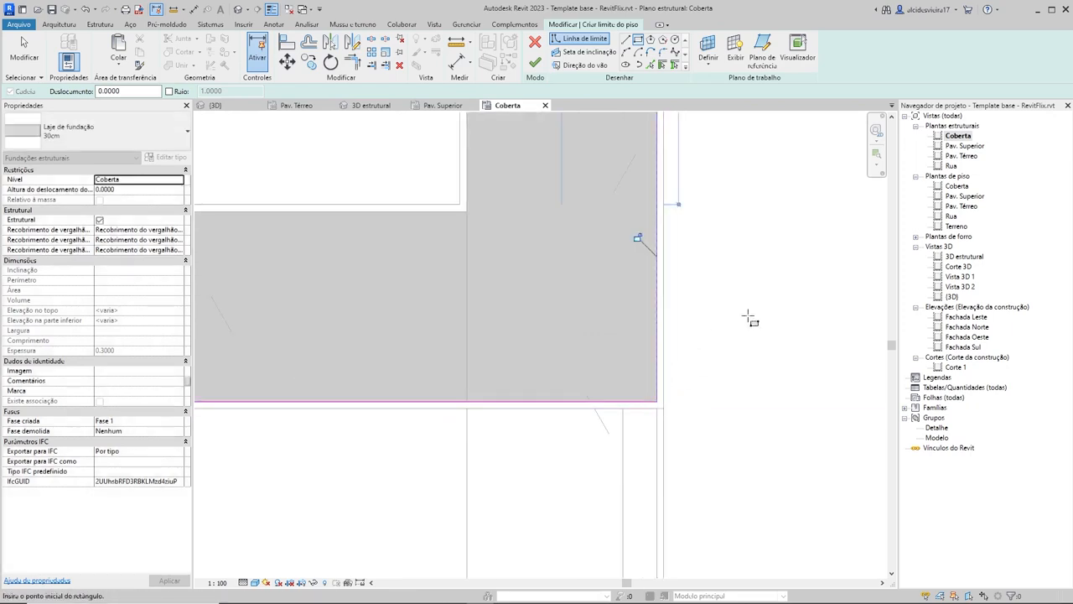
Step: Finish the Coberta slab sketch, accept the warnings and clear the selection
{"action": "scroll", "coordinate": [746, 312], "scroll_direction": "down", "scroll_amount": 5}
{"action": "mouse_move", "coordinate": [603, 279]}
{"action": "middle_mouse_down"}
{"action": "mouse_move", "coordinate": [603, 290]}
{"action": "mouse_move", "coordinate": [700, 283]}
{"action": "middle_mouse_up"}
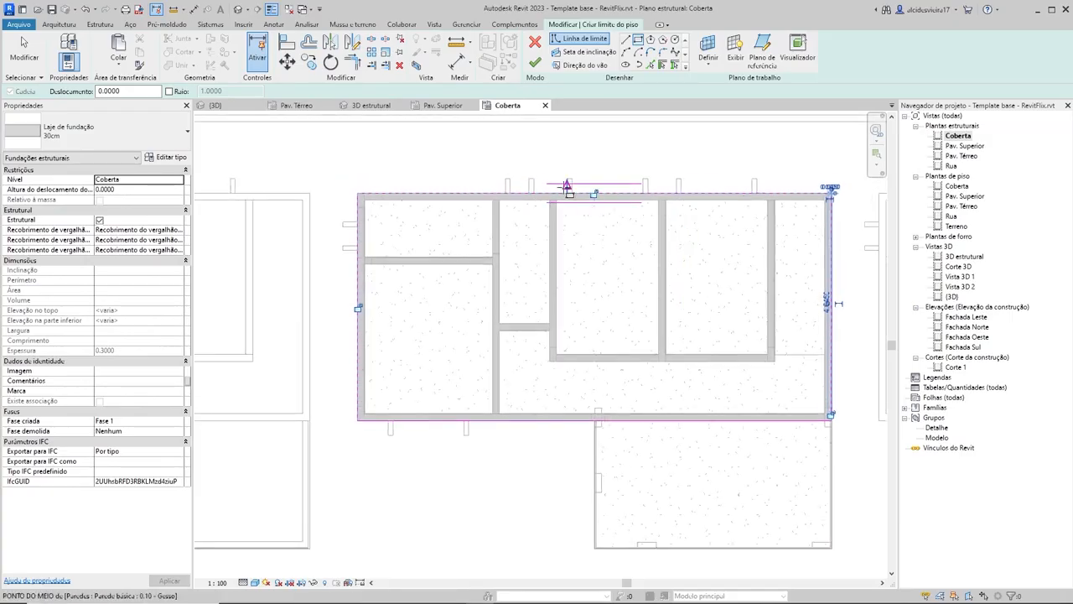
{"action": "key", "text": "Escape"}
{"action": "key", "text": "Escape"}
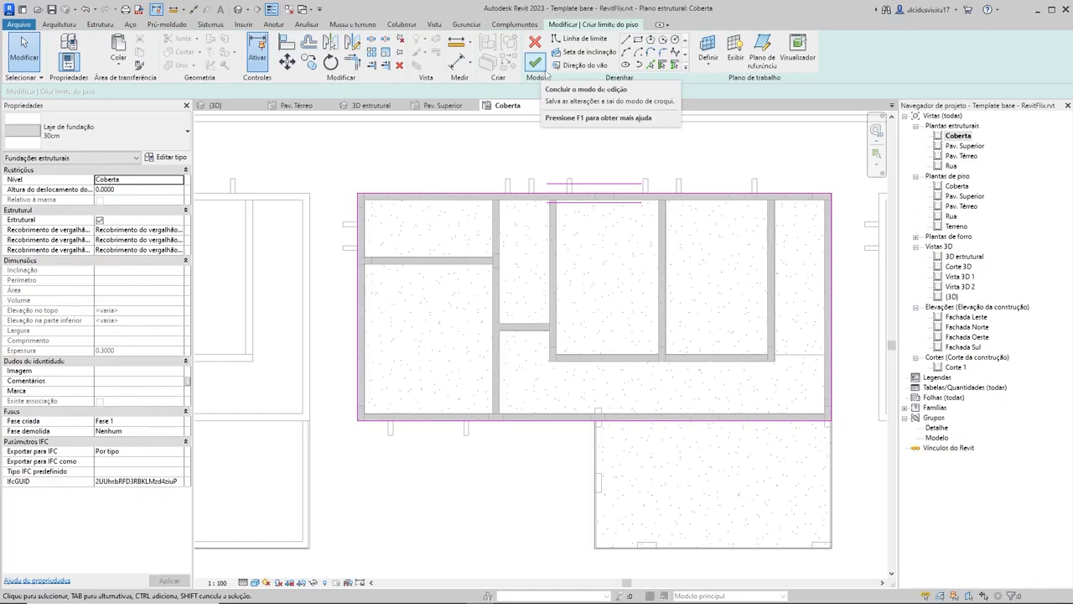
{"action": "left_click", "coordinate": [541, 67]}
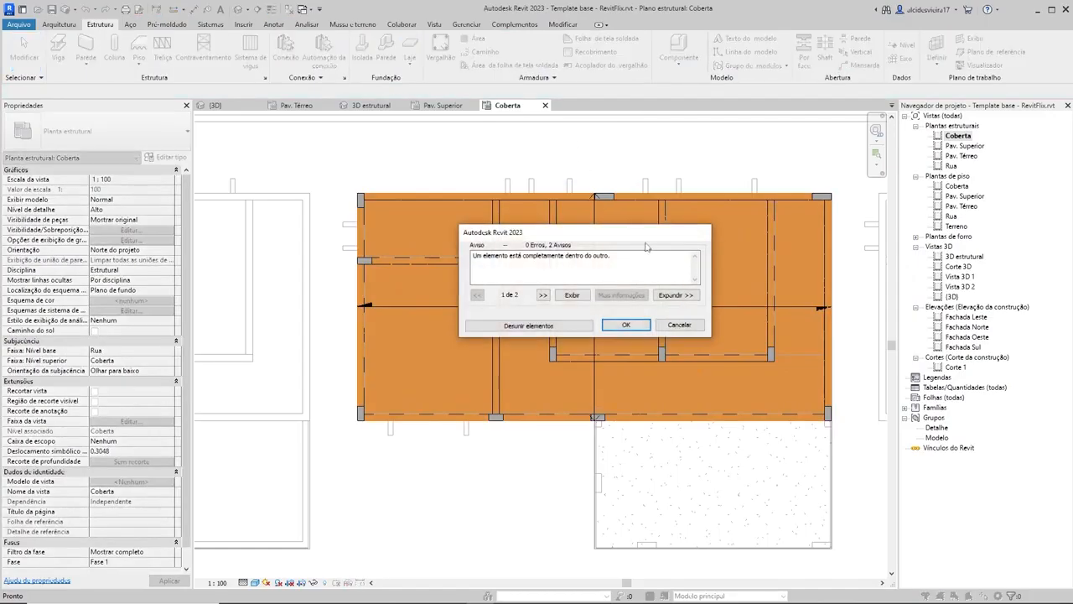
{"action": "left_click", "coordinate": [626, 326]}
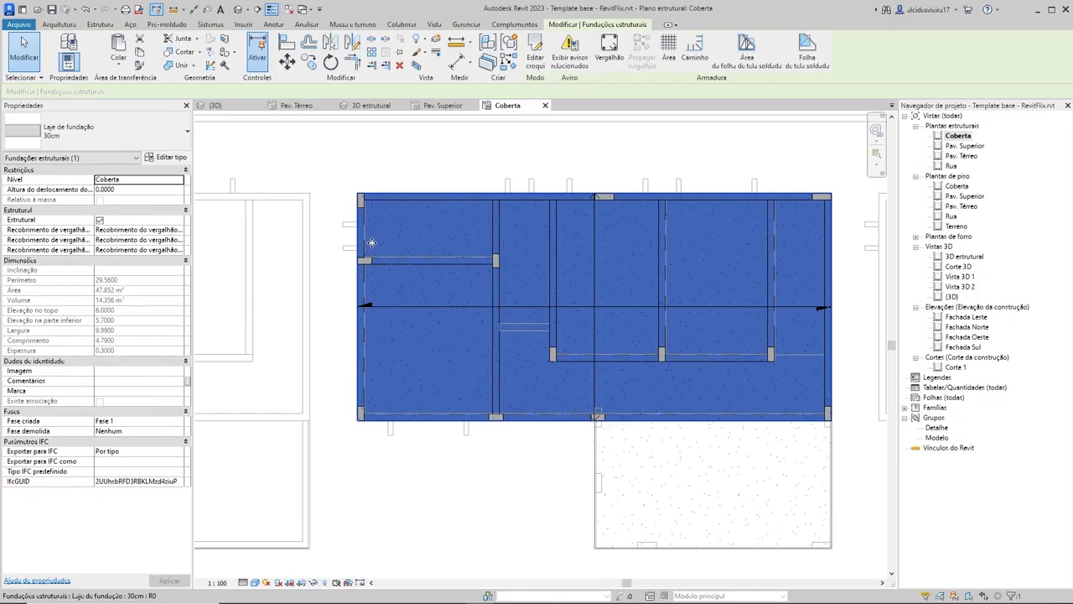
{"action": "key", "text": "Escape"}
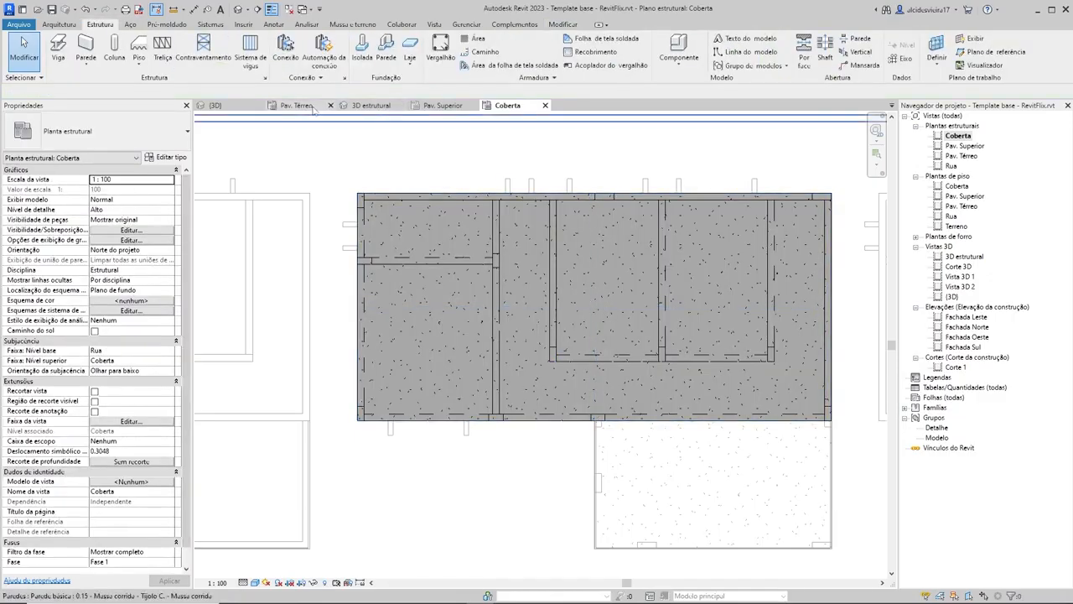
Step: Examine the new Coberta slab and its meeting with the columns and edge beams in the 3D estrutural view
{"action": "left_click", "coordinate": [365, 105]}
{"action": "mouse_move", "coordinate": [637, 252]}
{"action": "middle_mouse_down", "text": "shift"}
{"action": "mouse_move", "coordinate": [683, 242]}
{"action": "mouse_move", "coordinate": [757, 307]}
{"action": "middle_mouse_up", "text": "shift"}
{"action": "scroll", "coordinate": [754, 305], "scroll_direction": "up", "scroll_amount": 2}
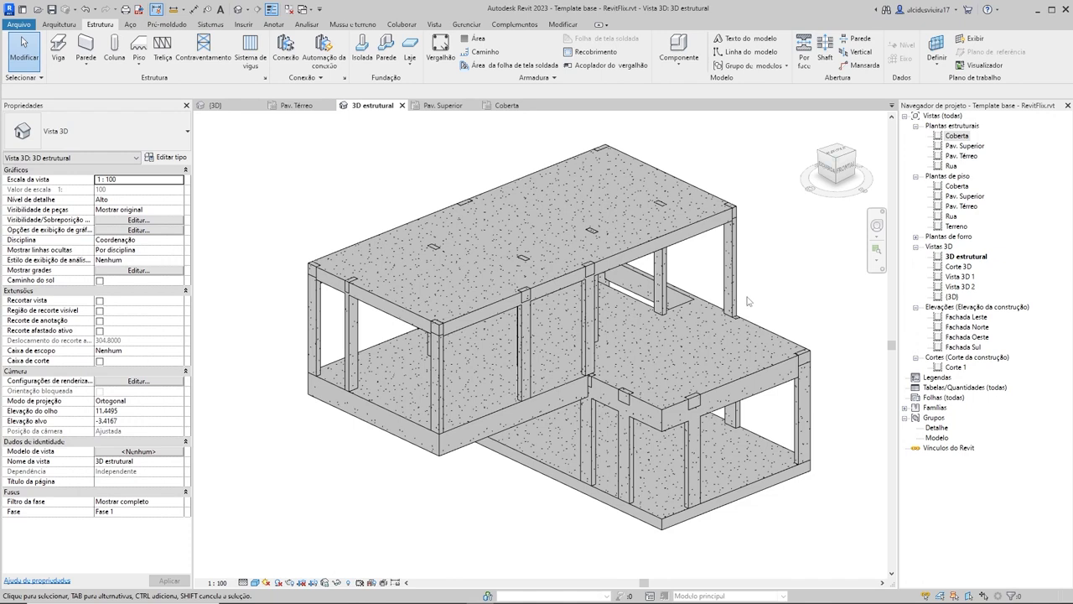
{"action": "scroll", "coordinate": [415, 308], "scroll_direction": "up", "scroll_amount": 5}
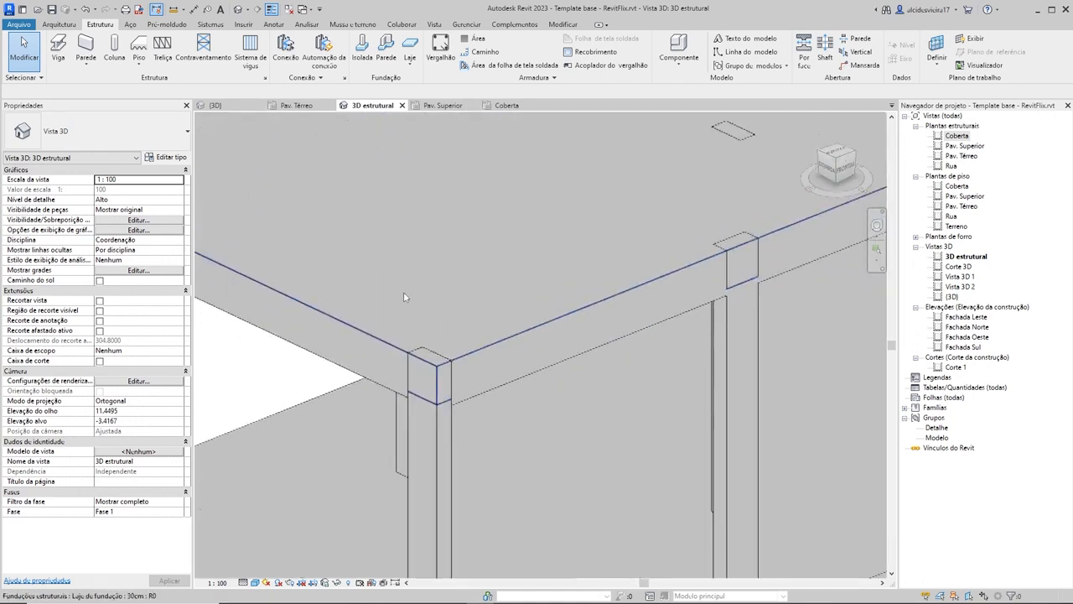
{"action": "scroll", "coordinate": [403, 297], "scroll_direction": "down", "scroll_amount": 7}
{"action": "left_click", "coordinate": [450, 299]}
{"action": "key", "text": "Escape"}
{"action": "left_click", "coordinate": [425, 278]}
{"action": "key", "text": "Escape"}
{"action": "middle_click_drag", "start_coordinate": [425, 278], "coordinate": [380, 349], "text": "shift"}
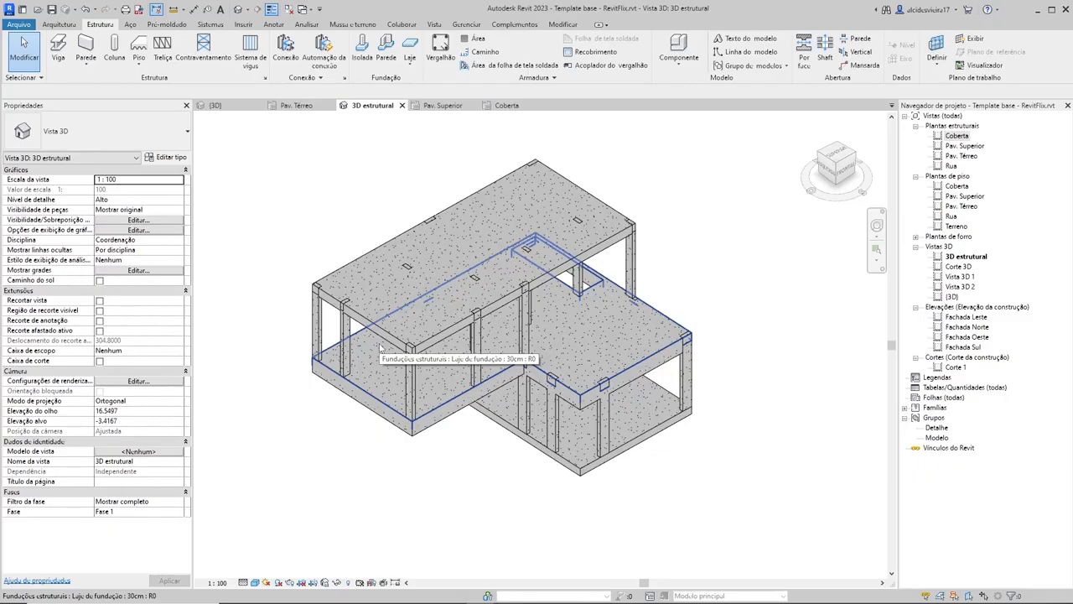
Step: Compare the Pav. Superior slab's thickness with its 14x60 edge beam from the side and from below
{"action": "middle_click_drag", "start_coordinate": [408, 350], "coordinate": [458, 348], "text": "shift"}
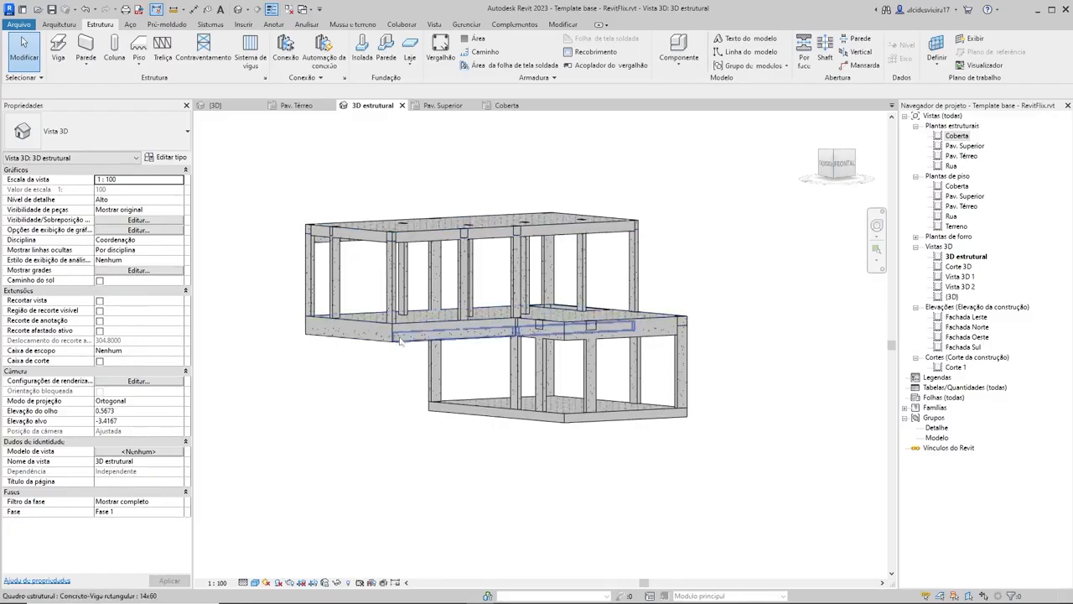
{"action": "scroll", "coordinate": [423, 328], "scroll_direction": "up", "scroll_amount": 5}
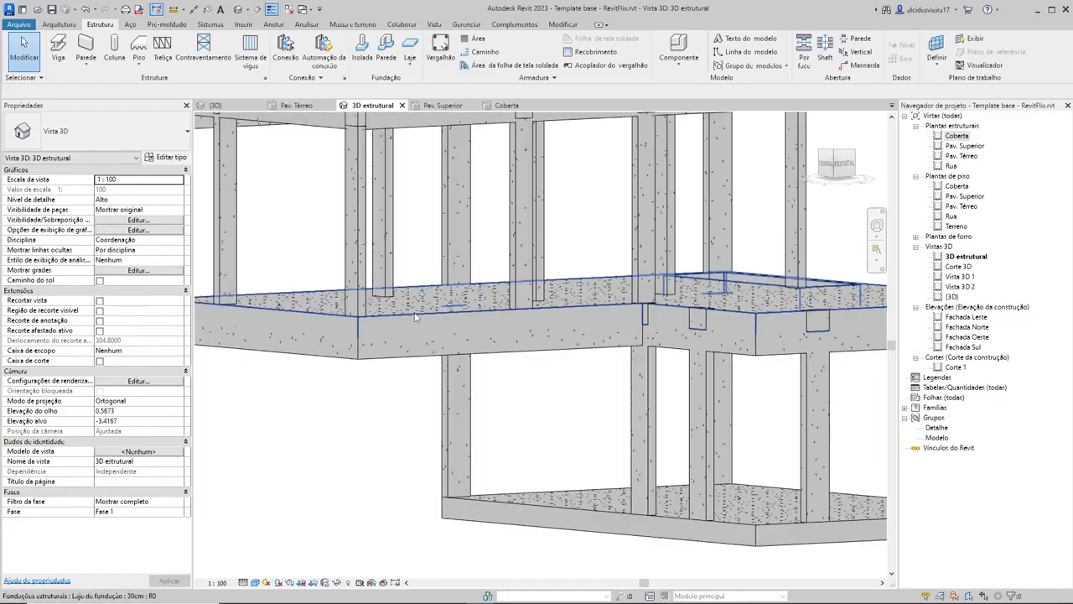
{"action": "left_click", "coordinate": [419, 312]}
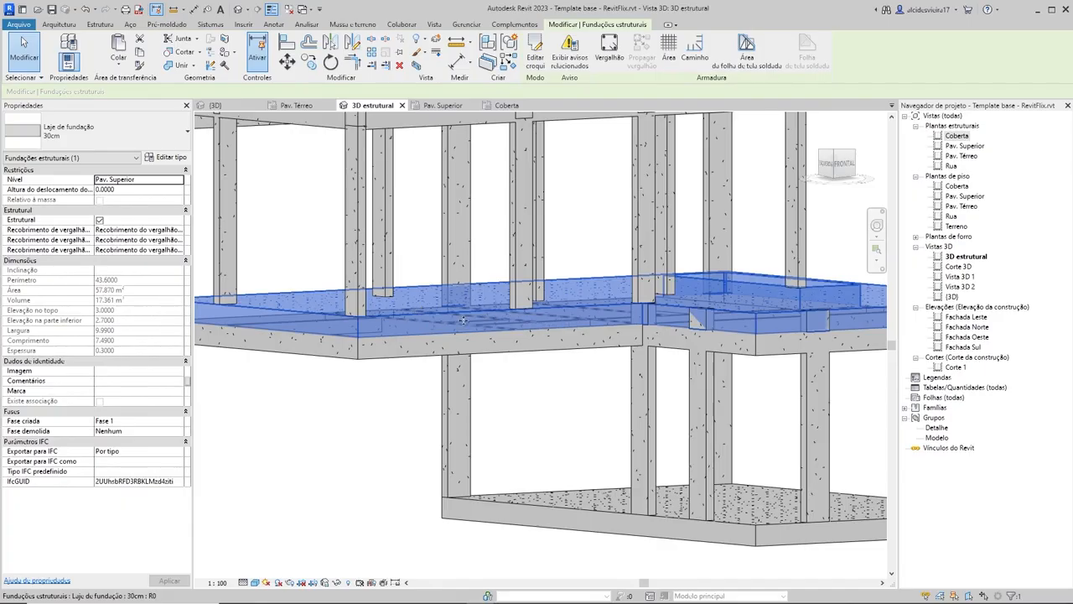
{"action": "key", "text": "Escape"}
{"action": "left_click", "coordinate": [489, 357]}
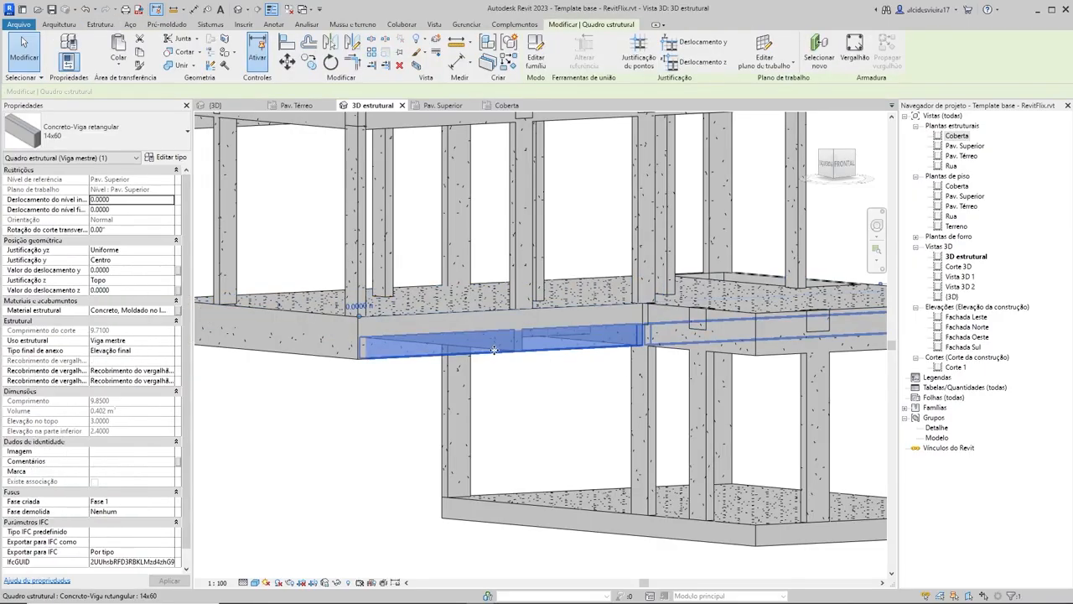
{"action": "scroll", "coordinate": [494, 352], "scroll_direction": "down", "scroll_amount": 5}
{"action": "middle_click_drag", "start_coordinate": [519, 310], "coordinate": [471, 324], "text": "shift"}
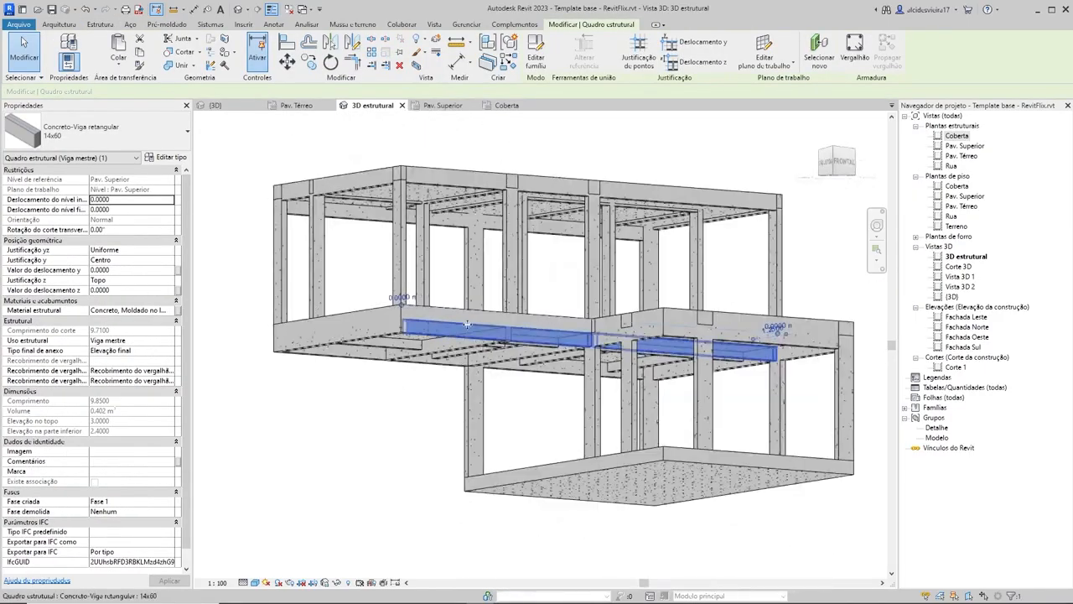
{"action": "key", "text": "Escape"}
Step: Change the Pav. Superior slab's type to 0.12 - Laje de concreto and clear the selection
{"action": "left_click", "coordinate": [464, 316]}
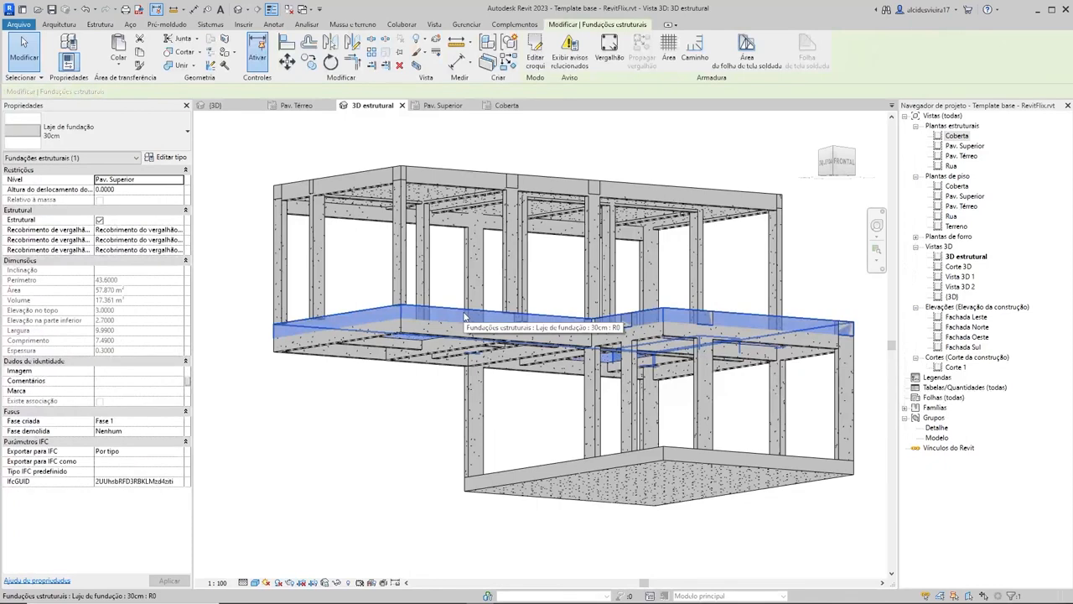
{"action": "left_click", "coordinate": [104, 139]}
{"action": "left_click", "coordinate": [57, 190]}
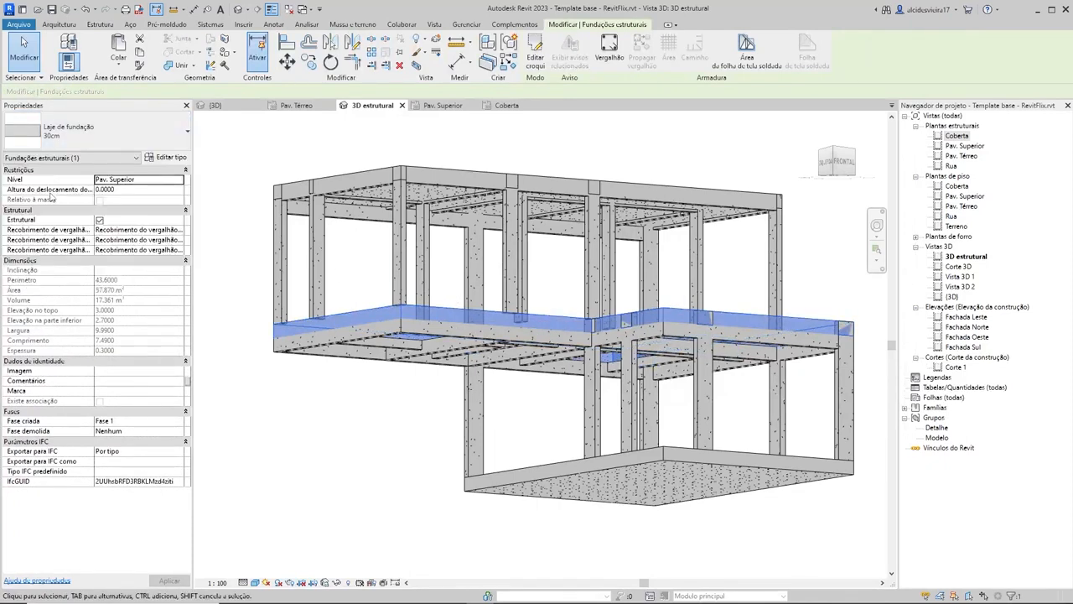
{"action": "key", "text": "Escape"}
Step: Change the Coberta slab's type to 0.12 - Laje de concreto and clear the selection
{"action": "middle_click_drag", "start_coordinate": [508, 346], "coordinate": [485, 449], "text": "shift"}
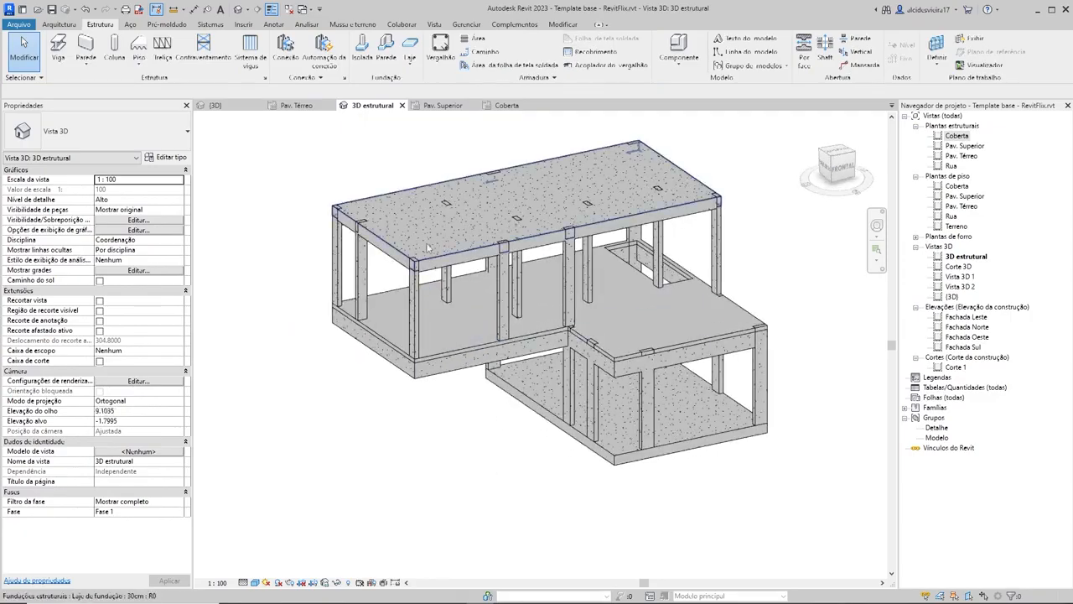
{"action": "left_click", "coordinate": [394, 227]}
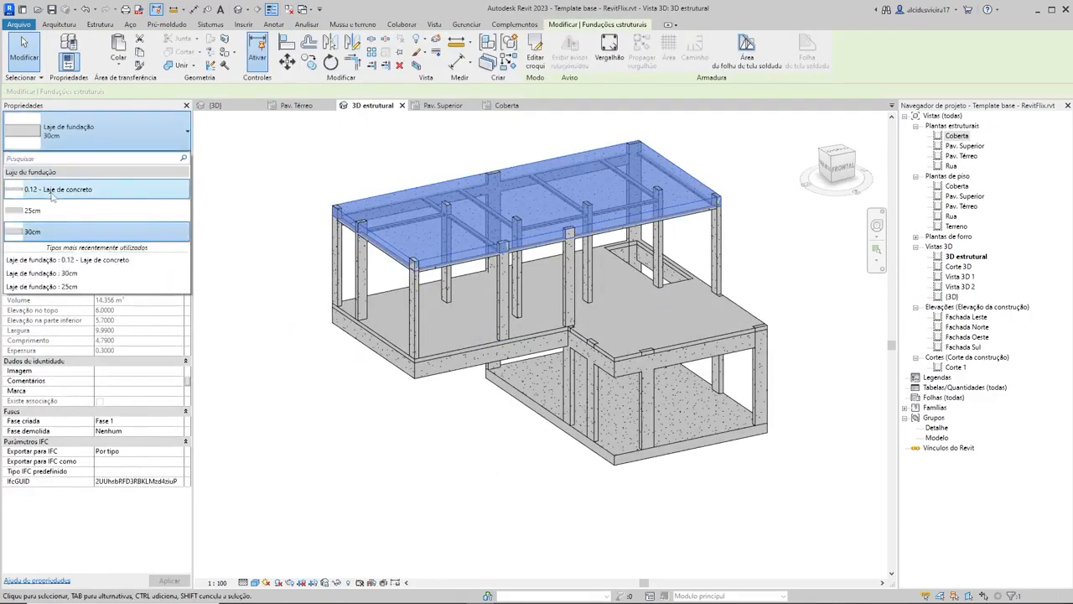
{"action": "left_click", "coordinate": [378, 176]}
Step: Join the geometry of the Coberta slab with the interior column nearest the rear block's left end
{"action": "mouse_move", "coordinate": [318, 255]}
{"action": "middle_mouse_down", "text": "shift"}
{"action": "mouse_move", "coordinate": [317, 286]}
{"action": "mouse_move", "coordinate": [355, 193]}
{"action": "mouse_move", "coordinate": [436, 172]}
{"action": "mouse_move", "coordinate": [591, 176]}
{"action": "mouse_move", "coordinate": [682, 254]}
{"action": "mouse_move", "coordinate": [623, 363]}
{"action": "mouse_move", "coordinate": [504, 196]}
{"action": "mouse_move", "coordinate": [749, 311]}
{"action": "mouse_move", "coordinate": [798, 252]}
{"action": "mouse_move", "coordinate": [800, 271]}
{"action": "mouse_move", "coordinate": [721, 335]}
{"action": "mouse_move", "coordinate": [587, 391]}
{"action": "mouse_move", "coordinate": [738, 379]}
{"action": "mouse_move", "coordinate": [638, 326]}
{"action": "middle_mouse_up", "text": "shift"}
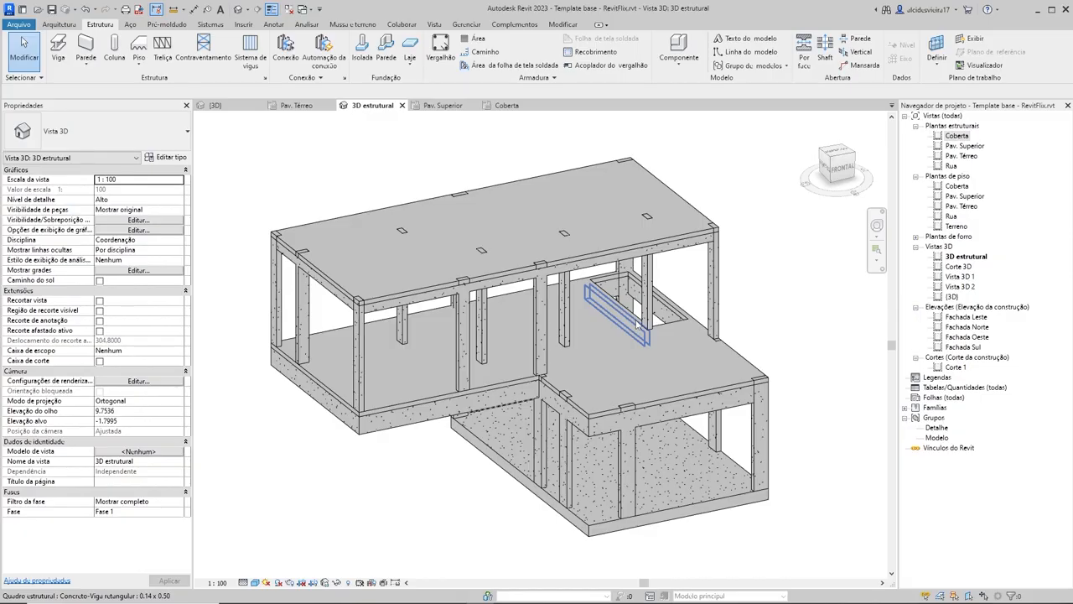
{"action": "scroll", "coordinate": [756, 296], "scroll_direction": "down", "scroll_amount": 1}
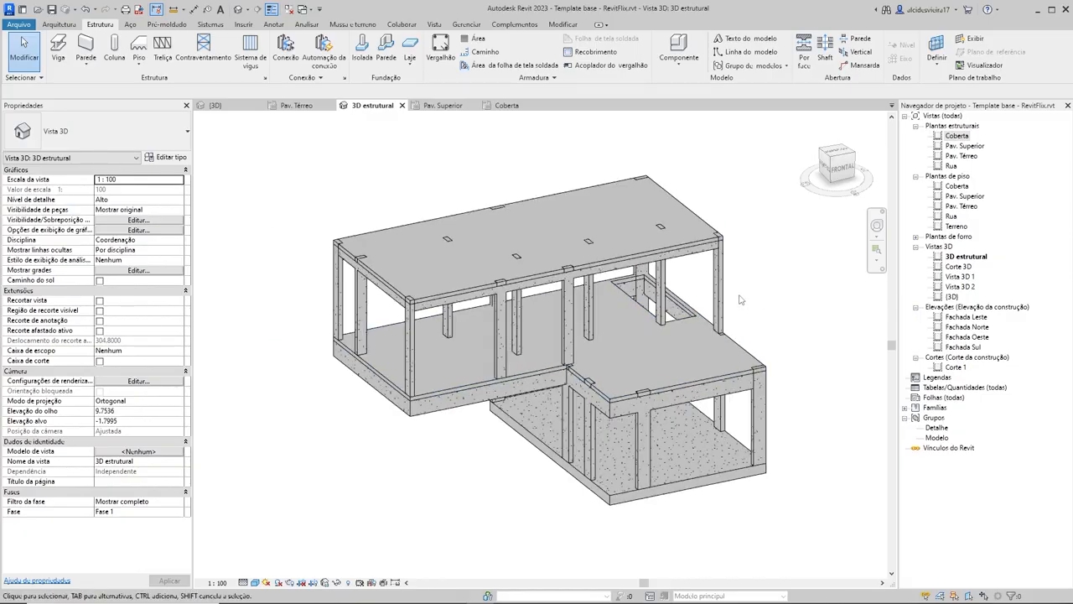
{"action": "left_click", "coordinate": [563, 25]}
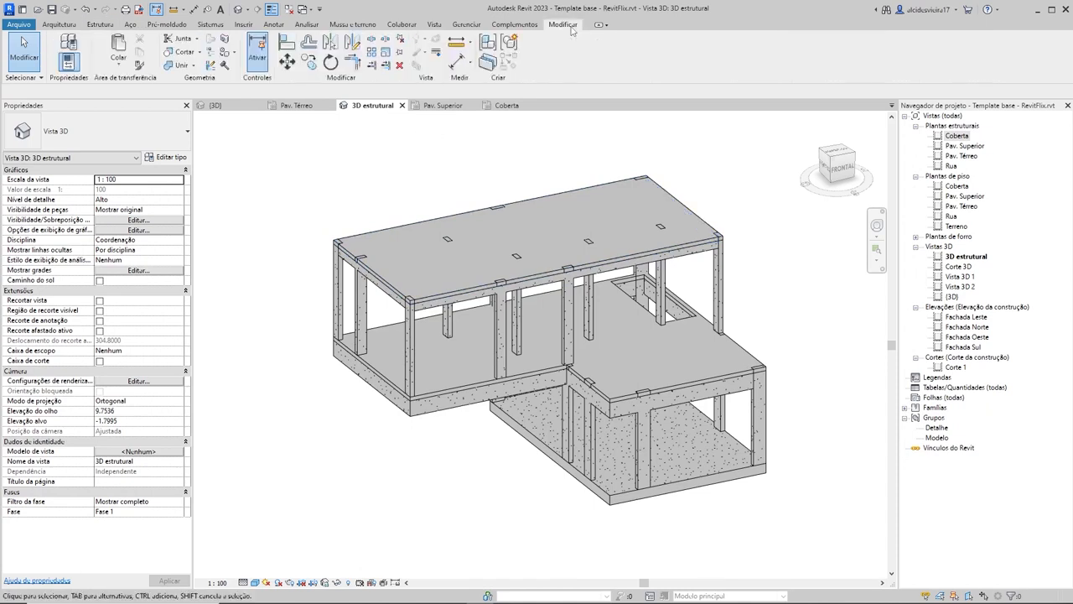
{"action": "left_click", "coordinate": [176, 65]}
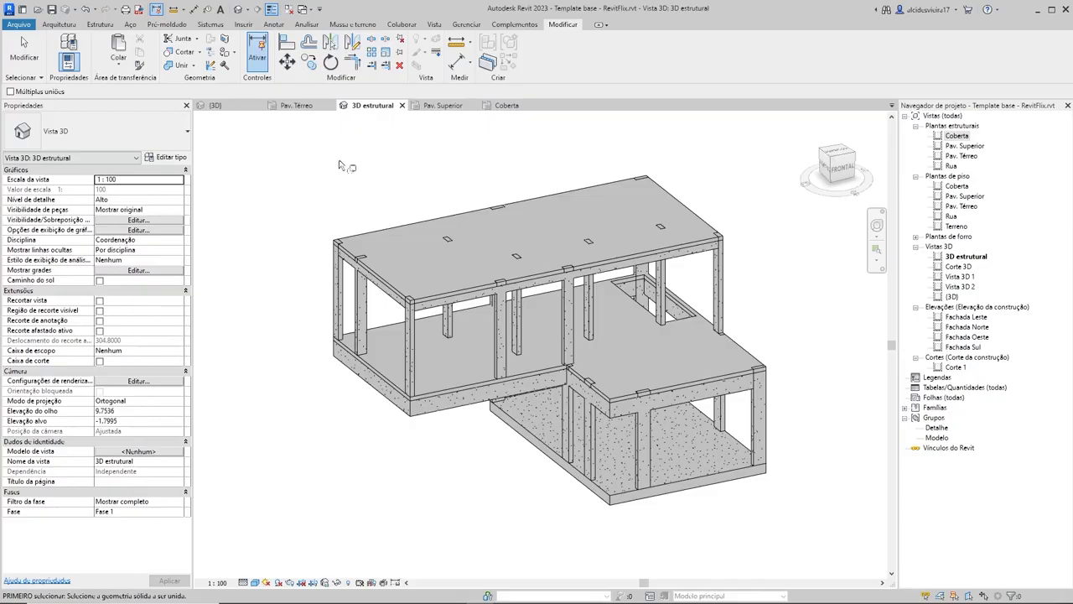
{"action": "middle_click_drag", "start_coordinate": [339, 165], "coordinate": [372, 188]}
{"action": "left_click", "coordinate": [456, 294]}
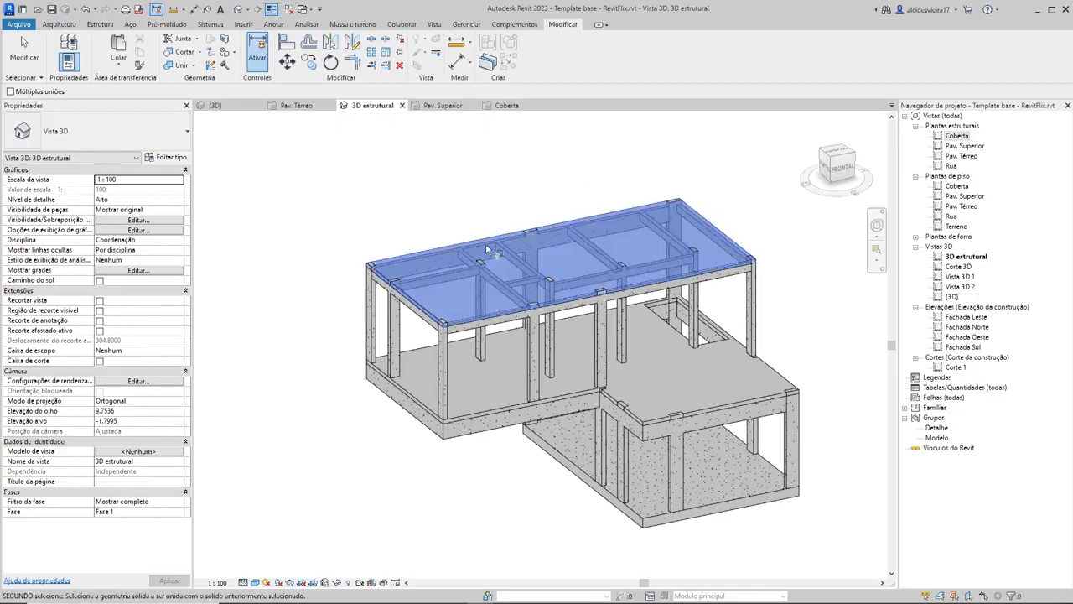
{"action": "scroll", "coordinate": [483, 255], "scroll_direction": "up", "scroll_amount": 4}
{"action": "left_click", "coordinate": [482, 261]}
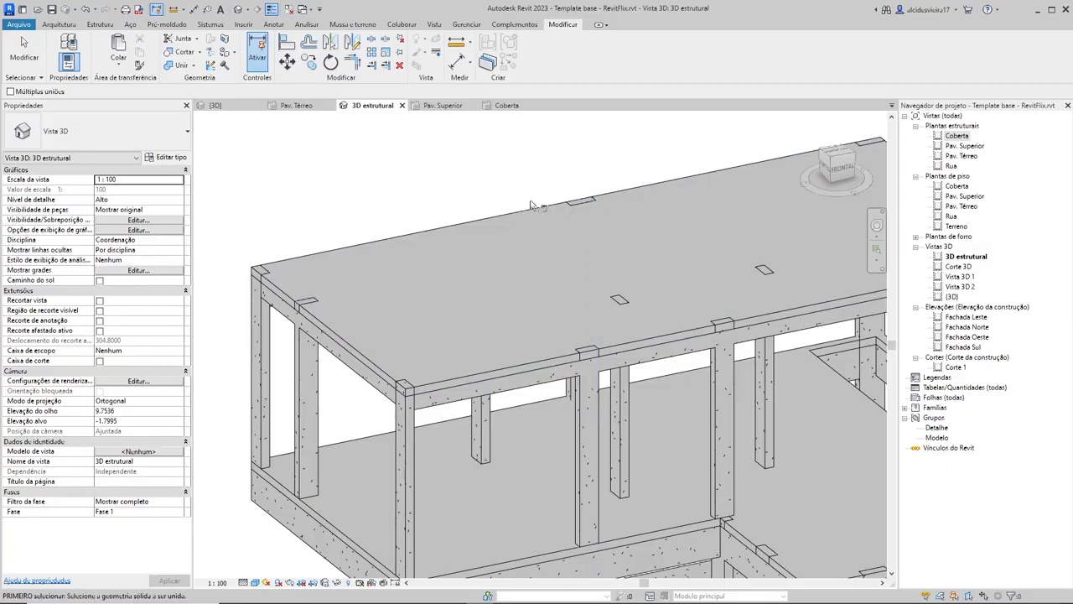
Step: Join the Coberta slab's geometry with its supporting columns and beams using multiple joins, and leave the command
{"action": "scroll", "coordinate": [459, 180], "scroll_direction": "down", "scroll_amount": 4}
{"action": "scroll", "coordinate": [560, 309], "scroll_direction": "up", "scroll_amount": 2}
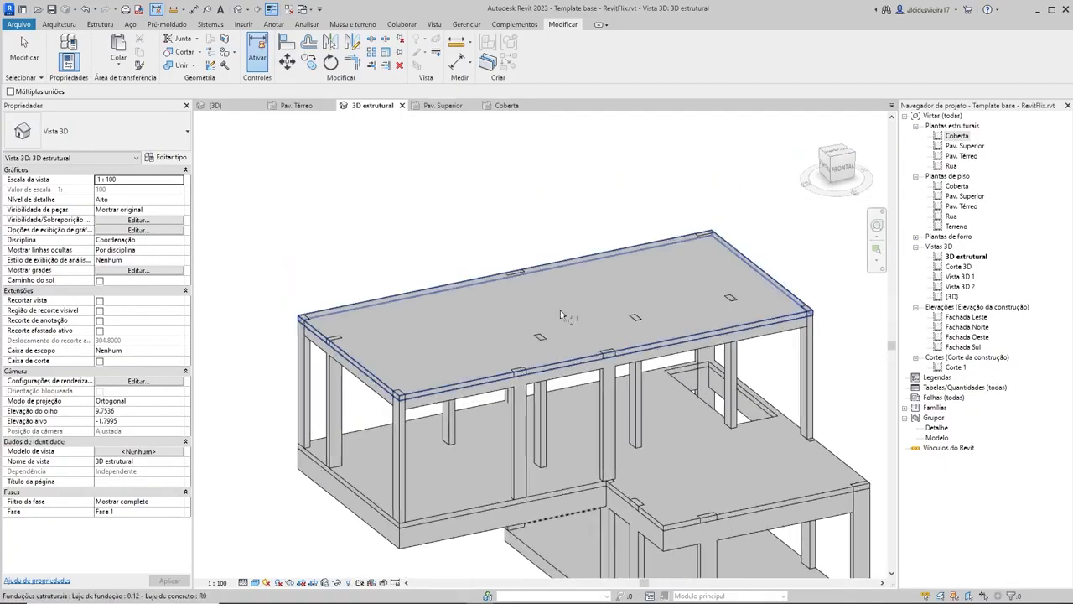
{"action": "left_click", "coordinate": [11, 92]}
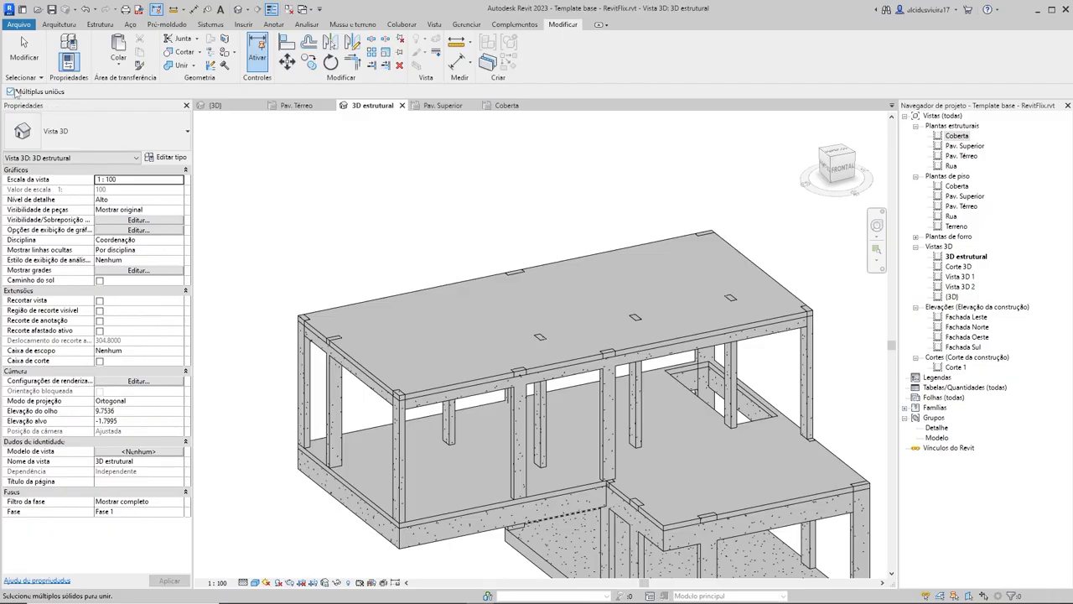
{"action": "left_click", "coordinate": [467, 340]}
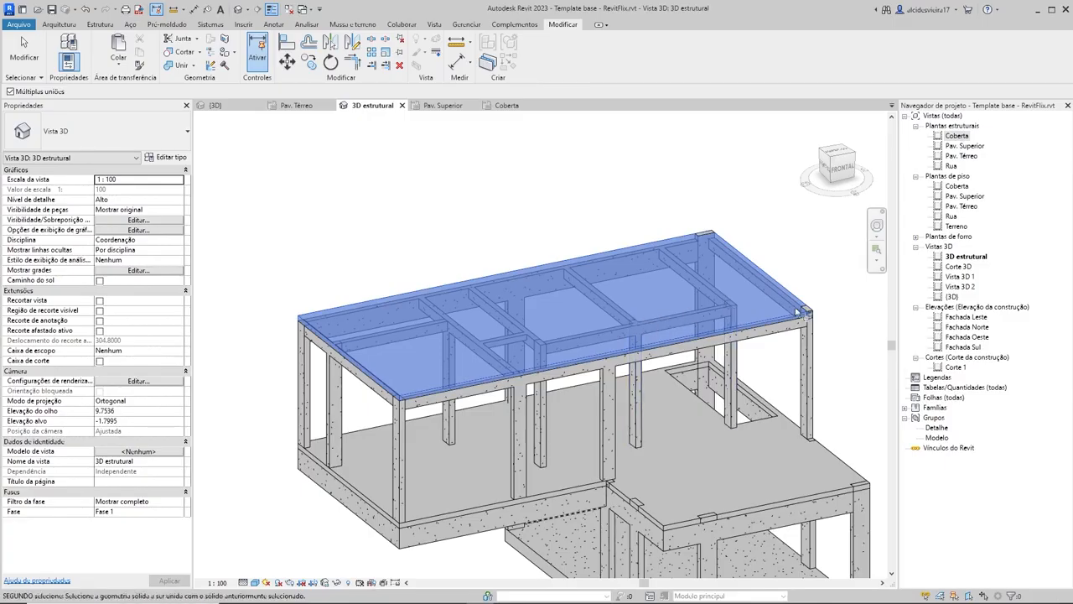
{"action": "scroll", "coordinate": [575, 216], "scroll_direction": "down", "scroll_amount": 3}
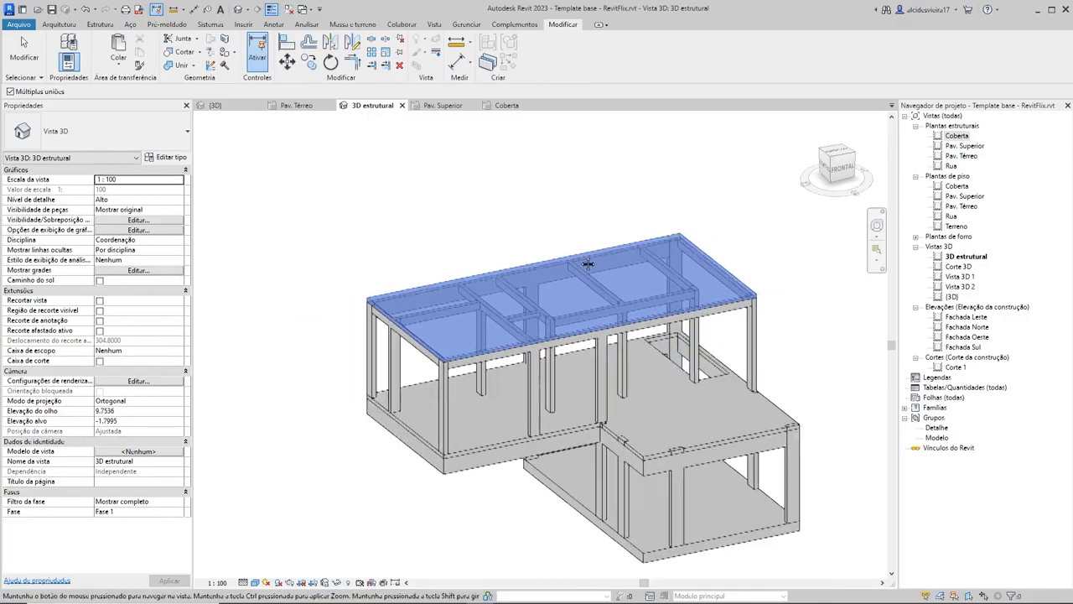
{"action": "key", "text": "Escape"}
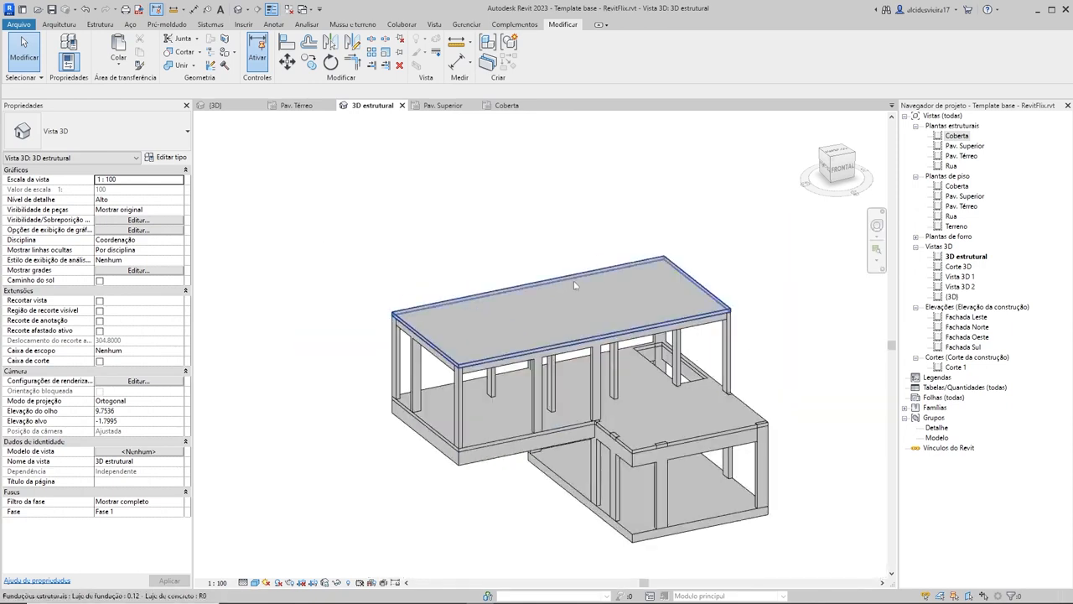
Step: Join the Pav. Superior slab with the columns and beams that meet it using multiple joins, and leave the command
{"action": "middle_click_drag", "start_coordinate": [846, 402], "coordinate": [787, 486], "text": "shift"}
{"action": "scroll", "coordinate": [664, 449], "scroll_direction": "up", "scroll_amount": 3}
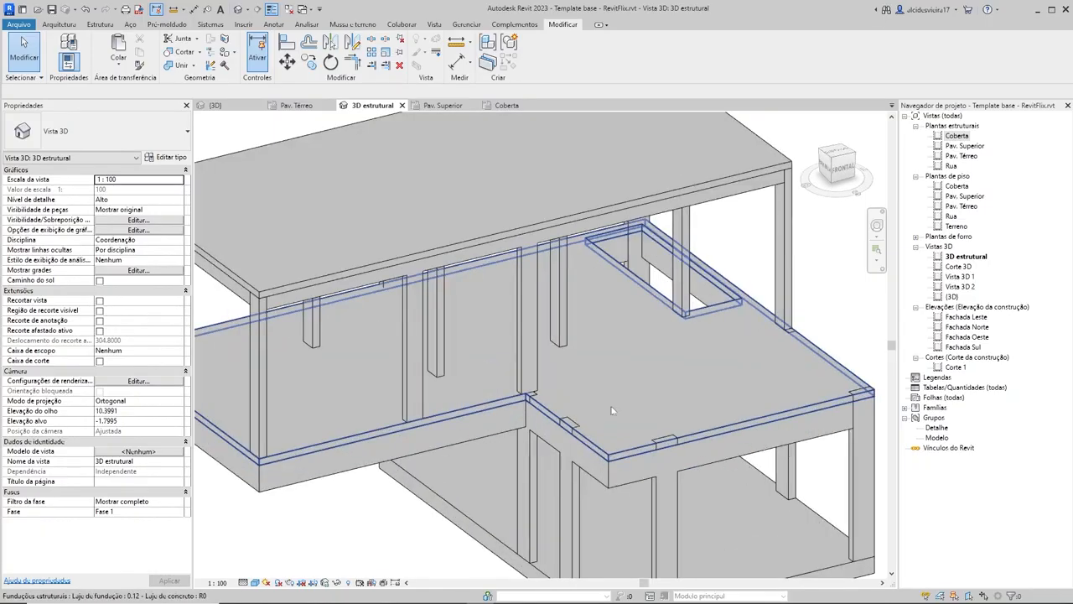
{"action": "left_click", "coordinate": [180, 65]}
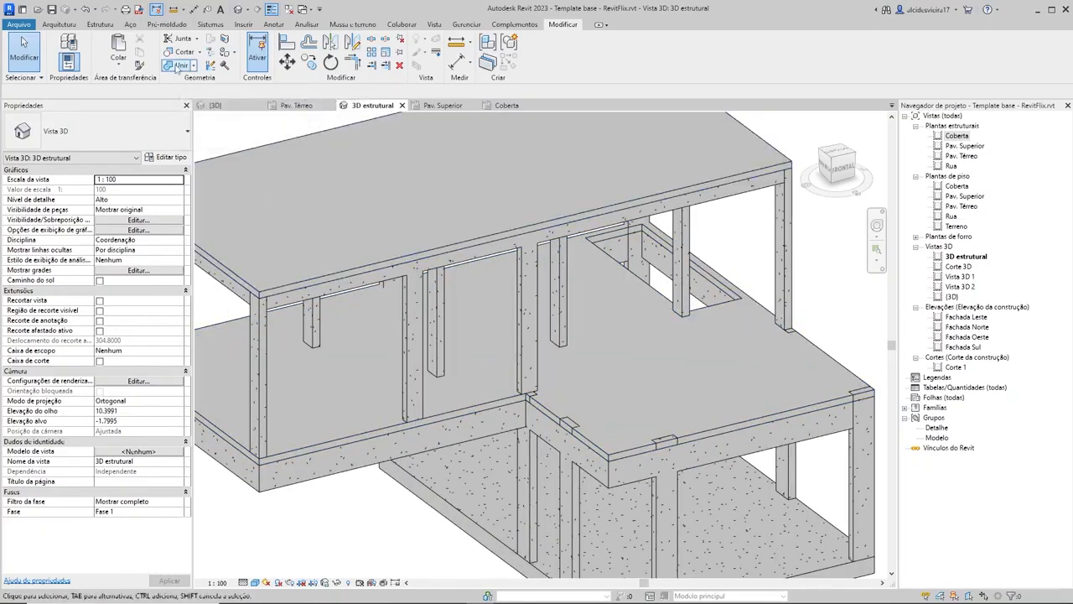
{"action": "left_click", "coordinate": [622, 354]}
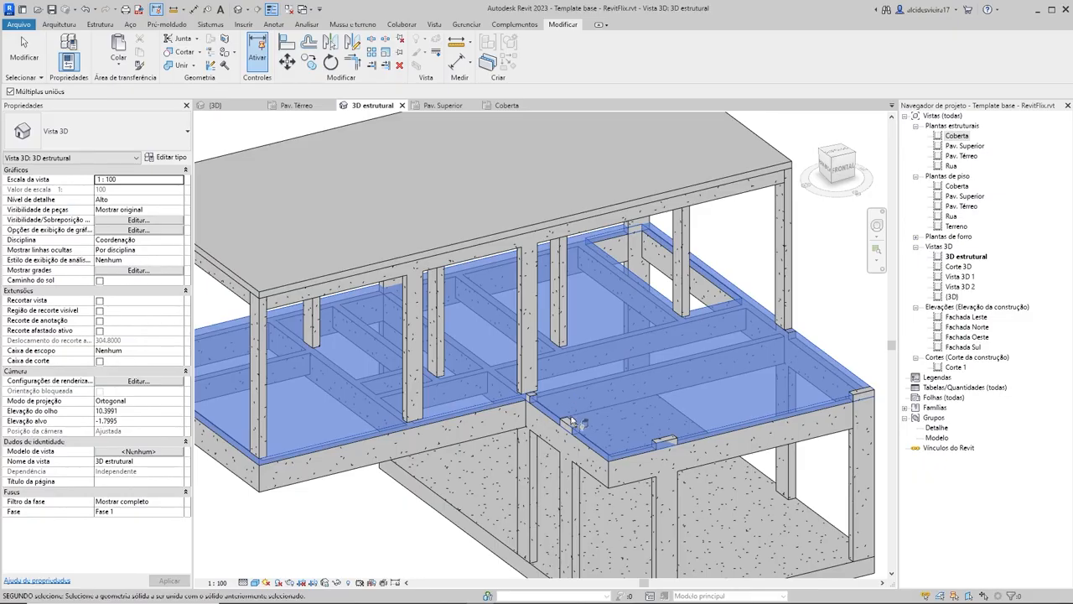
{"action": "middle_click_drag", "start_coordinate": [551, 452], "coordinate": [448, 513], "text": "shift"}
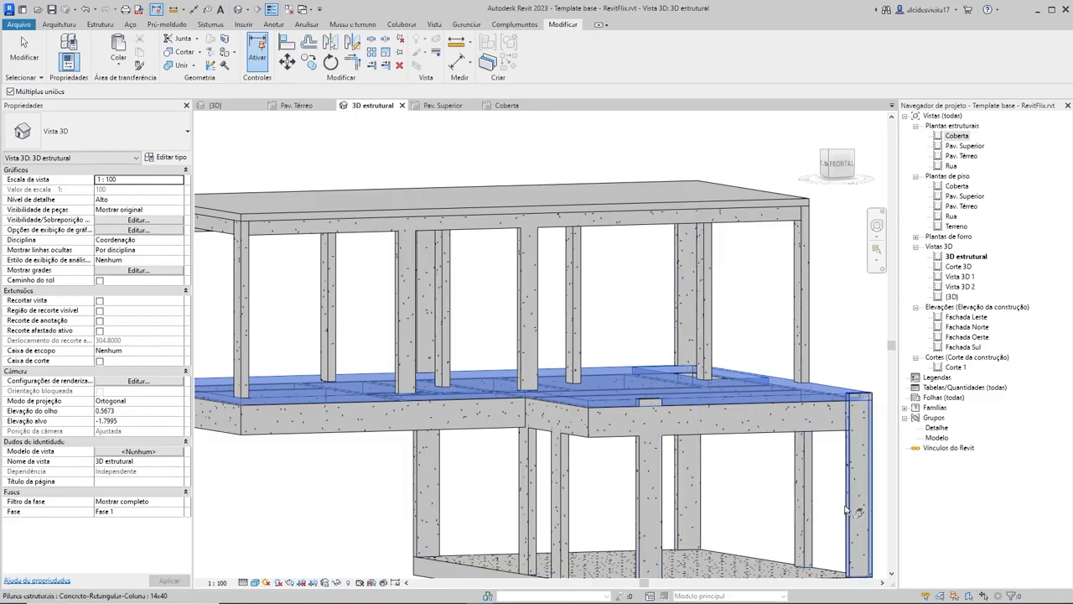
{"action": "scroll", "coordinate": [616, 352], "scroll_direction": "down", "scroll_amount": 4}
{"action": "middle_click_drag", "start_coordinate": [628, 328], "coordinate": [764, 435], "text": "shift"}
{"action": "key", "text": "Escape"}
{"action": "key", "text": "Escape"}
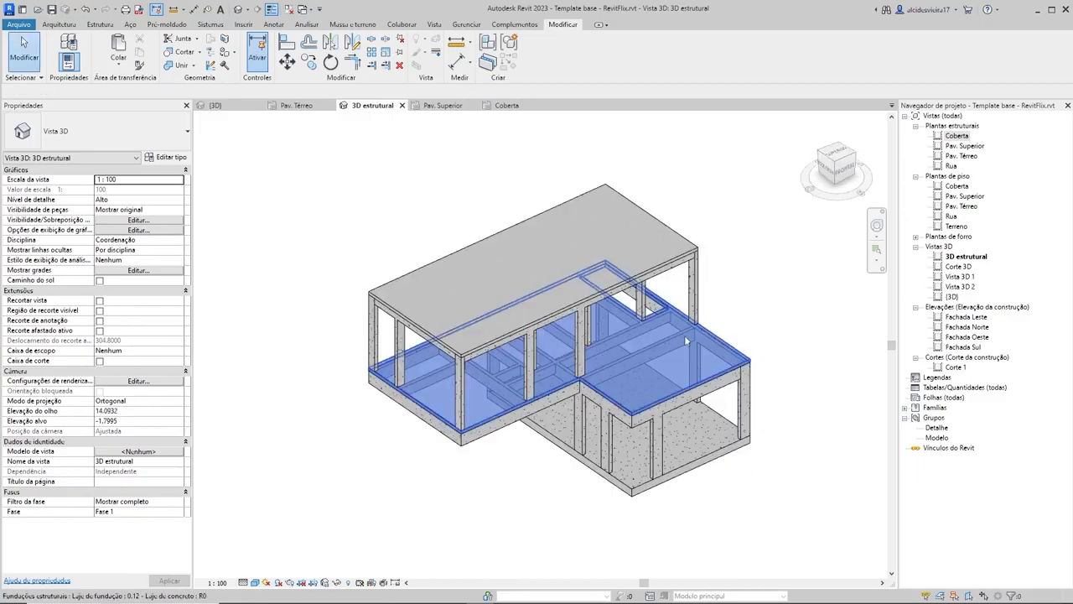
Step: Inspect the joined slabs in 3D estrutural, and compare the house's roof parapet in the {3D} view with the Coberta structural plan
{"action": "scroll", "coordinate": [687, 336], "scroll_direction": "up", "scroll_amount": 3}
{"action": "scroll", "coordinate": [738, 345], "scroll_direction": "down", "scroll_amount": 3}
{"action": "middle_click_drag", "start_coordinate": [752, 369], "coordinate": [711, 221], "text": "shift"}
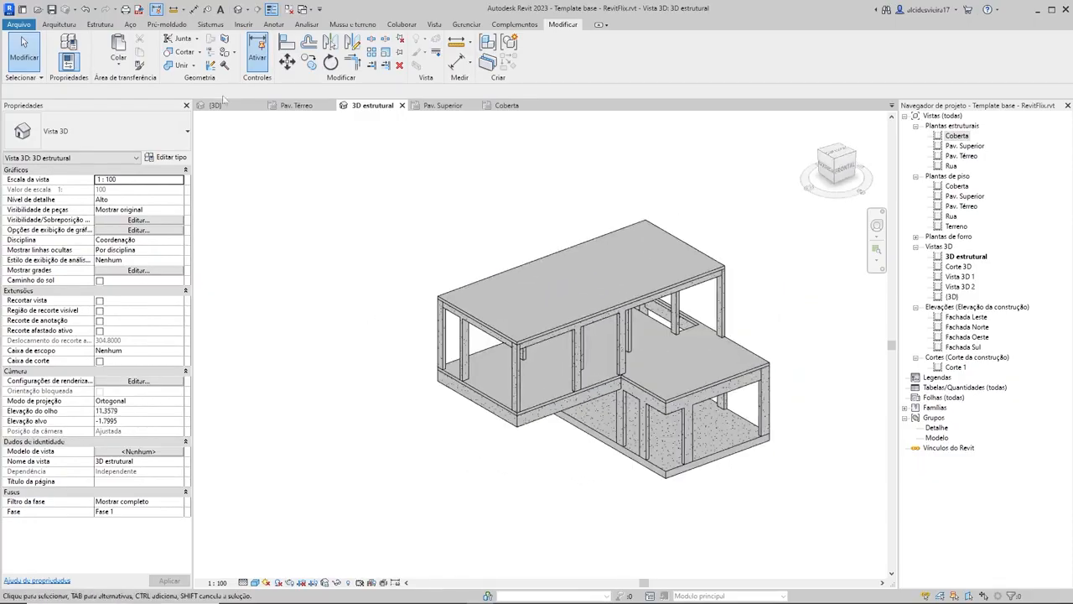
{"action": "left_click", "coordinate": [215, 105]}
{"action": "middle_click_drag", "start_coordinate": [519, 284], "coordinate": [482, 285], "text": "shift"}
{"action": "scroll", "coordinate": [369, 386], "scroll_direction": "up", "scroll_amount": 4}
{"action": "scroll", "coordinate": [419, 350], "scroll_direction": "up", "scroll_amount": 2}
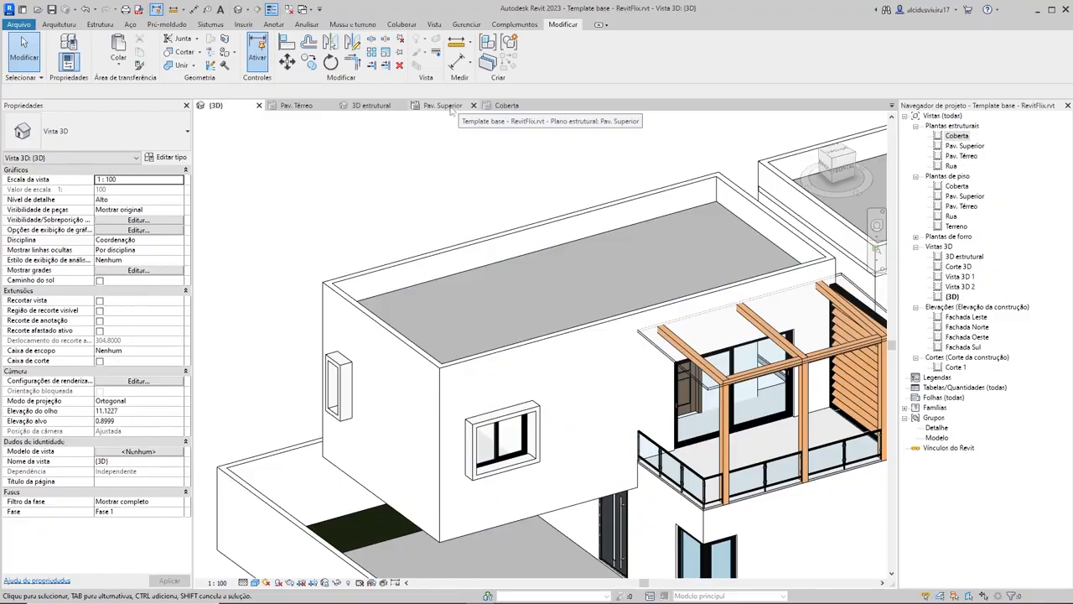
{"action": "left_click", "coordinate": [508, 106]}
{"action": "scroll", "coordinate": [475, 246], "scroll_direction": "down", "scroll_amount": 3}
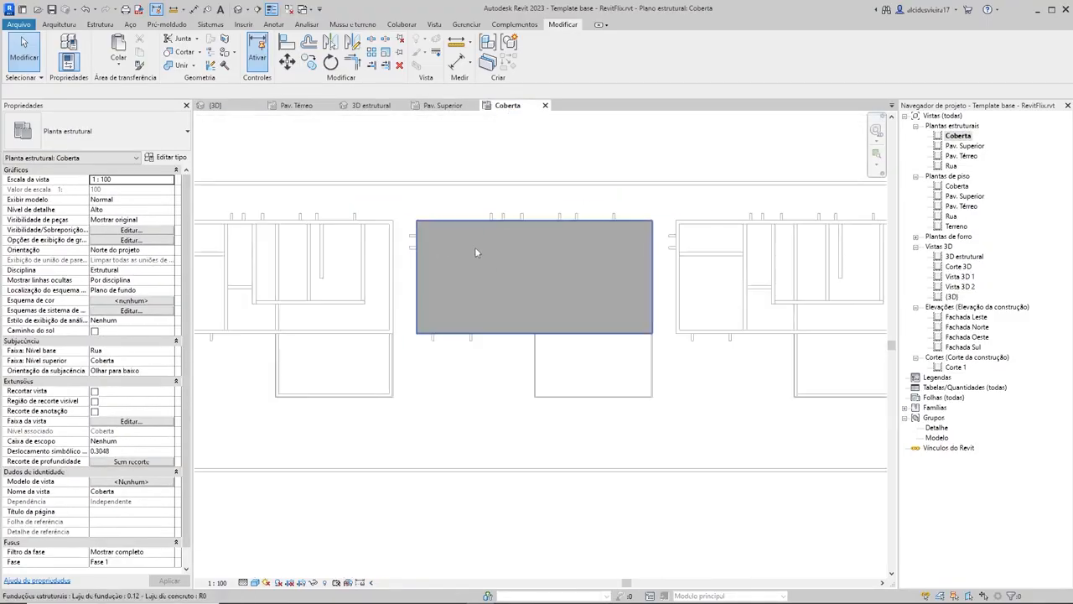
{"action": "left_click", "coordinate": [220, 106]}
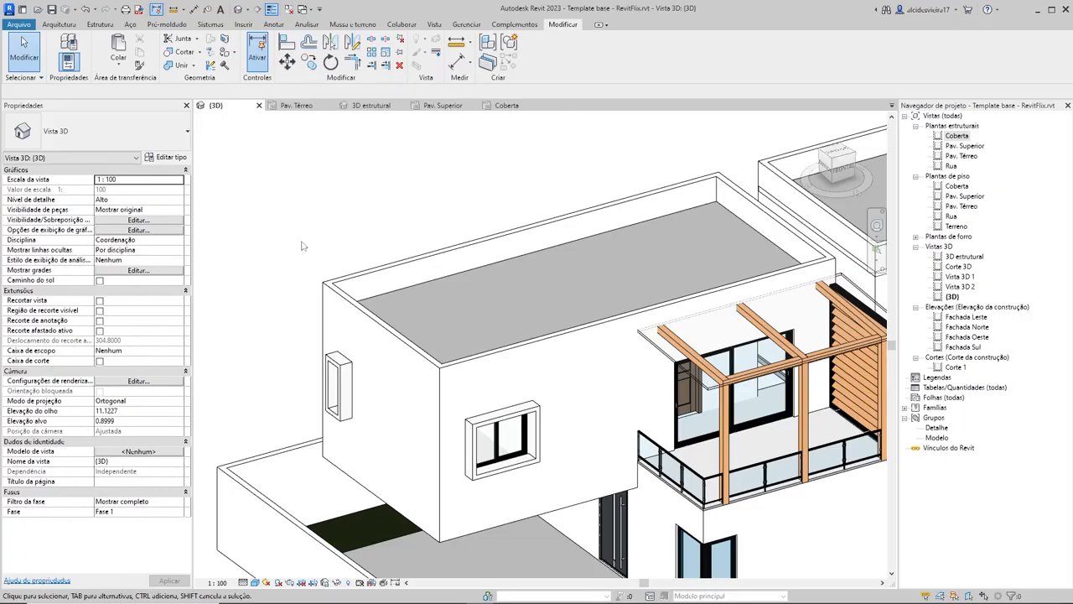
{"action": "scroll", "coordinate": [663, 334], "scroll_direction": "down", "scroll_amount": 3}
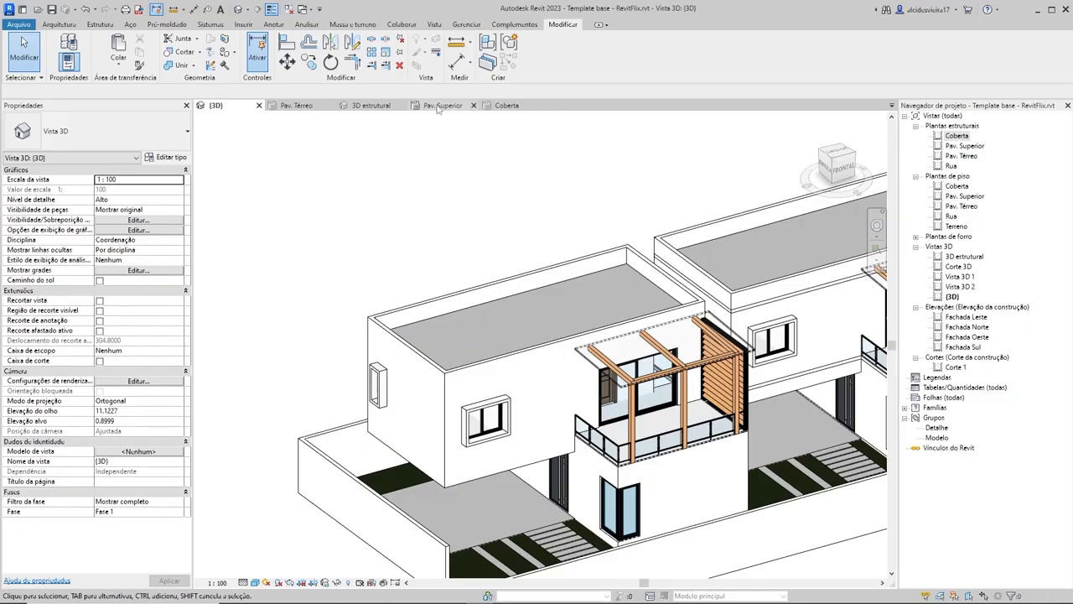
Step: Start a structural column in the Coberta structural plan and duplicate the Concreto-Retangular-Coluna 14x30 type as 12x12
{"action": "left_click", "coordinate": [506, 106]}
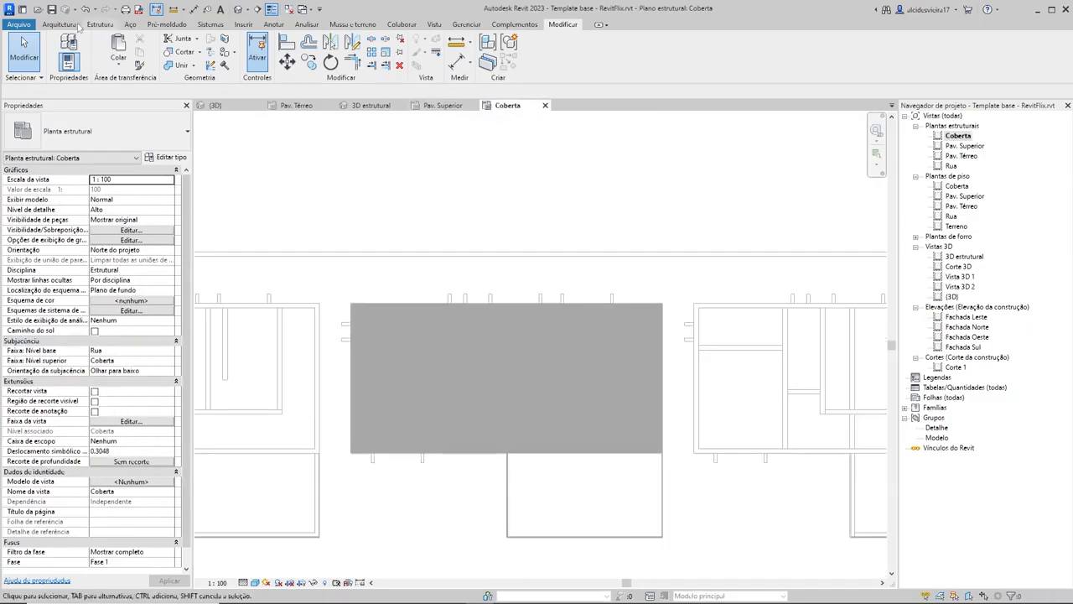
{"action": "left_click", "coordinate": [59, 25]}
{"action": "left_click", "coordinate": [96, 25]}
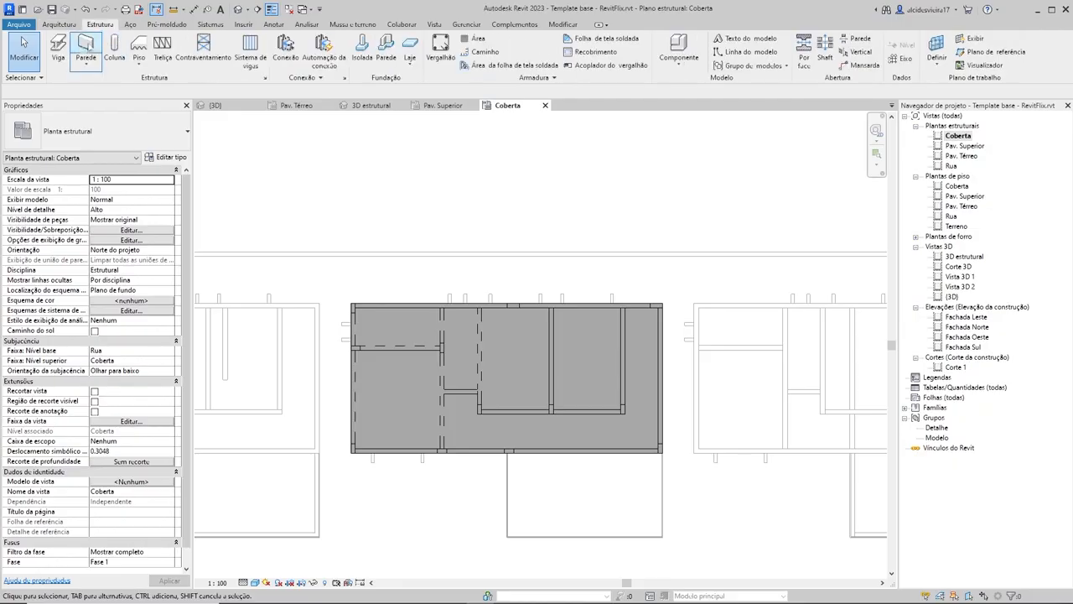
{"action": "left_click", "coordinate": [138, 49]}
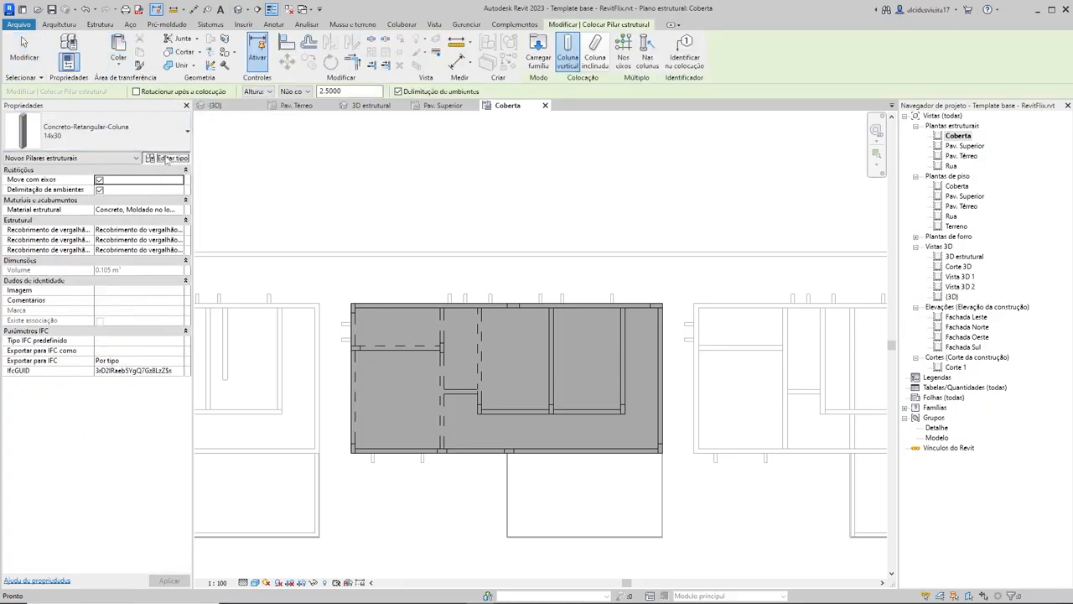
{"action": "left_click", "coordinate": [167, 159]}
{"action": "left_click", "coordinate": [453, 112]}
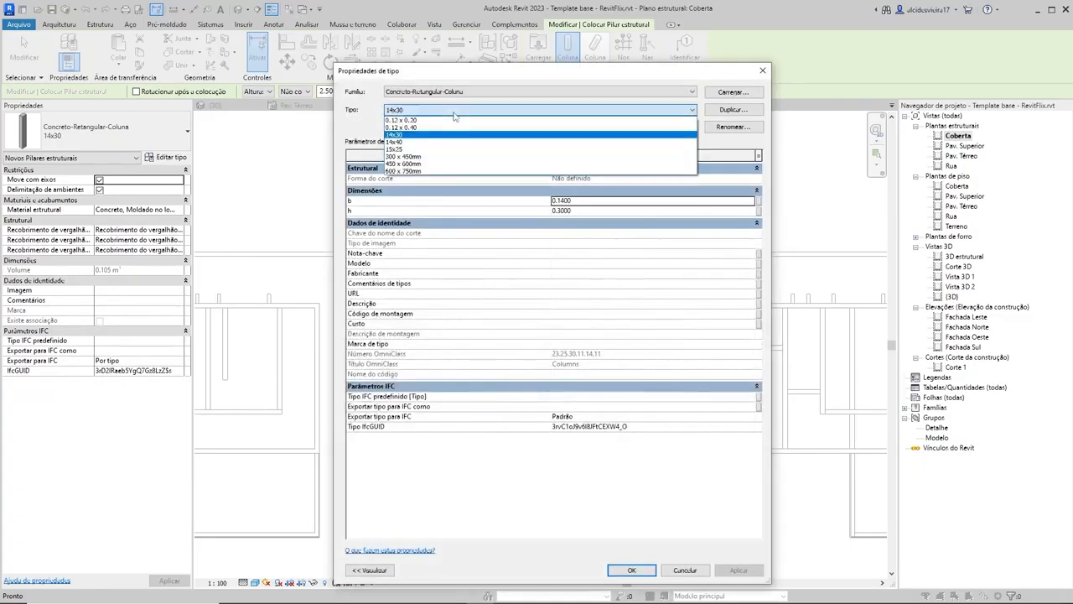
{"action": "left_click", "coordinate": [456, 112]}
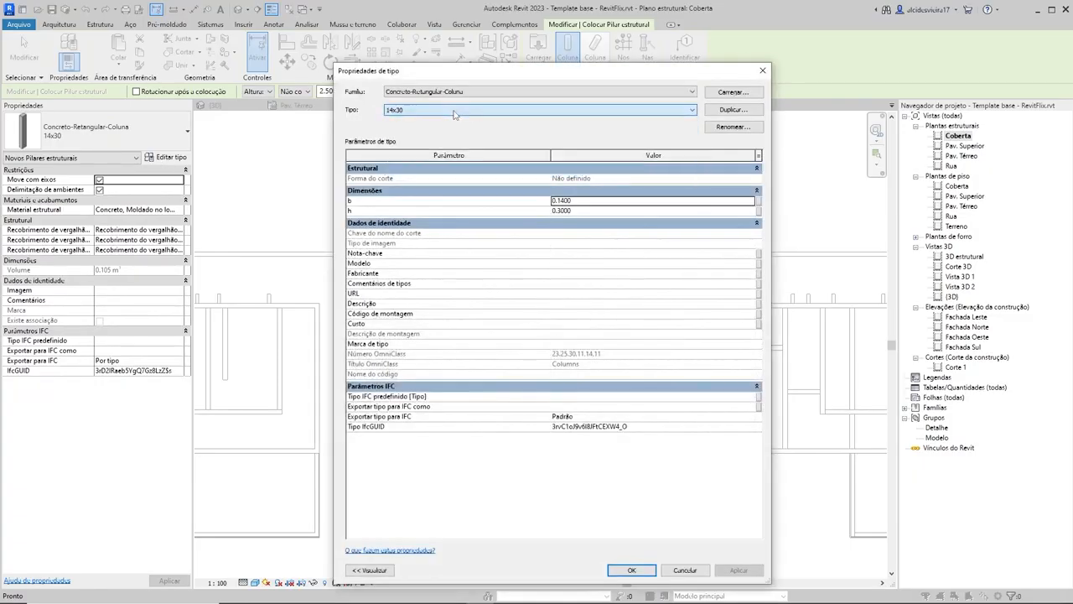
{"action": "left_click", "coordinate": [732, 110]}
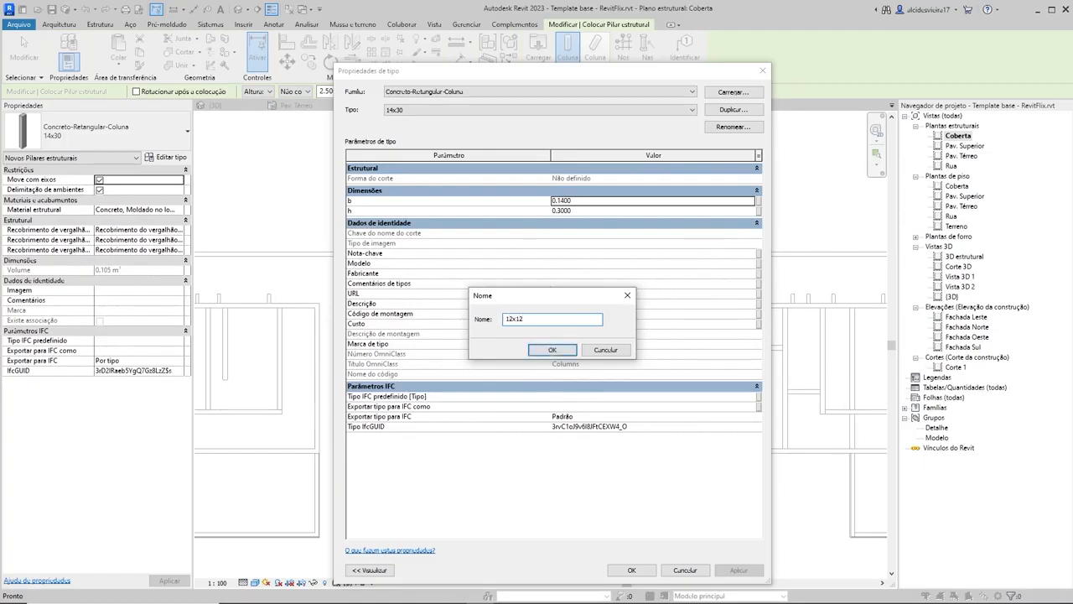
{"action": "key", "text": "Return"}
Step: Set the 12x12 column type's b and h to 0.12, apply the type, dismiss the save reminder and save the project
{"action": "left_click", "coordinate": [600, 201]}
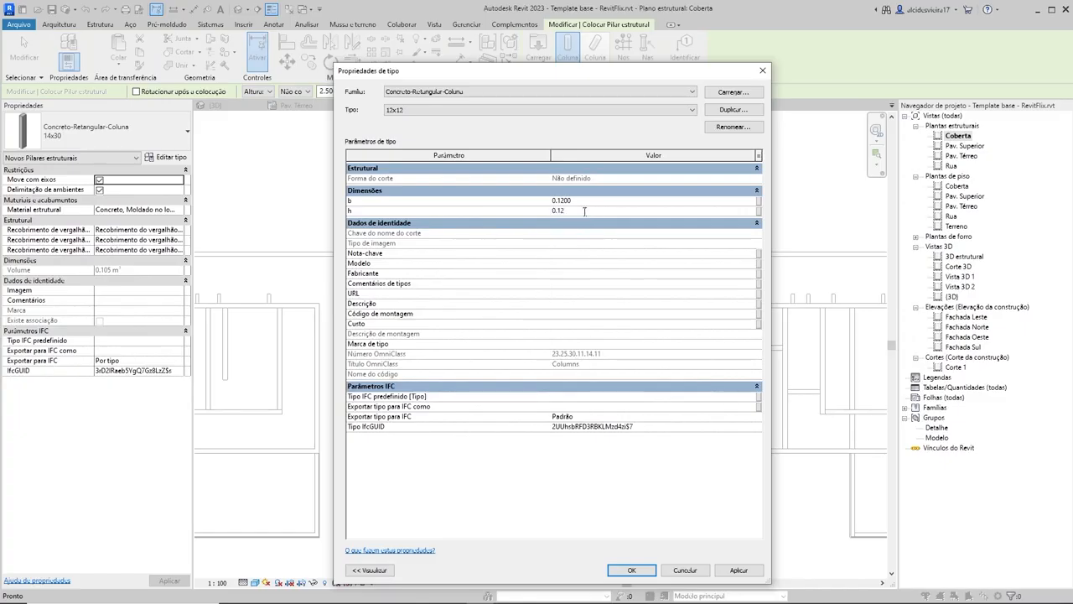
{"action": "key", "text": "Return"}
{"action": "left_click", "coordinate": [631, 570]}
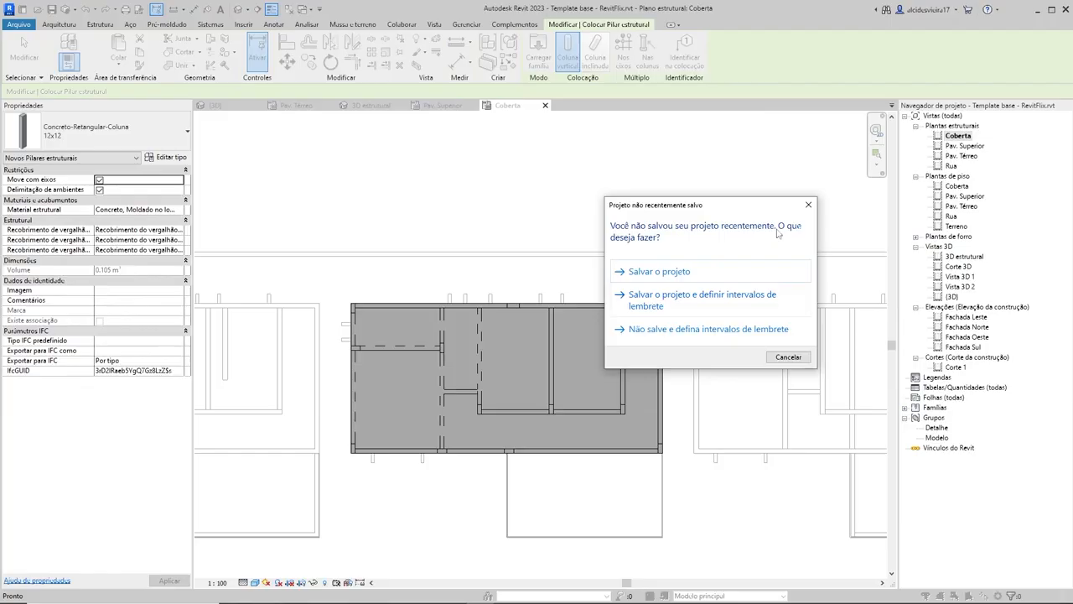
{"action": "left_click", "coordinate": [809, 205]}
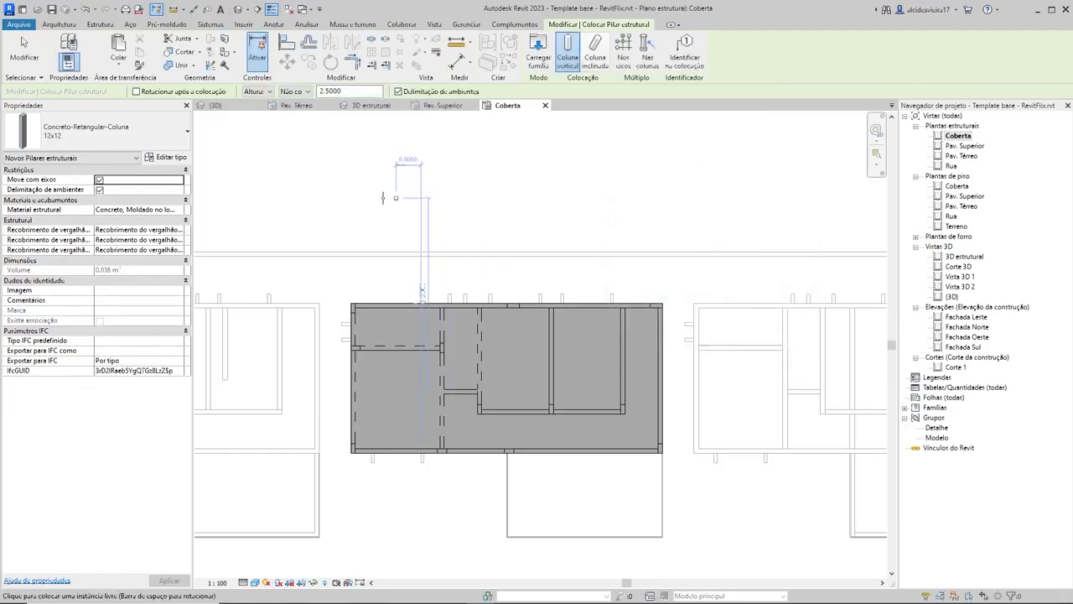
{"action": "left_click", "coordinate": [51, 9]}
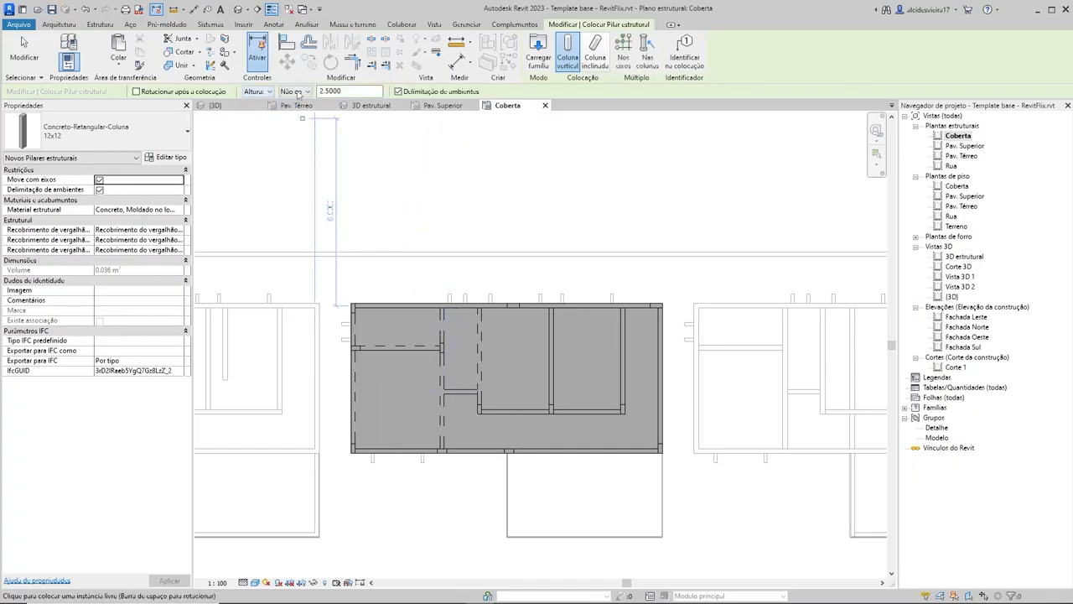
Step: Set the column height to Não conectado at 0.60 and place a 12x12 column at the upper-left corner of the Coberta slab
{"action": "left_click", "coordinate": [299, 93]}
{"action": "left_click", "coordinate": [308, 112]}
{"action": "left_click", "coordinate": [304, 92]}
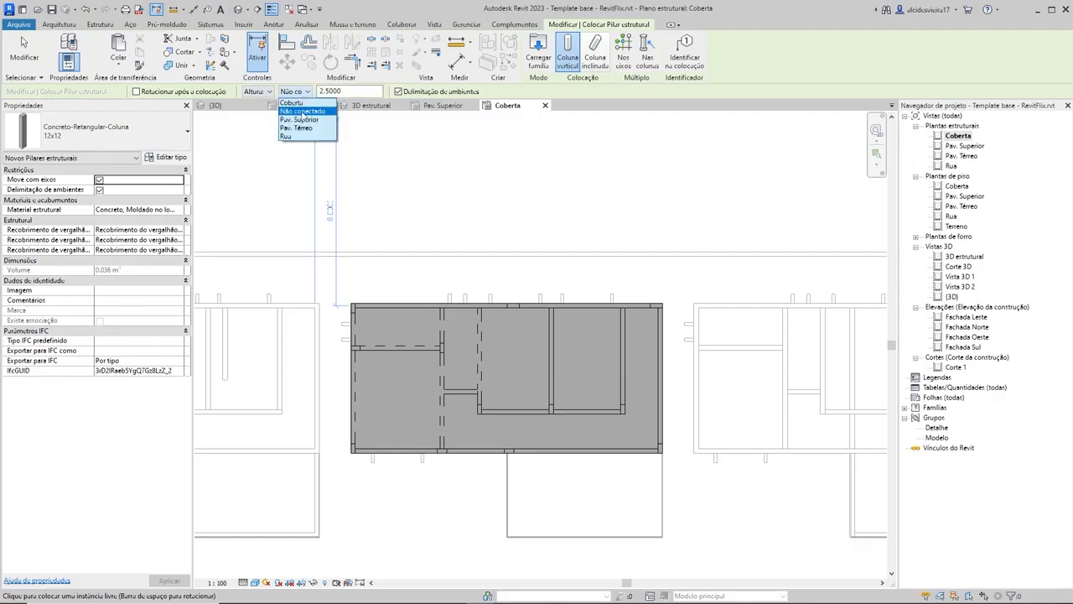
{"action": "left_click", "coordinate": [302, 112]}
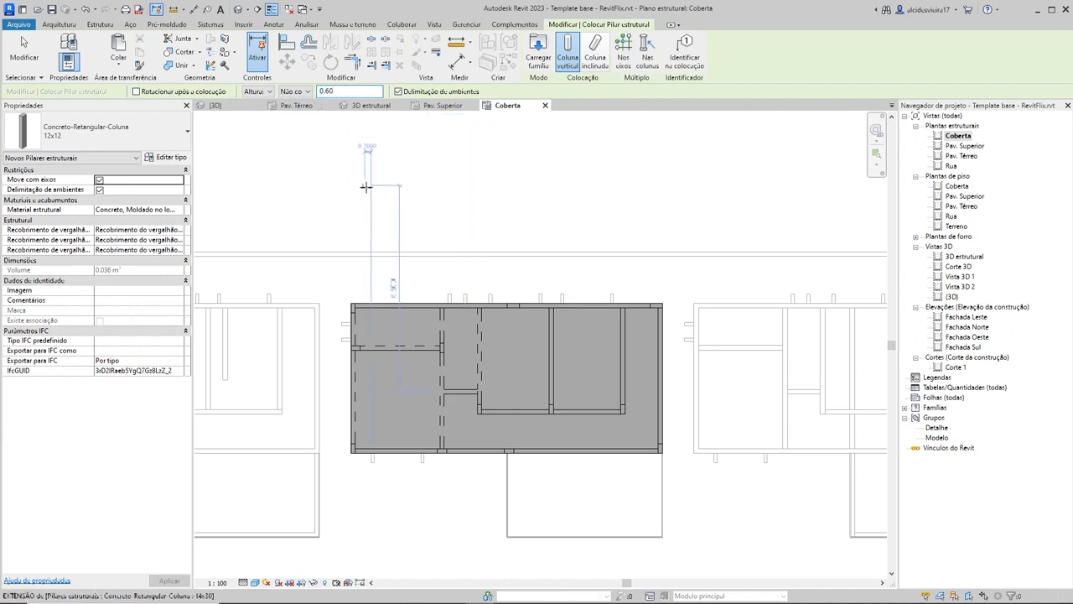
{"action": "scroll", "coordinate": [342, 306], "scroll_direction": "up", "scroll_amount": 3}
{"action": "scroll", "coordinate": [342, 306], "scroll_direction": "up", "scroll_amount": 4}
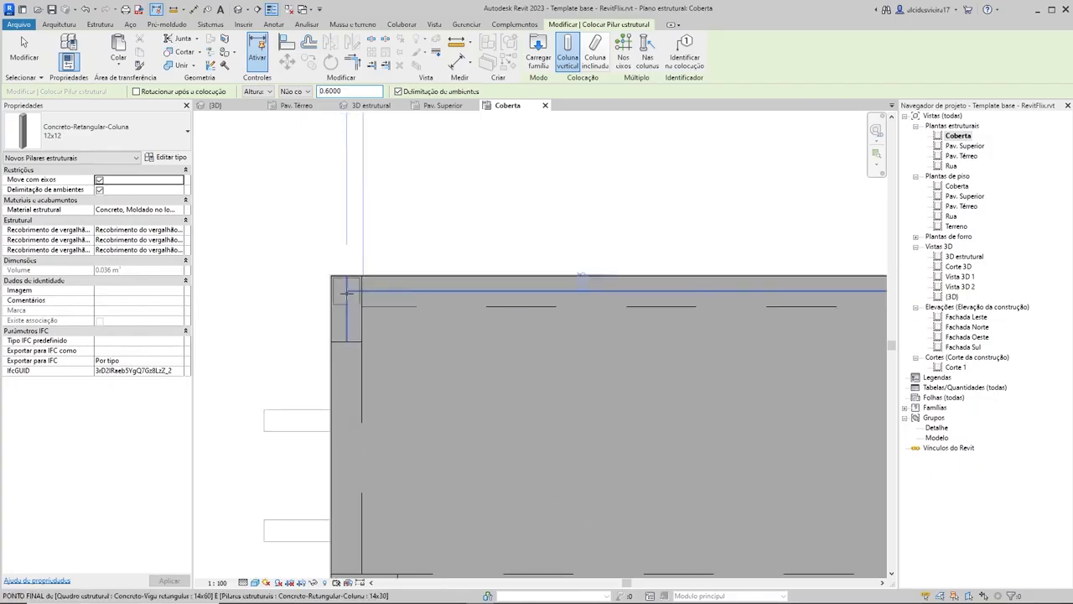
{"action": "left_click", "coordinate": [347, 291]}
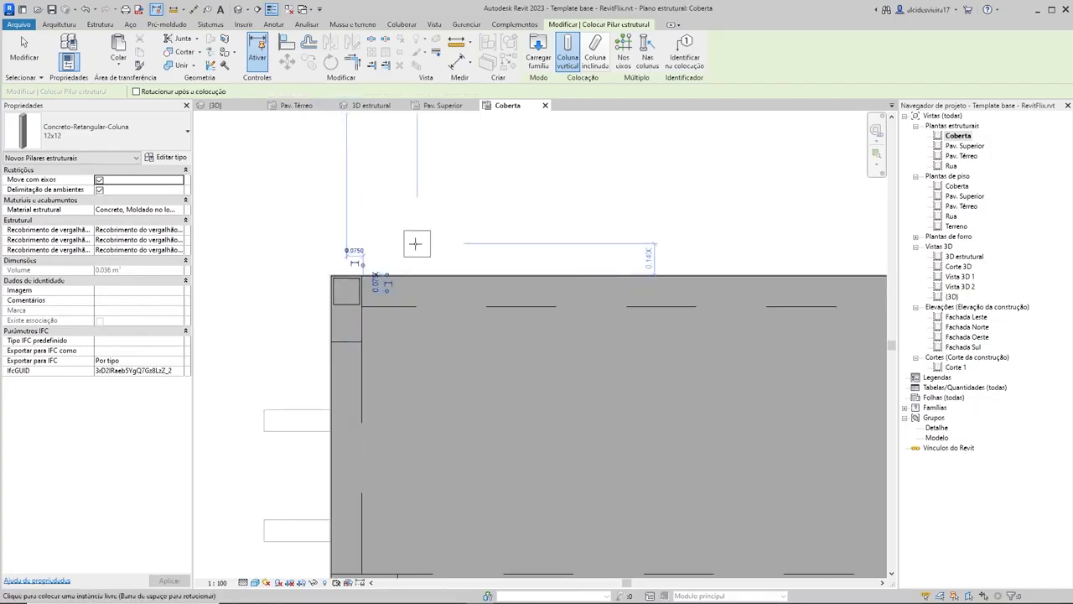
Step: Change the Coberta structural plan's visual style to Linha oculta
{"action": "scroll", "coordinate": [415, 243], "scroll_direction": "down", "scroll_amount": 2}
{"action": "scroll", "coordinate": [426, 391], "scroll_direction": "down", "scroll_amount": 2}
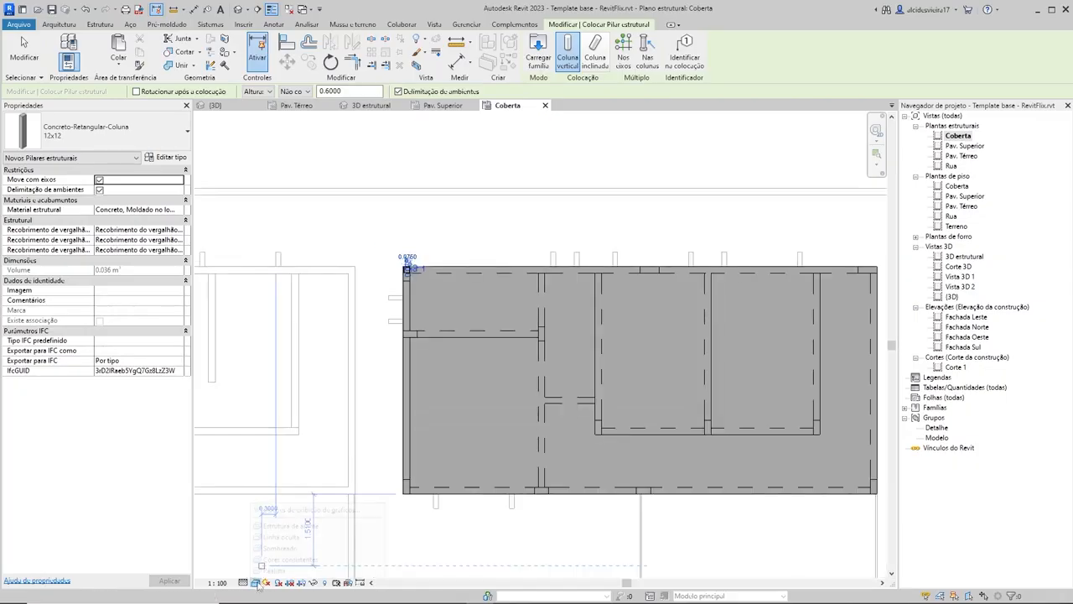
{"action": "left_click", "coordinate": [254, 582]}
{"action": "left_click", "coordinate": [281, 537]}
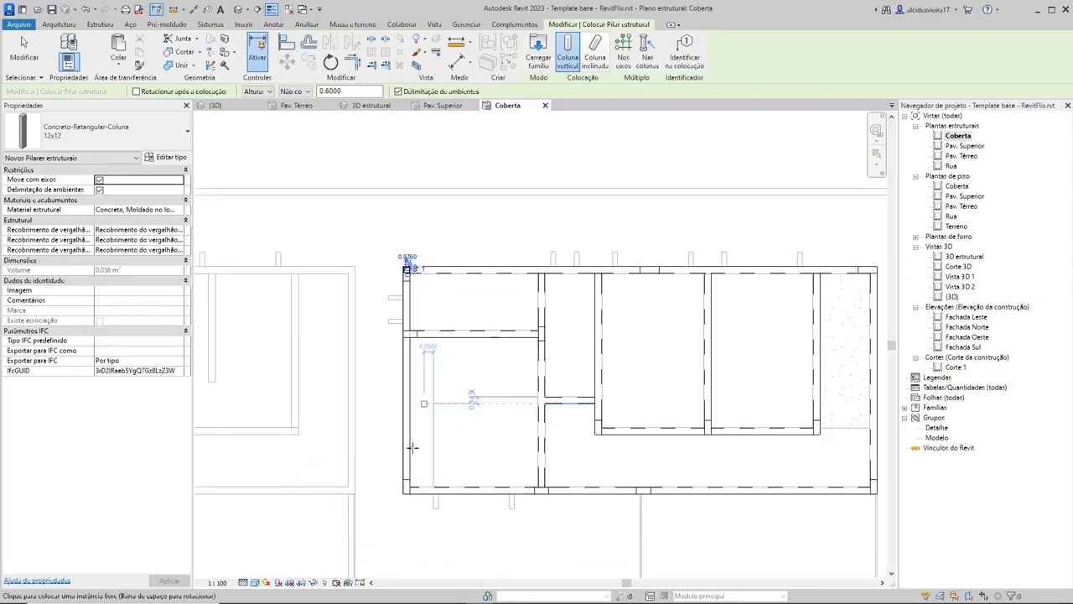
Step: Place 12x12 columns 0.60 high over the existing columns at the lower-left and lower-right corners of the Coberta slab
{"action": "scroll", "coordinate": [408, 500], "scroll_direction": "up", "scroll_amount": 3}
{"action": "scroll", "coordinate": [408, 500], "scroll_direction": "up", "scroll_amount": 4}
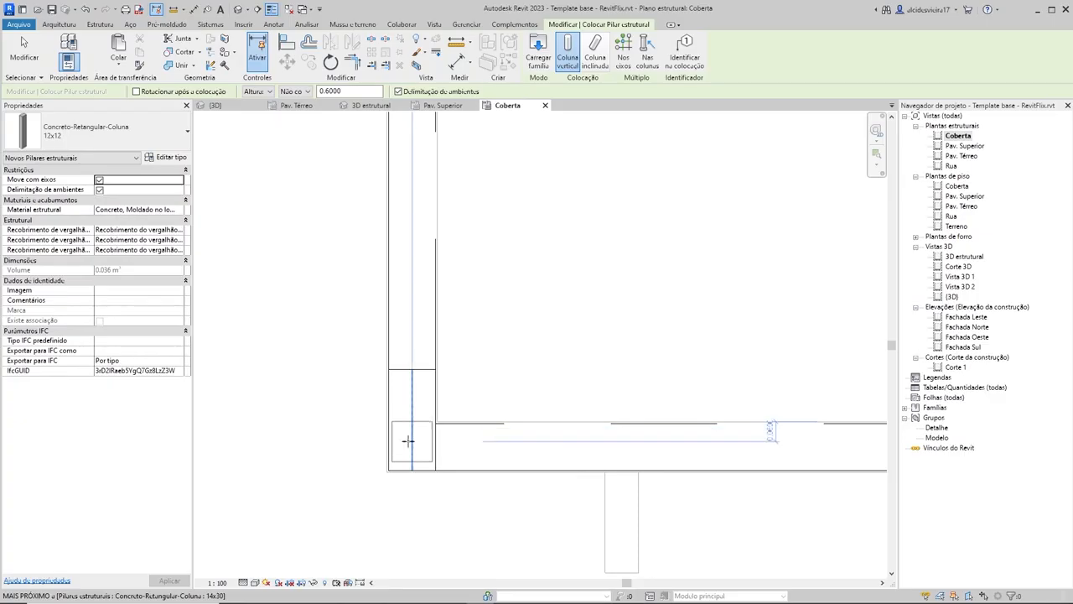
{"action": "left_click", "coordinate": [411, 447]}
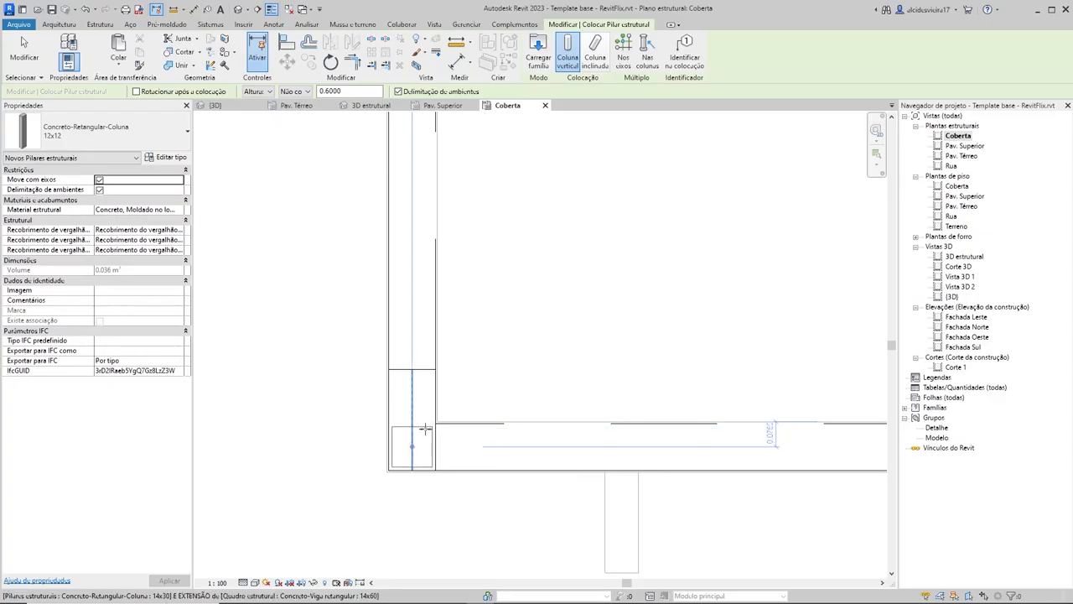
{"action": "scroll", "coordinate": [517, 355], "scroll_direction": "down", "scroll_amount": 8}
{"action": "middle_click_drag", "start_coordinate": [663, 346], "coordinate": [376, 364]}
{"action": "scroll", "coordinate": [733, 355], "scroll_direction": "up", "scroll_amount": 8}
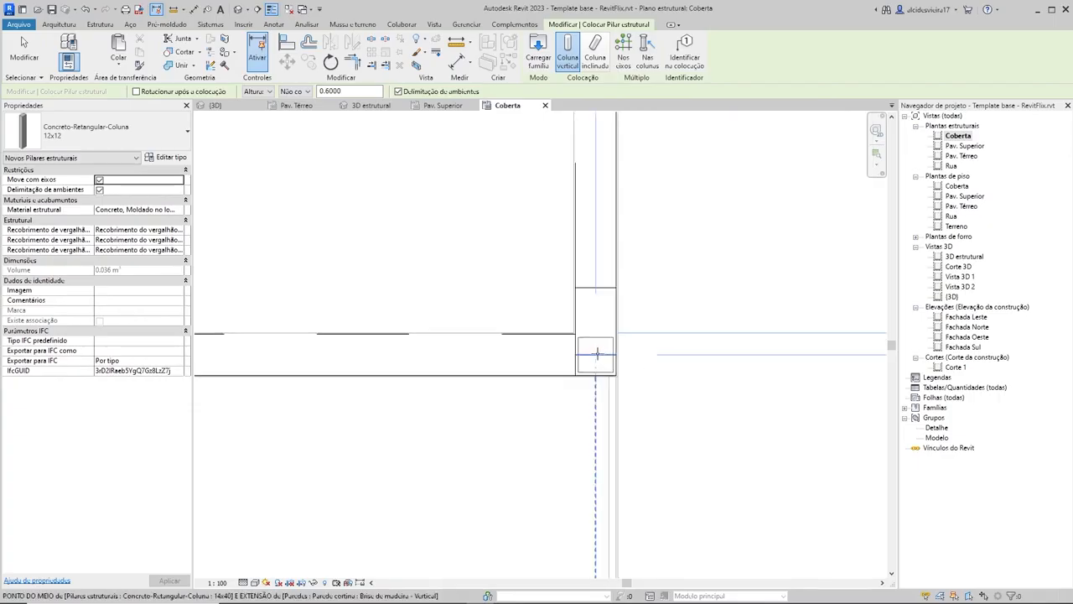
{"action": "left_click", "coordinate": [597, 353]}
{"action": "scroll", "coordinate": [596, 360], "scroll_direction": "down", "scroll_amount": 6}
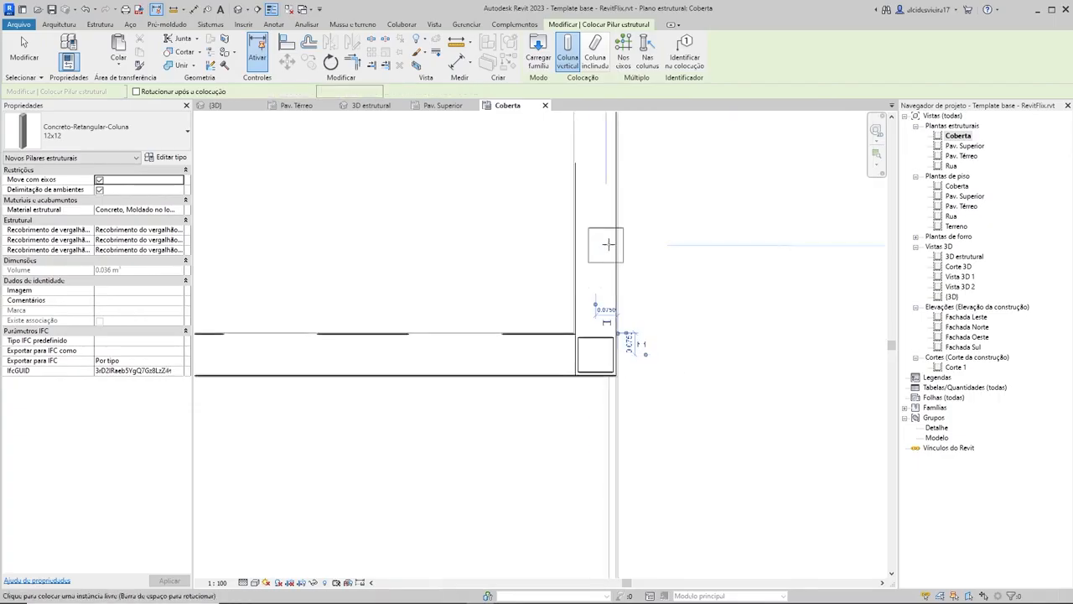
Step: Place a 12x12 column 0.60 high at the upper-right corner of the Coberta slab and end the column placement
{"action": "scroll", "coordinate": [593, 418], "scroll_direction": "up", "scroll_amount": 6}
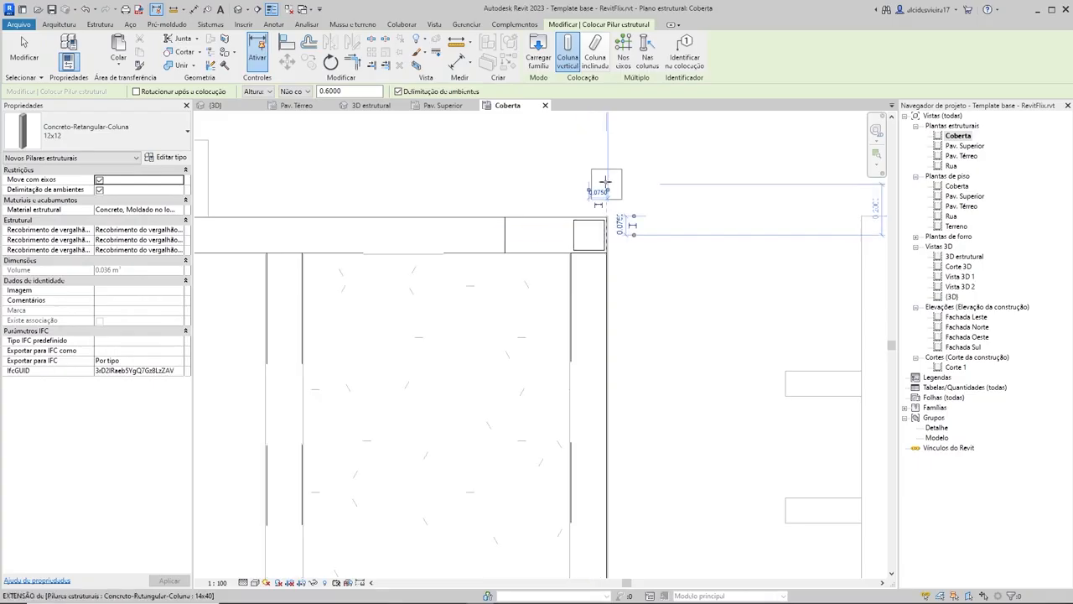
{"action": "scroll", "coordinate": [610, 180], "scroll_direction": "down", "scroll_amount": 3}
{"action": "key", "text": "Escape"}
{"action": "key", "text": "Escape"}
{"action": "scroll", "coordinate": [652, 194], "scroll_direction": "down", "scroll_amount": 4}
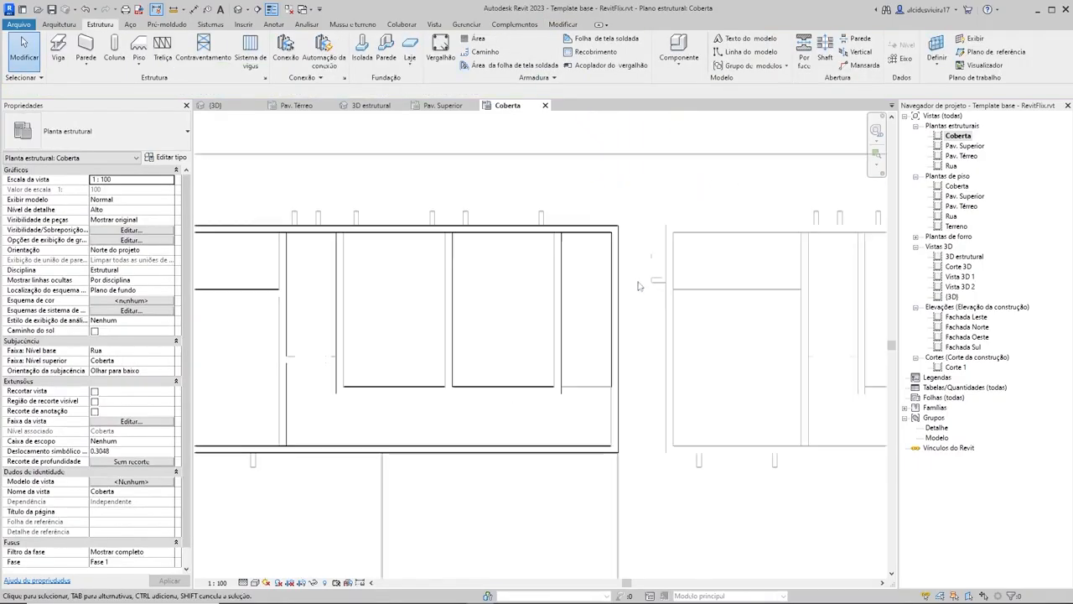
Step: Copy the two 12x12 columns at the slab's right corners 2 m to the left, with multiple copies enabled
{"action": "scroll", "coordinate": [704, 192], "scroll_direction": "up", "scroll_amount": 5}
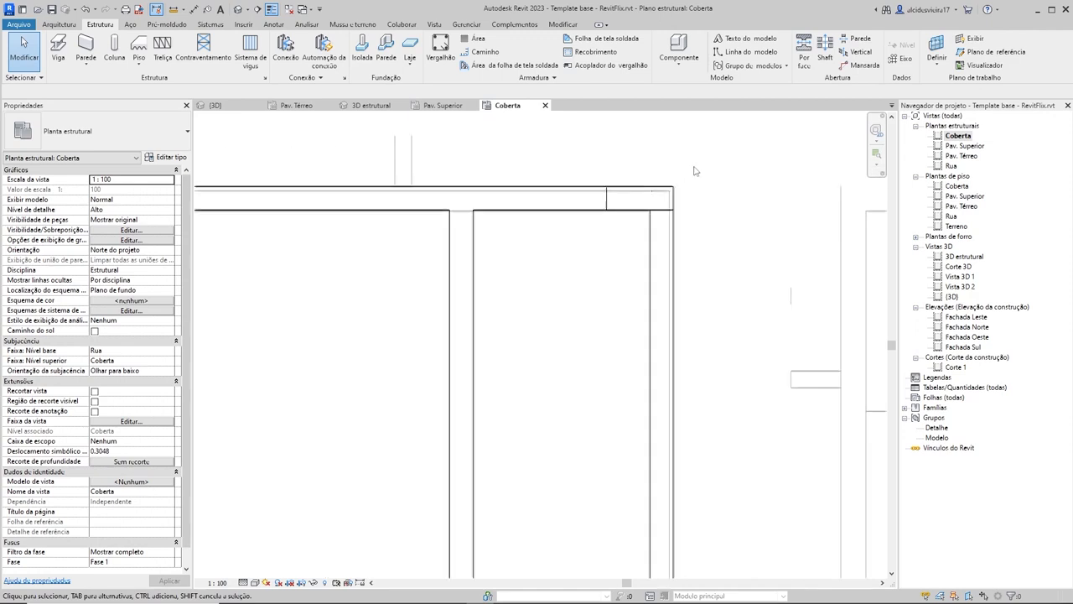
{"action": "left_click", "coordinate": [656, 195]}
{"action": "scroll", "coordinate": [678, 221], "scroll_direction": "down", "scroll_amount": 2}
{"action": "scroll", "coordinate": [685, 399], "scroll_direction": "up", "scroll_amount": 4}
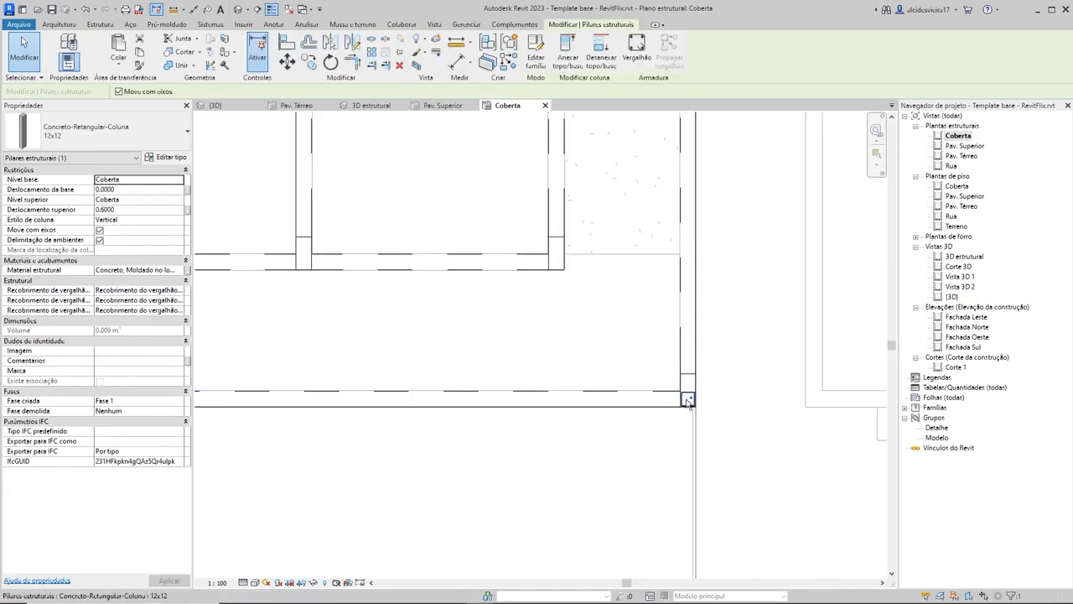
{"action": "left_click", "coordinate": [688, 402], "text": "ctrl"}
{"action": "scroll", "coordinate": [757, 295], "scroll_direction": "down", "scroll_amount": 2}
{"action": "scroll", "coordinate": [772, 335], "scroll_direction": "down", "scroll_amount": 3}
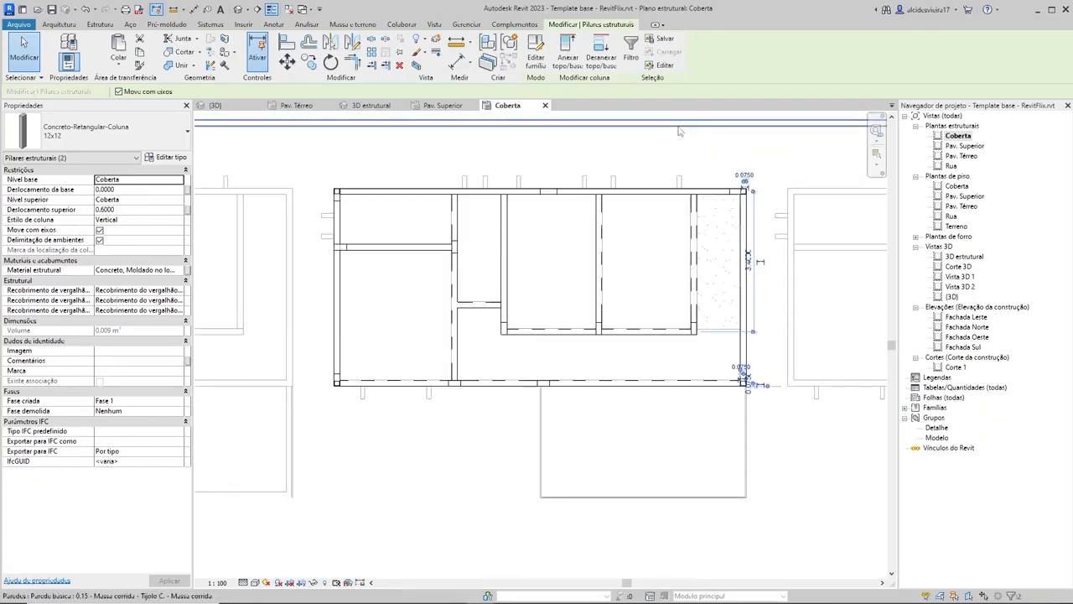
{"action": "scroll", "coordinate": [703, 176], "scroll_direction": "up", "scroll_amount": 2}
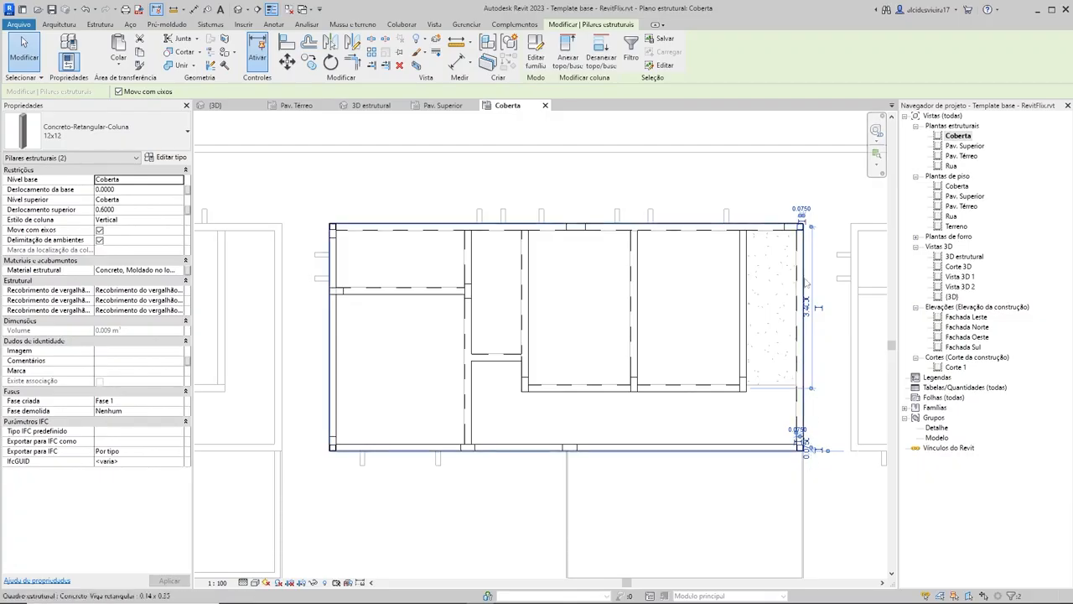
{"action": "key", "text": "c"}
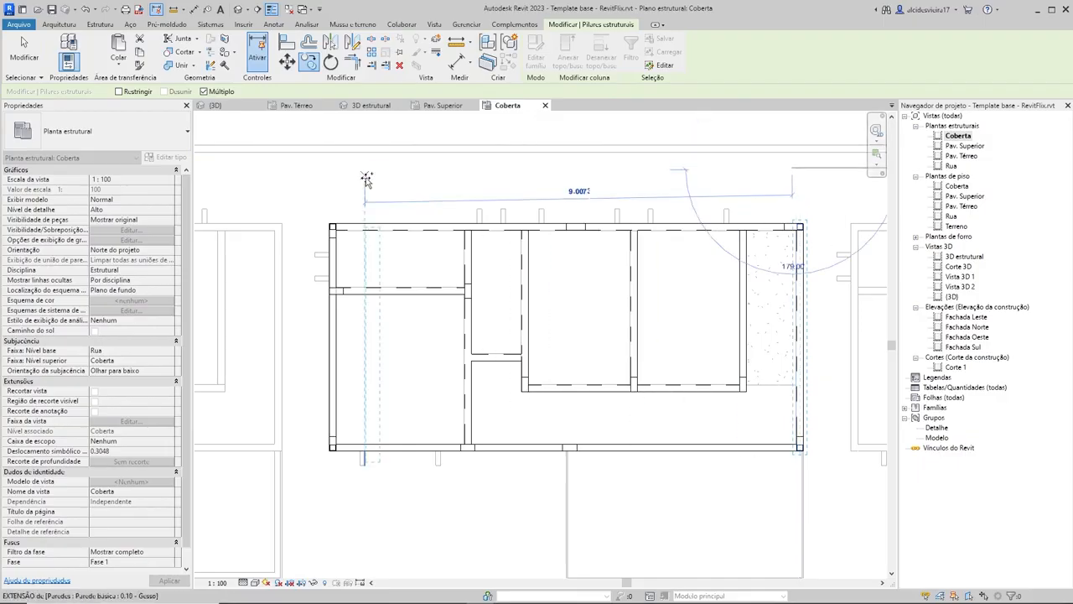
{"action": "type", "text": "2"}
{"action": "key", "text": "Return"}
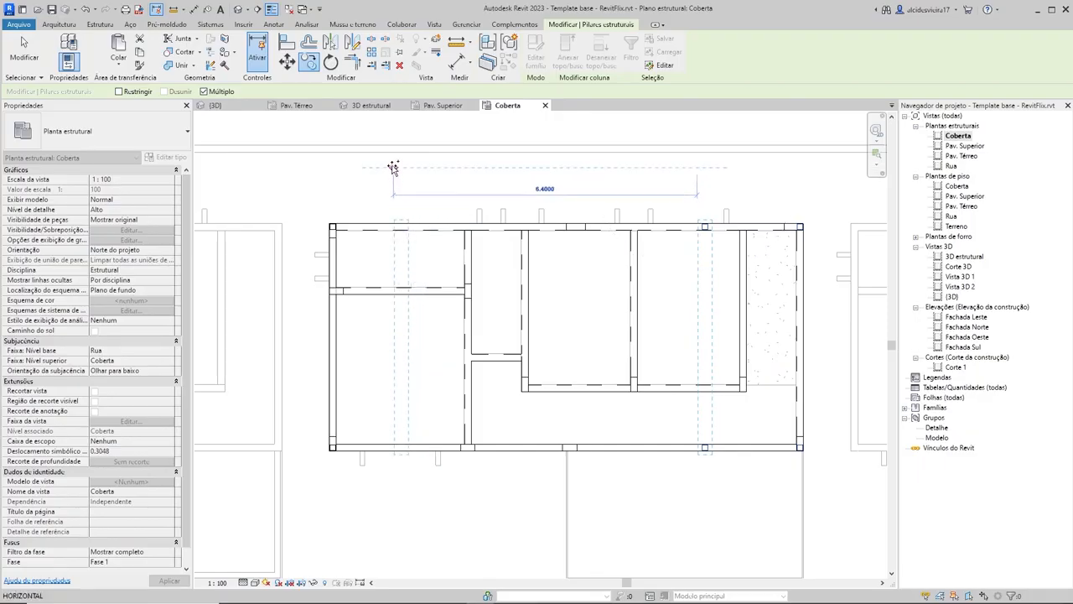
Step: Place three more copies of the column pair at 2 m intervals toward the slab's left edge
{"action": "type", "text": "2"}
{"action": "key", "text": "Return"}
{"action": "type", "text": "2"}
{"action": "key", "text": "Return"}
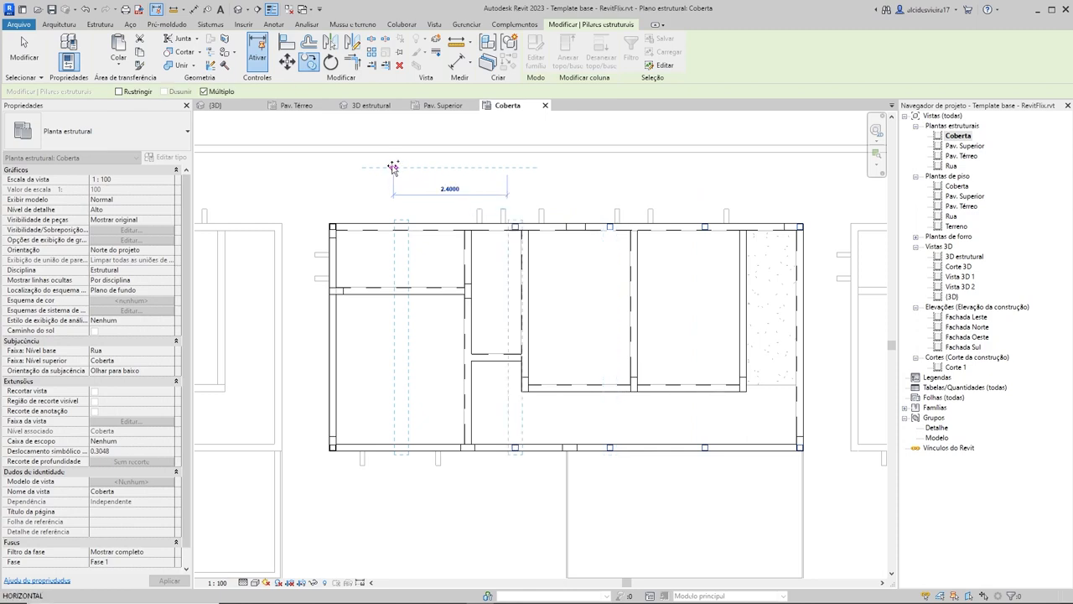
{"action": "type", "text": "2"}
{"action": "key", "text": "Return"}
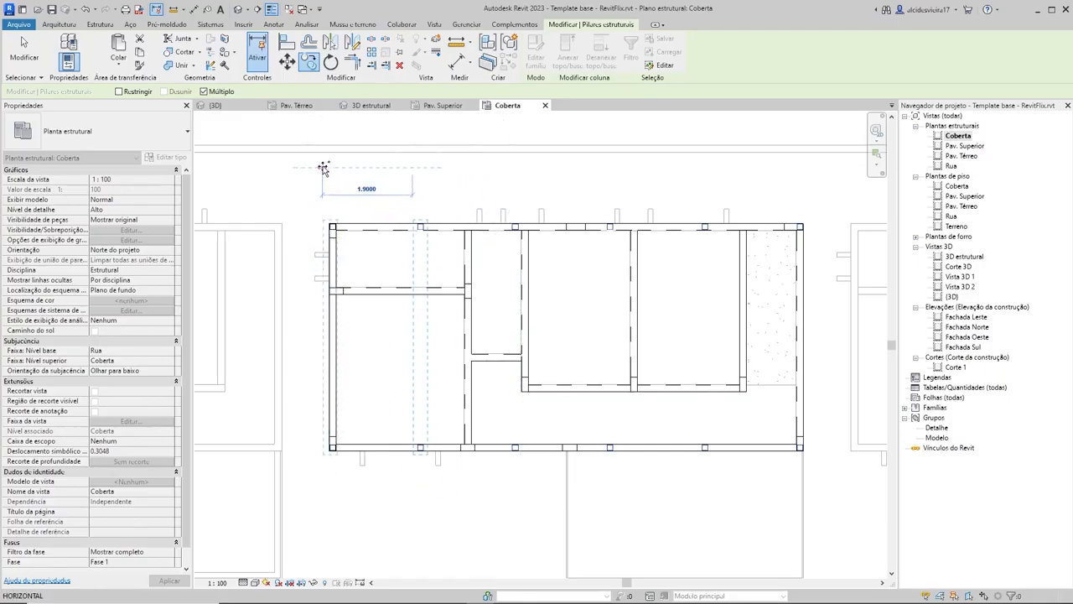
{"action": "key", "text": "Escape"}
{"action": "key", "text": "Escape"}
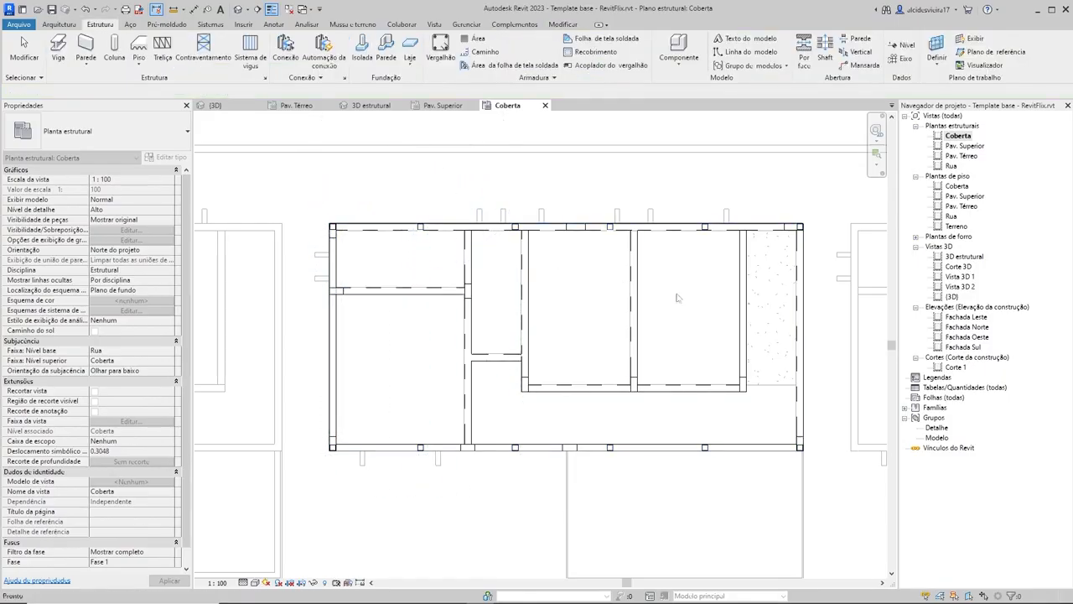
Step: Copy the 12x12 column at the slab's lower-left corner about 2.3 m up along the left edge
{"action": "scroll", "coordinate": [714, 373], "scroll_direction": "down", "scroll_amount": 1}
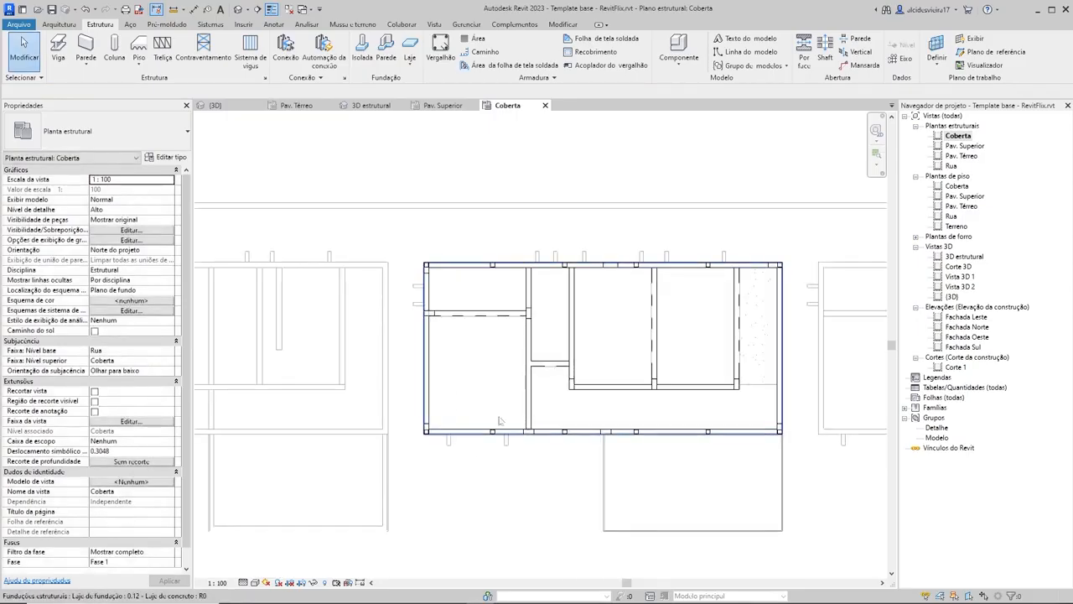
{"action": "scroll", "coordinate": [440, 441], "scroll_direction": "up", "scroll_amount": 1}
{"action": "scroll", "coordinate": [440, 441], "scroll_direction": "up", "scroll_amount": 1}
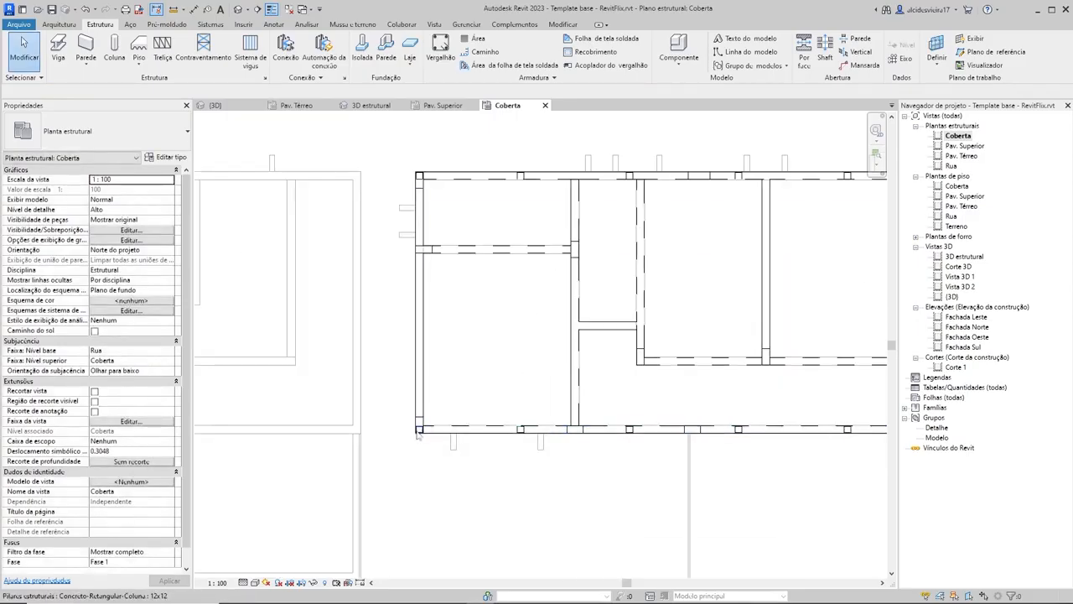
{"action": "left_click", "coordinate": [418, 430]}
{"action": "scroll", "coordinate": [482, 383], "scroll_direction": "up", "scroll_amount": 1}
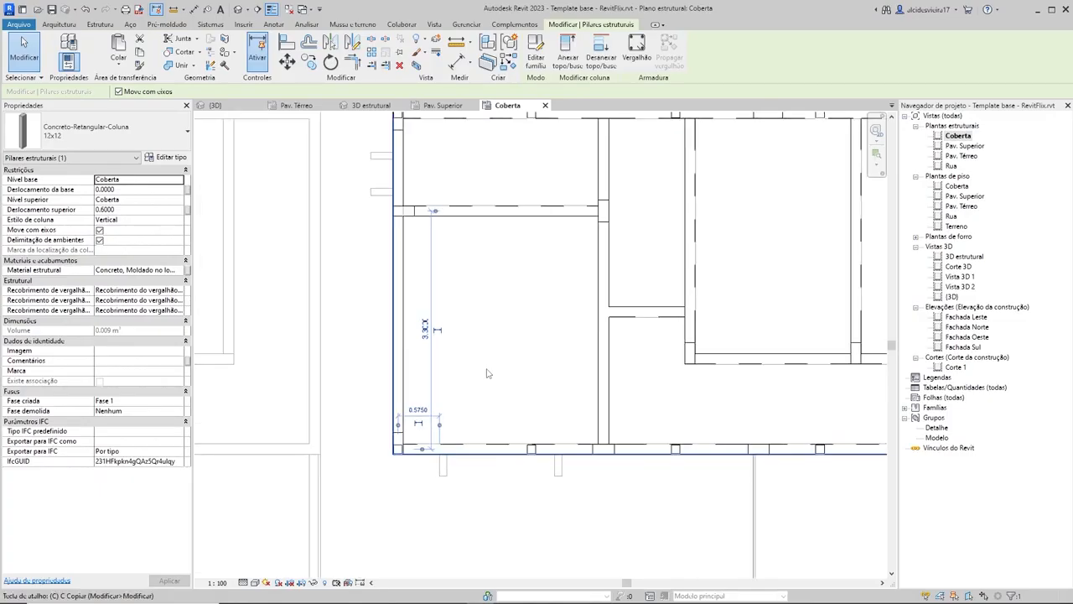
{"action": "key", "text": "m"}
{"action": "key", "text": "v"}
{"action": "left_click", "coordinate": [480, 386]}
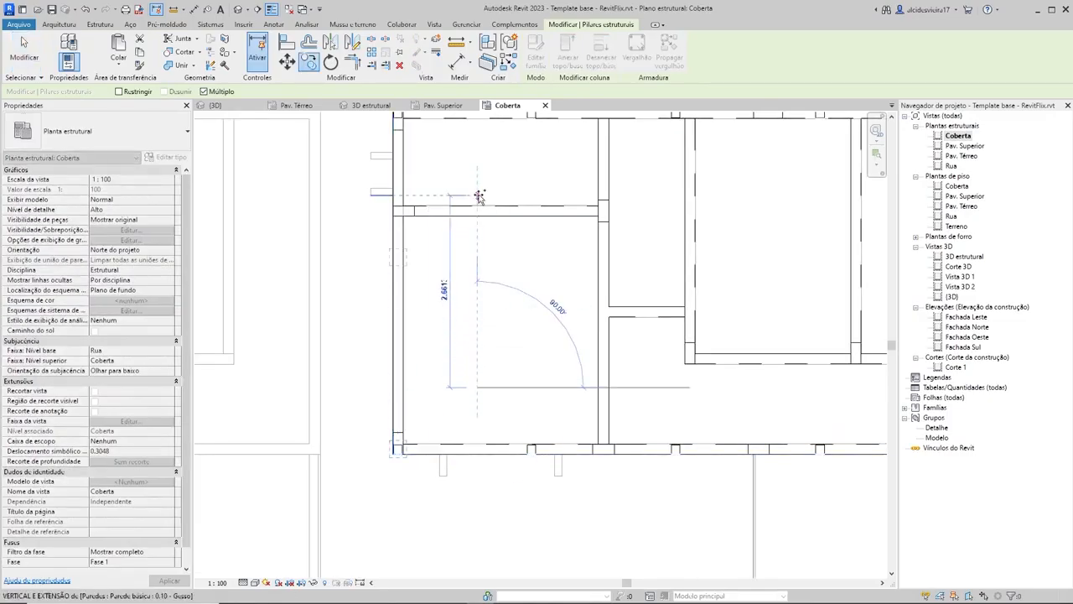
{"action": "scroll", "coordinate": [478, 229], "scroll_direction": "down", "scroll_amount": 1}
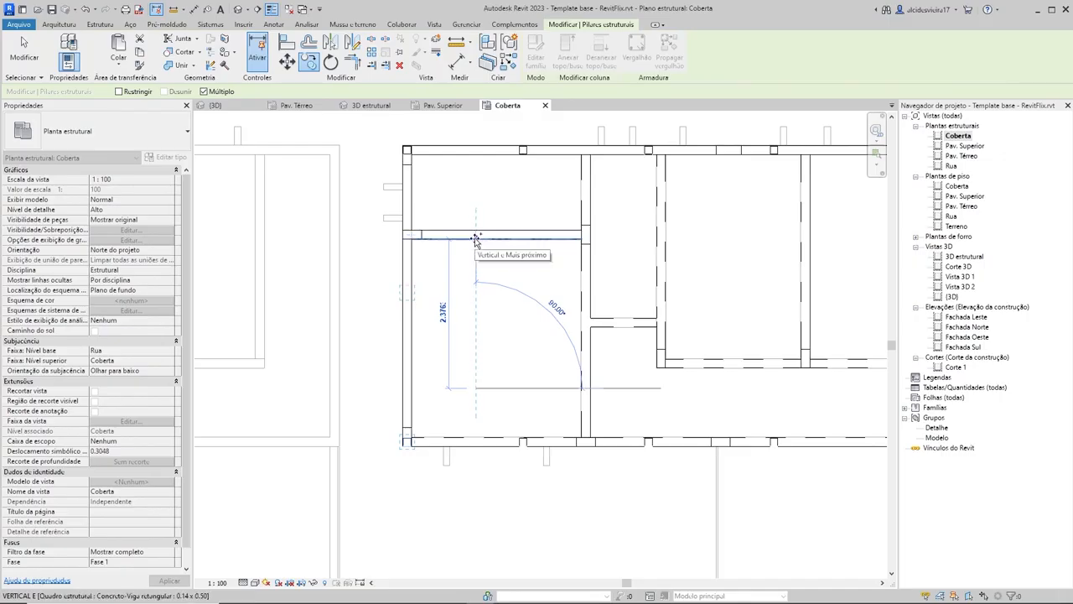
{"action": "type", "text": "2."}
{"action": "key", "text": "Return"}
{"action": "key", "text": "Escape"}
{"action": "key", "text": "Escape"}
{"action": "scroll", "coordinate": [616, 363], "scroll_direction": "down", "scroll_amount": 1}
{"action": "middle_click_drag", "start_coordinate": [616, 363], "coordinate": [608, 358]}
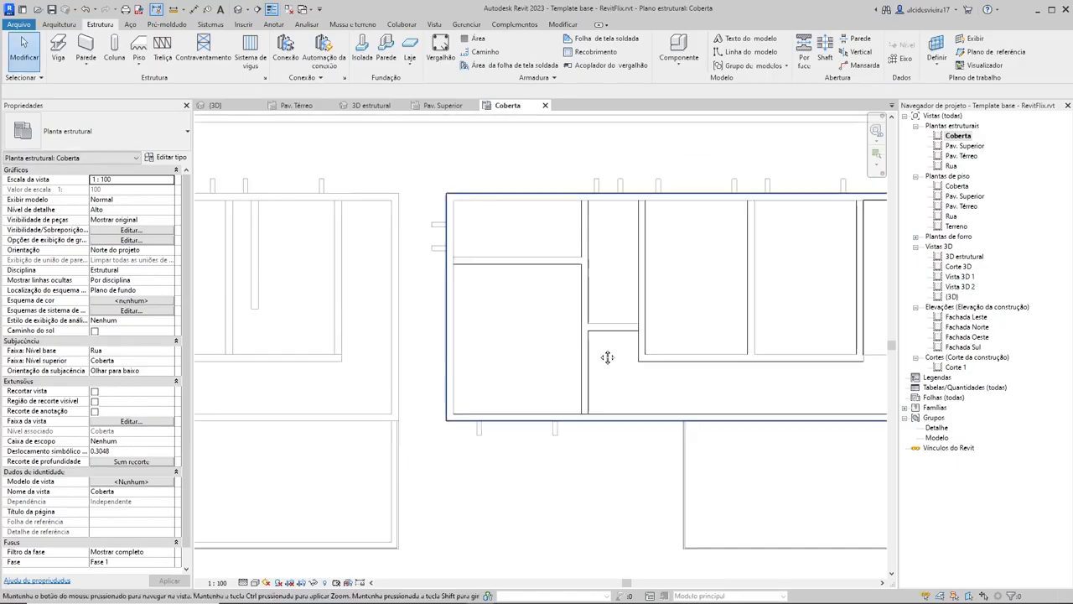
{"action": "scroll", "coordinate": [514, 334], "scroll_direction": "up", "scroll_amount": 1}
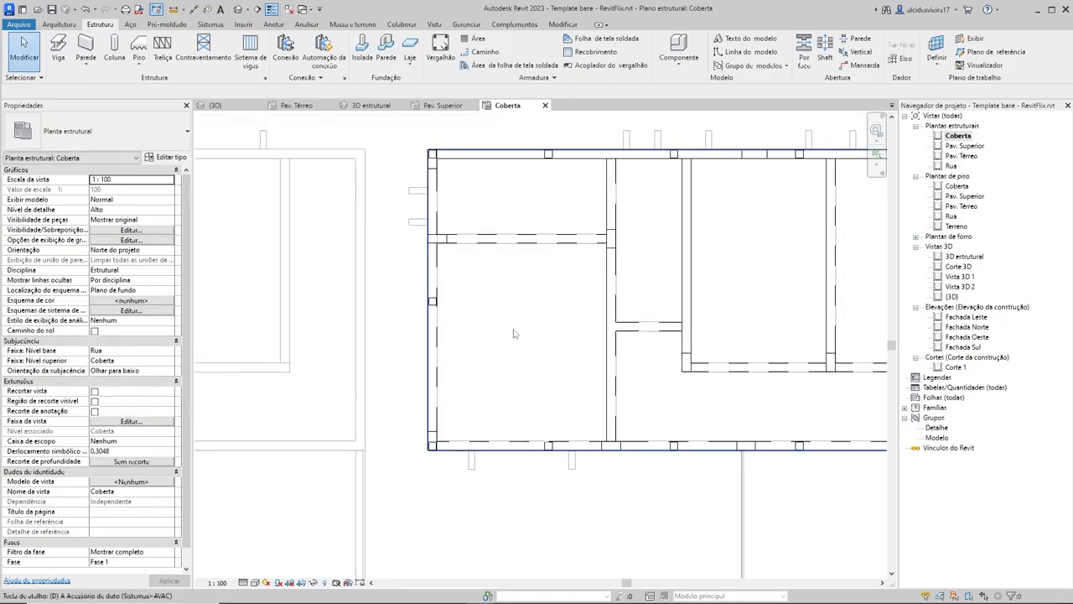
{"action": "left_click", "coordinate": [515, 331]}
{"action": "key", "text": "Escape"}
{"action": "key", "text": "d"}
{"action": "key", "text": "i"}
{"action": "scroll", "coordinate": [432, 444], "scroll_direction": "up", "scroll_amount": 2}
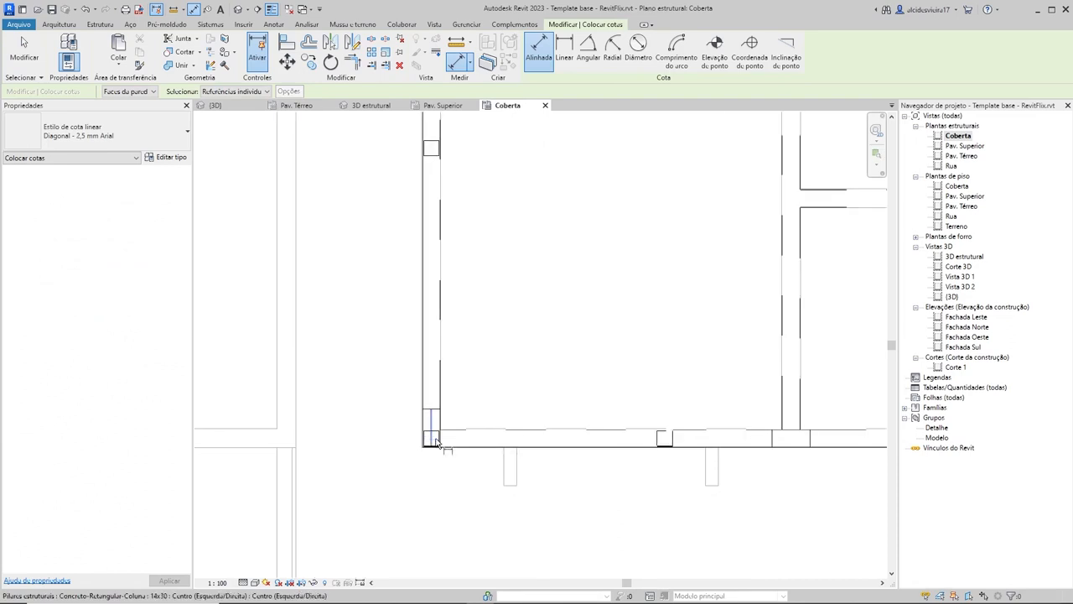
{"action": "key", "text": "Escape"}
{"action": "key", "text": "Escape"}
Step: Delete the intermediate 12x12 column on the slab's left edge
{"action": "scroll", "coordinate": [491, 352], "scroll_direction": "down", "scroll_amount": 2}
{"action": "scroll", "coordinate": [479, 316], "scroll_direction": "up", "scroll_amount": 2}
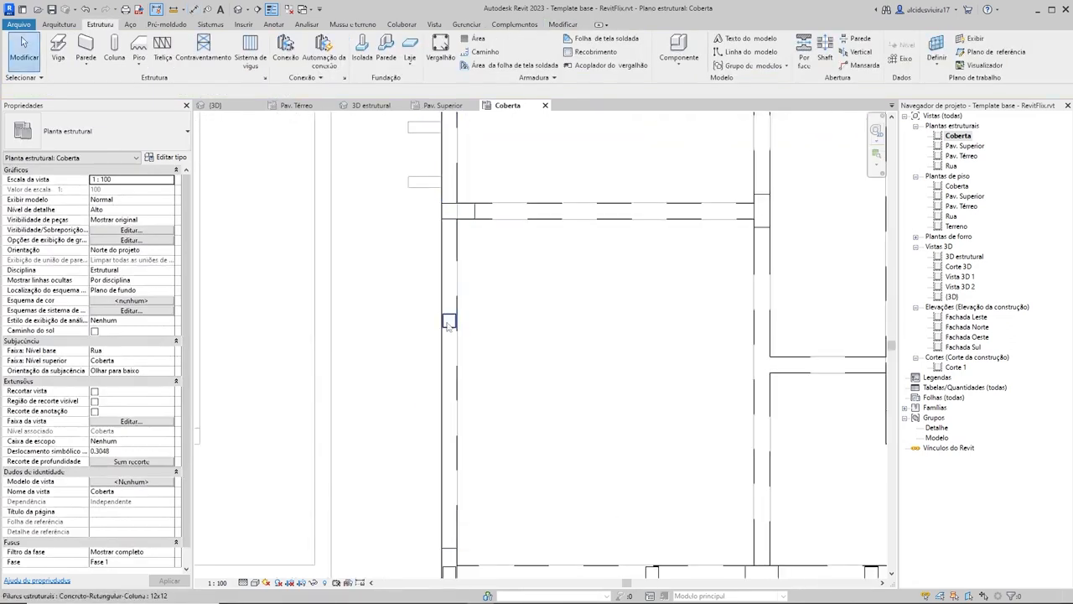
{"action": "left_click", "coordinate": [450, 324]}
{"action": "scroll", "coordinate": [541, 339], "scroll_direction": "down", "scroll_amount": 2}
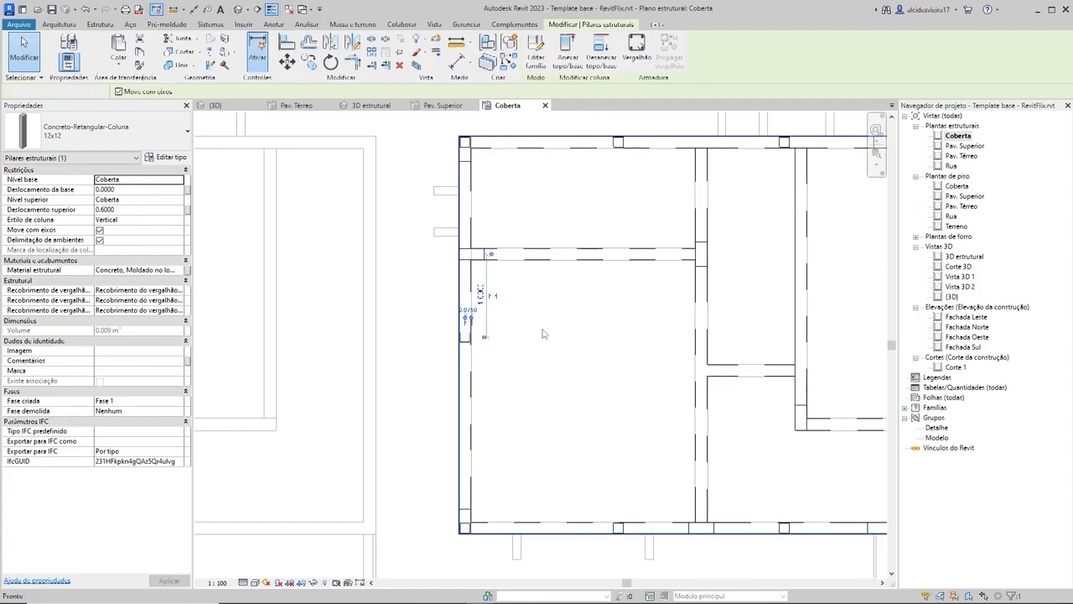
{"action": "key", "text": "Escape"}
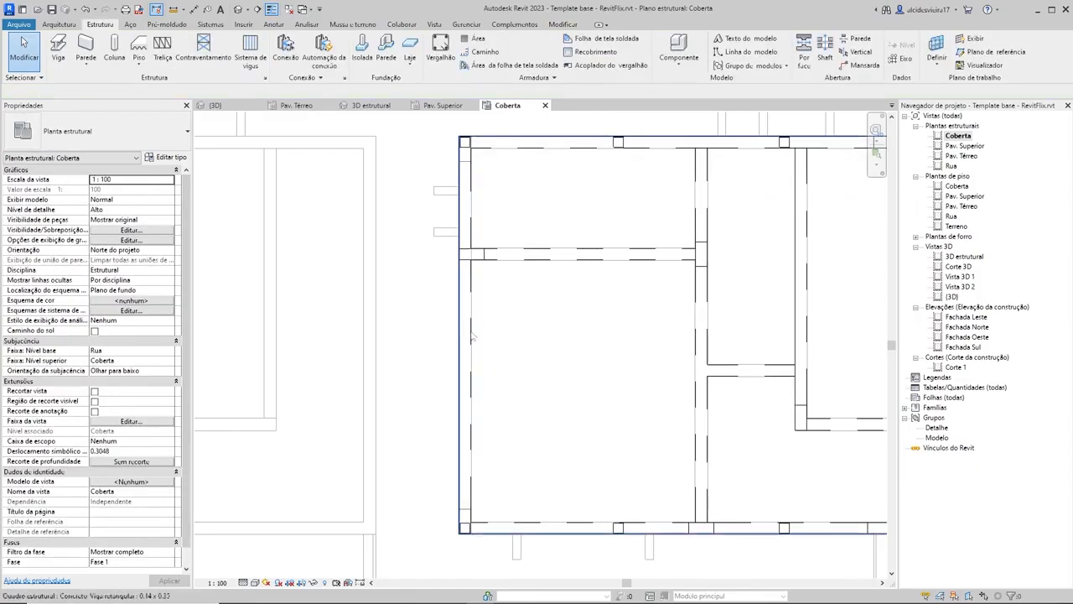
Step: Copy the lower-left corner's 12x12 column up along the slab's left edge, about 1.18 m away
{"action": "left_click", "coordinate": [468, 527]}
{"action": "scroll", "coordinate": [481, 529], "scroll_direction": "up", "scroll_amount": 3}
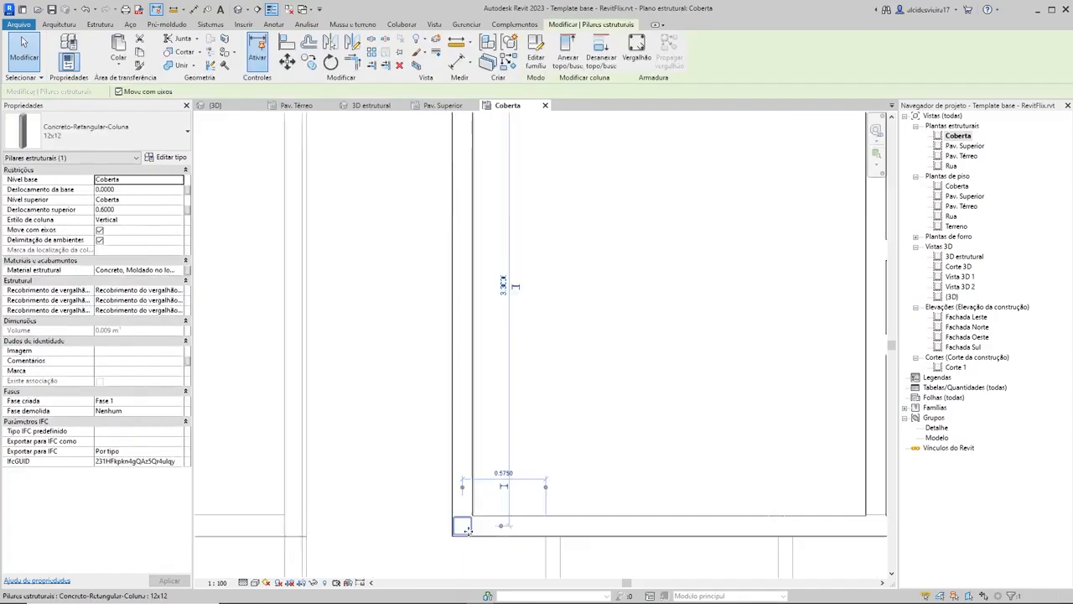
{"action": "key", "text": "c"}
{"action": "key", "text": "o"}
{"action": "left_click", "coordinate": [605, 465]}
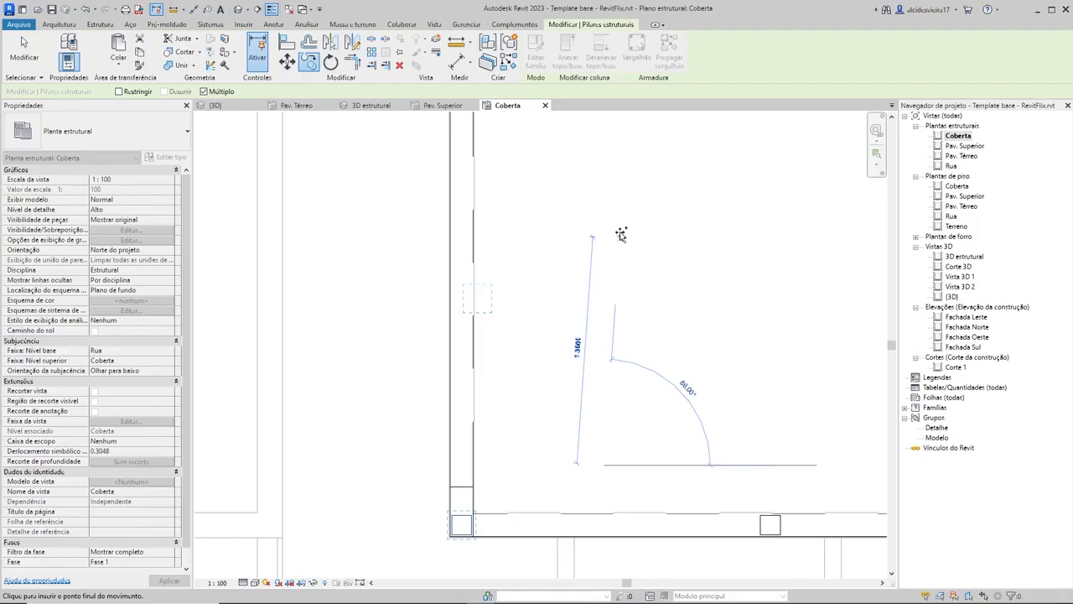
{"action": "scroll", "coordinate": [620, 234], "scroll_direction": "down", "scroll_amount": 2}
{"action": "left_click", "coordinate": [598, 307]}
{"action": "key", "text": "Escape"}
{"action": "key", "text": "Escape"}
{"action": "scroll", "coordinate": [531, 348], "scroll_direction": "down", "scroll_amount": 2}
{"action": "middle_click_drag", "start_coordinate": [547, 322], "coordinate": [570, 333]}
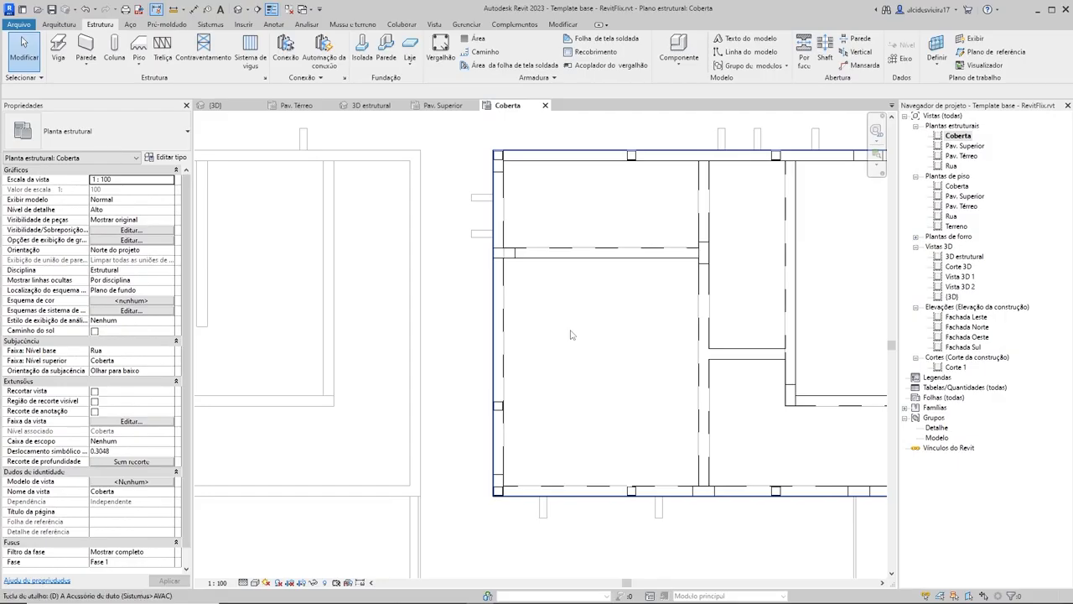
Step: Add an aligned dimension string through the centers of the three 12x12 columns on the left edge, placed outside the slab
{"action": "key", "text": "d"}
{"action": "key", "text": "i"}
{"action": "scroll", "coordinate": [507, 516], "scroll_direction": "up", "scroll_amount": 5}
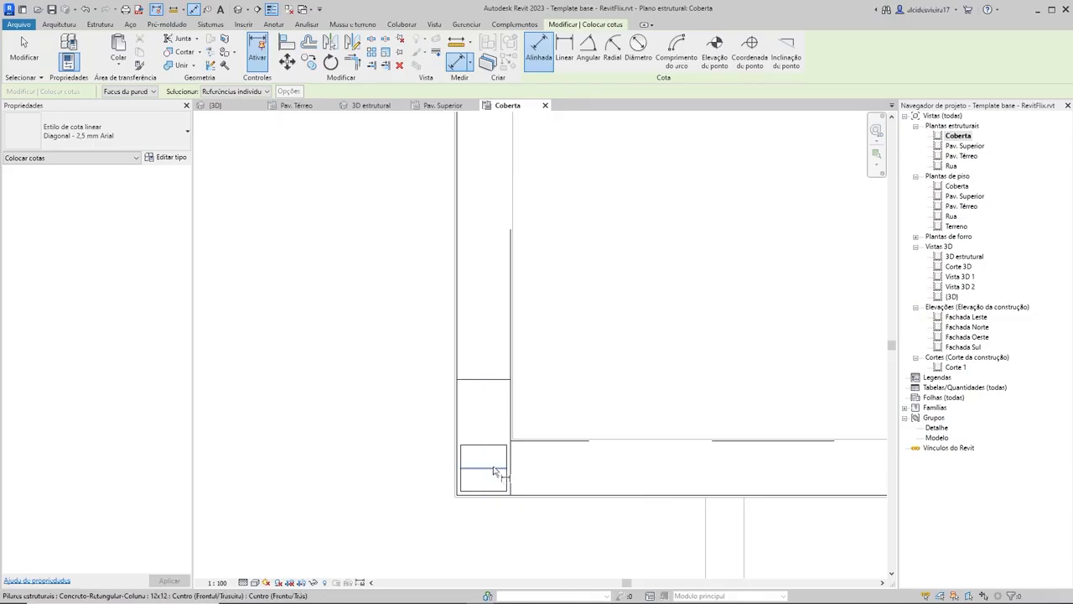
{"action": "left_click", "coordinate": [501, 469]}
{"action": "scroll", "coordinate": [546, 283], "scroll_direction": "down", "scroll_amount": 5}
{"action": "middle_click_drag", "start_coordinate": [541, 316], "coordinate": [542, 395]}
{"action": "middle_click_drag", "start_coordinate": [541, 242], "coordinate": [539, 415]}
{"action": "scroll", "coordinate": [510, 437], "scroll_direction": "up", "scroll_amount": 5}
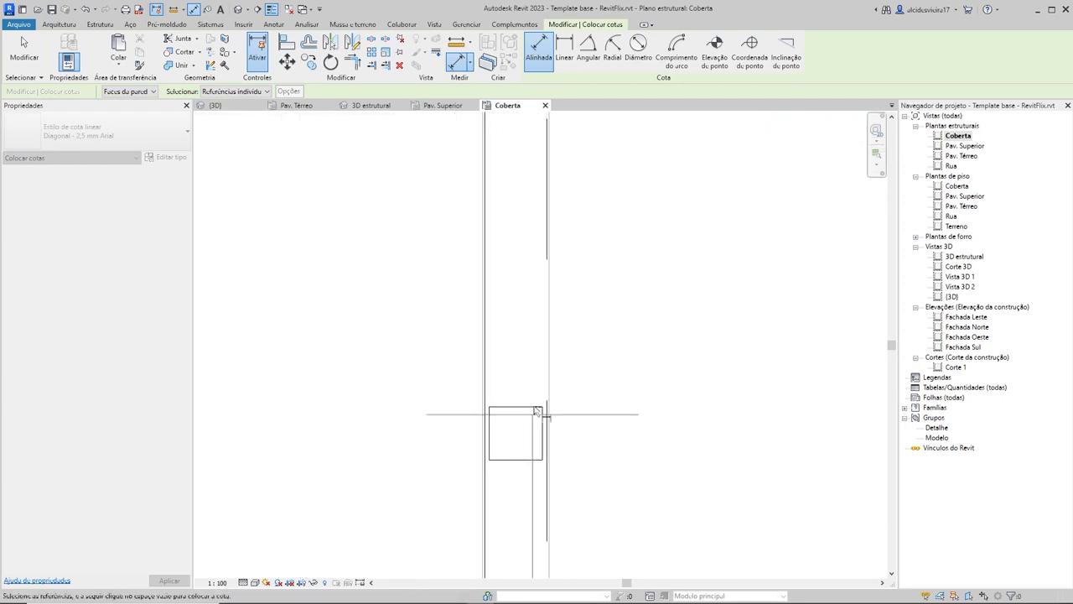
{"action": "left_click", "coordinate": [521, 433]}
{"action": "scroll", "coordinate": [545, 335], "scroll_direction": "up", "scroll_amount": 3}
{"action": "scroll", "coordinate": [545, 269], "scroll_direction": "down", "scroll_amount": 4}
{"action": "scroll", "coordinate": [532, 215], "scroll_direction": "up", "scroll_amount": 4}
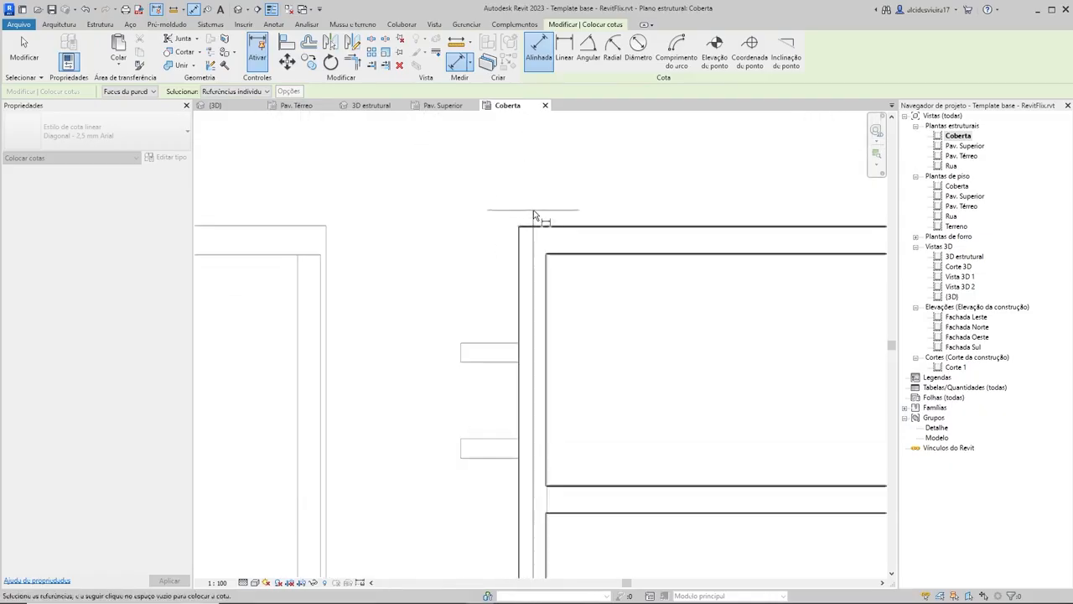
{"action": "scroll", "coordinate": [541, 245], "scroll_direction": "down", "scroll_amount": 3}
{"action": "scroll", "coordinate": [545, 243], "scroll_direction": "down", "scroll_amount": 3}
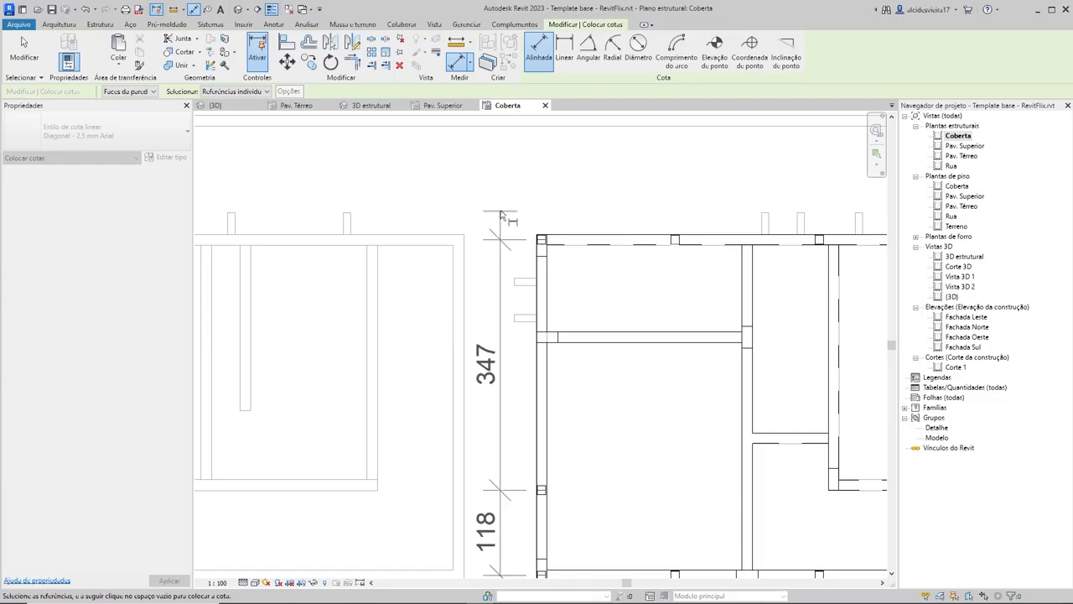
{"action": "scroll", "coordinate": [585, 366], "scroll_direction": "down", "scroll_amount": 2}
{"action": "middle_click_drag", "start_coordinate": [585, 369], "coordinate": [575, 343]}
{"action": "scroll", "coordinate": [528, 386], "scroll_direction": "up", "scroll_amount": 2}
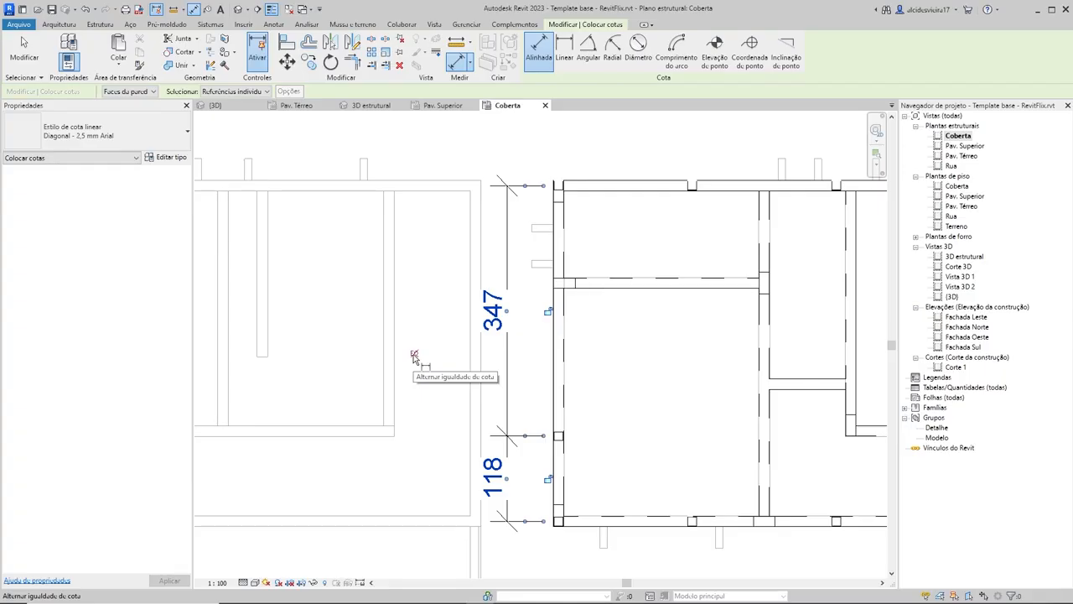
Step: Apply the equality constraint to the dimension string to center the intermediate column between the left corner columns
{"action": "left_click", "coordinate": [413, 355]}
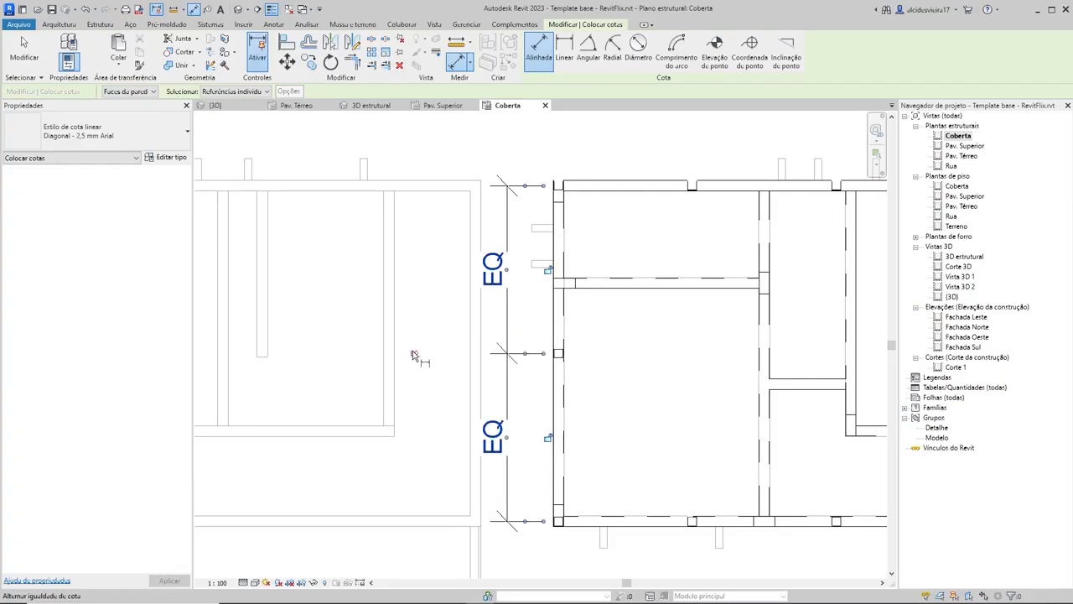
{"action": "key", "text": "Escape"}
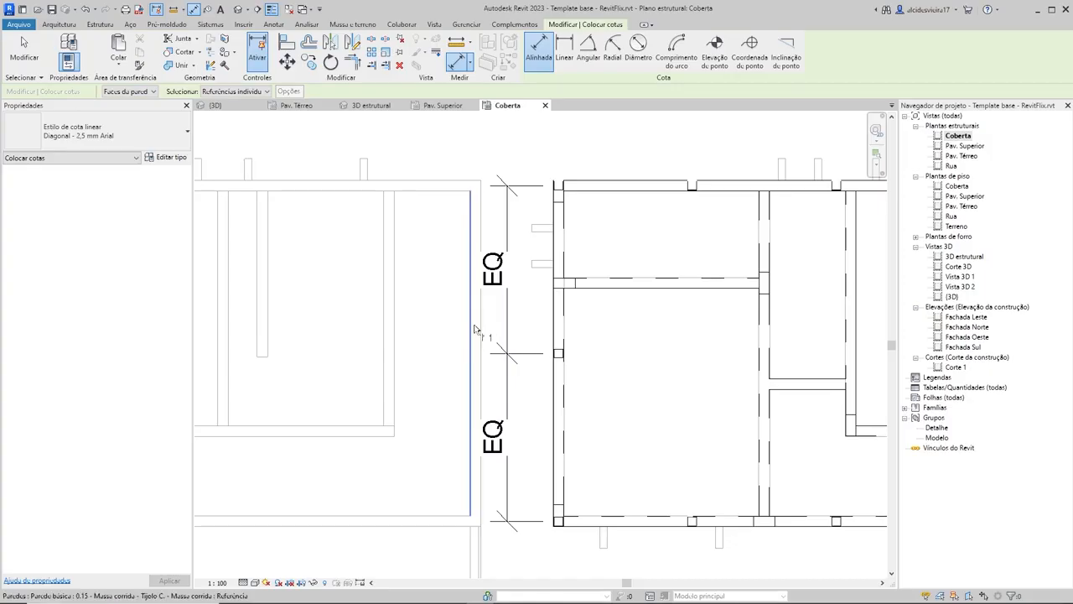
{"action": "key", "text": "Escape"}
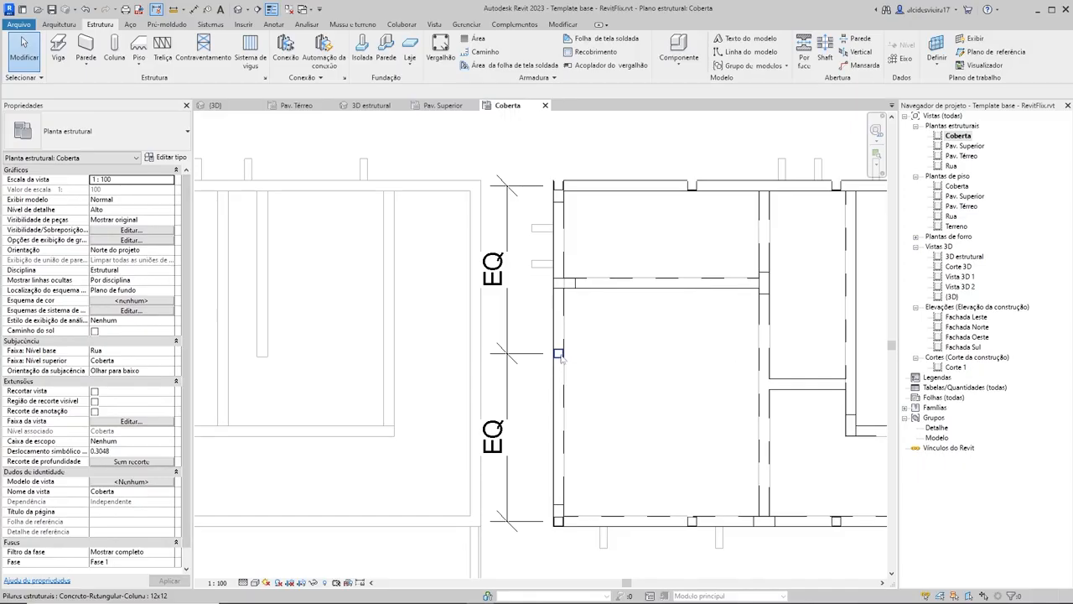
{"action": "scroll", "coordinate": [560, 355], "scroll_direction": "down", "scroll_amount": 2}
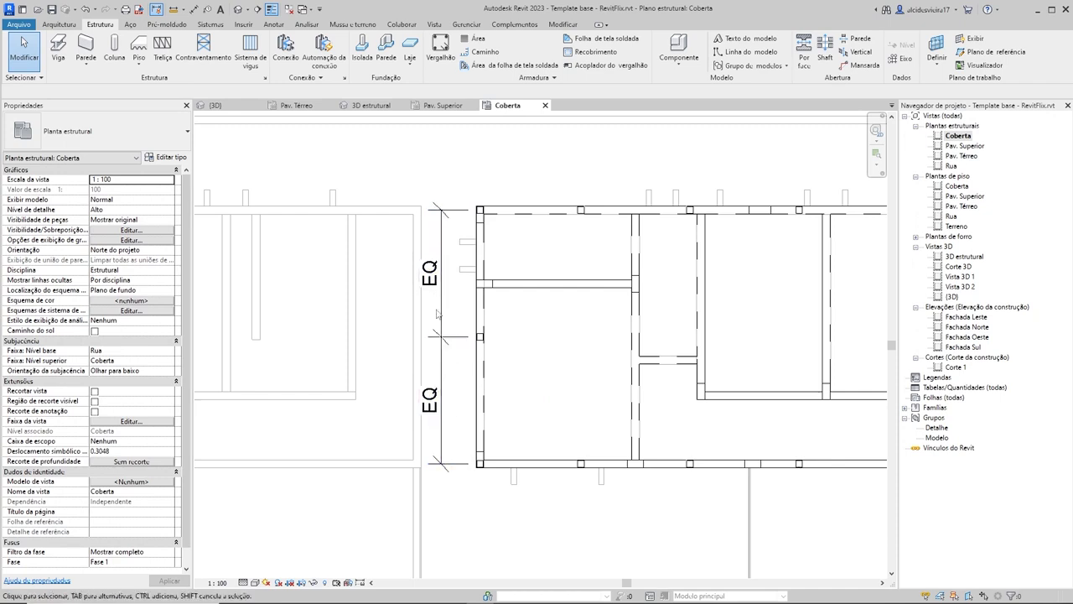
{"action": "scroll", "coordinate": [469, 334], "scroll_direction": "down", "scroll_amount": 2}
{"action": "middle_click_drag", "start_coordinate": [470, 334], "coordinate": [373, 340]}
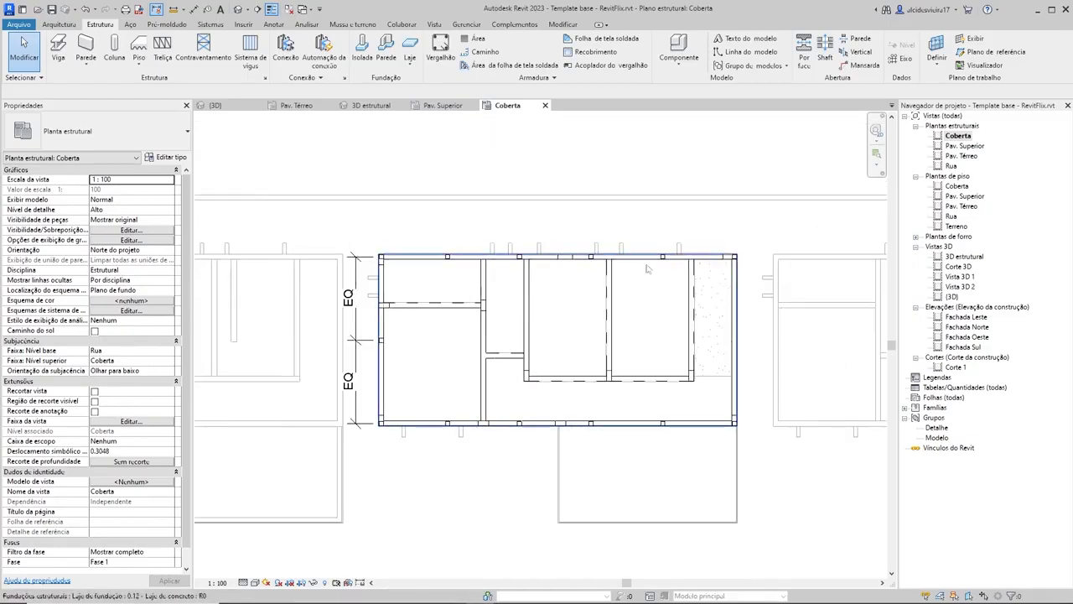
Step: Add an aligned dimension string through the centers of the six 12x12 columns on the upper edge, placed outside the slab
{"action": "scroll", "coordinate": [388, 222], "scroll_direction": "up", "scroll_amount": 1}
{"action": "key", "text": "d"}
{"action": "key", "text": "i"}
{"action": "scroll", "coordinate": [373, 294], "scroll_direction": "up", "scroll_amount": 4}
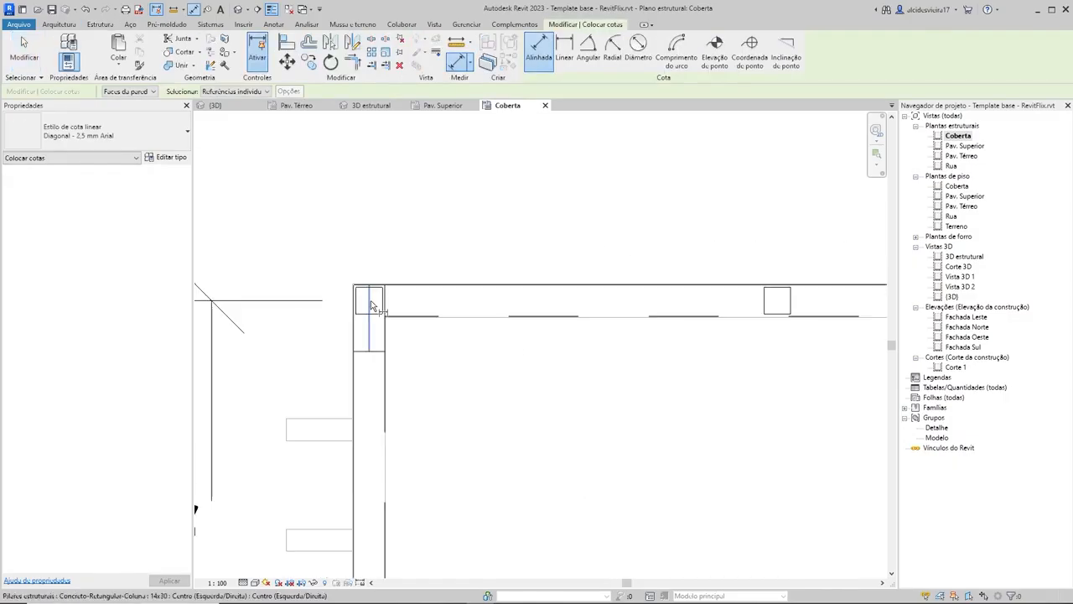
{"action": "scroll", "coordinate": [370, 300], "scroll_direction": "up", "scroll_amount": 2}
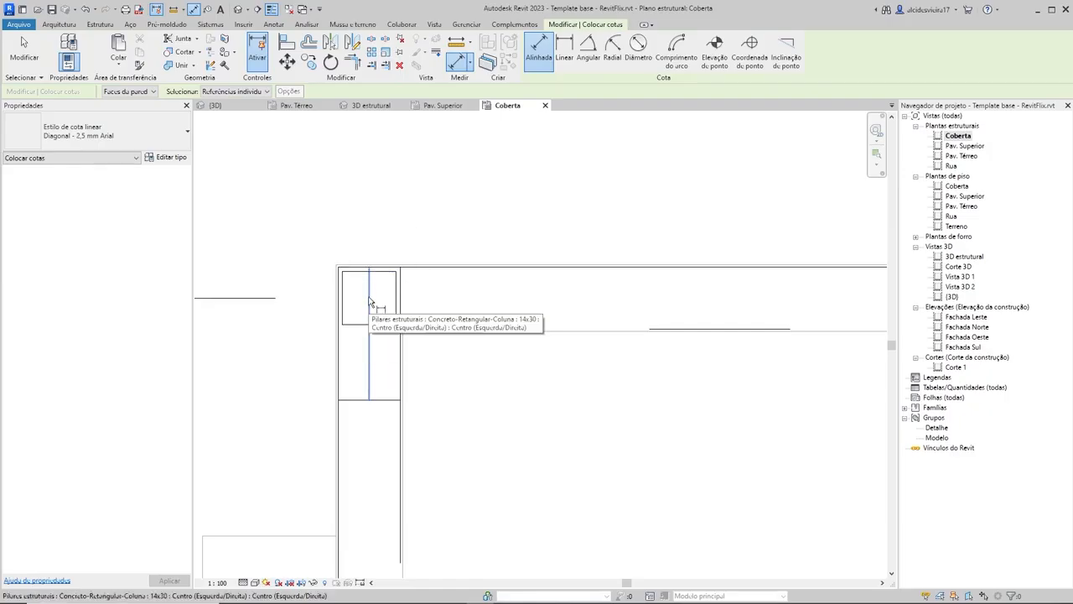
{"action": "key", "text": "Tab"}
{"action": "left_click", "coordinate": [370, 301]}
{"action": "scroll", "coordinate": [642, 244], "scroll_direction": "down", "scroll_amount": 4}
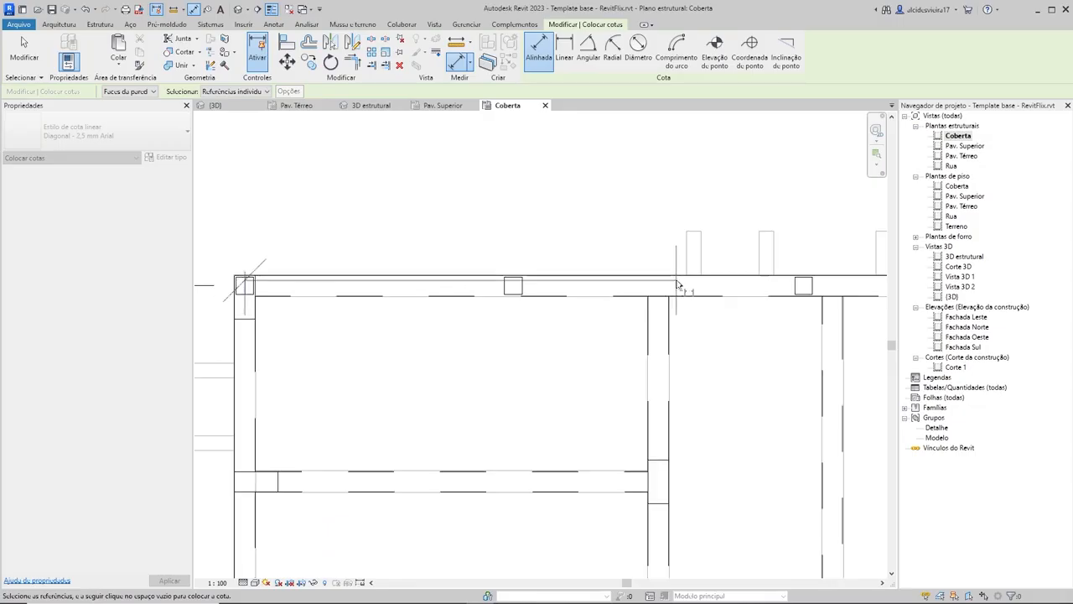
{"action": "left_click", "coordinate": [513, 286]}
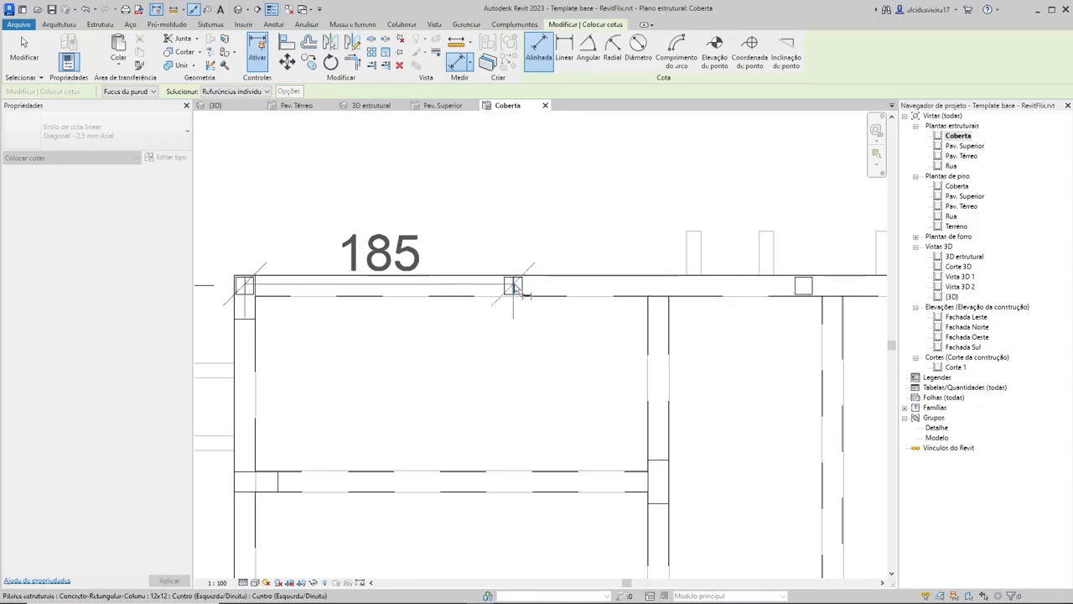
{"action": "left_click", "coordinate": [803, 287]}
{"action": "scroll", "coordinate": [797, 277], "scroll_direction": "down", "scroll_amount": 2}
{"action": "left_click", "coordinate": [679, 271]}
{"action": "scroll", "coordinate": [838, 229], "scroll_direction": "down", "scroll_amount": 1}
{"action": "middle_click_drag", "start_coordinate": [847, 230], "coordinate": [592, 242]}
{"action": "left_click", "coordinate": [606, 277]}
{"action": "left_click", "coordinate": [769, 278]}
{"action": "scroll", "coordinate": [644, 219], "scroll_direction": "down", "scroll_amount": 2}
{"action": "middle_click_drag", "start_coordinate": [644, 219], "coordinate": [744, 254]}
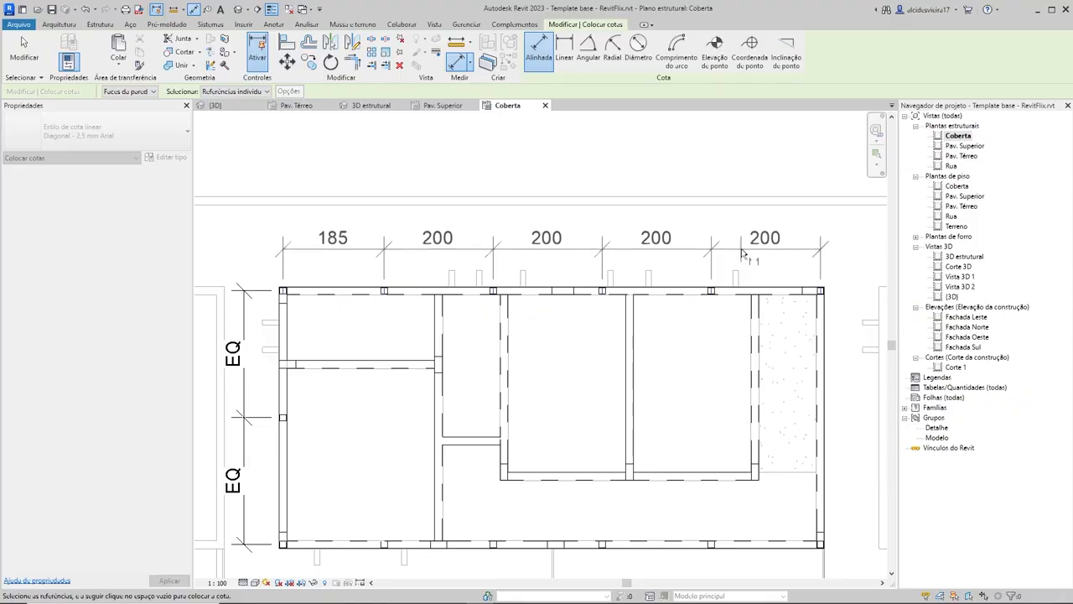
{"action": "left_click", "coordinate": [742, 254]}
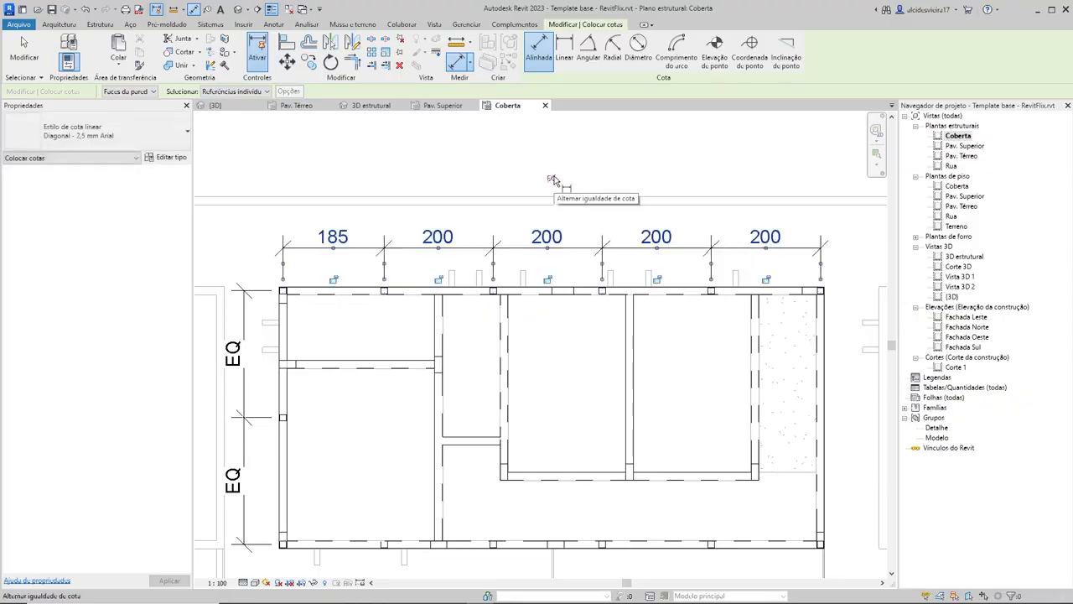
Step: Apply the equality constraint to the upper dimension string to space the upper-edge columns evenly
{"action": "left_click", "coordinate": [554, 180]}
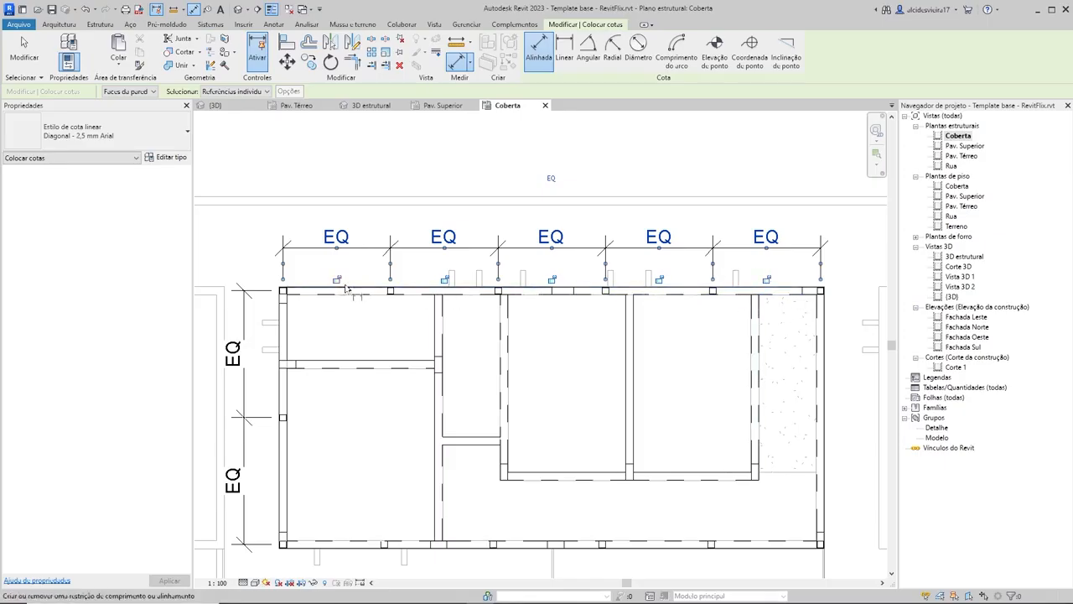
{"action": "key", "text": "Escape"}
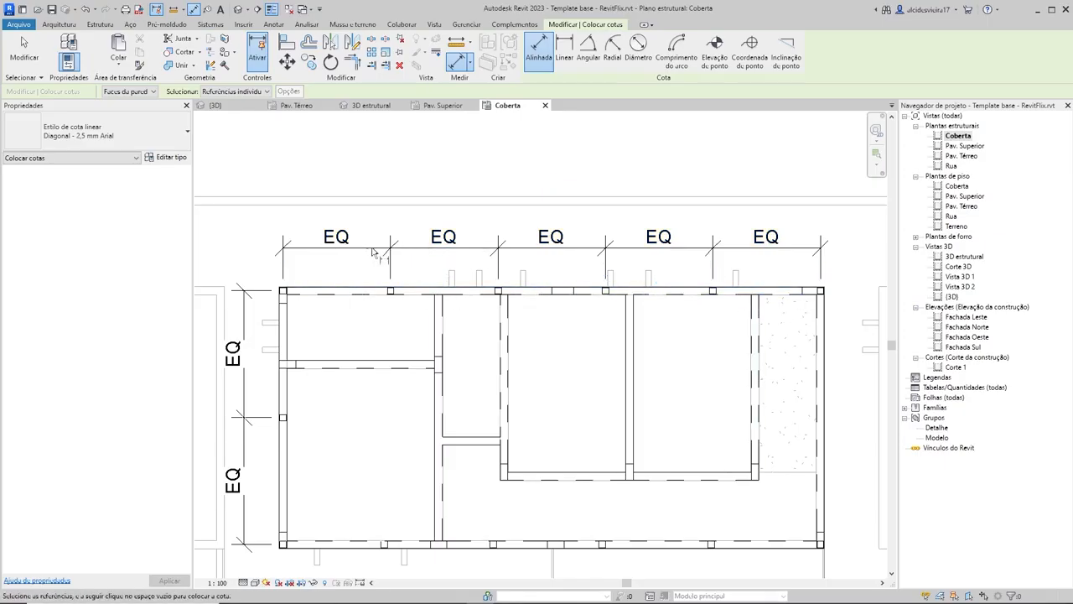
{"action": "key", "text": "Escape"}
Step: Delete the upper-edge and left-edge dimension strings while keeping their equality constraints on the columns
{"action": "scroll", "coordinate": [553, 249], "scroll_direction": "down", "scroll_amount": 2}
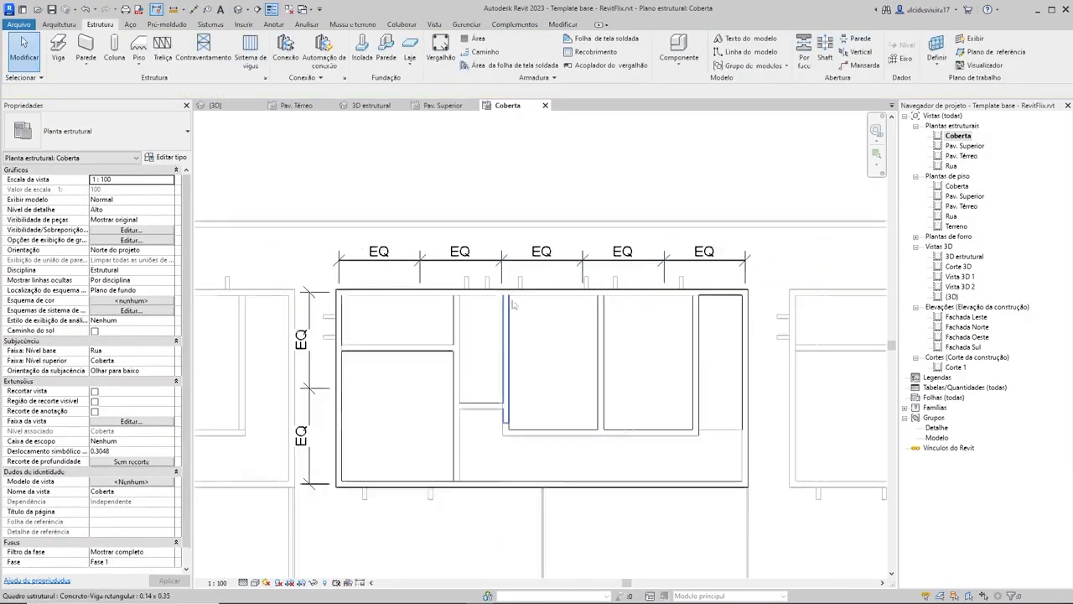
{"action": "left_click", "coordinate": [553, 250]}
{"action": "key", "text": "Delete"}
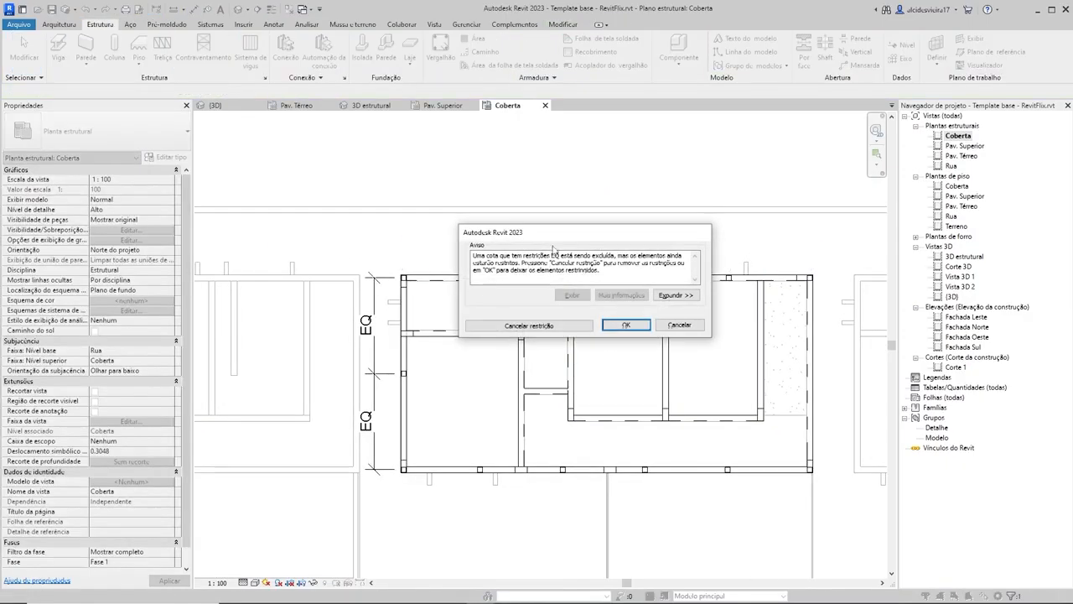
{"action": "left_click", "coordinate": [623, 324]}
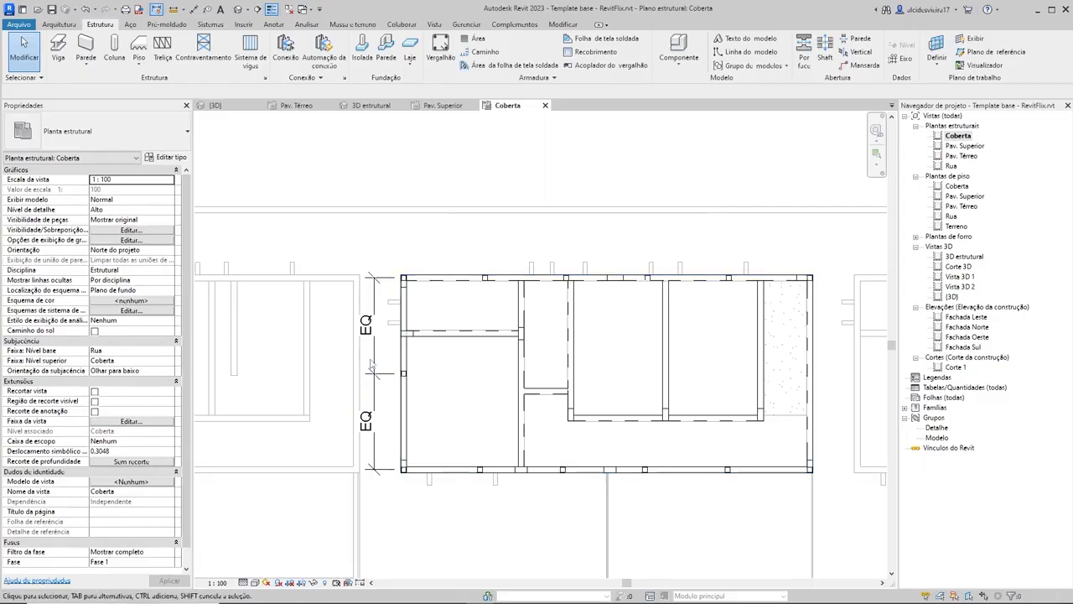
{"action": "left_click", "coordinate": [371, 363]}
{"action": "key", "text": "Delete"}
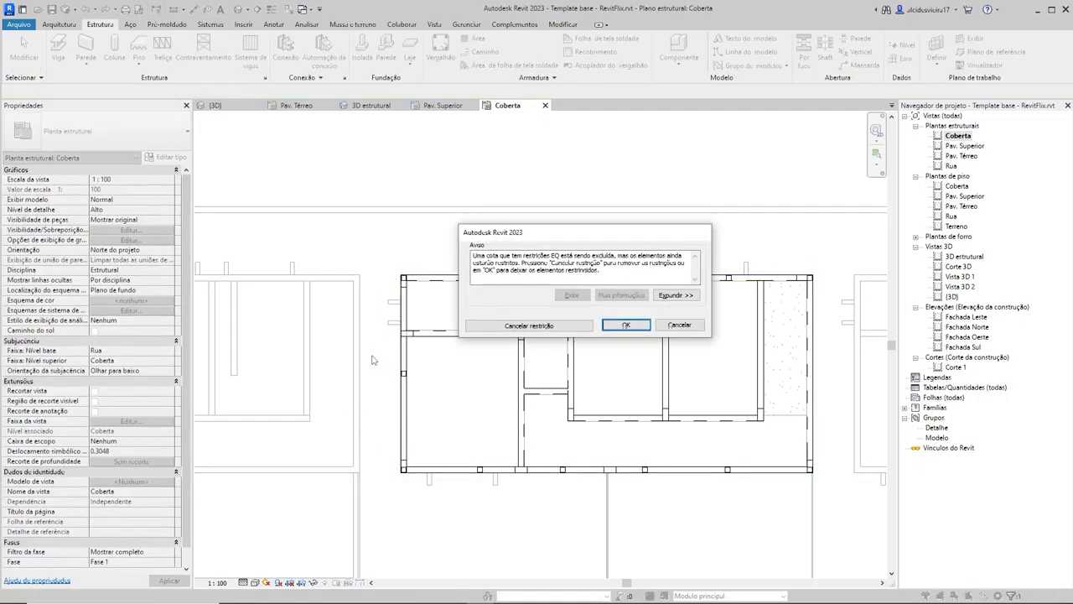
{"action": "left_click", "coordinate": [627, 325]}
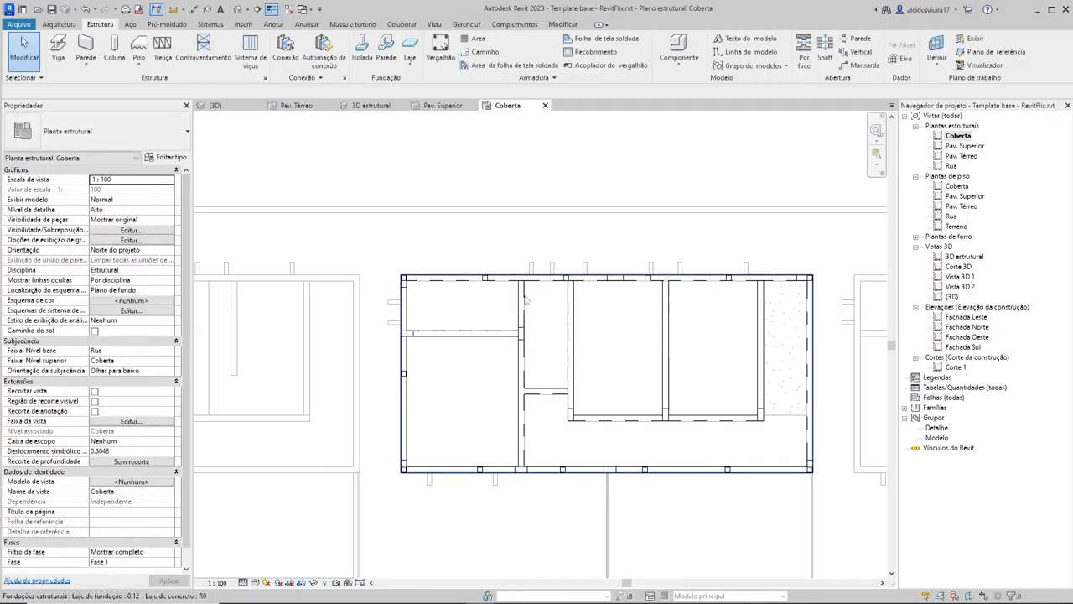
Step: Begin an aligned dimension string along the lower edge through the centers of the first three 12x12 columns from the left corner
{"action": "scroll", "coordinate": [485, 417], "scroll_direction": "up", "scroll_amount": 2}
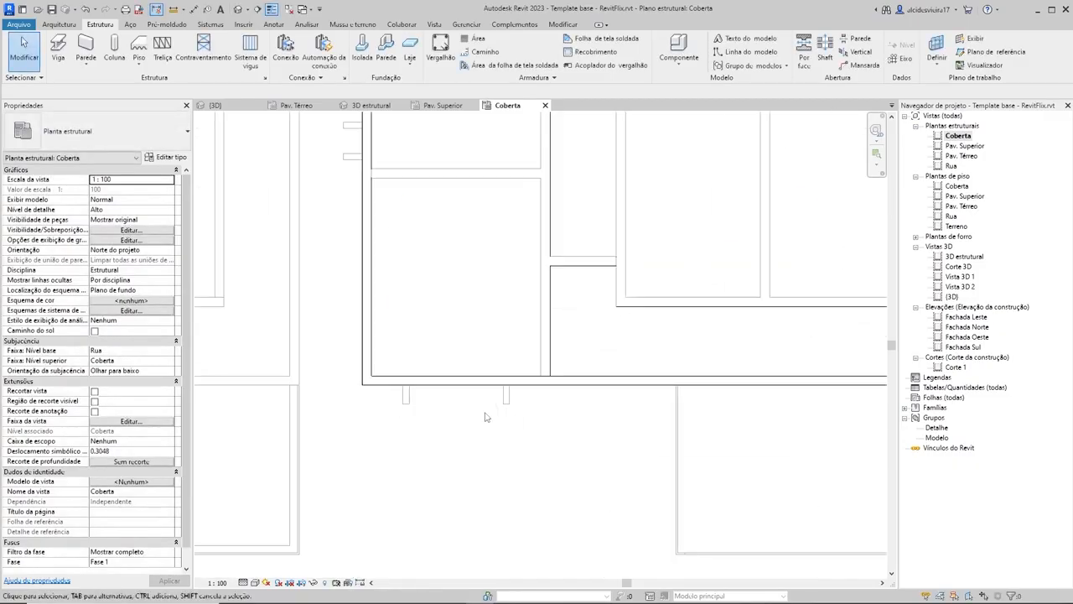
{"action": "key", "text": "d"}
{"action": "key", "text": "i"}
{"action": "scroll", "coordinate": [352, 391], "scroll_direction": "up", "scroll_amount": 4}
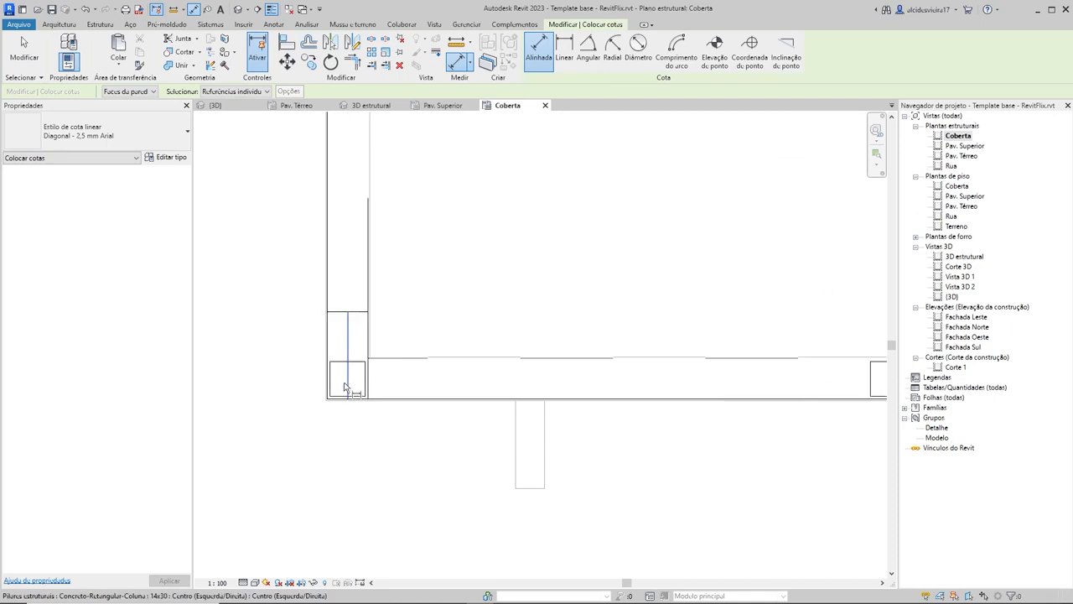
{"action": "left_click", "coordinate": [347, 383]}
{"action": "scroll", "coordinate": [544, 378], "scroll_direction": "down", "scroll_amount": 3}
{"action": "scroll", "coordinate": [664, 365], "scroll_direction": "up", "scroll_amount": 1}
{"action": "left_click", "coordinate": [494, 345]}
{"action": "scroll", "coordinate": [633, 370], "scroll_direction": "down", "scroll_amount": 4}
{"action": "middle_click_drag", "start_coordinate": [632, 369], "coordinate": [566, 371]}
{"action": "scroll", "coordinate": [651, 353], "scroll_direction": "up", "scroll_amount": 2}
{"action": "left_click", "coordinate": [647, 340]}
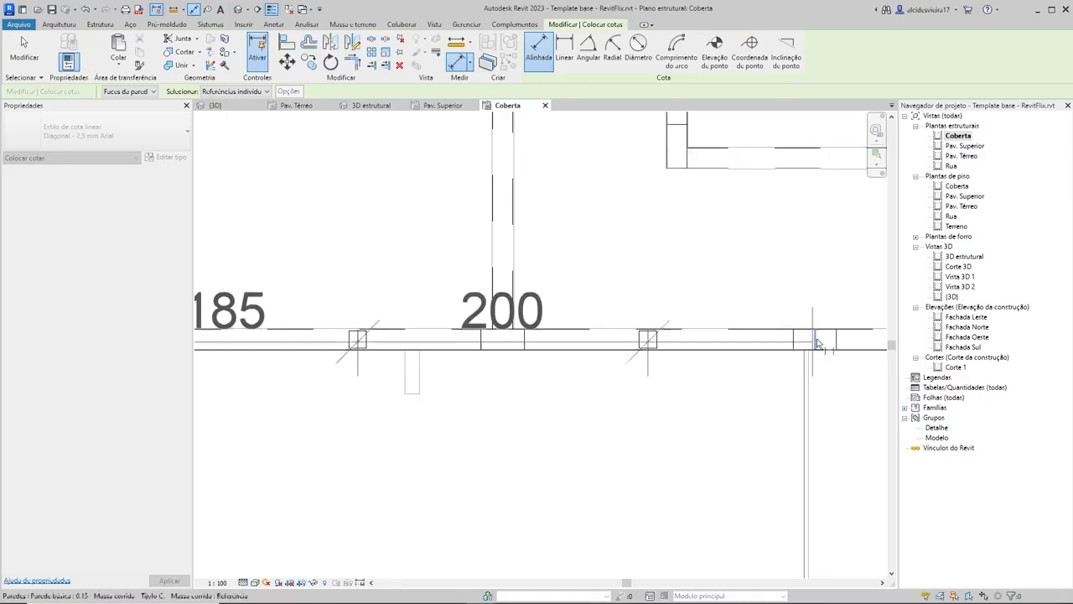
Step: Continue the lower-edge dimension string through the remaining three column centers up to the right corner and place it below the slab
{"action": "scroll", "coordinate": [800, 363], "scroll_direction": "down", "scroll_amount": 3}
{"action": "middle_click_drag", "start_coordinate": [802, 367], "coordinate": [512, 355]}
{"action": "scroll", "coordinate": [601, 339], "scroll_direction": "up", "scroll_amount": 4}
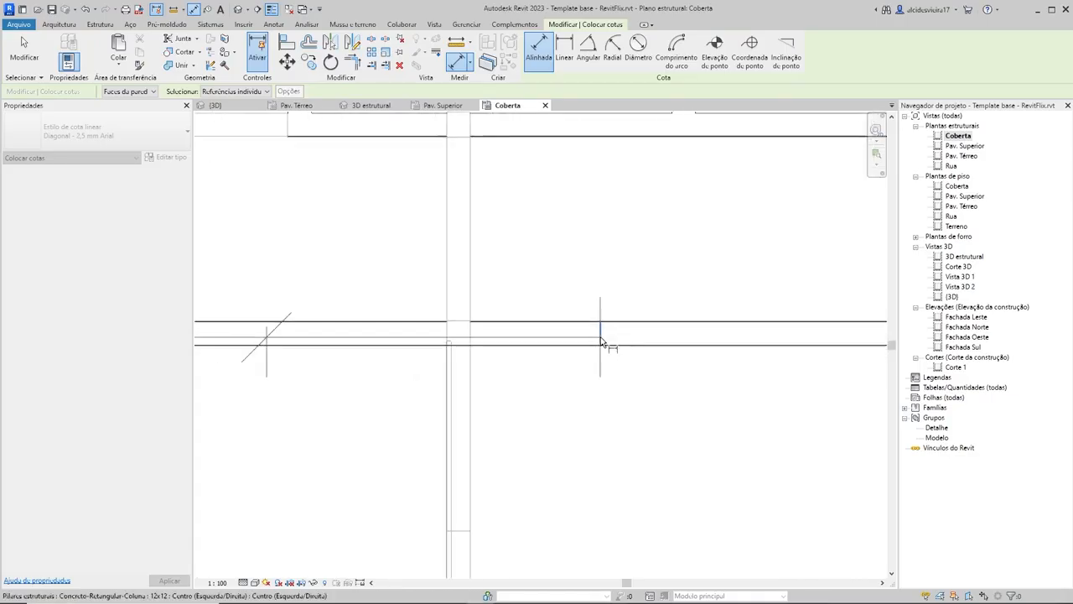
{"action": "left_click", "coordinate": [601, 340]}
{"action": "scroll", "coordinate": [667, 371], "scroll_direction": "down", "scroll_amount": 2}
{"action": "middle_click_drag", "start_coordinate": [667, 370], "coordinate": [513, 355]}
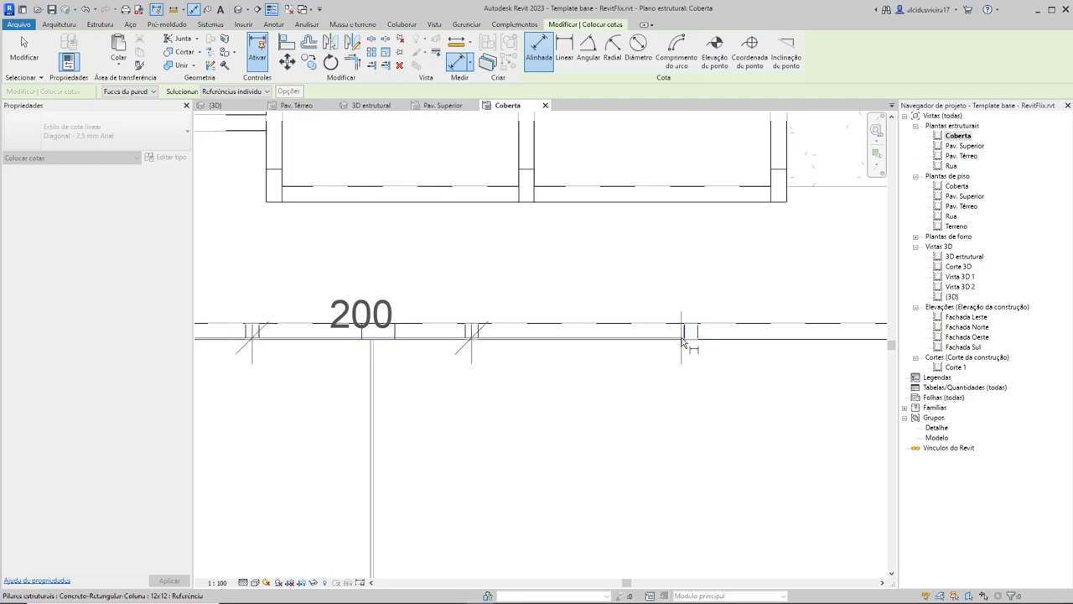
{"action": "scroll", "coordinate": [683, 342], "scroll_direction": "up", "scroll_amount": 2}
{"action": "left_click", "coordinate": [687, 337]}
{"action": "scroll", "coordinate": [689, 343], "scroll_direction": "down", "scroll_amount": 2}
{"action": "middle_click_drag", "start_coordinate": [687, 360], "coordinate": [637, 350]}
{"action": "scroll", "coordinate": [700, 331], "scroll_direction": "up", "scroll_amount": 3}
{"action": "scroll", "coordinate": [702, 321], "scroll_direction": "up", "scroll_amount": 2}
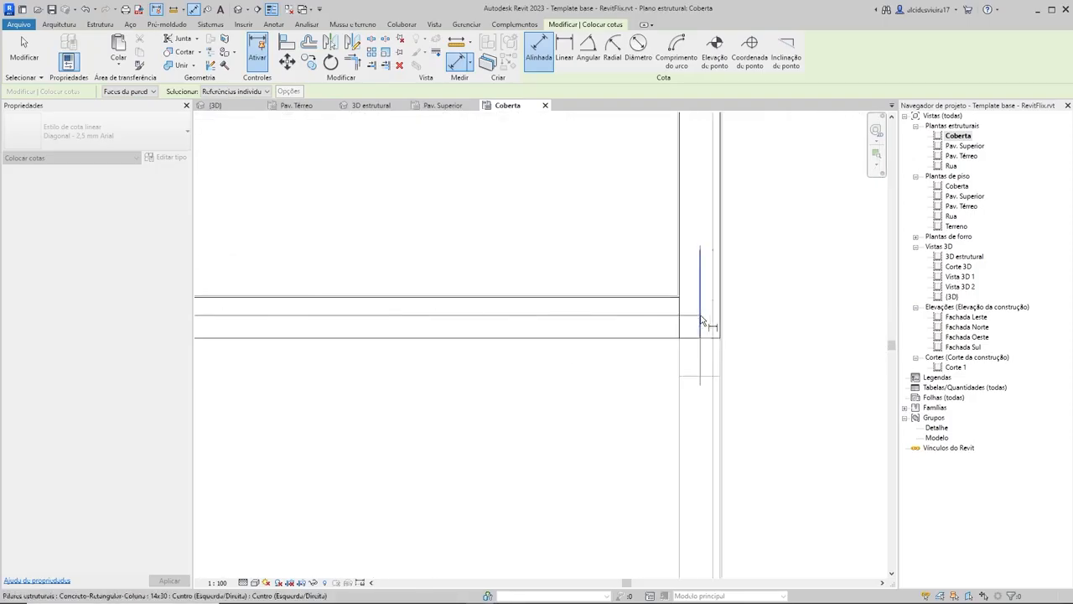
{"action": "left_click", "coordinate": [702, 321]}
{"action": "scroll", "coordinate": [711, 311], "scroll_direction": "down", "scroll_amount": 3}
{"action": "middle_click_drag", "start_coordinate": [712, 311], "coordinate": [661, 362]}
{"action": "scroll", "coordinate": [516, 377], "scroll_direction": "up", "scroll_amount": 1}
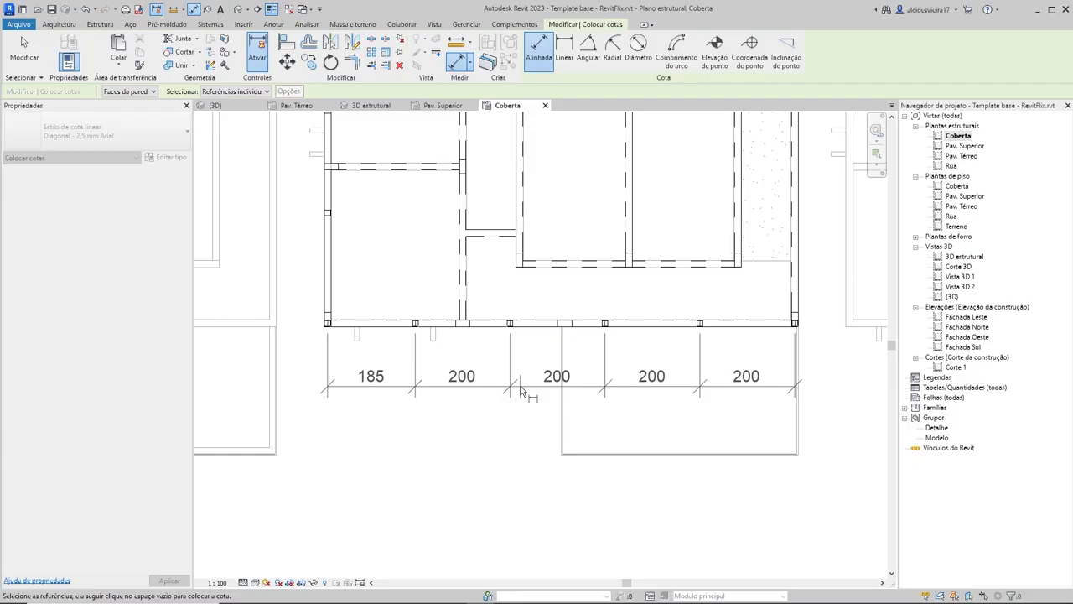
{"action": "left_click", "coordinate": [520, 390]}
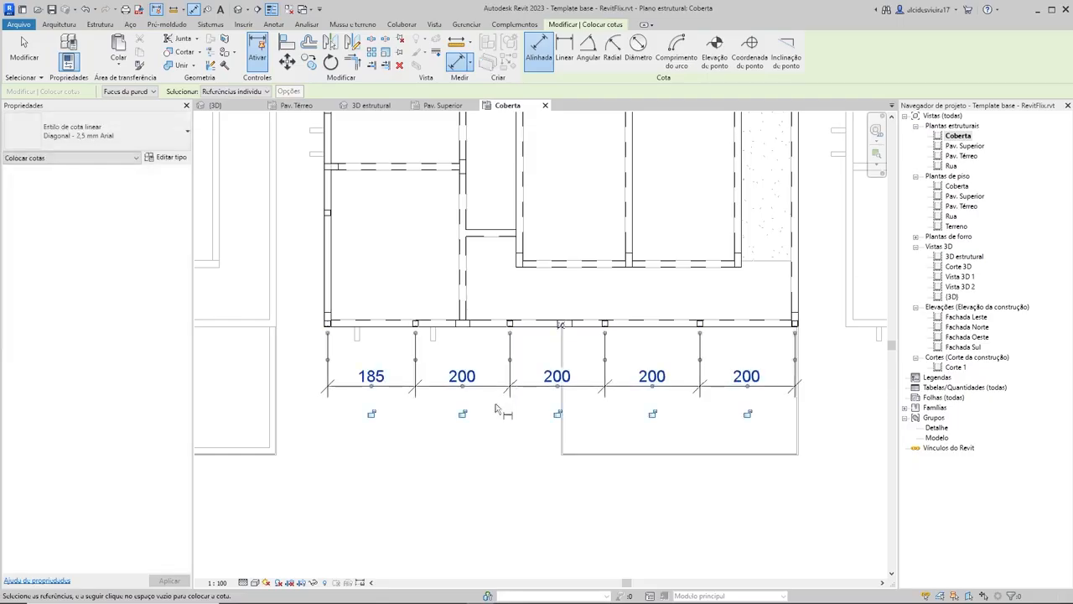
Step: Apply the equality constraint to the lower dimension string to space the lower-edge columns evenly
{"action": "left_click", "coordinate": [562, 328]}
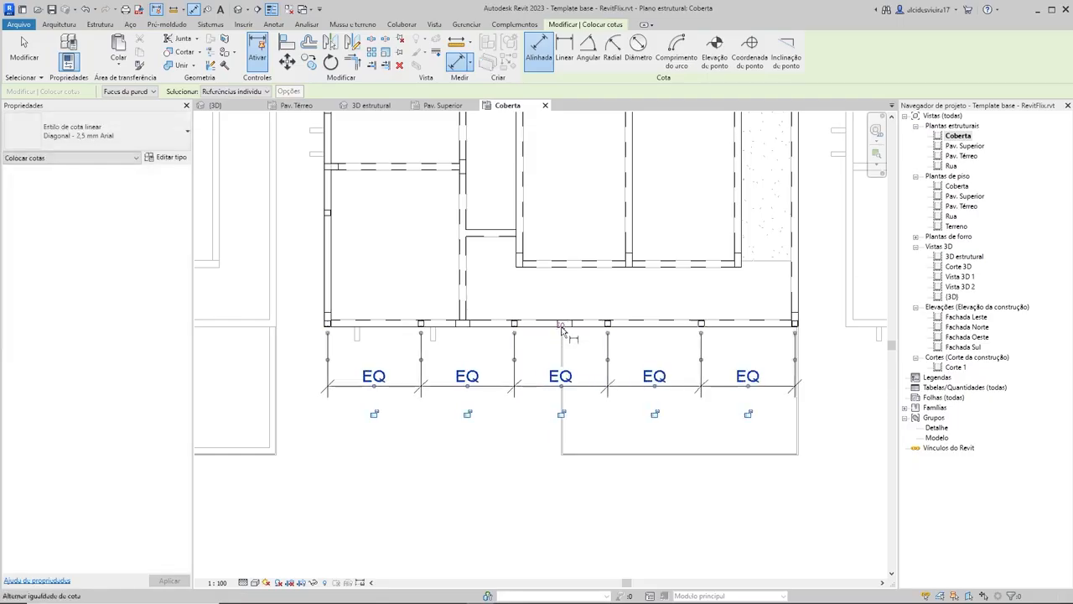
{"action": "key", "text": "Escape"}
{"action": "key", "text": "Escape"}
Step: Delete the lower-edge dimension string while keeping its equality constraint on the columns
{"action": "scroll", "coordinate": [620, 331], "scroll_direction": "down", "scroll_amount": 2}
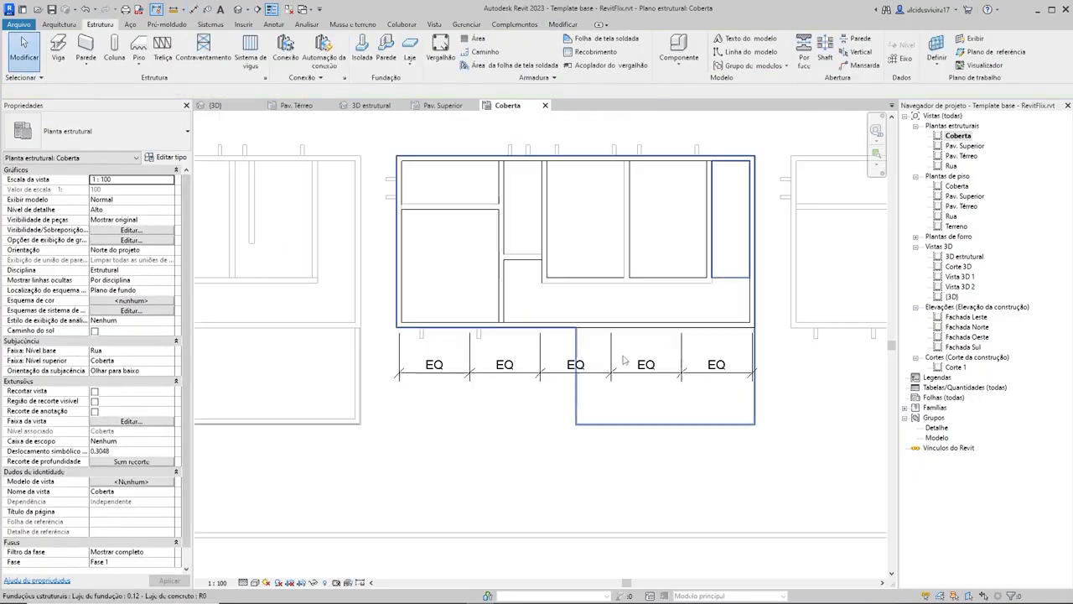
{"action": "left_click", "coordinate": [625, 374]}
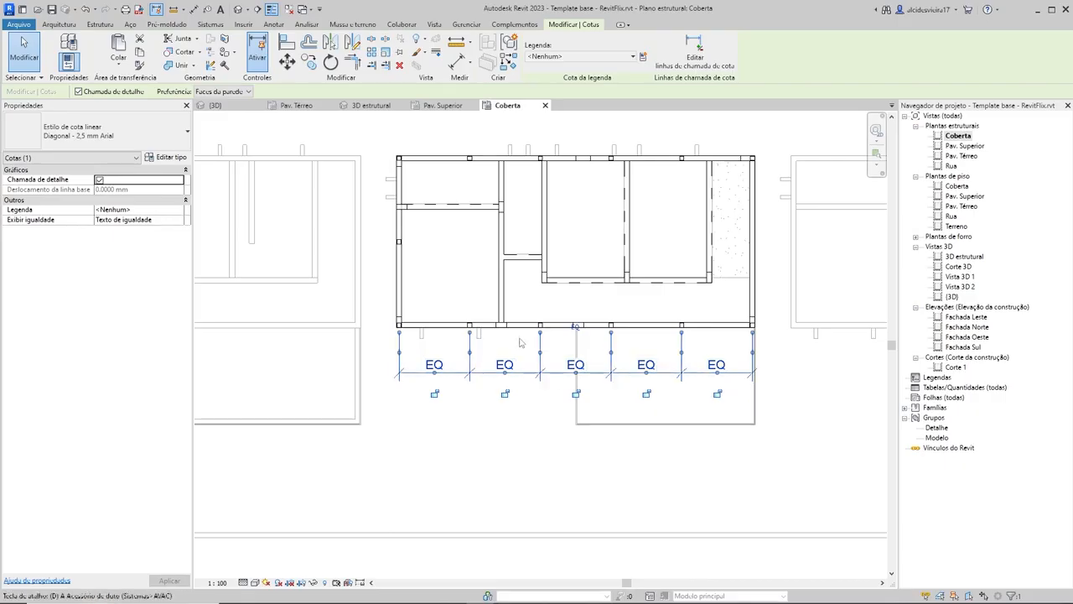
{"action": "key", "text": "Delete"}
{"action": "left_click", "coordinate": [624, 325]}
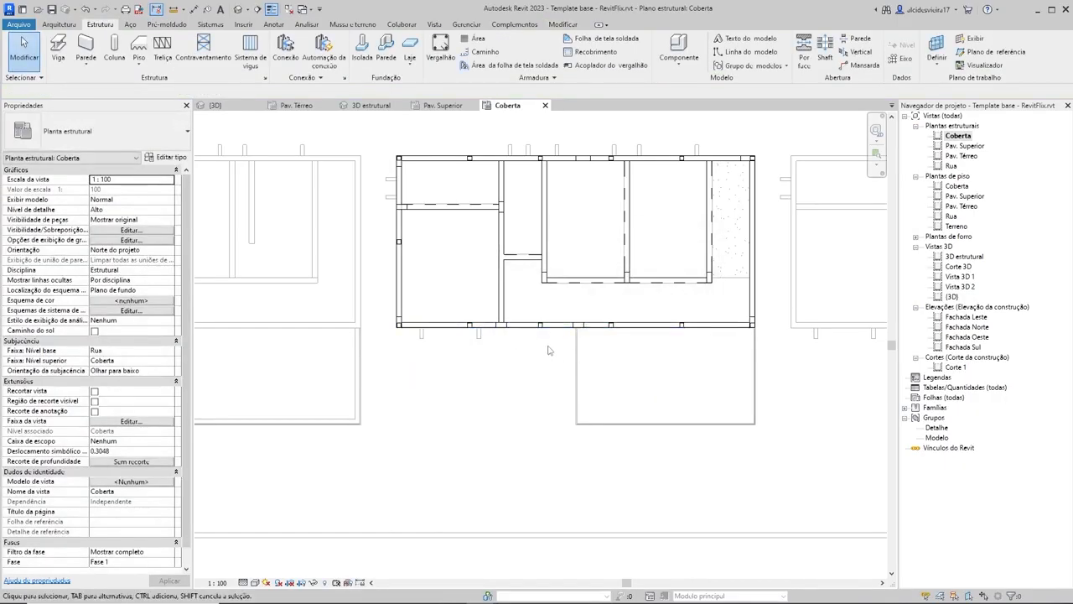
Step: Duplicate the 0.14 x 0.50 rectangular concrete beam type as 0.14x0.14 and set its height h to 0.14
{"action": "scroll", "coordinate": [545, 369], "scroll_direction": "down", "scroll_amount": 1}
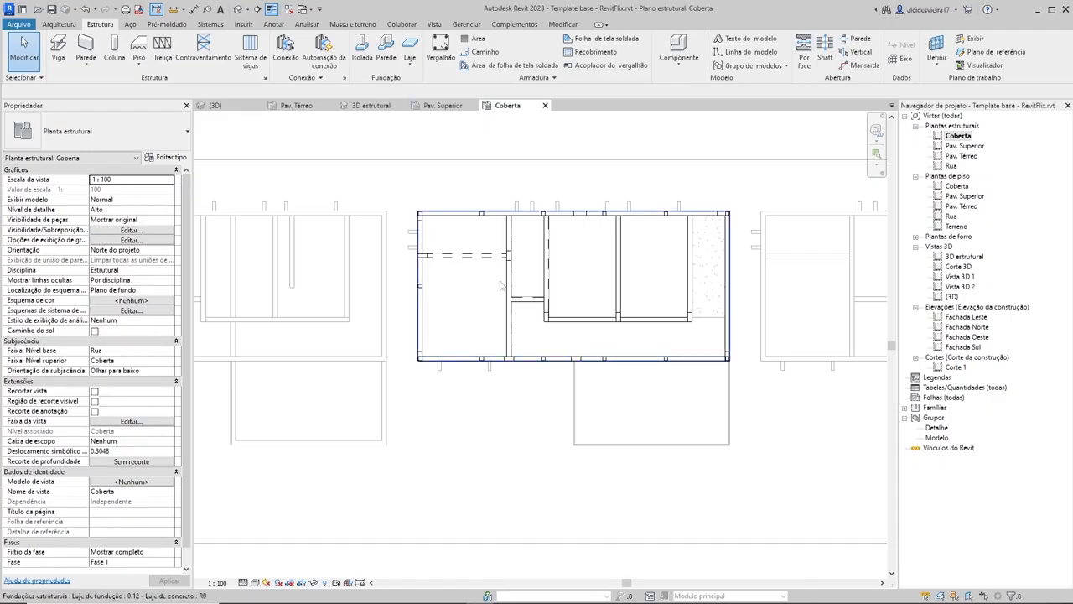
{"action": "left_click", "coordinate": [64, 47]}
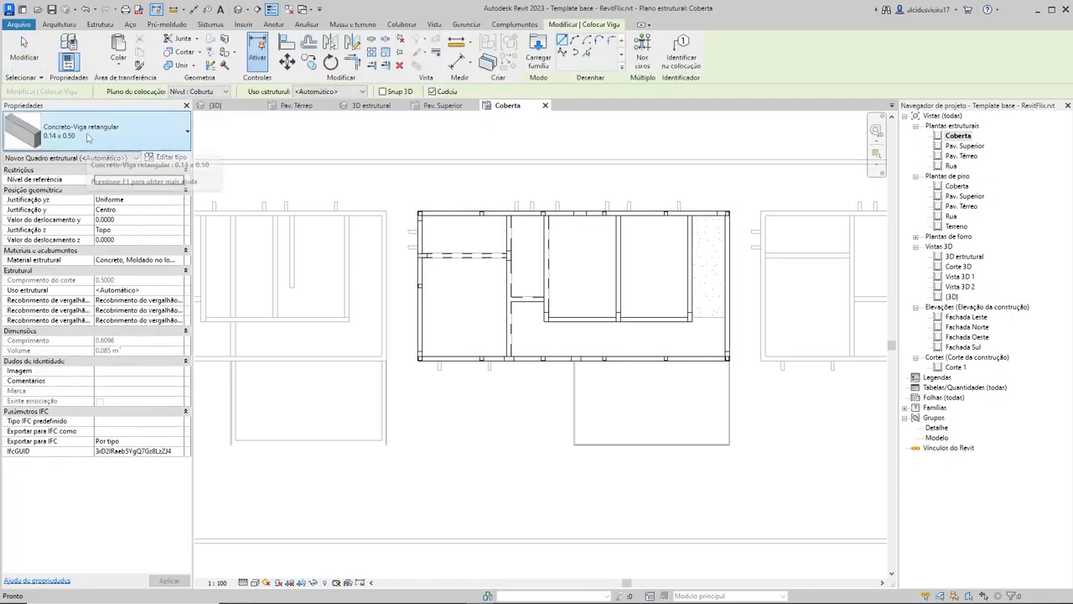
{"action": "left_click", "coordinate": [87, 137]}
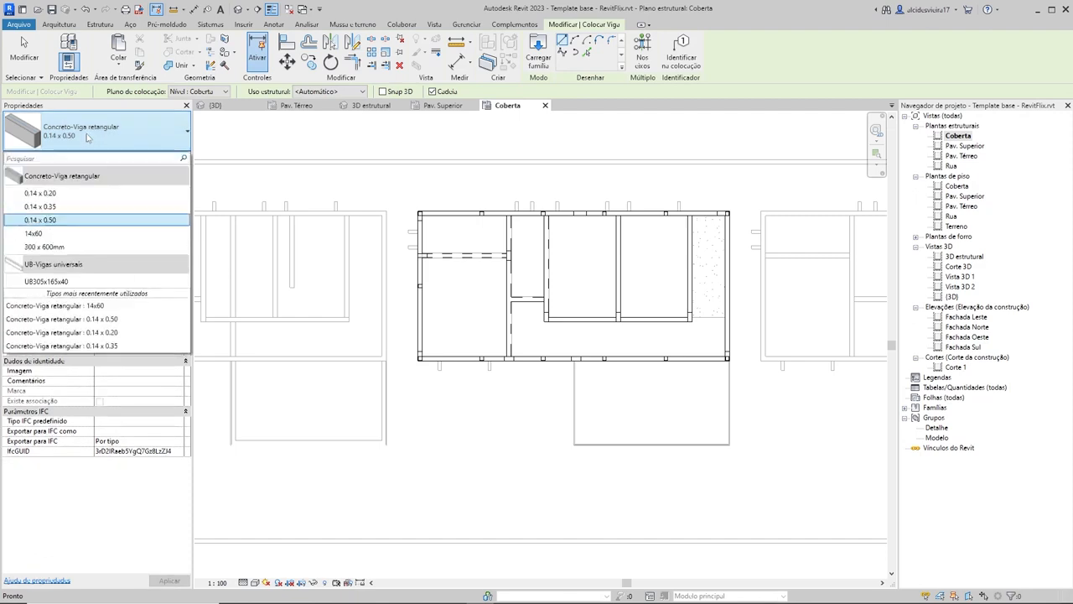
{"action": "left_click", "coordinate": [50, 220]}
{"action": "left_click", "coordinate": [166, 157]}
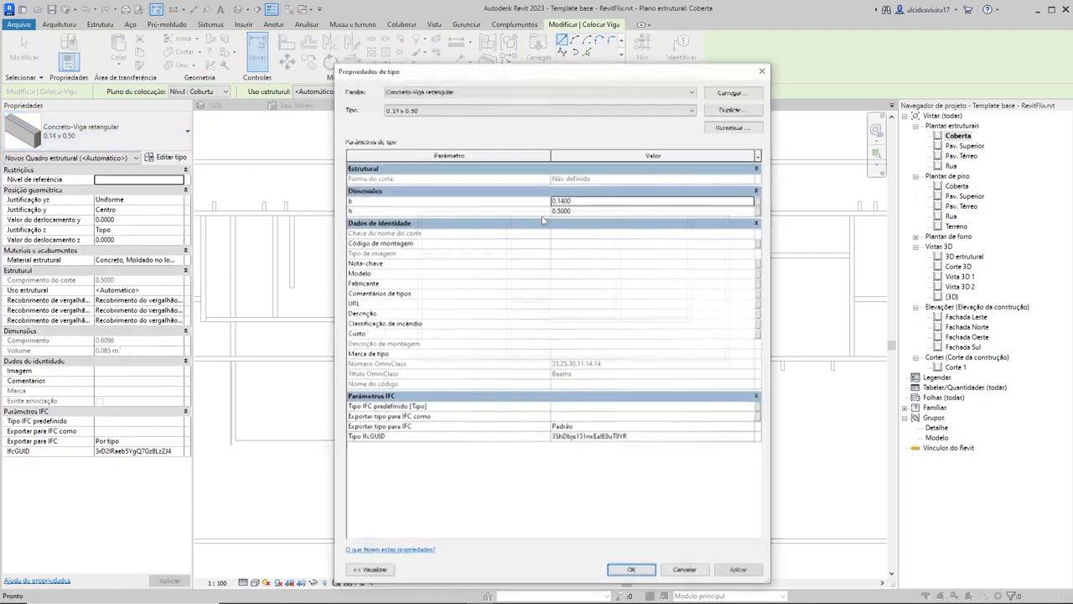
{"action": "left_click", "coordinate": [731, 109]}
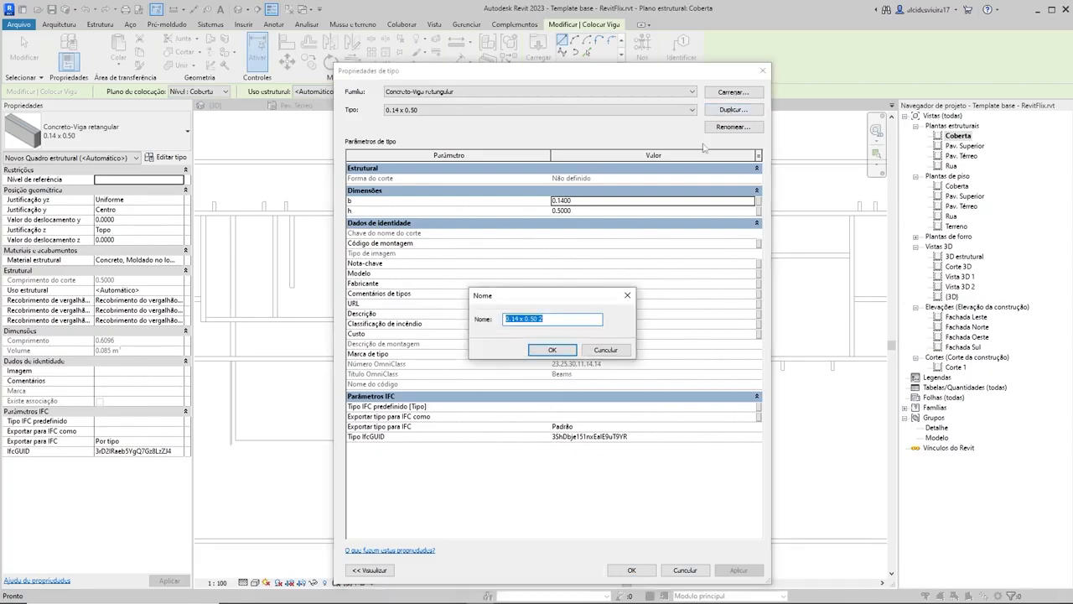
{"action": "type", "text": "01"}
{"action": "type", "text": "0"}
{"action": "key", "text": "Return"}
{"action": "left_click", "coordinate": [590, 210]}
{"action": "type", "text": "0.1"}
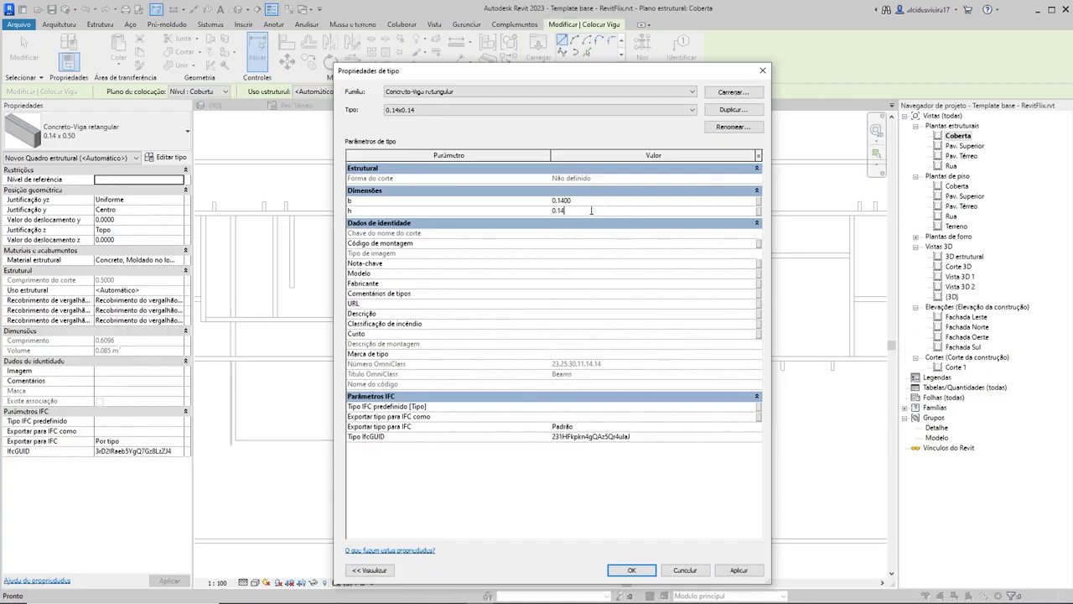
{"action": "left_click", "coordinate": [632, 570]}
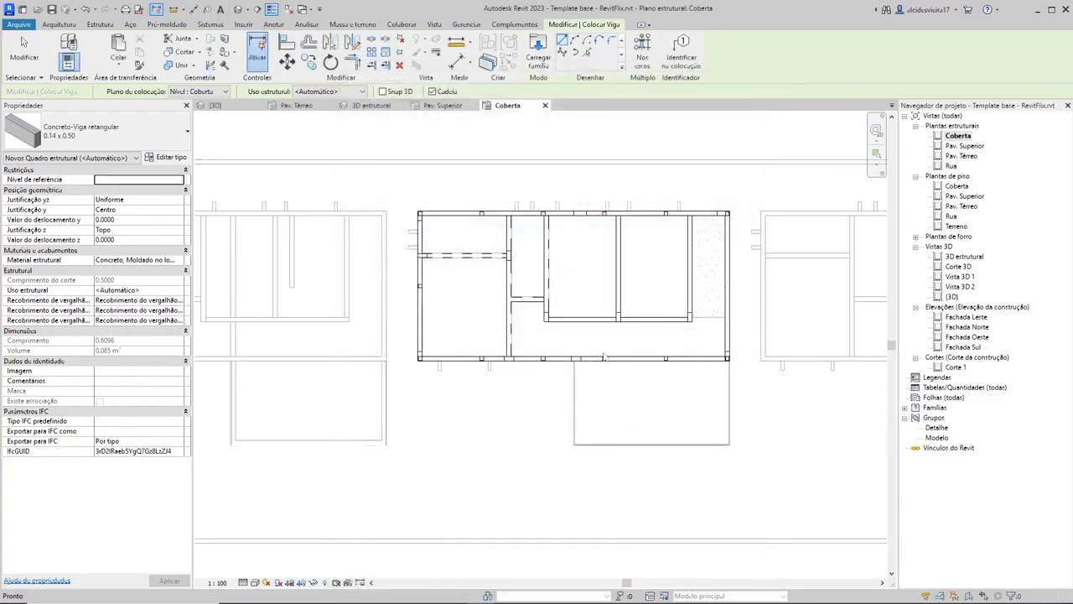
{"action": "scroll", "coordinate": [476, 165], "scroll_direction": "up", "scroll_amount": 5}
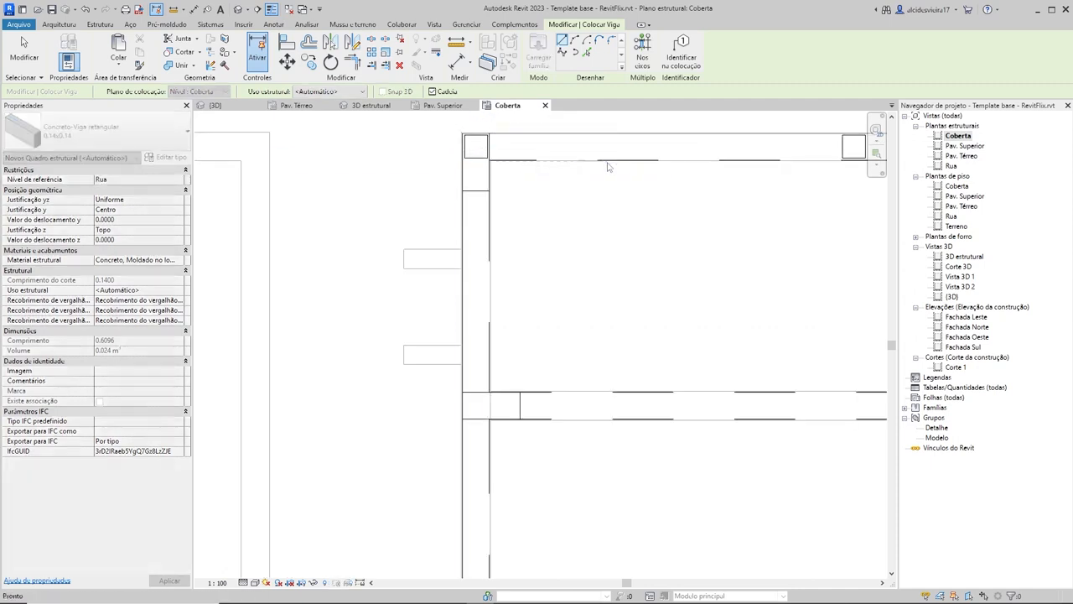
{"action": "scroll", "coordinate": [515, 156], "scroll_direction": "down", "scroll_amount": 1}
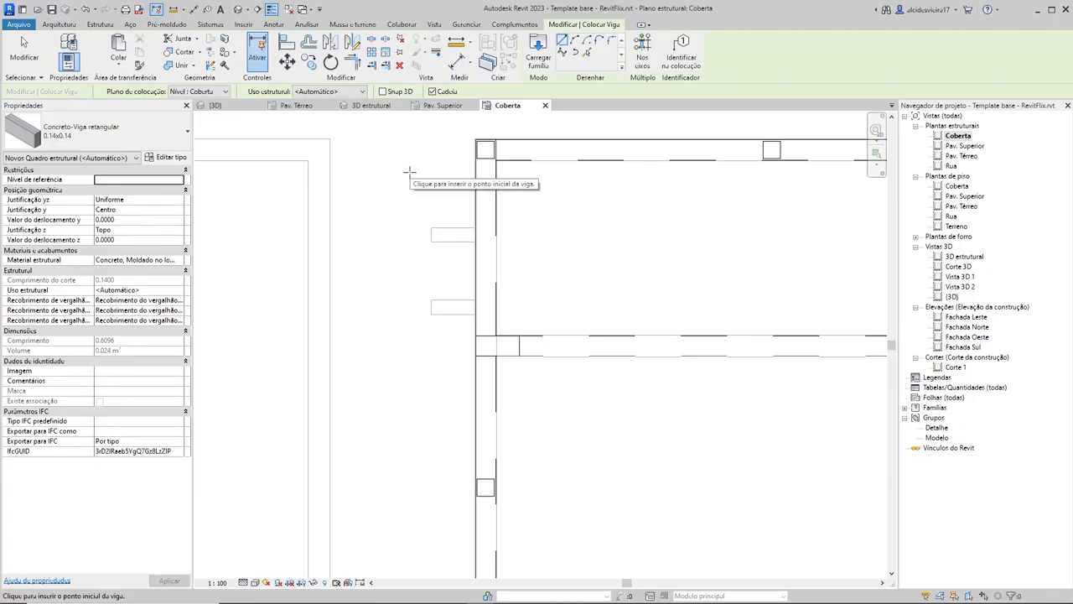
{"action": "middle_click_drag", "start_coordinate": [459, 186], "coordinate": [436, 219]}
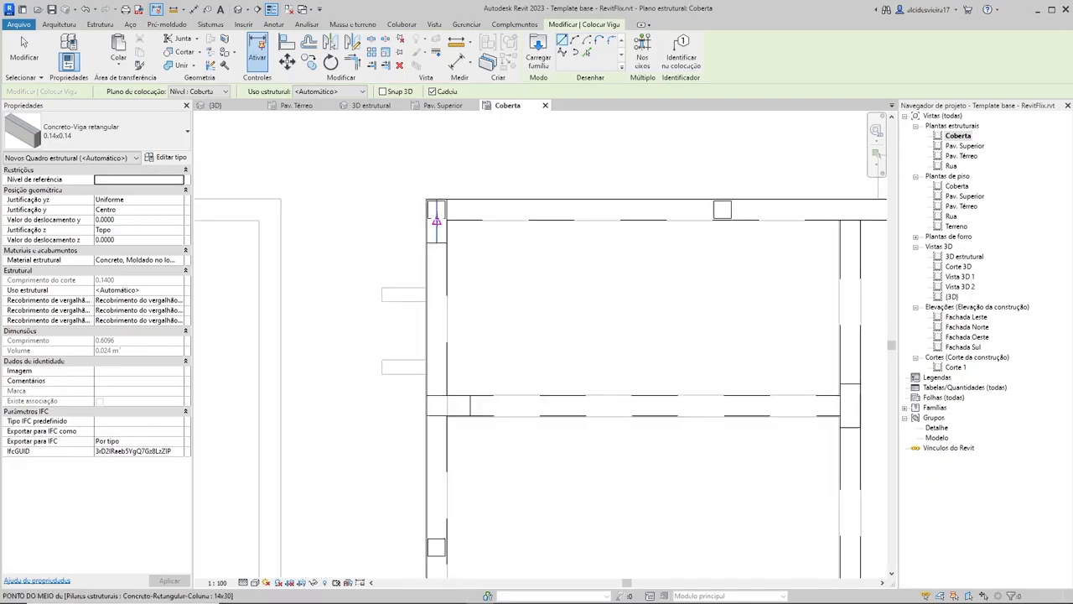
{"action": "left_click", "coordinate": [436, 220]}
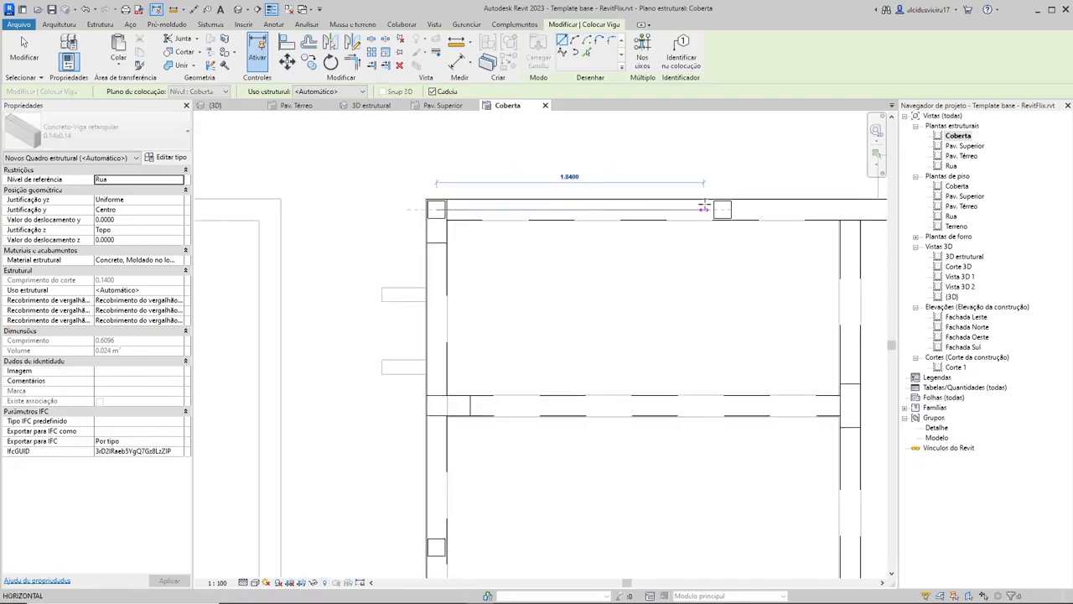
{"action": "scroll", "coordinate": [475, 230], "scroll_direction": "down", "scroll_amount": 2}
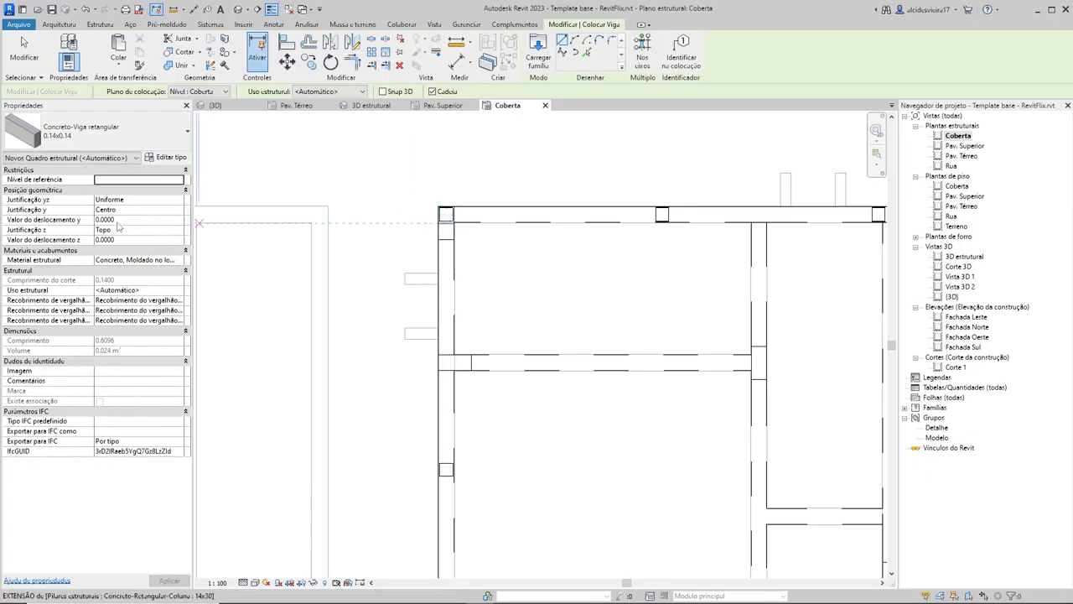
Step: Set the 0.14x0.14 beam's z offset to 0.6000 and draw it along the Coberta slab's upper edge between the corner columns
{"action": "left_click", "coordinate": [126, 240]}
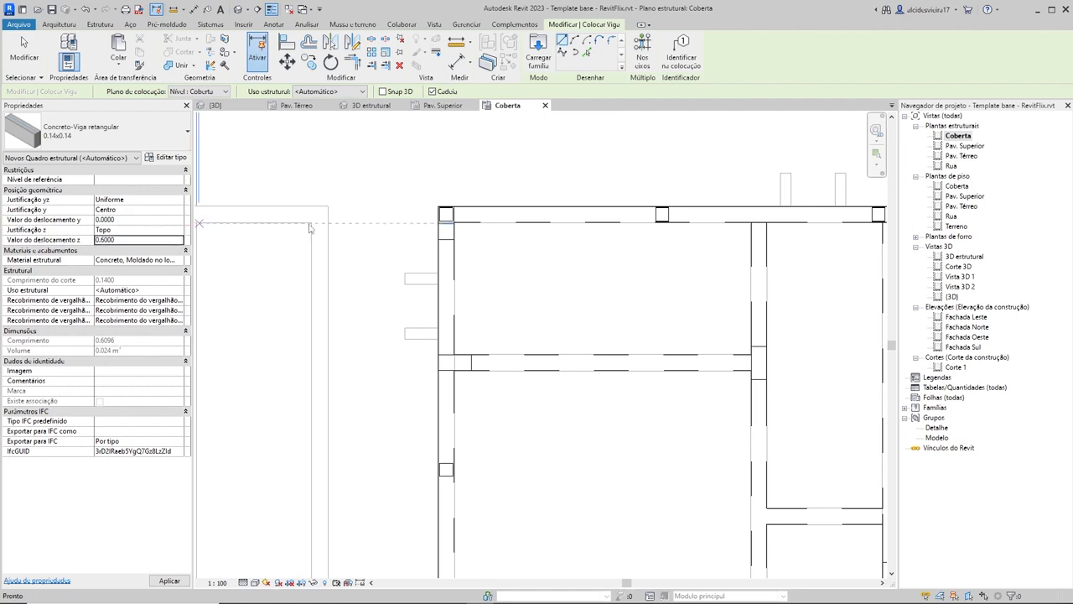
{"action": "scroll", "coordinate": [459, 177], "scroll_direction": "down", "scroll_amount": 2}
{"action": "middle_click_drag", "start_coordinate": [460, 177], "coordinate": [468, 229]}
{"action": "scroll", "coordinate": [469, 229], "scroll_direction": "up", "scroll_amount": 3}
{"action": "scroll", "coordinate": [468, 229], "scroll_direction": "up", "scroll_amount": 1}
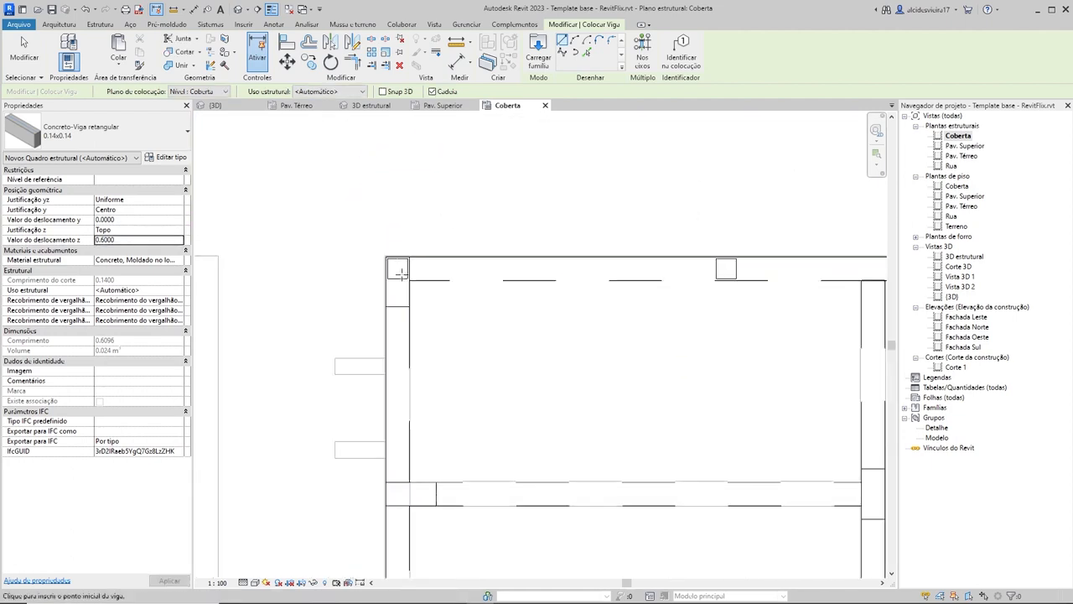
{"action": "left_click", "coordinate": [397, 268]}
{"action": "scroll", "coordinate": [610, 265], "scroll_direction": "down", "scroll_amount": 4}
{"action": "middle_click_drag", "start_coordinate": [618, 268], "coordinate": [474, 271]}
{"action": "scroll", "coordinate": [753, 270], "scroll_direction": "up", "scroll_amount": 2}
{"action": "scroll", "coordinate": [806, 273], "scroll_direction": "up", "scroll_amount": 2}
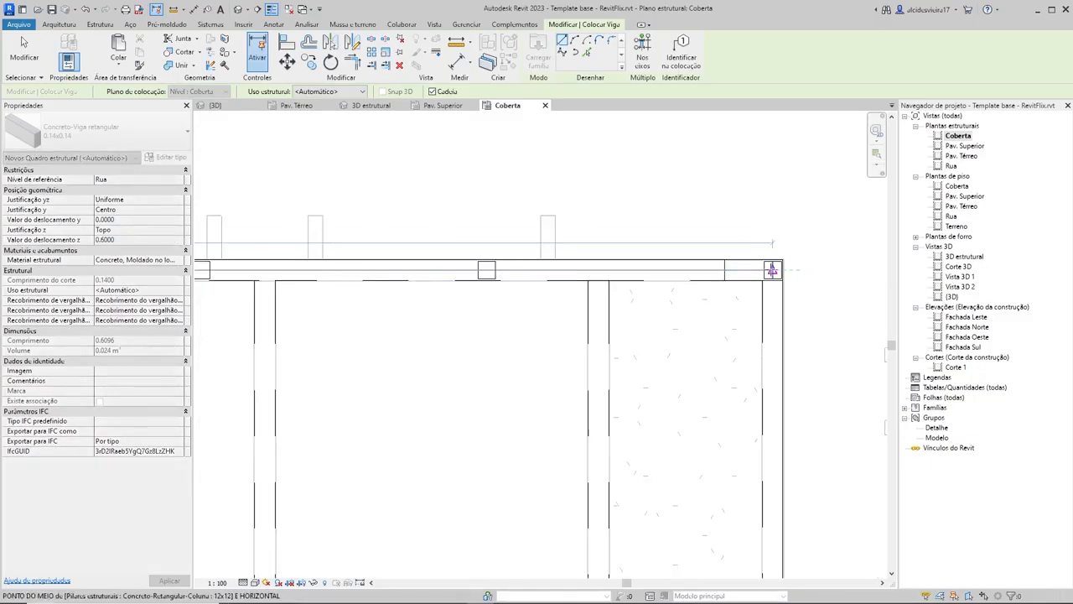
{"action": "left_click", "coordinate": [764, 316]}
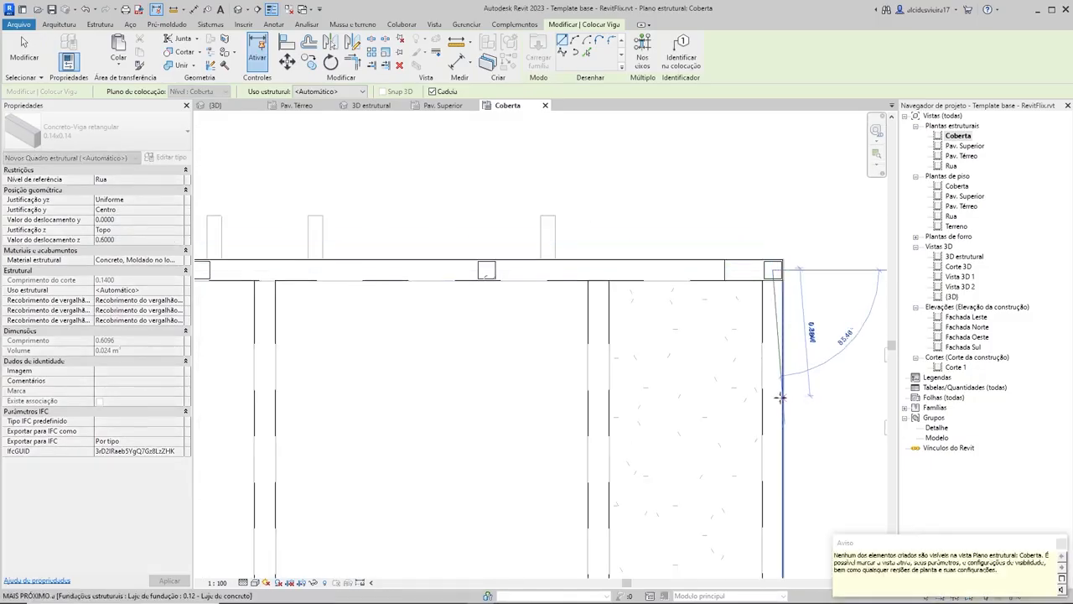
Step: Continue the 0.14x0.14 beam chain down the slab's right edge to the center of the lower-right corner column
{"action": "scroll", "coordinate": [766, 455], "scroll_direction": "down", "scroll_amount": 3}
{"action": "middle_click_drag", "start_coordinate": [768, 471], "coordinate": [747, 244]}
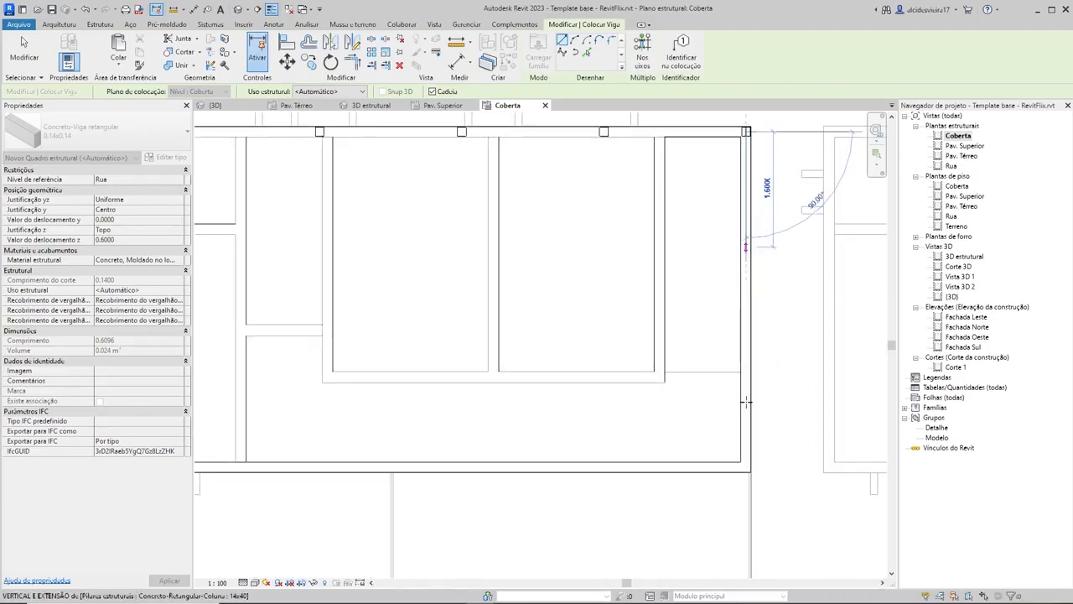
{"action": "scroll", "coordinate": [745, 469], "scroll_direction": "up", "scroll_amount": 3}
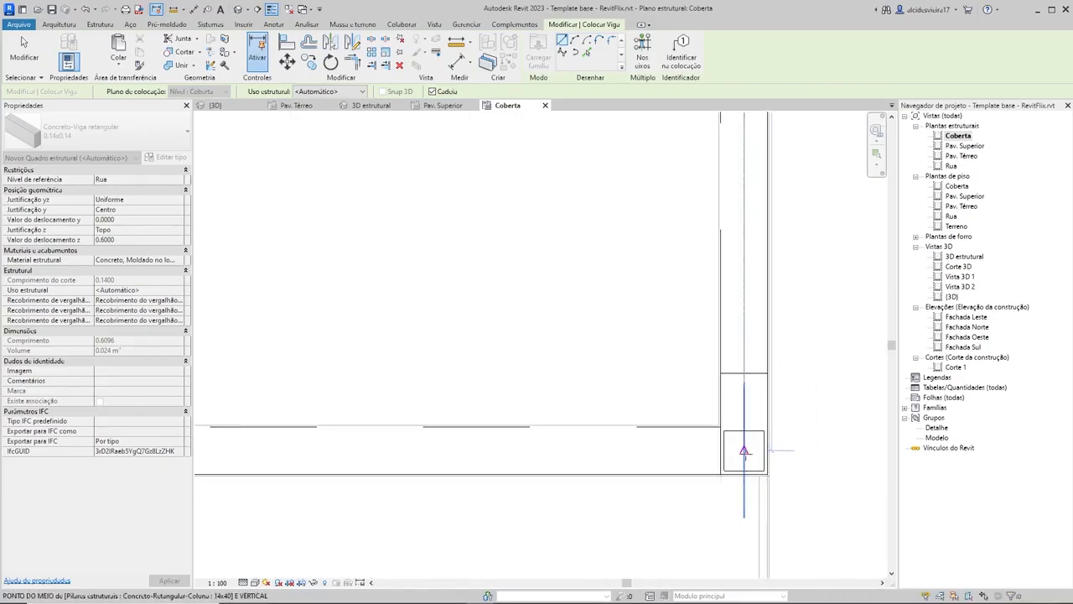
{"action": "left_click", "coordinate": [745, 453]}
Step: Continue the beam chain along the slab's lower edge to the center of the lower-left corner column
{"action": "scroll", "coordinate": [667, 450], "scroll_direction": "down", "scroll_amount": 2}
{"action": "scroll", "coordinate": [562, 457], "scroll_direction": "down", "scroll_amount": 3}
{"action": "middle_click_drag", "start_coordinate": [501, 463], "coordinate": [802, 434]}
{"action": "scroll", "coordinate": [444, 426], "scroll_direction": "up", "scroll_amount": 4}
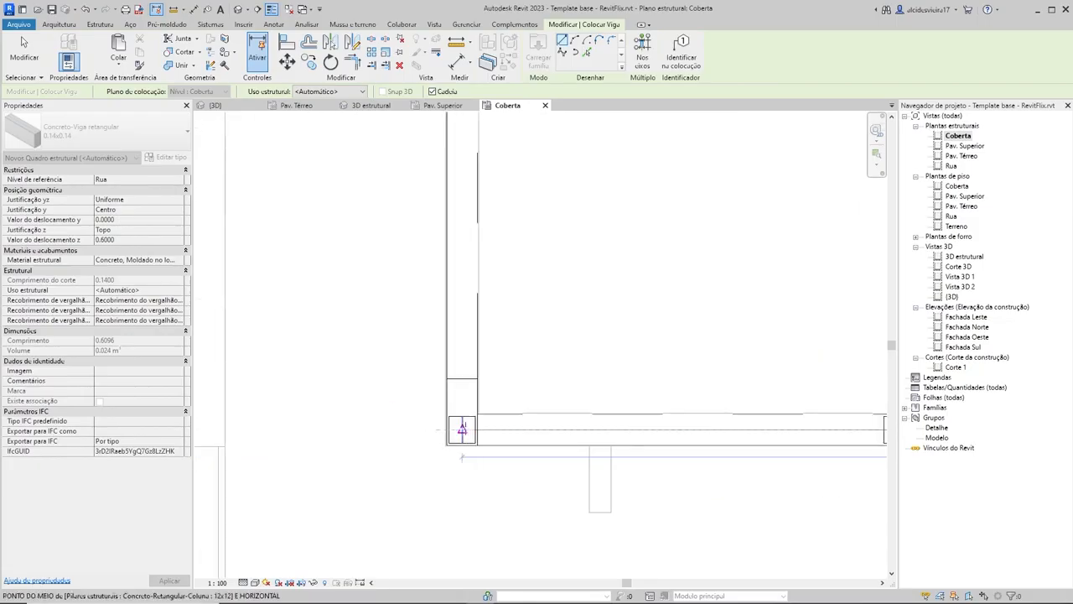
{"action": "left_click", "coordinate": [462, 428]}
Step: Close the parapet beam loop up the slab's left edge at the upper-left corner column and end beam placement
{"action": "scroll", "coordinate": [472, 241], "scroll_direction": "down", "scroll_amount": 4}
{"action": "middle_click_drag", "start_coordinate": [469, 249], "coordinate": [491, 409]}
{"action": "scroll", "coordinate": [491, 160], "scroll_direction": "up", "scroll_amount": 2}
{"action": "left_click", "coordinate": [488, 167]}
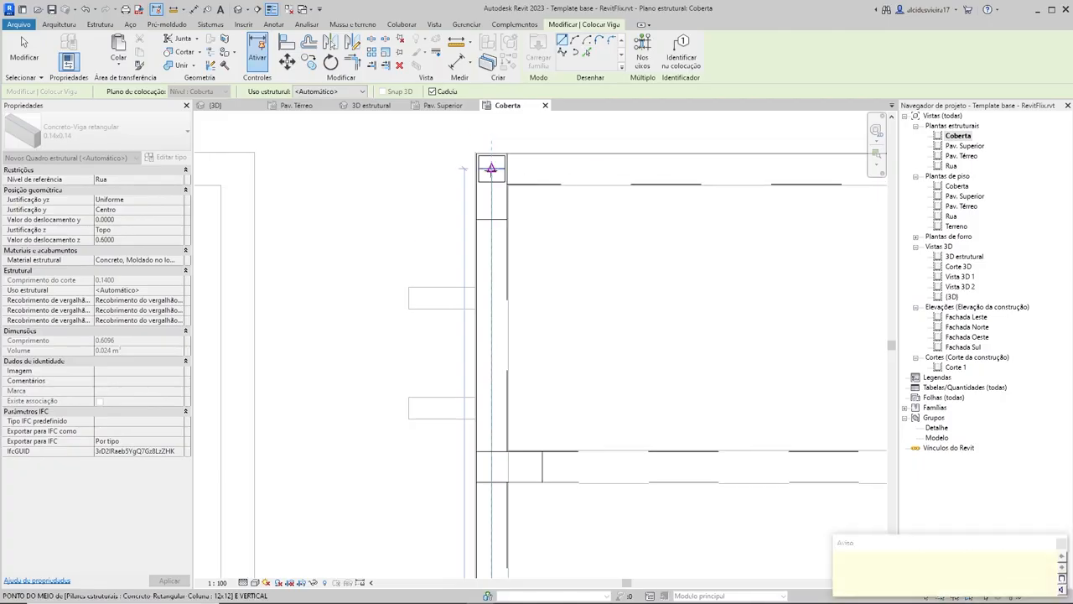
{"action": "scroll", "coordinate": [489, 168], "scroll_direction": "up", "scroll_amount": 2}
{"action": "key", "text": "Escape"}
{"action": "key", "text": "Escape"}
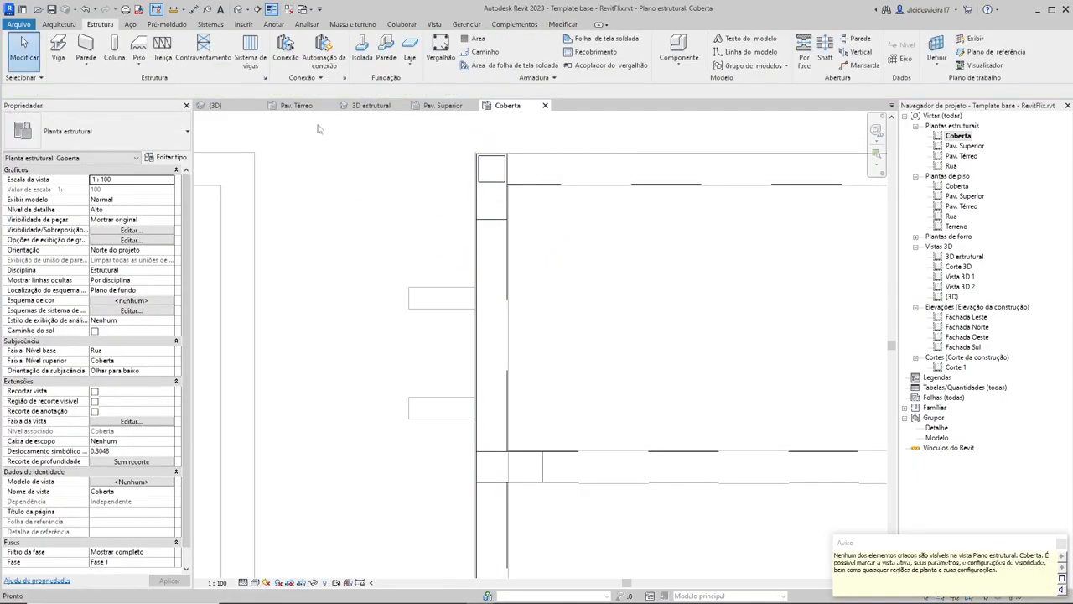
Step: Examine the parapet beams and columns around the roof from several sides in the 3D estrutural view
{"action": "left_click", "coordinate": [355, 109]}
{"action": "middle_click_drag", "start_coordinate": [343, 295], "coordinate": [594, 235], "text": "shift"}
{"action": "scroll", "coordinate": [822, 369], "scroll_direction": "up", "scroll_amount": 3}
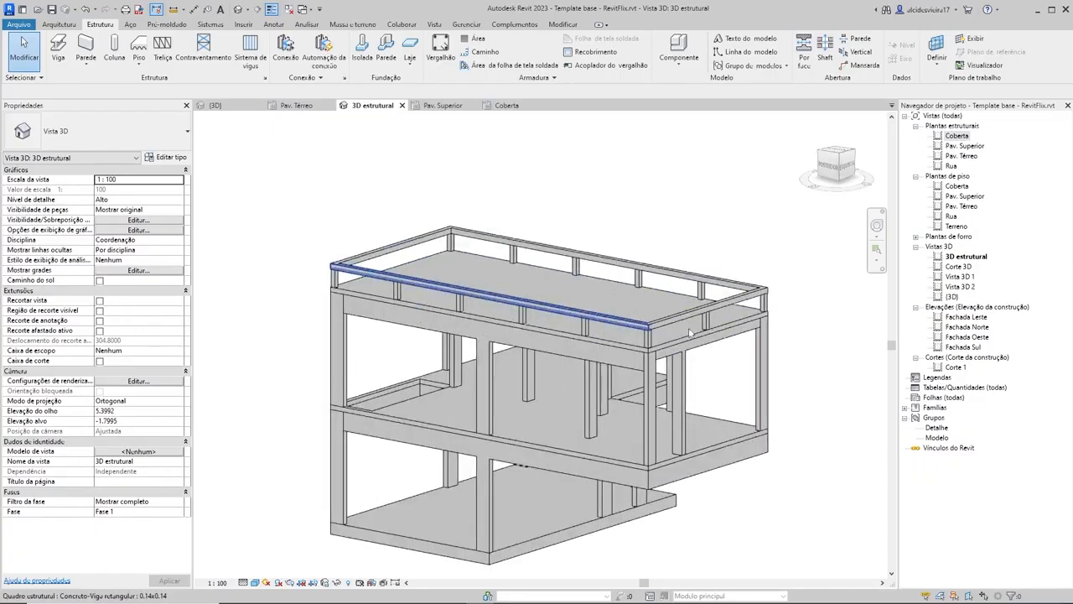
{"action": "middle_click_drag", "start_coordinate": [823, 372], "coordinate": [554, 398], "text": "shift"}
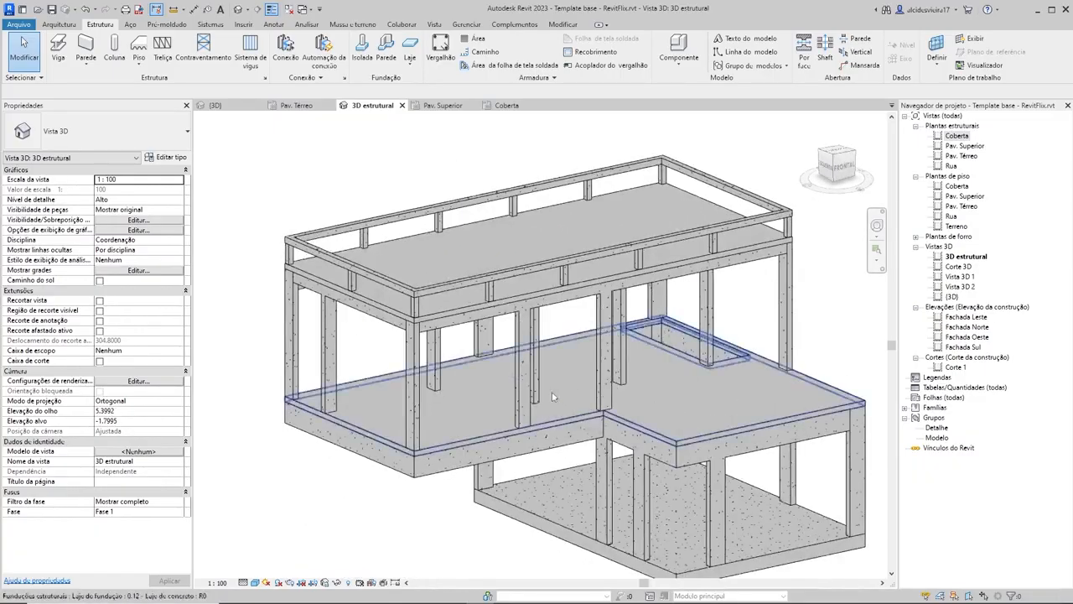
{"action": "scroll", "coordinate": [571, 438], "scroll_direction": "down", "scroll_amount": 2}
{"action": "middle_click_drag", "start_coordinate": [572, 438], "coordinate": [510, 427], "text": "shift"}
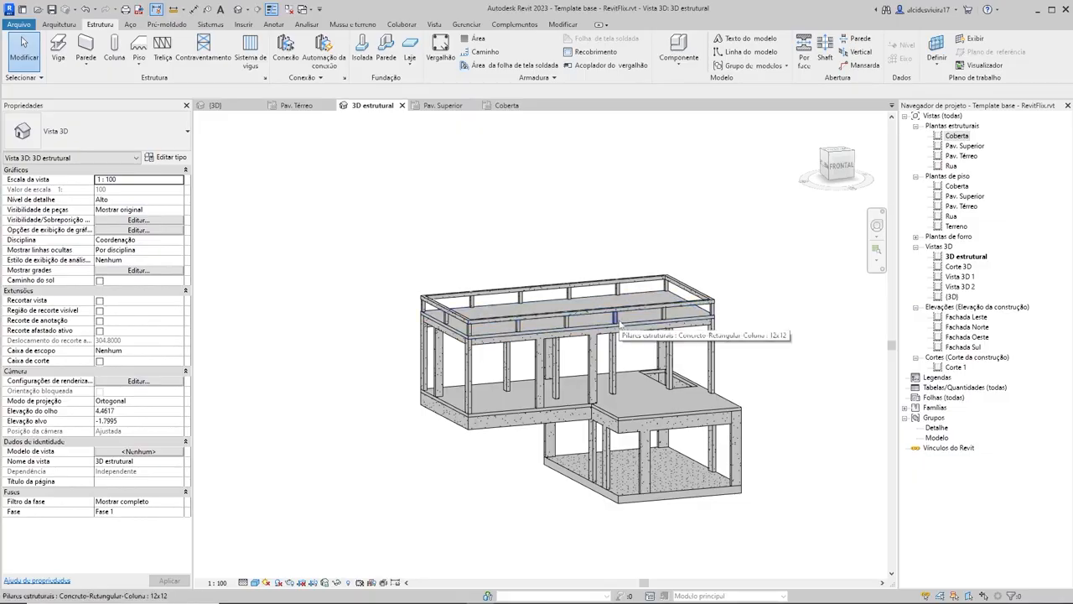
{"action": "middle_click_drag", "start_coordinate": [355, 422], "coordinate": [629, 386], "text": "shift"}
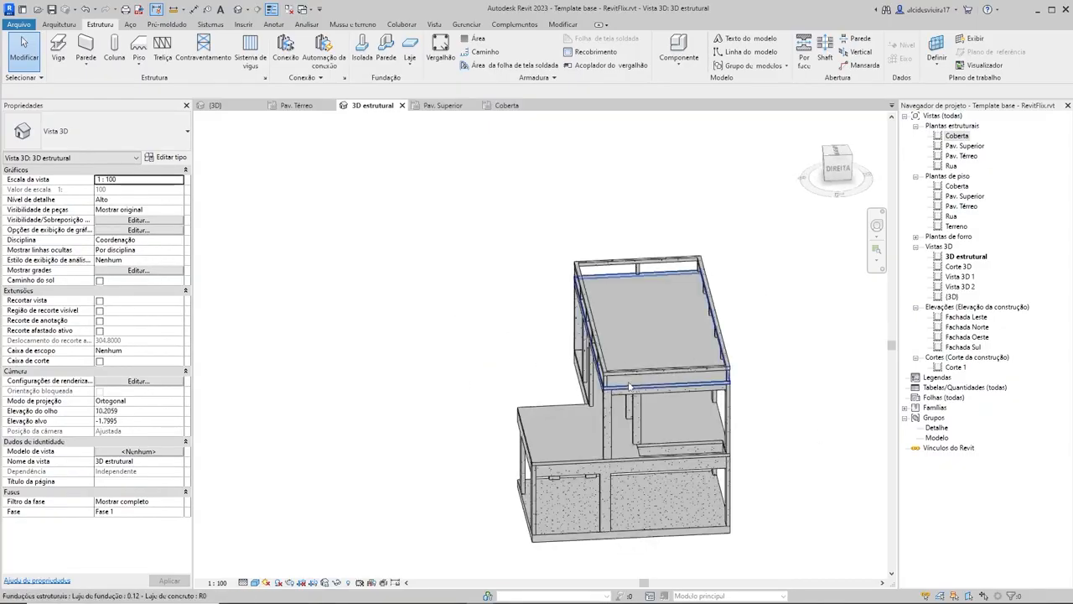
Step: In the Coberta plan, copy the intermediate 12x12 column of the left edge horizontally onto the right edge's centerline
{"action": "left_click", "coordinate": [484, 107]}
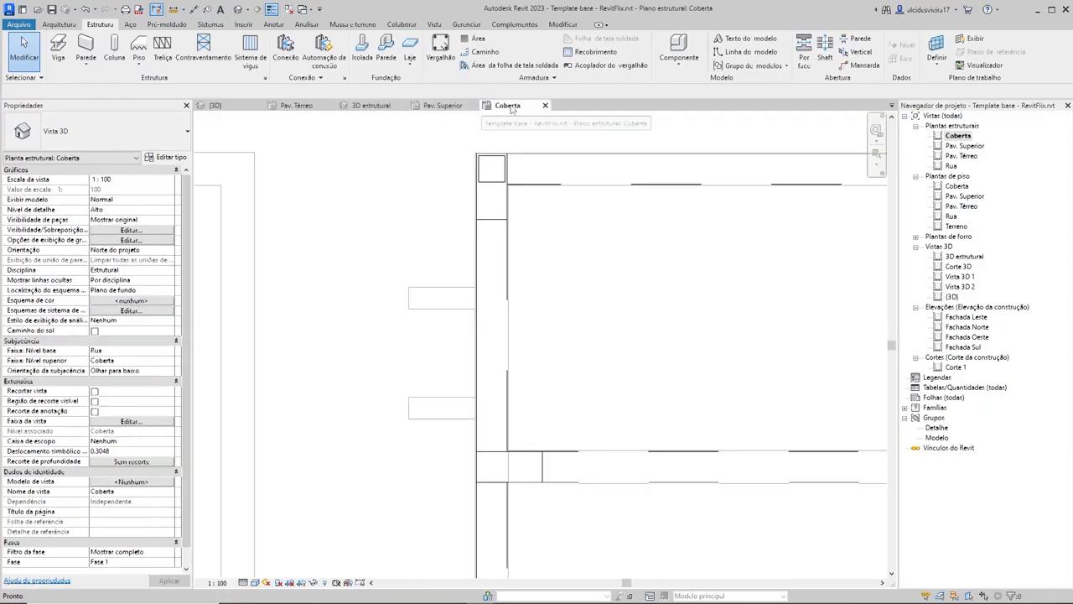
{"action": "scroll", "coordinate": [433, 240], "scroll_direction": "up", "scroll_amount": 4}
{"action": "scroll", "coordinate": [412, 345], "scroll_direction": "down", "scroll_amount": 2}
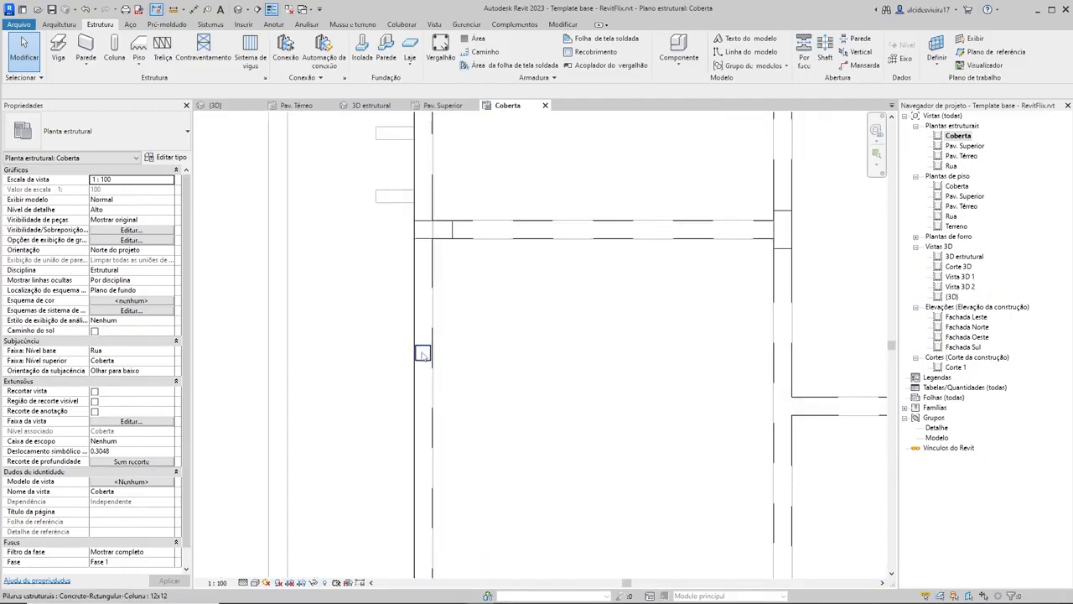
{"action": "left_click", "coordinate": [422, 351]}
{"action": "key", "text": "m"}
{"action": "key", "text": "v"}
{"action": "scroll", "coordinate": [433, 359], "scroll_direction": "up", "scroll_amount": 3}
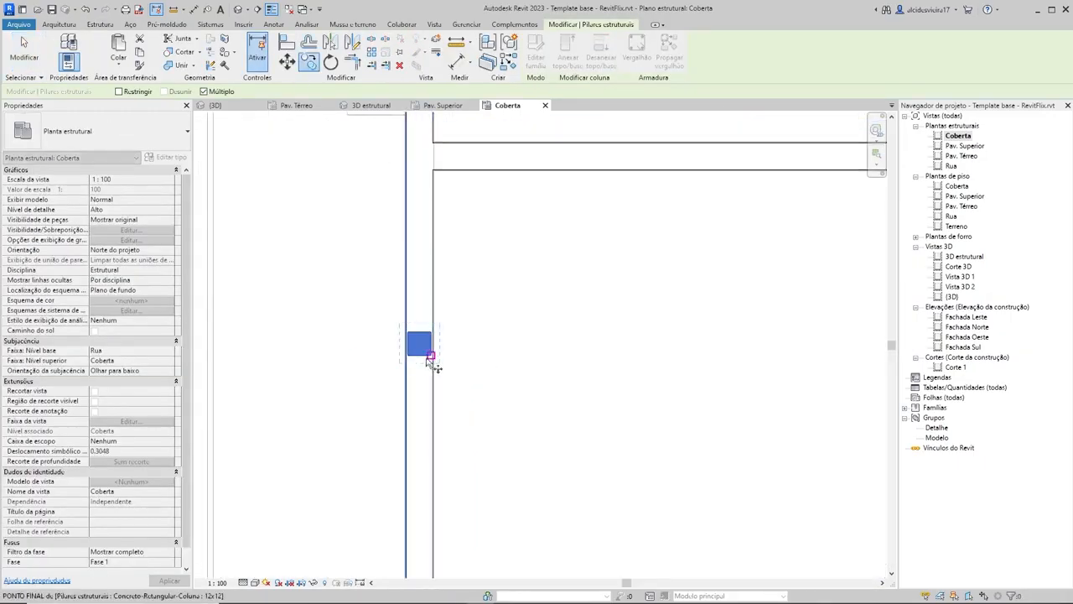
{"action": "left_click", "coordinate": [415, 339]}
{"action": "scroll", "coordinate": [616, 330], "scroll_direction": "down", "scroll_amount": 4}
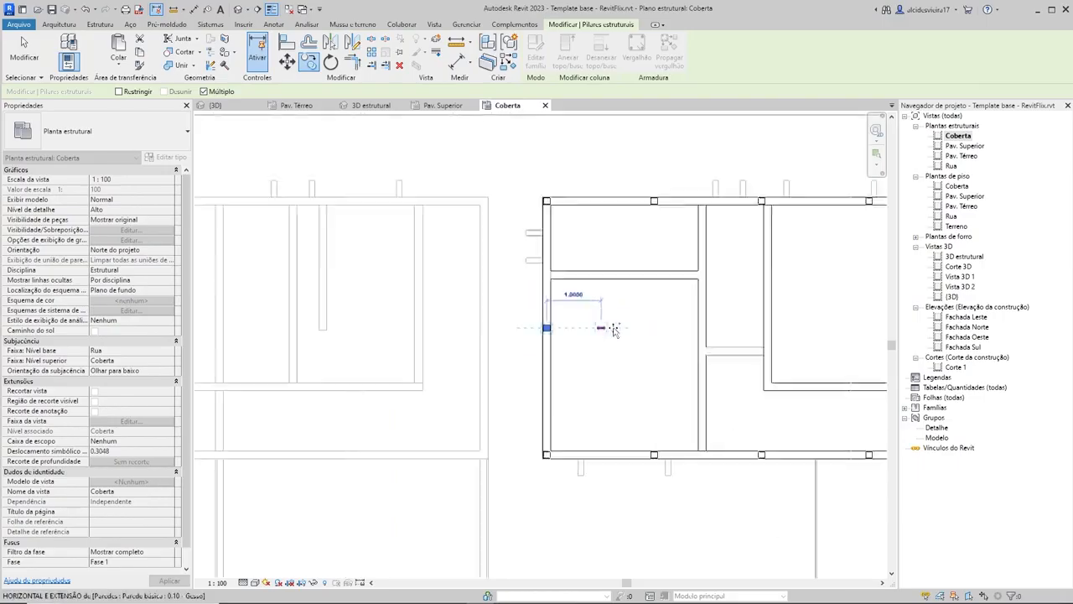
{"action": "scroll", "coordinate": [696, 297], "scroll_direction": "up", "scroll_amount": 3}
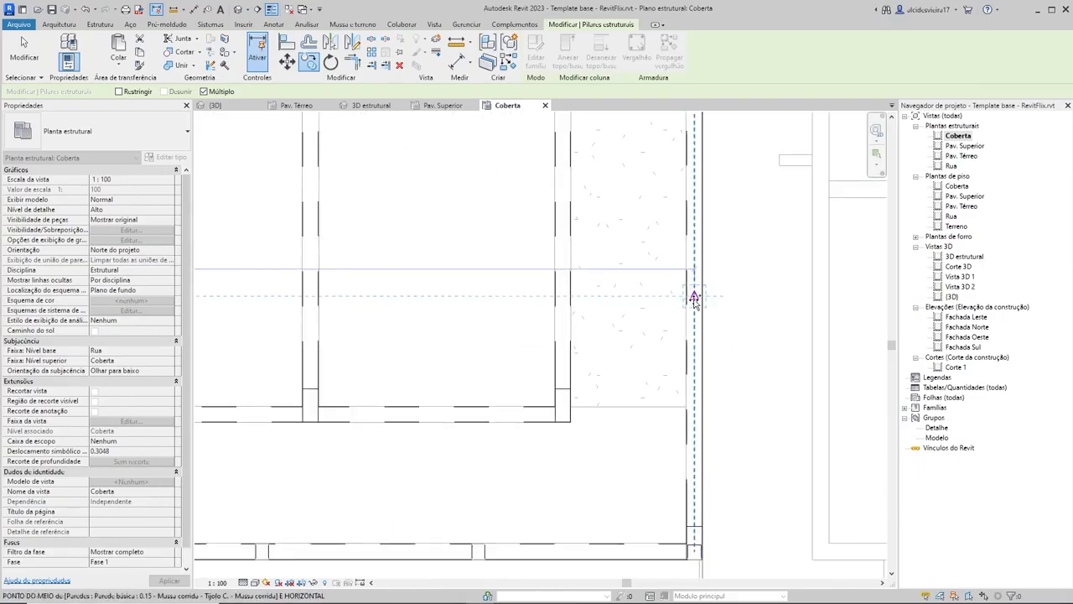
{"action": "key", "text": "Escape"}
{"action": "key", "text": "Escape"}
Step: Delete the third 12x12 column from the left on the slab's lower edge
{"action": "scroll", "coordinate": [613, 316], "scroll_direction": "up", "scroll_amount": 1}
{"action": "scroll", "coordinate": [557, 326], "scroll_direction": "down", "scroll_amount": 5}
{"action": "middle_click_drag", "start_coordinate": [508, 339], "coordinate": [603, 322]}
{"action": "middle_click_drag", "start_coordinate": [457, 330], "coordinate": [505, 317]}
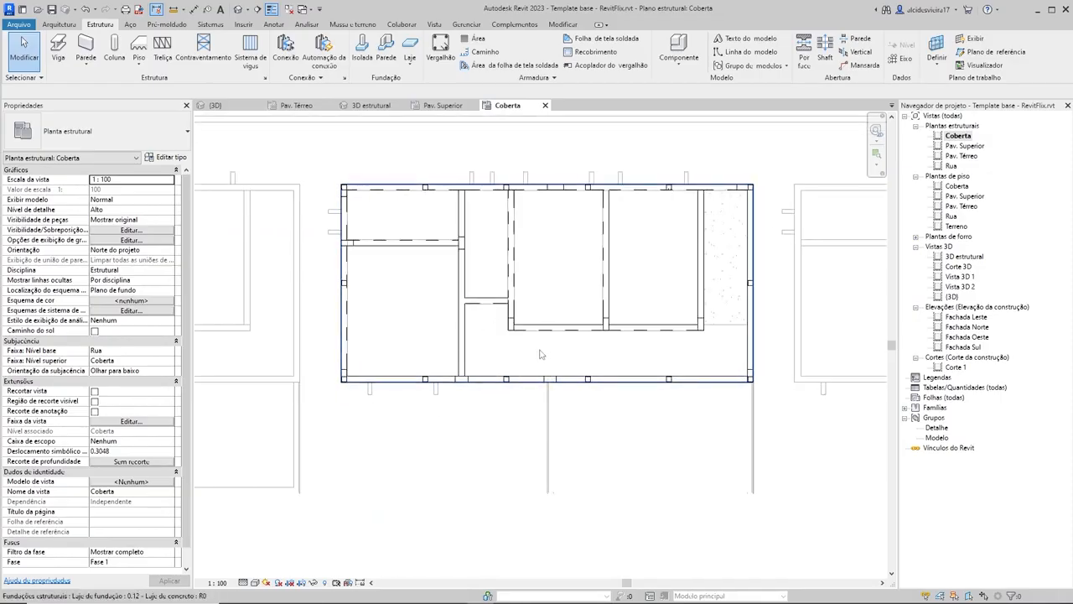
{"action": "scroll", "coordinate": [510, 379], "scroll_direction": "up", "scroll_amount": 2}
{"action": "left_click", "coordinate": [501, 381]}
{"action": "key", "text": "Escape"}
Step: Delete the third 12x12 column from the left on the slab's upper edge
{"action": "scroll", "coordinate": [532, 303], "scroll_direction": "down", "scroll_amount": 3}
{"action": "middle_click_drag", "start_coordinate": [531, 303], "coordinate": [537, 374]}
{"action": "scroll", "coordinate": [514, 198], "scroll_direction": "up", "scroll_amount": 4}
{"action": "left_click", "coordinate": [514, 213]}
{"action": "key", "text": "Delete"}
{"action": "scroll", "coordinate": [565, 177], "scroll_direction": "down", "scroll_amount": 5}
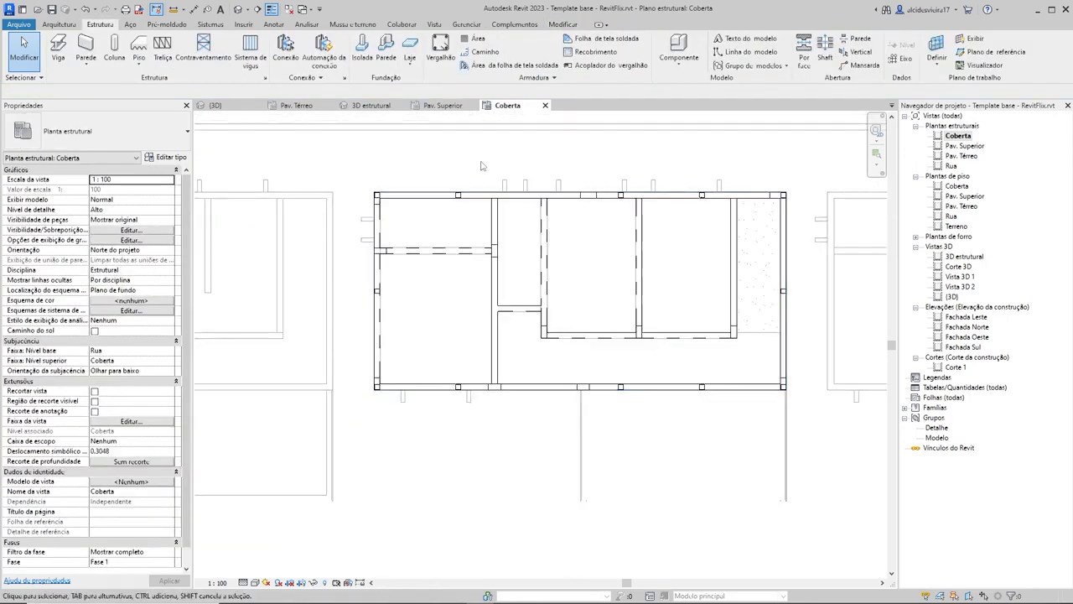
Step: Start an aligned dimension string along the upper edge from the left corner column's center through the next two column centers
{"action": "key", "text": "d"}
{"action": "key", "text": "i"}
{"action": "scroll", "coordinate": [379, 196], "scroll_direction": "up", "scroll_amount": 6}
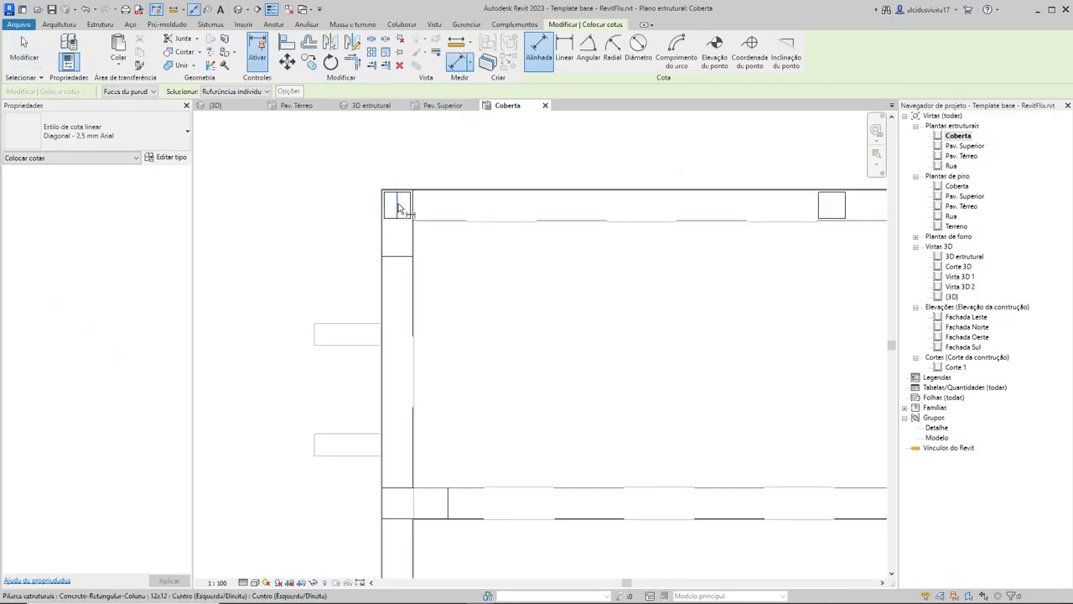
{"action": "scroll", "coordinate": [702, 197], "scroll_direction": "down", "scroll_amount": 3}
{"action": "middle_click_drag", "start_coordinate": [702, 197], "coordinate": [594, 258]}
{"action": "left_click", "coordinate": [679, 265]}
{"action": "scroll", "coordinate": [711, 208], "scroll_direction": "down", "scroll_amount": 3}
{"action": "scroll", "coordinate": [830, 222], "scroll_direction": "down", "scroll_amount": 1}
{"action": "middle_click_drag", "start_coordinate": [830, 222], "coordinate": [608, 242]}
{"action": "scroll", "coordinate": [818, 255], "scroll_direction": "up", "scroll_amount": 3}
{"action": "left_click", "coordinate": [815, 259]}
Step: Continue the upper-edge dimension string through the remaining column centers to the right corner and place it above the slab
{"action": "scroll", "coordinate": [814, 255], "scroll_direction": "down", "scroll_amount": 4}
{"action": "middle_click_drag", "start_coordinate": [814, 255], "coordinate": [548, 258]}
{"action": "scroll", "coordinate": [695, 254], "scroll_direction": "up", "scroll_amount": 4}
{"action": "left_click", "coordinate": [687, 270]}
{"action": "scroll", "coordinate": [737, 260], "scroll_direction": "down", "scroll_amount": 3}
{"action": "middle_click_drag", "start_coordinate": [738, 260], "coordinate": [537, 275]}
{"action": "scroll", "coordinate": [658, 270], "scroll_direction": "up", "scroll_amount": 4}
{"action": "left_click", "coordinate": [666, 283]}
{"action": "scroll", "coordinate": [586, 243], "scroll_direction": "down", "scroll_amount": 3}
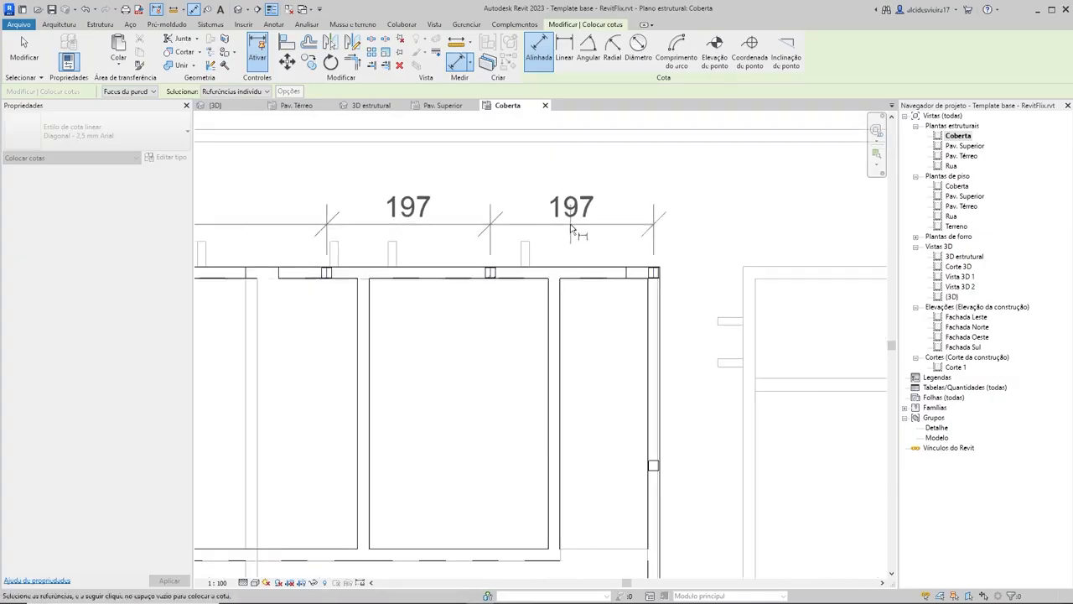
{"action": "left_click", "coordinate": [570, 224]}
Step: Apply the equality constraint to the upper dimension string to space the upper-edge columns evenly
{"action": "scroll", "coordinate": [476, 240], "scroll_direction": "down", "scroll_amount": 3}
{"action": "left_click", "coordinate": [458, 165]}
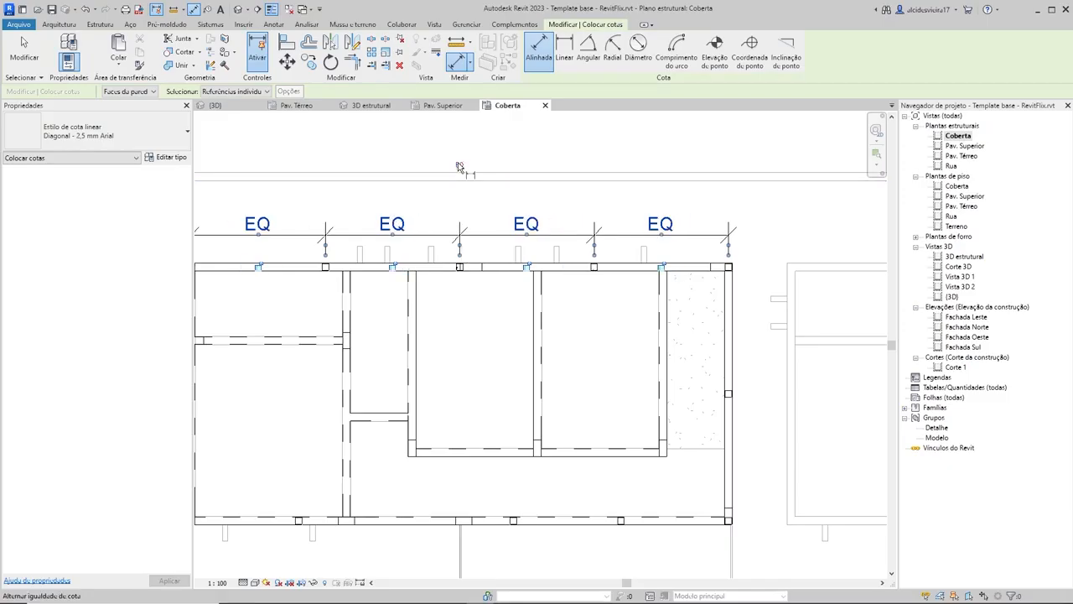
{"action": "scroll", "coordinate": [542, 254], "scroll_direction": "down", "scroll_amount": 1}
{"action": "middle_click_drag", "start_coordinate": [543, 261], "coordinate": [637, 262]}
{"action": "key", "text": "Escape"}
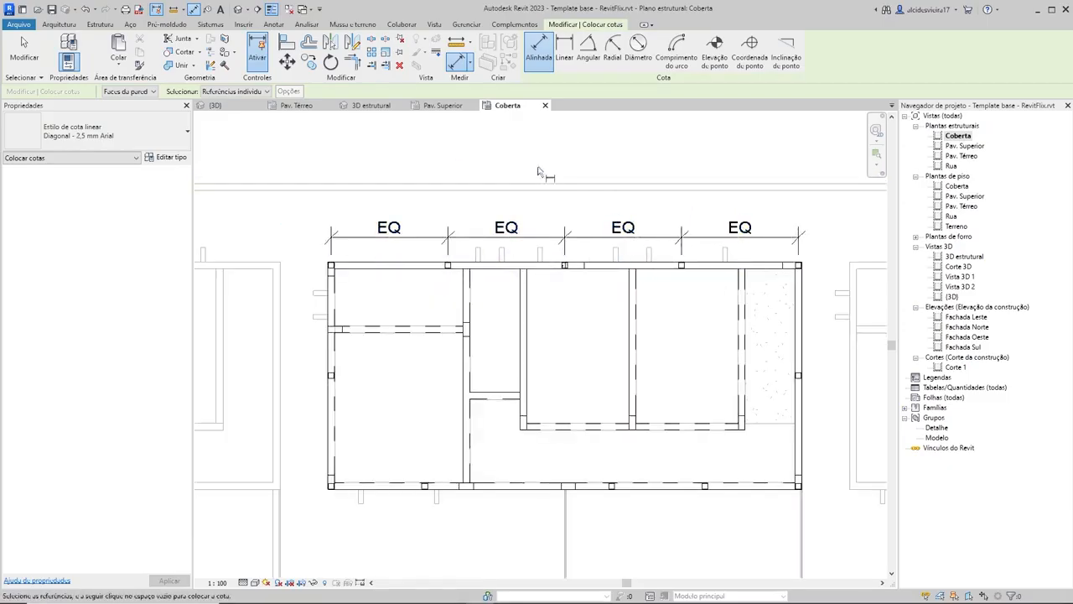
{"action": "key", "text": "Escape"}
Step: Delete the upper-edge dimension string while keeping its equality constraint on the columns
{"action": "left_click", "coordinate": [564, 235]}
{"action": "key", "text": "Delete"}
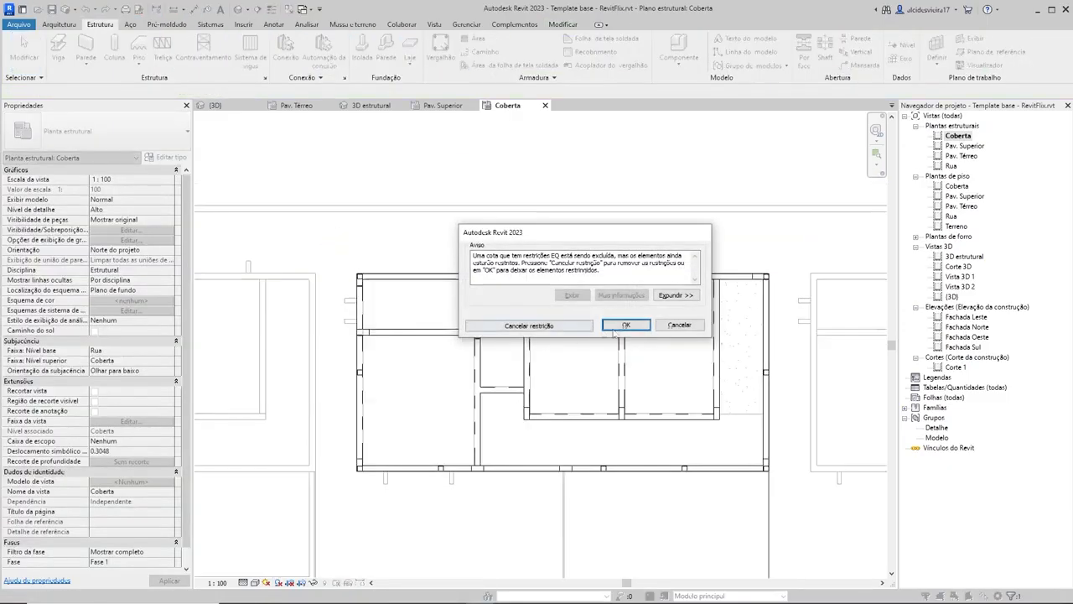
{"action": "left_click", "coordinate": [563, 388]}
Step: Start an aligned dimension string along the lower edge from the left corner column's center through the next two column centers
{"action": "scroll", "coordinate": [567, 380], "scroll_direction": "down", "scroll_amount": 1}
{"action": "scroll", "coordinate": [361, 462], "scroll_direction": "up", "scroll_amount": 3}
{"action": "key", "text": "d"}
{"action": "key", "text": "i"}
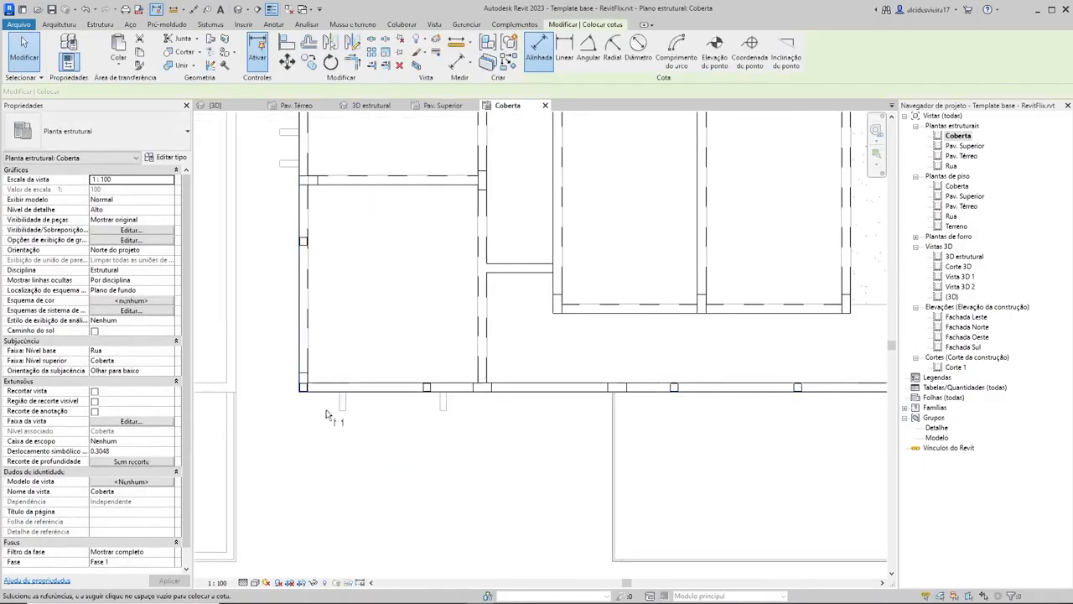
{"action": "scroll", "coordinate": [307, 372], "scroll_direction": "up", "scroll_amount": 2}
{"action": "scroll", "coordinate": [307, 372], "scroll_direction": "up", "scroll_amount": 1}
{"action": "left_click", "coordinate": [292, 370]}
{"action": "left_click", "coordinate": [681, 370]}
{"action": "scroll", "coordinate": [695, 412], "scroll_direction": "down", "scroll_amount": 5}
{"action": "middle_click_drag", "start_coordinate": [718, 412], "coordinate": [592, 401]}
{"action": "scroll", "coordinate": [780, 392], "scroll_direction": "up", "scroll_amount": 3}
{"action": "left_click", "coordinate": [773, 378]}
Step: Continue the lower-edge dimension string through the last two column centers to the right corner and place it below the slab
{"action": "scroll", "coordinate": [761, 411], "scroll_direction": "down", "scroll_amount": 2}
{"action": "scroll", "coordinate": [763, 413], "scroll_direction": "down", "scroll_amount": 1}
{"action": "middle_click_drag", "start_coordinate": [764, 413], "coordinate": [486, 386]}
{"action": "scroll", "coordinate": [637, 375], "scroll_direction": "up", "scroll_amount": 4}
{"action": "left_click", "coordinate": [642, 362]}
{"action": "scroll", "coordinate": [781, 393], "scroll_direction": "down", "scroll_amount": 2}
{"action": "middle_click_drag", "start_coordinate": [782, 393], "coordinate": [624, 383]}
{"action": "scroll", "coordinate": [709, 372], "scroll_direction": "up", "scroll_amount": 1}
{"action": "left_click", "coordinate": [701, 355]}
{"action": "scroll", "coordinate": [645, 390], "scroll_direction": "down", "scroll_amount": 2}
{"action": "middle_click_drag", "start_coordinate": [574, 421], "coordinate": [669, 366]}
{"action": "left_click", "coordinate": [669, 370]}
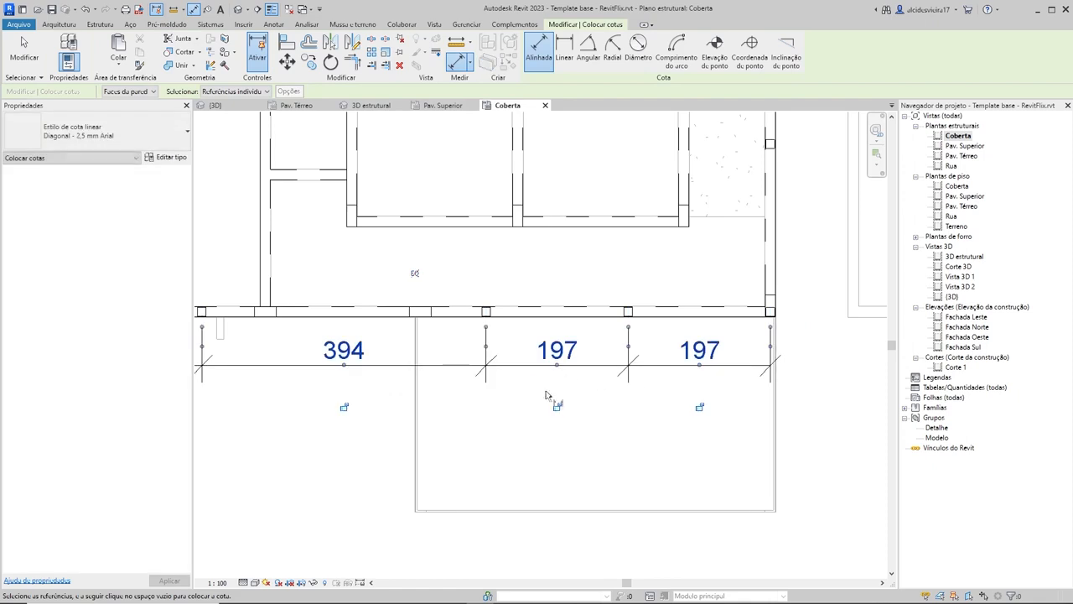
Step: Apply the equality constraint to the new lower dimension string so the remaining lower-edge columns are evenly spaced
{"action": "left_click", "coordinate": [414, 274]}
{"action": "key", "text": "Escape"}
{"action": "key", "text": "Escape"}
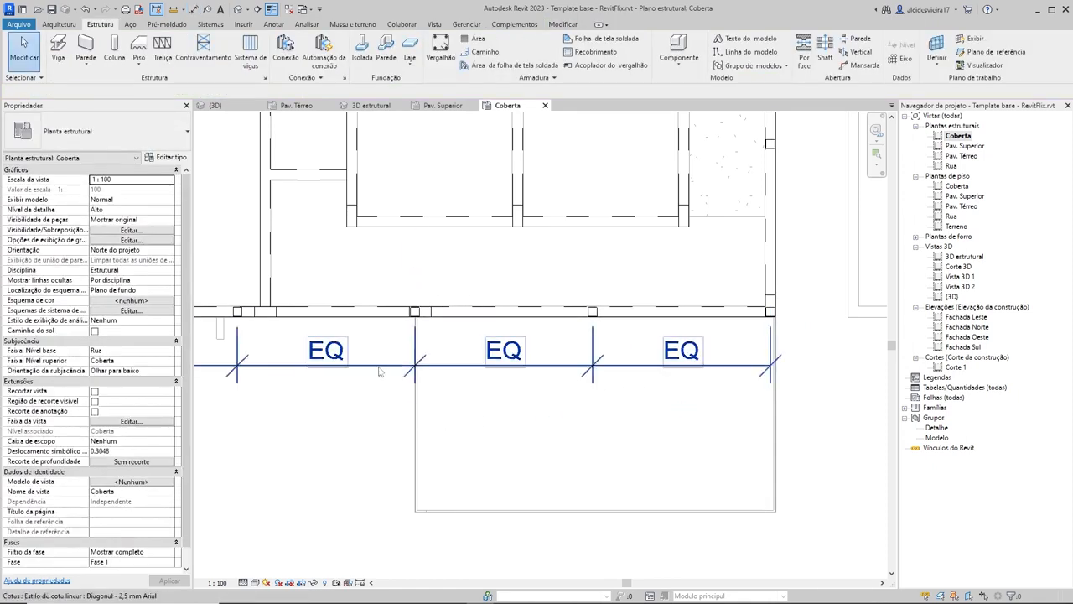
Step: Delete the lower dimension string but keep its equality constraint, and view the parapet structure in the 3D estrutural view
{"action": "left_click", "coordinate": [379, 369]}
{"action": "scroll", "coordinate": [394, 394], "scroll_direction": "down", "scroll_amount": 3}
{"action": "key", "text": "Delete"}
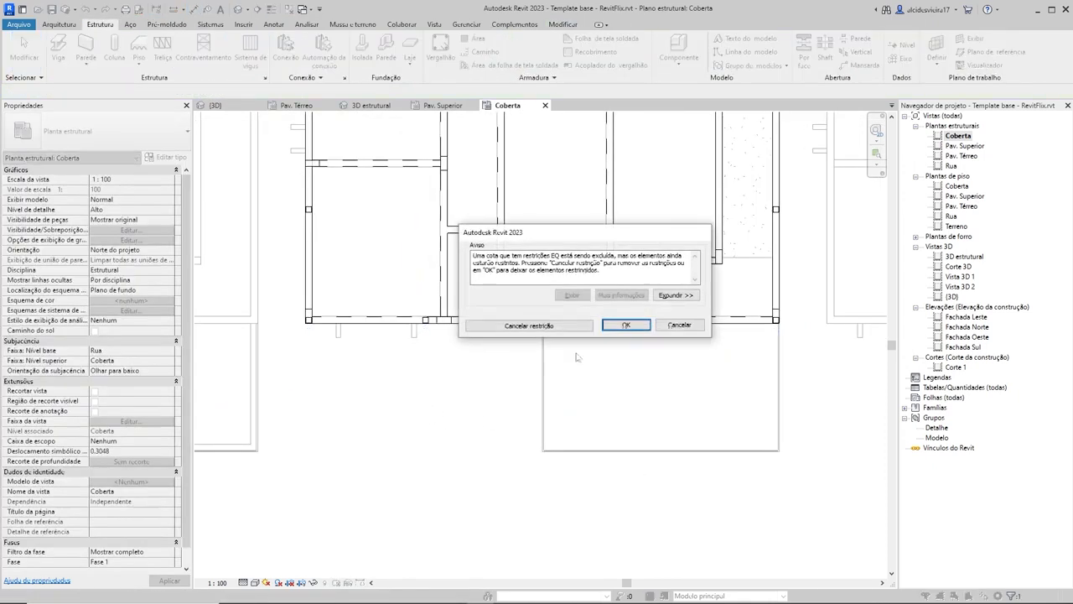
{"action": "left_click", "coordinate": [625, 324]}
{"action": "left_click", "coordinate": [367, 106]}
{"action": "mouse_move", "coordinate": [521, 300]}
{"action": "middle_mouse_down", "text": "shift"}
{"action": "mouse_move", "coordinate": [472, 296]}
{"action": "mouse_move", "coordinate": [615, 307]}
{"action": "mouse_move", "coordinate": [709, 235]}
{"action": "mouse_move", "coordinate": [805, 240]}
{"action": "mouse_move", "coordinate": [829, 271]}
{"action": "mouse_move", "coordinate": [774, 309]}
{"action": "mouse_move", "coordinate": [721, 310]}
{"action": "mouse_move", "coordinate": [697, 270]}
{"action": "mouse_move", "coordinate": [813, 277]}
{"action": "mouse_move", "coordinate": [697, 346]}
{"action": "mouse_move", "coordinate": [720, 333]}
{"action": "middle_mouse_up", "text": "shift"}
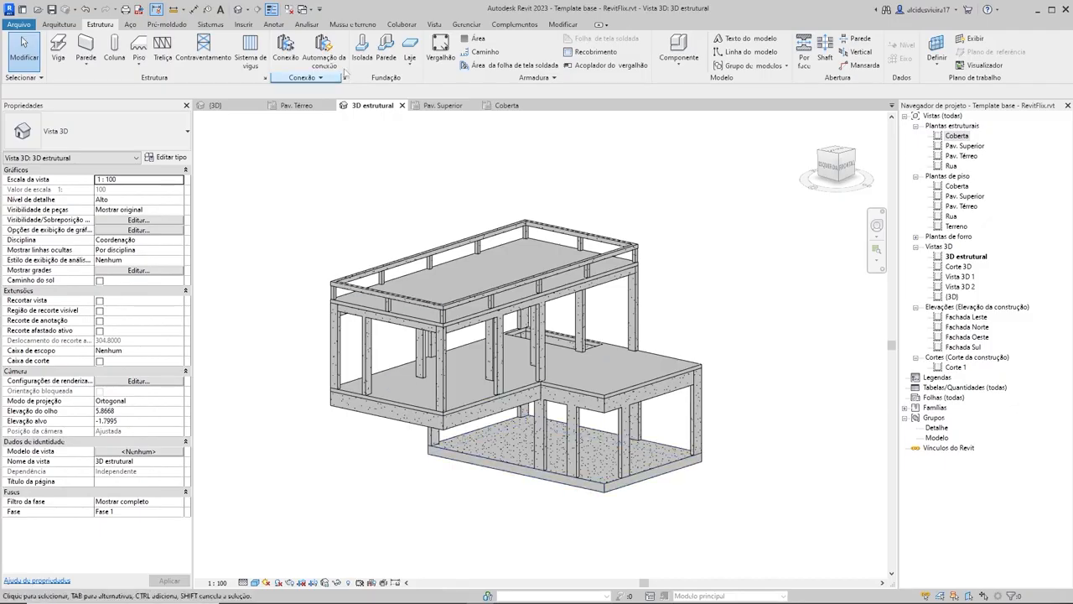
Step: Place one isolated footing of type Sapata distribuída - Cônica 1.04x0.94x0.32 in the empty area beside the house structure and inspect its shape
{"action": "left_click", "coordinate": [363, 49]}
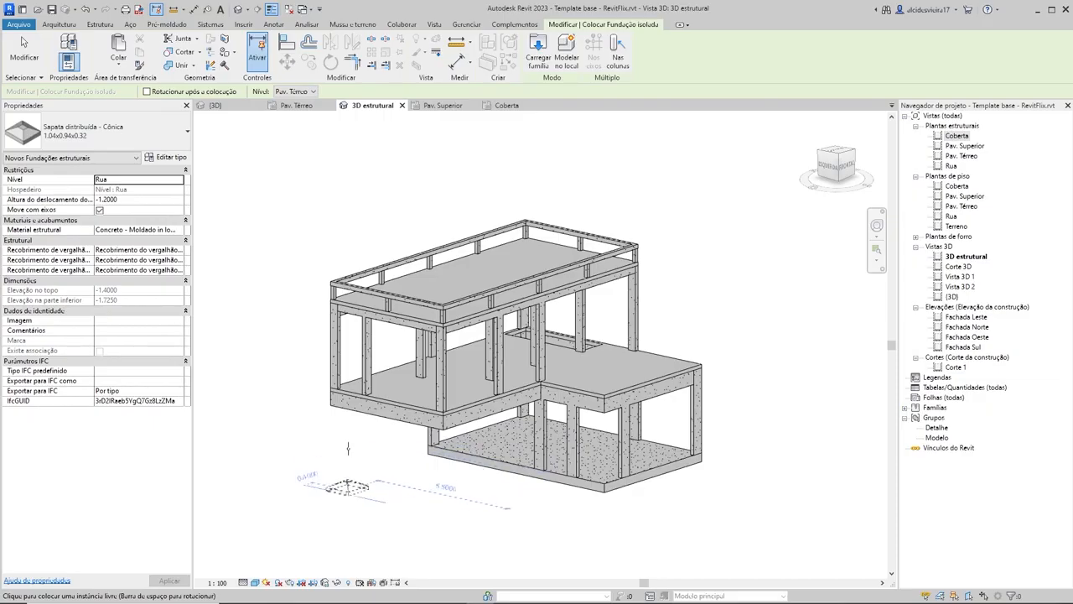
{"action": "left_click", "coordinate": [304, 436]}
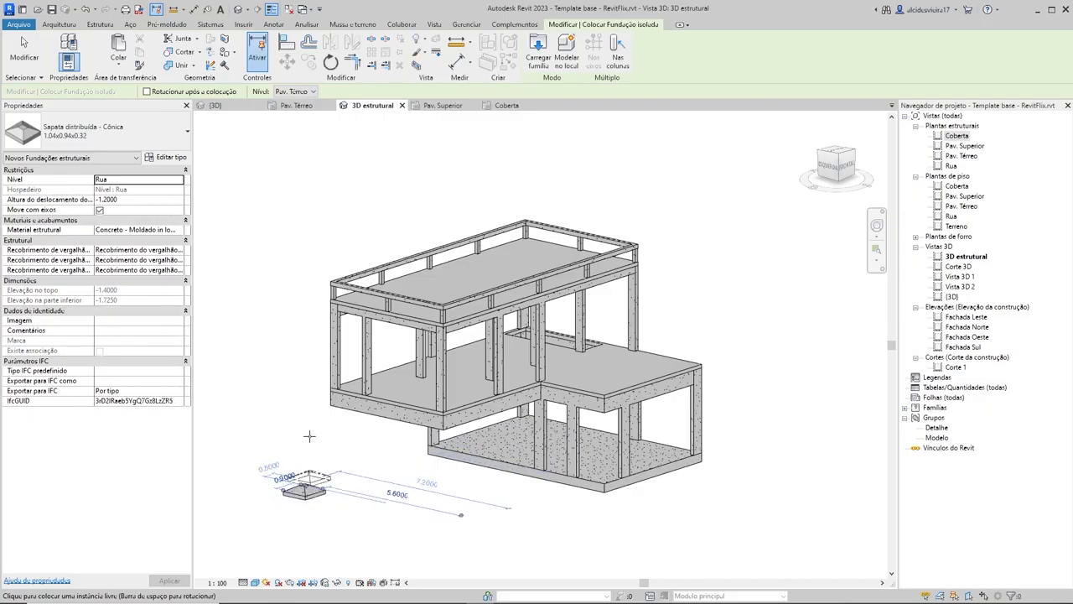
{"action": "key", "text": "Escape"}
{"action": "scroll", "coordinate": [297, 495], "scroll_direction": "up", "scroll_amount": 5}
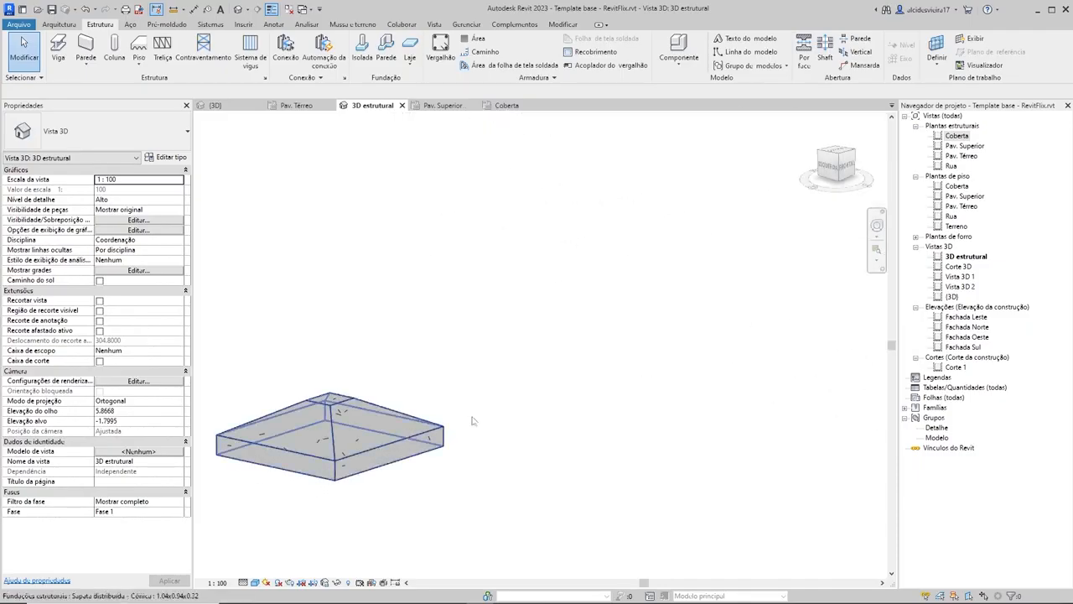
{"action": "scroll", "coordinate": [472, 421], "scroll_direction": "down", "scroll_amount": 8}
{"action": "scroll", "coordinate": [452, 470], "scroll_direction": "up", "scroll_amount": 3}
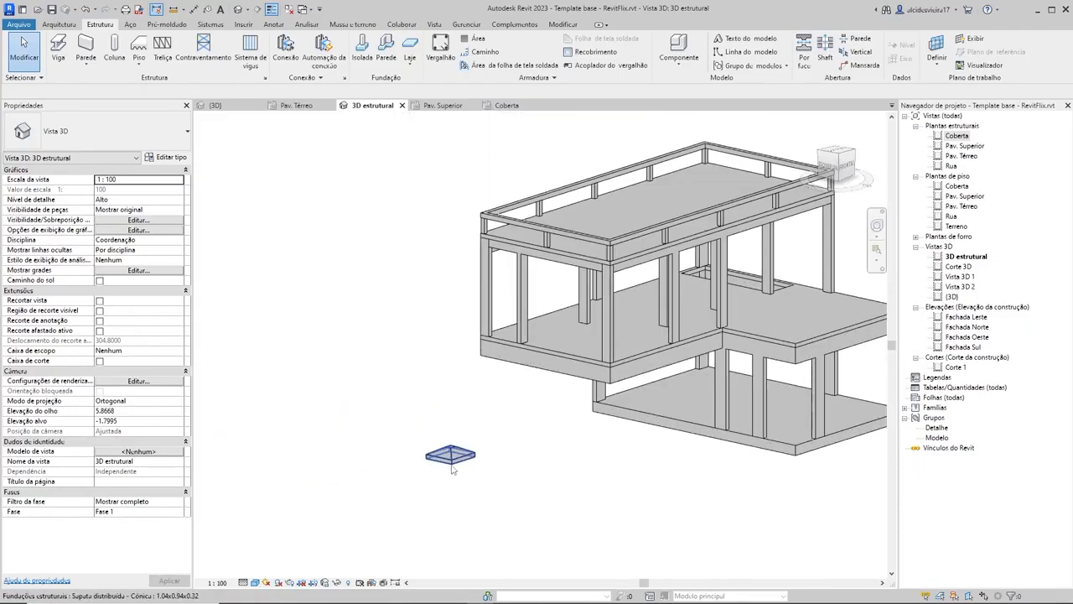
Step: Delete the isolated conical footing beside the house and view the whole concrete structure again
{"action": "left_click", "coordinate": [451, 467]}
{"action": "key", "text": "Delete"}
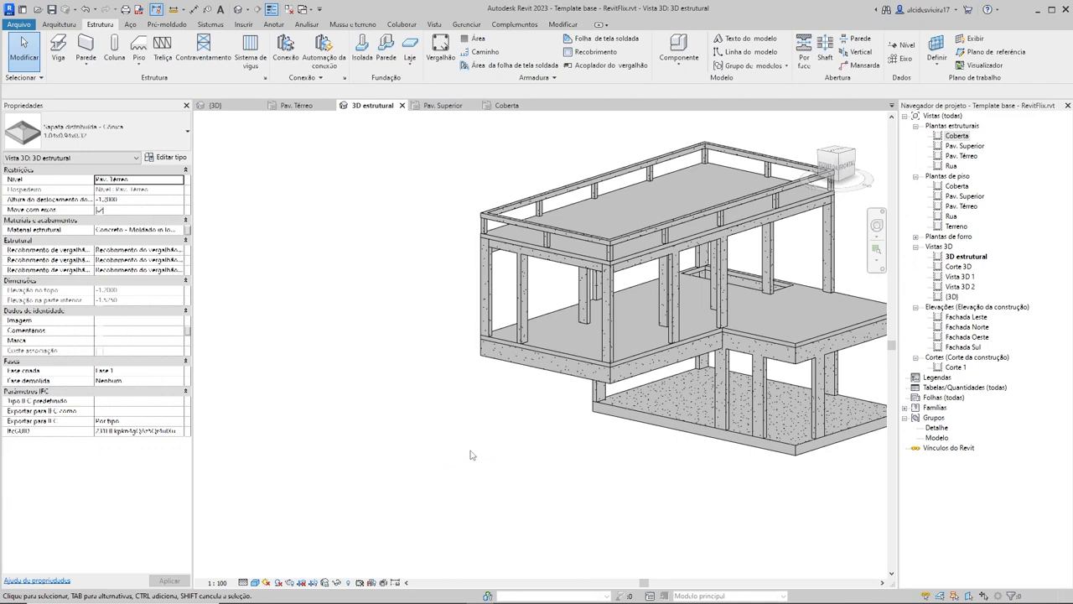
{"action": "scroll", "coordinate": [539, 431], "scroll_direction": "down", "scroll_amount": 2}
{"action": "middle_click_drag", "start_coordinate": [538, 444], "coordinate": [663, 498]}
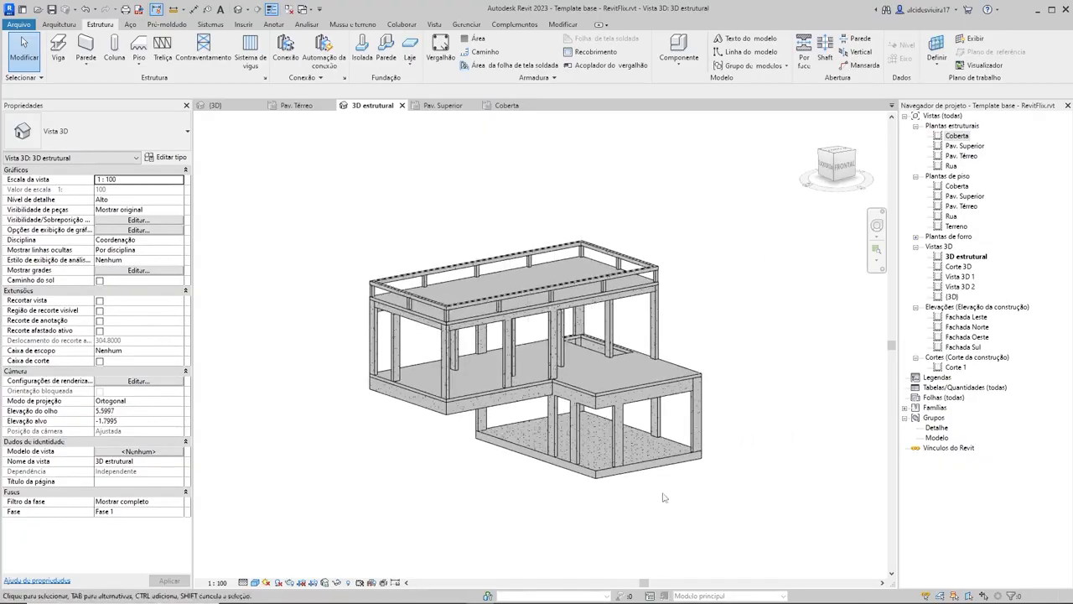